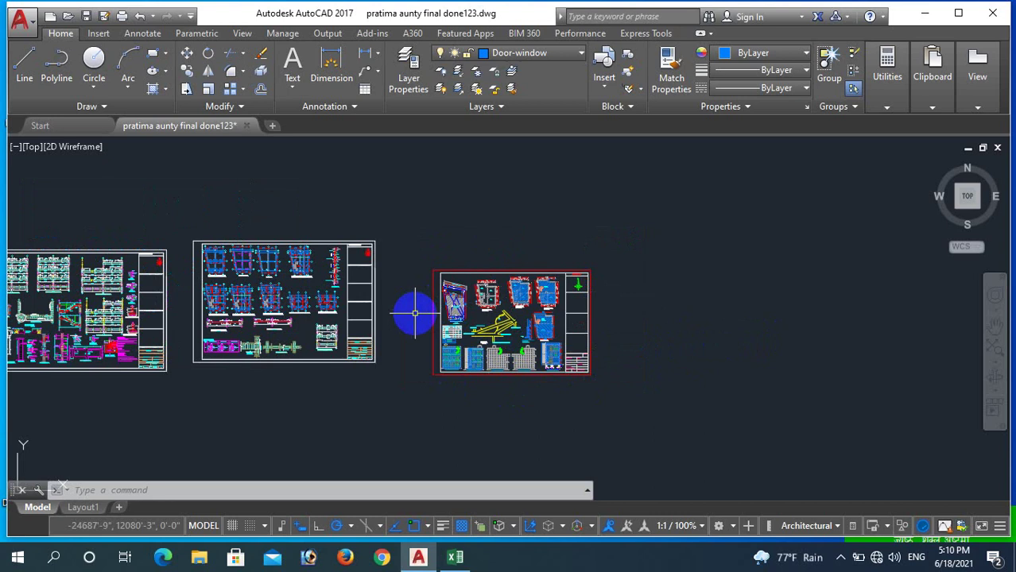
# - Examine the drawing sheets, focusing on the architectural sheet with the site plan and floor plans
pyautogui.scroll(4, 414, 314)
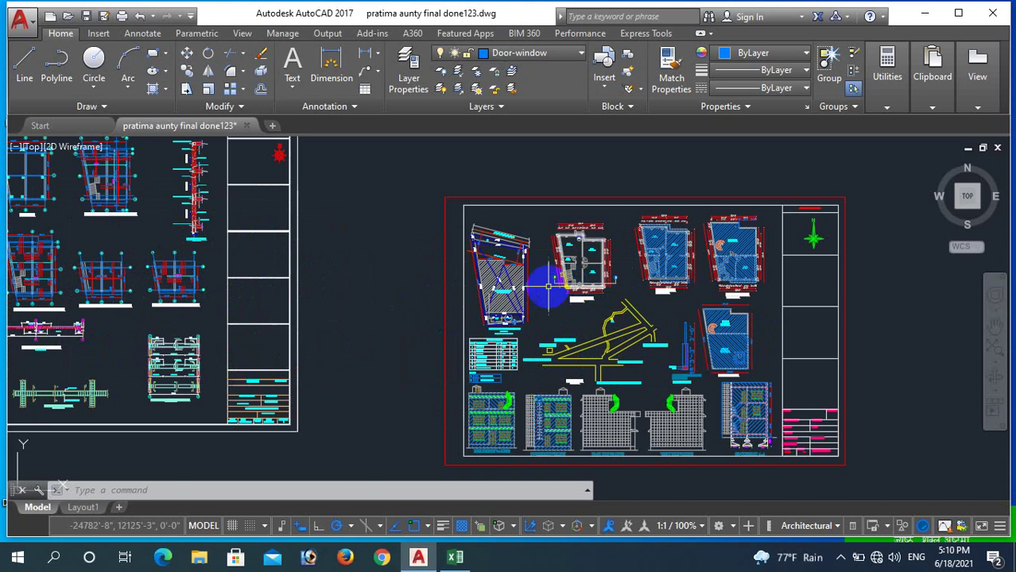
pyautogui.scroll(-4, 543, 286)
pyautogui.scroll(4, 630, 314)
pyautogui.scroll(-4, 631, 315)
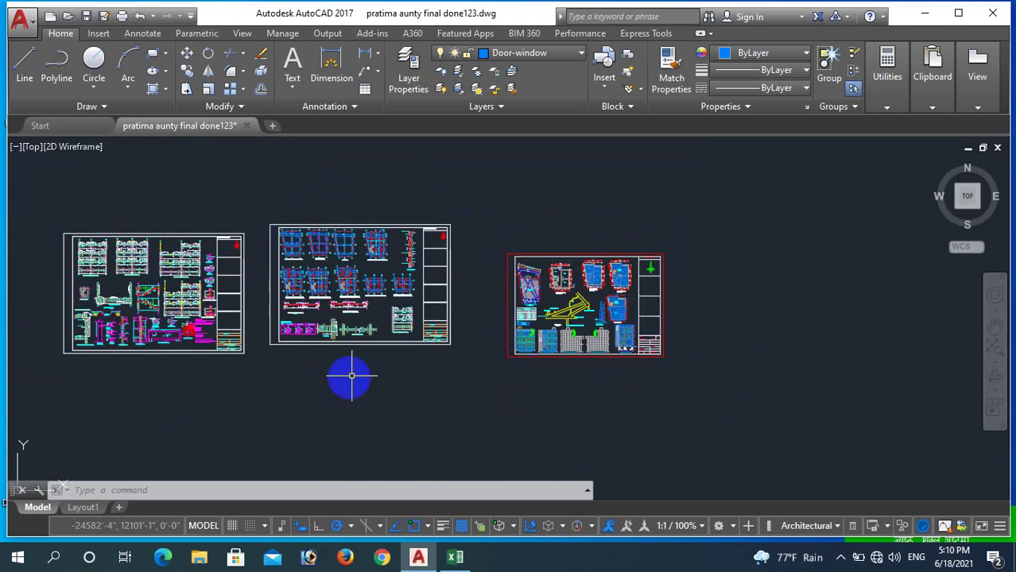
pyautogui.scroll(2, 572, 295)
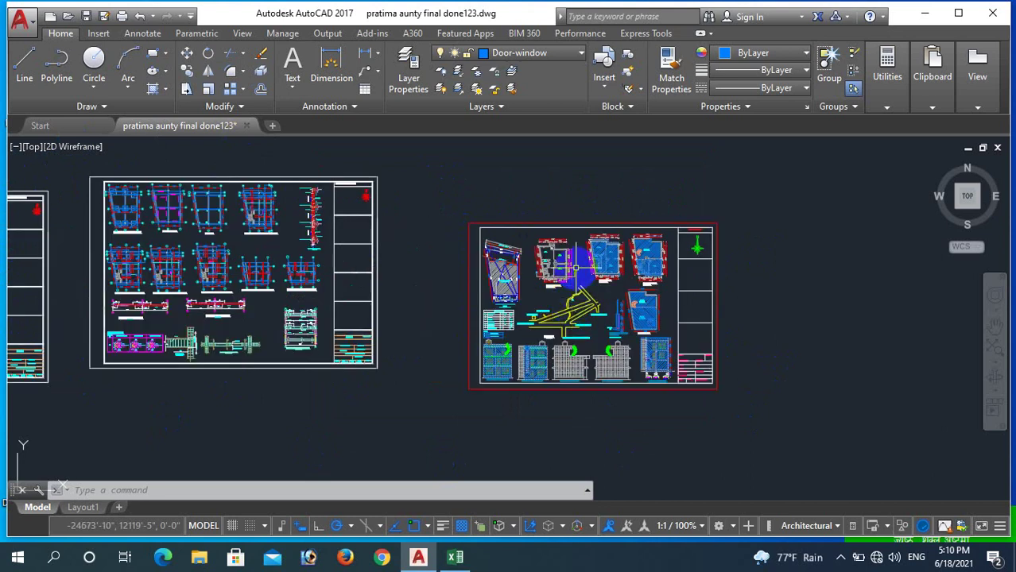
pyautogui.scroll(2, 573, 275)
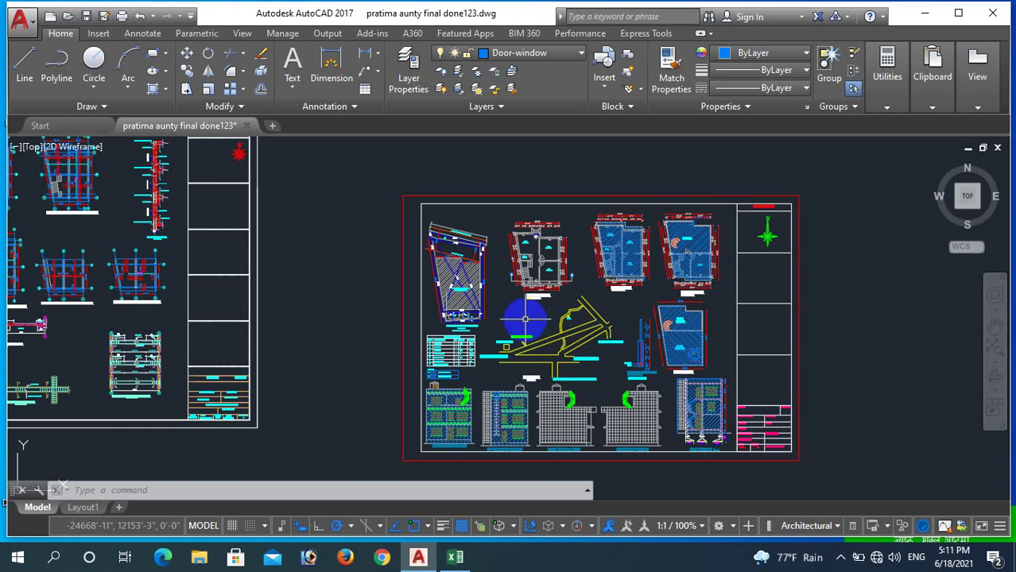
pyautogui.scroll(-2, 525, 302)
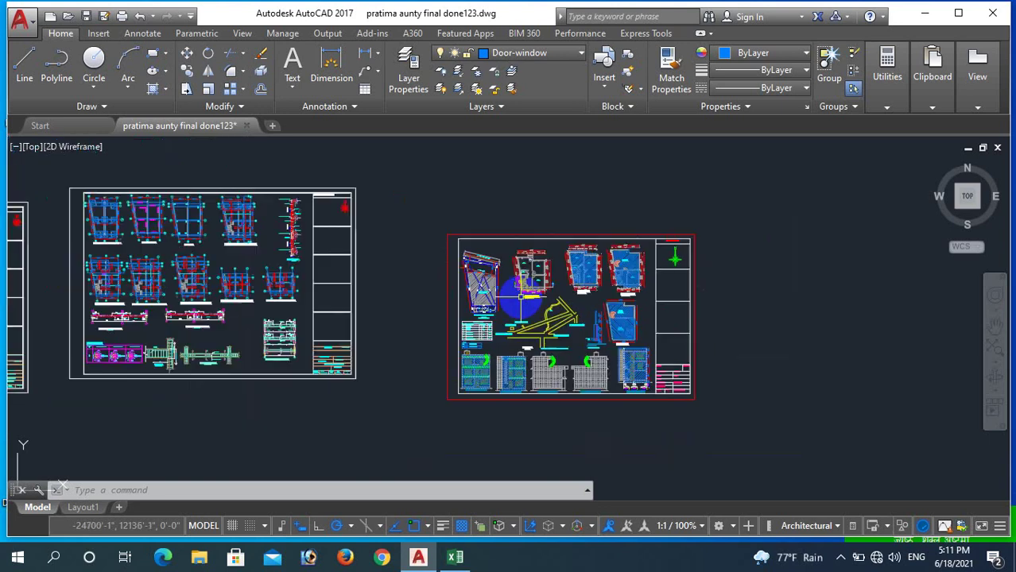
pyautogui.scroll(6, 524, 286)
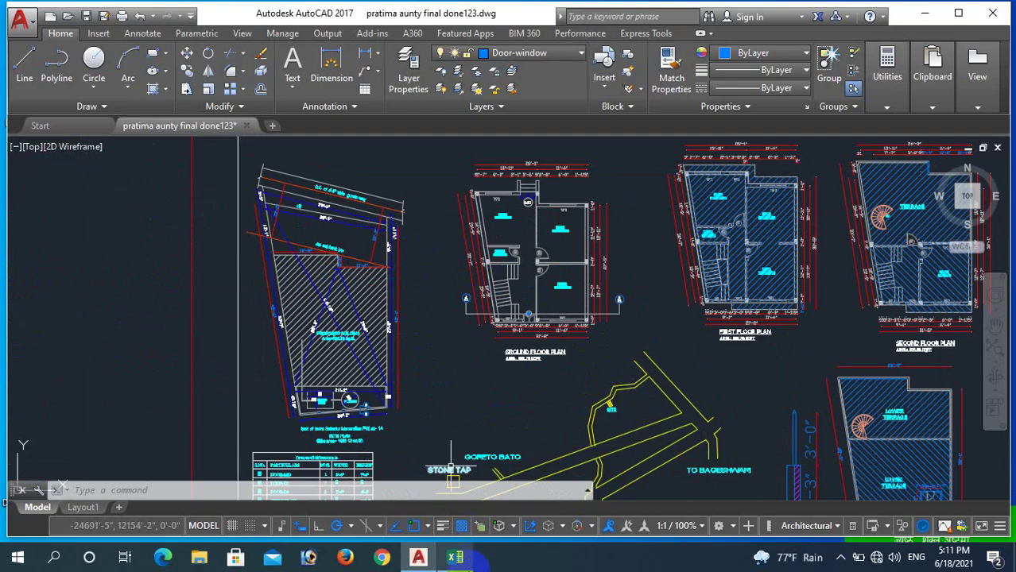
# - Switch to the Excel estimate sheet and fill row 3 with S.No 1, particulars "site clearance" and No 1
pyautogui.click(454, 558)
pyautogui.scroll(-1, 284, 256)
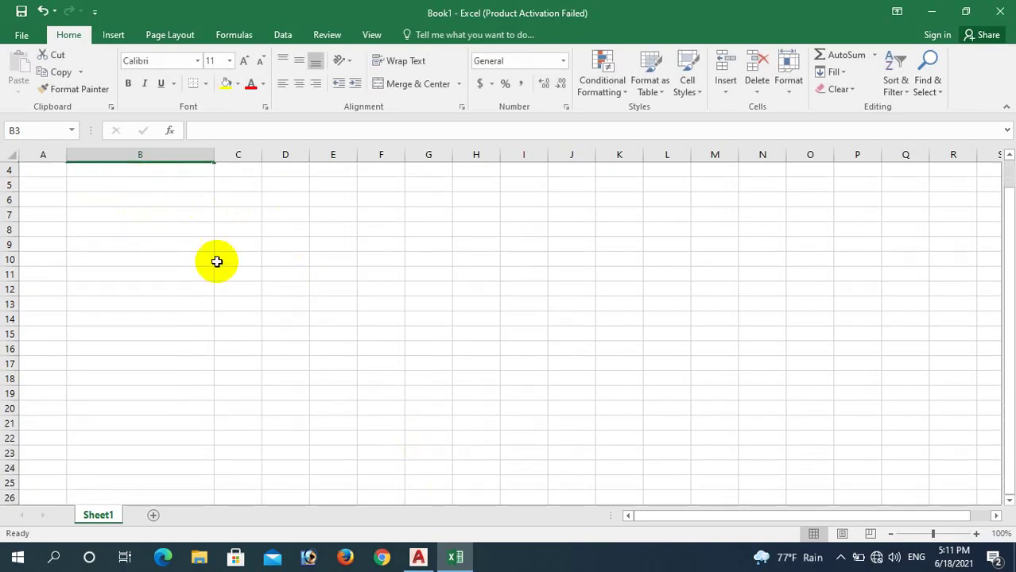
pyautogui.scroll(1, 237, 226)
pyautogui.click(53, 197)
pyautogui.write('1')
pyautogui.click(114, 197)
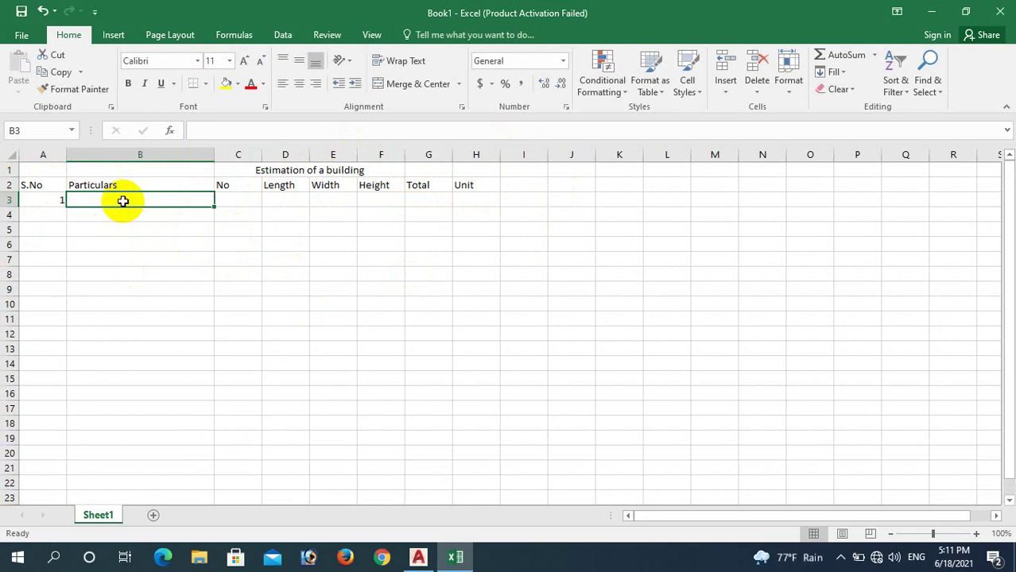
pyautogui.write('site clearance')
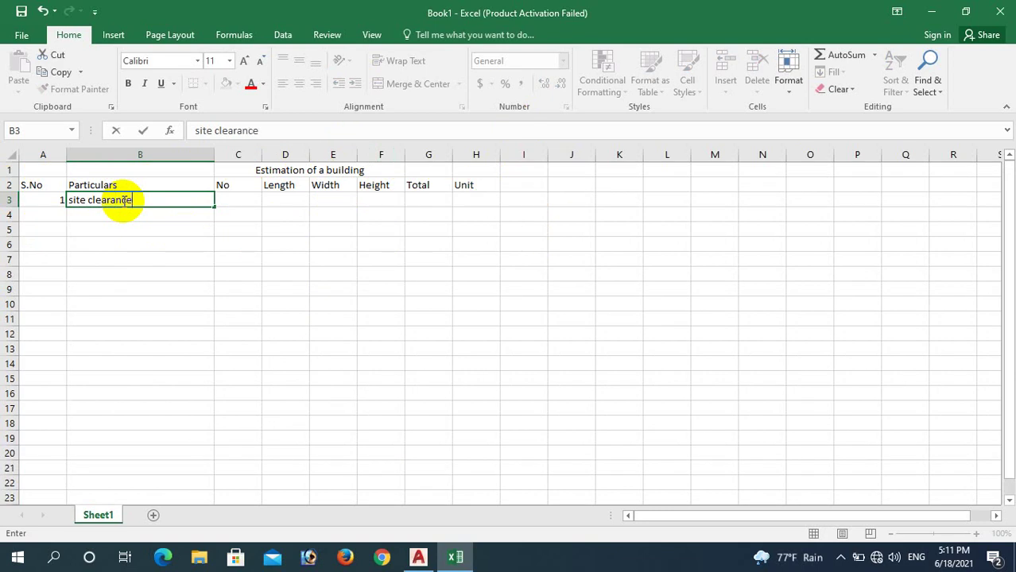
pyautogui.click(244, 200)
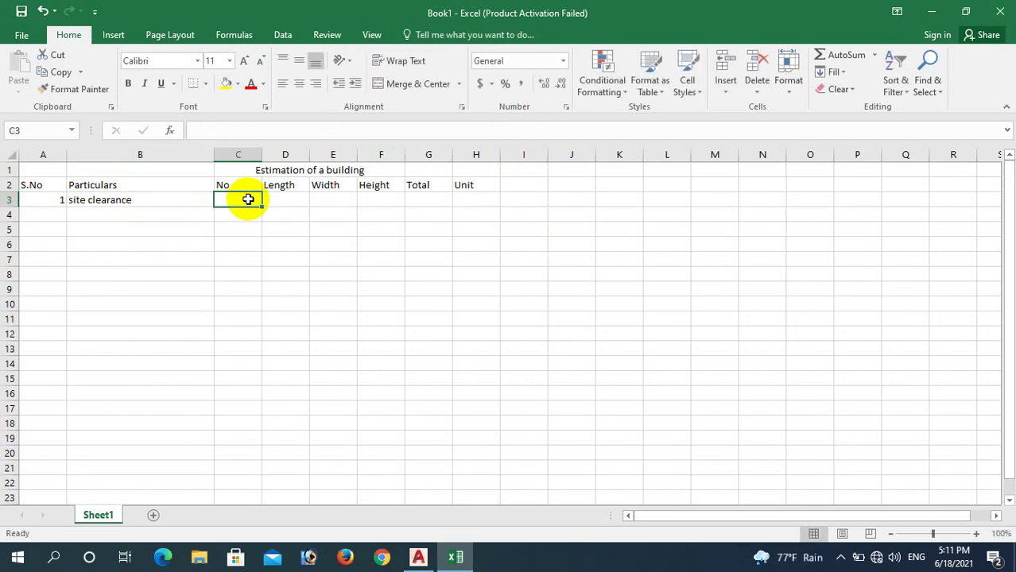
pyautogui.write('1')
pyautogui.click(283, 197)
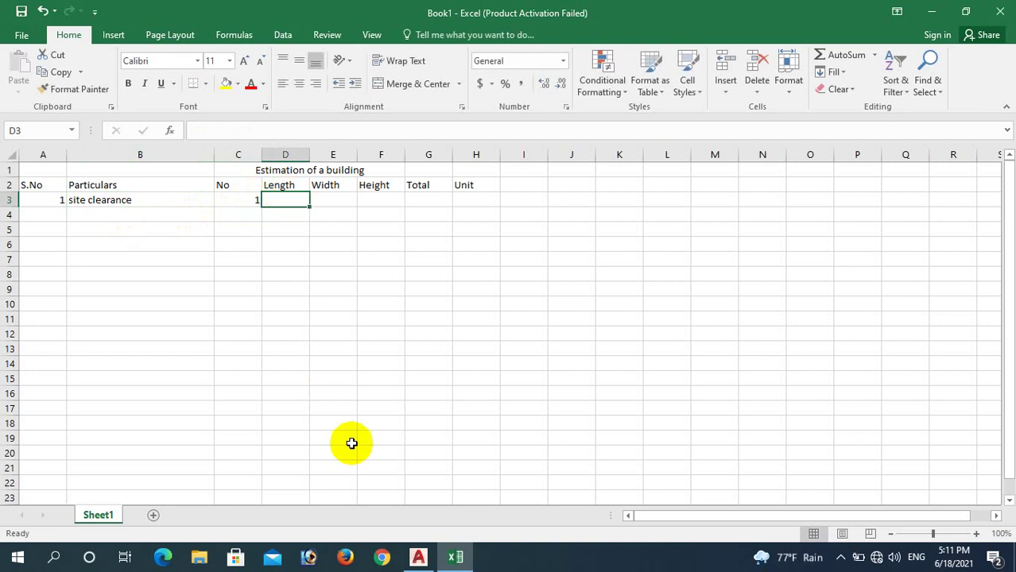
# - Switch to AutoCAD and examine the site plan's dimensions along the plot boundary beside the goreto way
pyautogui.click(418, 557)
pyautogui.scroll(-3, 398, 306)
pyautogui.scroll(3, 286, 357)
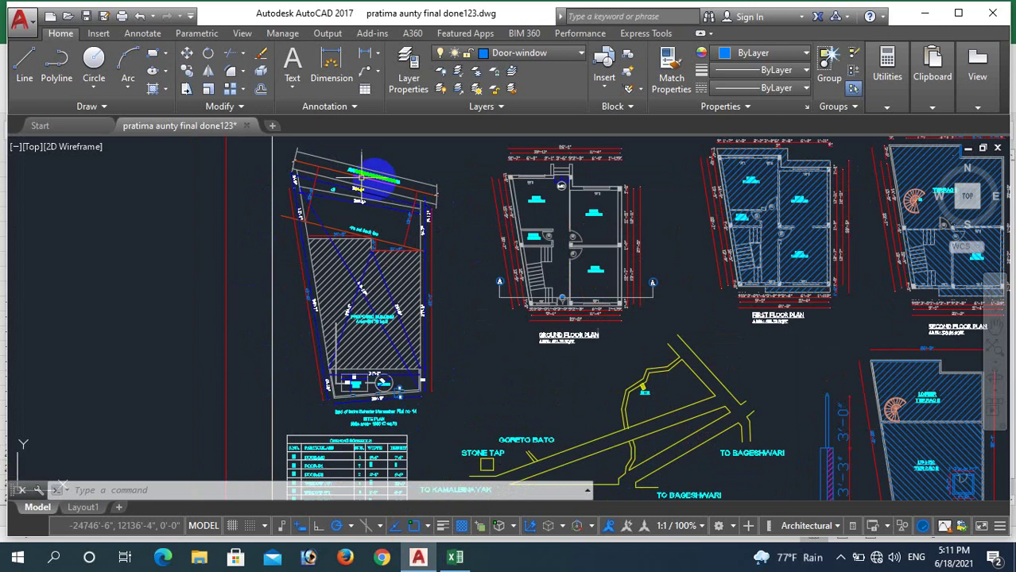
pyautogui.click(368, 350)
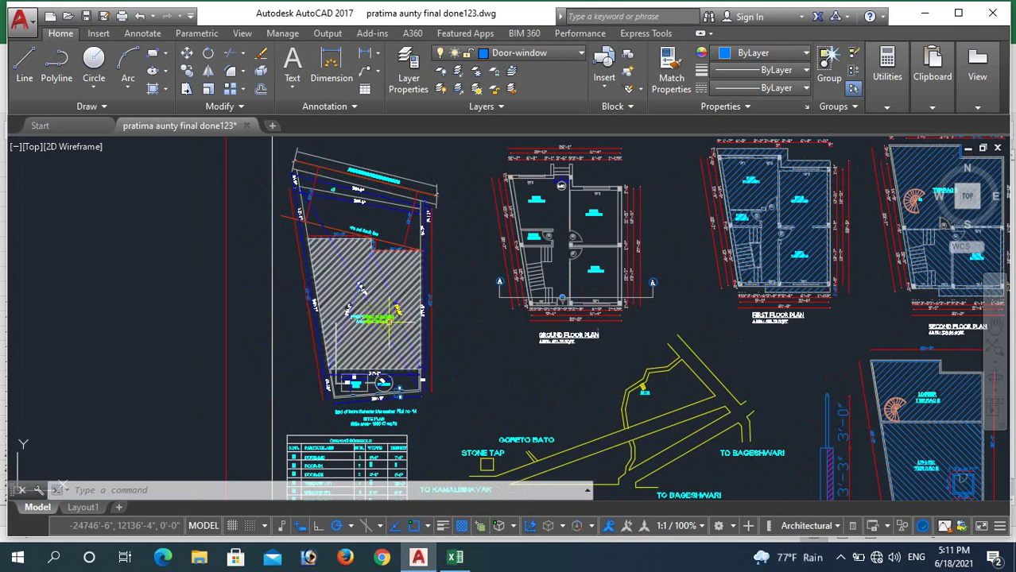
pyautogui.click(466, 342)
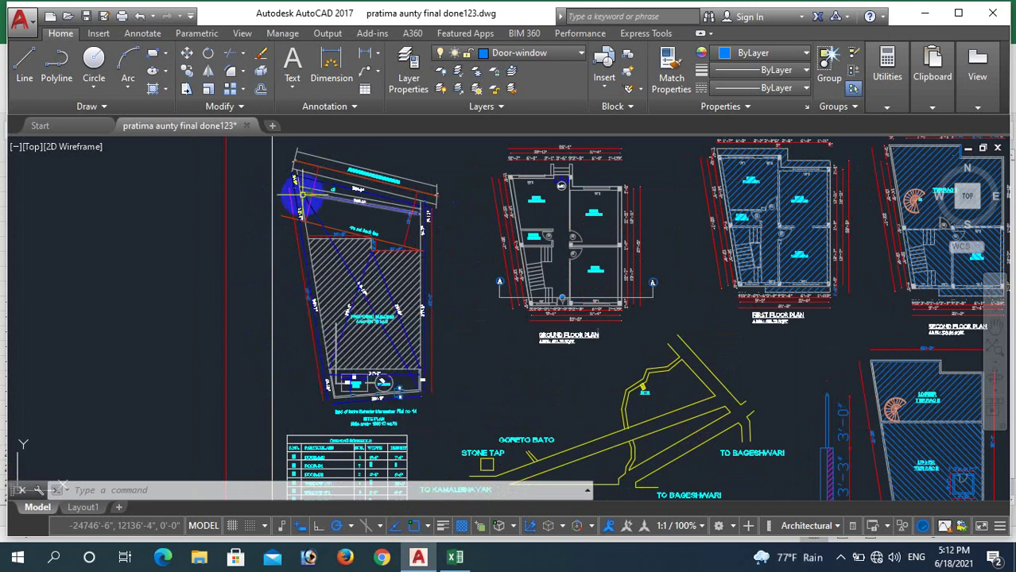
pyautogui.scroll(4, 307, 197)
pyautogui.click(406, 178)
pyautogui.scroll(-2, 418, 177)
pyautogui.scroll(2, 422, 177)
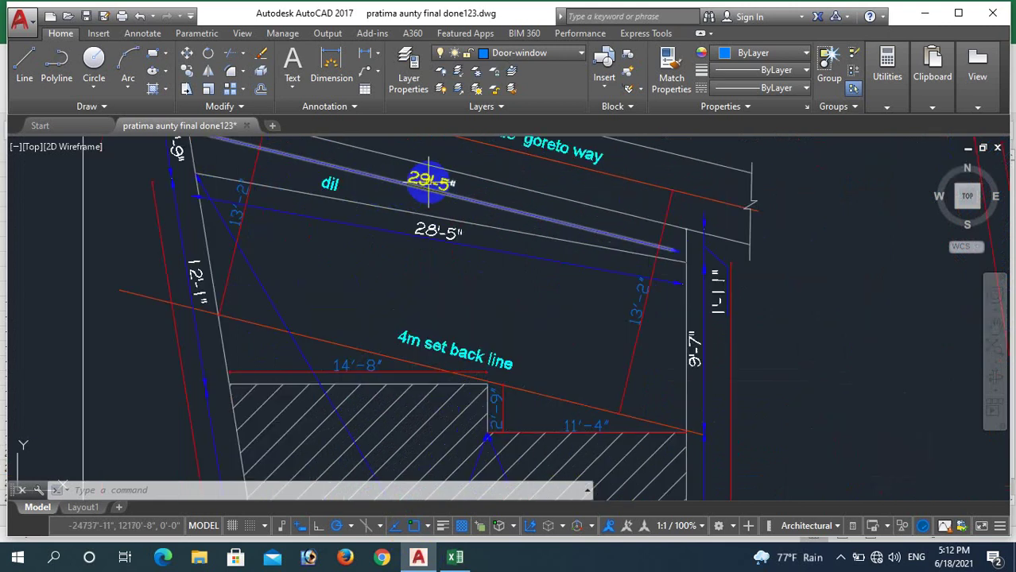
# - Examine the site plan's overall side length and compare it with the rear and road-side boundary dimensions
pyautogui.scroll(-2, 424, 177)
pyautogui.scroll(-1, 468, 193)
pyautogui.scroll(-2, 468, 193)
pyautogui.scroll(5, 399, 317)
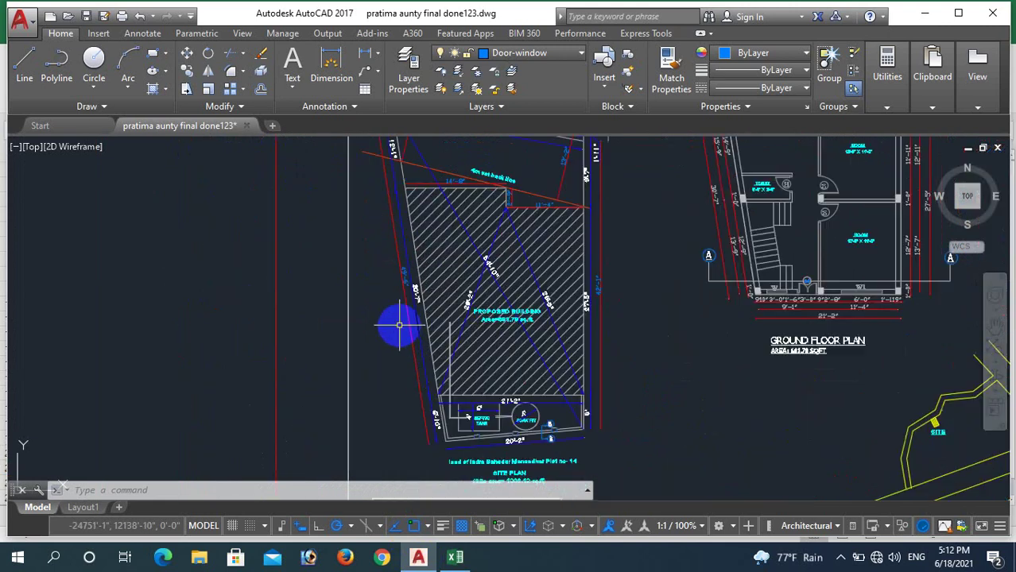
pyautogui.scroll(4, 402, 274)
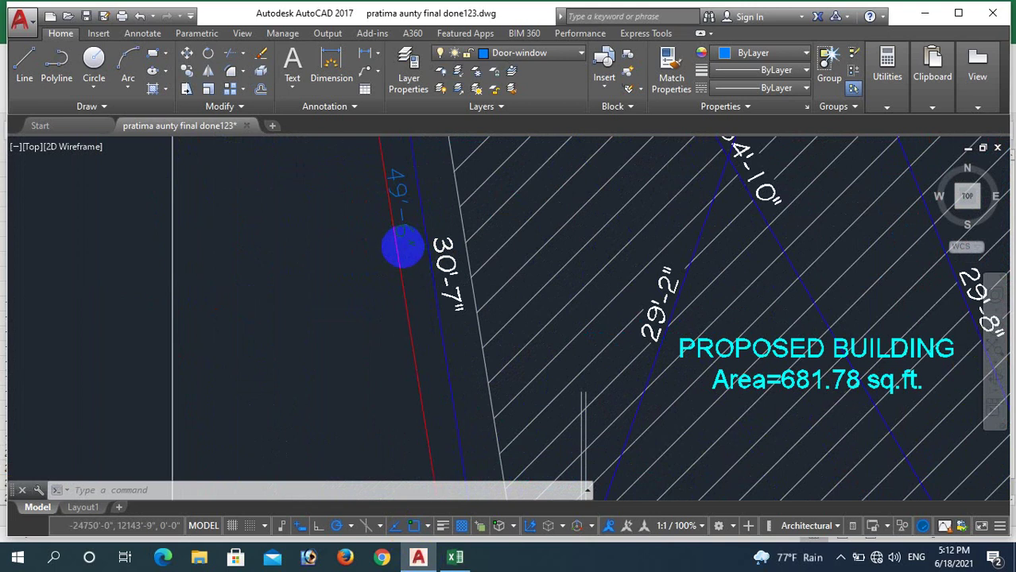
pyautogui.scroll(-1, 398, 234)
pyautogui.scroll(-3, 702, 265)
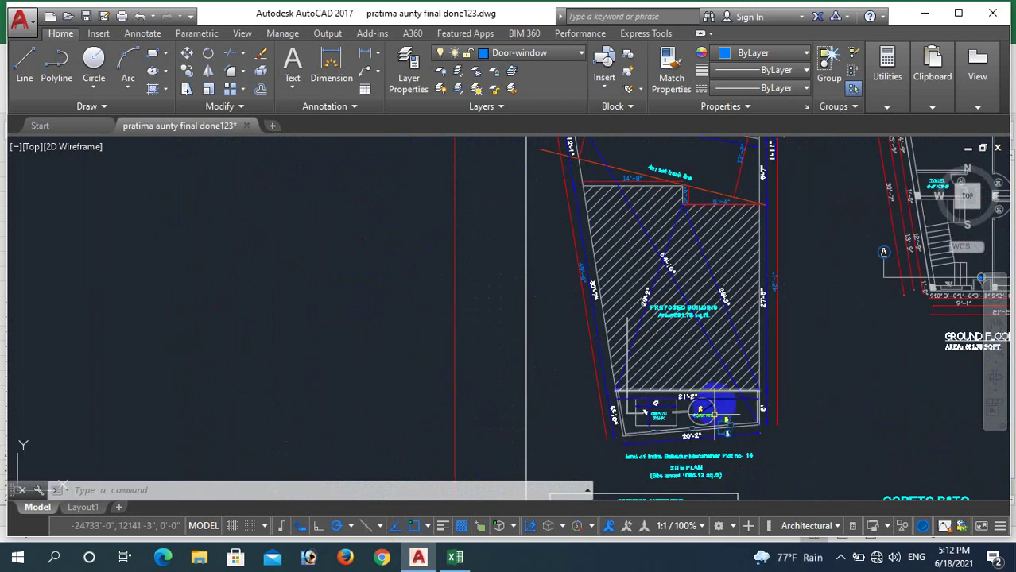
pyautogui.scroll(-1, 576, 288)
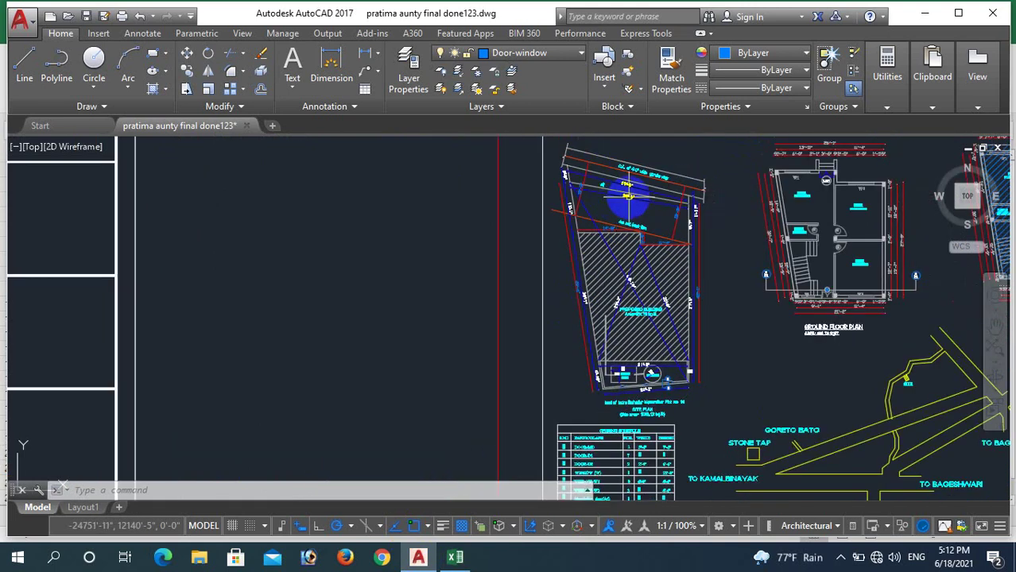
pyautogui.scroll(3, 624, 197)
pyautogui.scroll(-2, 604, 231)
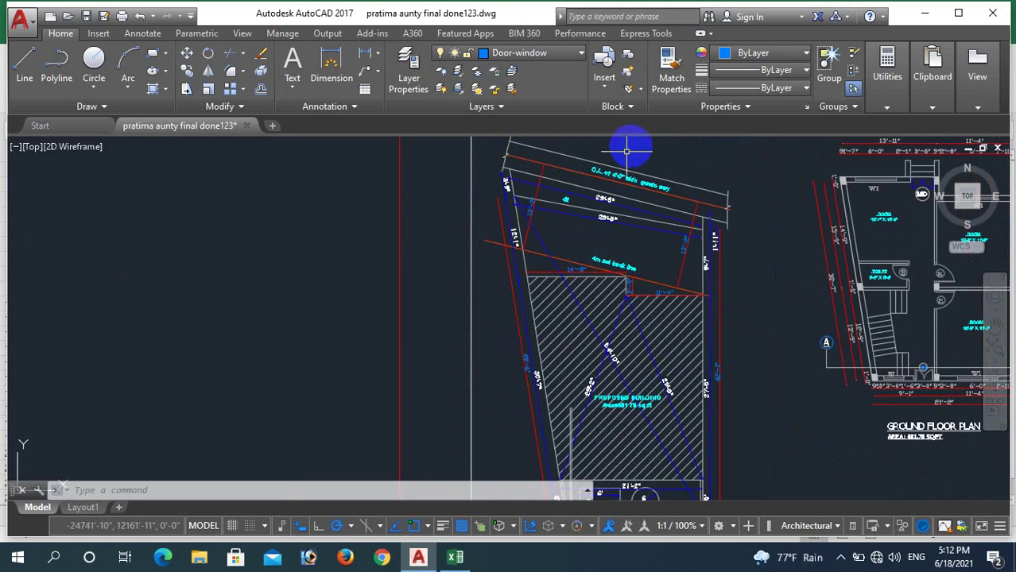
pyautogui.scroll(5, 612, 171)
pyautogui.scroll(-3, 532, 182)
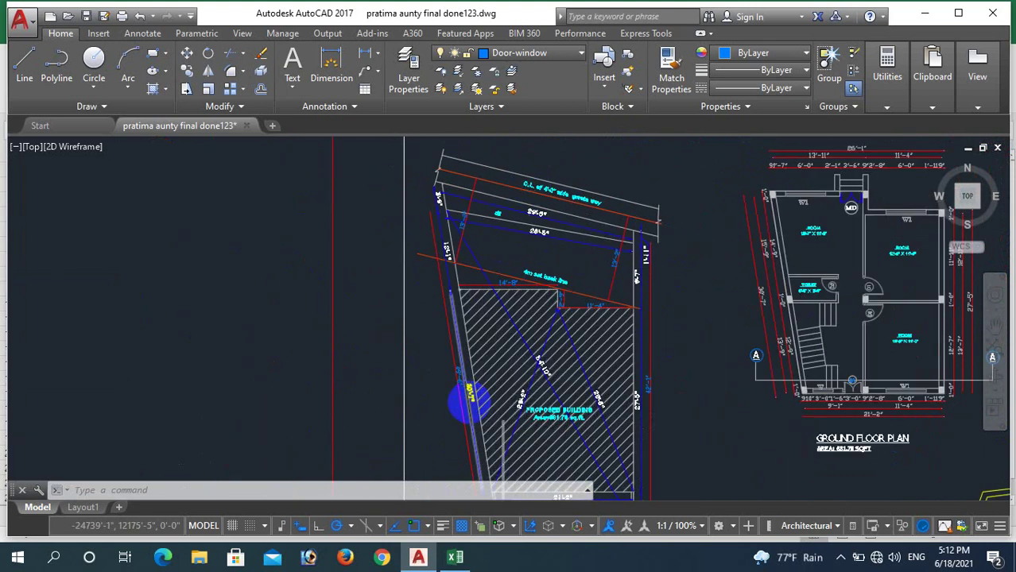
pyautogui.scroll(4, 435, 356)
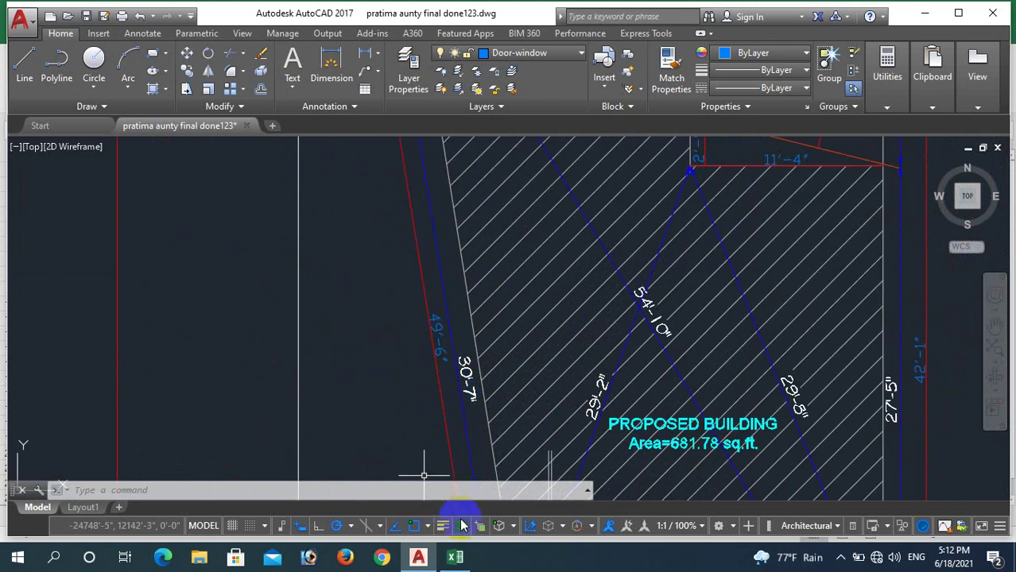
# - Switch to the Excel estimate and enter length 49.5 and width 29.416 for the site clearance item
pyautogui.click(454, 557)
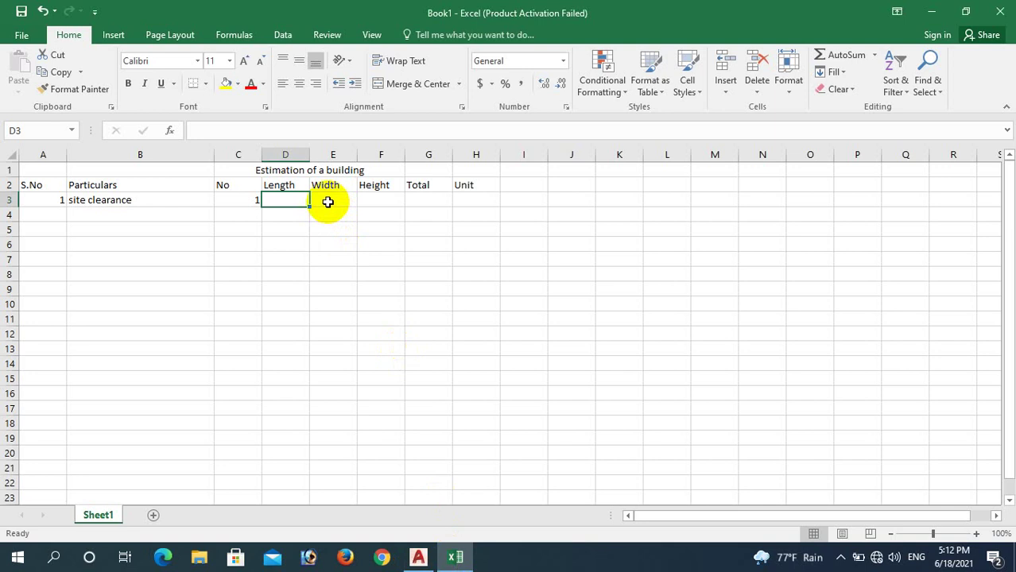
pyautogui.write('49.5')
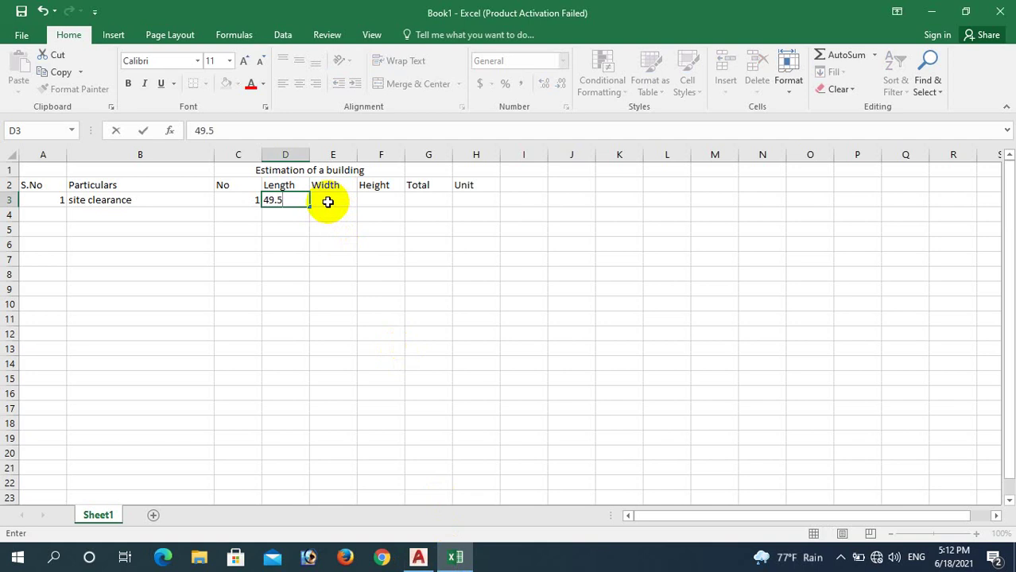
pyautogui.click(327, 201)
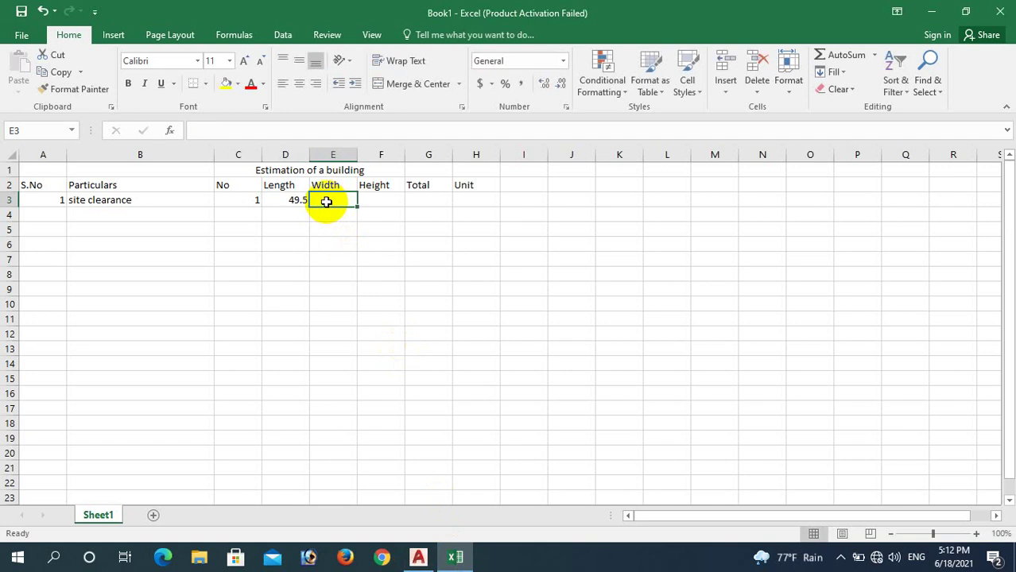
pyautogui.write('29.4')
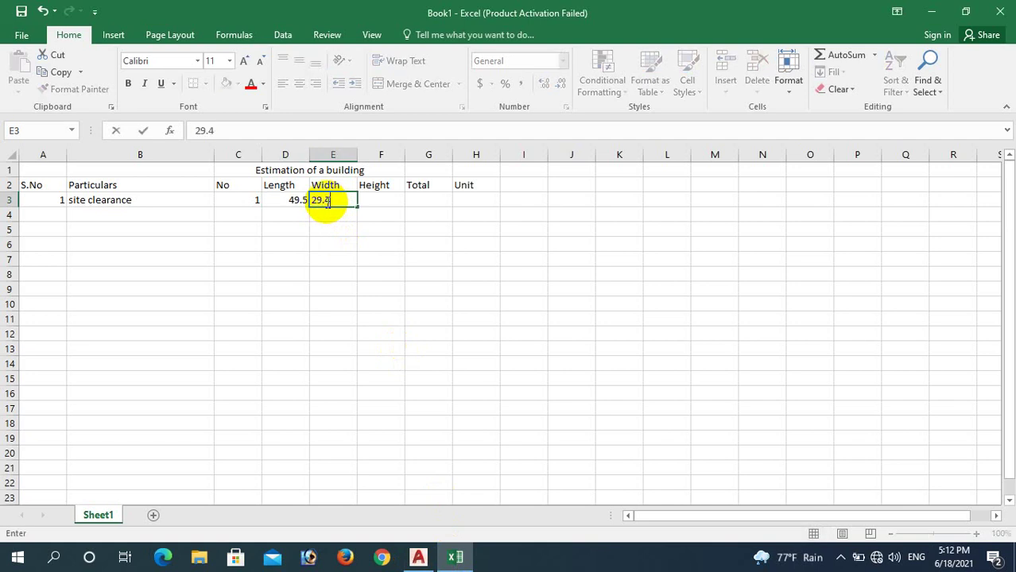
pyautogui.write('16')
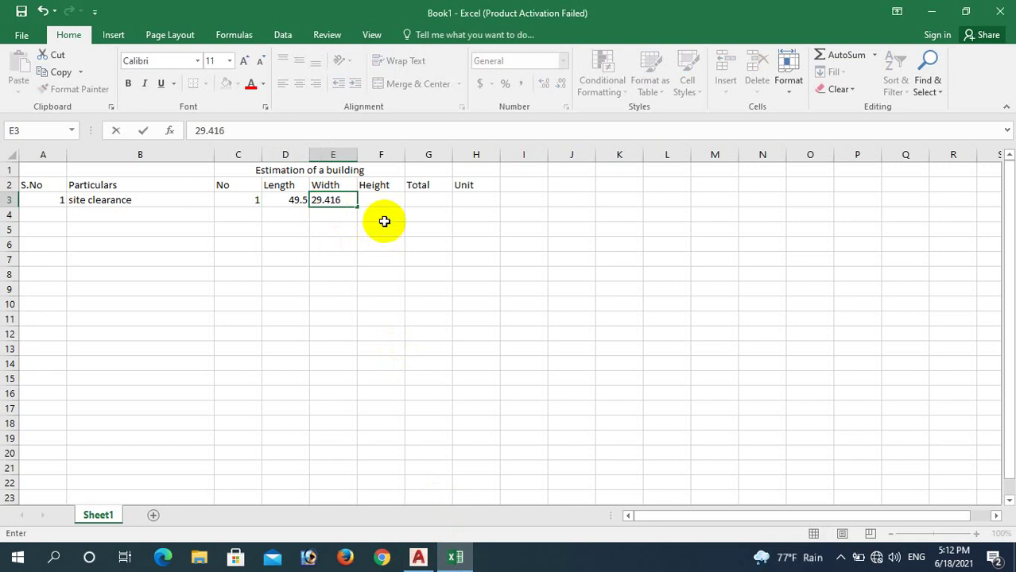
pyautogui.click(385, 197)
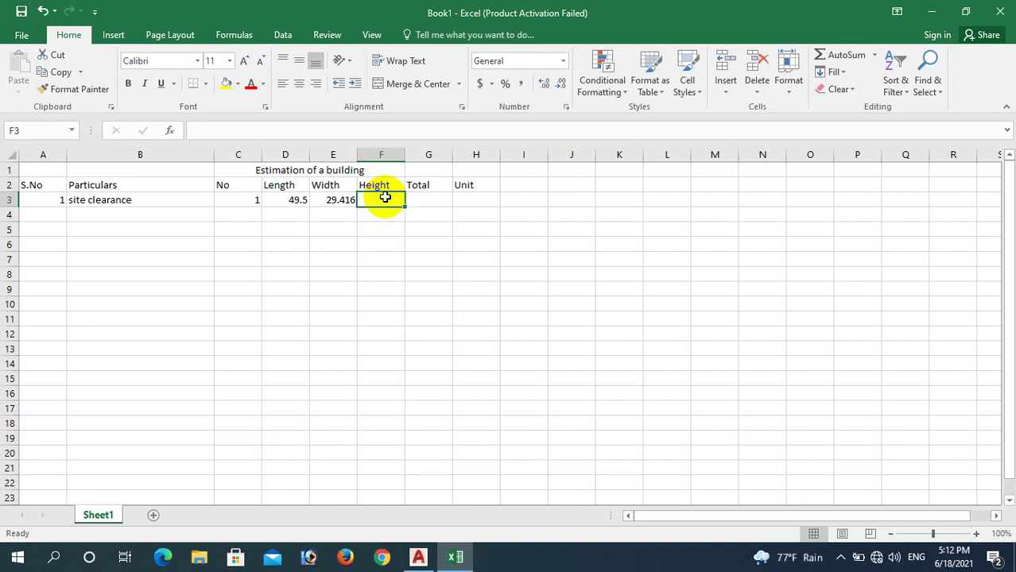
pyautogui.click(300, 199)
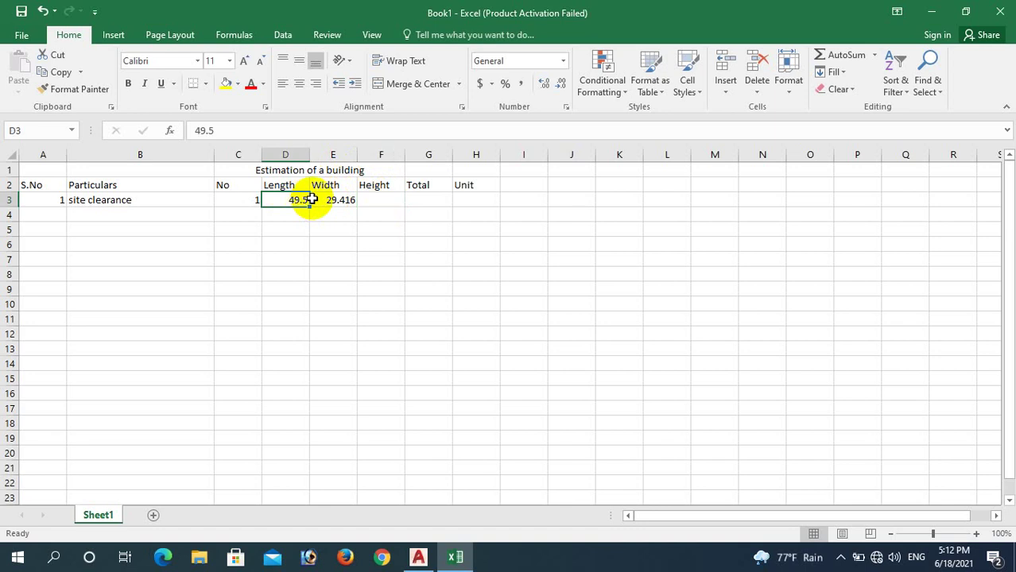
pyautogui.click(331, 199)
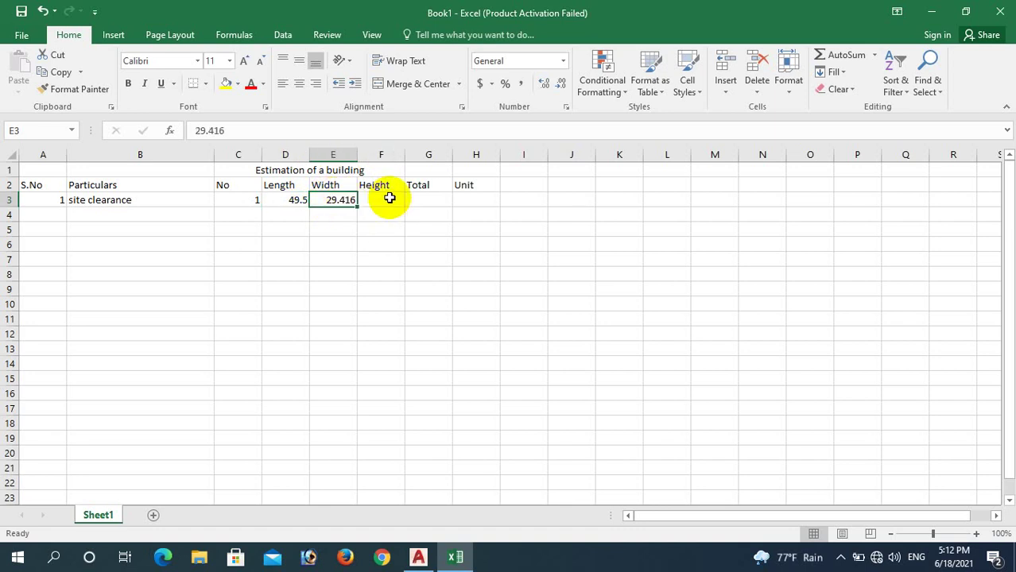
pyautogui.click(295, 200)
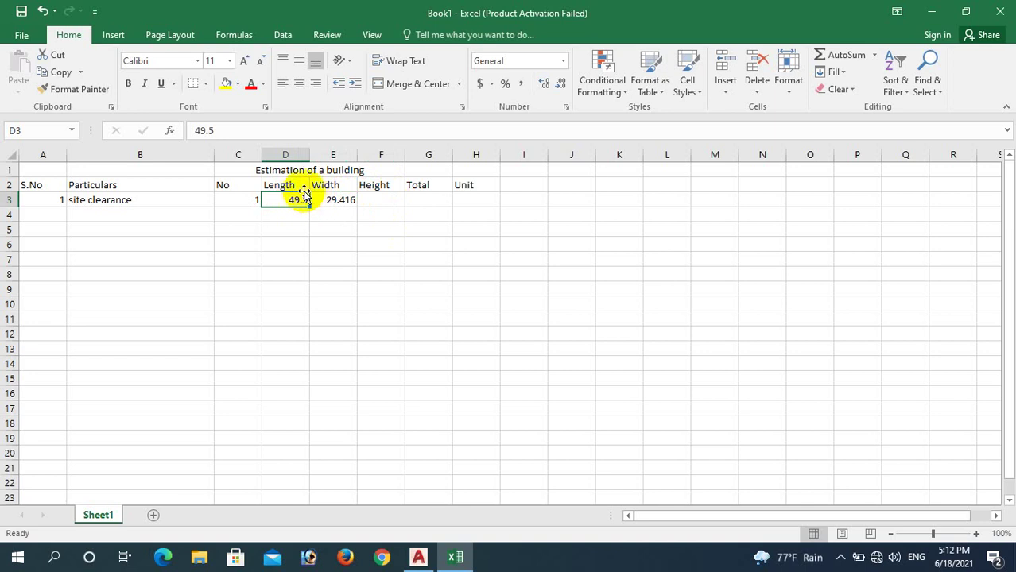
pyautogui.click(344, 199)
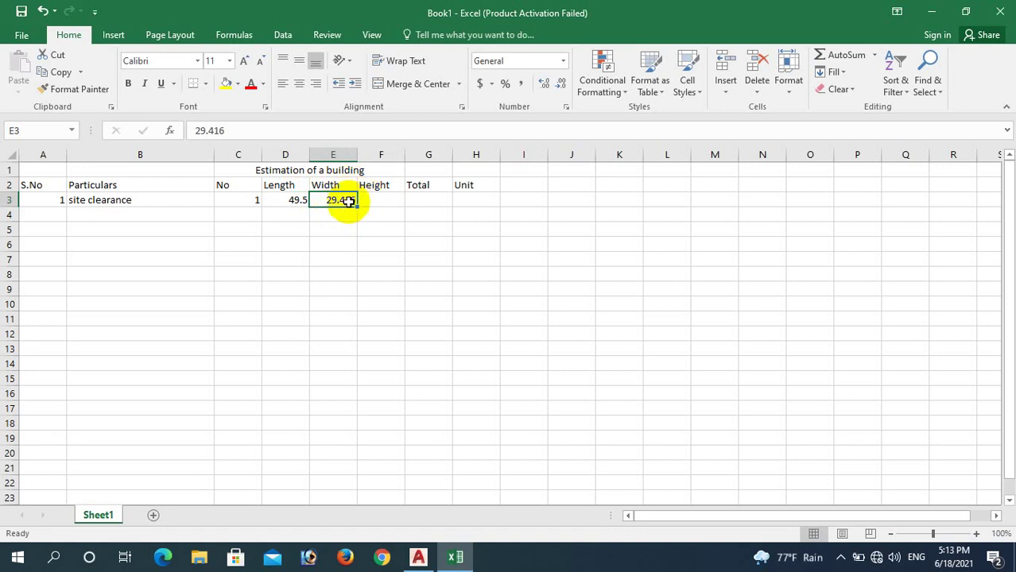
# - Calculate the site clearance total in G3 as No × Length × Width rounded to two decimals, using =round(D3*C3*E3,2)
pyautogui.click(423, 199)
pyautogui.write('=rou')
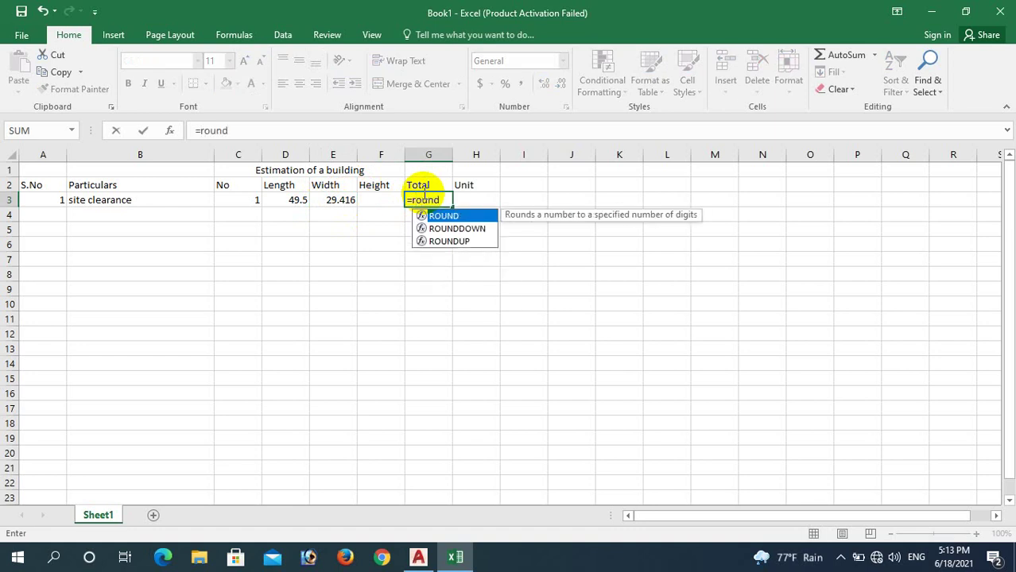
pyautogui.write('nd(')
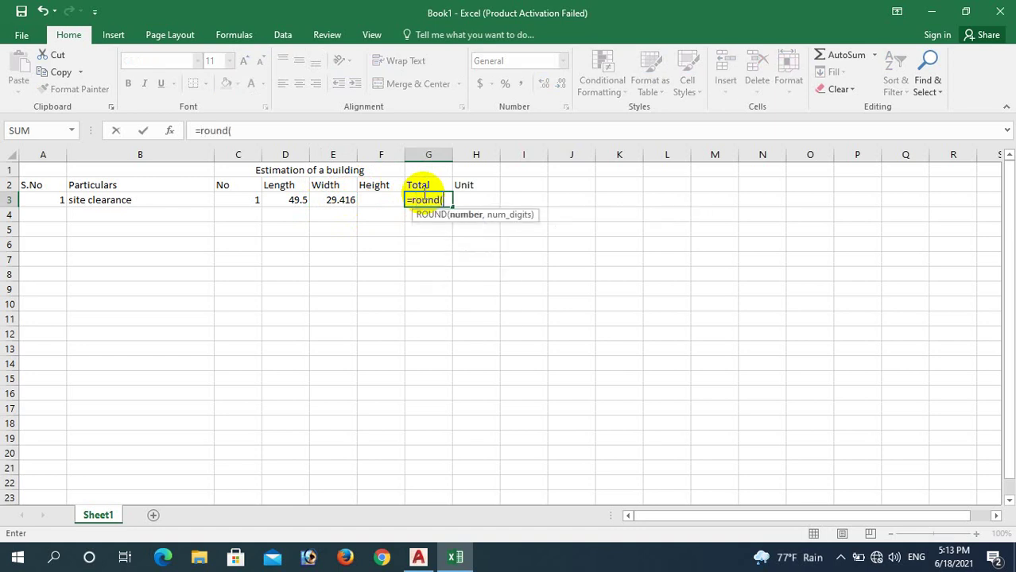
pyautogui.click(280, 203)
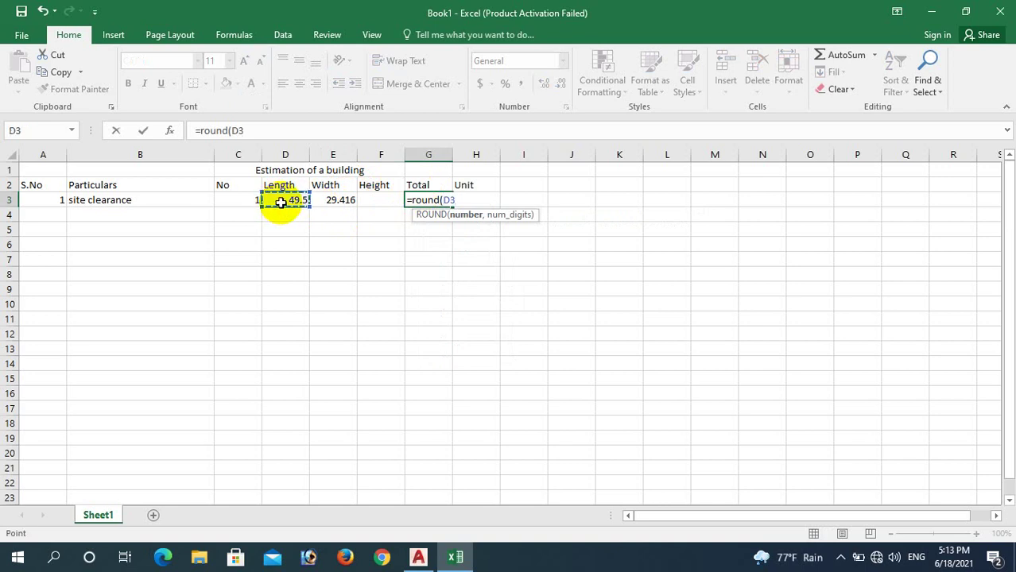
pyautogui.write('*')
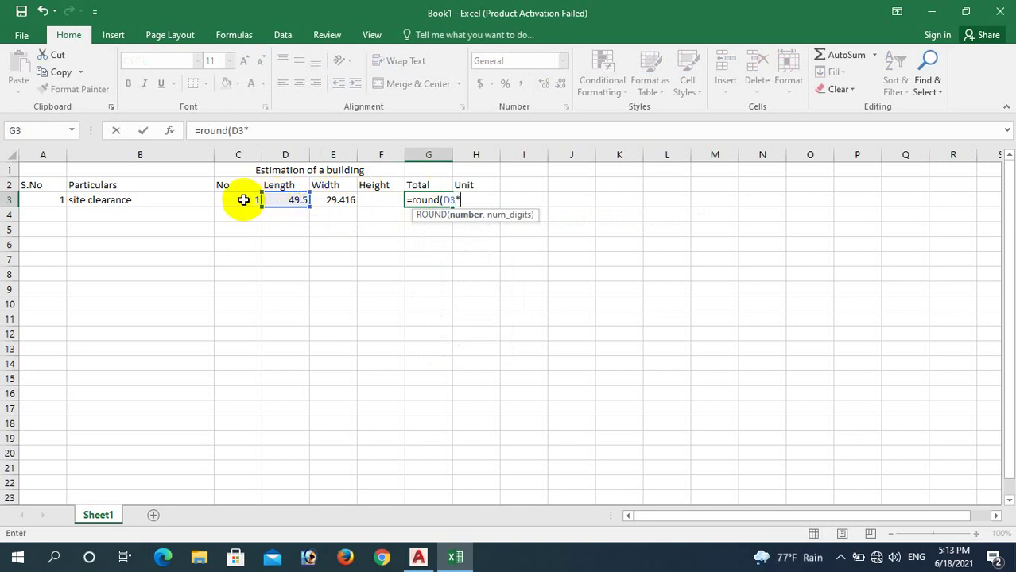
pyautogui.click(243, 200)
pyautogui.write('*')
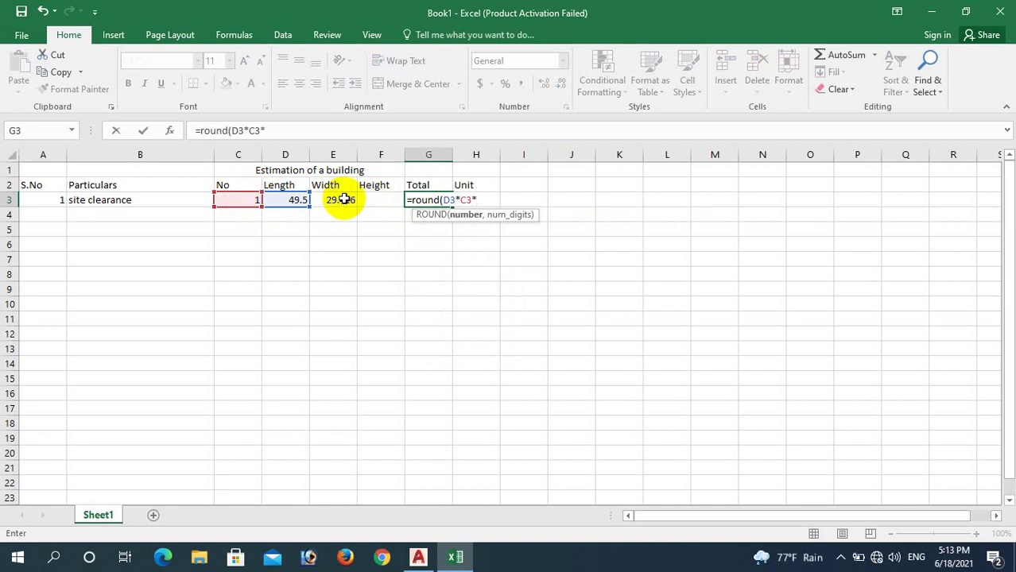
pyautogui.click(342, 200)
pyautogui.write(',2')
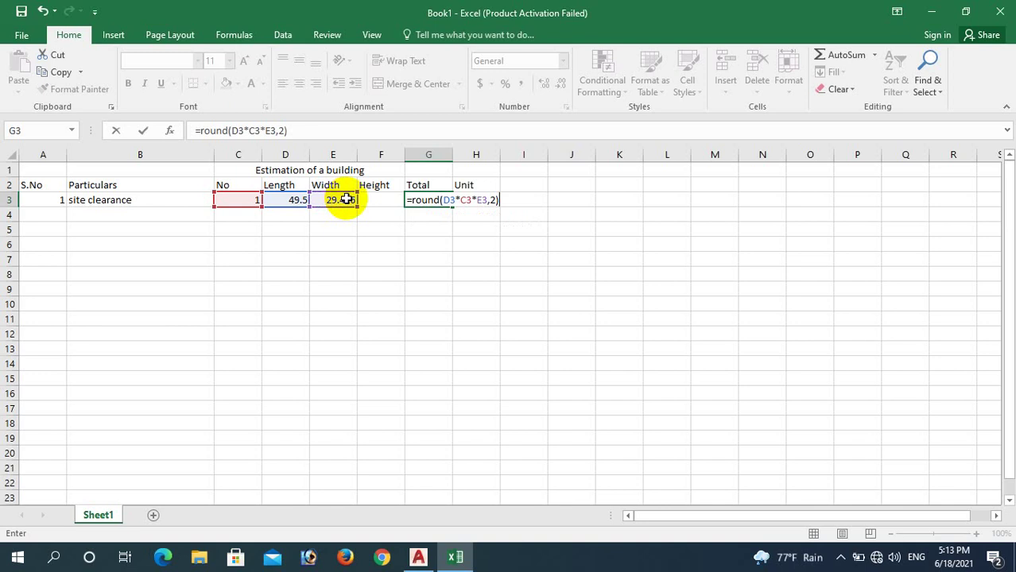
pyautogui.press('Return')
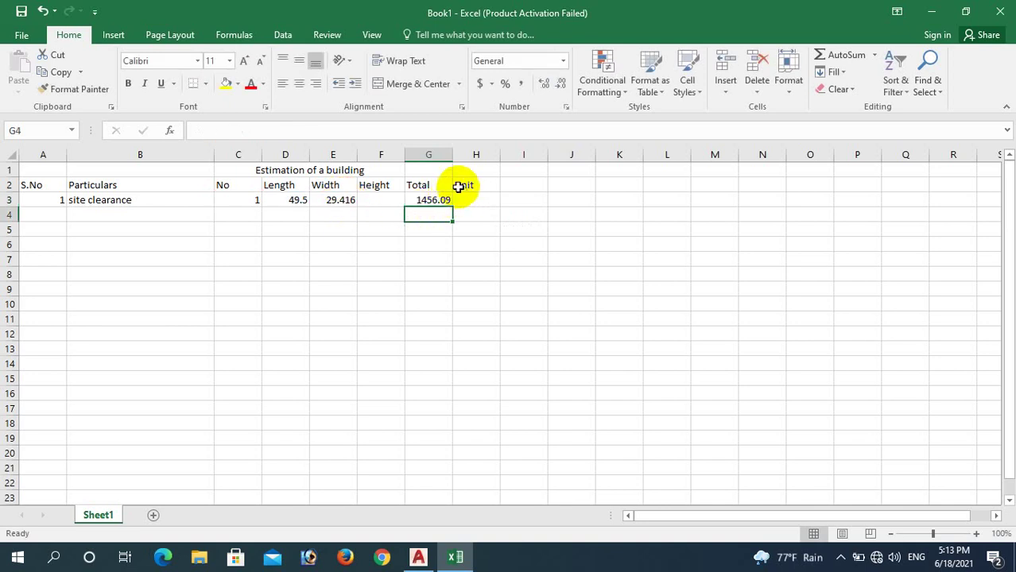
# - Enter sq.ft as the unit for the site clearance item in row 3
pyautogui.click(479, 199)
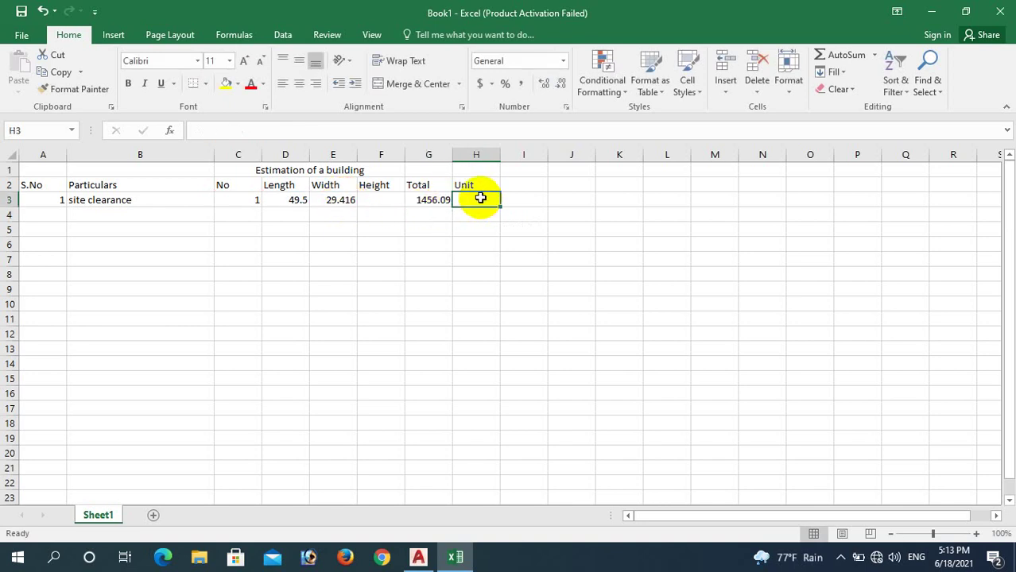
pyautogui.write('sq')
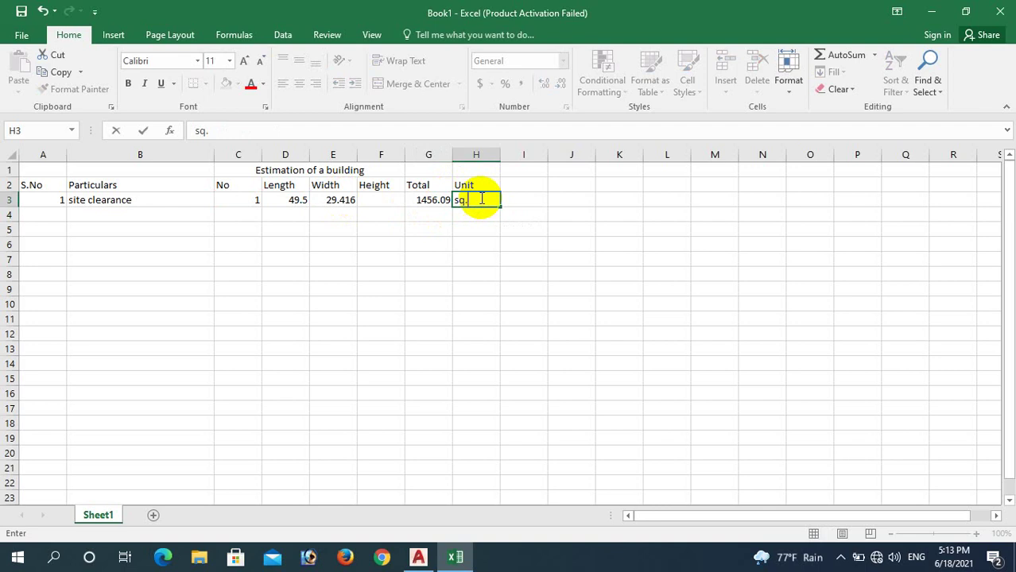
pyautogui.write('.ft')
pyautogui.press('Return')
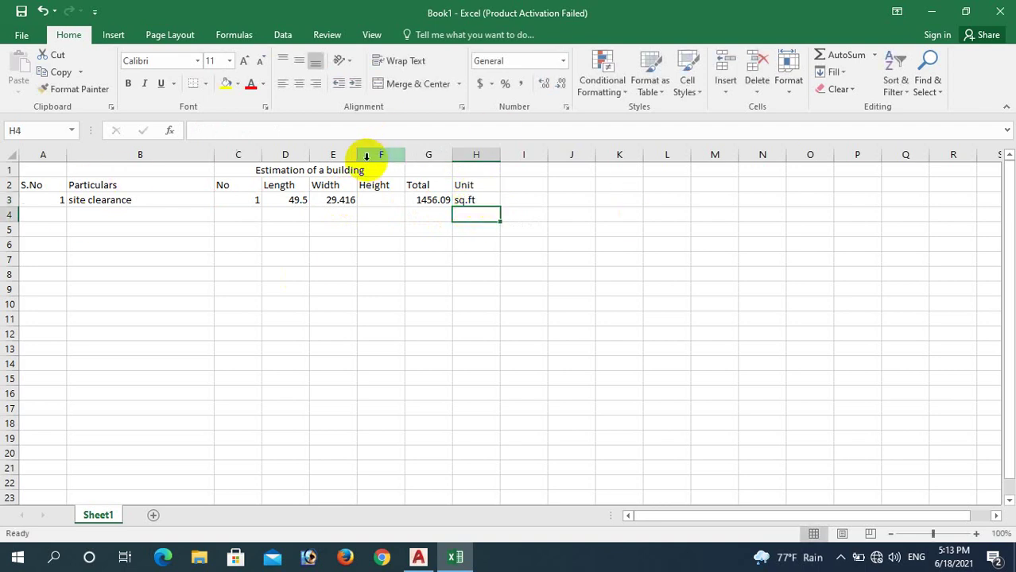
# - Start the second estimate item in row 4 with S.No 2 and particulars "earthwork in excavation"
pyautogui.click(61, 219)
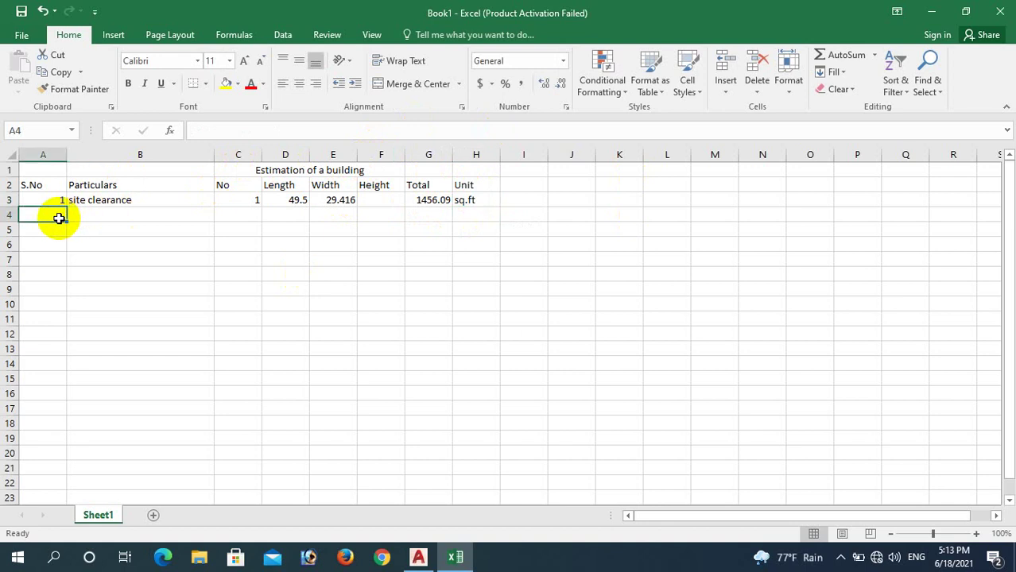
pyautogui.write('2')
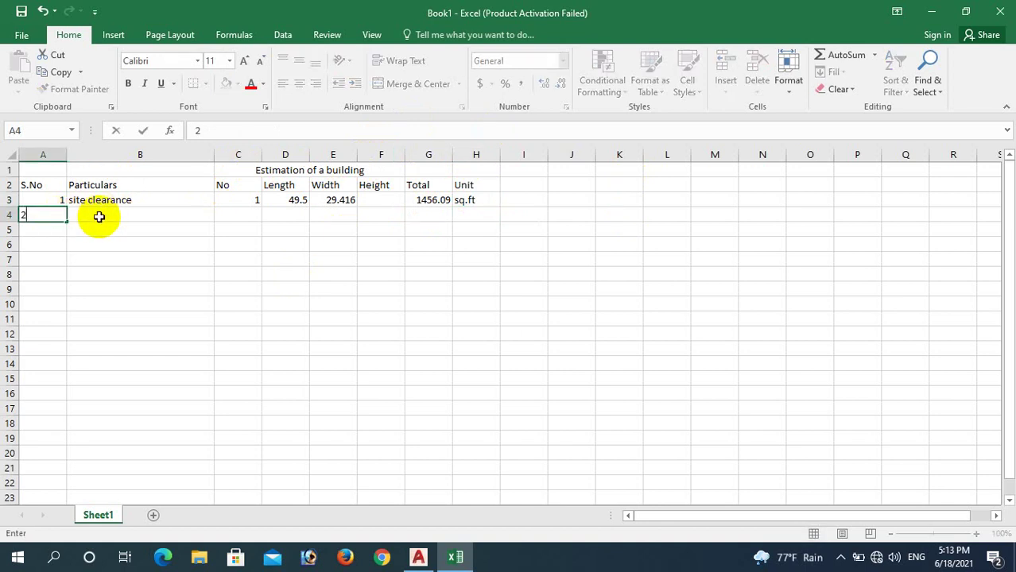
pyautogui.click(99, 217)
pyautogui.write('earthwork in excavation')
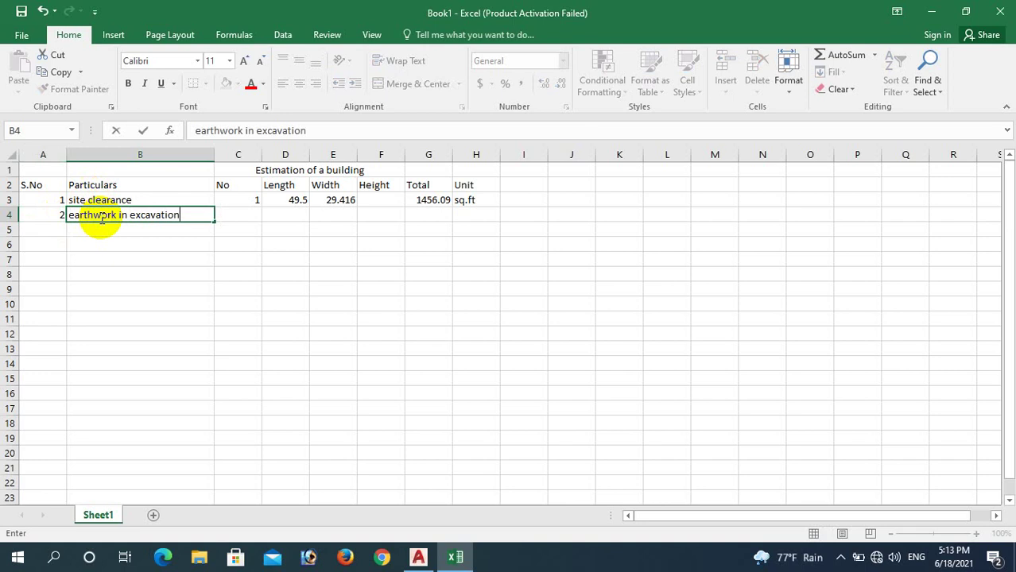
pyautogui.click(151, 230)
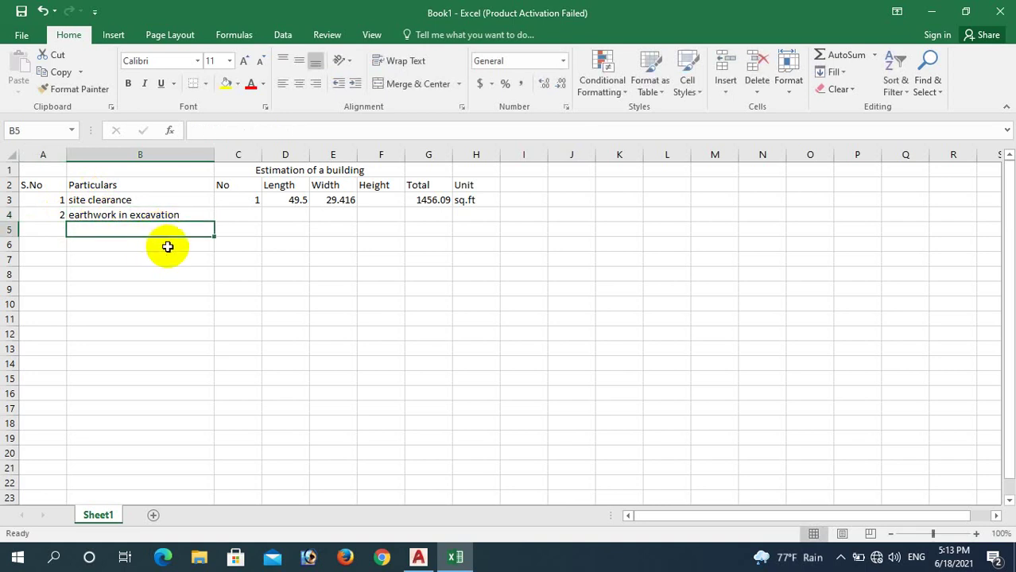
# - Switch to AutoCAD, locate the foundation and lower tie beam plan, and examine its footing layout
pyautogui.click(419, 557)
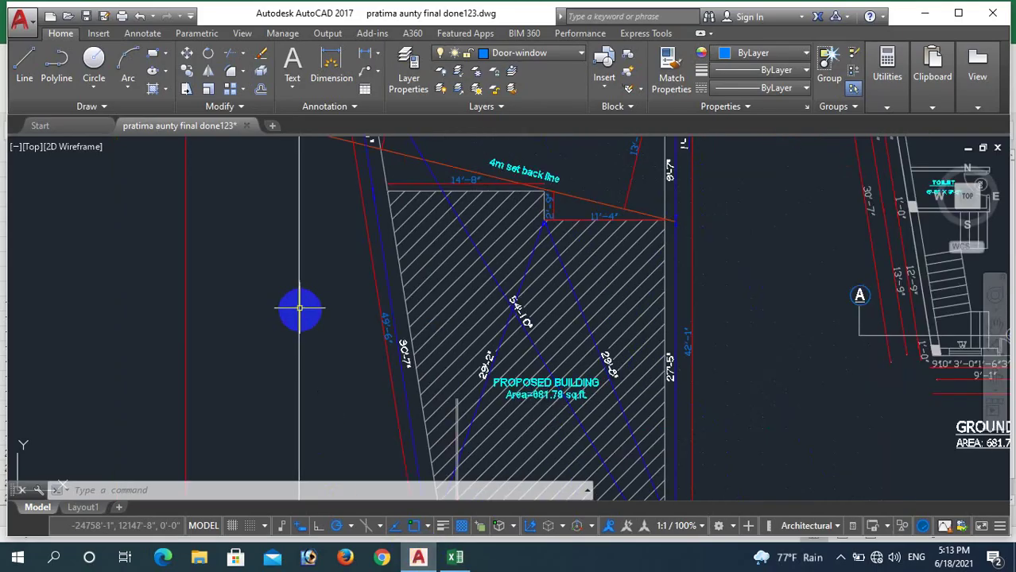
pyautogui.scroll(-6, 299, 308)
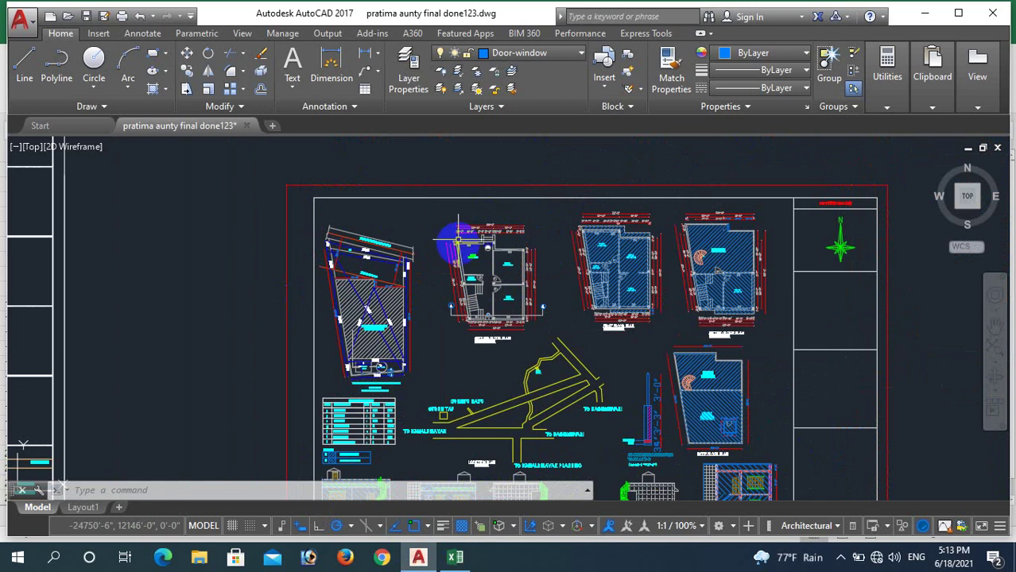
pyautogui.scroll(3, 457, 239)
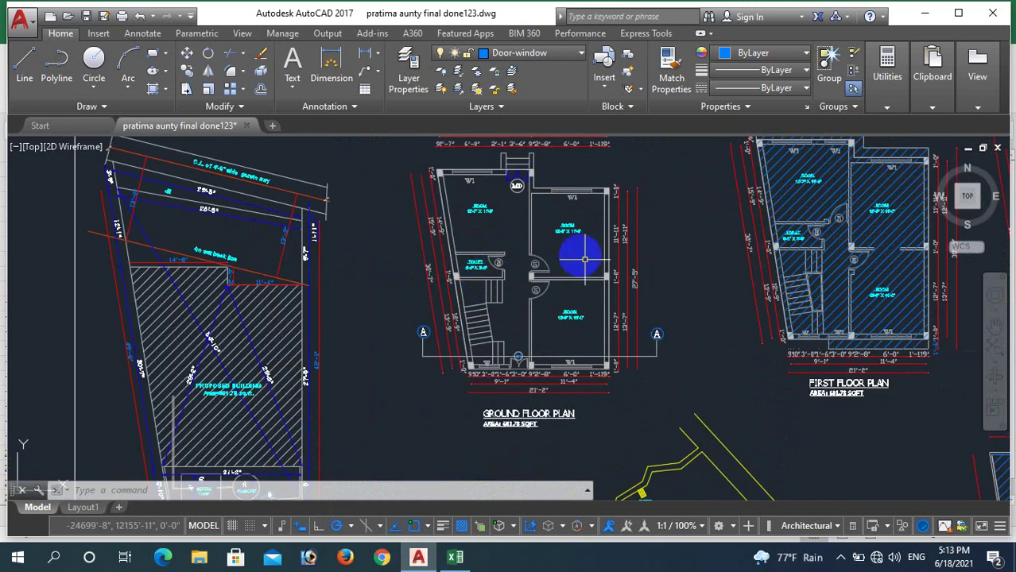
pyautogui.scroll(-5, 584, 258)
pyautogui.scroll(3, 161, 200)
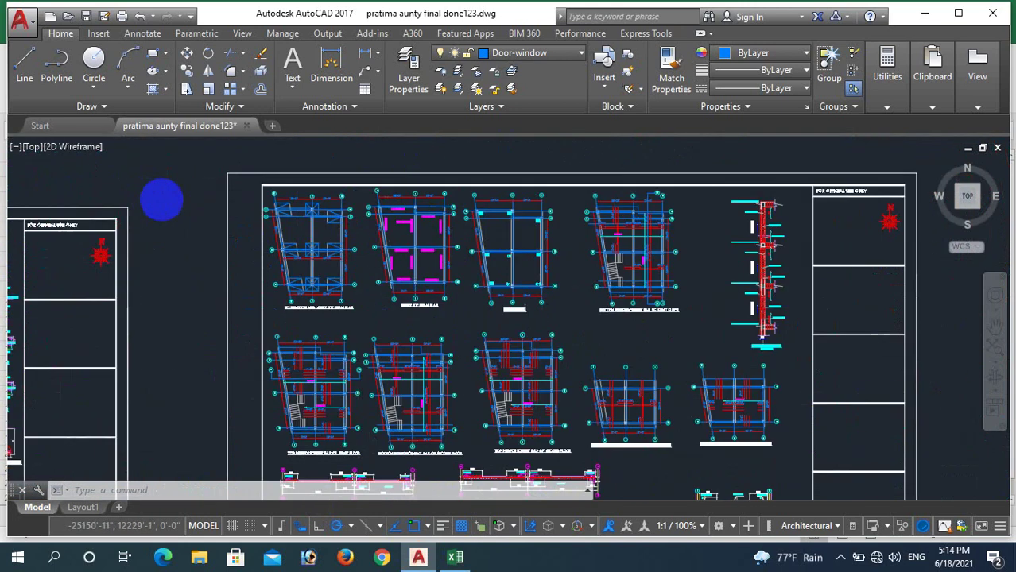
pyautogui.scroll(3, 249, 200)
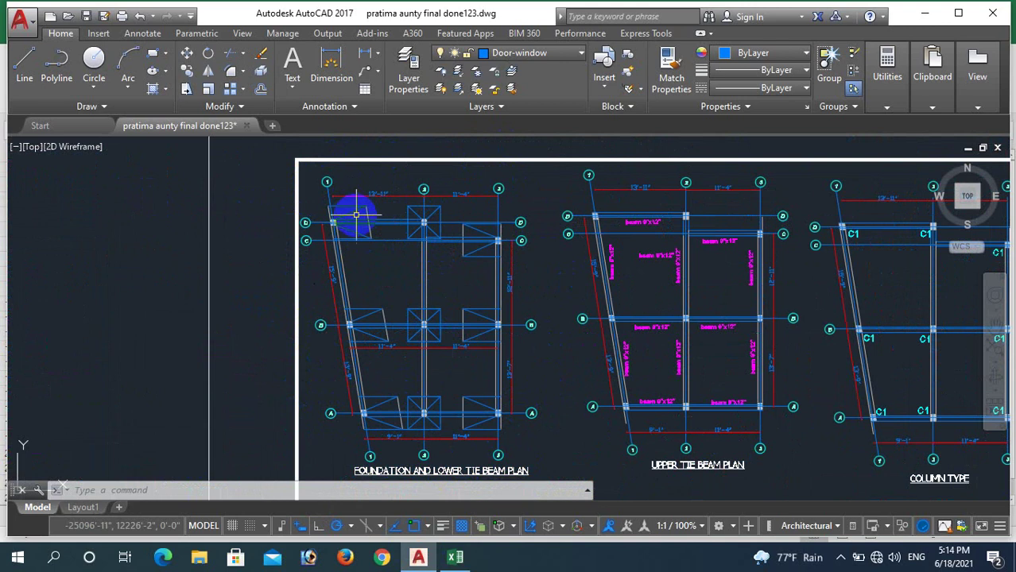
pyautogui.click(299, 266)
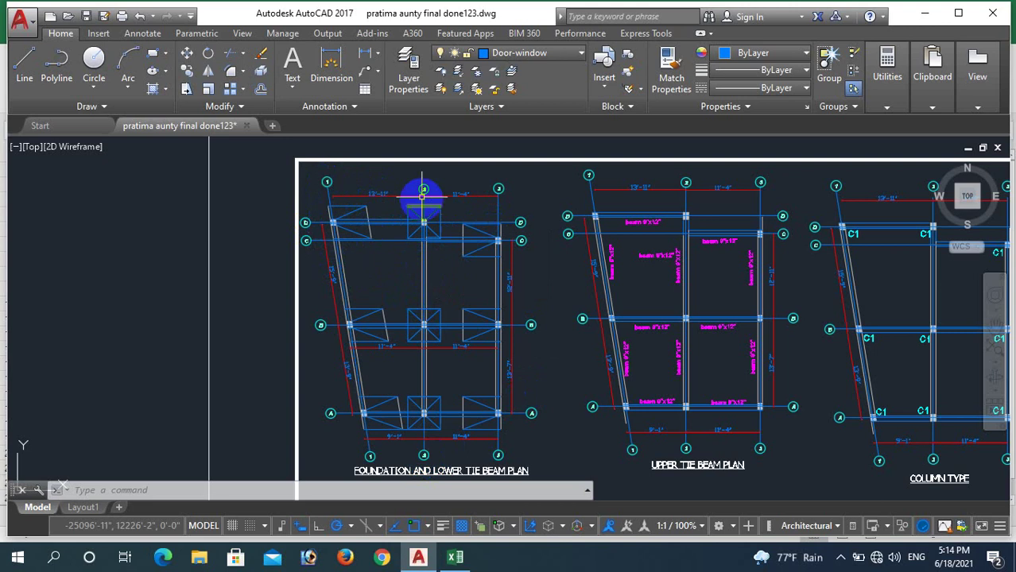
pyautogui.scroll(2, 366, 245)
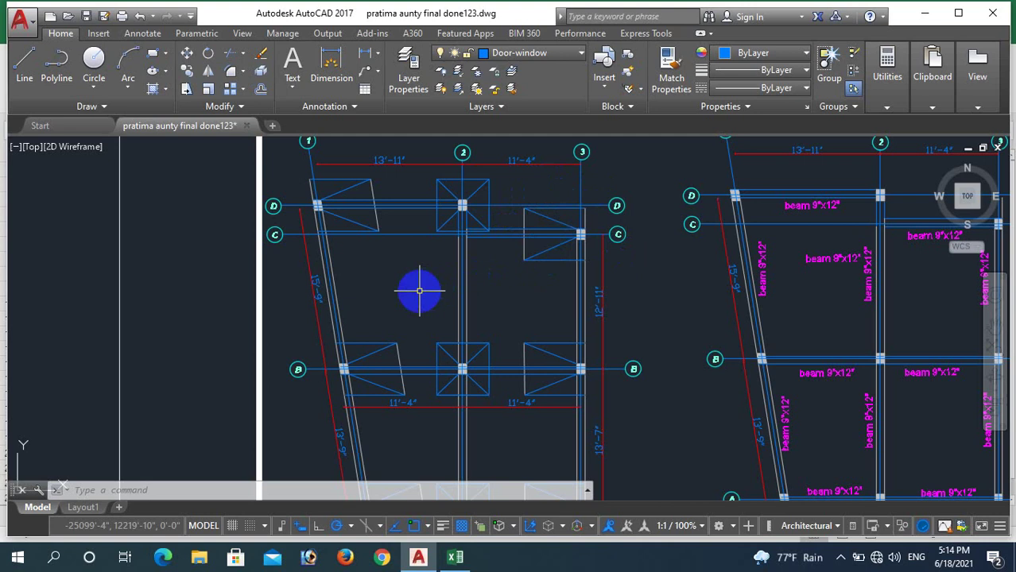
pyautogui.scroll(-3, 415, 295)
pyautogui.scroll(3, 396, 260)
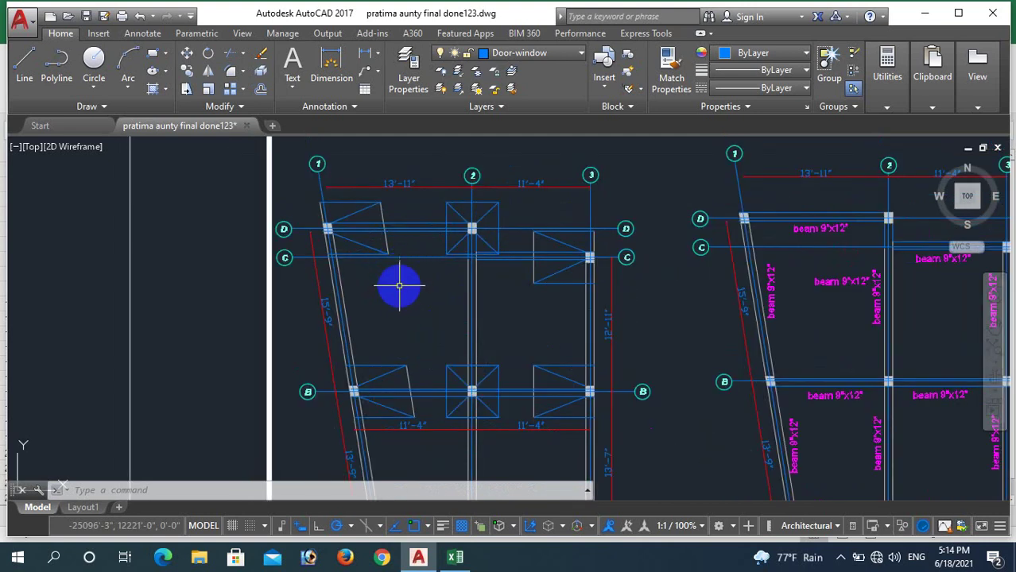
pyautogui.scroll(-3, 402, 285)
pyautogui.scroll(4, 353, 238)
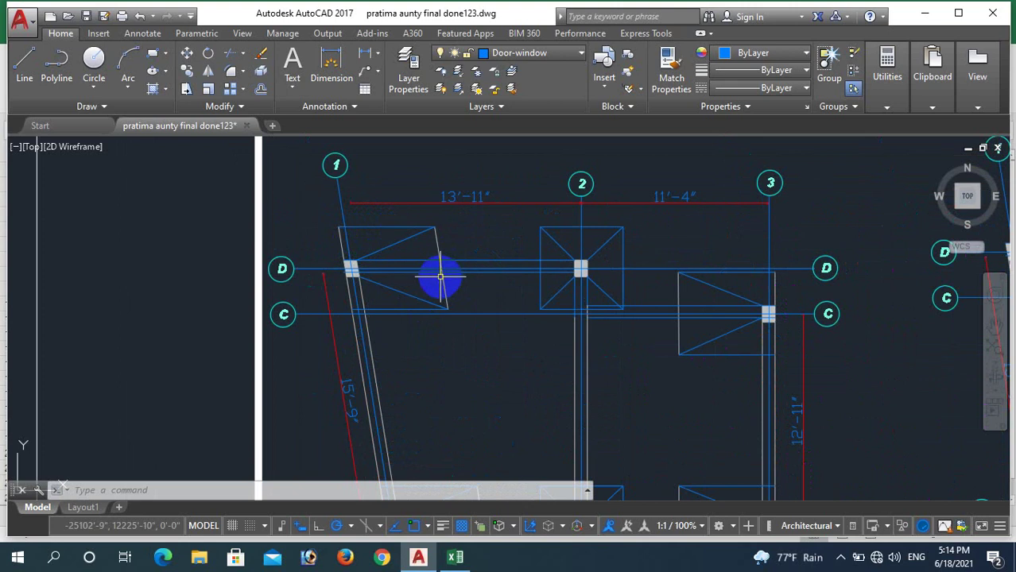
pyautogui.scroll(-2, 420, 275)
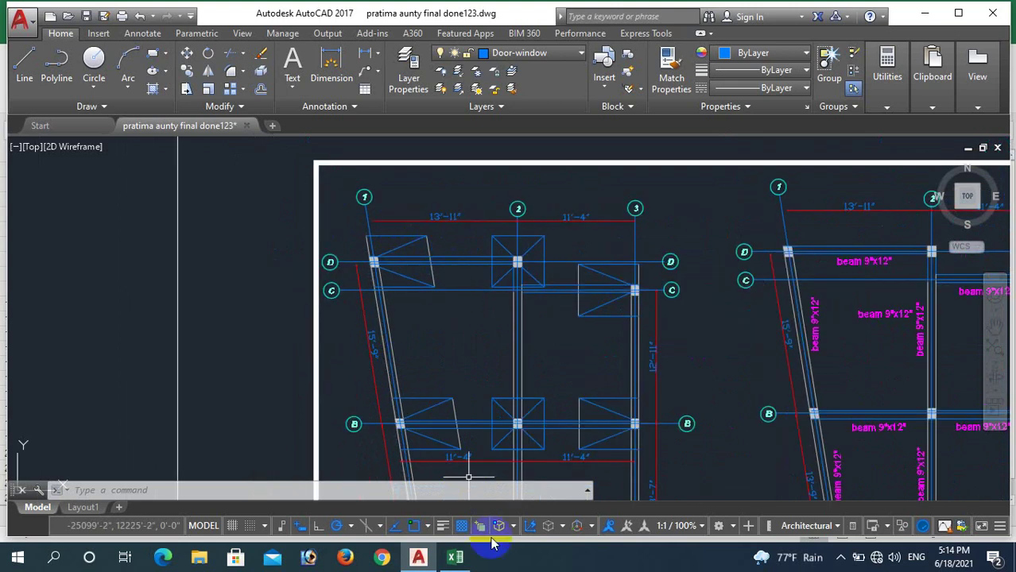
# - Switch to the Excel estimate and enter "for footing" as the particulars in row 5 under earthwork in excavation
pyautogui.click(455, 557)
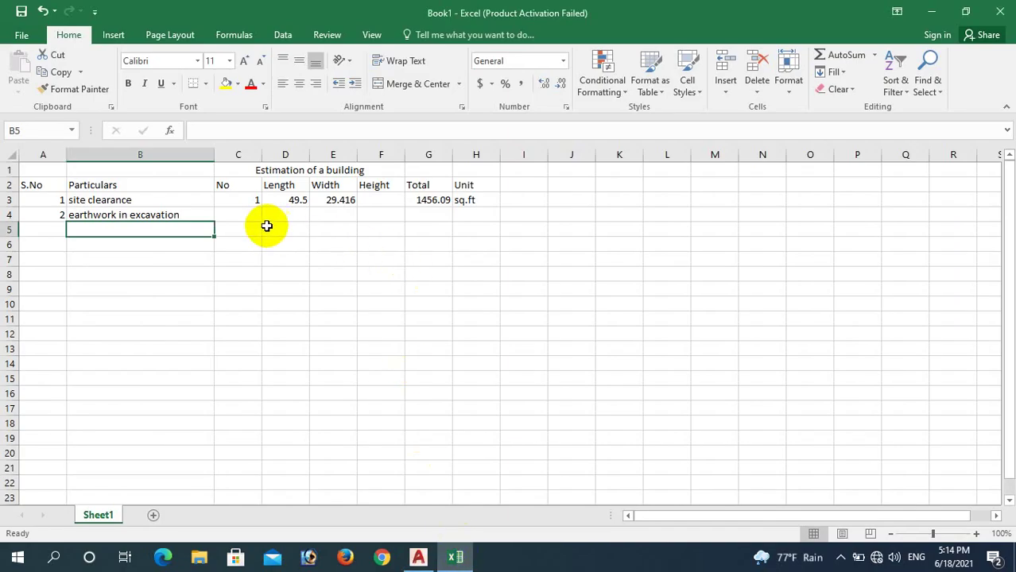
pyautogui.write('f')
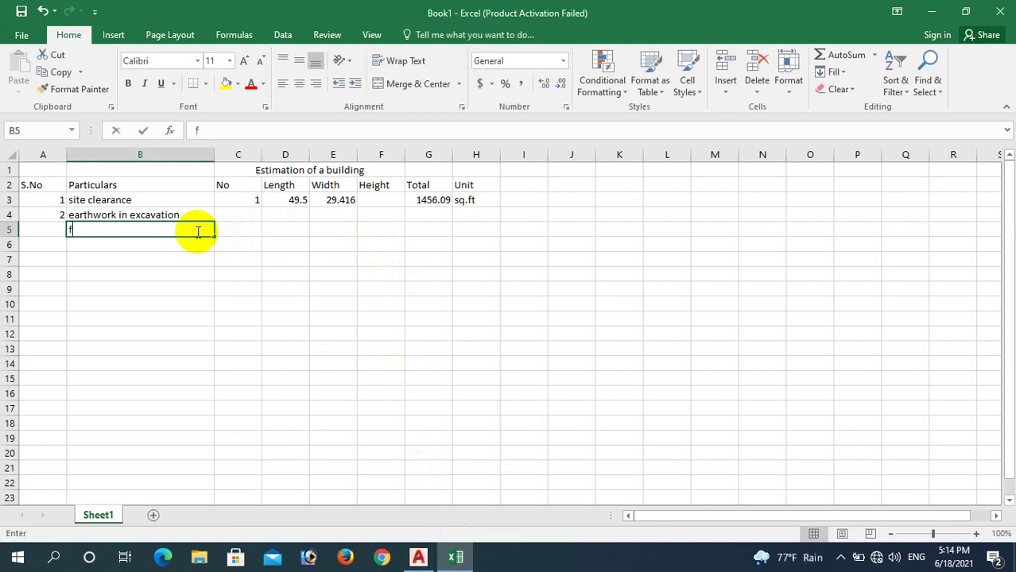
pyautogui.write('or footing')
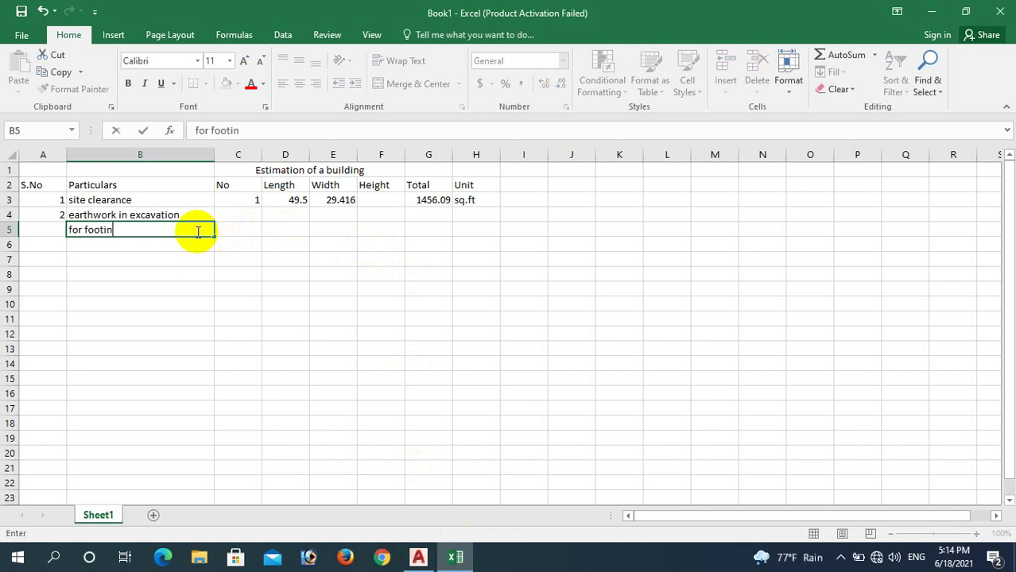
pyautogui.click(239, 232)
# - Check the footings in the AutoCAD foundation plan, and enter No 9, length 5.416 and width 5.416 in Excel's footing row
pyautogui.click(418, 557)
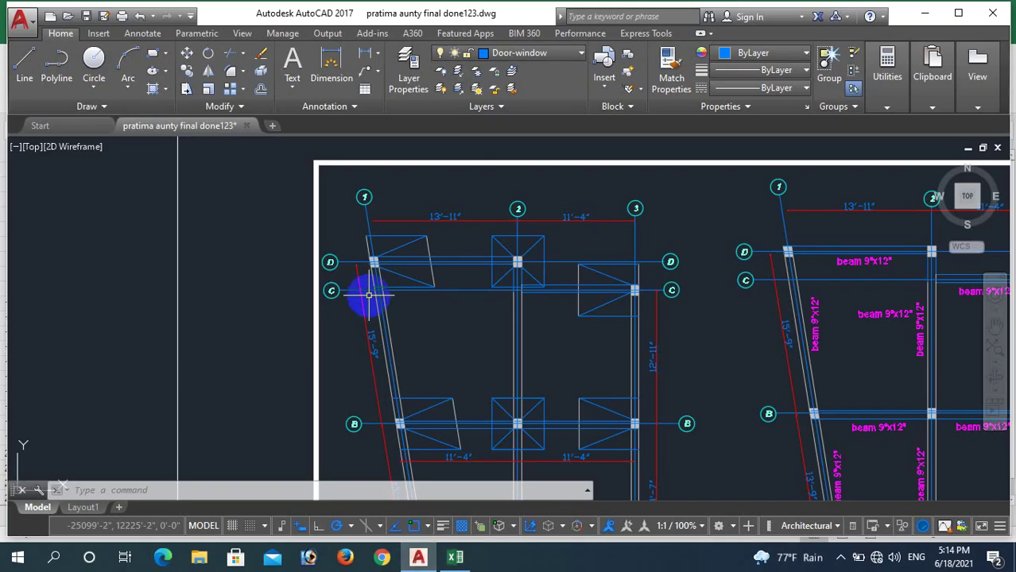
pyautogui.scroll(-2, 369, 295)
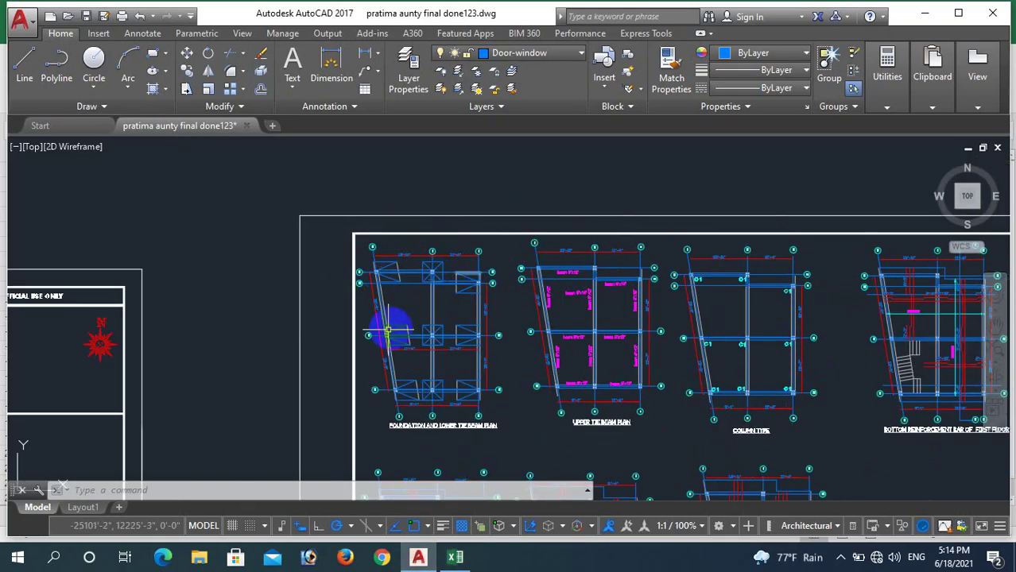
pyautogui.click(455, 557)
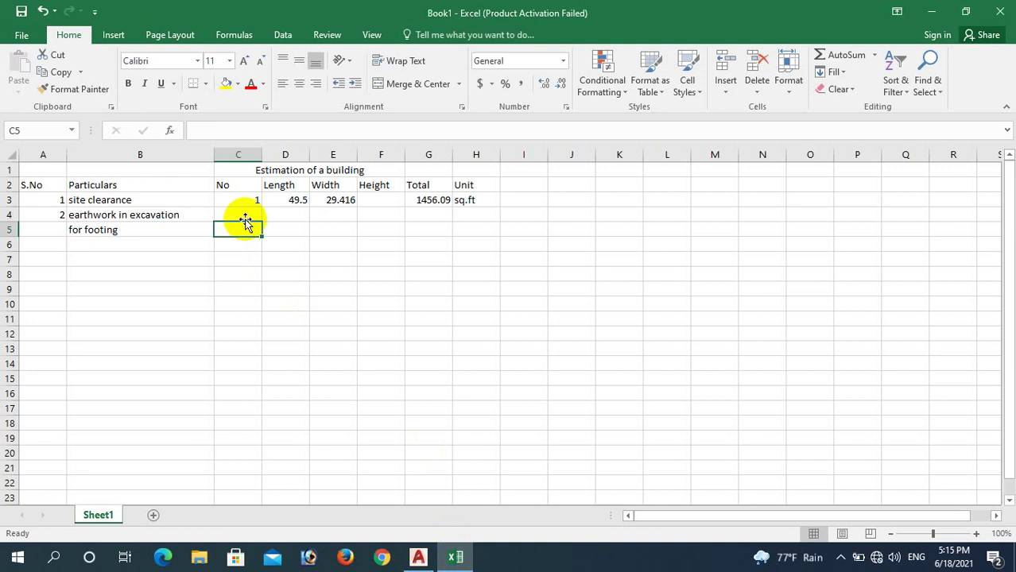
pyautogui.write('9')
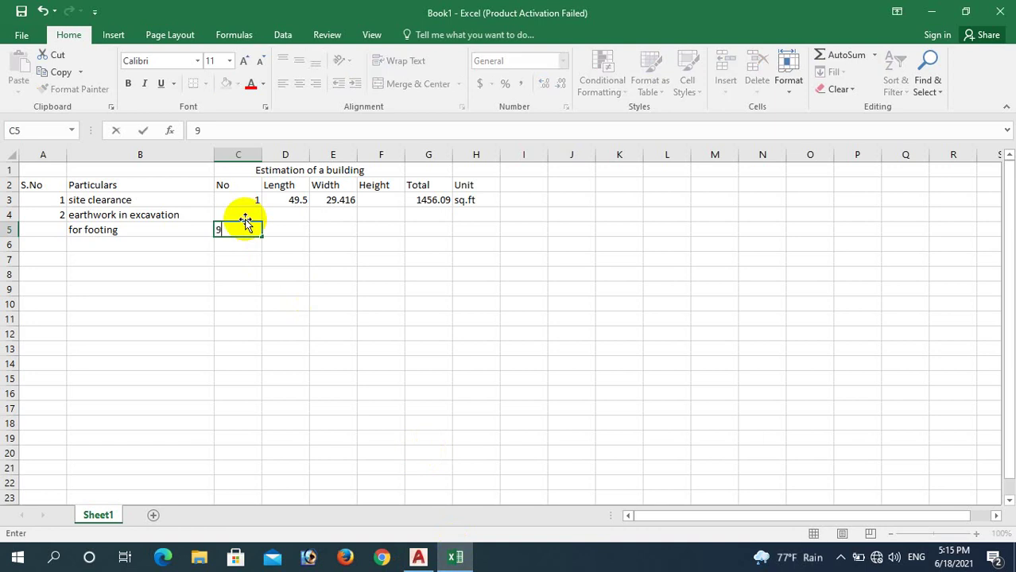
pyautogui.click(283, 228)
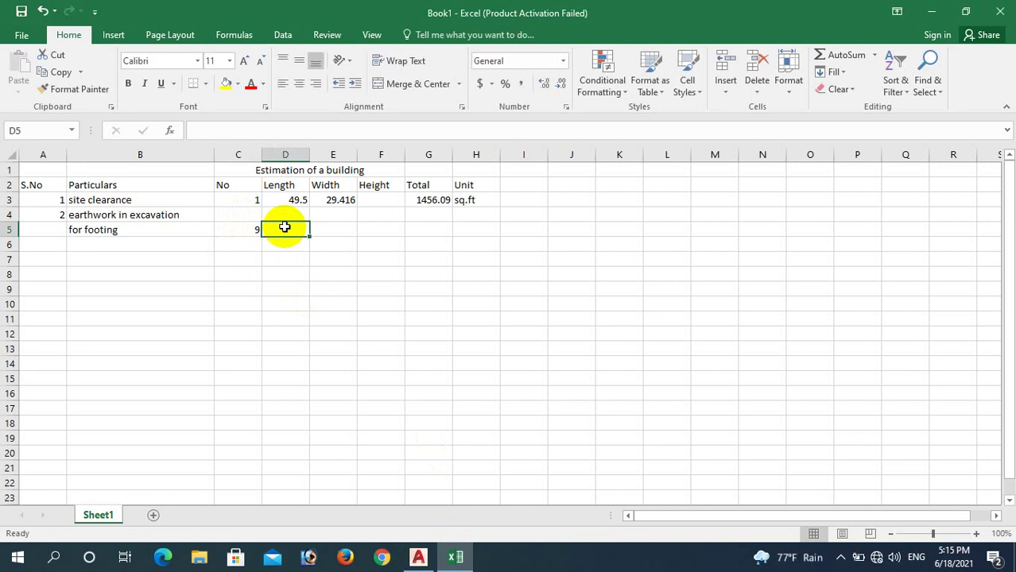
pyautogui.write('5.41')
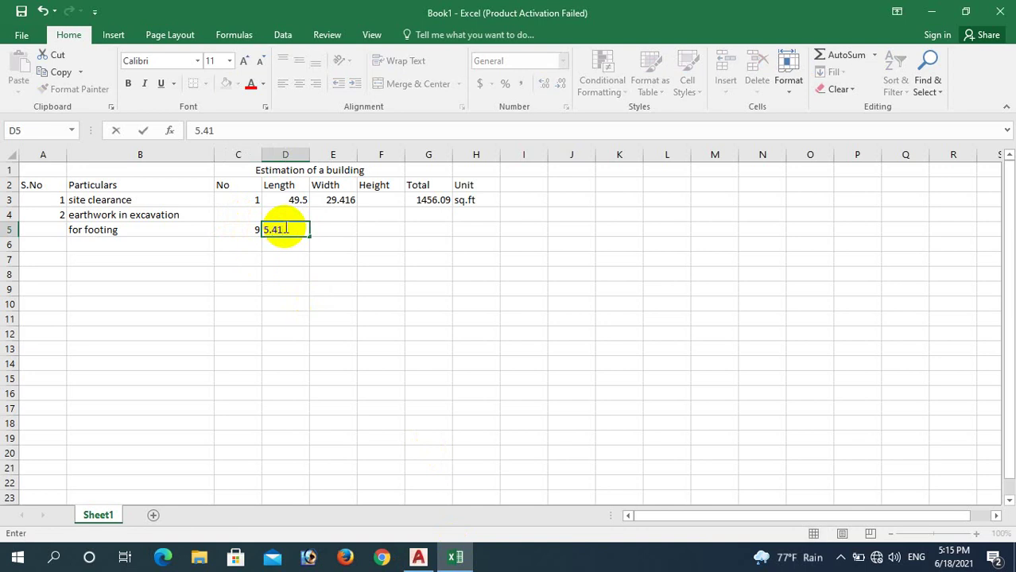
pyautogui.write('6')
pyautogui.click(341, 230)
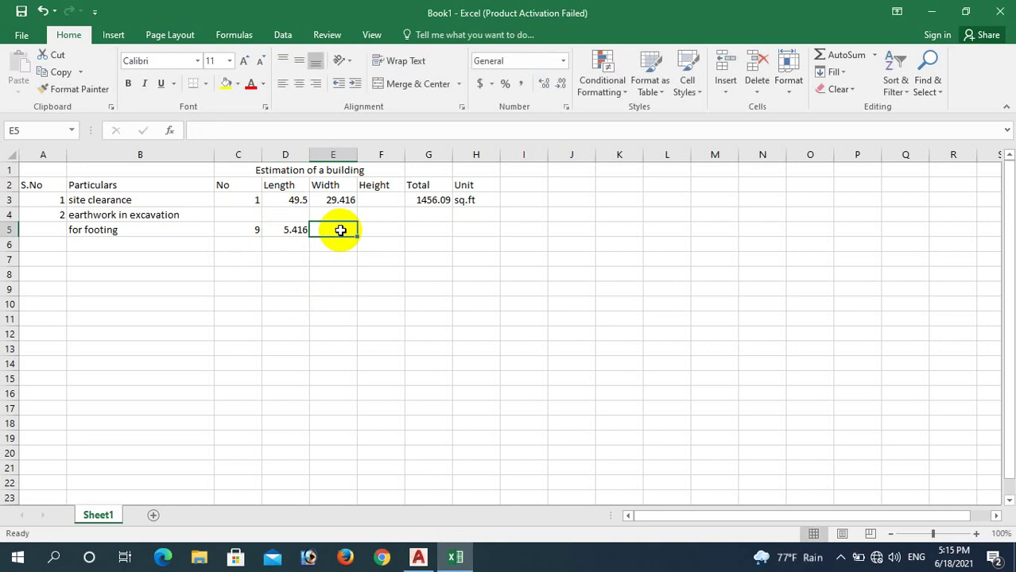
pyautogui.write('5.416')
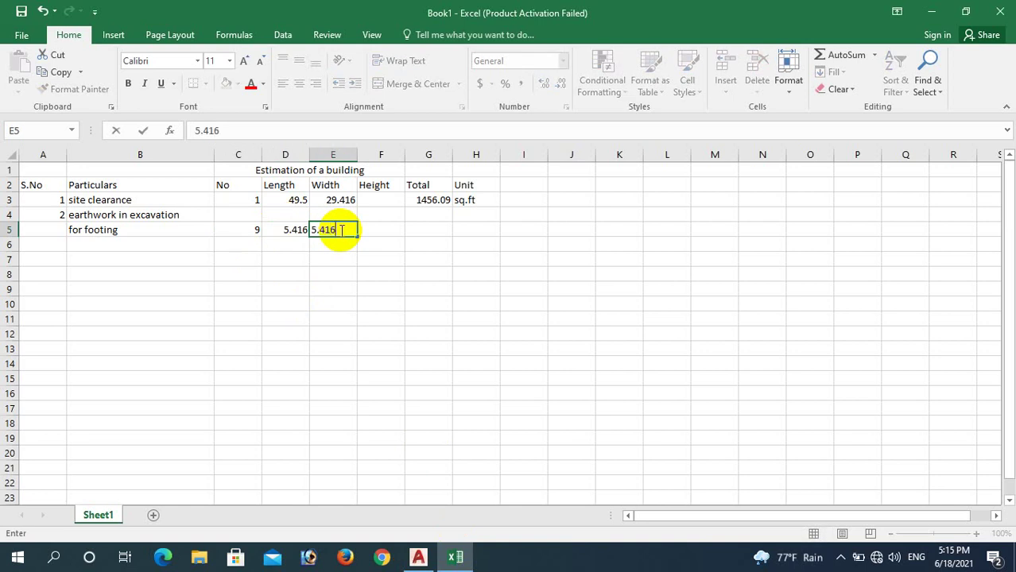
# - Enter 5 as the height in the "for footing" row
pyautogui.click(381, 229)
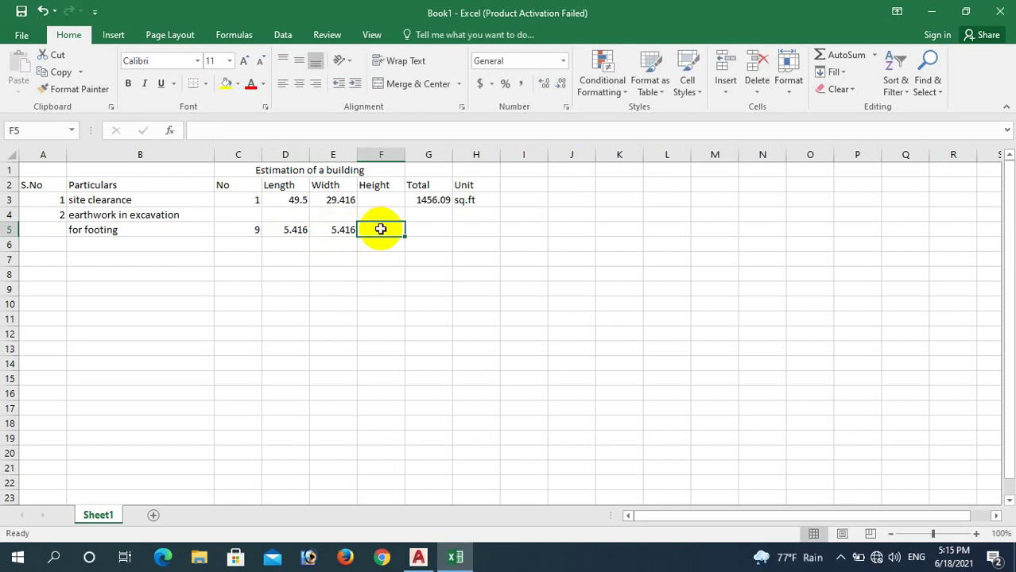
pyautogui.write('5')
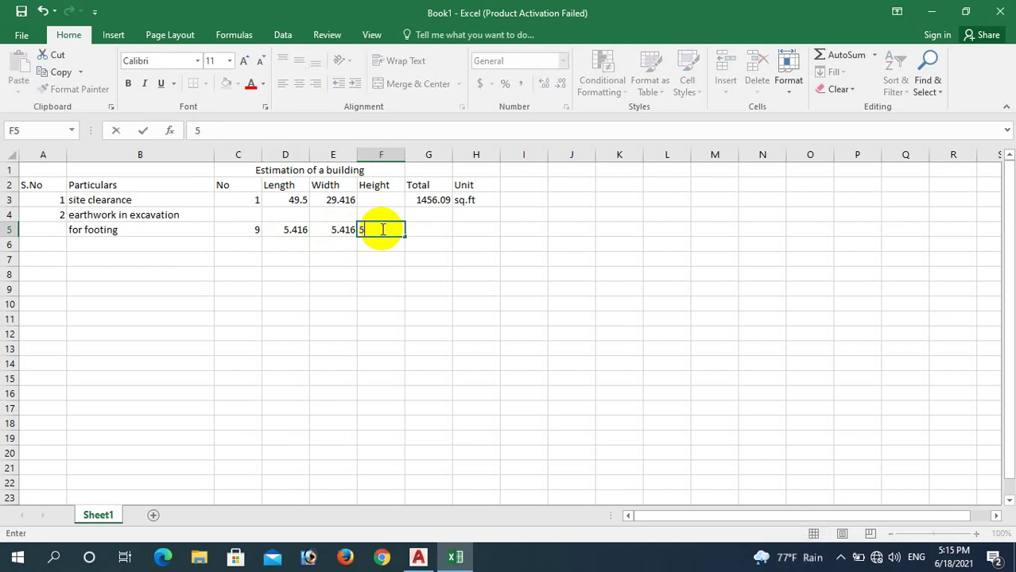
pyautogui.click(478, 230)
pyautogui.click(445, 229)
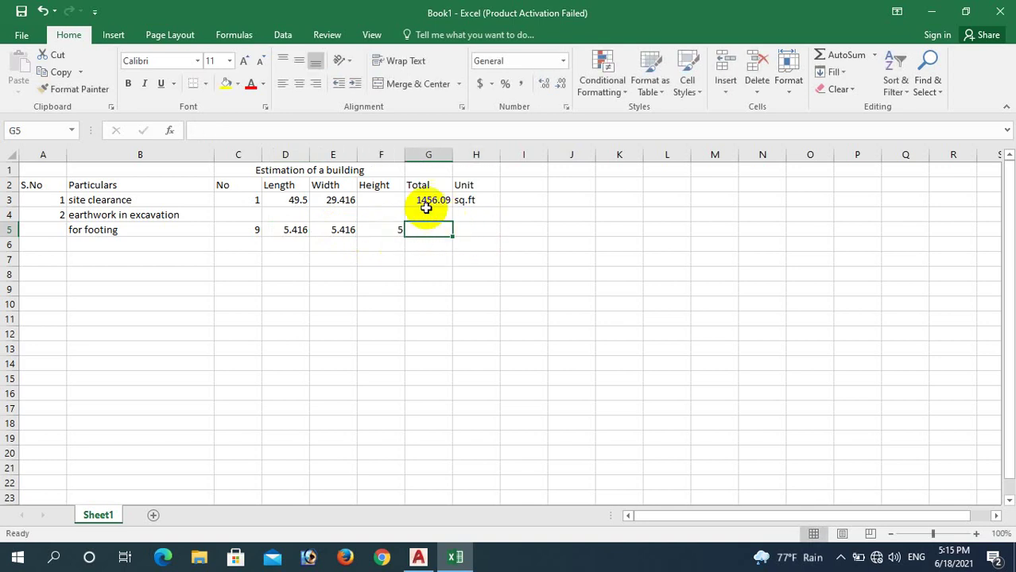
# - Copy the site clearance total formula down to G5 and clear the copied formula from G4
pyautogui.click(432, 202)
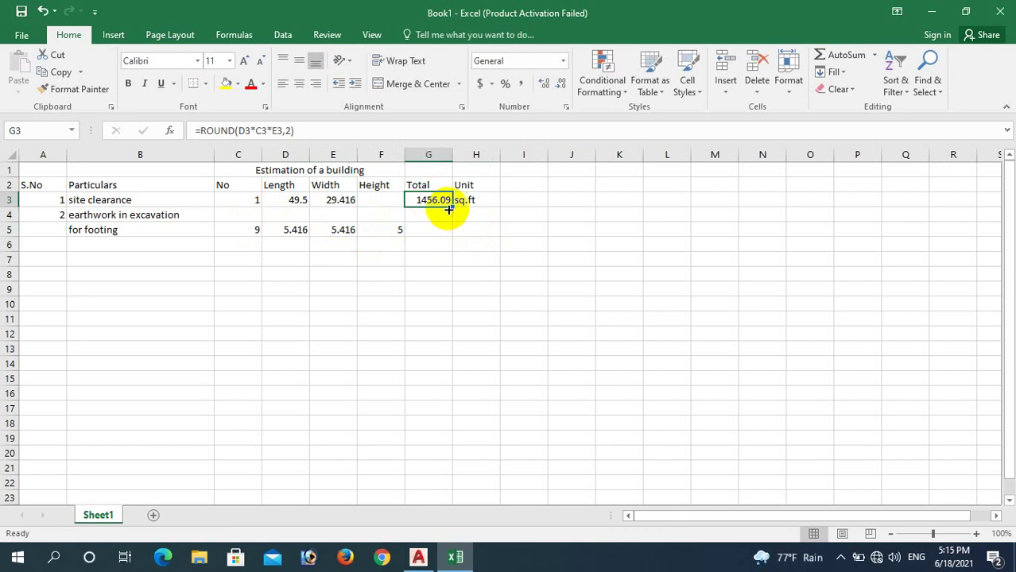
pyautogui.click(452, 205)
pyautogui.moveTo(452, 205); pyautogui.dragTo(460, 242)
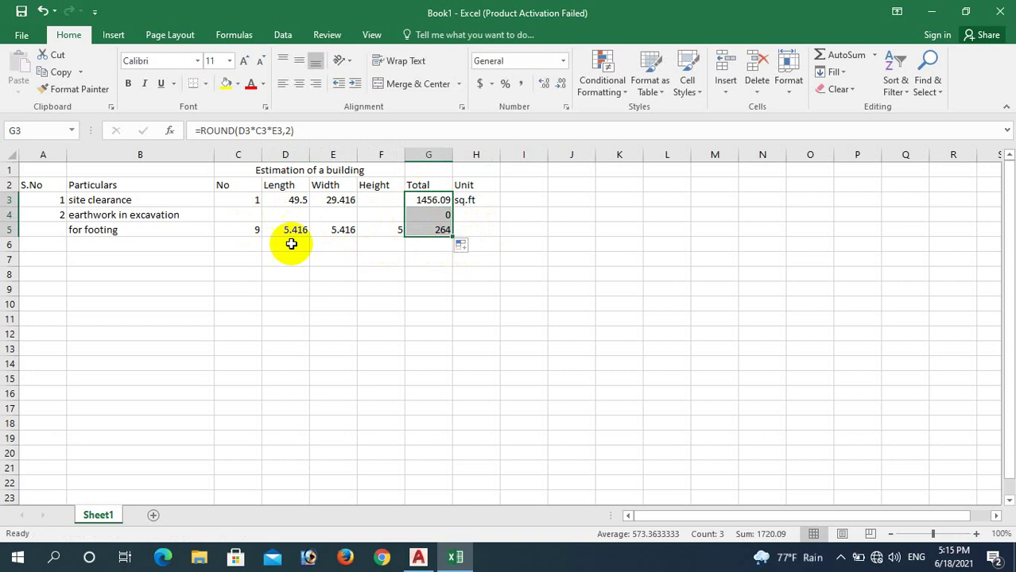
pyautogui.click(444, 213)
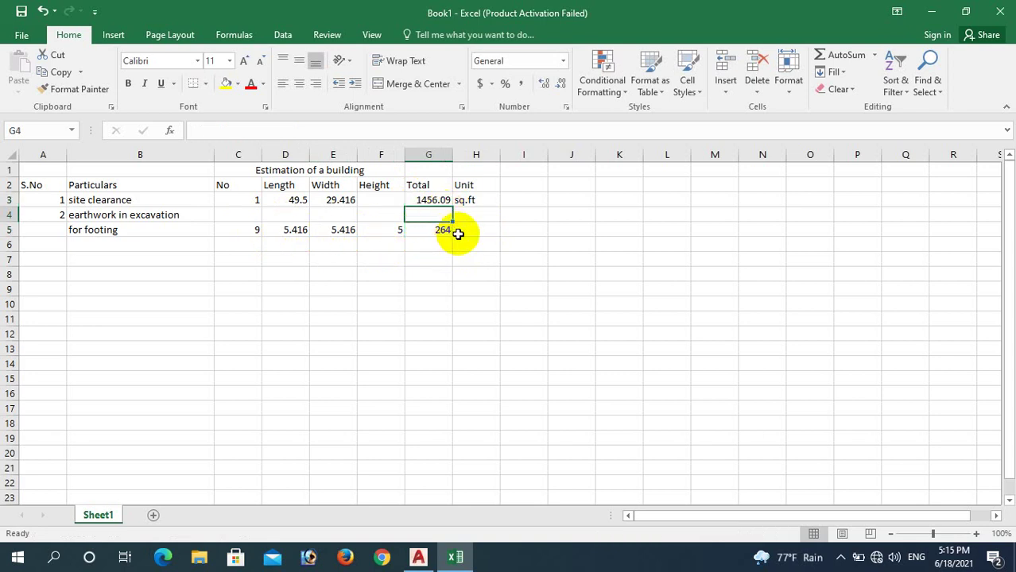
# - Add the height to the footing total in G5 so the formula reads =ROUND(D5*C5*E5*F5,2)
pyautogui.click(449, 230)
pyautogui.click(308, 130)
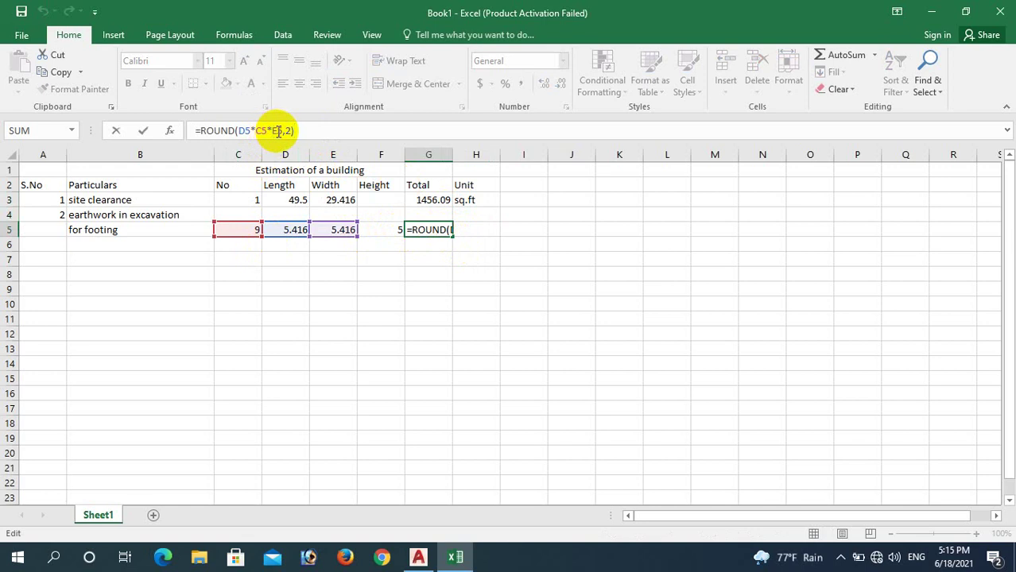
pyautogui.click(282, 131)
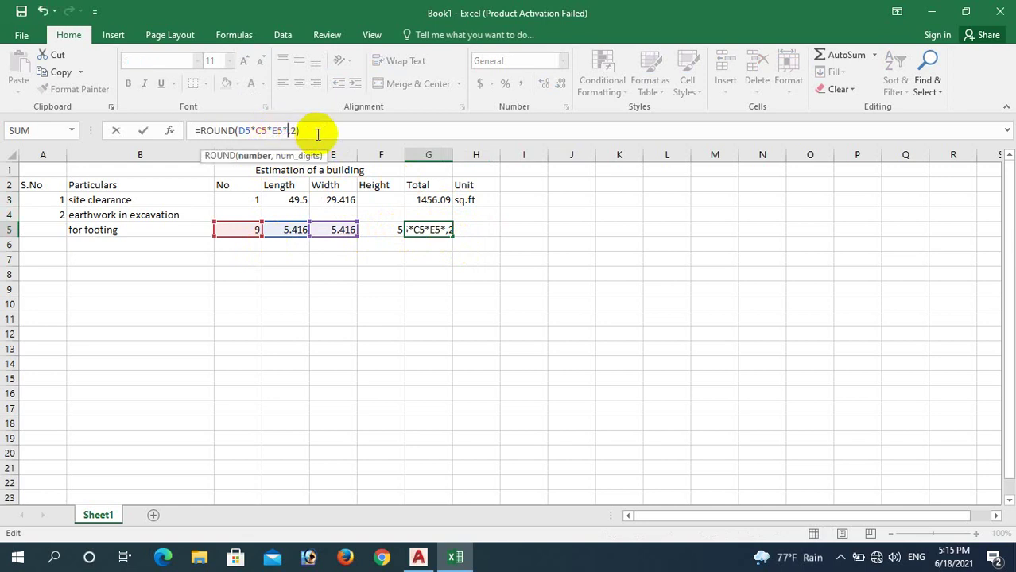
pyautogui.click(379, 228)
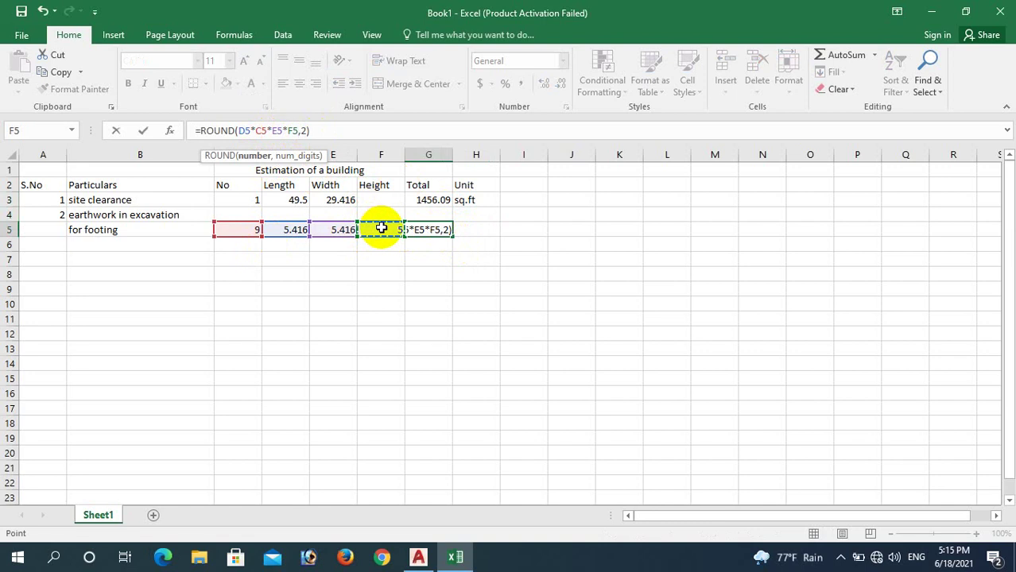
pyautogui.press('Return')
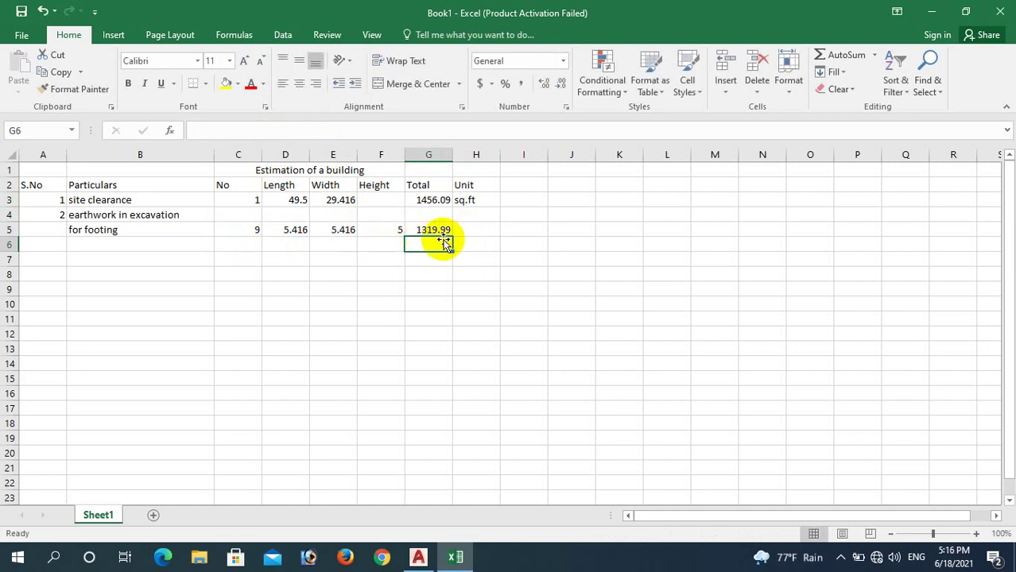
# - Enter "cu.ft" as the unit for the footing row
pyautogui.click(479, 230)
pyautogui.write('cu.ft')
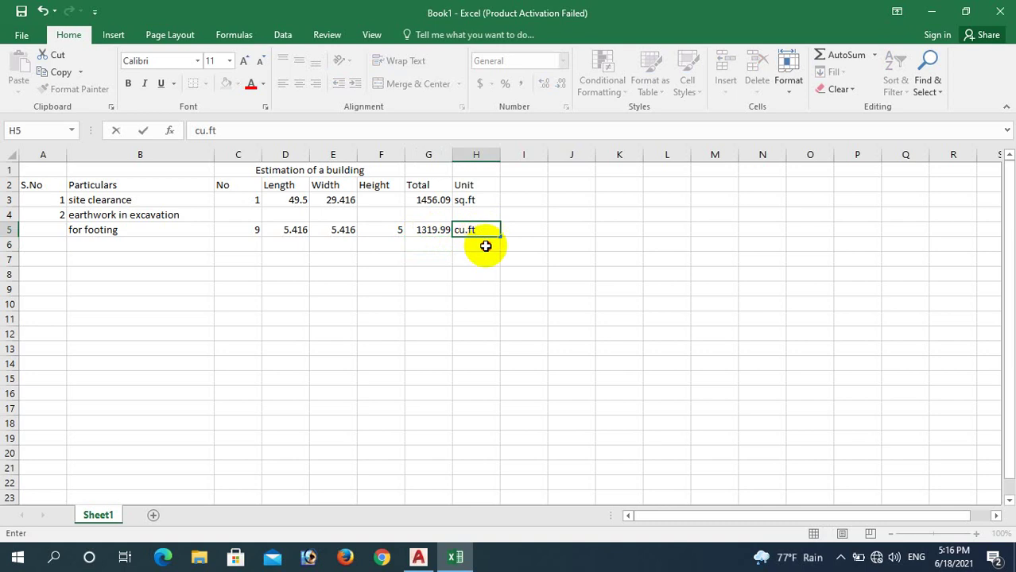
pyautogui.press('Return')
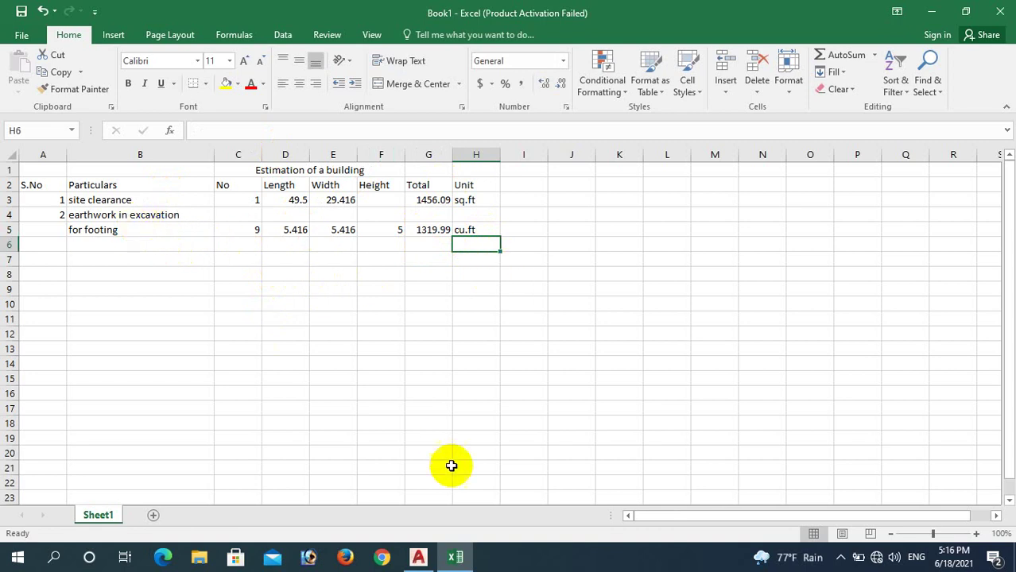
# - Switch to AutoCAD and examine the tie beams running between the footings in the foundation and lower tie beam plan
pyautogui.click(419, 556)
pyautogui.scroll(-1, 373, 286)
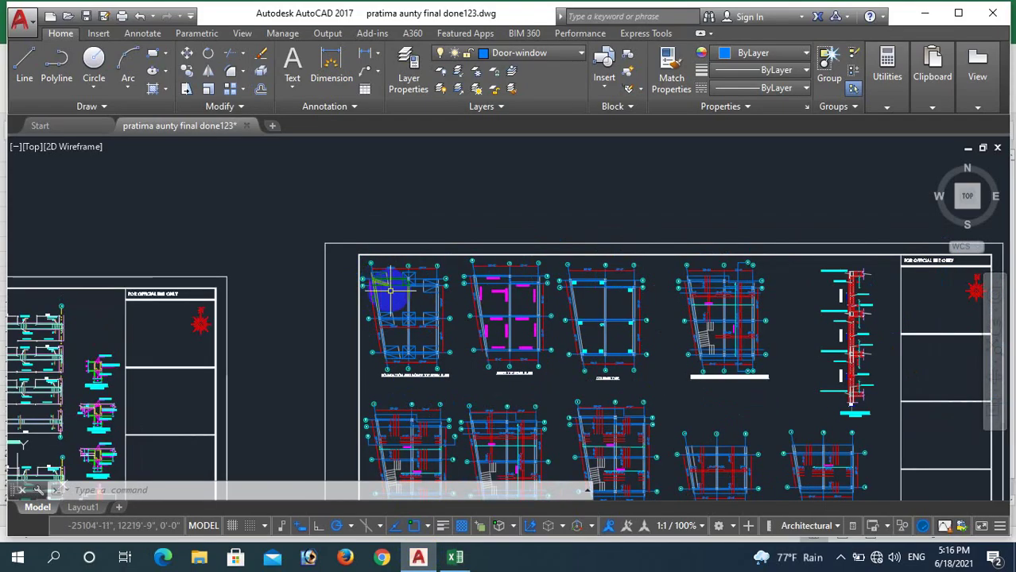
pyautogui.scroll(5, 370, 262)
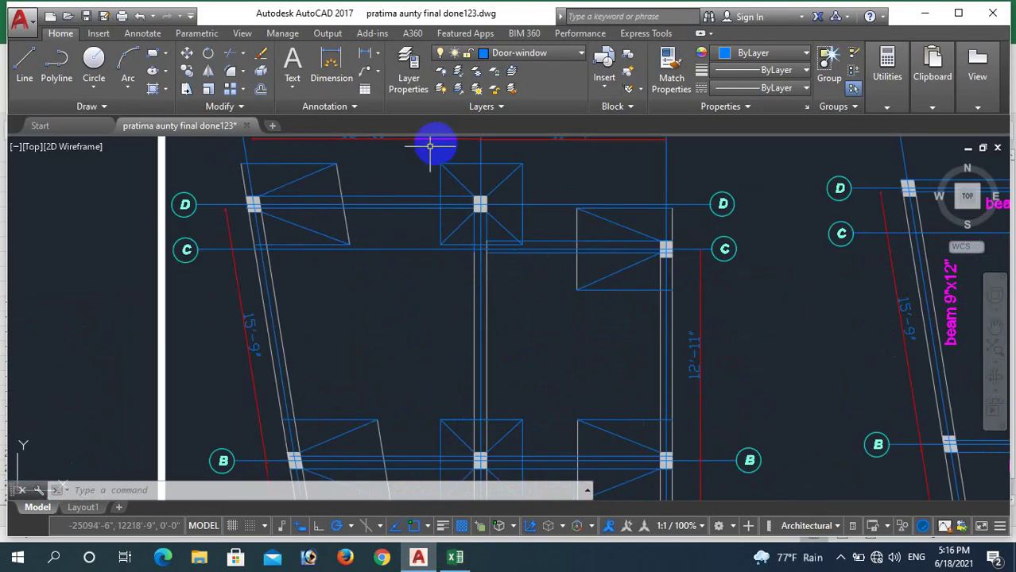
pyautogui.scroll(-2, 693, 192)
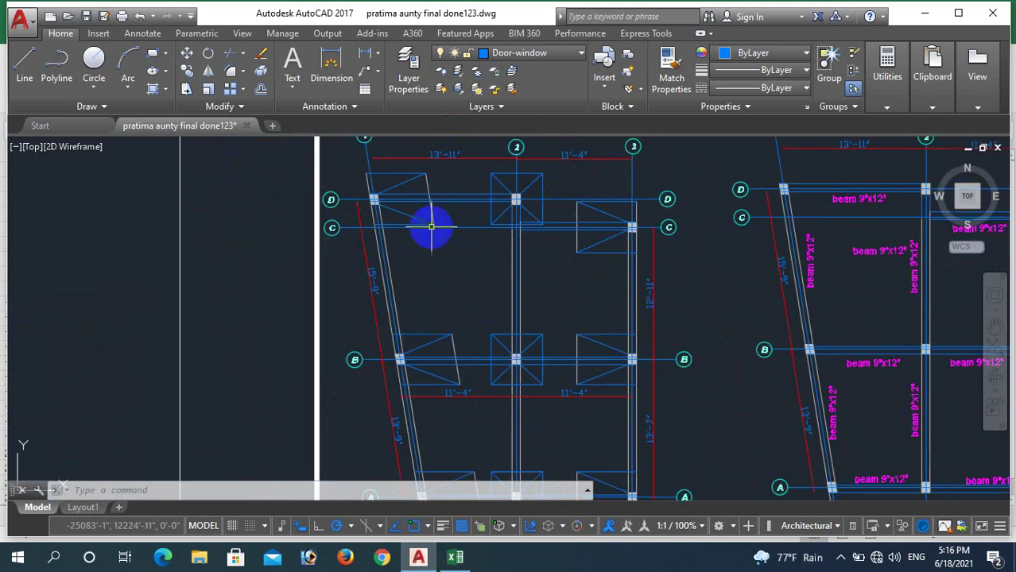
pyautogui.scroll(2, 390, 229)
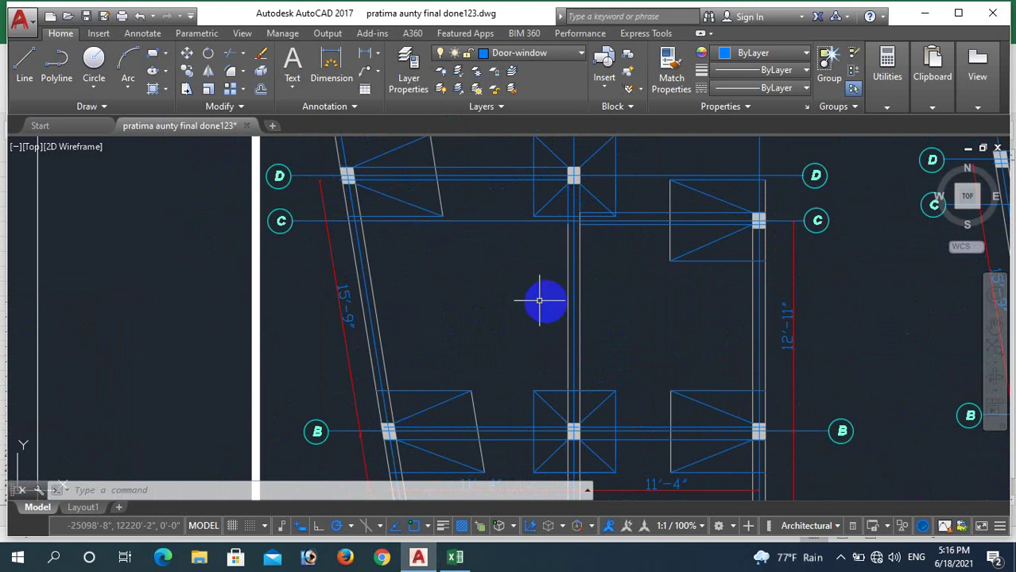
pyautogui.scroll(-2, 452, 247)
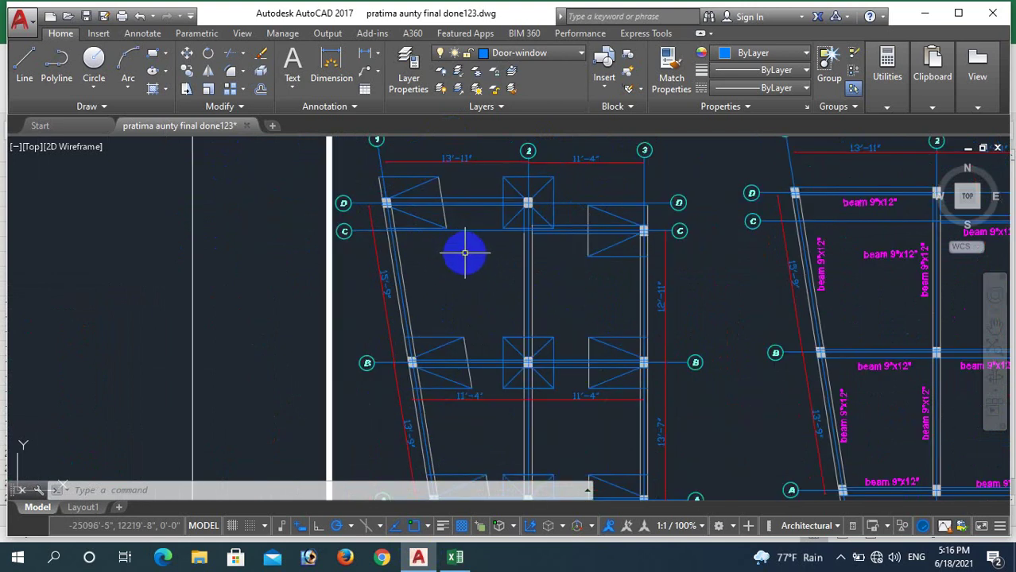
pyautogui.scroll(-2, 468, 255)
pyautogui.scroll(2, 474, 267)
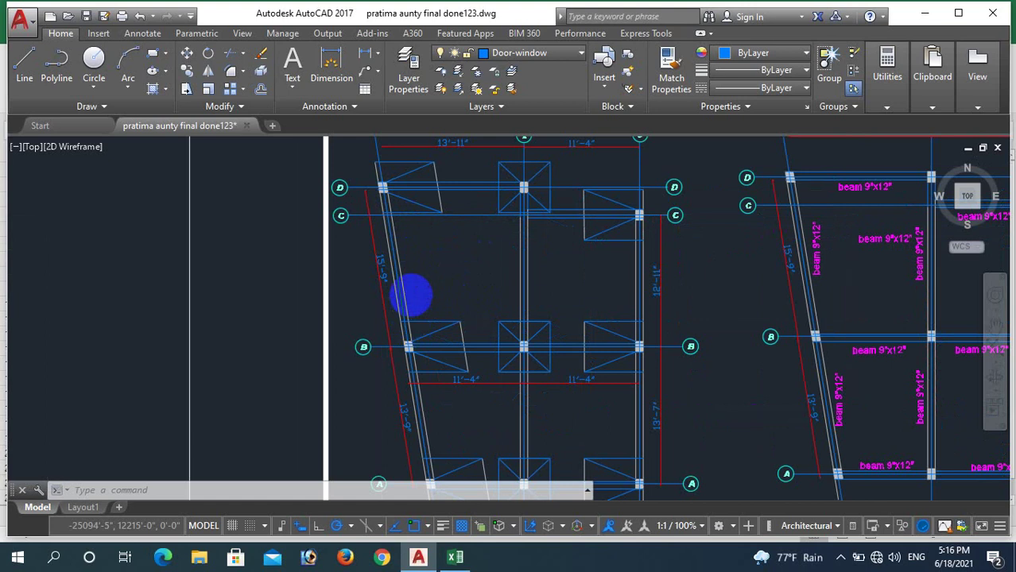
pyautogui.scroll(-3, 411, 278)
pyautogui.scroll(5, 404, 256)
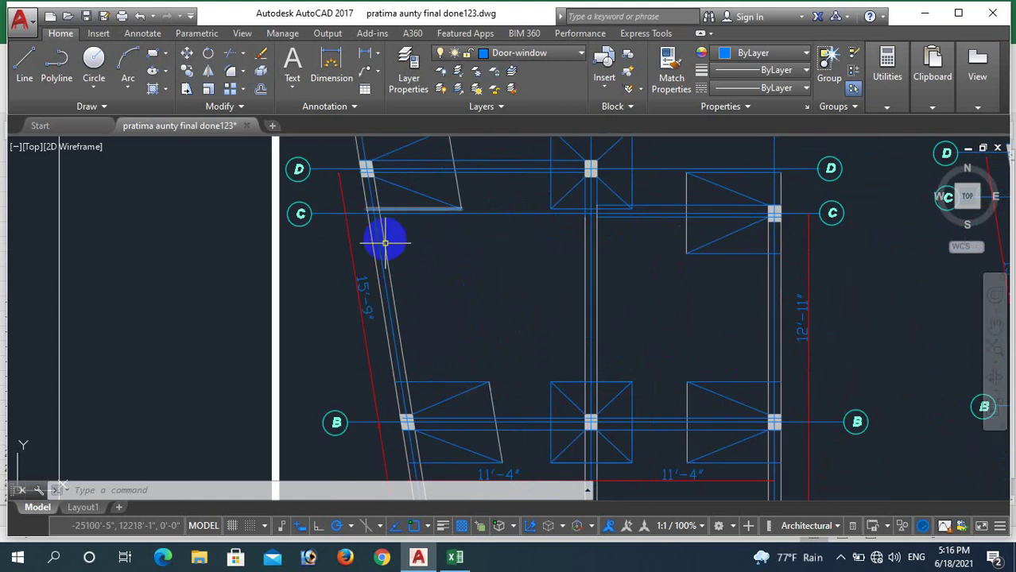
pyautogui.scroll(-2, 408, 238)
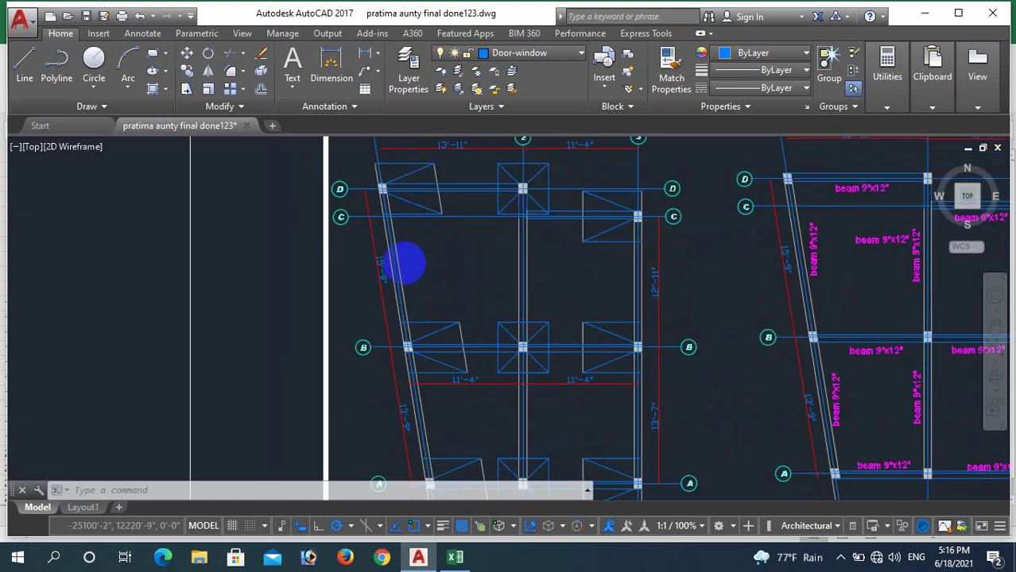
pyautogui.scroll(-2, 408, 350)
pyautogui.scroll(3, 413, 359)
pyautogui.scroll(-2, 396, 341)
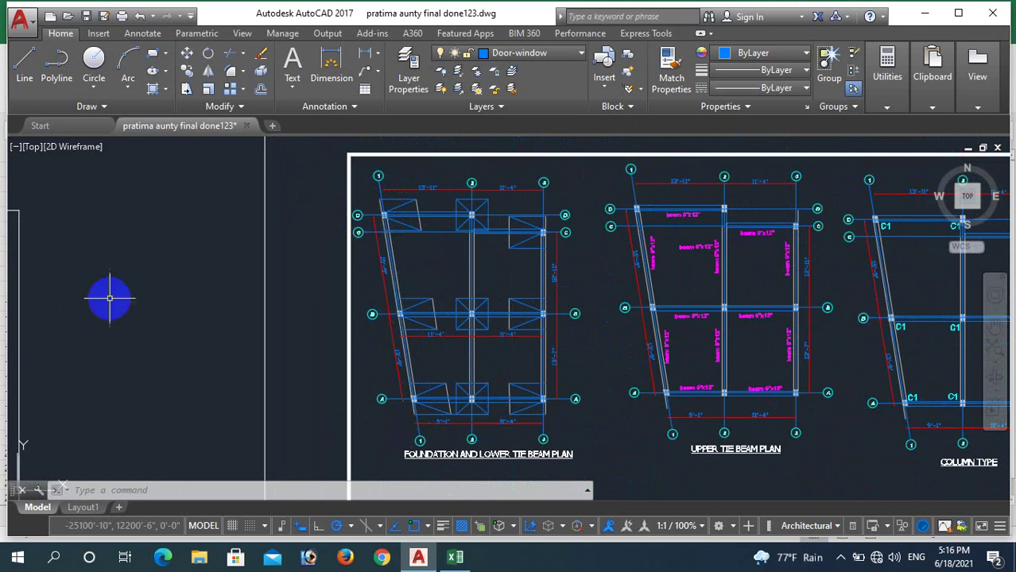
# - Switch to Excel and enter the particulars "for tie beam", "along x axis" and "along y axis" in cells B6 to B8
pyautogui.click(455, 557)
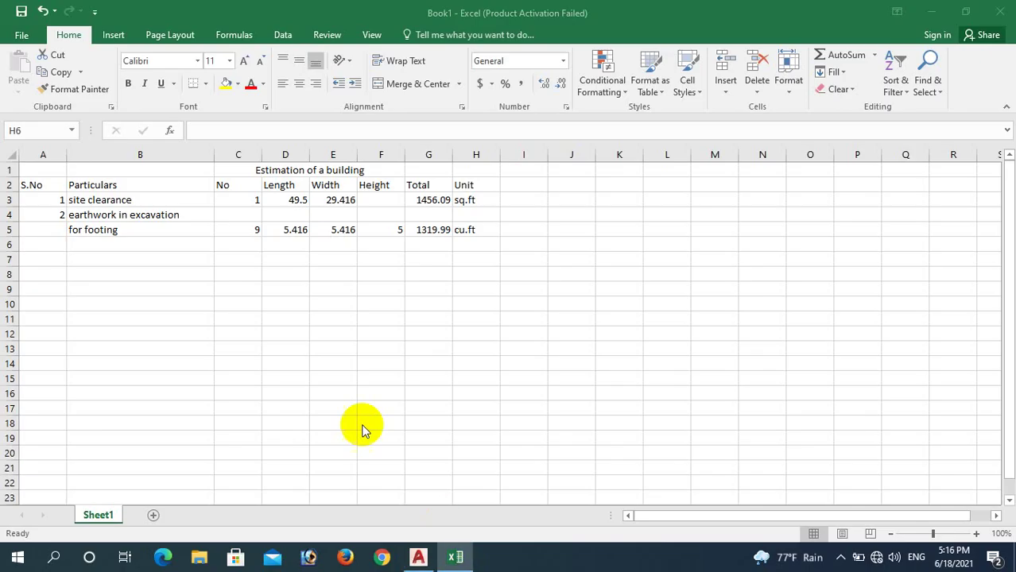
pyautogui.click(102, 242)
pyautogui.write('for footing')
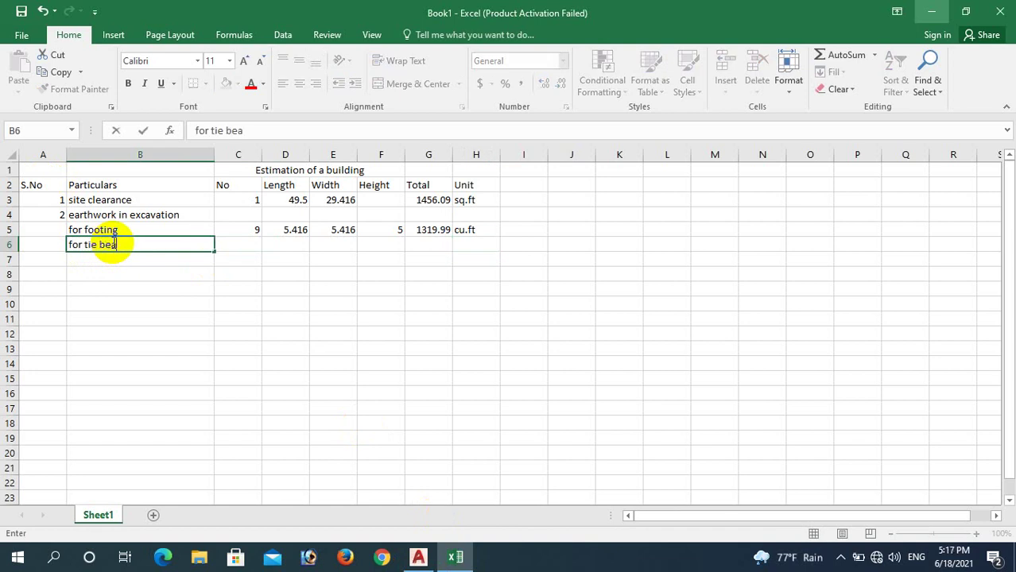
pyautogui.press('Return')
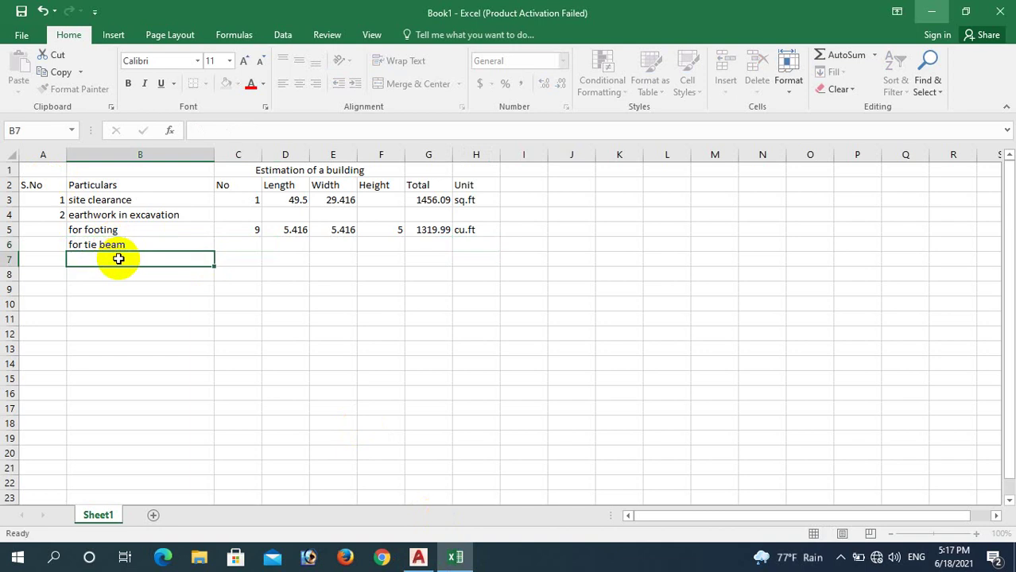
pyautogui.write('along x axis')
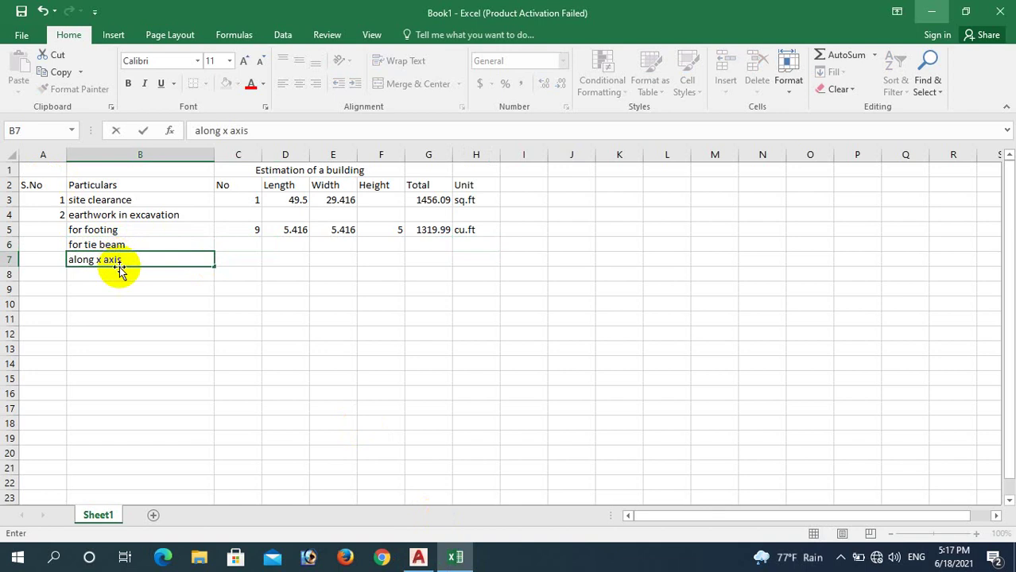
pyautogui.press('Return')
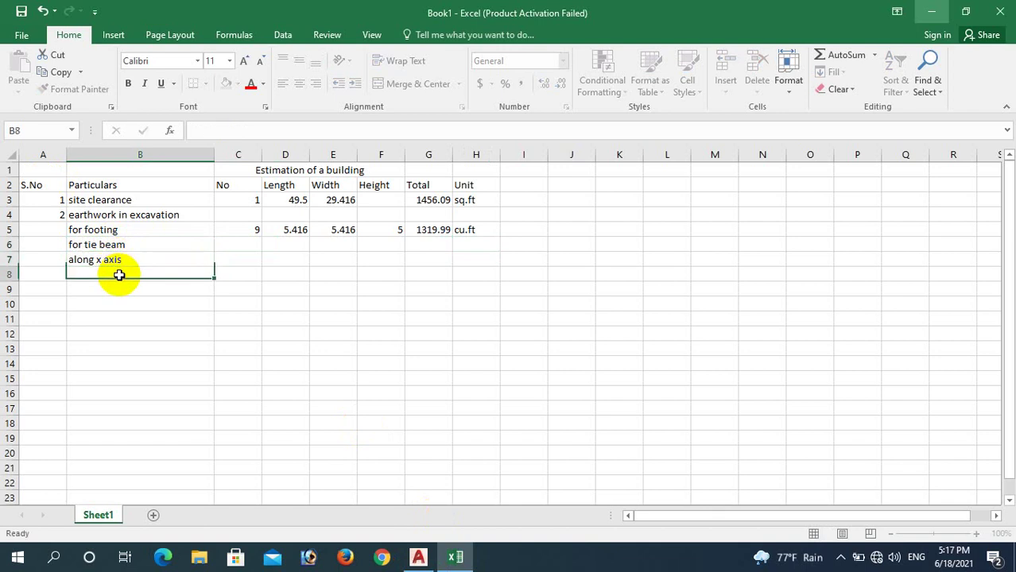
pyautogui.write('along x')
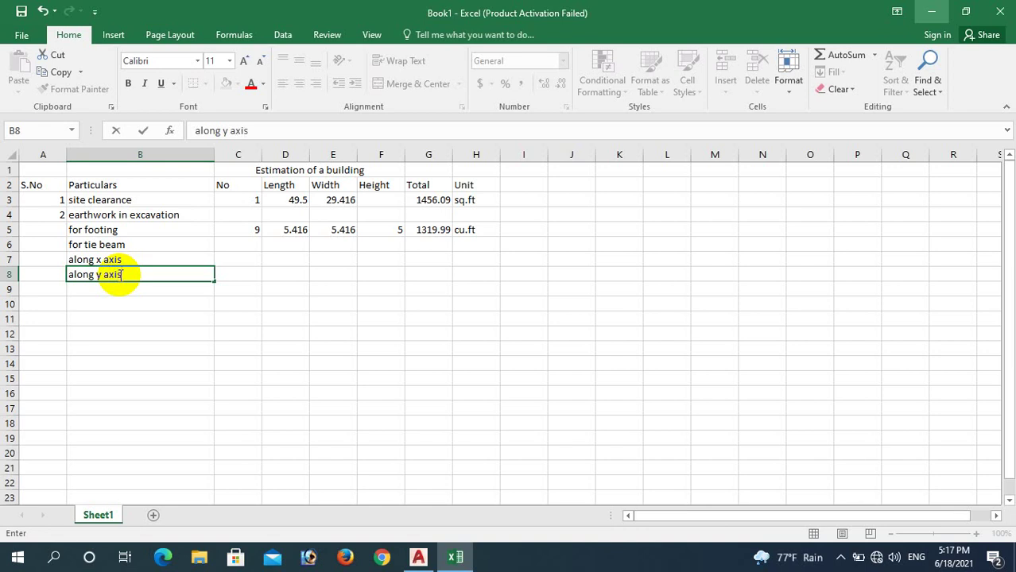
pyautogui.click(312, 320)
pyautogui.click(254, 259)
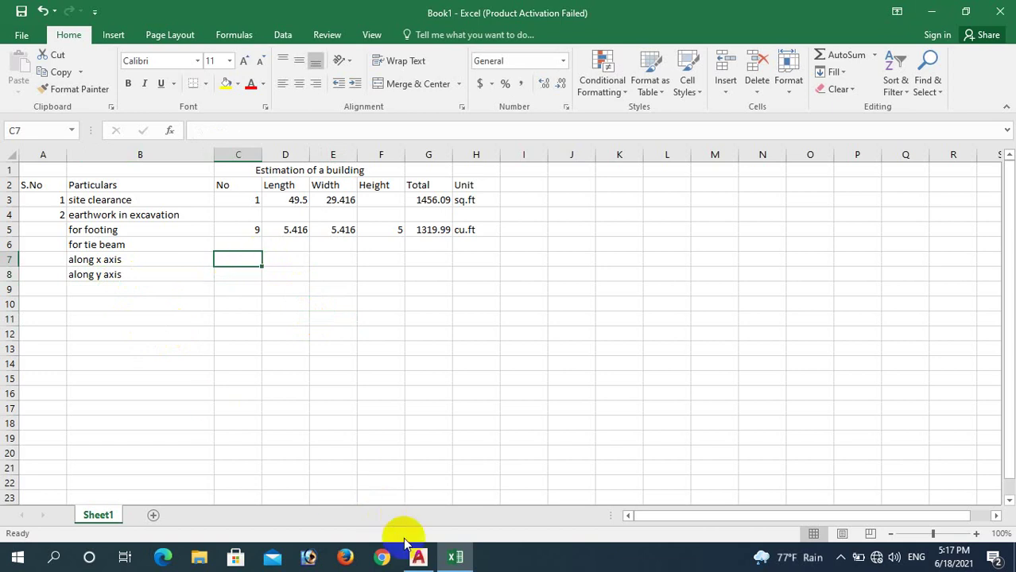
# - Switch to AutoCAD and measure the clear tie beam length between the footings at grids 1 and 2 along grid D
pyautogui.click(420, 559)
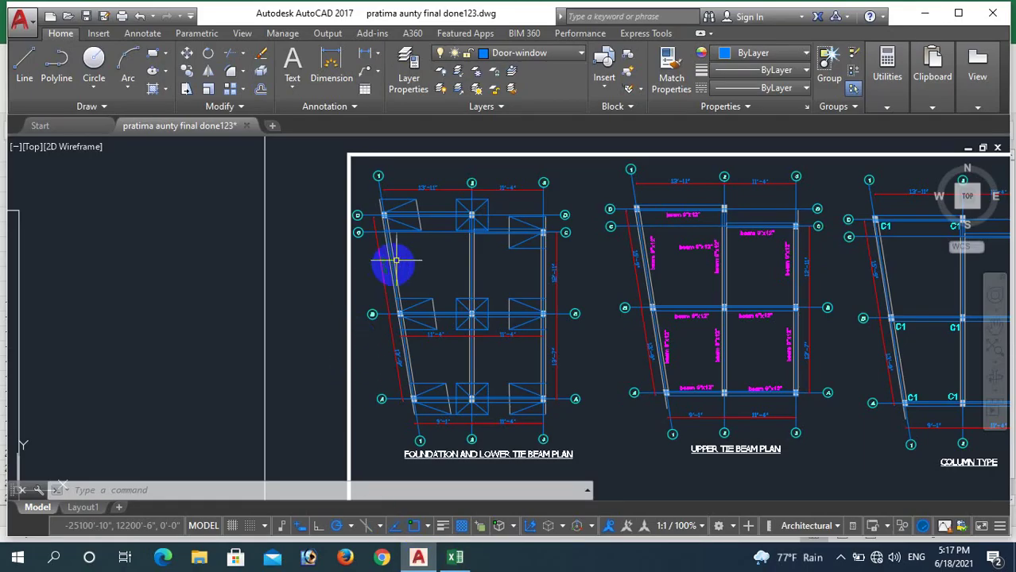
pyautogui.scroll(4, 526, 187)
pyautogui.scroll(-2, 319, 226)
pyautogui.scroll(2, 318, 226)
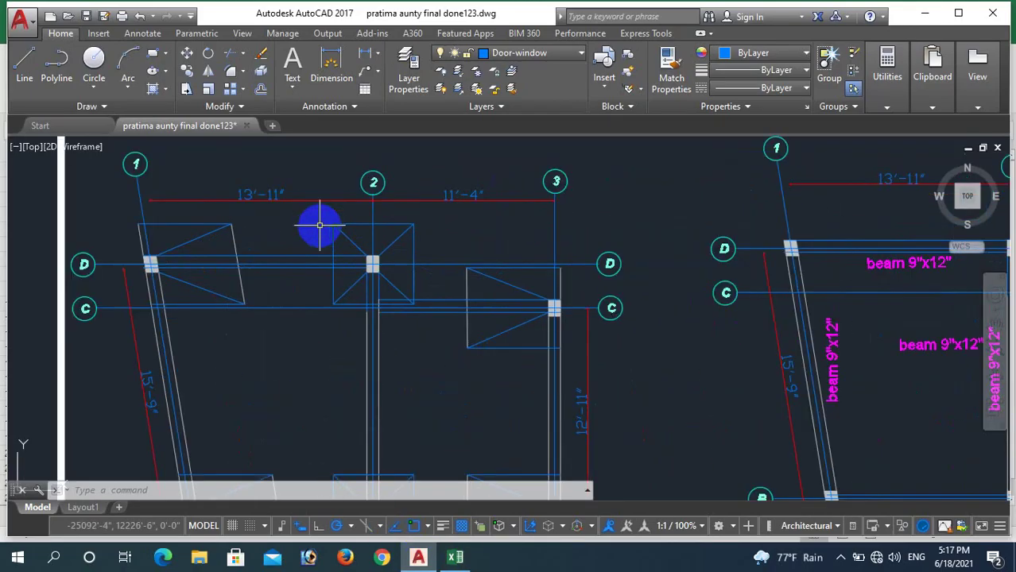
pyautogui.scroll(-2, 317, 223)
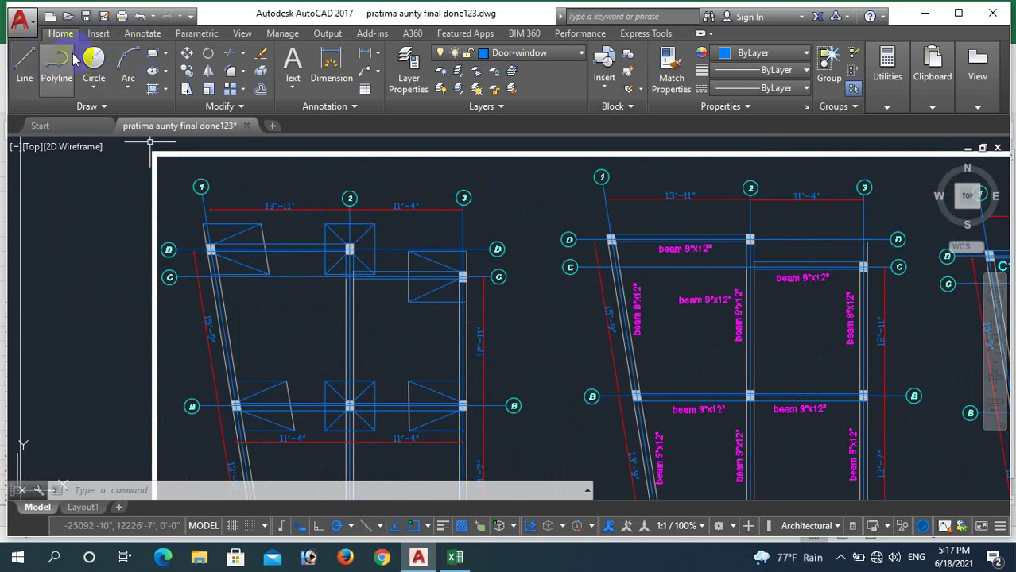
pyautogui.click(330, 57)
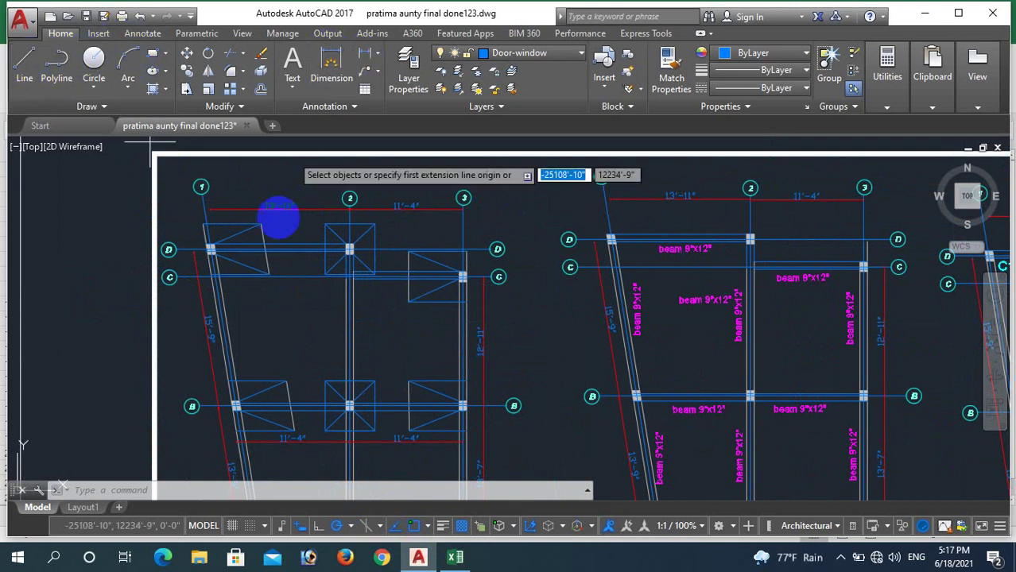
pyautogui.scroll(2, 279, 227)
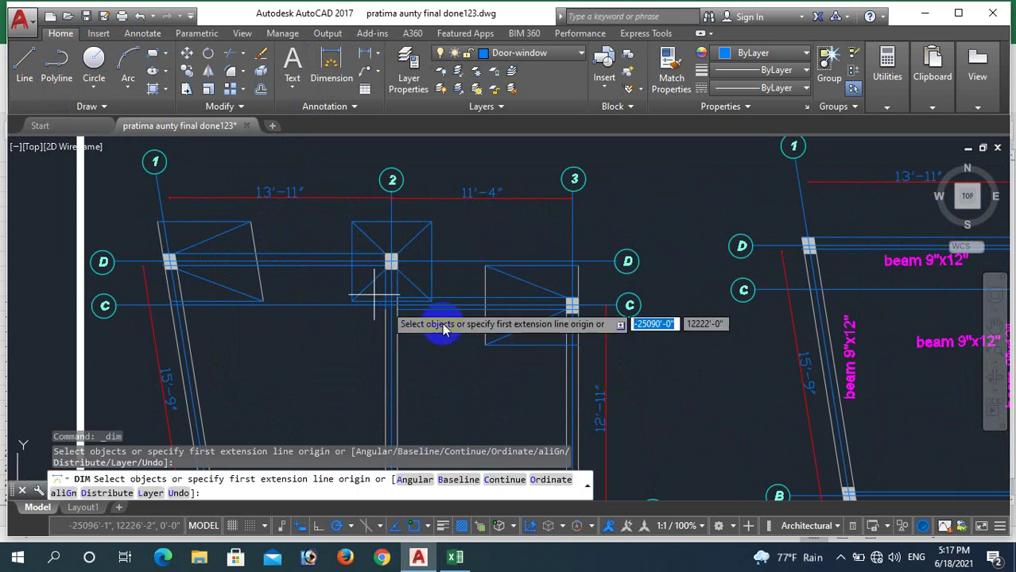
pyautogui.press('Return')
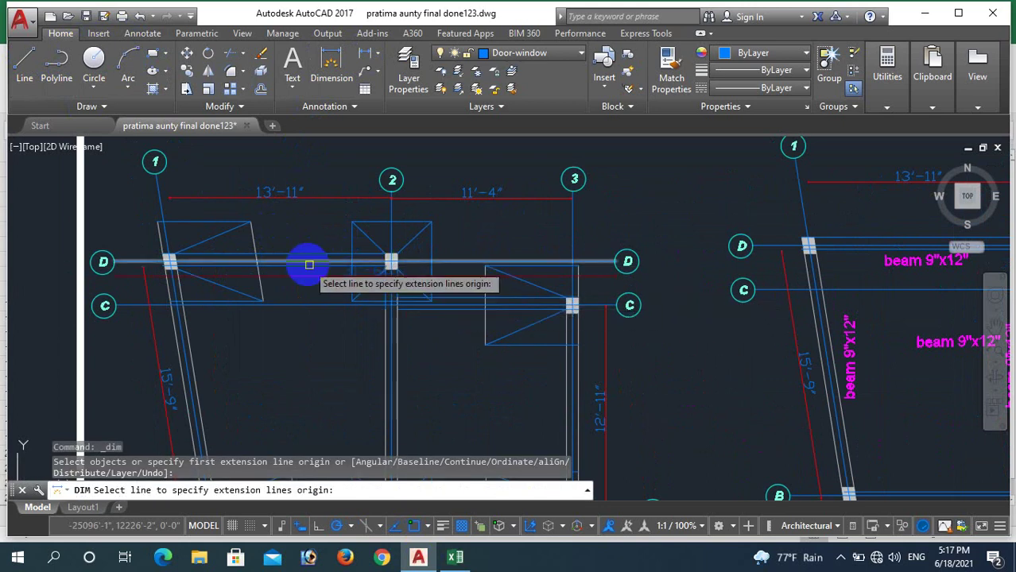
pyautogui.click(322, 57)
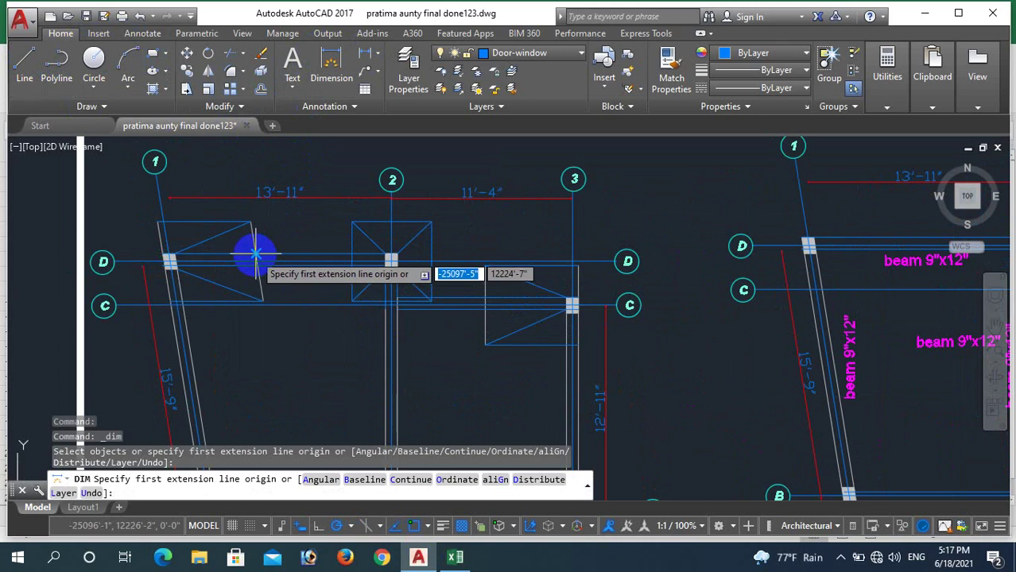
pyautogui.click(255, 254)
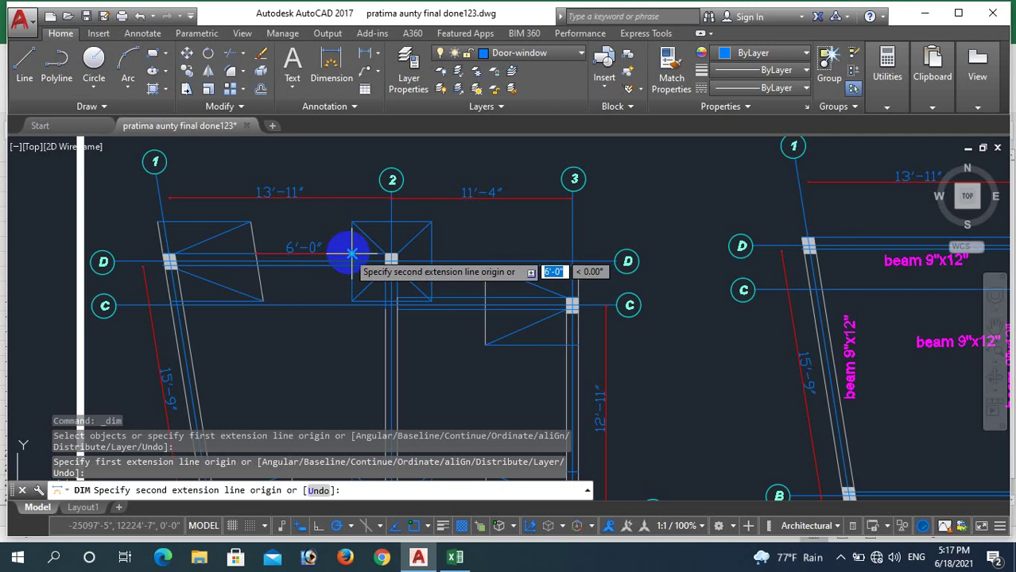
pyautogui.press('Escape')
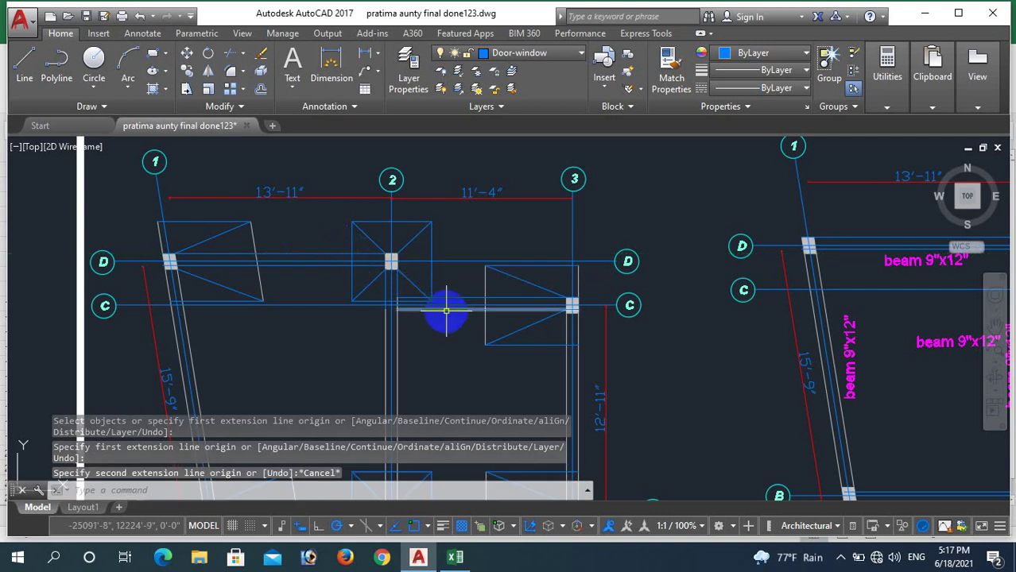
# - Measure the clear tie beam length between the footings at grids 2 and 3 along grid C
pyautogui.press('Return')
pyautogui.scroll(4, 445, 296)
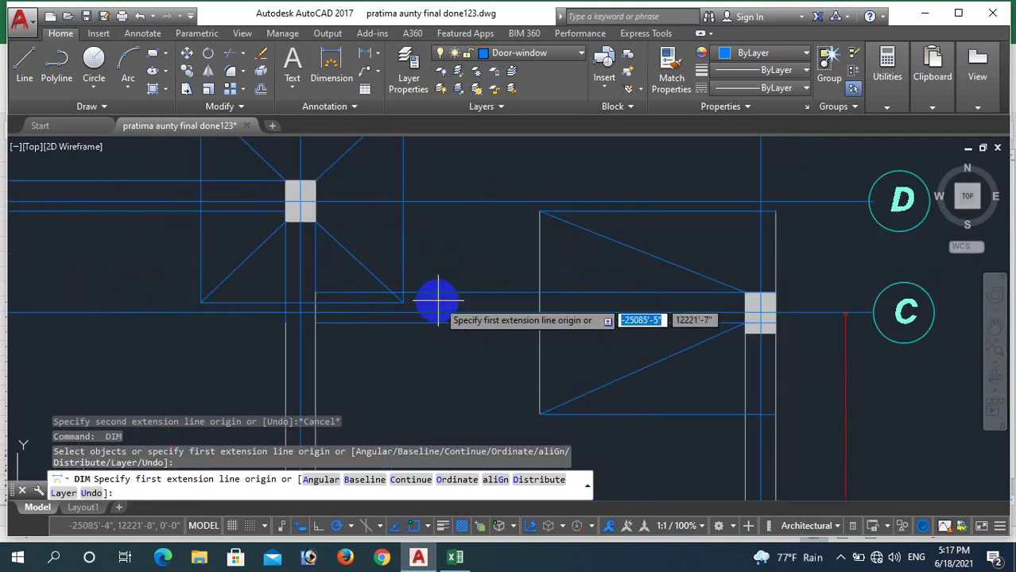
pyautogui.click(404, 294)
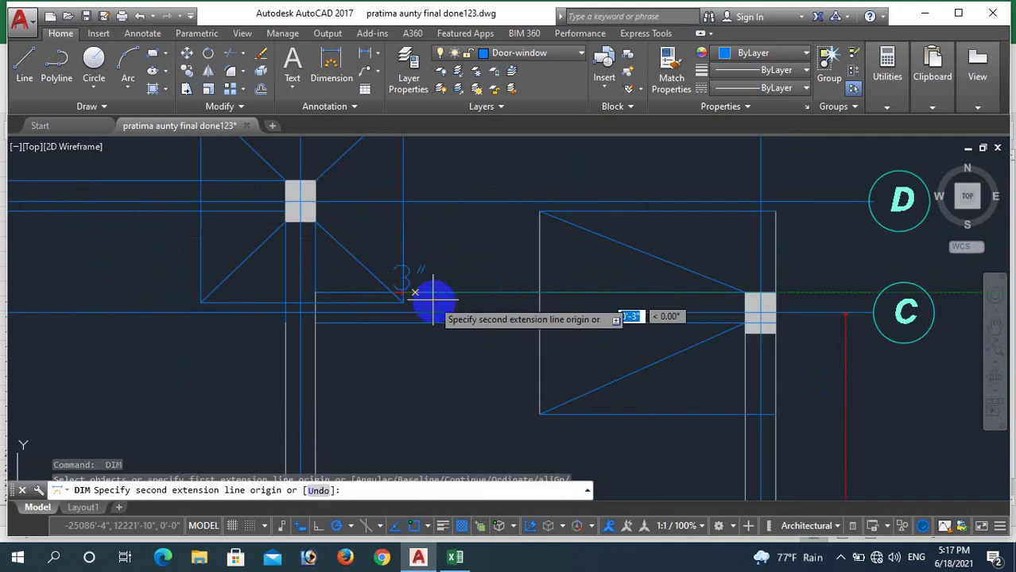
pyautogui.click(539, 293)
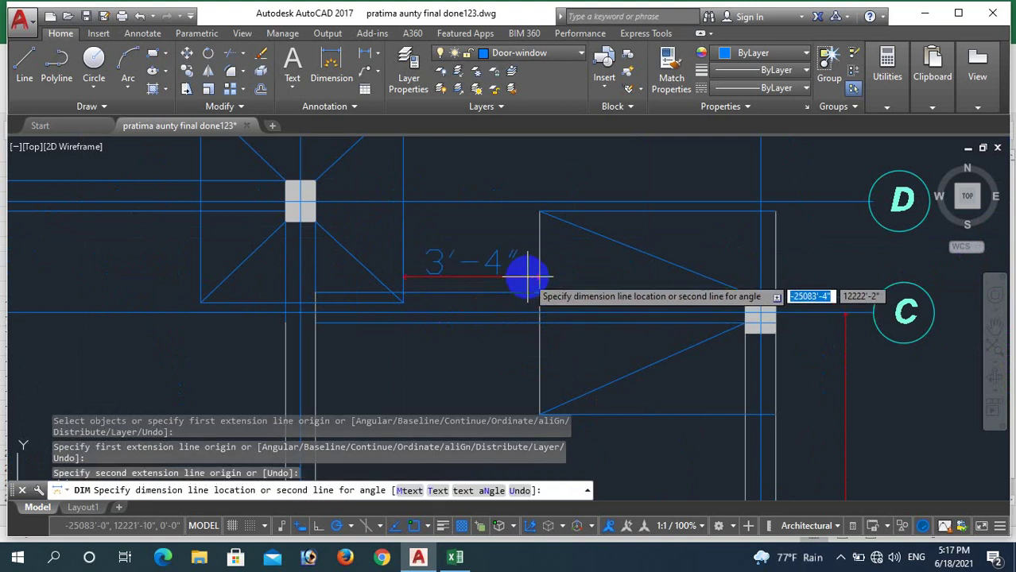
pyautogui.scroll(-5, 429, 262)
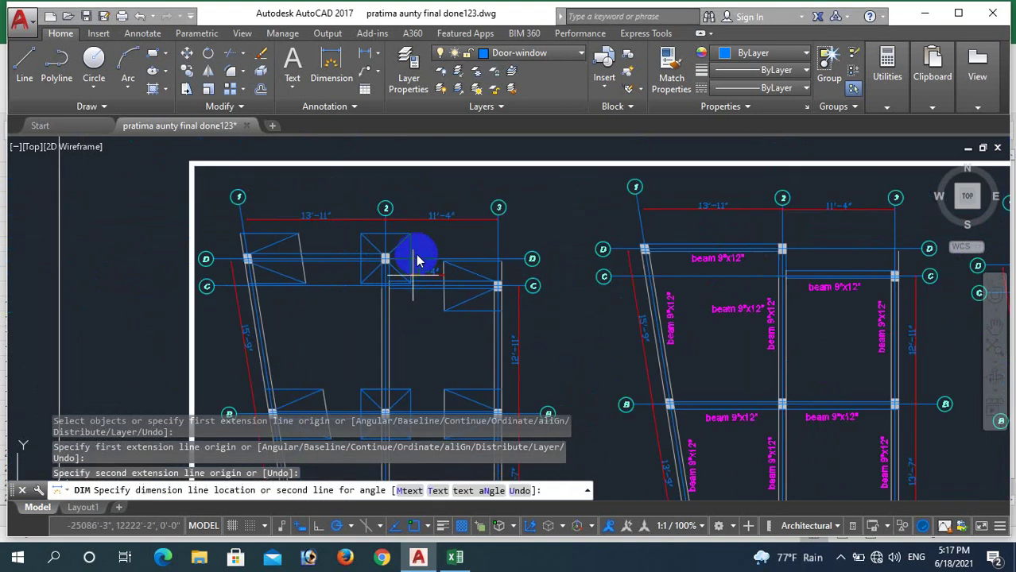
pyautogui.scroll(2, 391, 327)
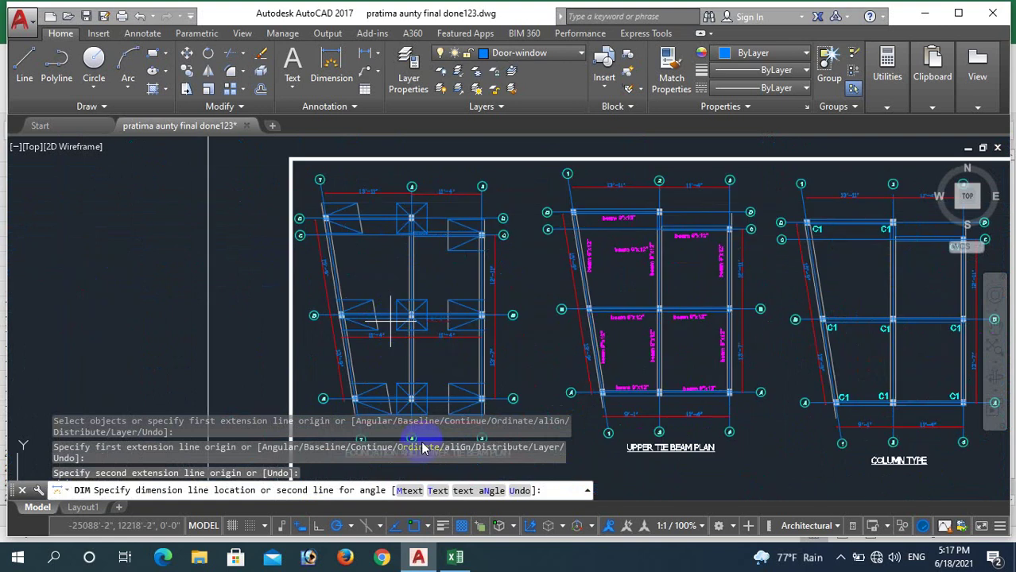
# - Switch to Excel and begin the along x axis length in D7 as the sum =6+3.33+
pyautogui.click(454, 559)
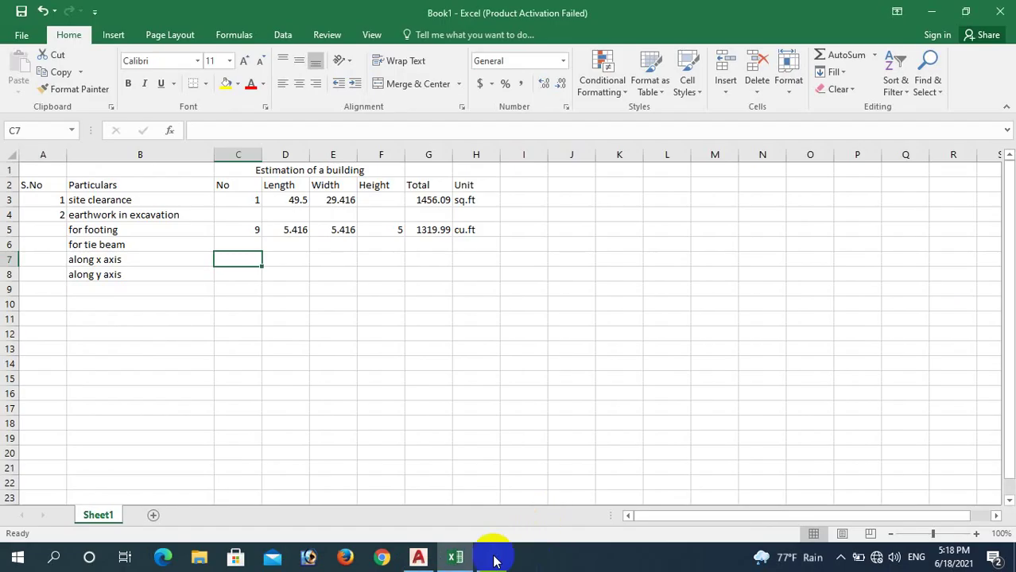
pyautogui.click(278, 259)
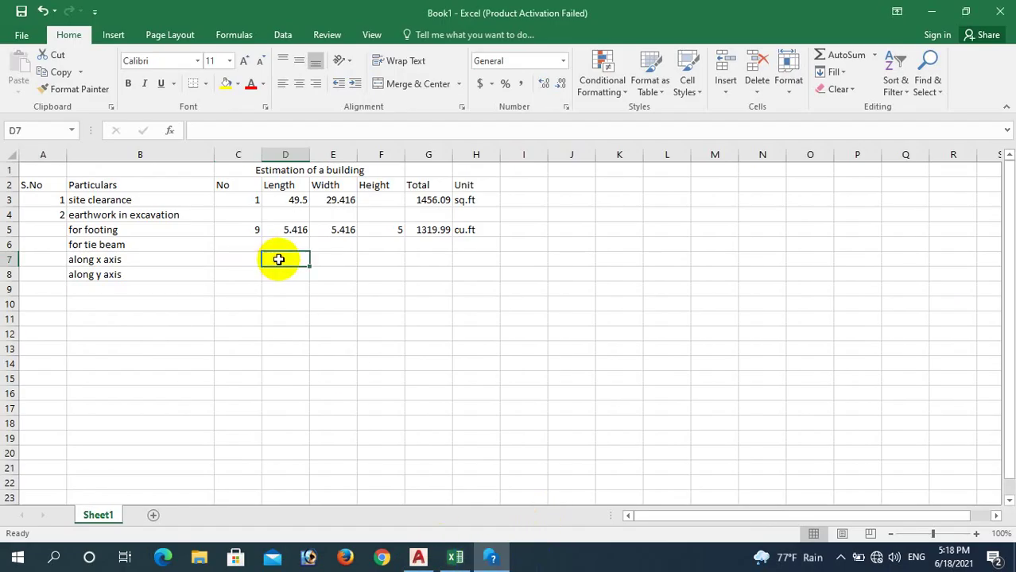
pyautogui.write('=6+3.33+')
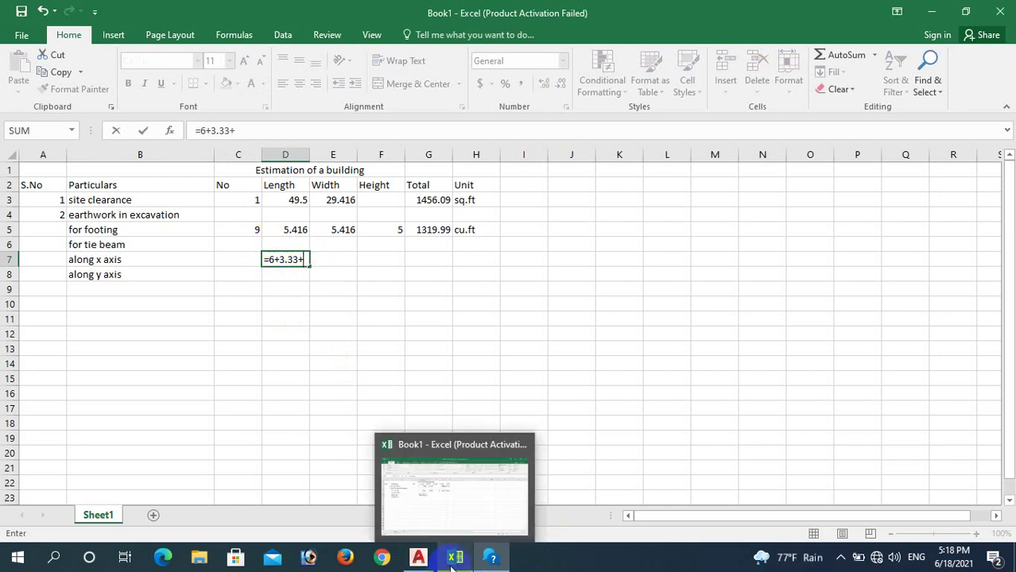
# - Switch to AutoCAD and try to measure the clear tie beam length between the footings at grids 1 and 2 along grid B
pyautogui.click(418, 558)
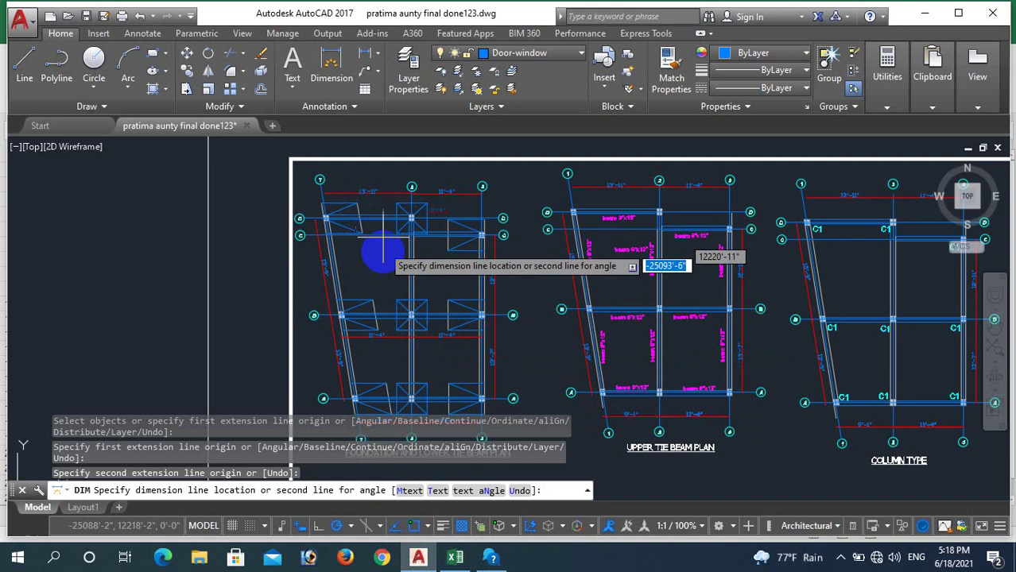
pyautogui.scroll(5, 386, 324)
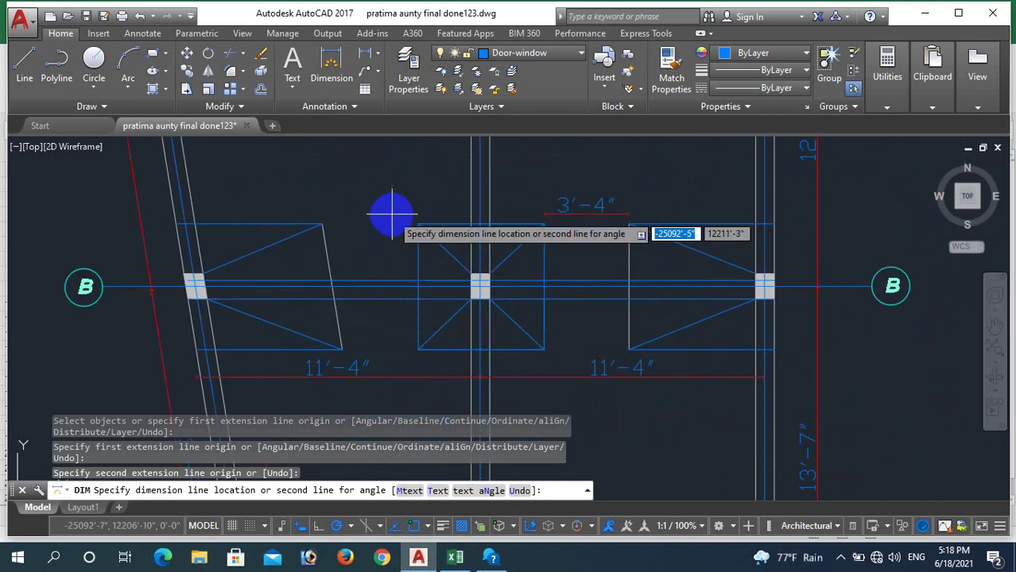
pyautogui.press('Escape')
pyautogui.click(332, 60)
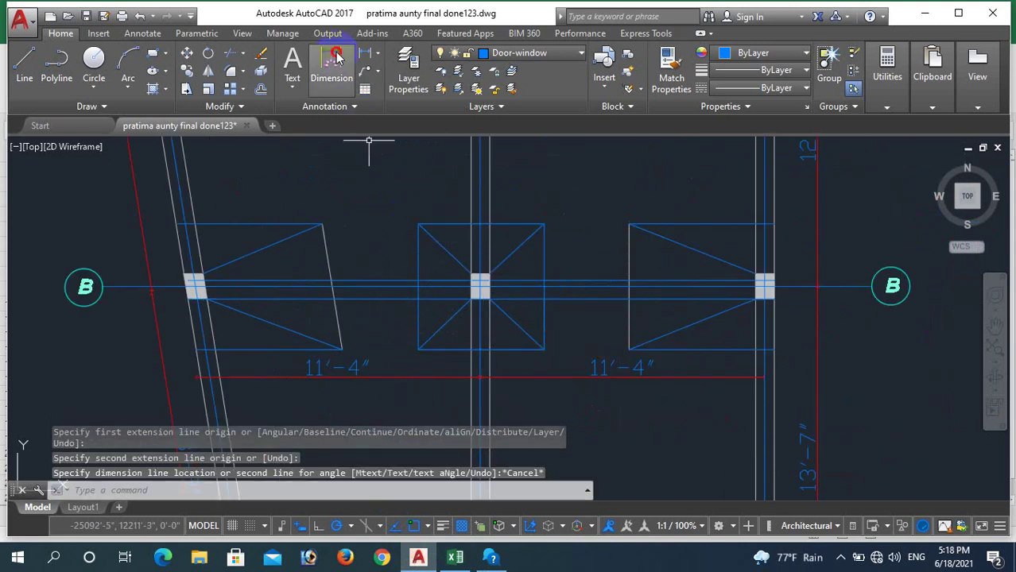
pyautogui.press('Return')
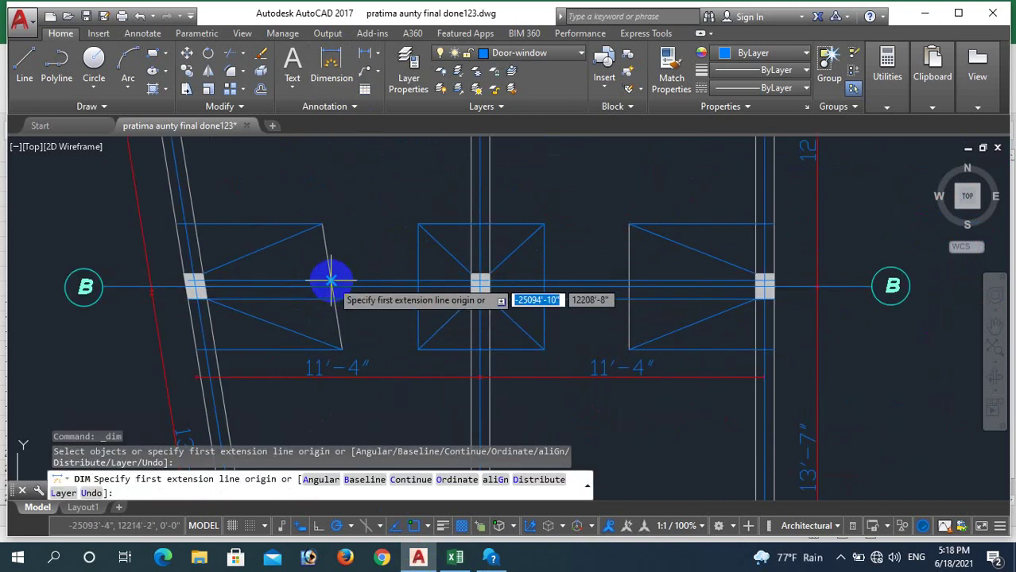
pyautogui.click(331, 283)
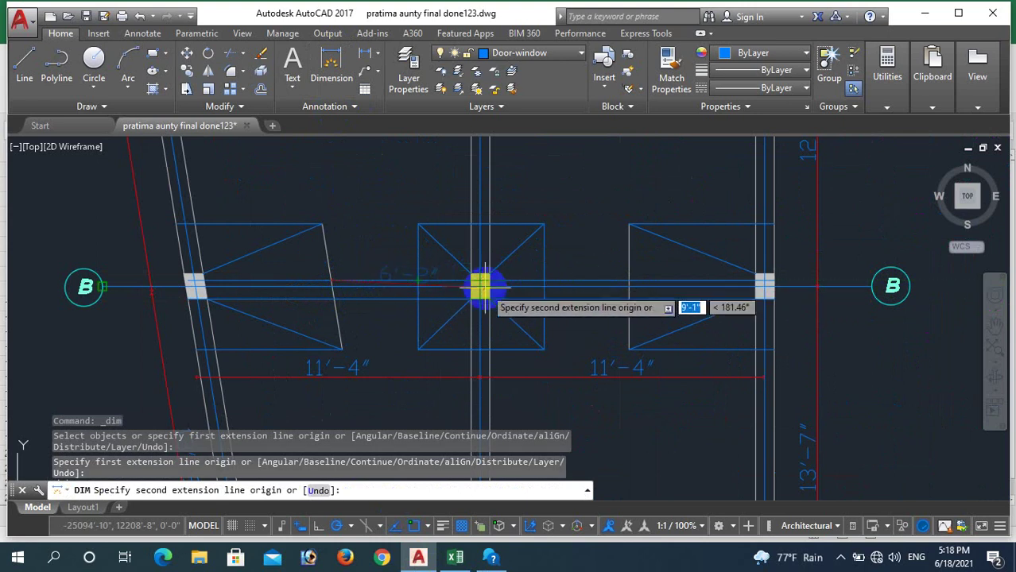
pyautogui.press('Escape')
pyautogui.scroll(-4, 481, 287)
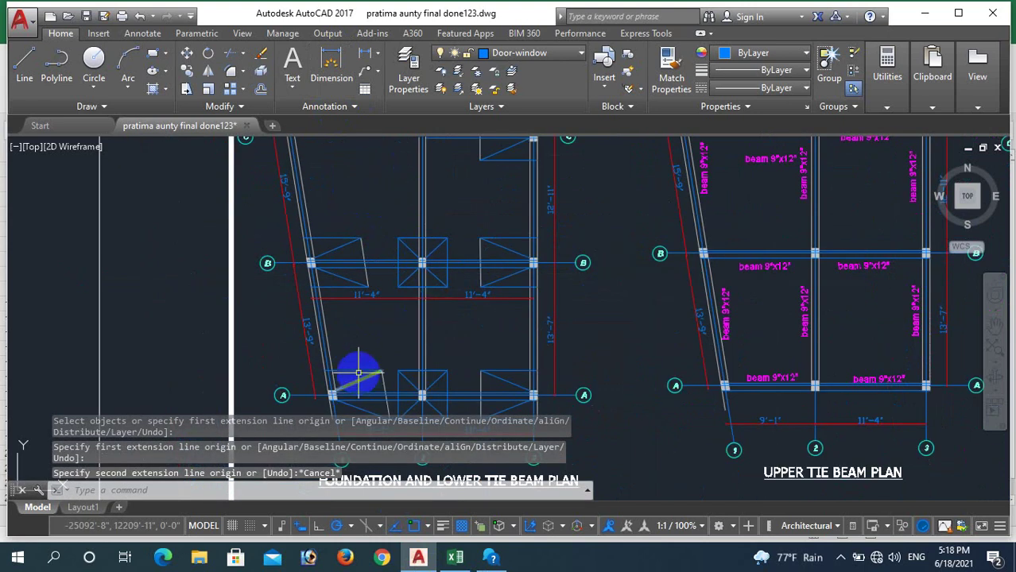
# - Switch to Excel and enter =23 as the length in D7 and 1 as the number in C7 for the along x axis row
pyautogui.click(450, 559)
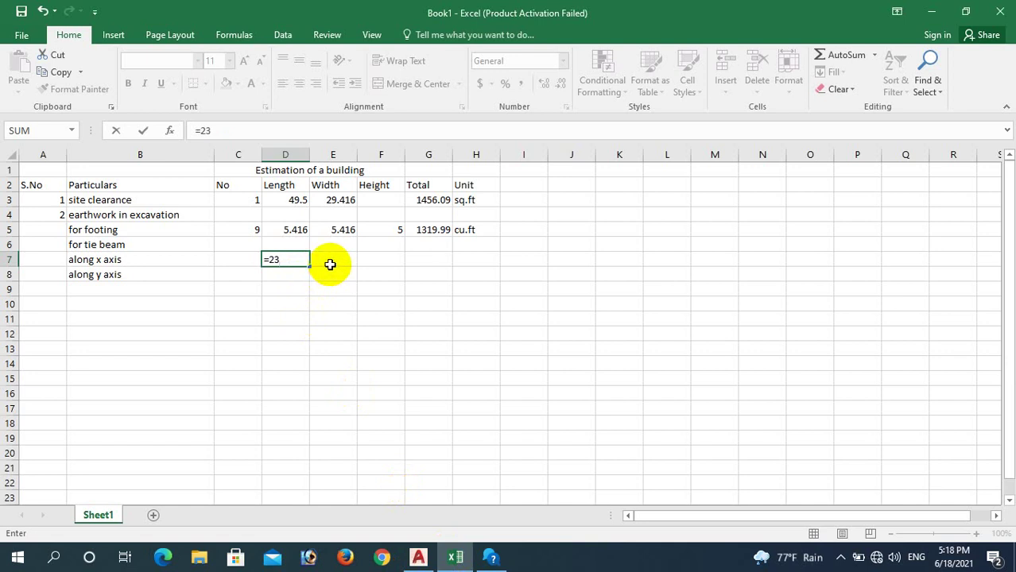
pyautogui.press('Return')
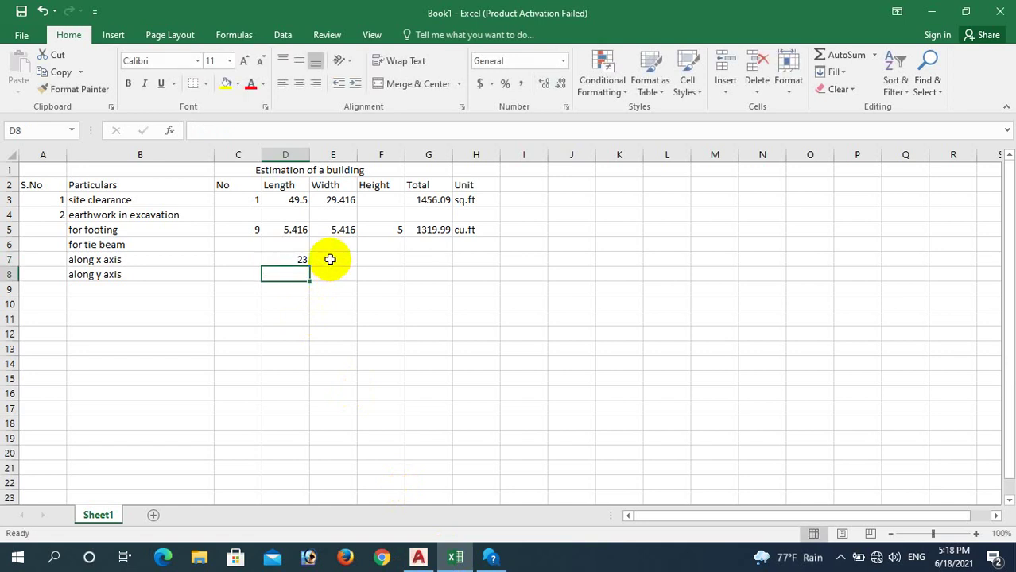
pyautogui.click(248, 261)
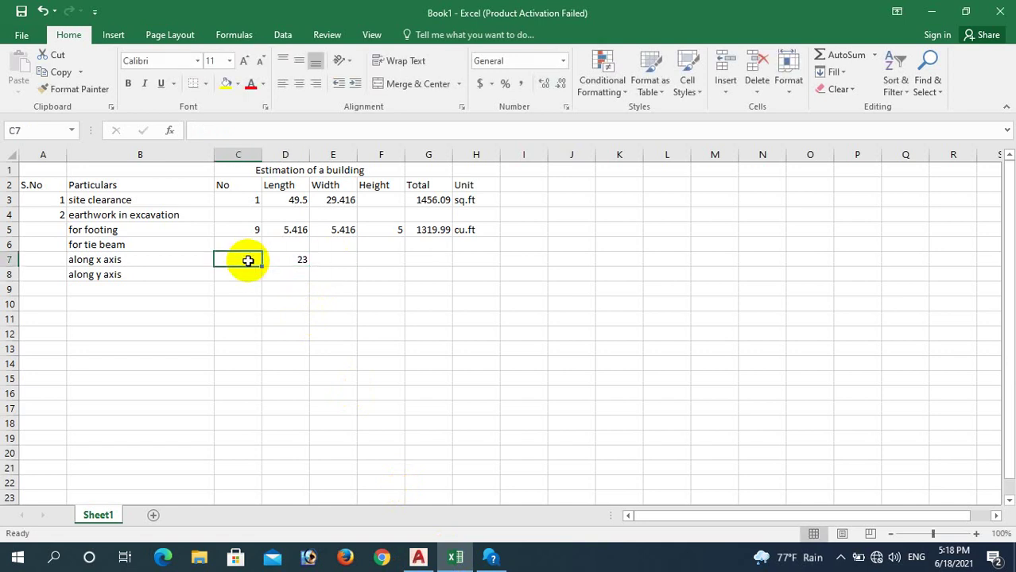
pyautogui.click(329, 259)
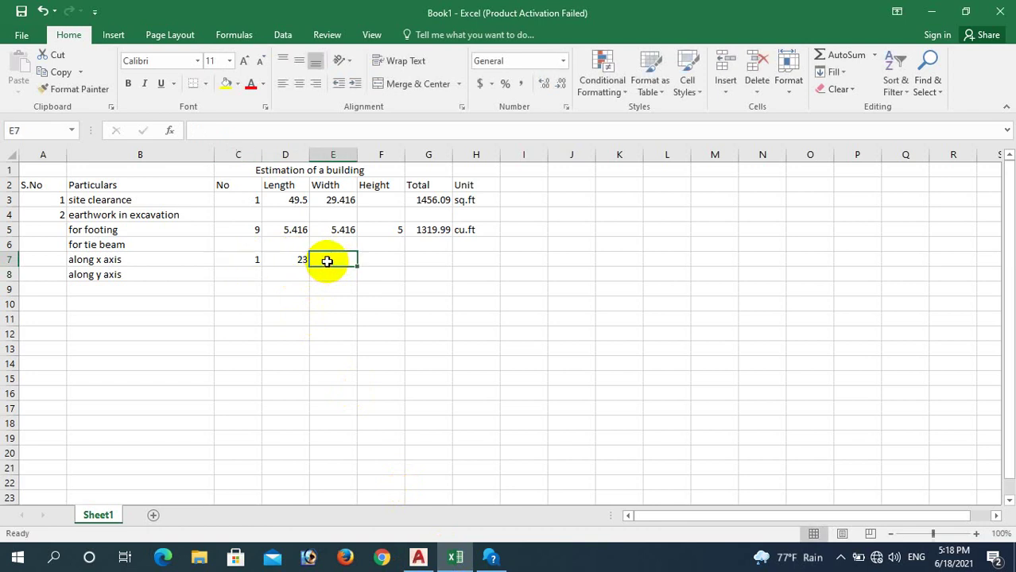
# - Check the plans in AutoCAD, and in Excel enter a width of 1 and a height of 1 for the along x axis row
pyautogui.click(418, 557)
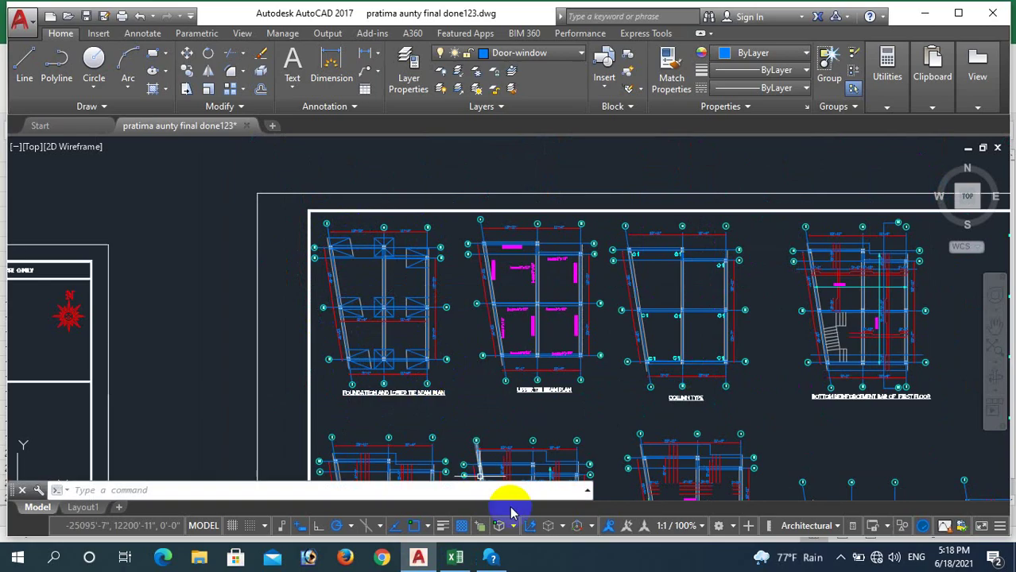
pyautogui.click(454, 558)
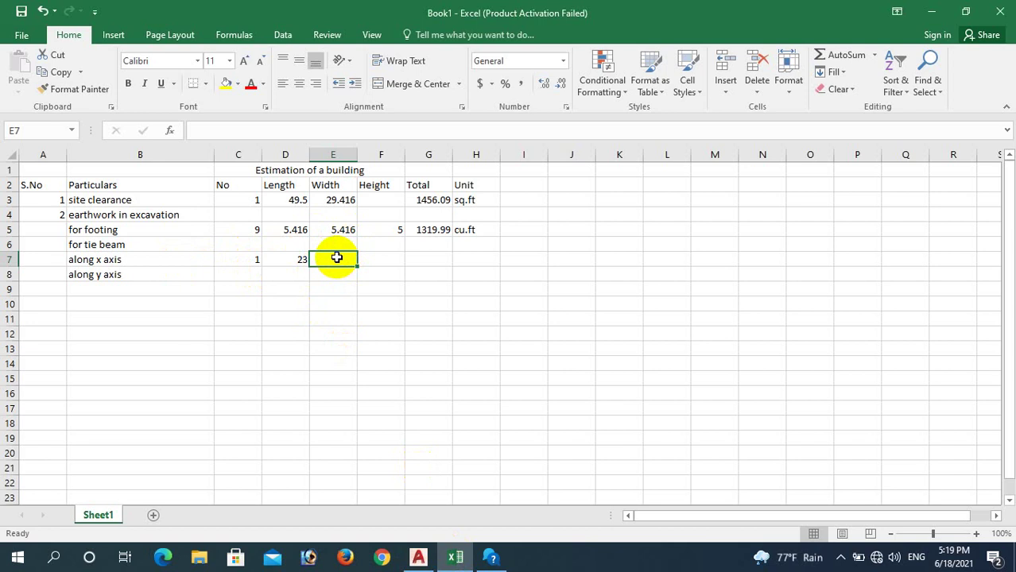
pyautogui.write('1')
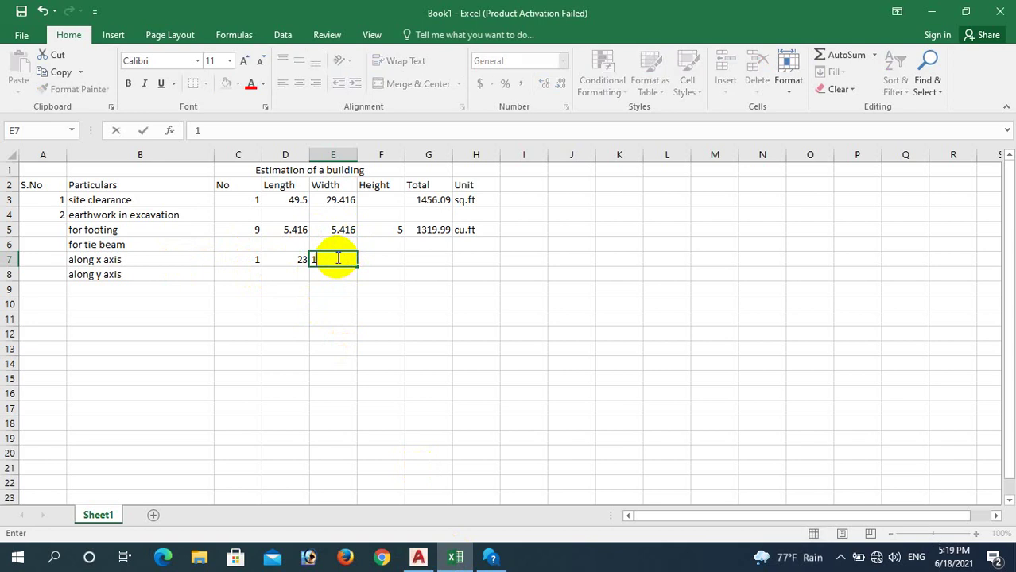
pyautogui.click(382, 260)
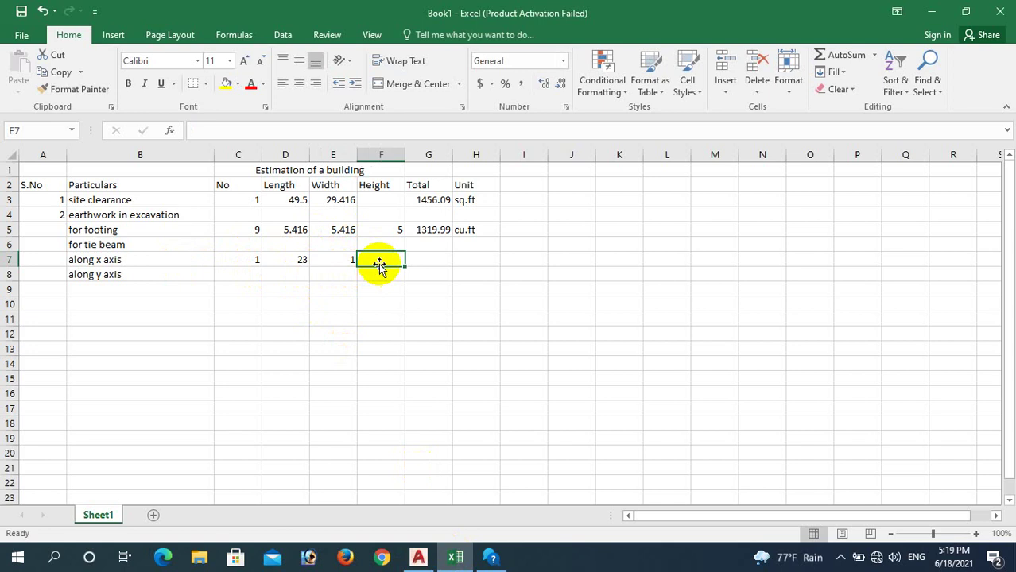
pyautogui.write('1')
pyautogui.click(448, 256)
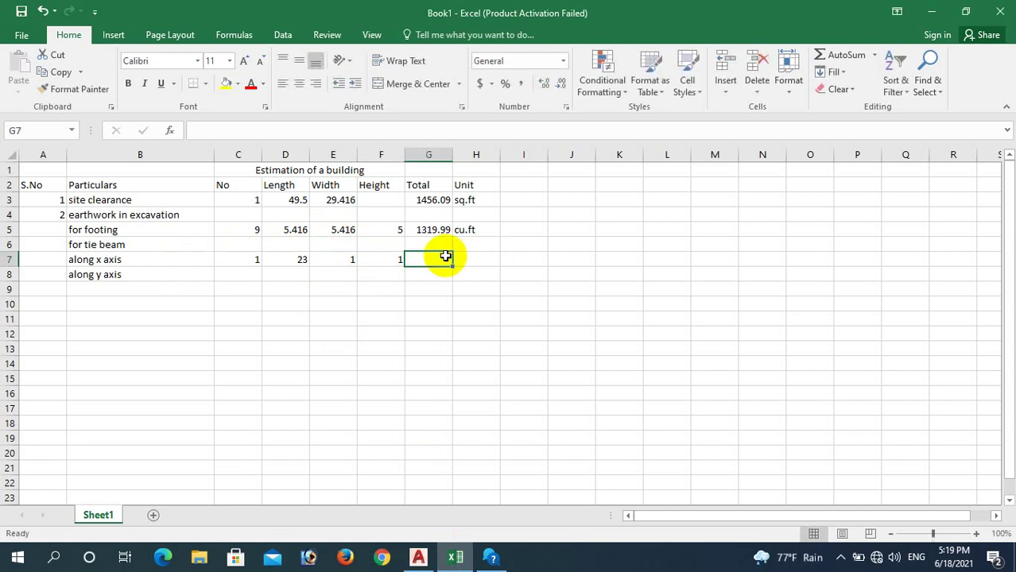
# - Copy the footing total formula from G5 down through G8 to cover the tie beam rows
pyautogui.click(430, 230)
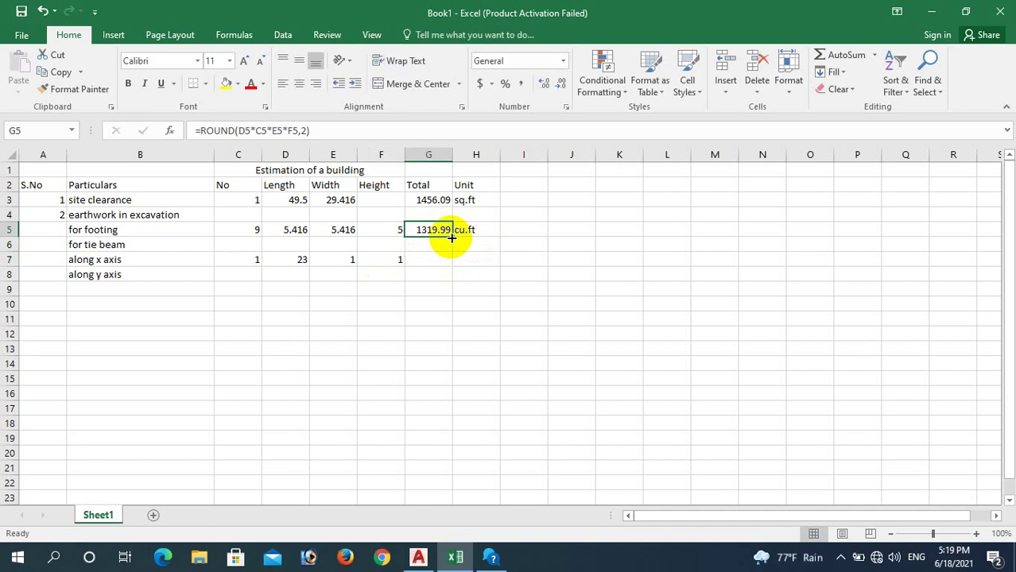
pyautogui.moveTo(452, 237); pyautogui.dragTo(450, 274)
pyautogui.click(468, 258)
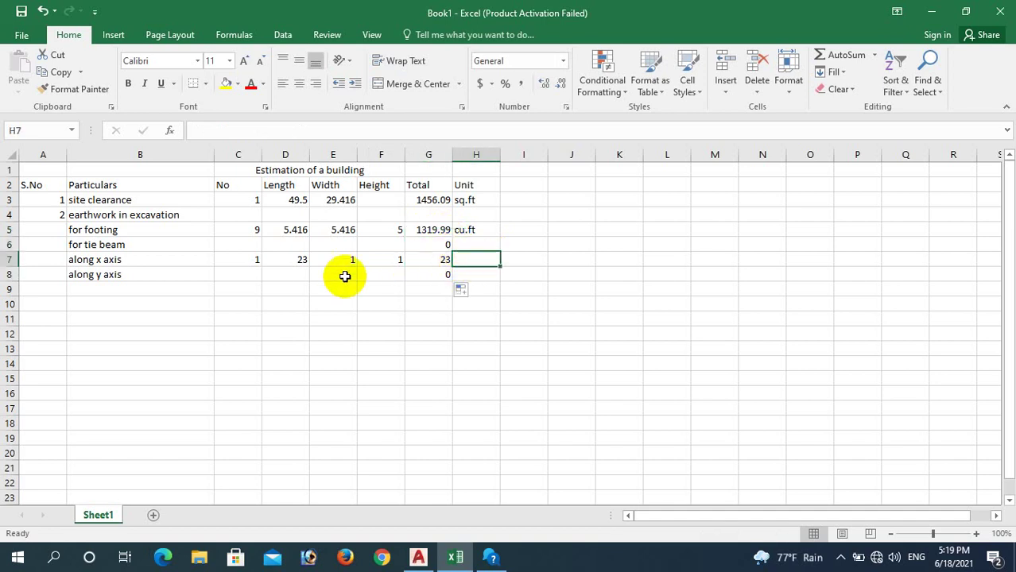
pyautogui.click(253, 272)
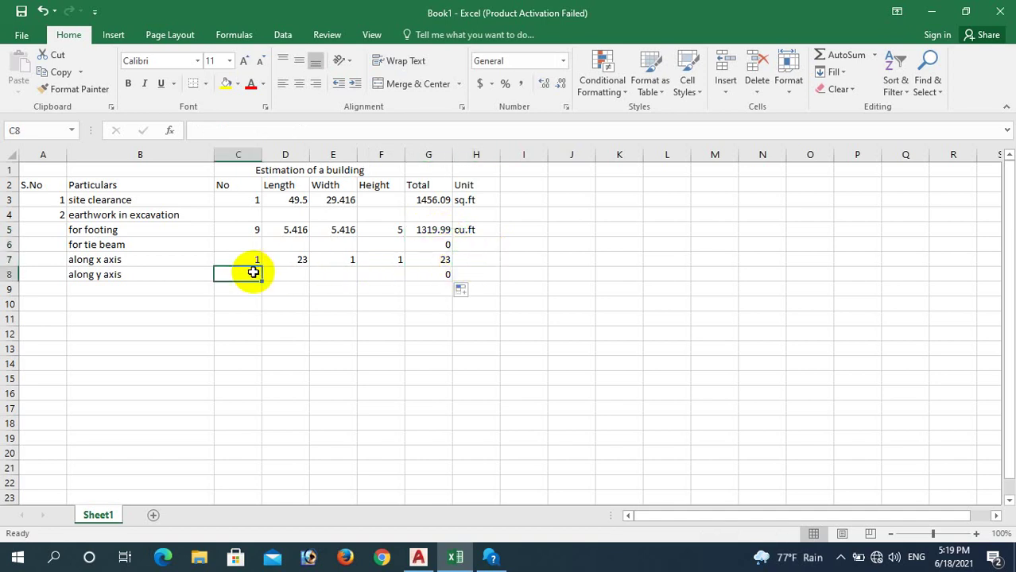
# - Enter 1 as the number in C8 and 33 as the length in D8 for the along y axis row
pyautogui.write('1')
pyautogui.click(289, 274)
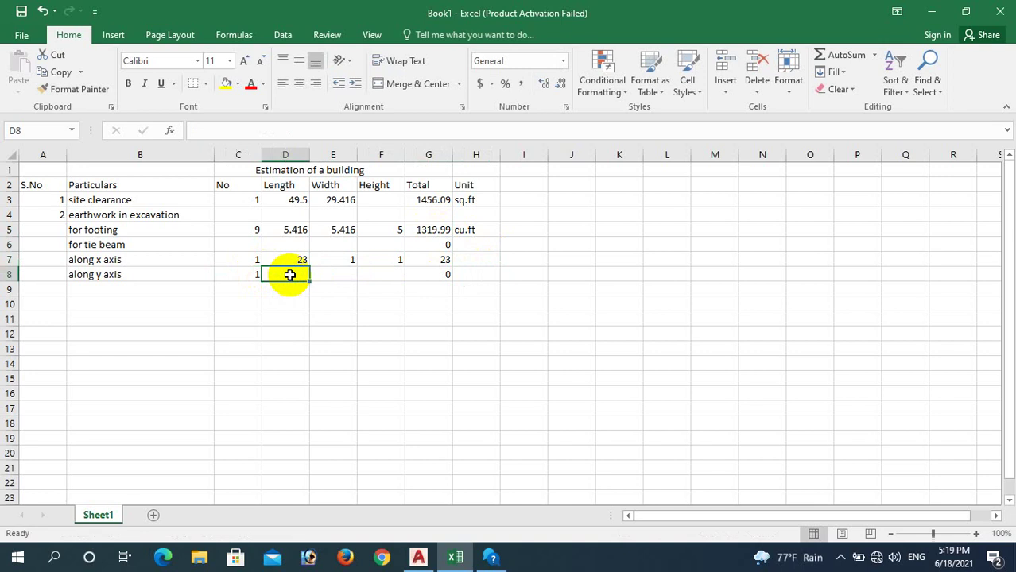
pyautogui.write('33')
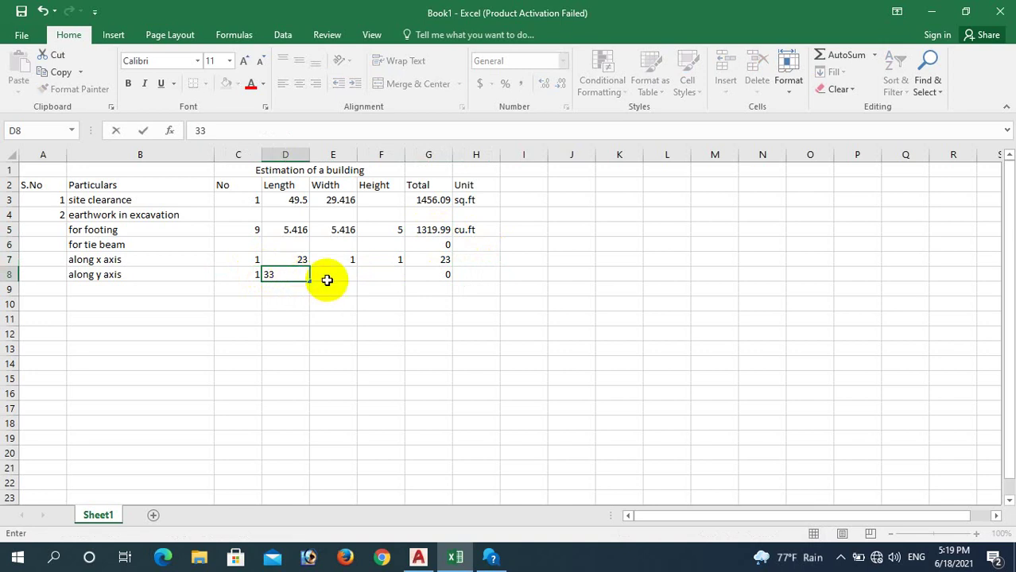
pyautogui.click(336, 277)
# - Copy the width in E7 and the height in F7 down to the along y axis row
pyautogui.click(351, 257)
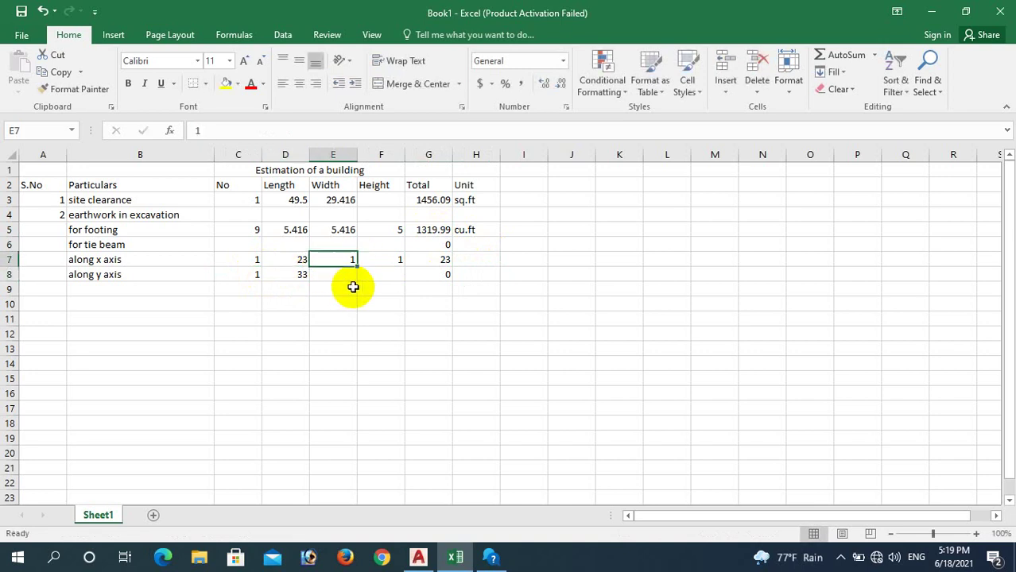
pyautogui.moveTo(356, 267); pyautogui.dragTo(355, 279)
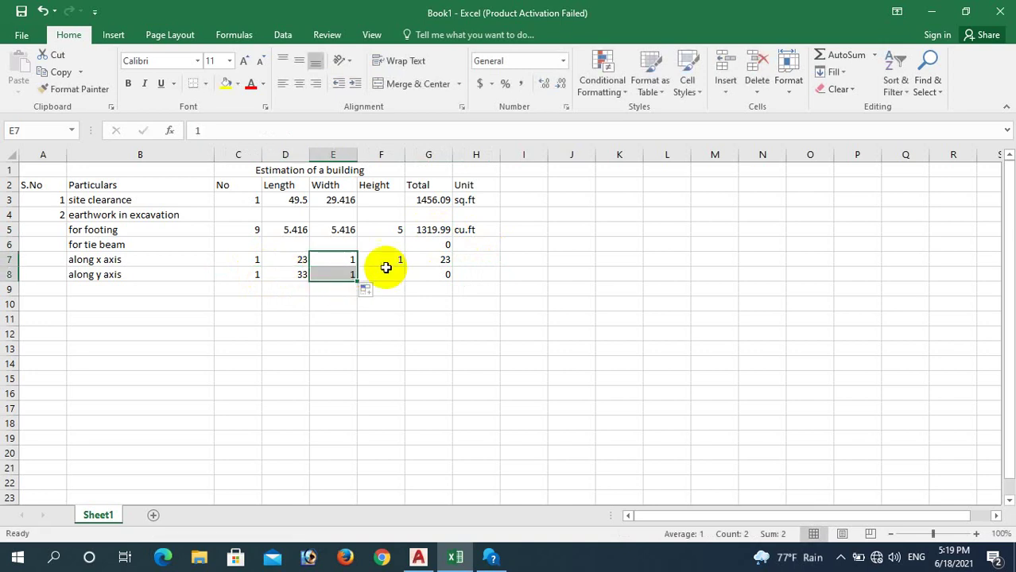
pyautogui.click(400, 260)
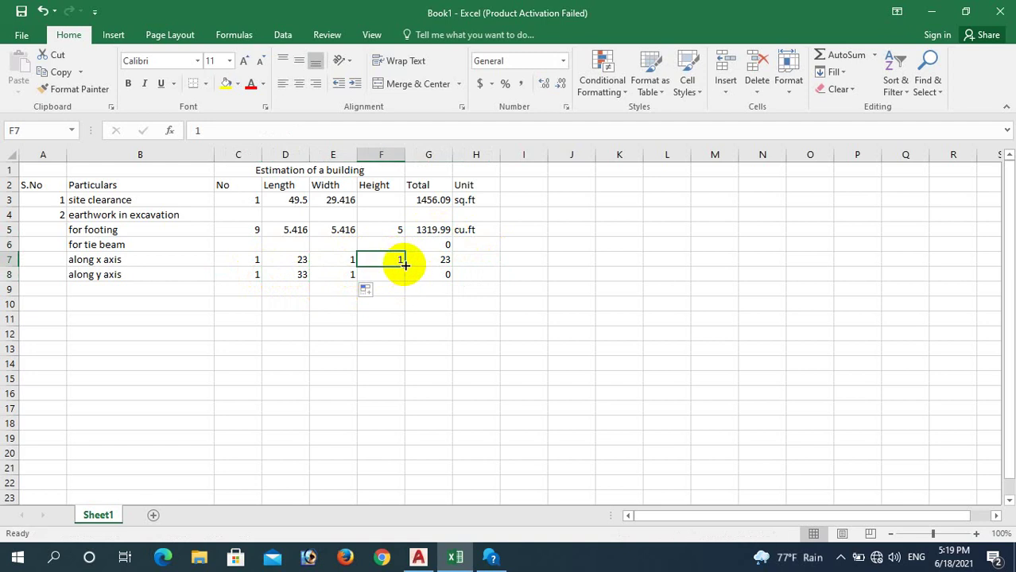
pyautogui.moveTo(404, 267); pyautogui.dragTo(404, 278)
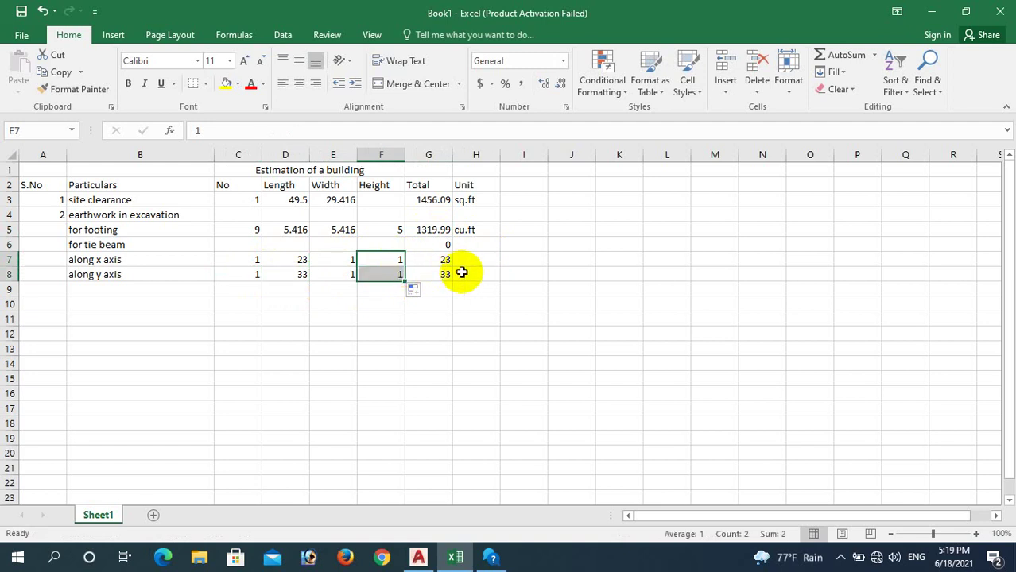
pyautogui.click(475, 271)
pyautogui.click(436, 246)
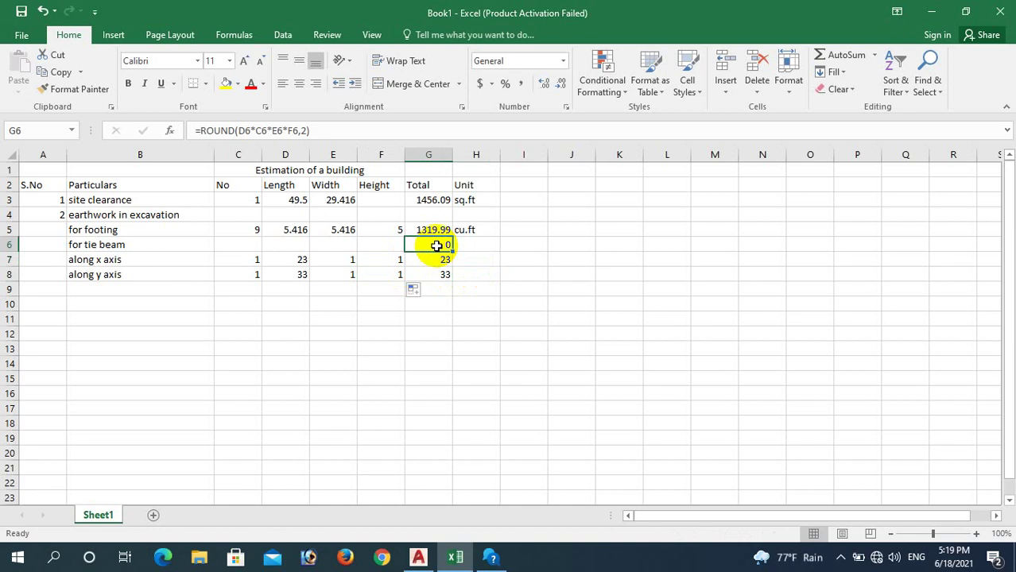
# - Switch to AutoCAD and examine the foundation plan and Section of Foundation F-F for the tie beam excavation depth
pyautogui.click(381, 261)
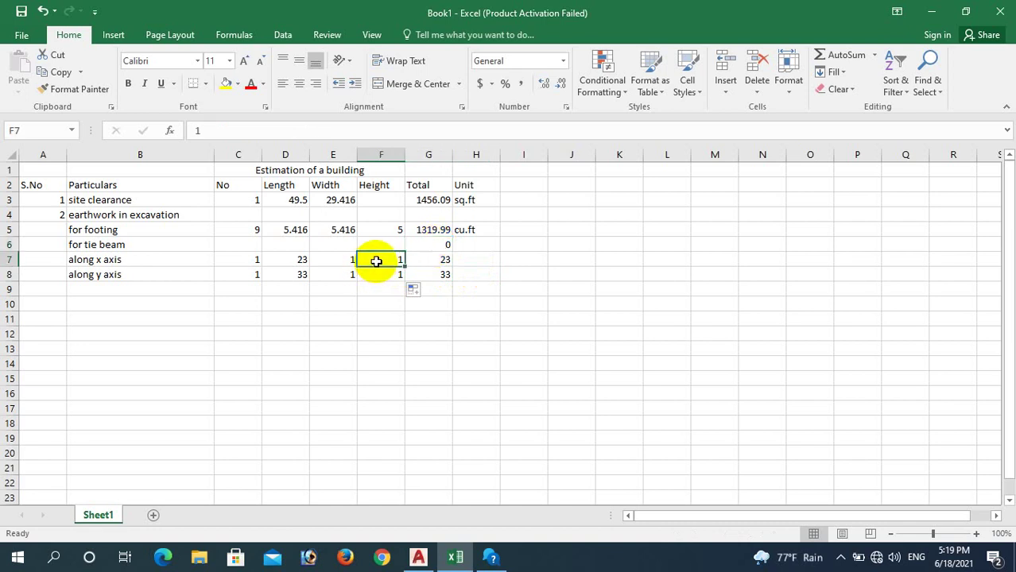
pyautogui.click(418, 557)
pyautogui.scroll(-3, 386, 397)
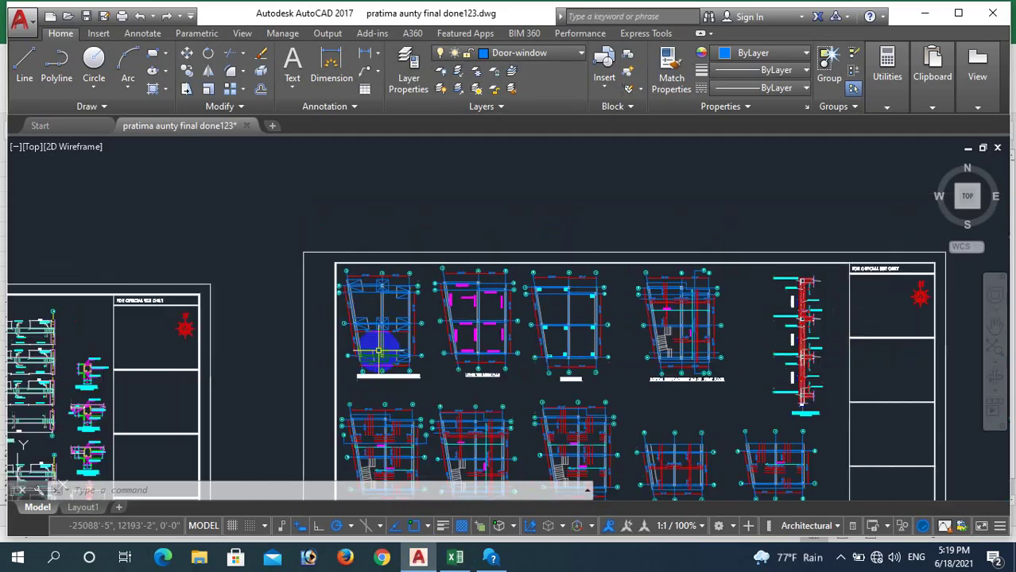
pyautogui.scroll(4, 381, 288)
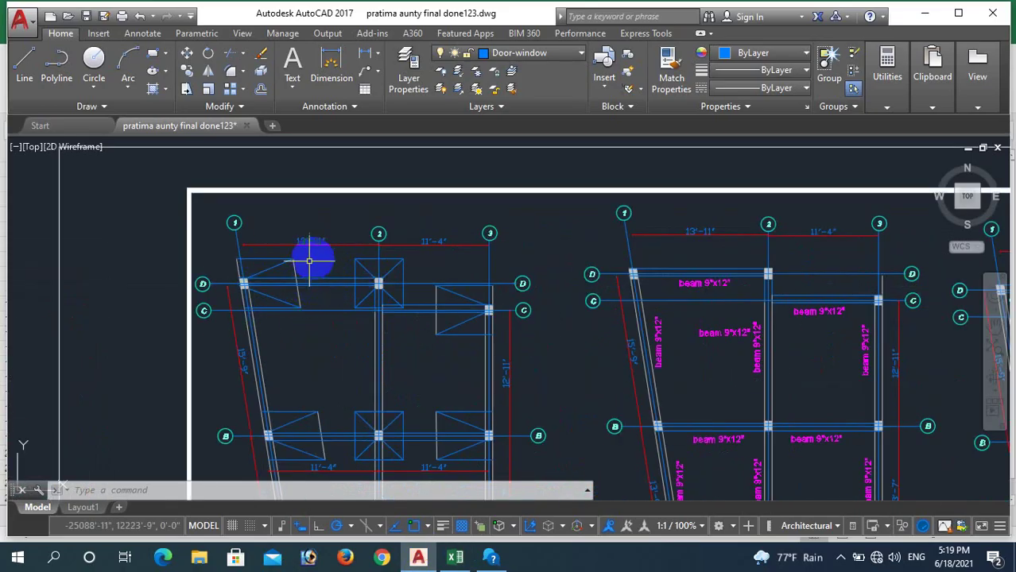
pyautogui.scroll(2, 320, 296)
pyautogui.scroll(-3, 277, 272)
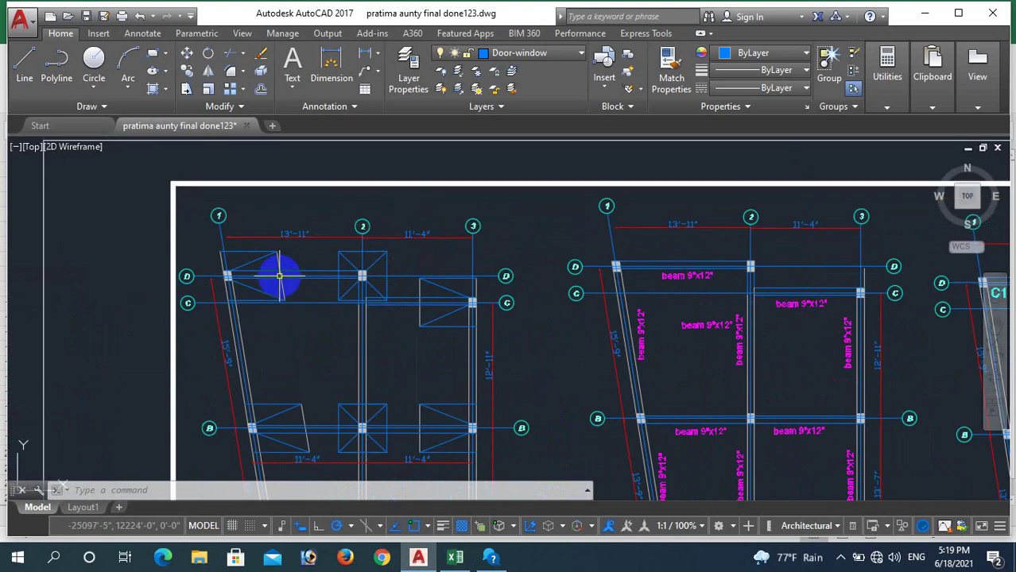
pyautogui.scroll(3, 301, 290)
pyautogui.scroll(-10, 295, 294)
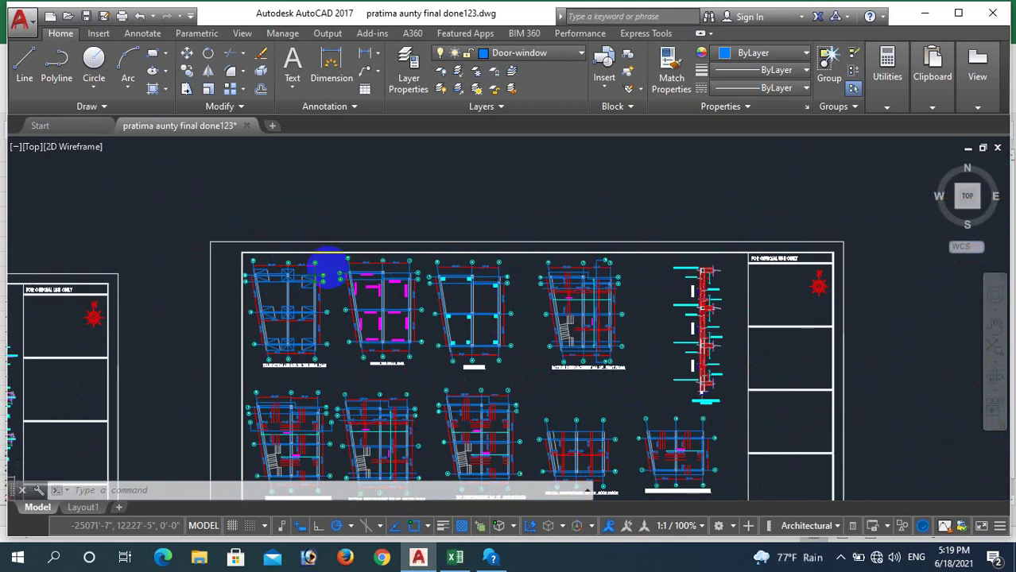
pyautogui.scroll(5, 234, 316)
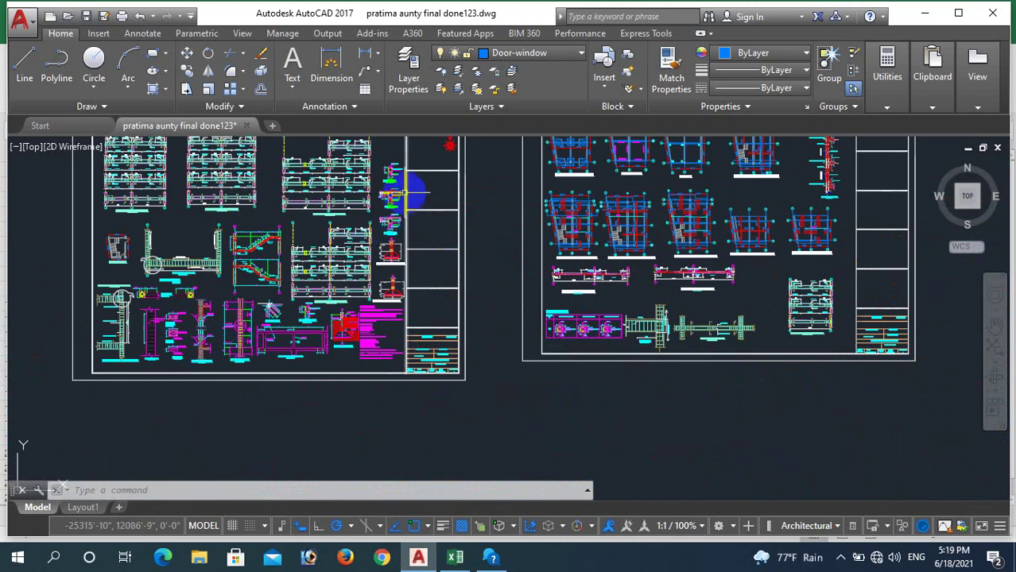
pyautogui.scroll(3, 362, 300)
pyautogui.scroll(4, 363, 300)
pyautogui.scroll(-1, 351, 295)
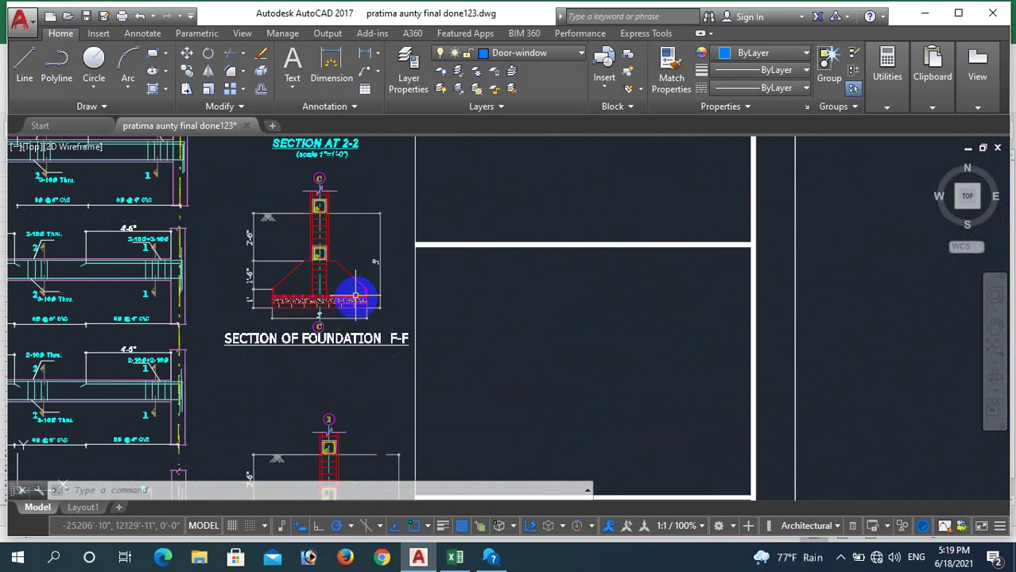
pyautogui.scroll(3, 322, 252)
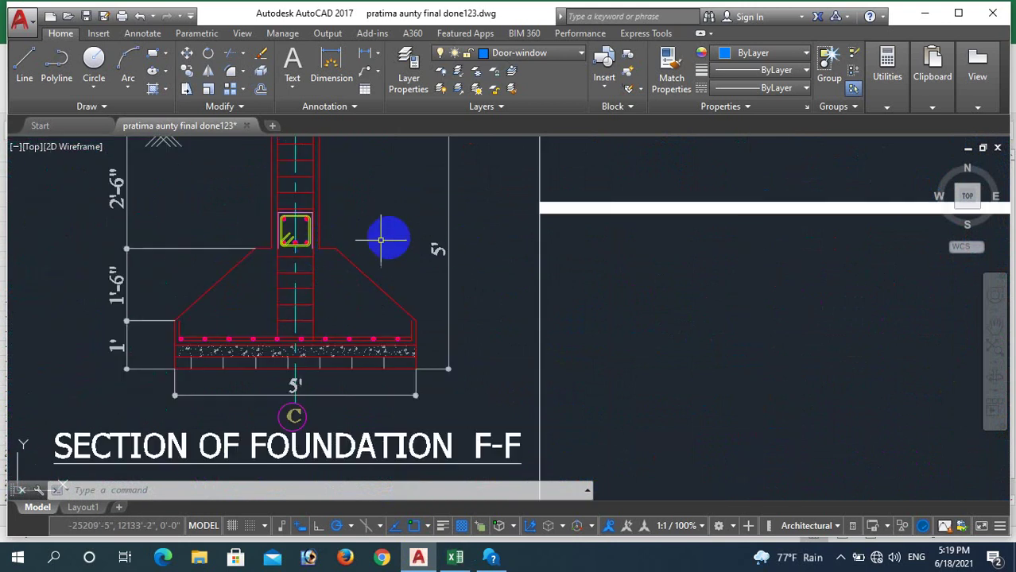
pyautogui.scroll(-2, 344, 317)
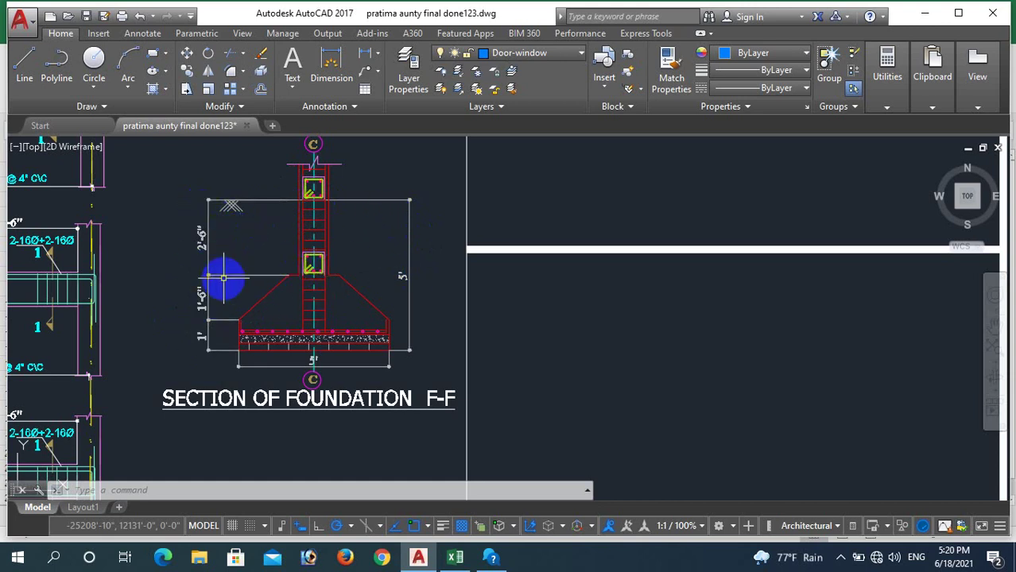
# - Switch to Excel and set the height to 2.5 in F7 and F8 for both tie beam axis rows
pyautogui.click(455, 557)
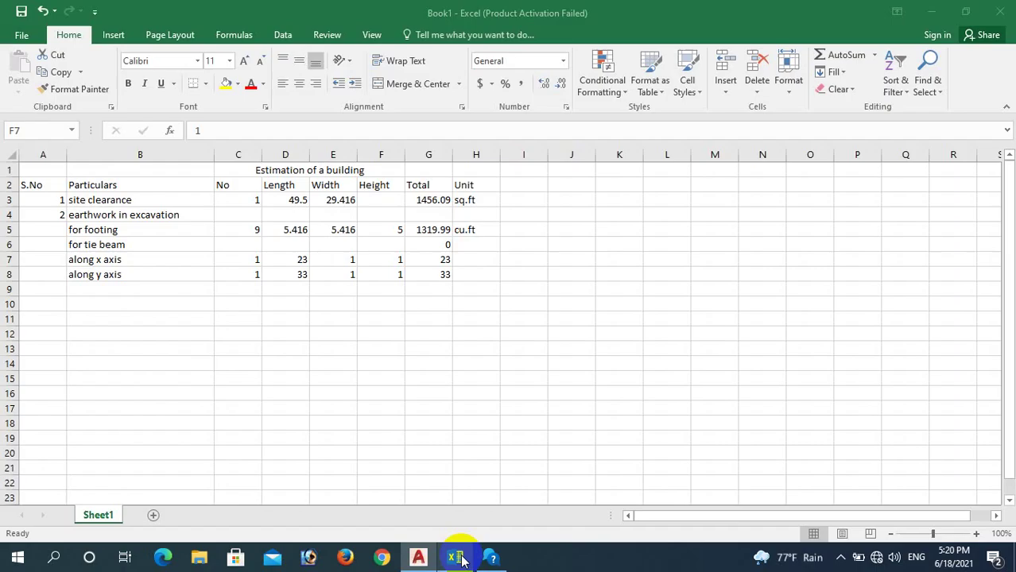
pyautogui.write('2.5')
pyautogui.click(380, 273)
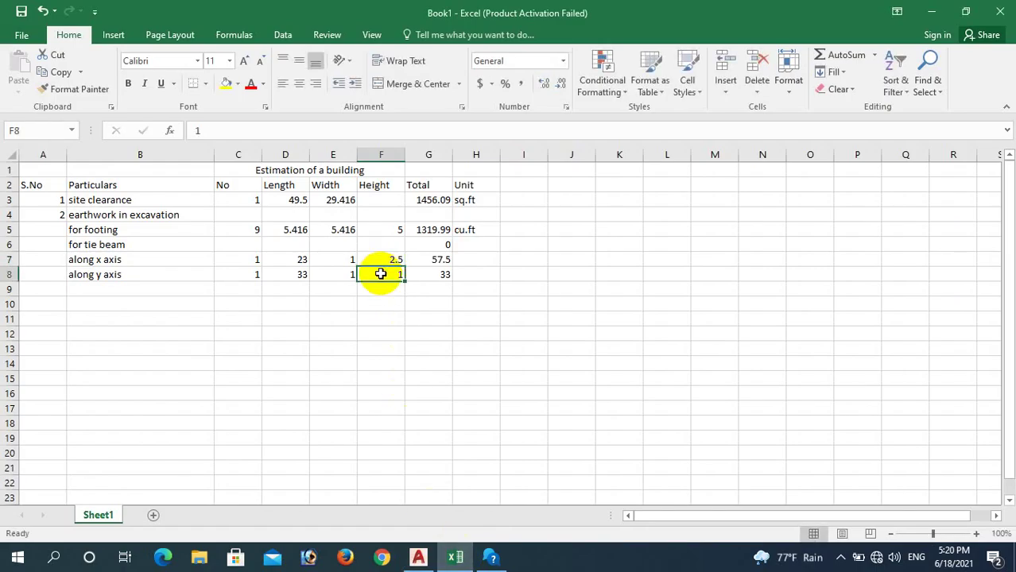
pyautogui.write('2.5')
pyautogui.moveTo(528, 274); pyautogui.dragTo(509, 262)
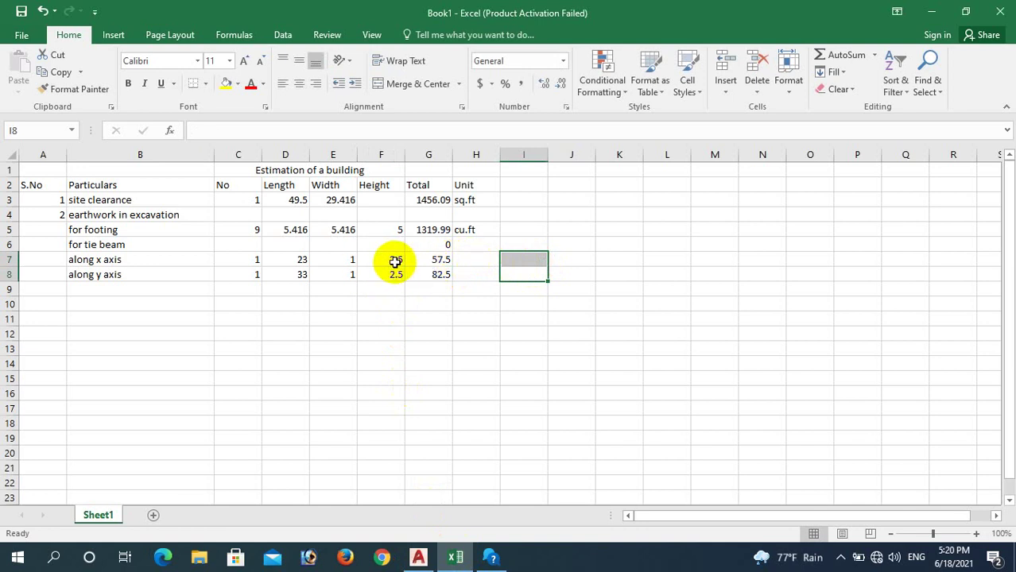
# - Recheck the foundation section in AutoCAD, and in Excel clear the total formula in G6 of the tie beam heading row
pyautogui.click(418, 557)
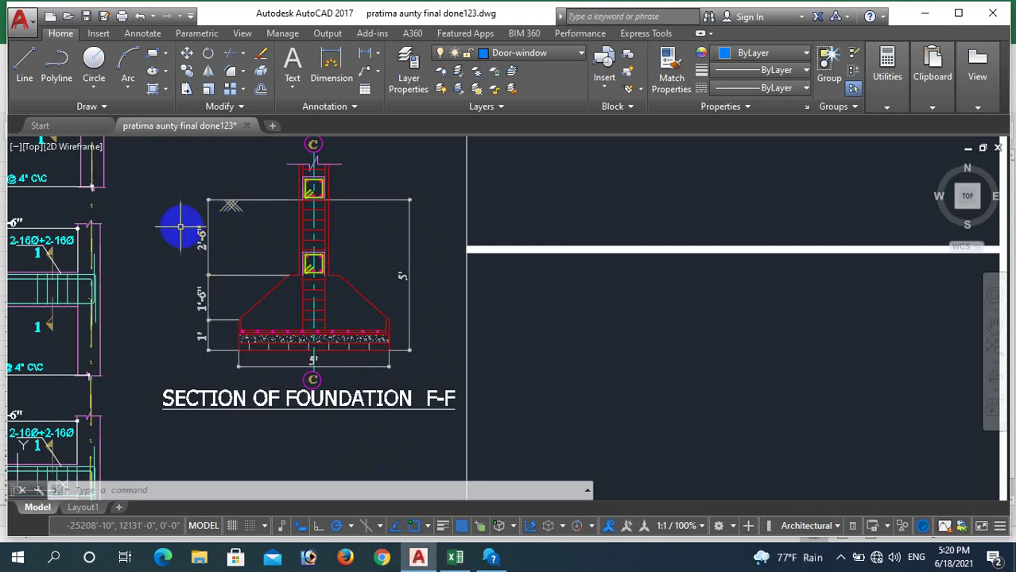
pyautogui.click(467, 558)
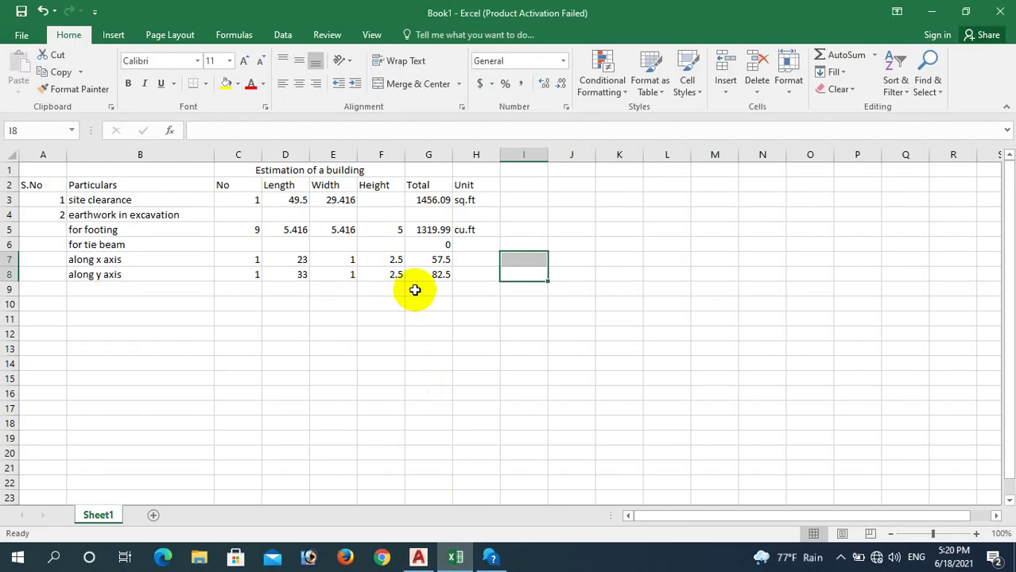
pyautogui.click(444, 246)
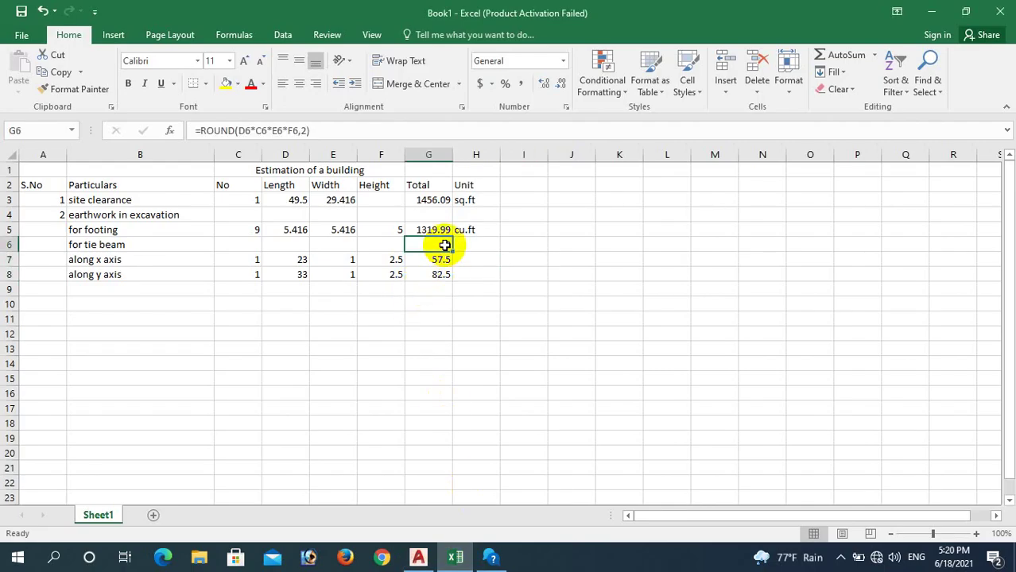
pyautogui.press('Delete')
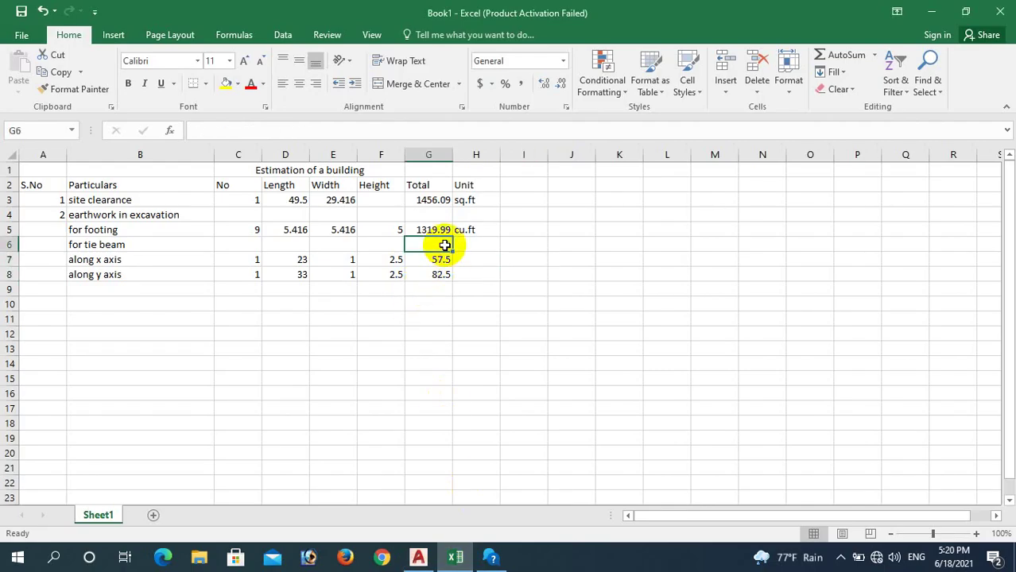
# - Copy the cu.ft unit from H5 into H7 and H8 for the along x axis and along y axis rows
pyautogui.click(476, 229)
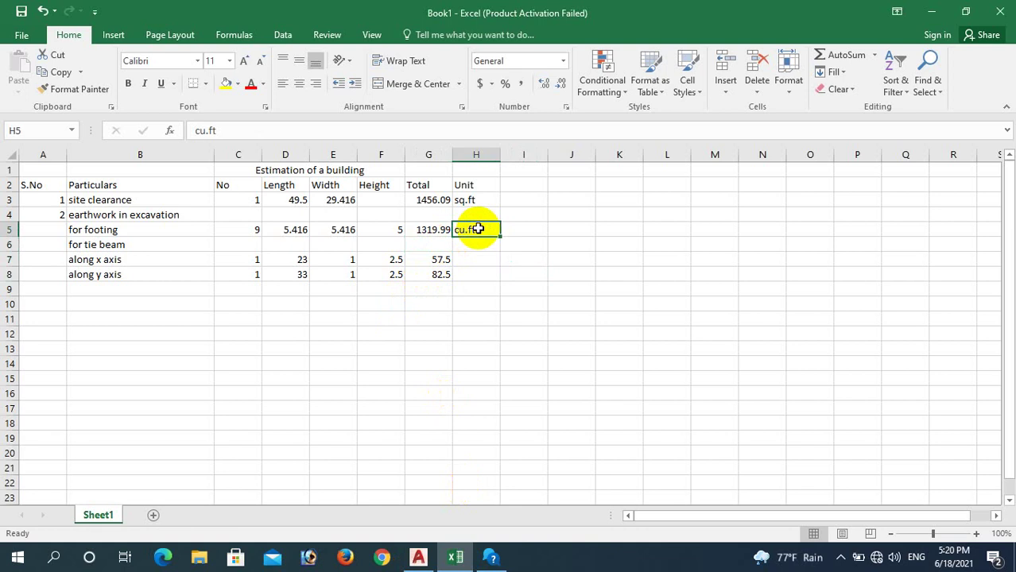
pyautogui.hotkey('ctrl', 'c')
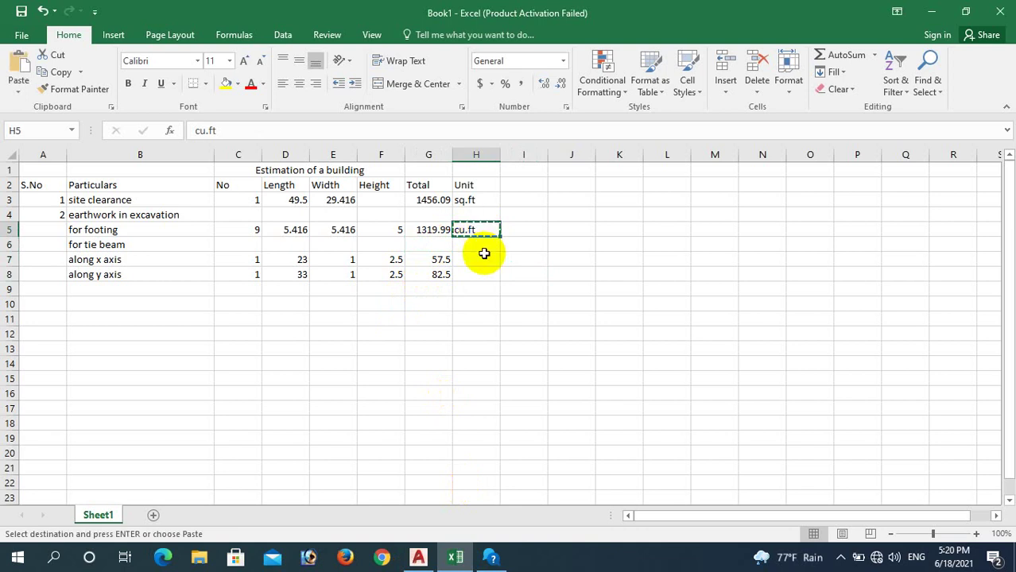
pyautogui.click(482, 259)
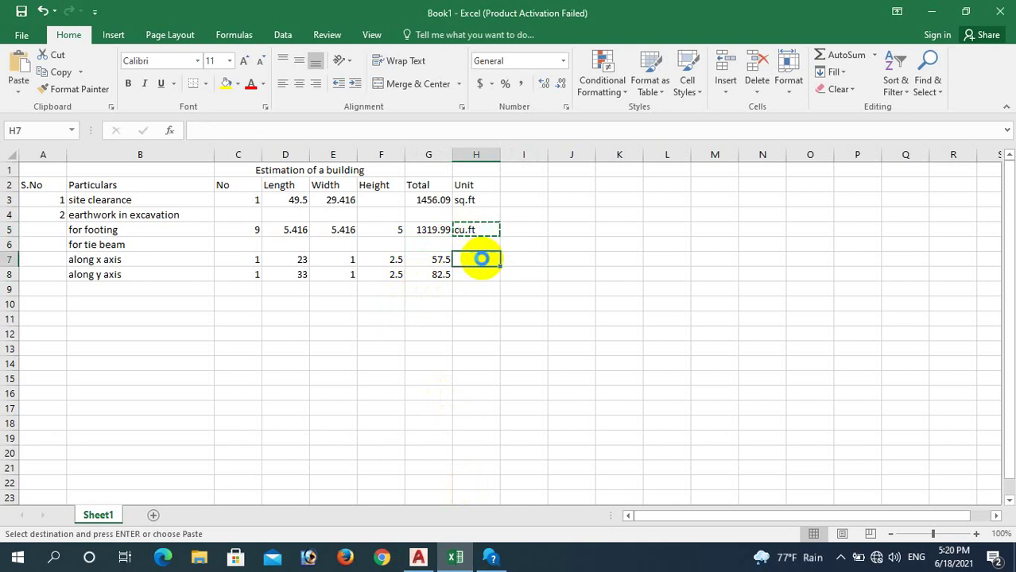
pyautogui.hotkey('ctrl', 'v')
pyautogui.click(473, 275)
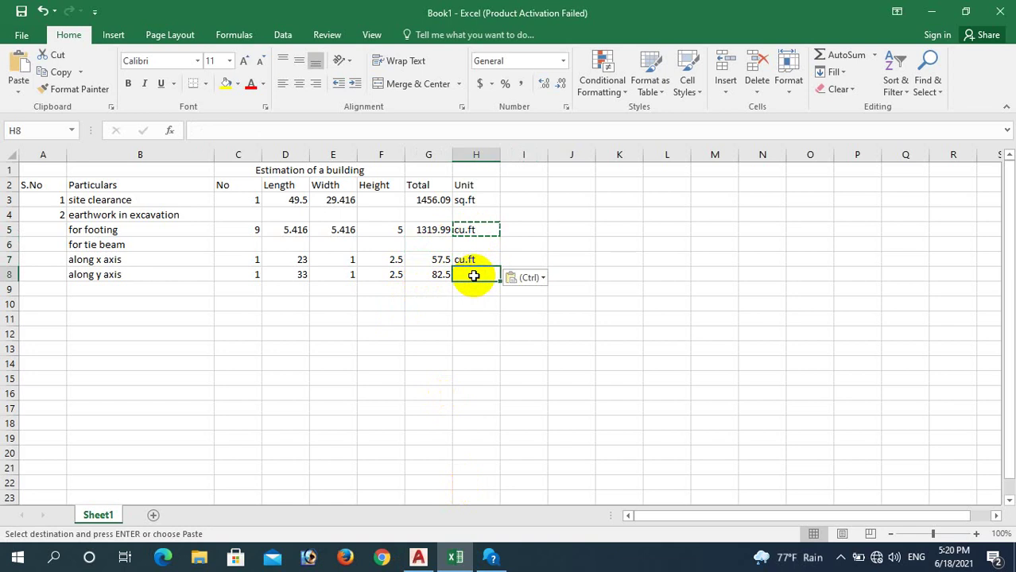
pyautogui.hotkey('ctrl', 'v')
pyautogui.click(334, 332)
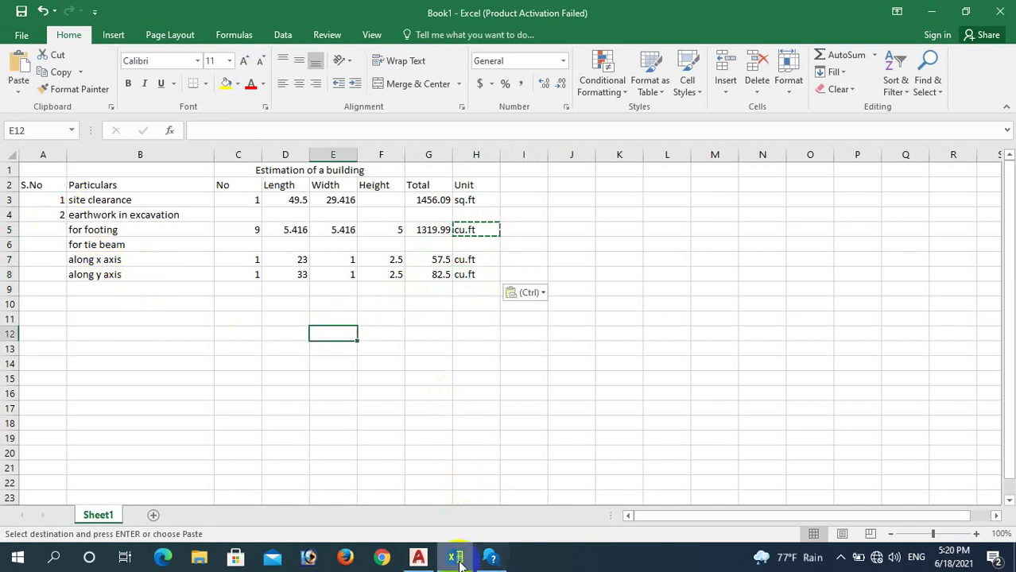
# - Switch to AutoCAD and review the foundation and lower tie beam plan
pyautogui.click(419, 560)
pyautogui.scroll(-8, 392, 363)
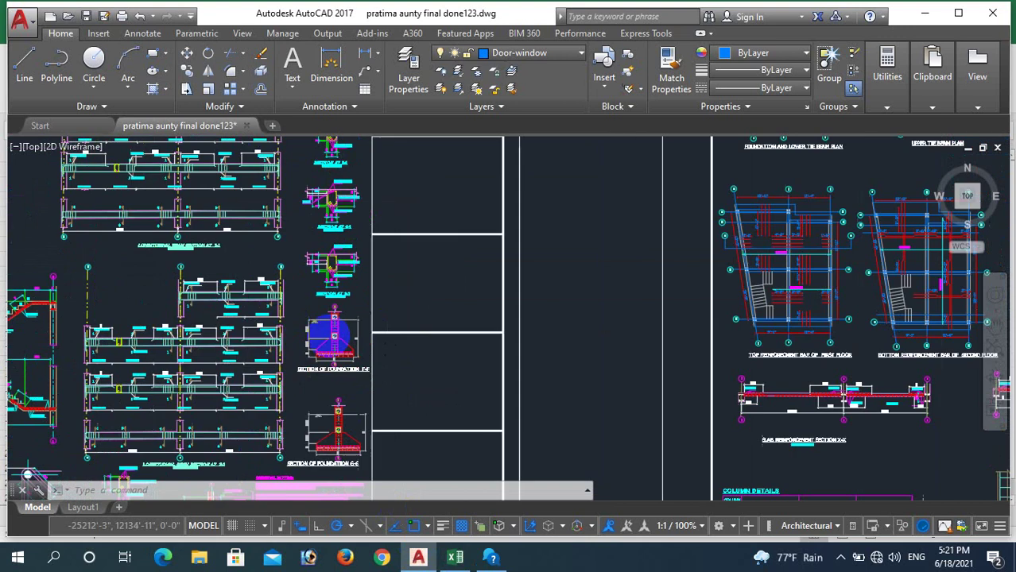
pyautogui.scroll(-2, 330, 338)
pyautogui.scroll(8, 471, 227)
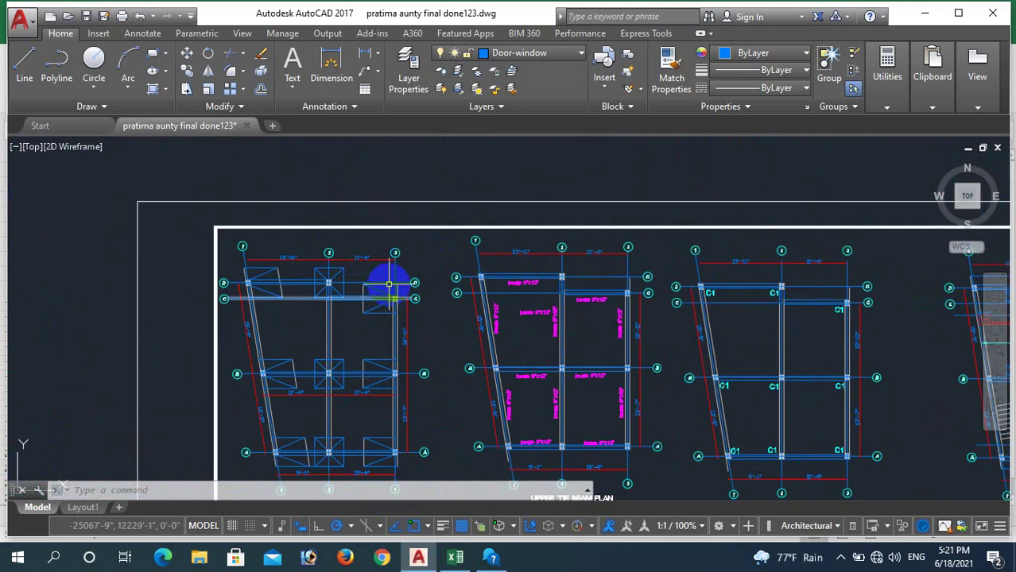
pyautogui.scroll(-4, 362, 266)
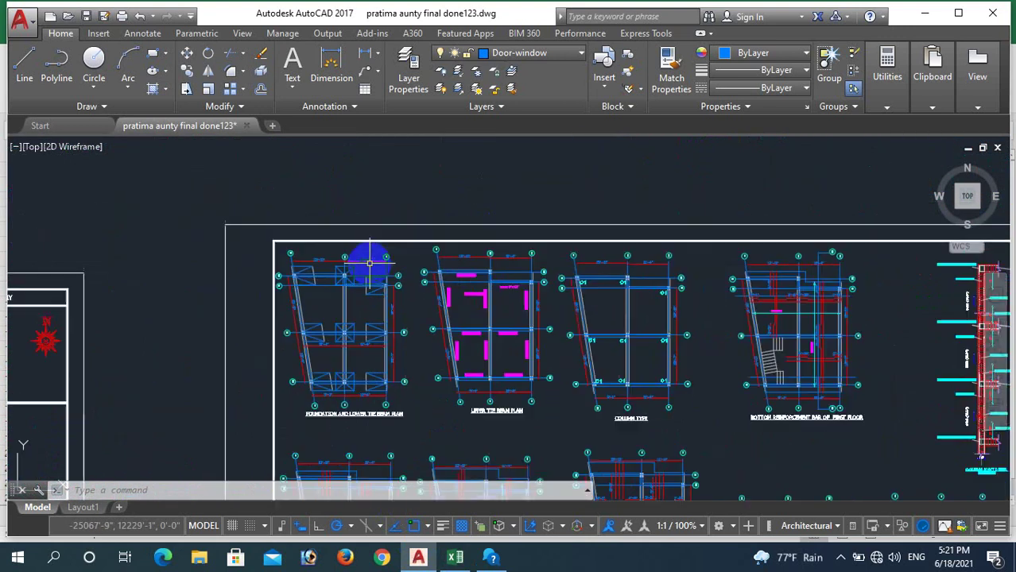
# - Switch to Excel, label F9 as total, and add the two tie beam axis totals in G9 with =G8+G7
pyautogui.click(456, 560)
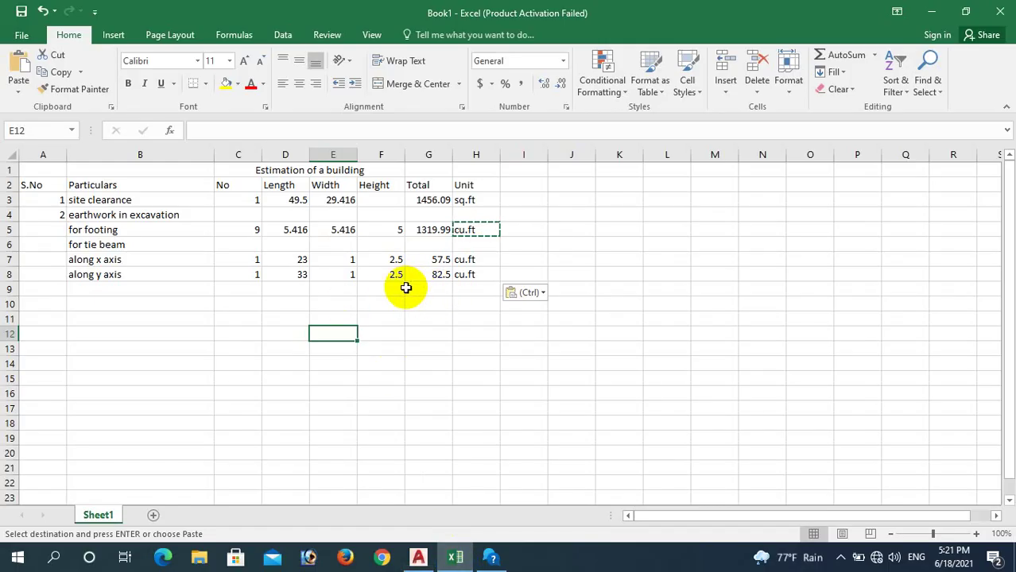
pyautogui.click(379, 289)
pyautogui.write('to')
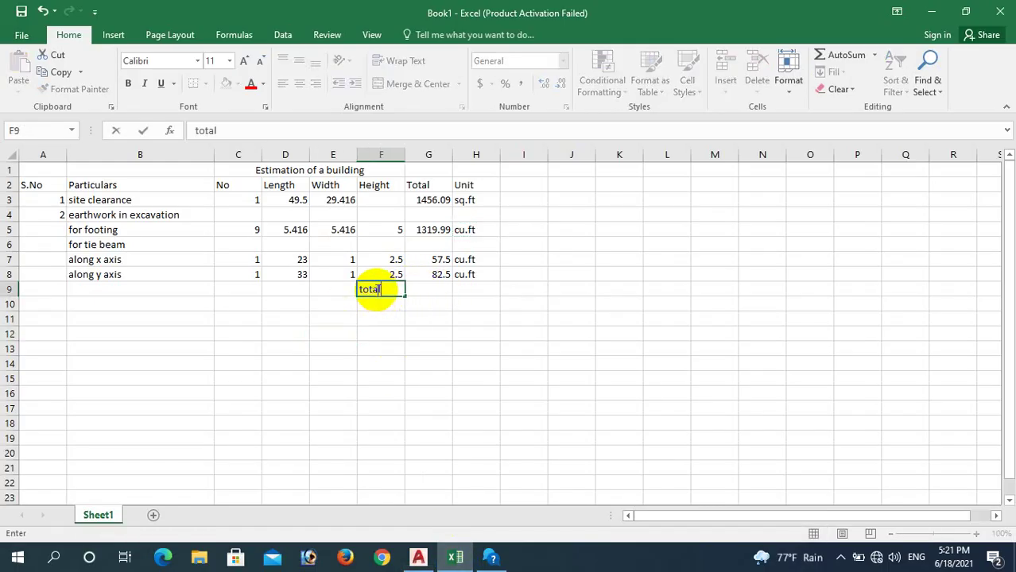
pyautogui.write('tal')
pyautogui.click(438, 290)
pyautogui.write('=')
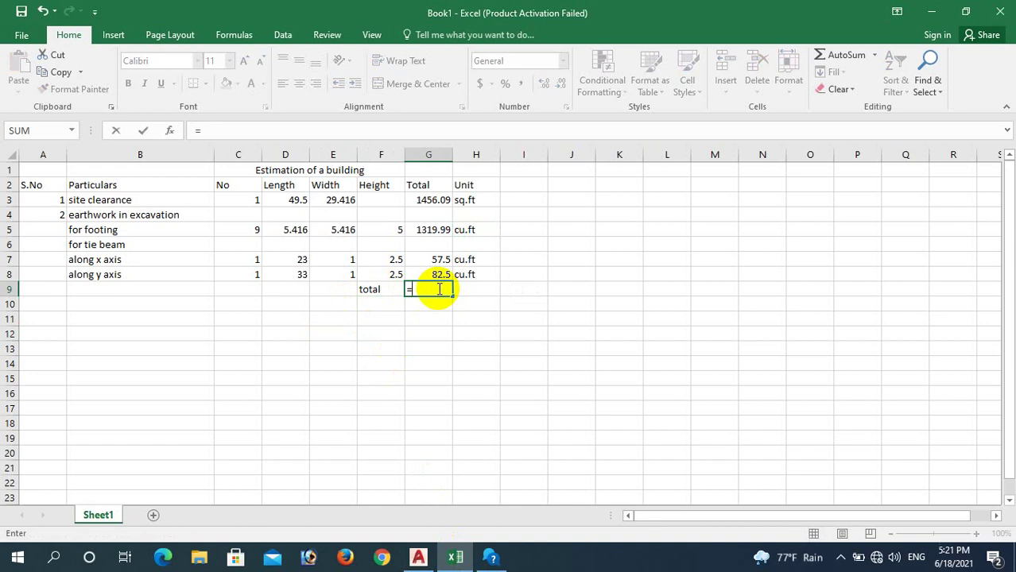
pyautogui.click(438, 275)
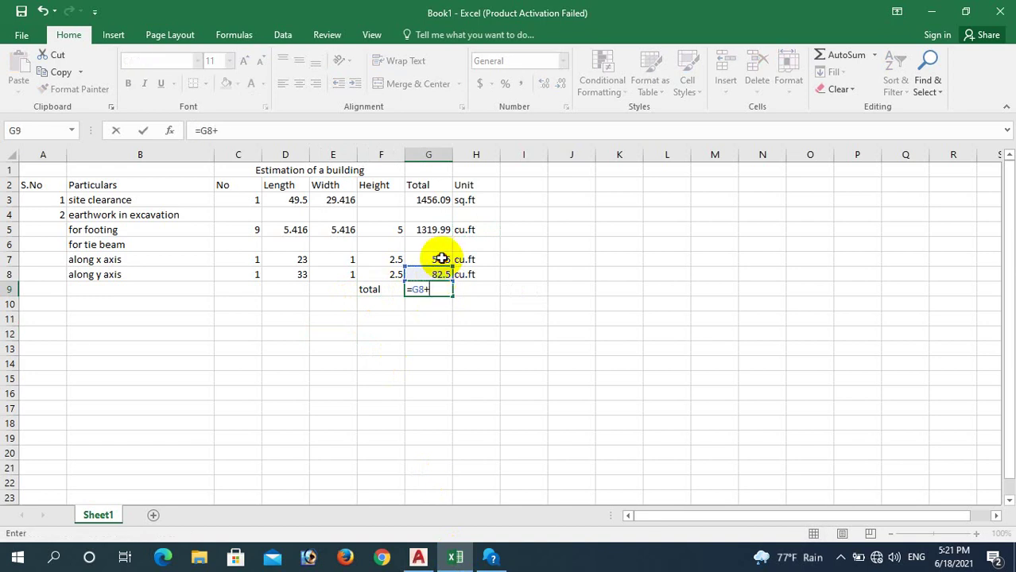
pyautogui.click(441, 259)
pyautogui.press('Return')
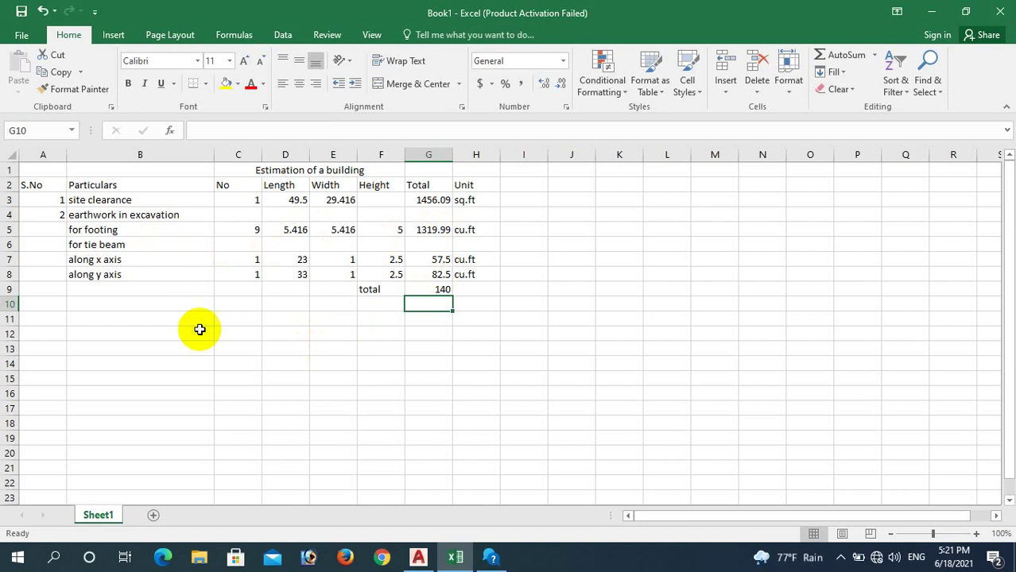
# - Start item 3 in row 10 with the particular soling and a number of 9
pyautogui.click(59, 305)
pyautogui.write('3')
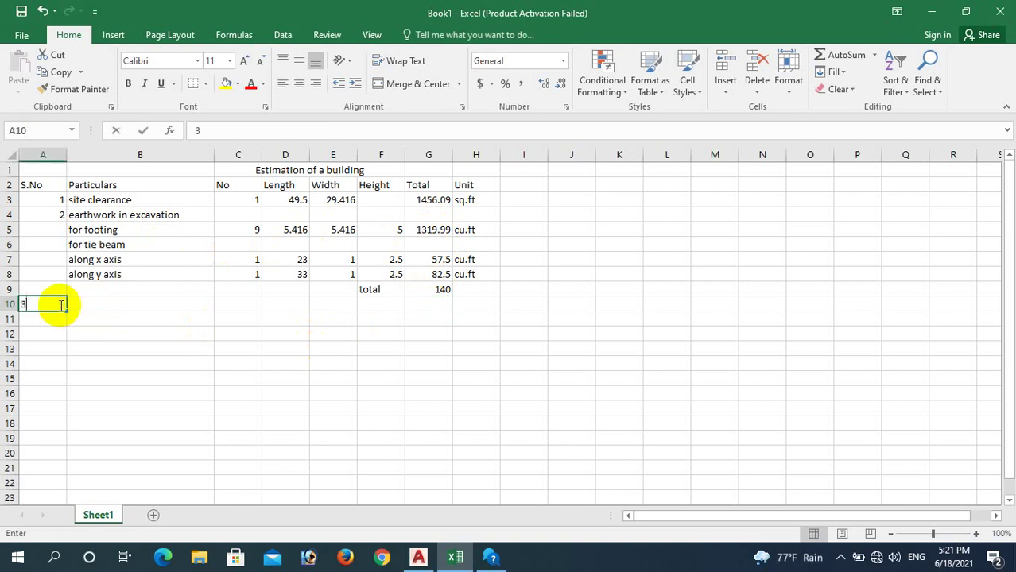
pyautogui.click(94, 306)
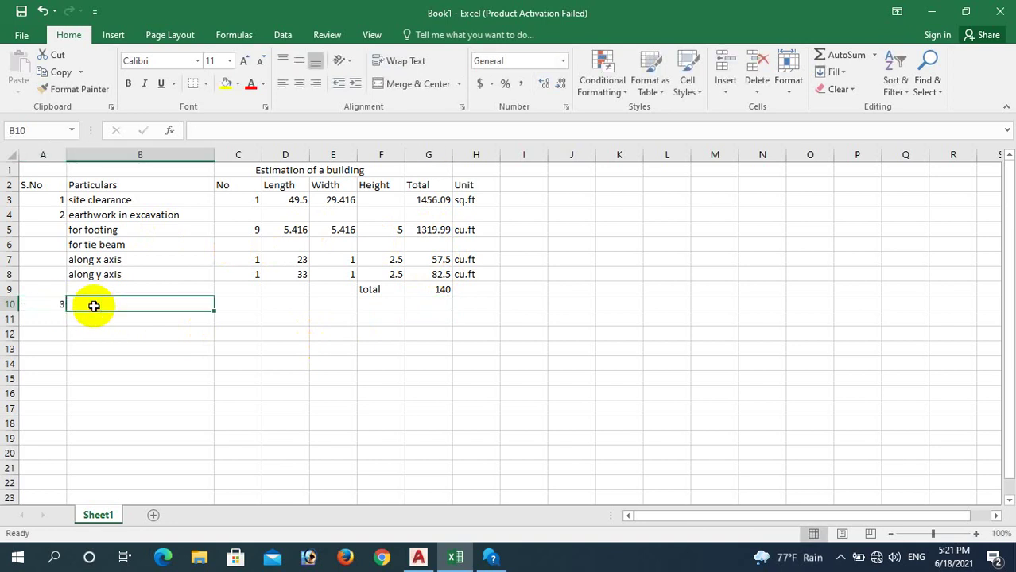
pyautogui.write('s')
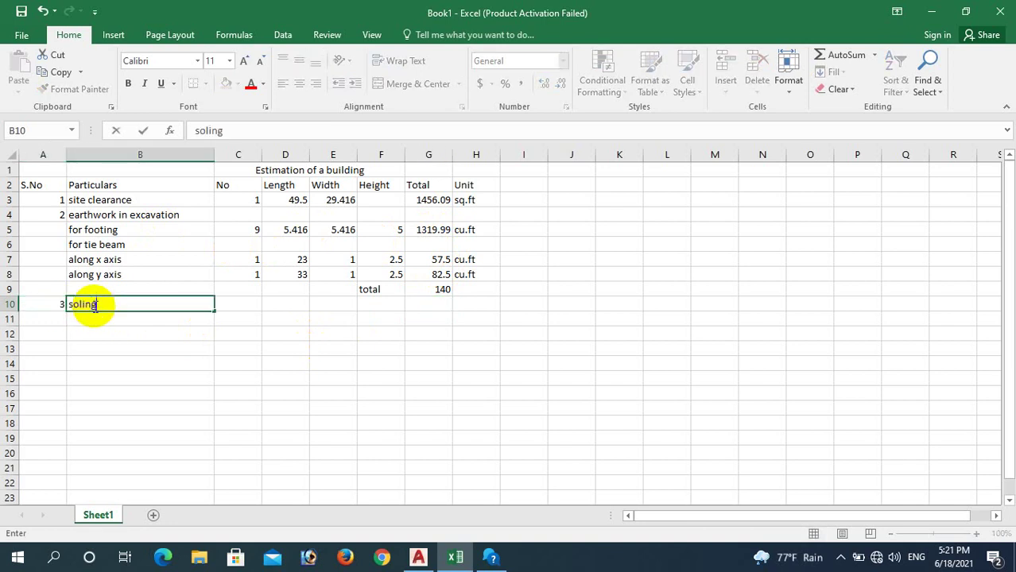
pyautogui.write('oling')
pyautogui.click(252, 302)
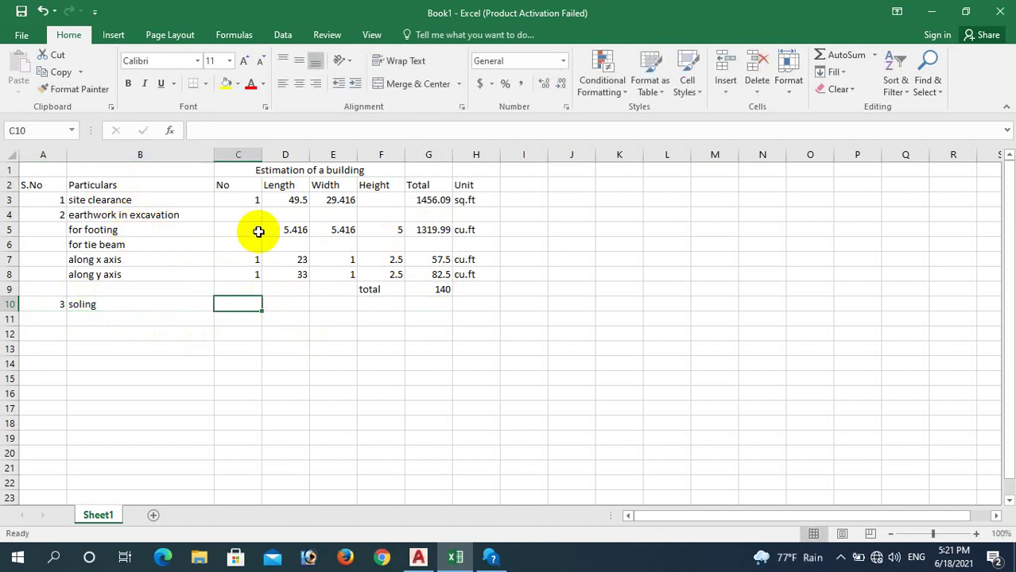
pyautogui.write('9')
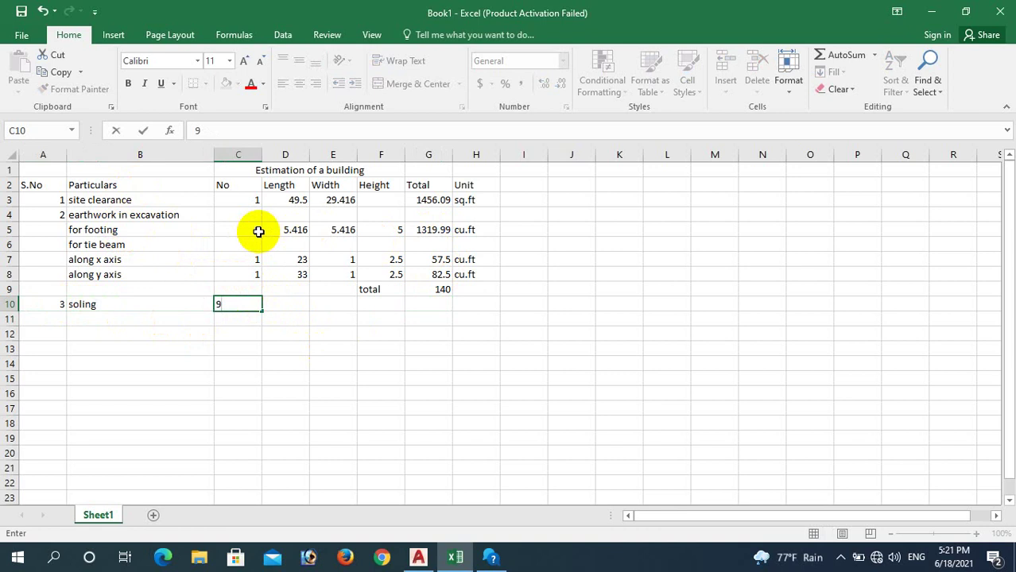
# - Check the footings on the AutoCAD foundation plan, and in Excel set the soling length and width to 5 in D10 and E10
pyautogui.click(284, 305)
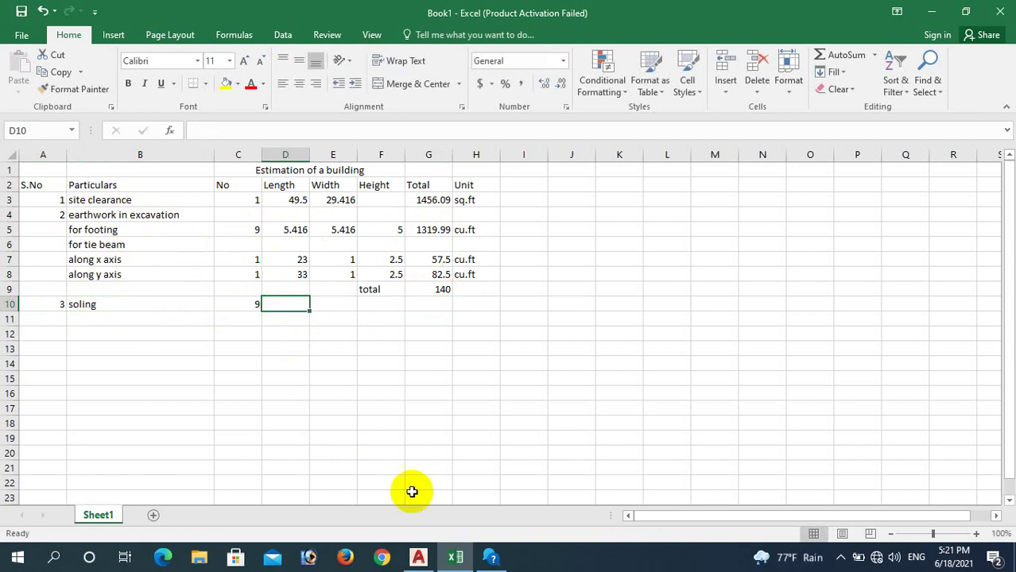
pyautogui.click(418, 557)
pyautogui.scroll(6, 353, 292)
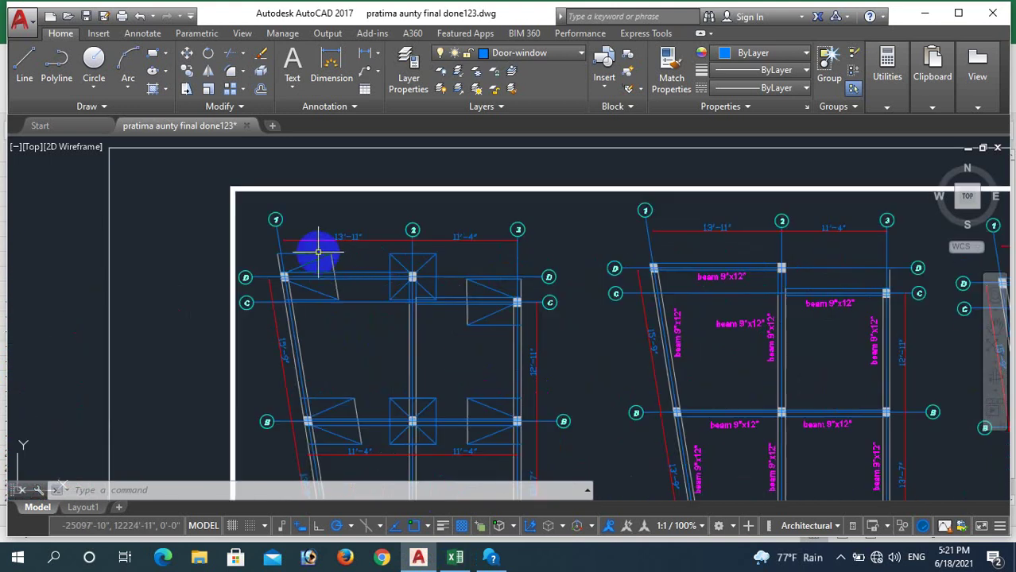
pyautogui.click(454, 557)
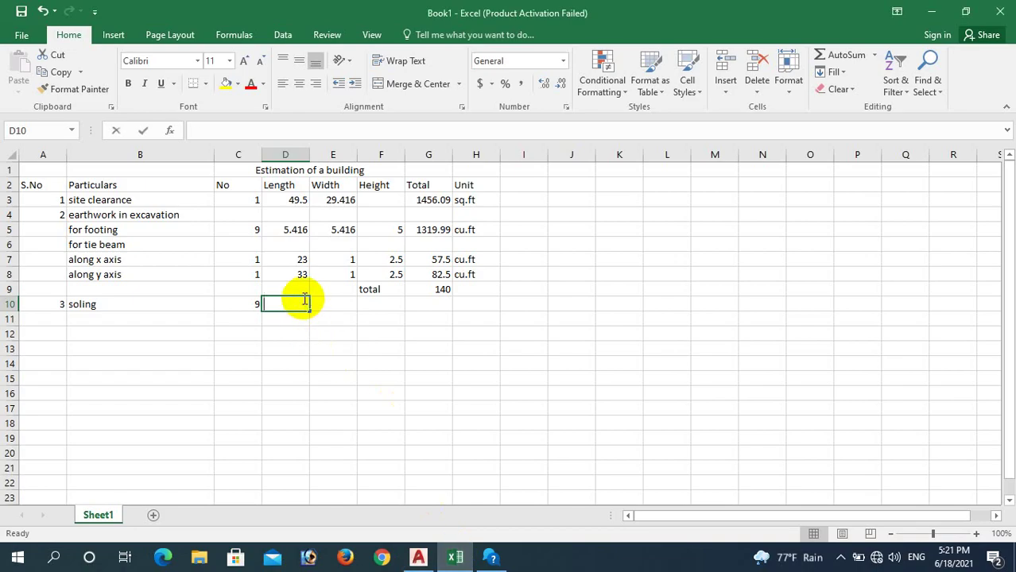
pyautogui.write('5')
pyautogui.click(333, 306)
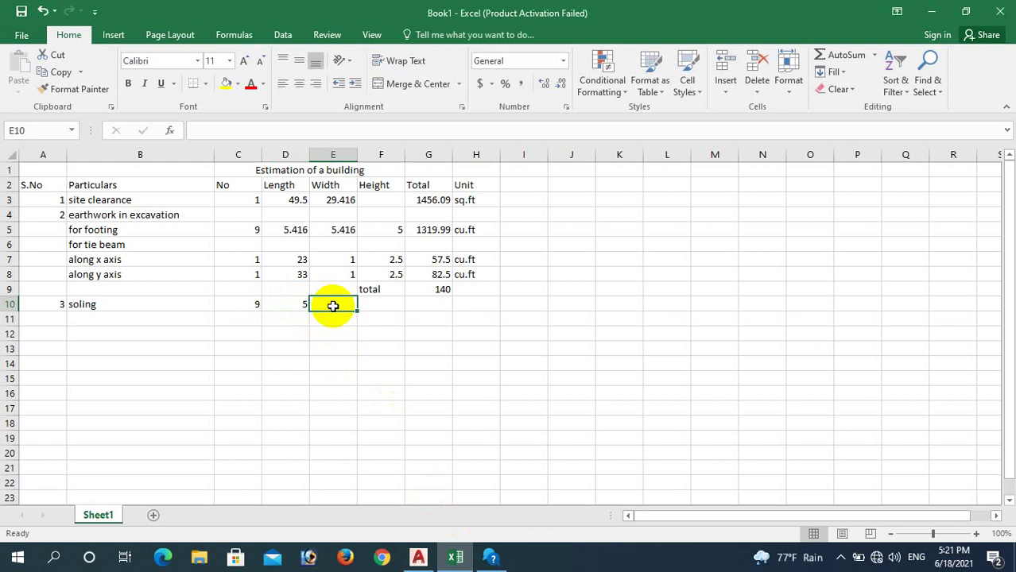
pyautogui.write('5')
pyautogui.click(395, 310)
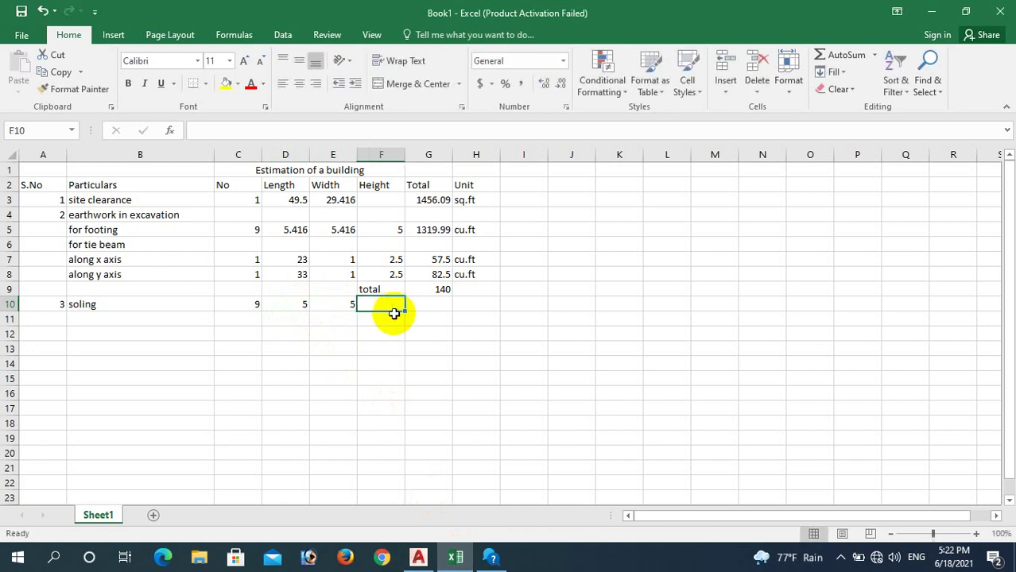
# - Calculate the soling total in G10 as E10*D10*C10 and enter the unit sq.ft in H10
pyautogui.click(443, 303)
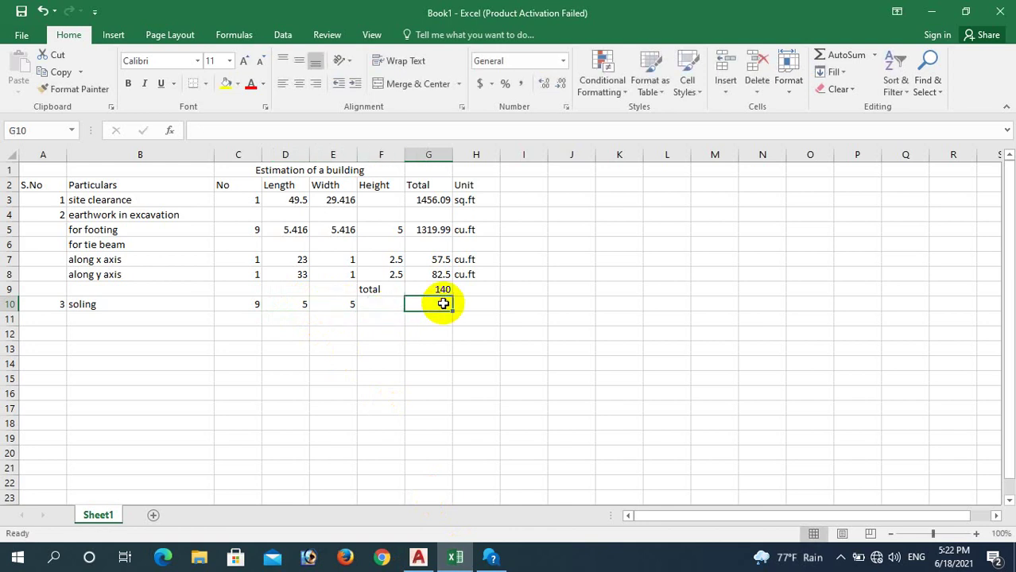
pyautogui.write('=')
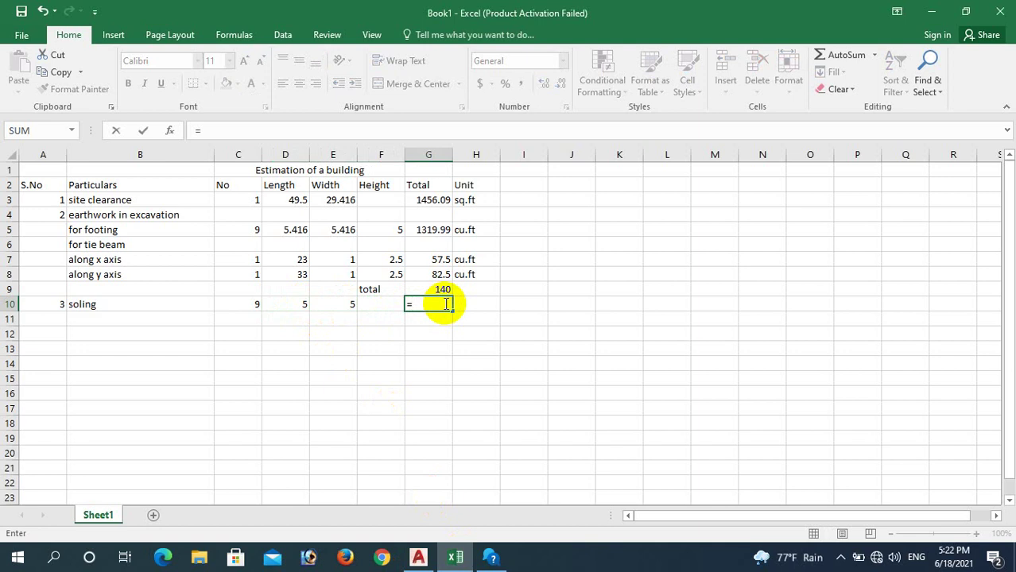
pyautogui.click(346, 307)
pyautogui.write('*')
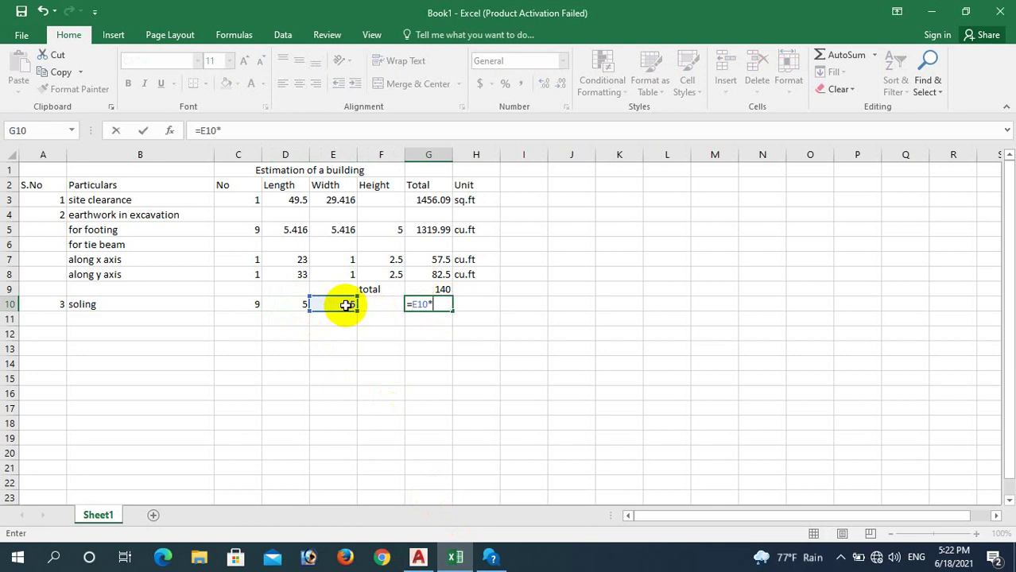
pyautogui.click(291, 305)
pyautogui.write('*')
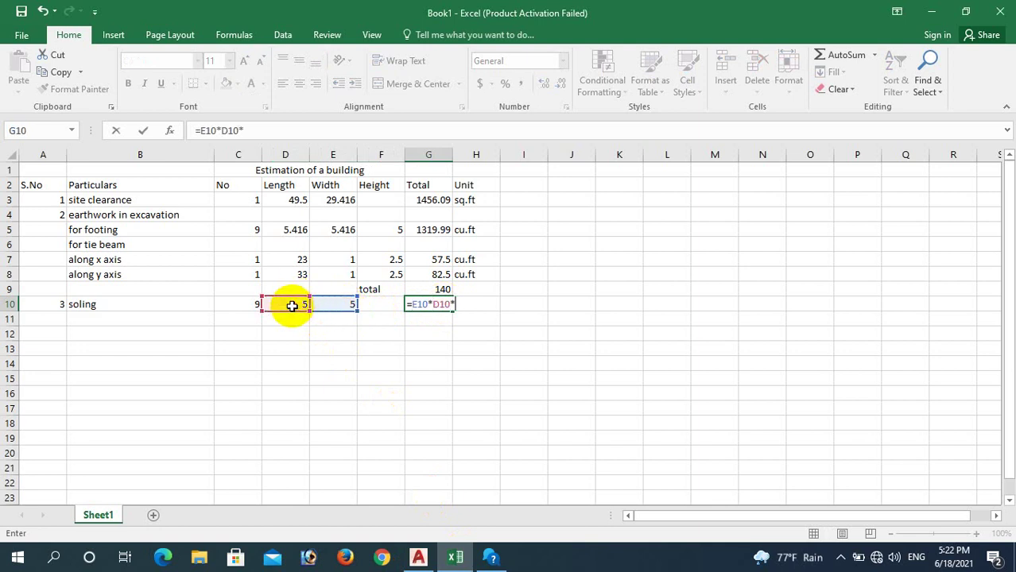
pyautogui.click(250, 304)
pyautogui.press('Return')
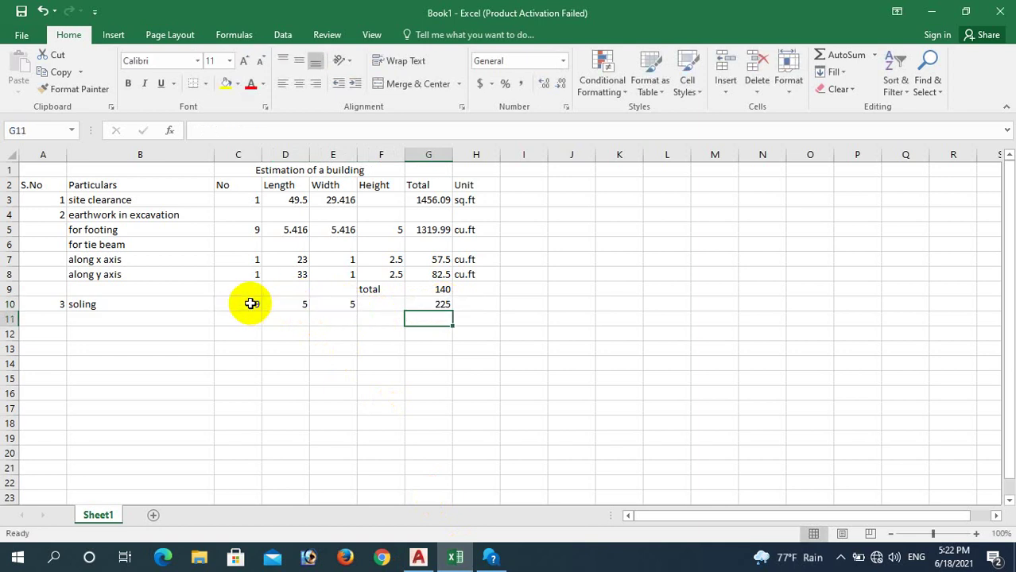
pyautogui.click(488, 303)
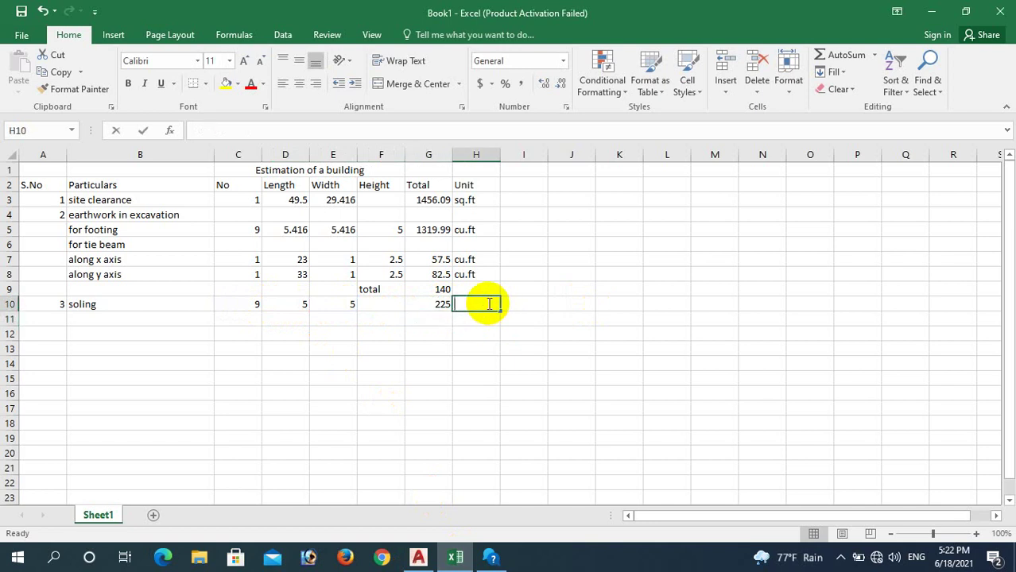
pyautogui.write('sq.ft')
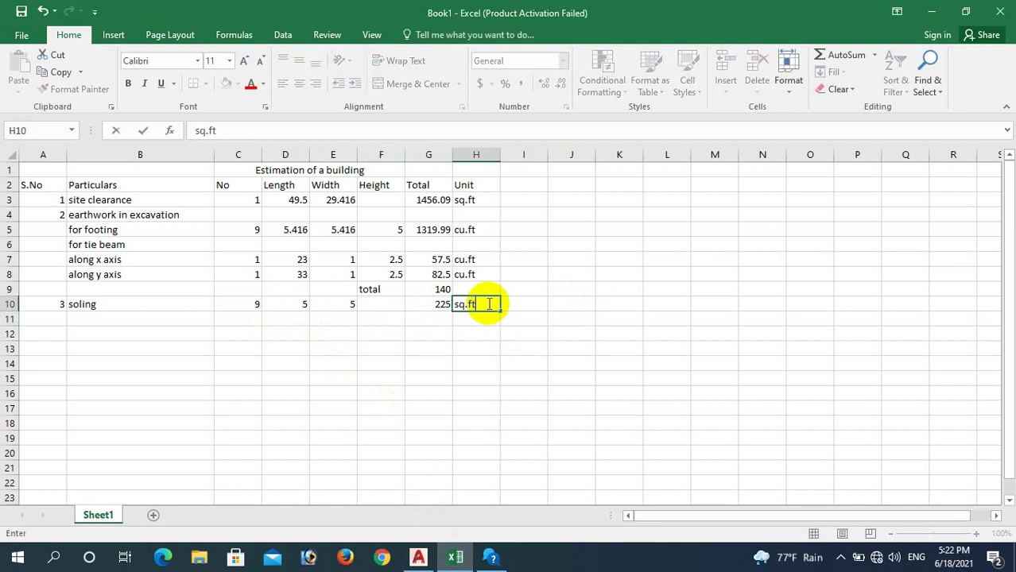
pyautogui.click(626, 290)
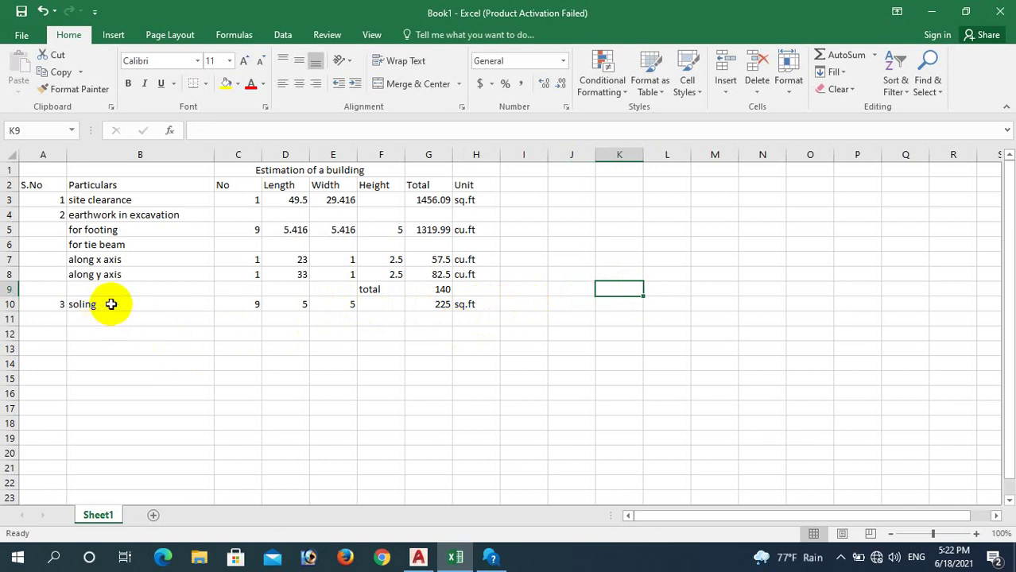
# - Move the soling quantities and unit from C10:H10 down one row to C11:H11
pyautogui.moveTo(245, 304); pyautogui.dragTo(457, 307)
pyautogui.hotkey('ctrl', 'c')
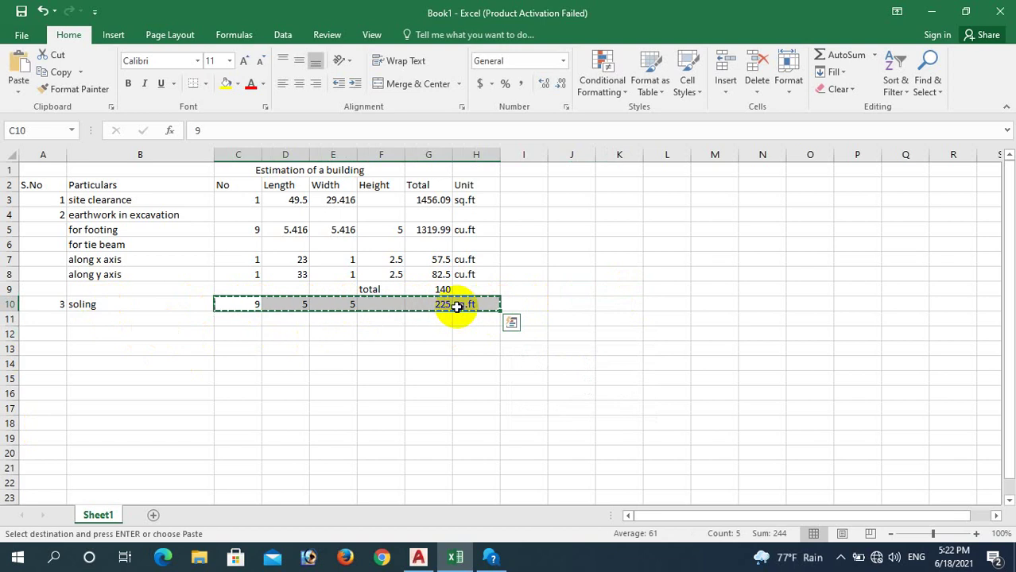
pyautogui.click(234, 320)
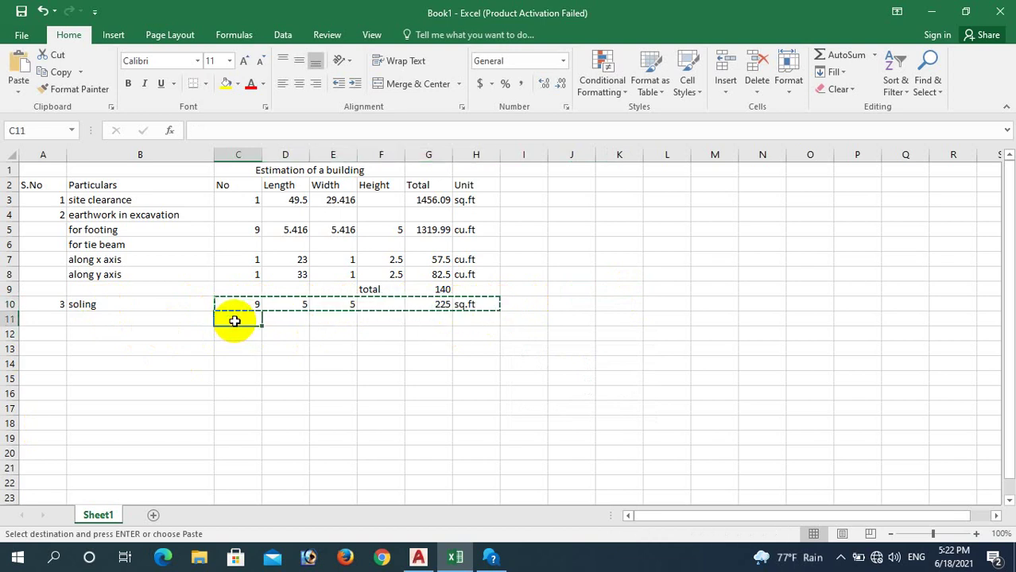
pyautogui.hotkey('ctrl', 'v')
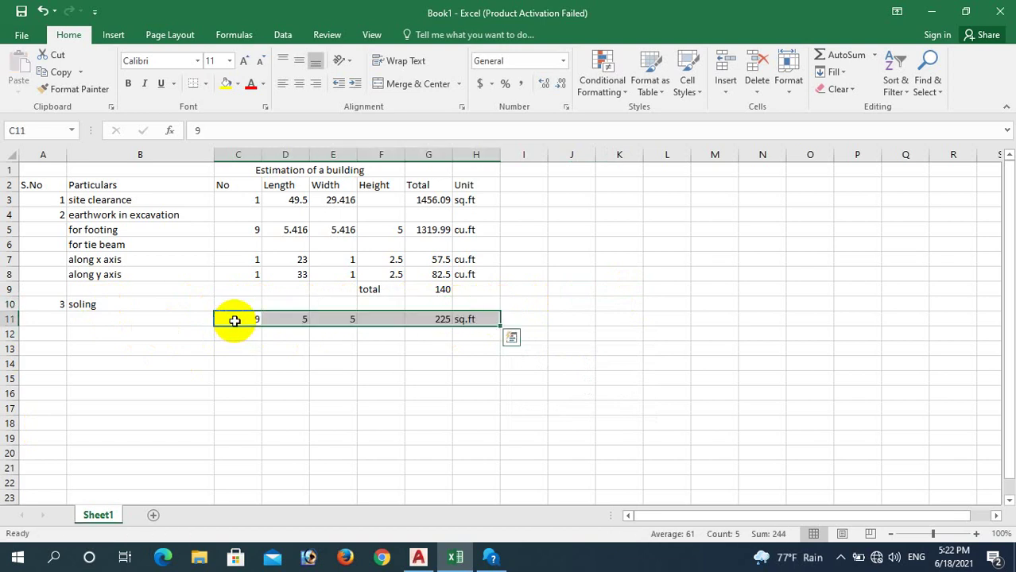
# - Add the soling sub-item labels in footing in B11 and along tie beam in B12
pyautogui.click(134, 321)
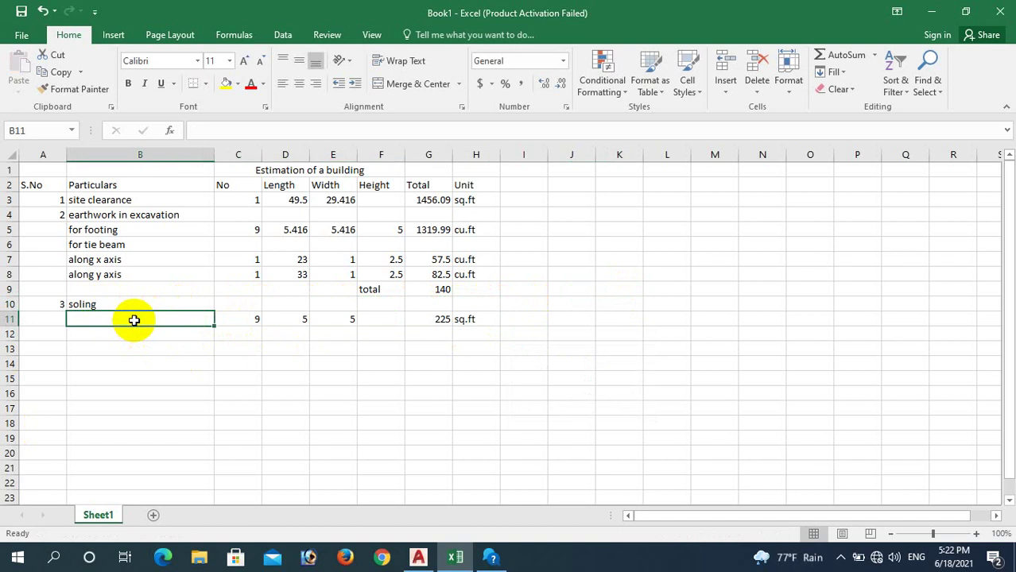
pyautogui.write('in footin')
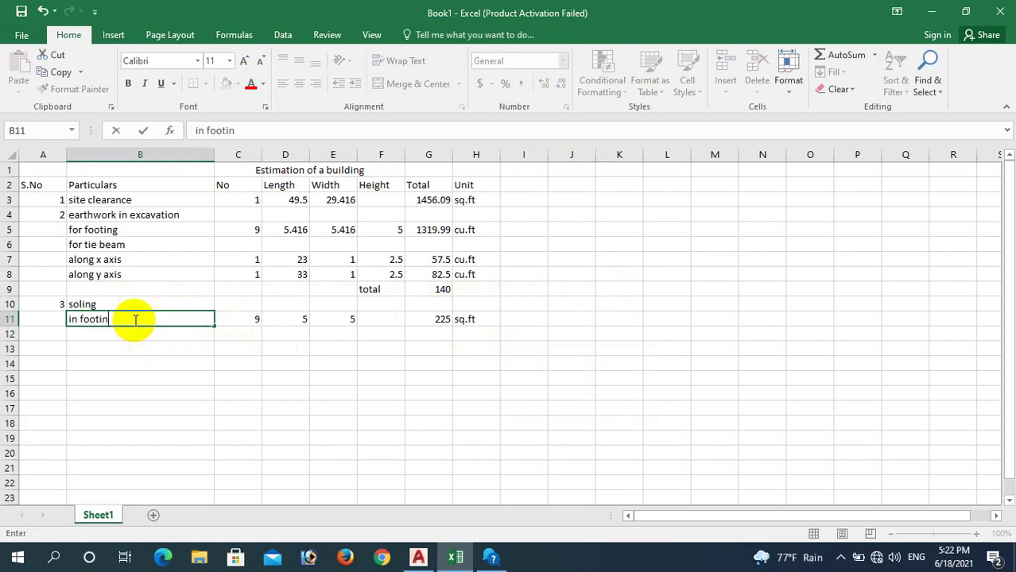
pyautogui.write('g')
pyautogui.click(132, 333)
pyautogui.write('along tie bea')
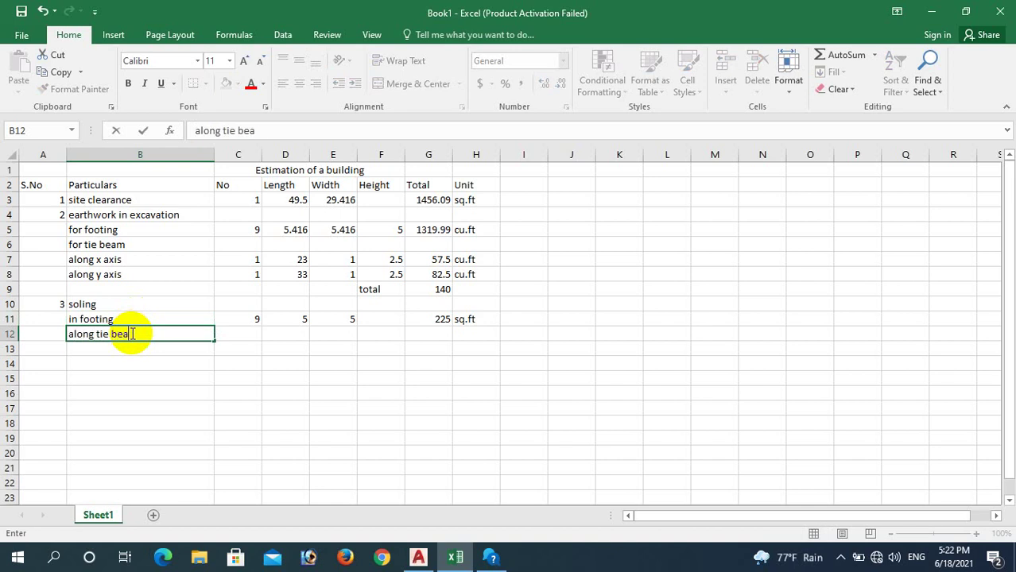
pyautogui.write('m')
pyautogui.click(240, 332)
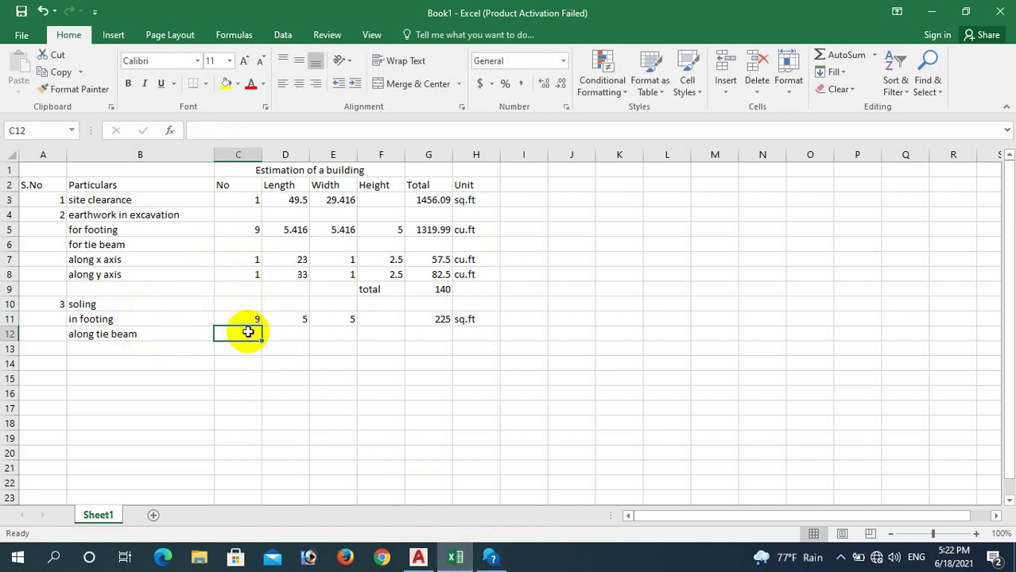
pyautogui.write('1')
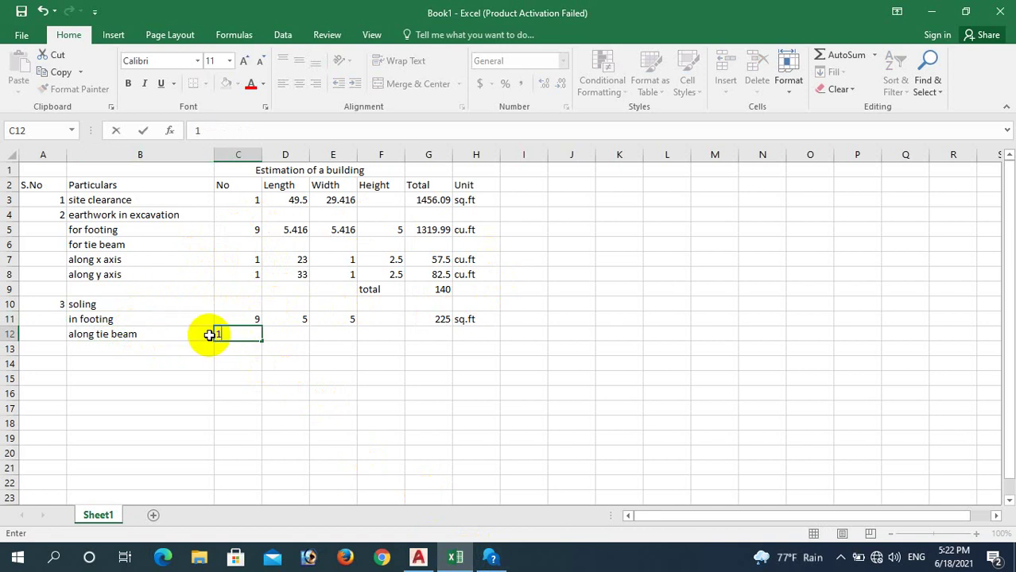
pyautogui.press('Escape')
pyautogui.click(256, 408)
# - Copy the tie beam x-axis and y-axis excavation rows B7:H8 to the soling section starting at B13
pyautogui.click(103, 263)
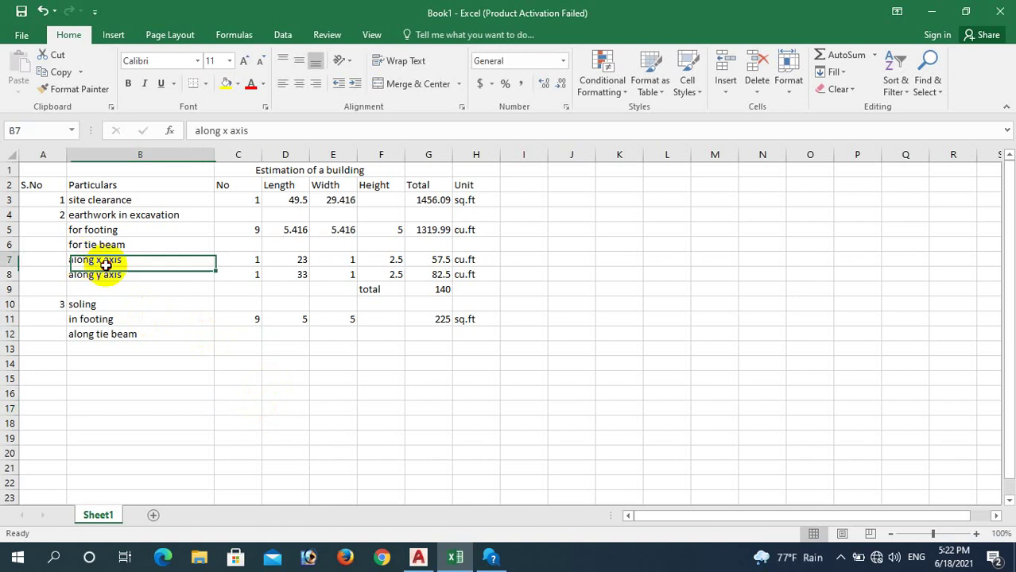
pyautogui.moveTo(106, 264); pyautogui.dragTo(464, 278)
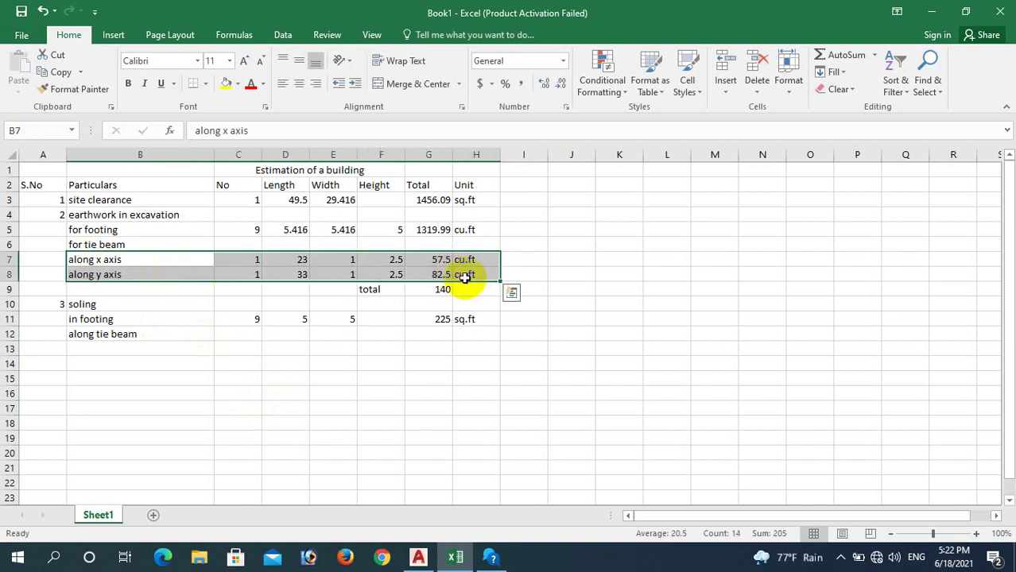
pyautogui.hotkey('ctrl', 'c')
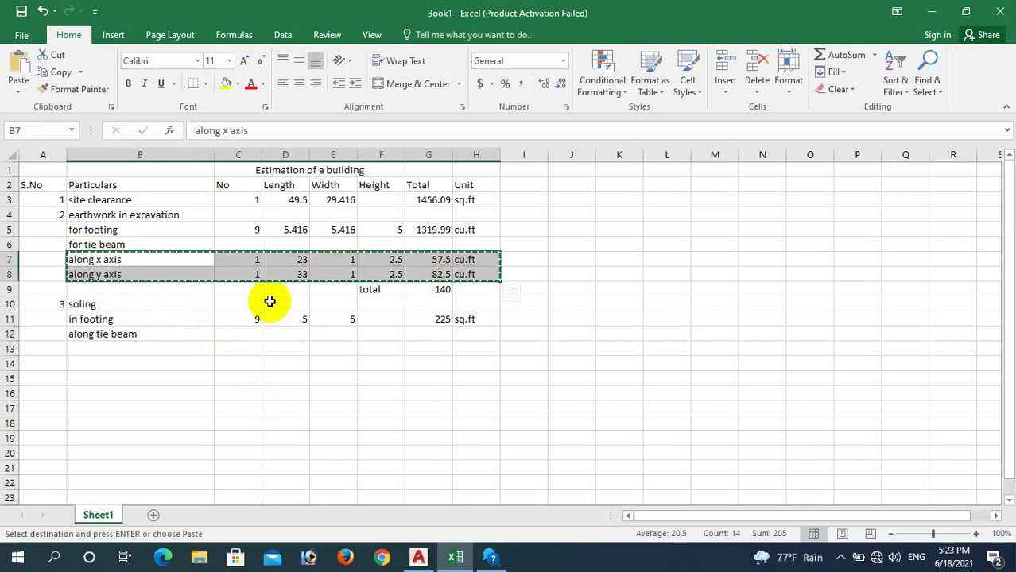
pyautogui.click(129, 348)
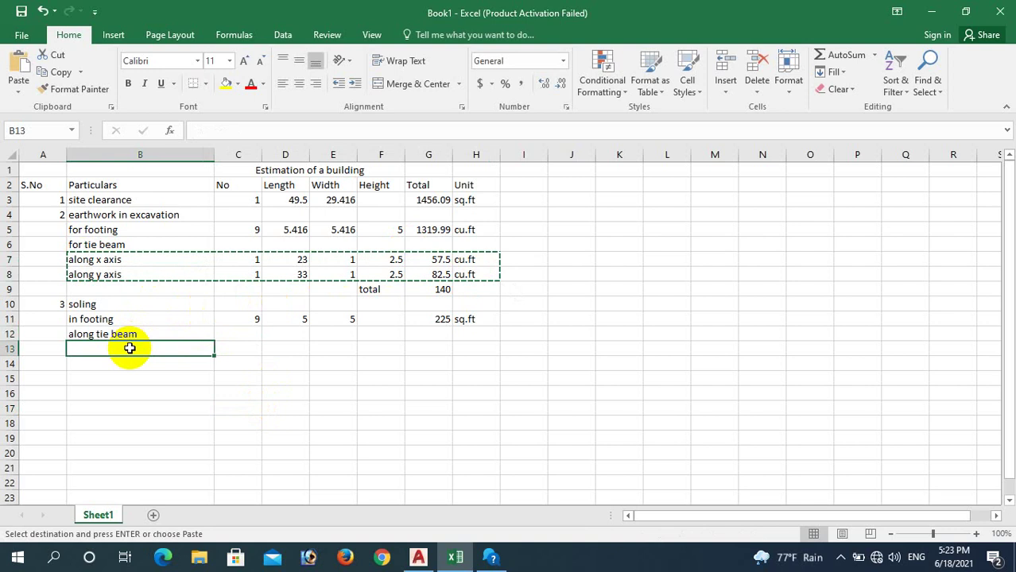
pyautogui.hotkey('ctrl', 'v')
pyautogui.click(334, 423)
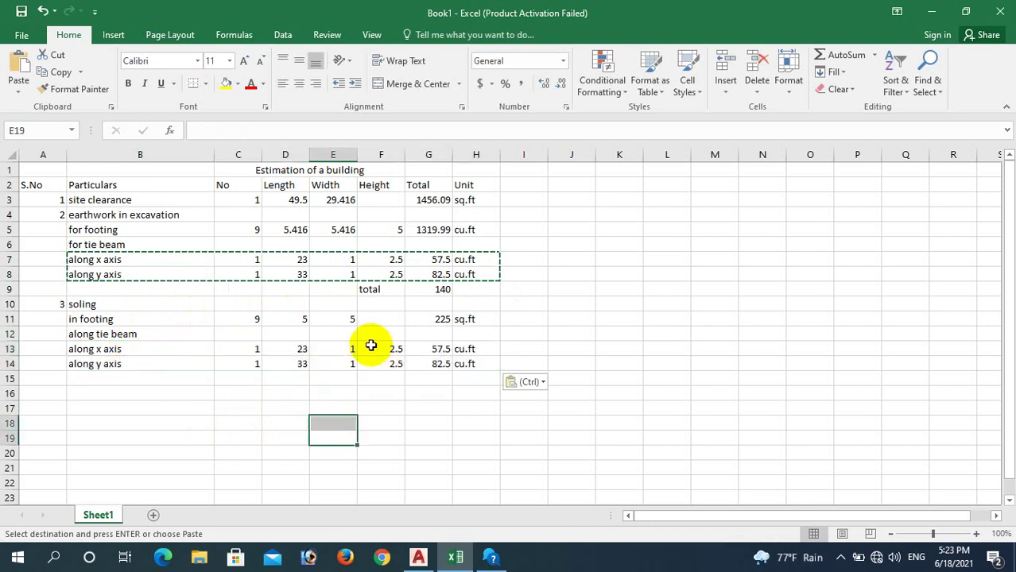
# - Clear the copied heights in F13:F14 and the copied units in H13:H14
pyautogui.moveTo(373, 348); pyautogui.dragTo(382, 362)
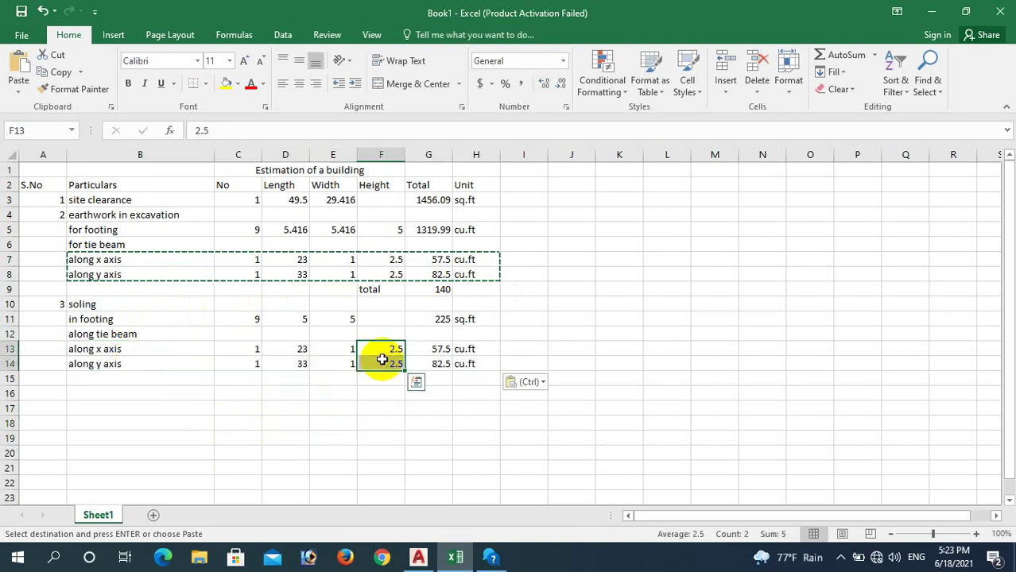
pyautogui.press('Delete')
pyautogui.moveTo(461, 351); pyautogui.dragTo(470, 366)
pyautogui.press('Delete')
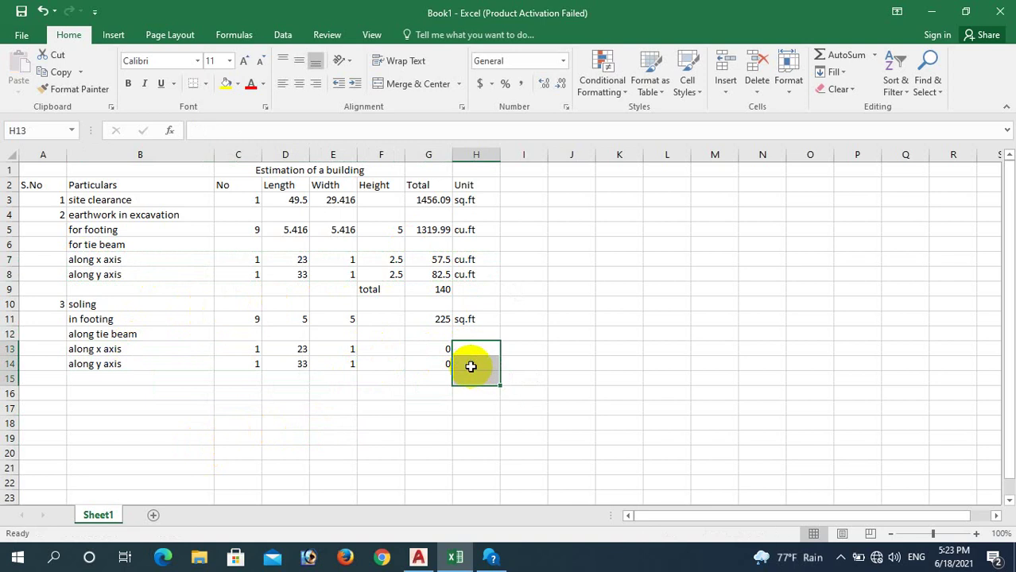
# - Copy the sq.ft unit from H11 into H13 and H14 for the tie beam soling rows
pyautogui.click(483, 319)
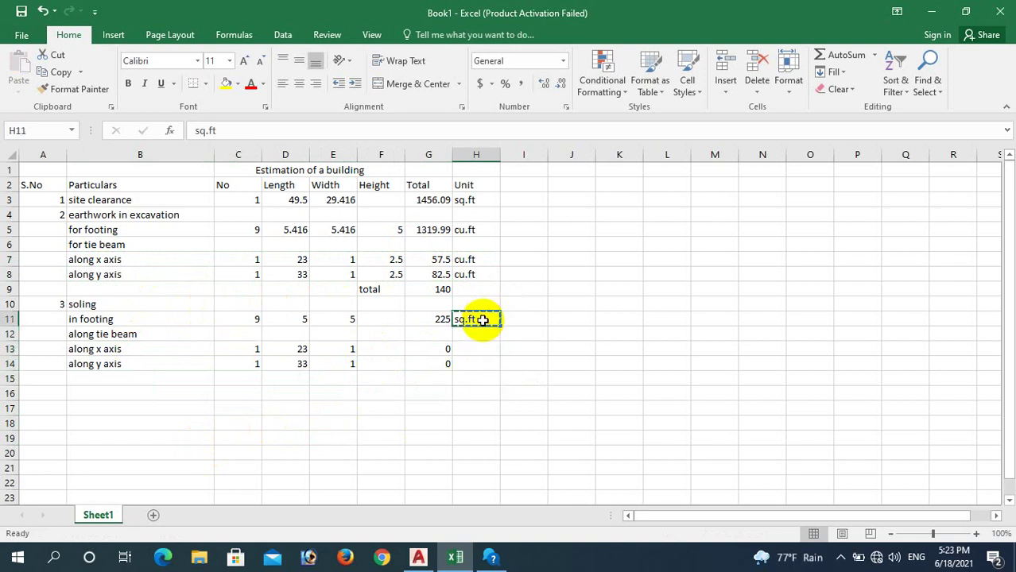
pyautogui.hotkey('ctrl', 'c')
pyautogui.click(469, 347)
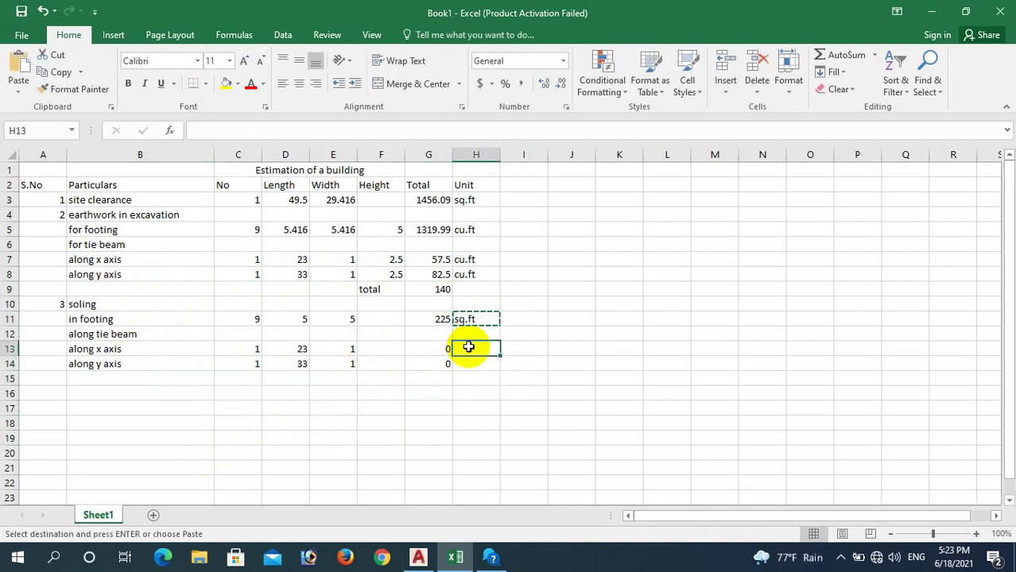
pyautogui.hotkey('ctrl', 'v')
pyautogui.click(473, 363)
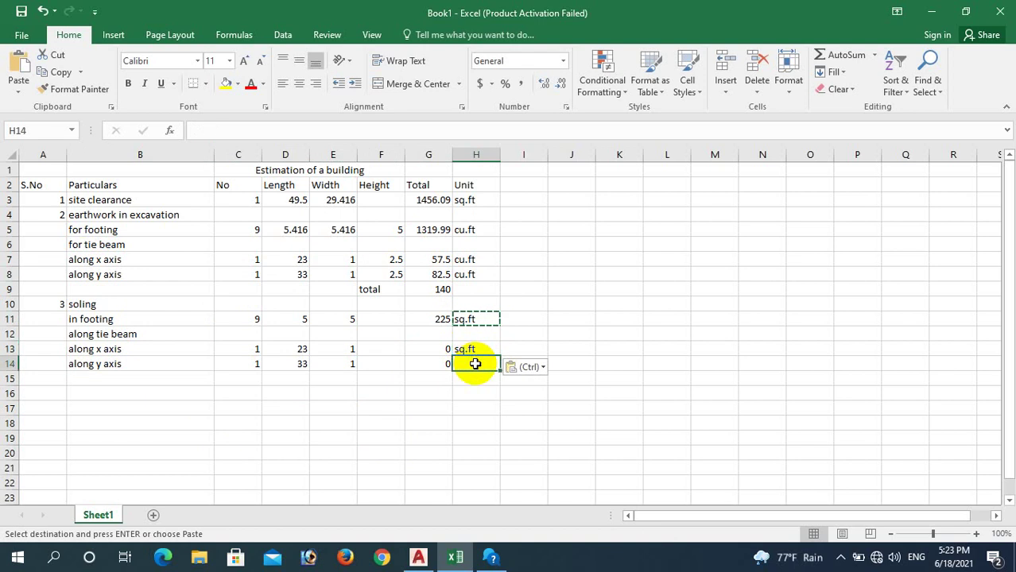
pyautogui.hotkey('ctrl', 'v')
pyautogui.click(586, 335)
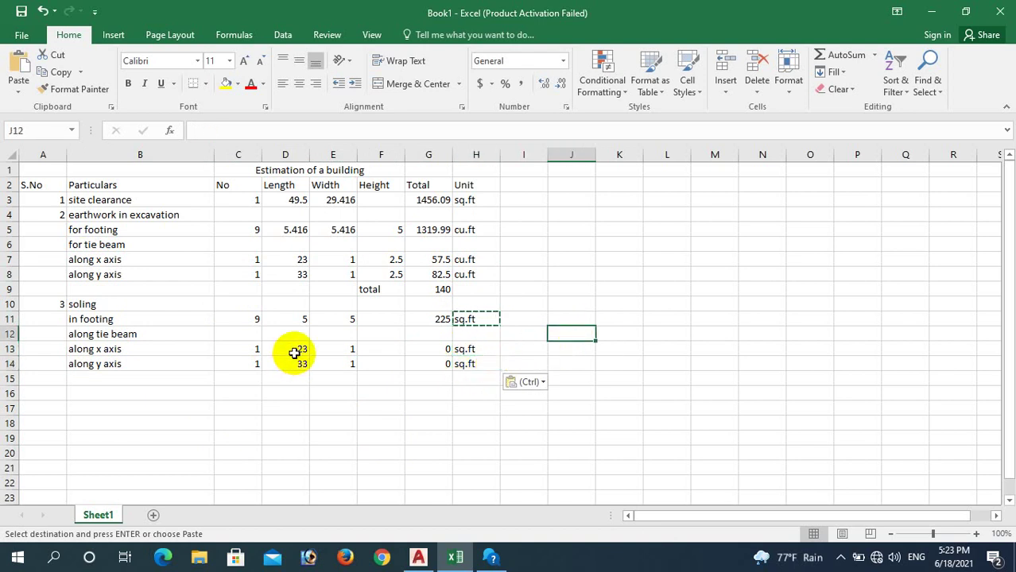
# - Set the tie beam soling width to 0.75 in E13 and E14
pyautogui.click(284, 351)
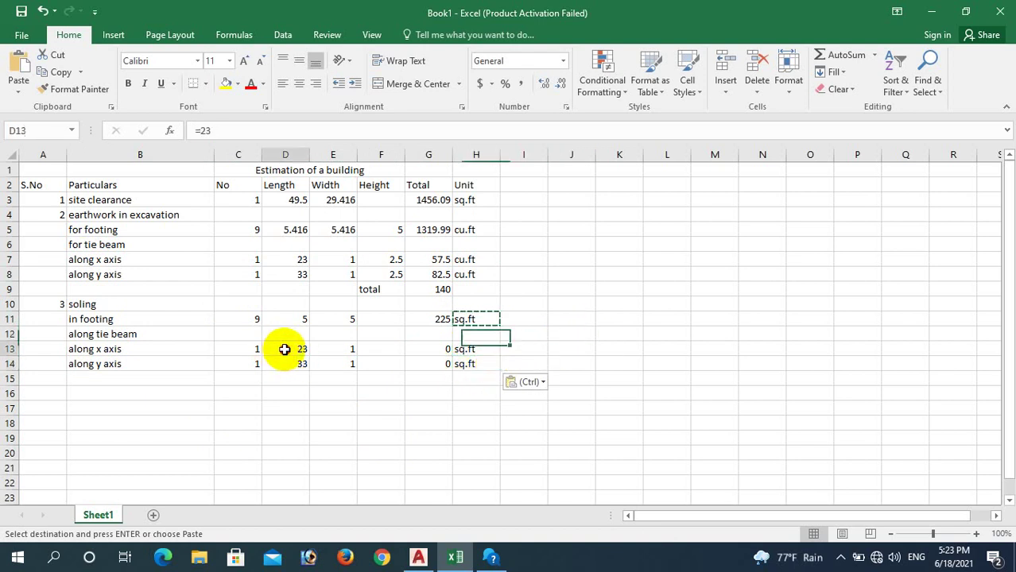
pyautogui.click(297, 364)
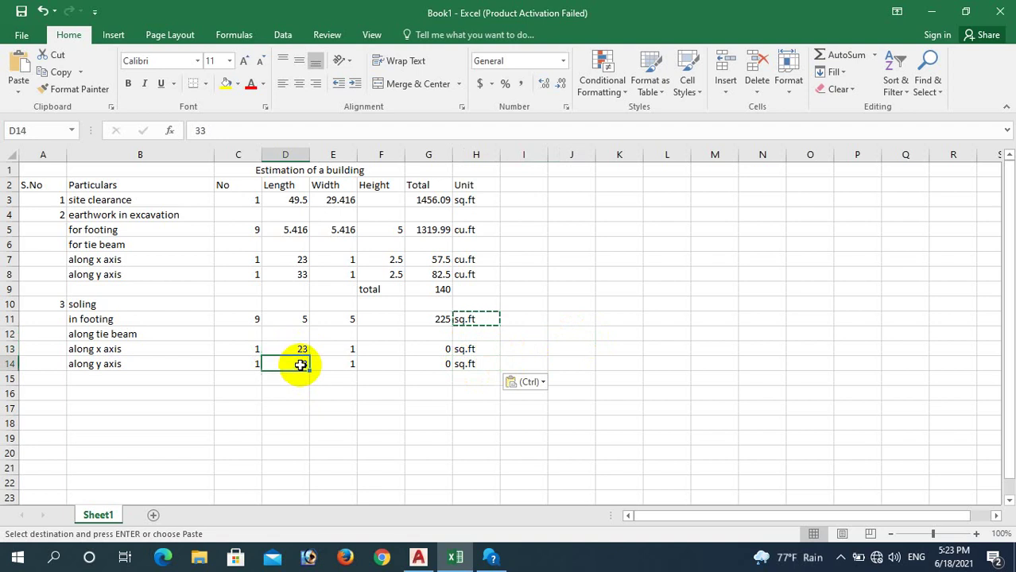
pyautogui.click(339, 351)
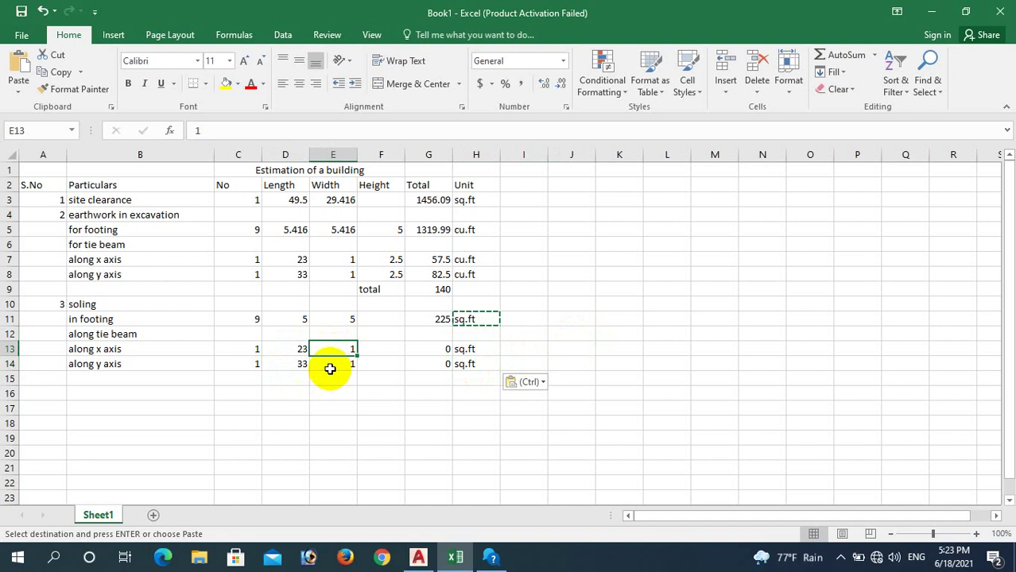
pyautogui.write('1')
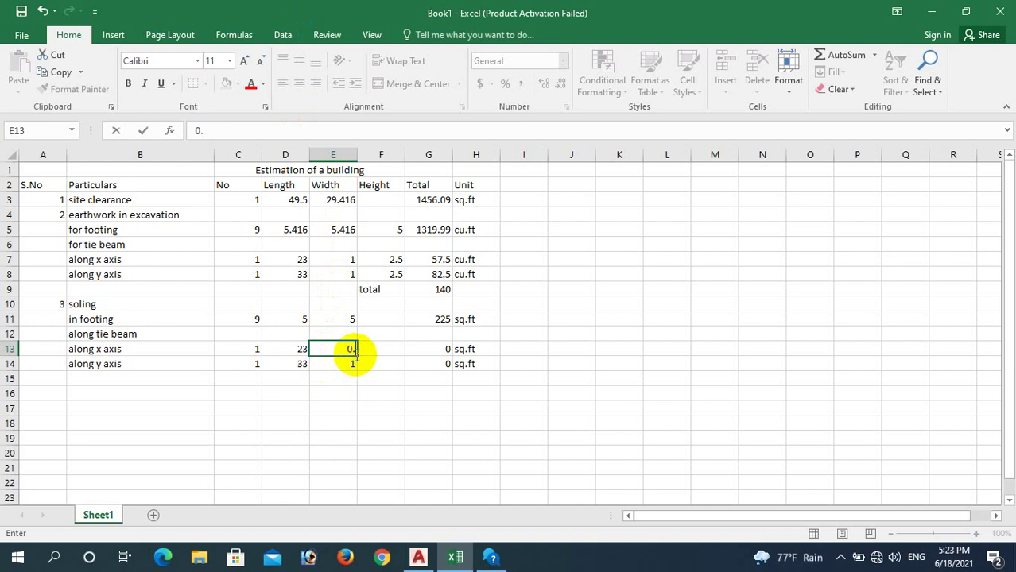
pyautogui.click(337, 363)
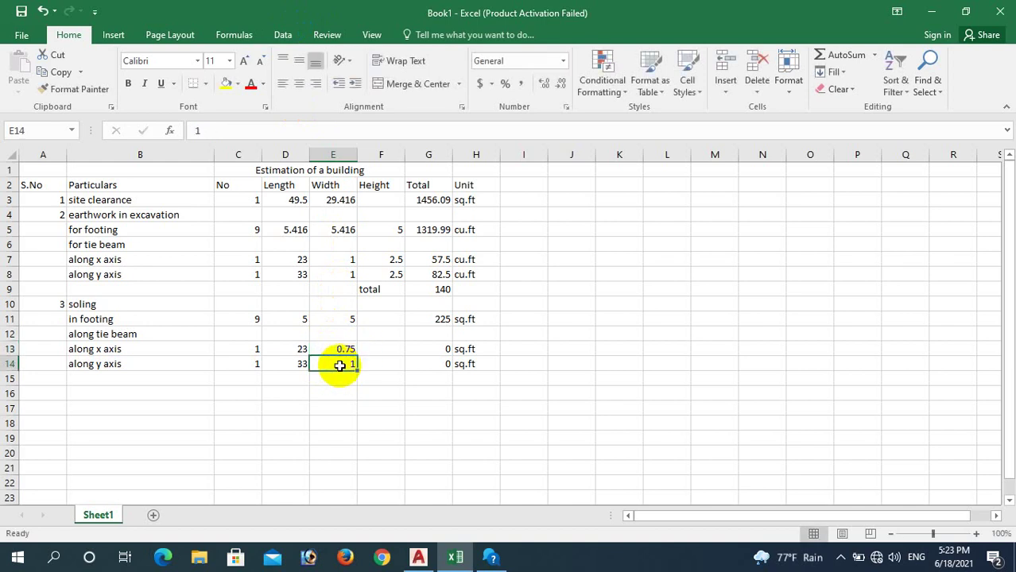
pyautogui.write('0.75')
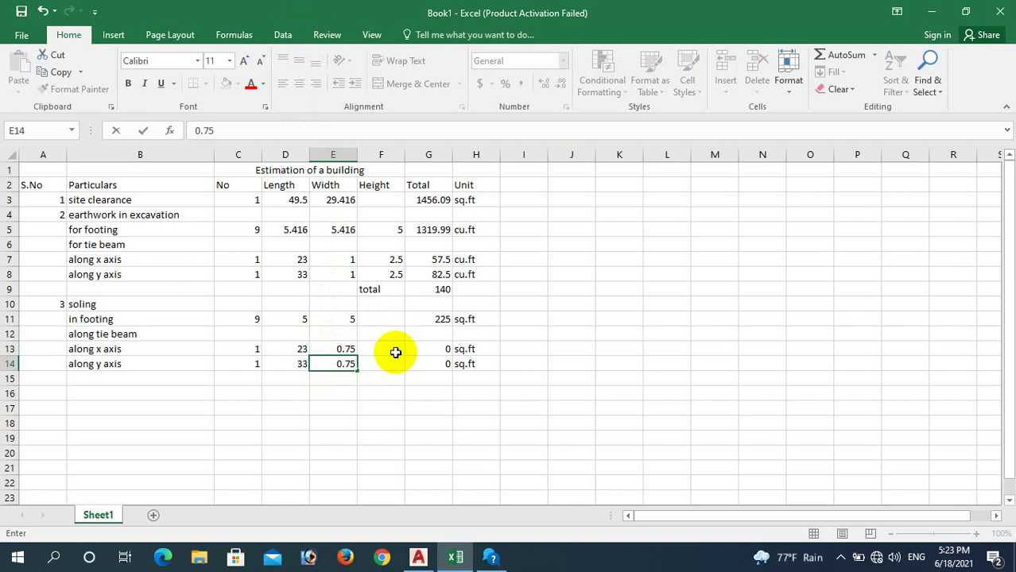
pyautogui.click(393, 350)
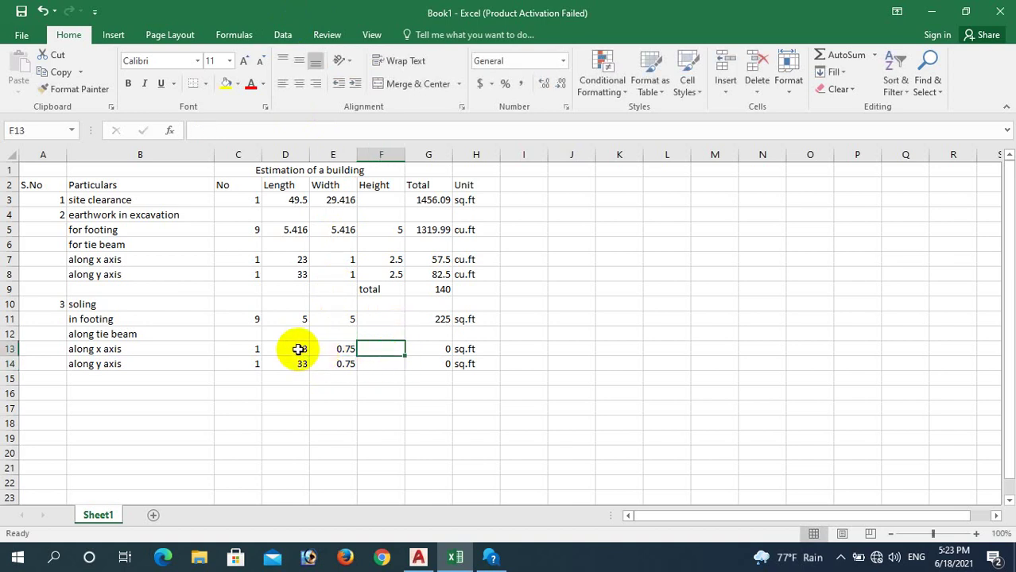
# - Calculate the x-axis soling total in G13 as ROUND(D13*E13,2) and fill the formula down to G14
pyautogui.click(439, 350)
pyautogui.write('=')
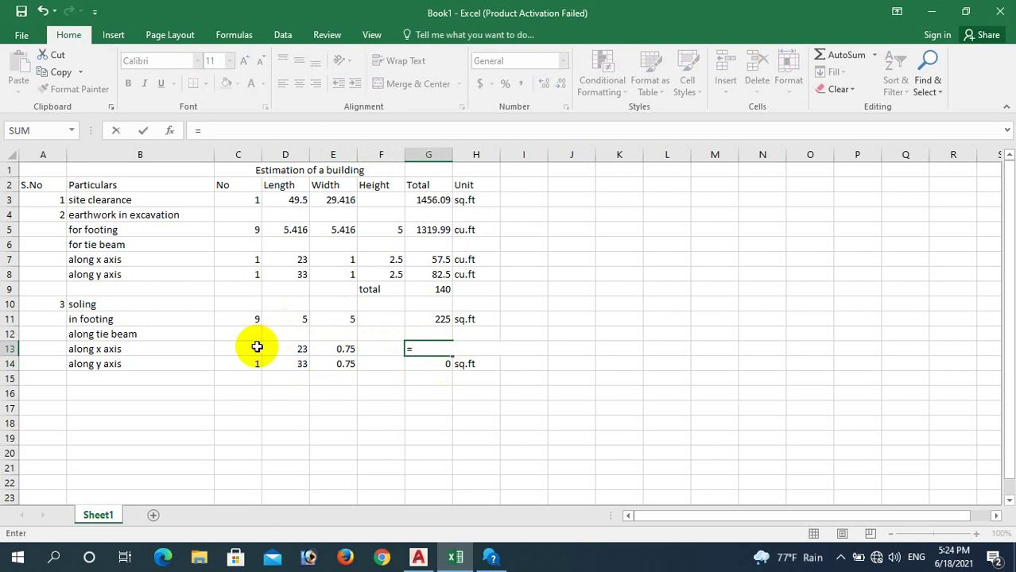
pyautogui.write('round')
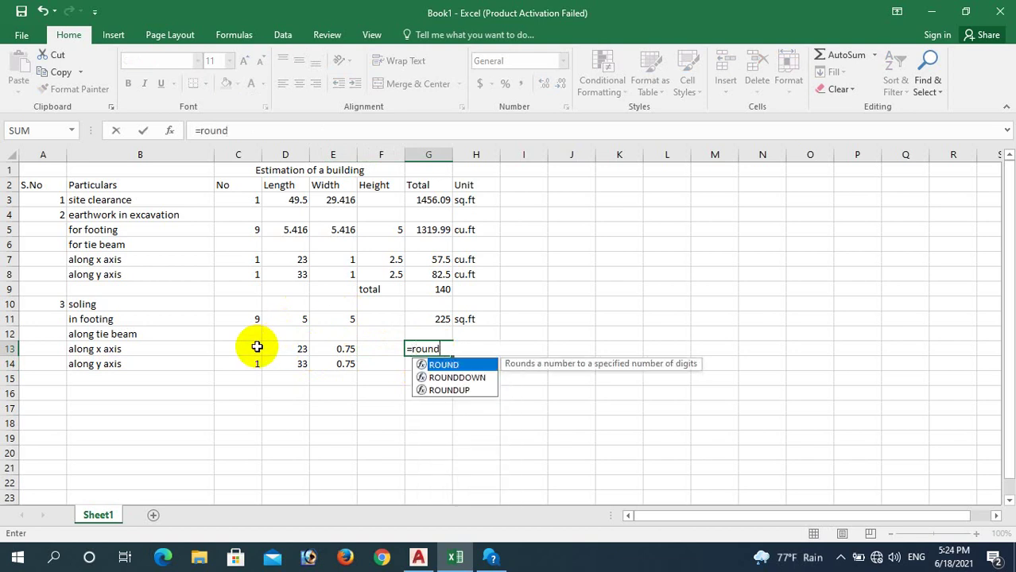
pyautogui.write('(')
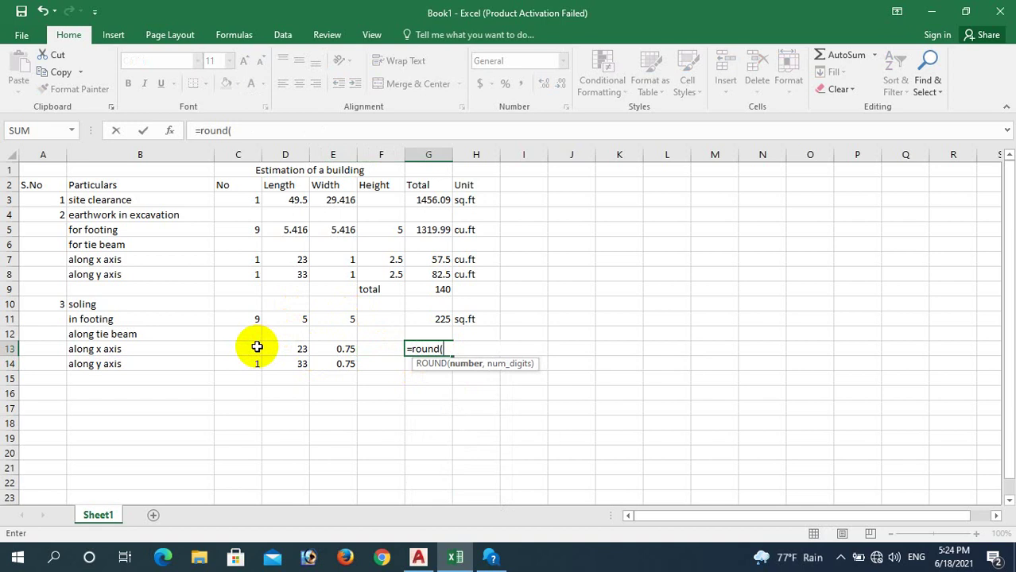
pyautogui.click(287, 348)
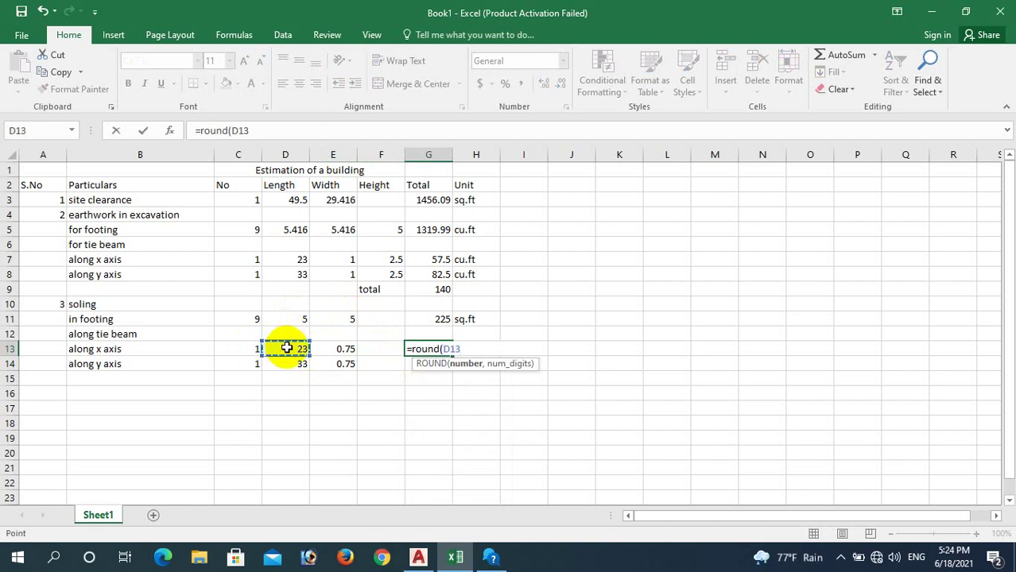
pyautogui.write('*')
pyautogui.click(337, 348)
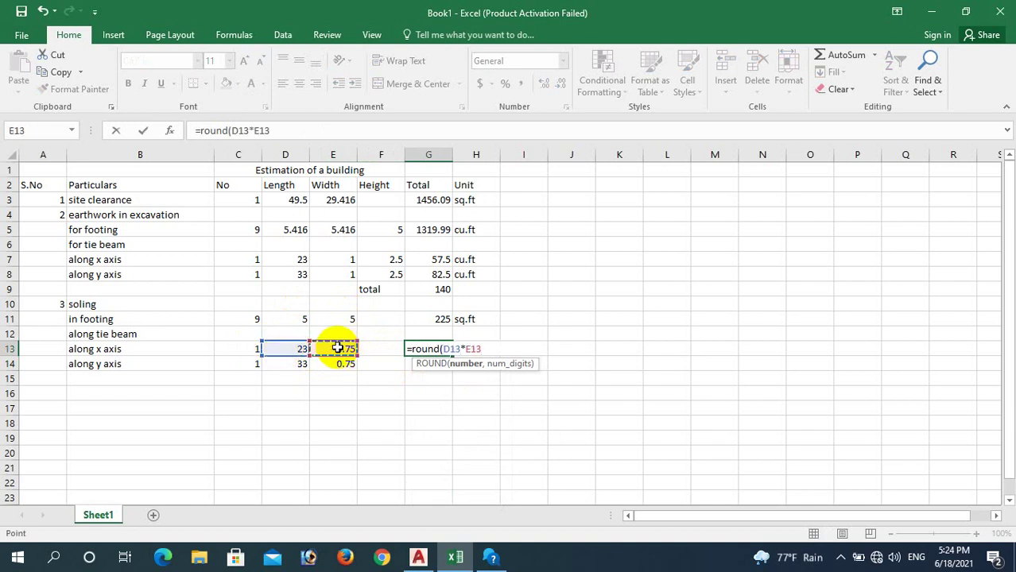
pyautogui.write(',2')
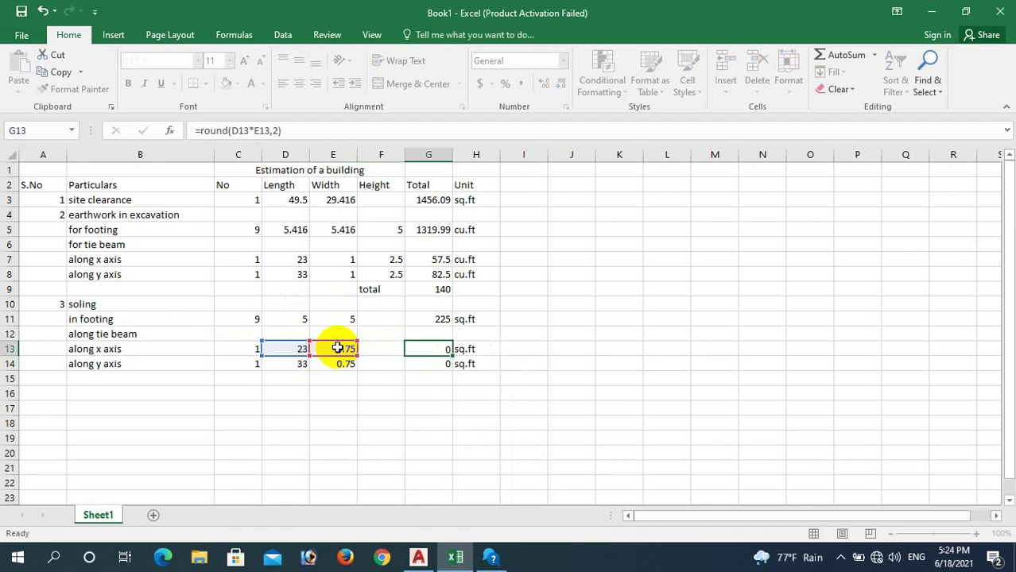
pyautogui.press('Return')
pyautogui.click(432, 349)
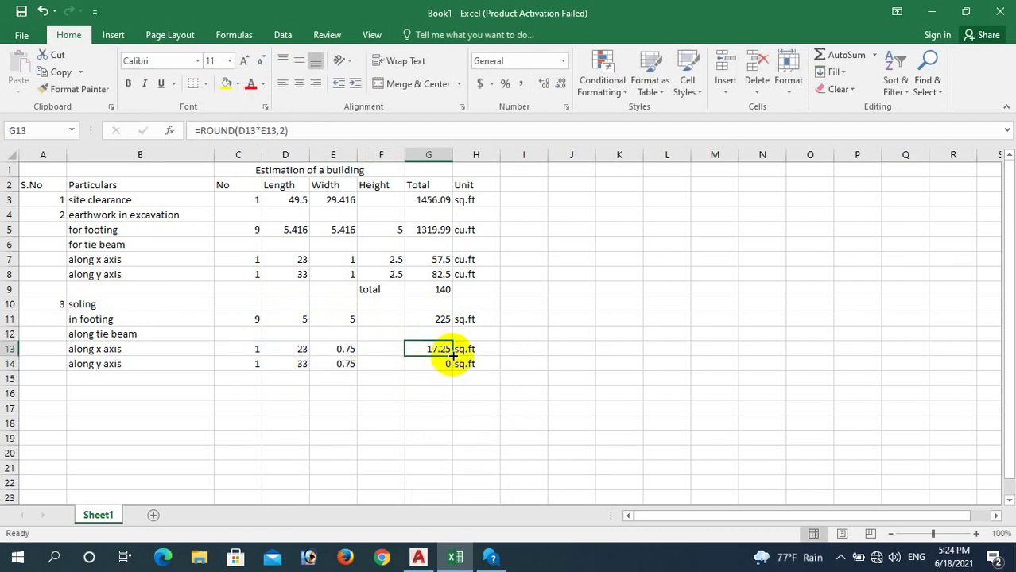
pyautogui.moveTo(452, 356); pyautogui.dragTo(459, 365)
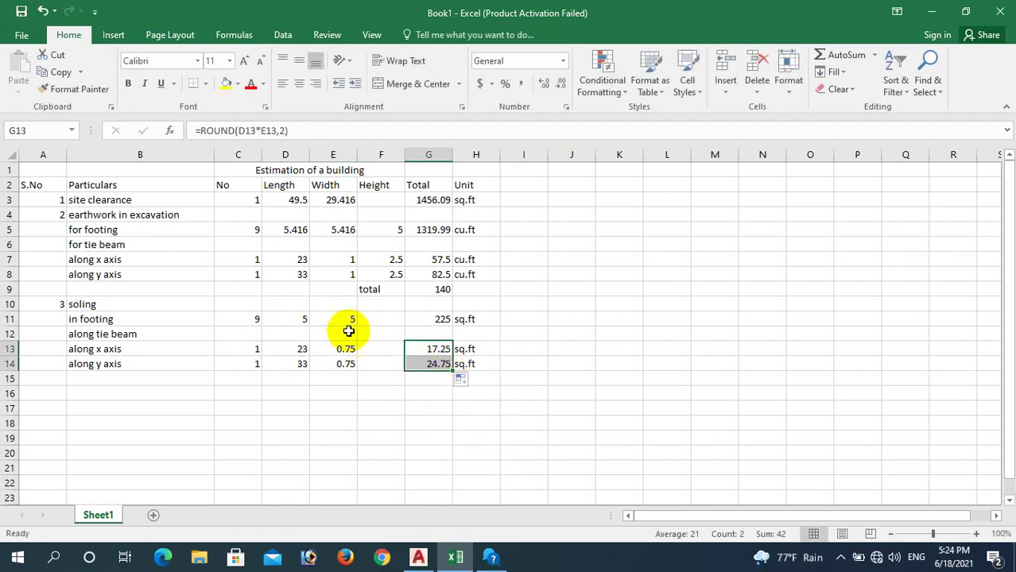
# - Check the foundation and lower tie beam plan in AutoCAD, and in Excel add item 4, P.C.C(1:3:6), in A16 and B16
pyautogui.click(427, 563)
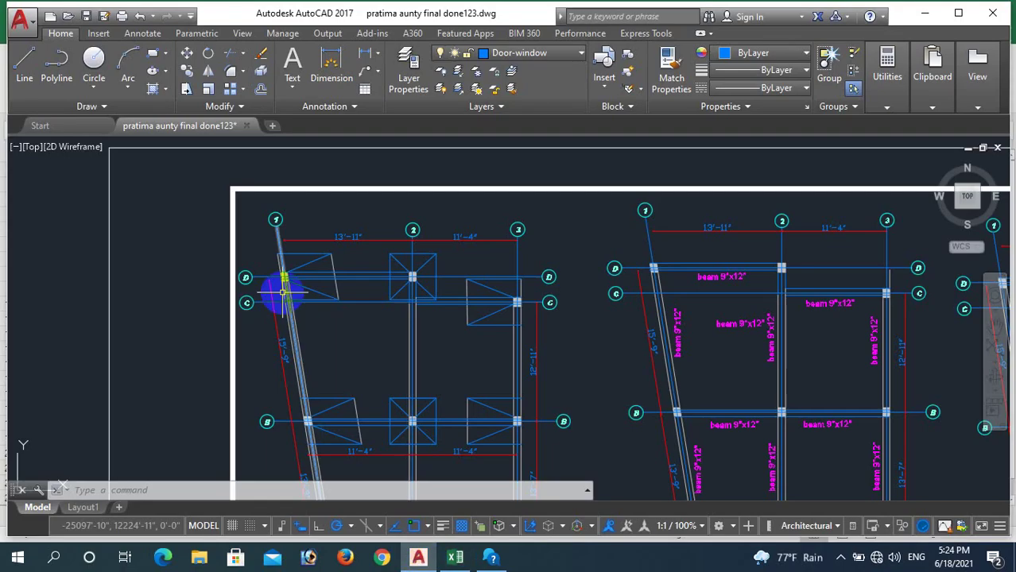
pyautogui.scroll(-3, 318, 278)
pyautogui.scroll(5, 266, 230)
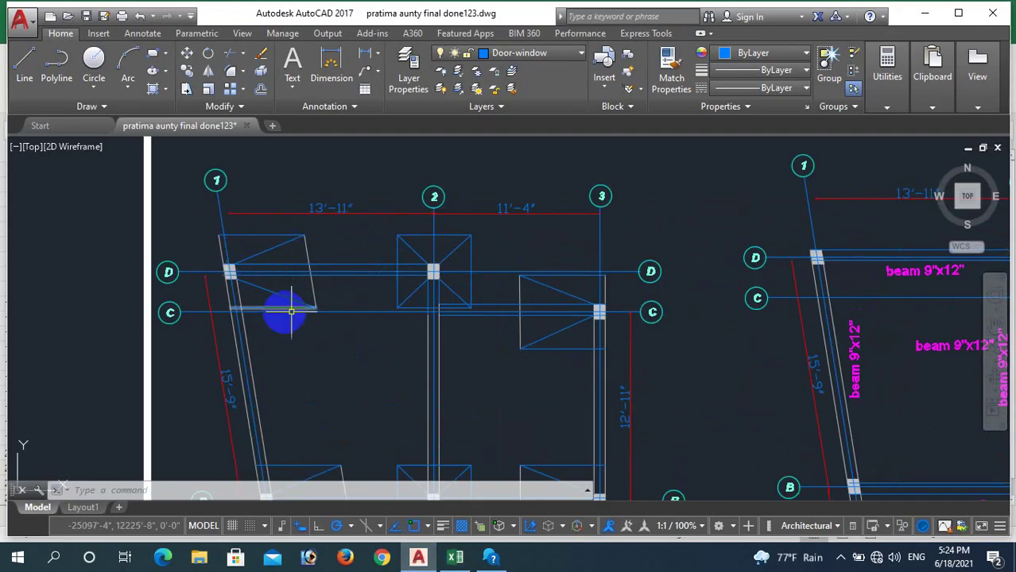
pyautogui.scroll(-4, 274, 238)
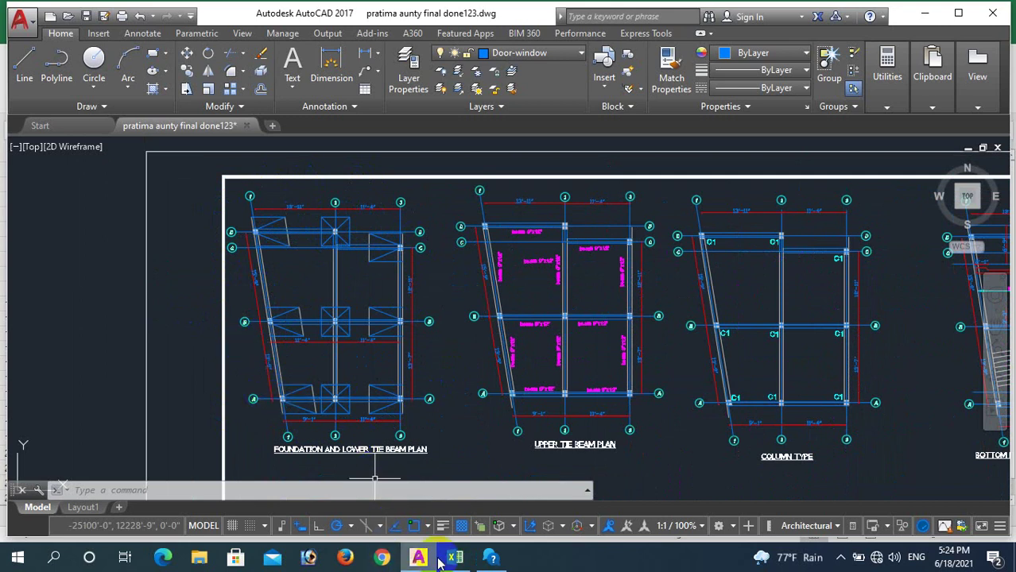
pyautogui.click(424, 501)
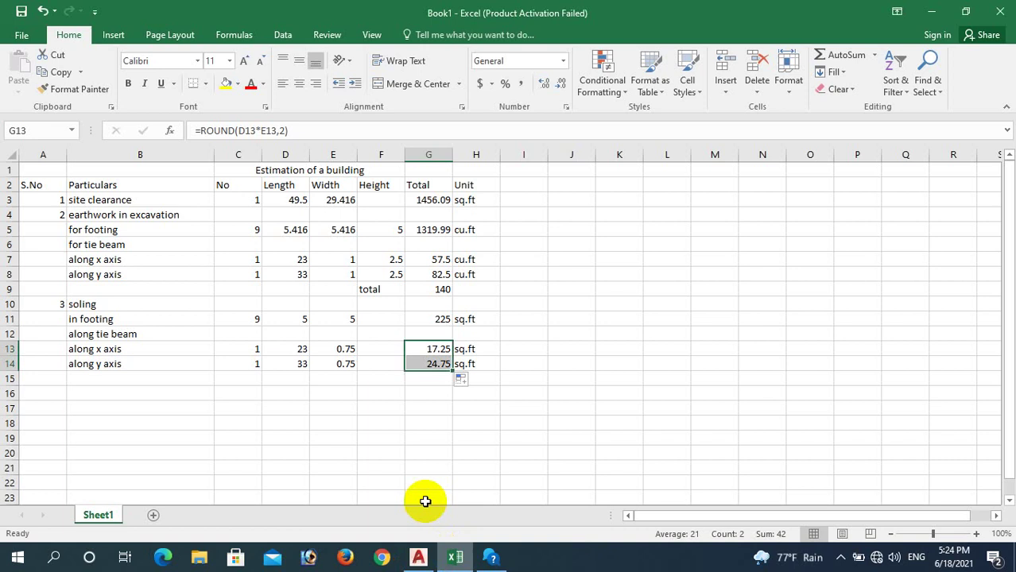
pyautogui.click(62, 393)
pyautogui.write('4')
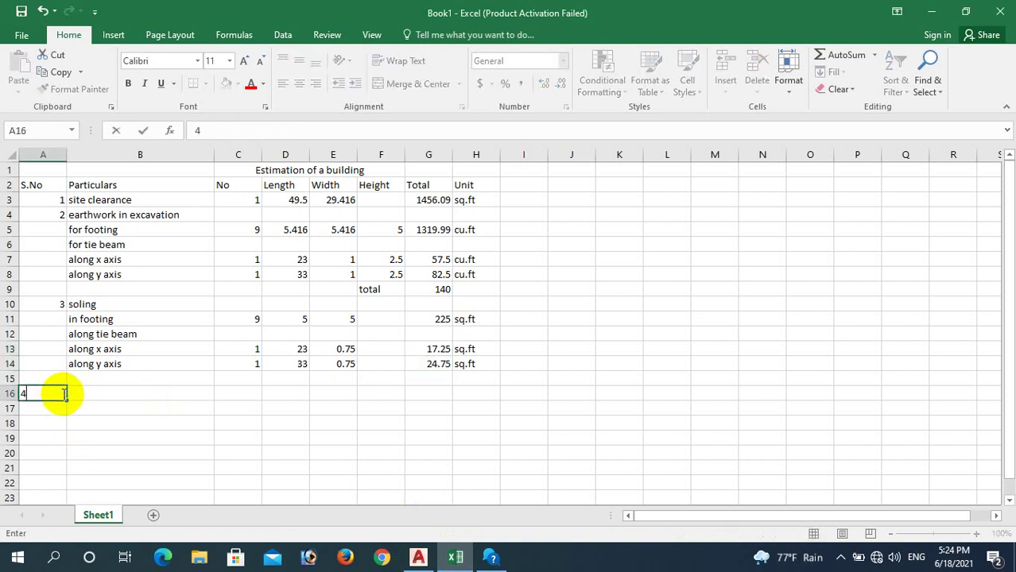
pyautogui.click(87, 395)
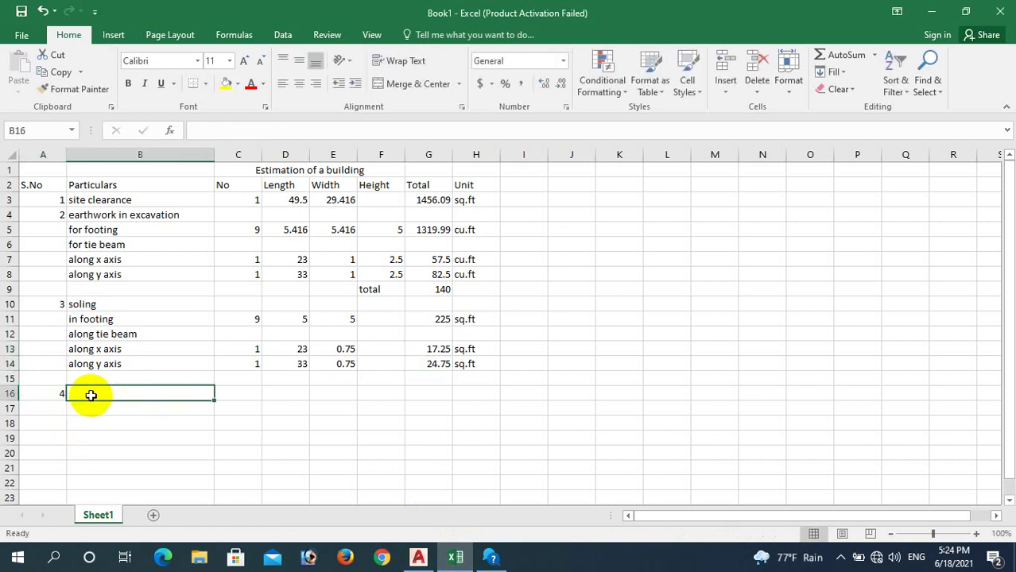
pyautogui.write('P.C.C(1:3:6')
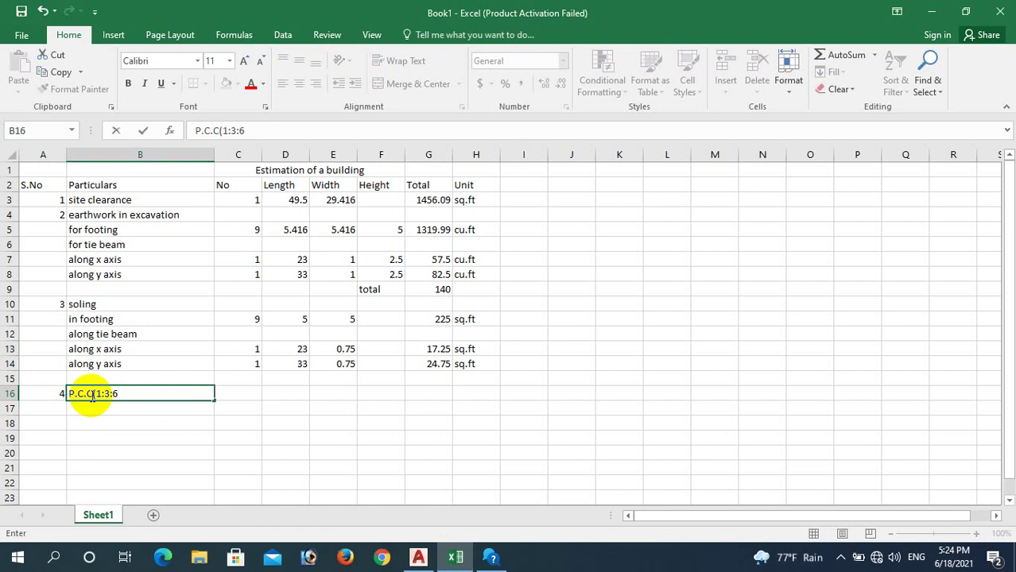
pyautogui.click(107, 407)
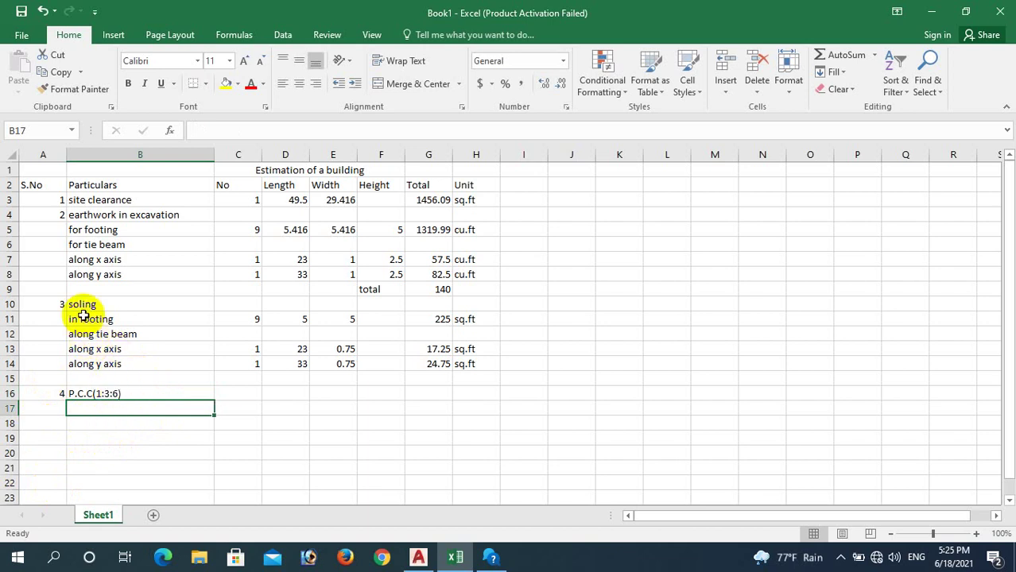
# - Copy the soling rows B11:H14 into the P.C.C(1:3:6) item starting at B17
pyautogui.moveTo(82, 317); pyautogui.dragTo(470, 363)
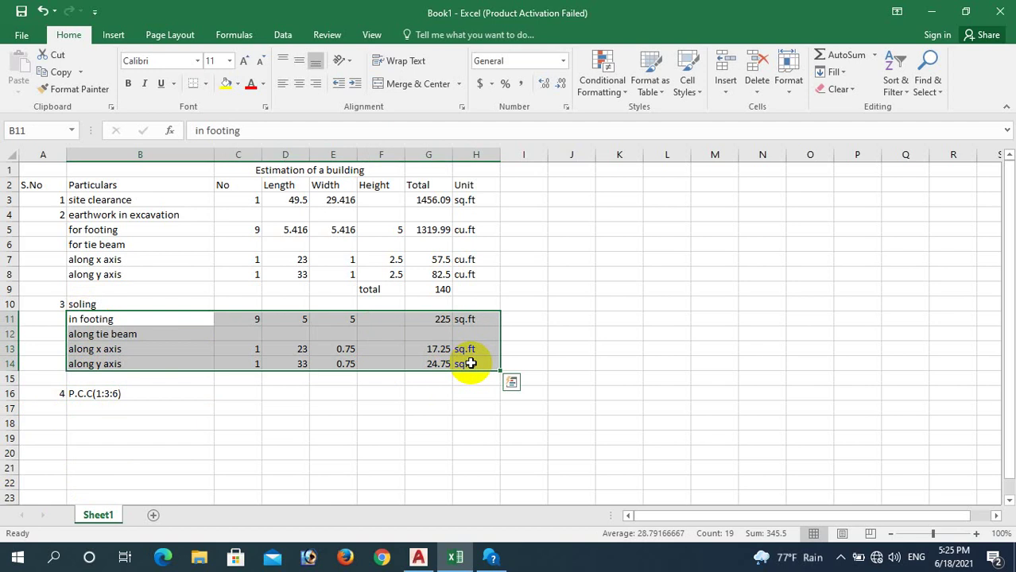
pyautogui.hotkey('ctrl', 'c')
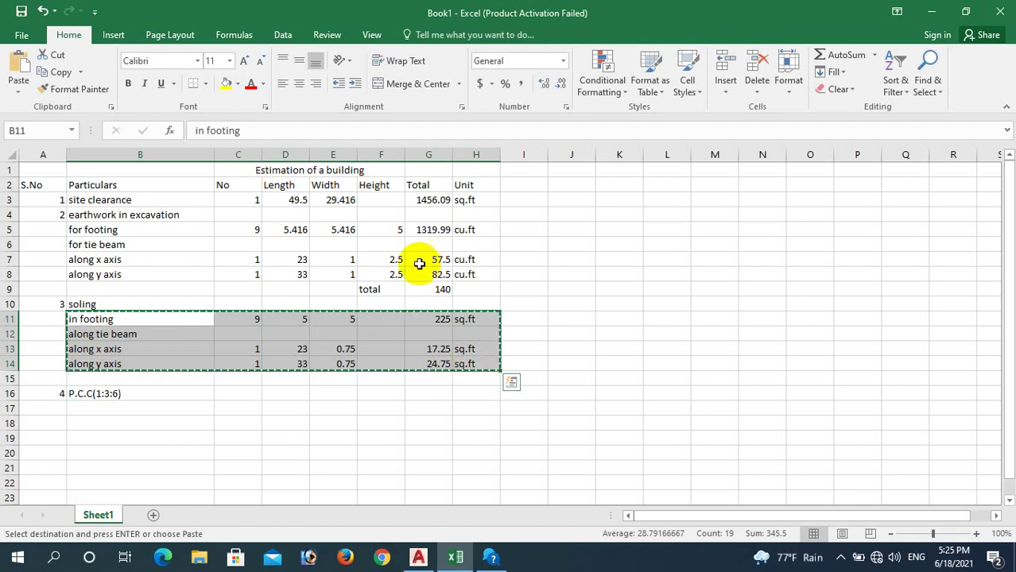
pyautogui.click(148, 409)
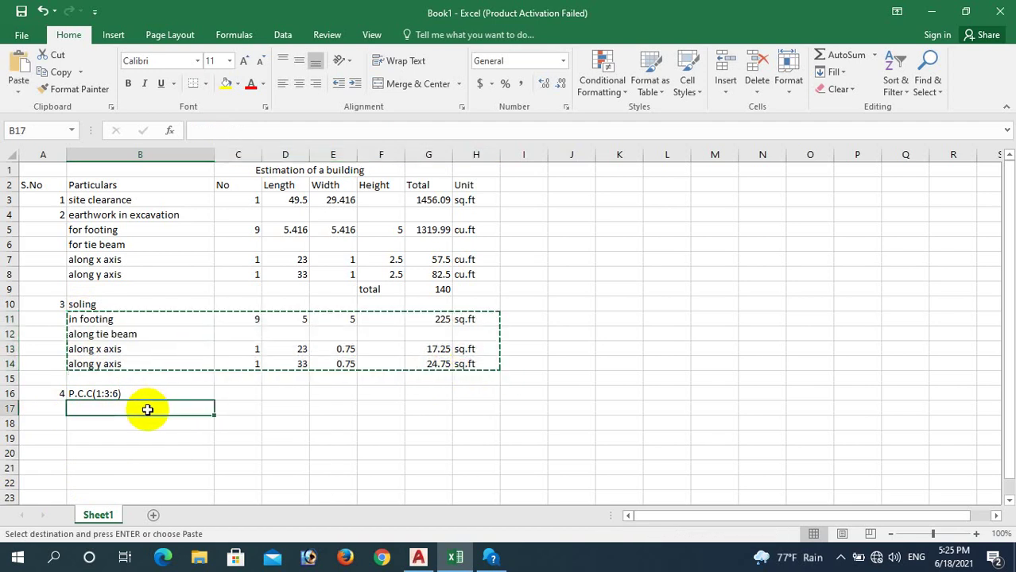
pyautogui.hotkey('ctrl', 'v')
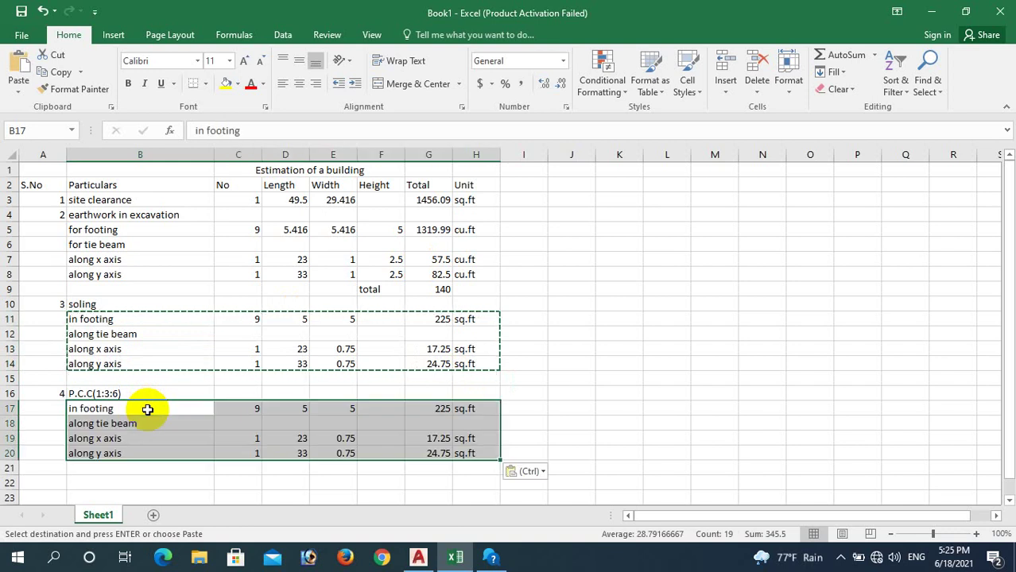
pyautogui.click(598, 406)
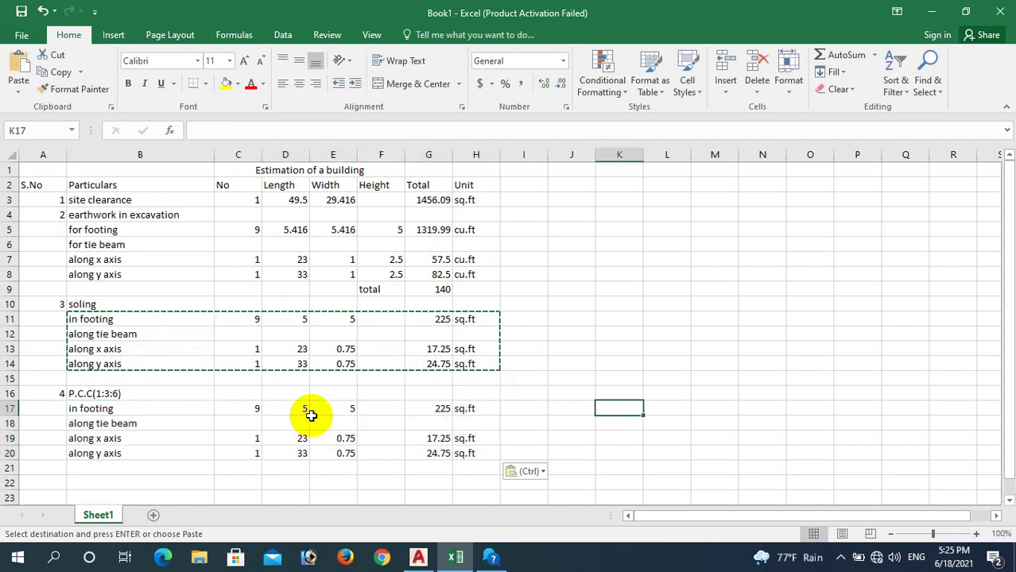
pyautogui.press('Escape')
# - Switch to AutoCAD to examine the P.C.C and soling layers in the Section of Foundation G-G, and return to the Excel estimate
pyautogui.scroll(-1, 254, 409)
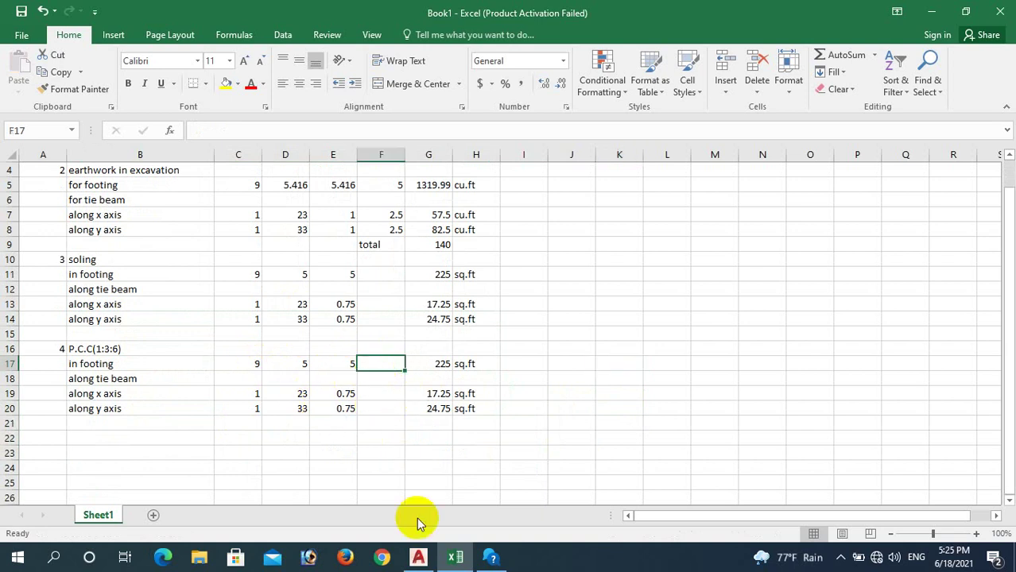
pyautogui.click(415, 558)
pyautogui.scroll(-6, 338, 346)
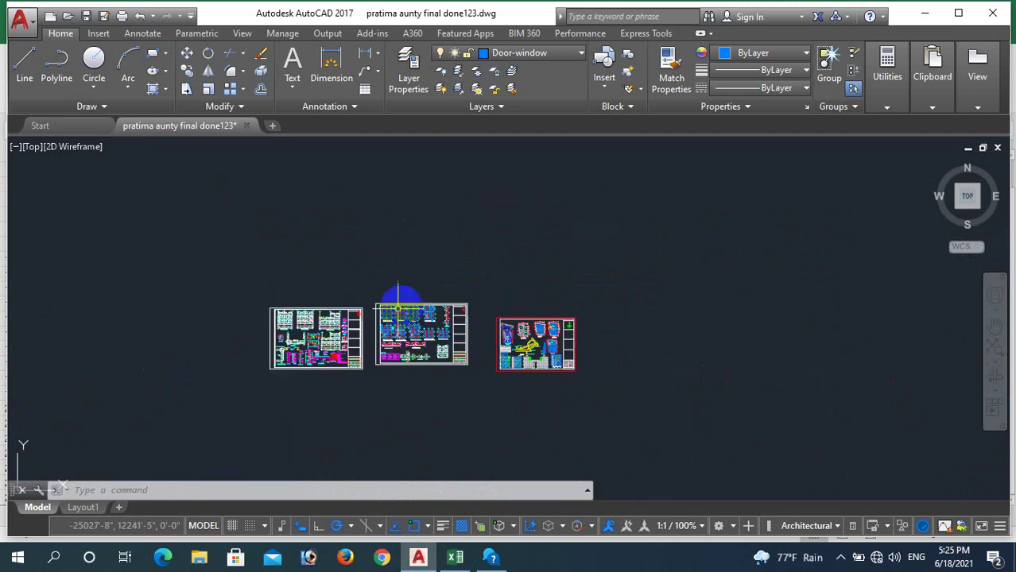
pyautogui.scroll(3, 338, 346)
pyautogui.scroll(4, 326, 377)
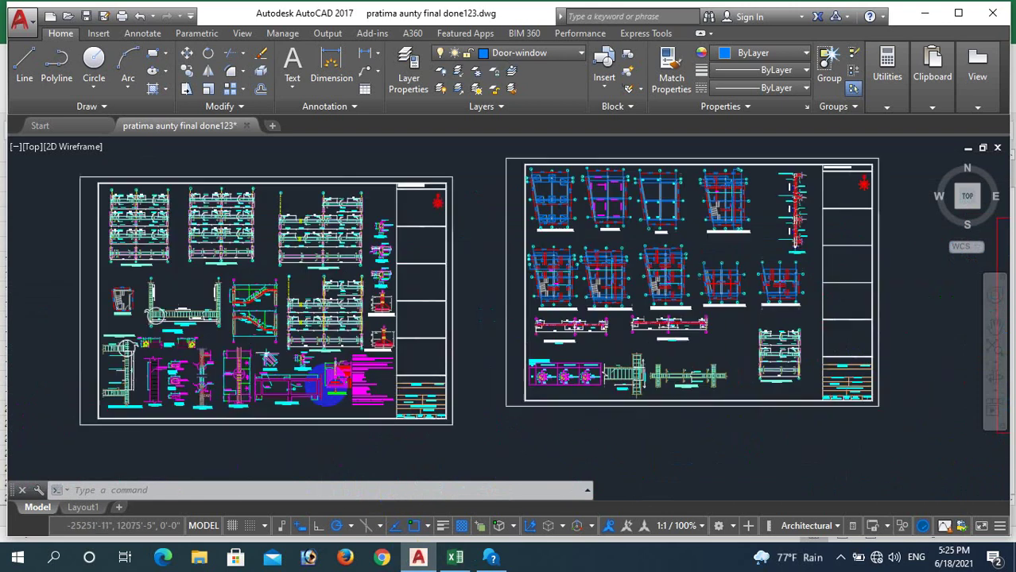
pyautogui.scroll(10, 414, 317)
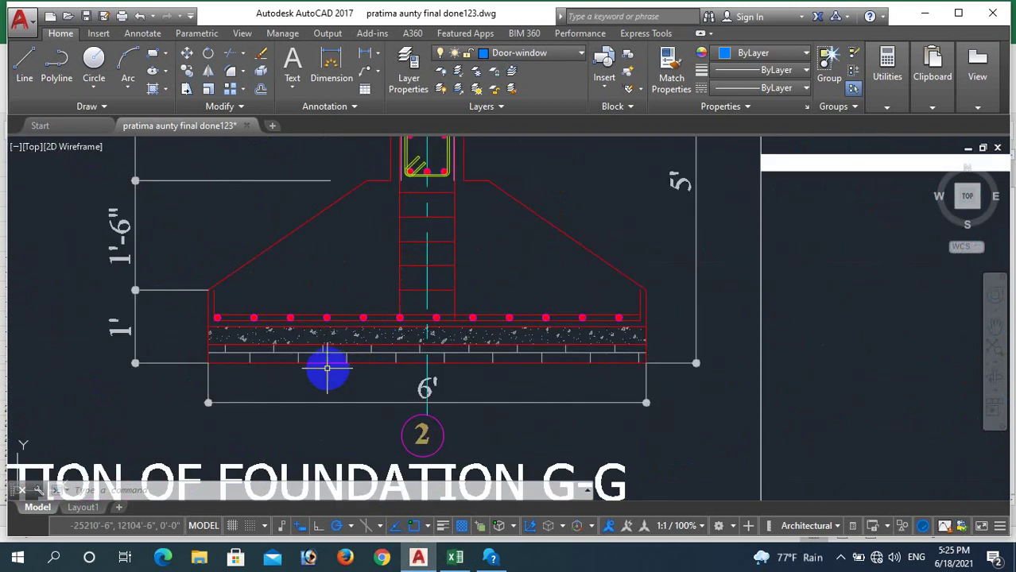
pyautogui.scroll(-2, 316, 353)
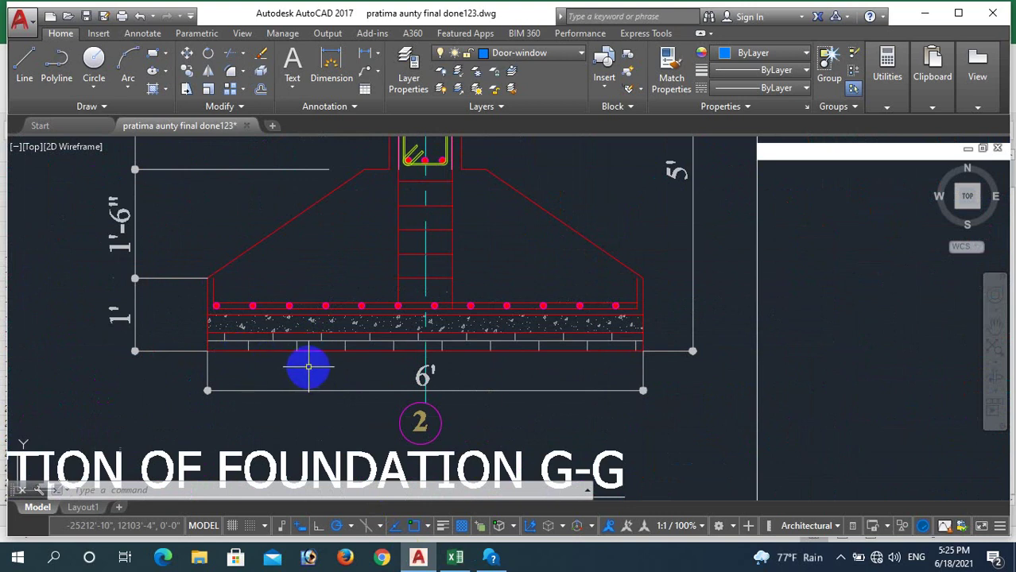
pyautogui.scroll(-2, 324, 348)
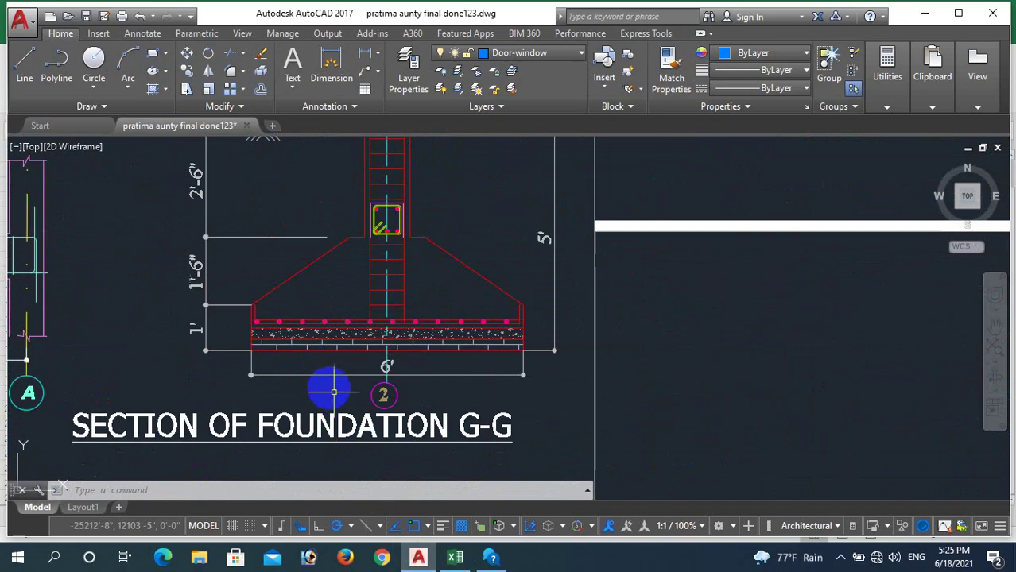
pyautogui.click(454, 557)
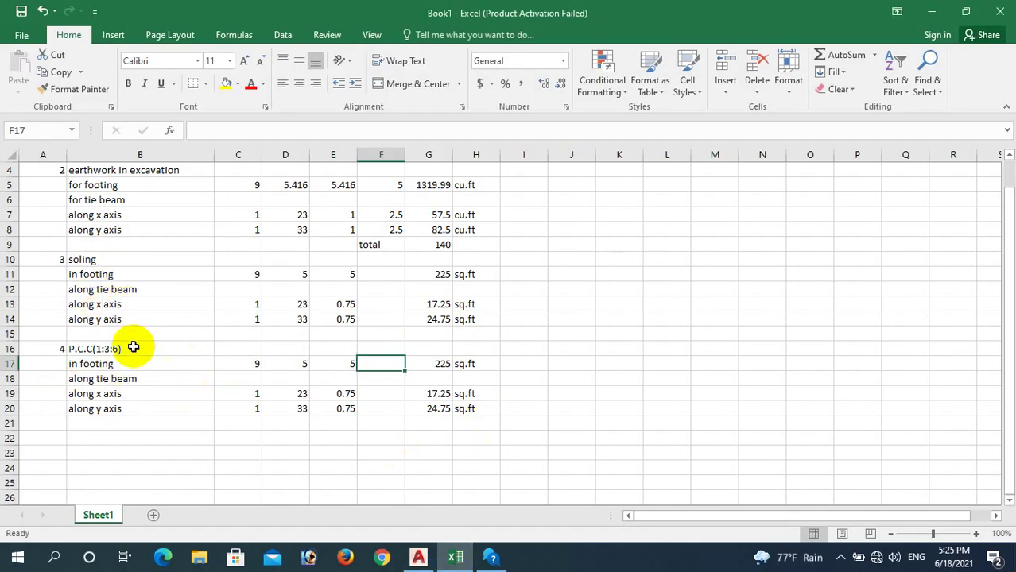
pyautogui.scroll(-1, 187, 331)
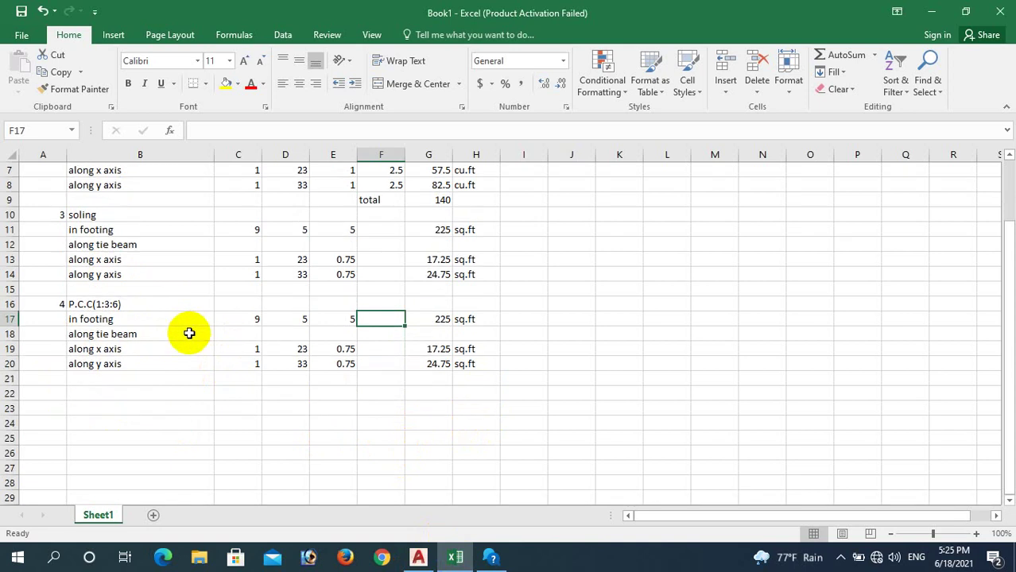
pyautogui.scroll(2, 215, 361)
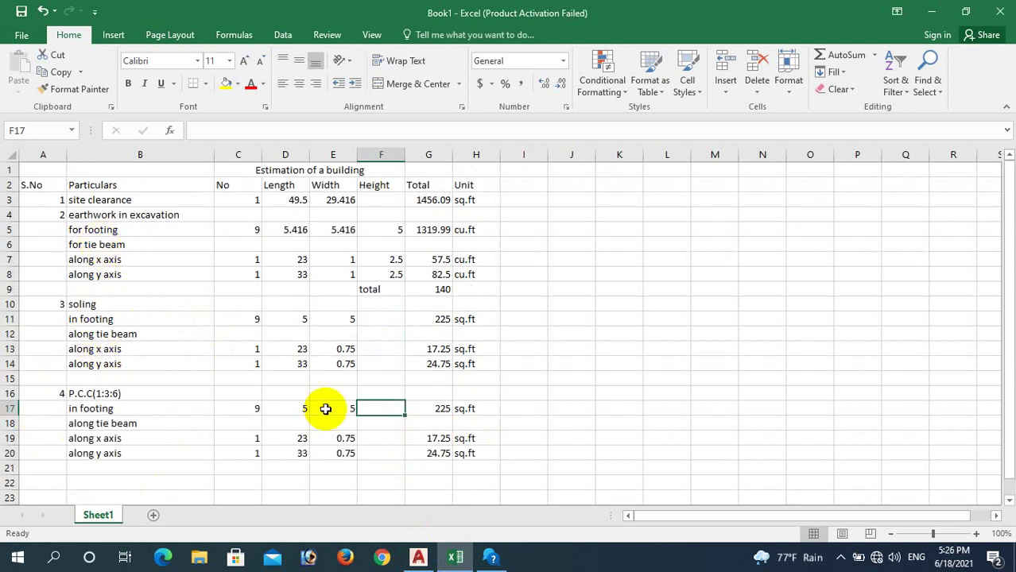
pyautogui.scroll(-1, 370, 403)
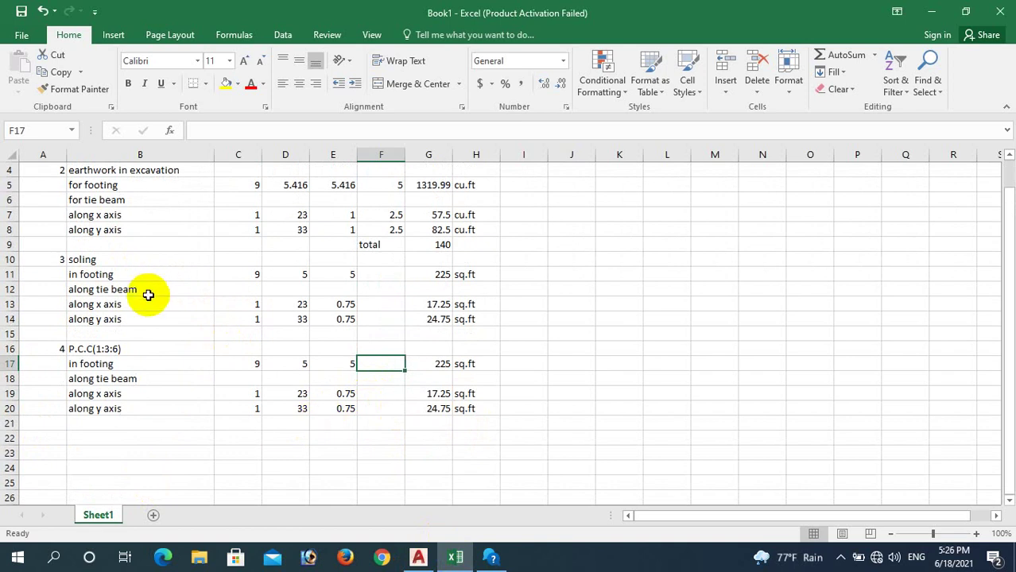
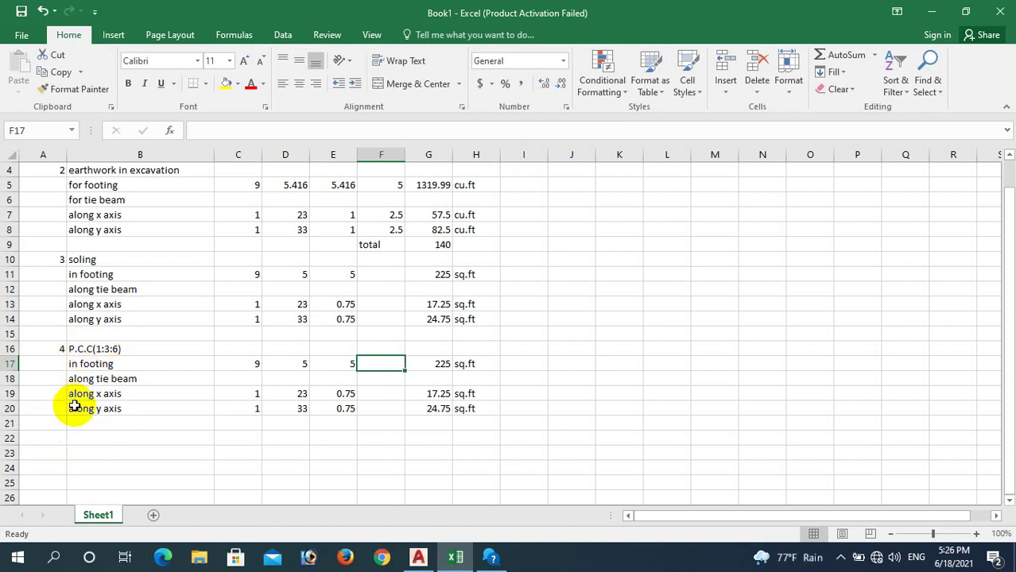
# - Add item 5, PCC(1:1.5:3), in A22 and B22
pyautogui.scroll(-1, 191, 383)
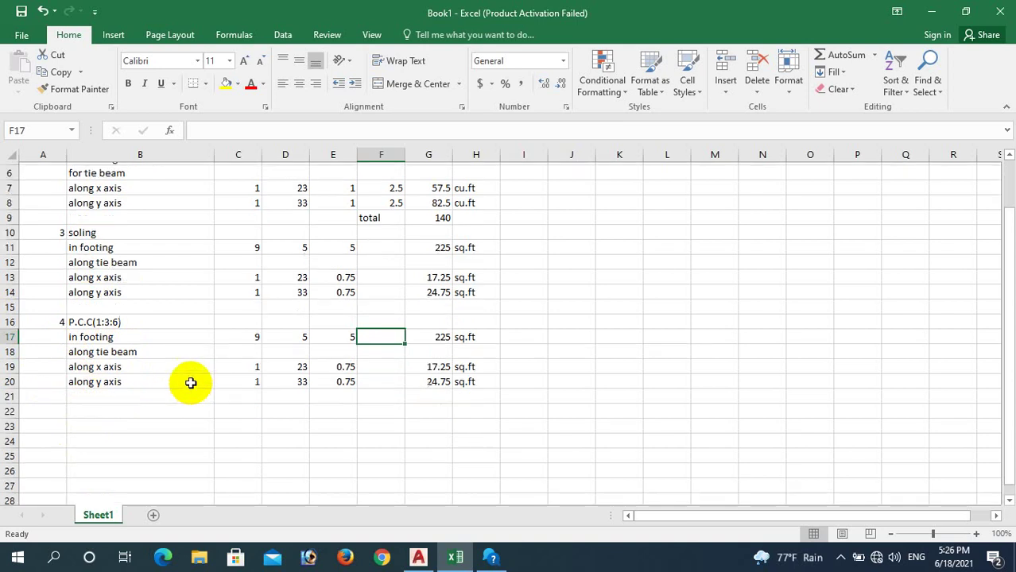
pyautogui.click(57, 391)
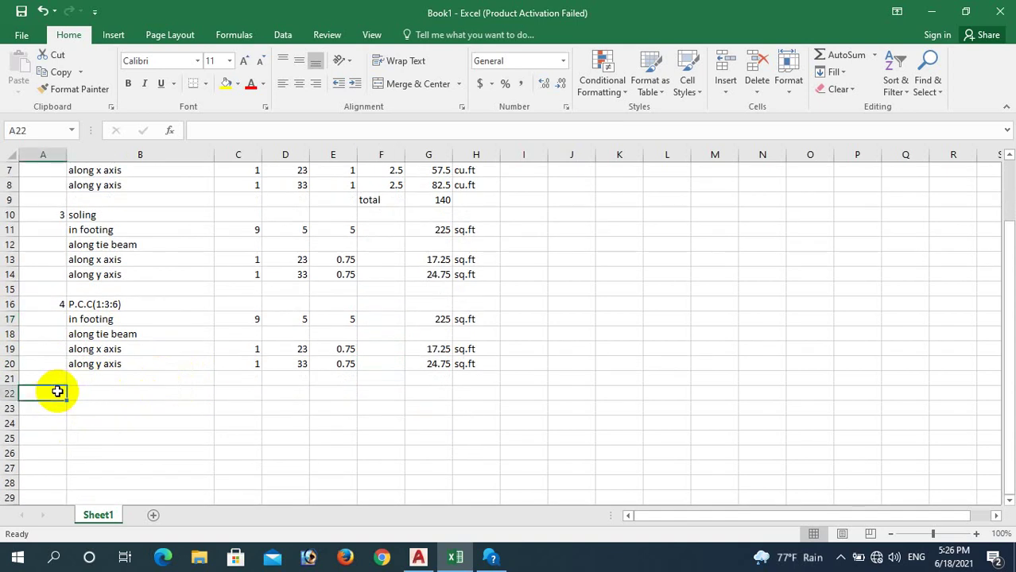
pyautogui.write('5')
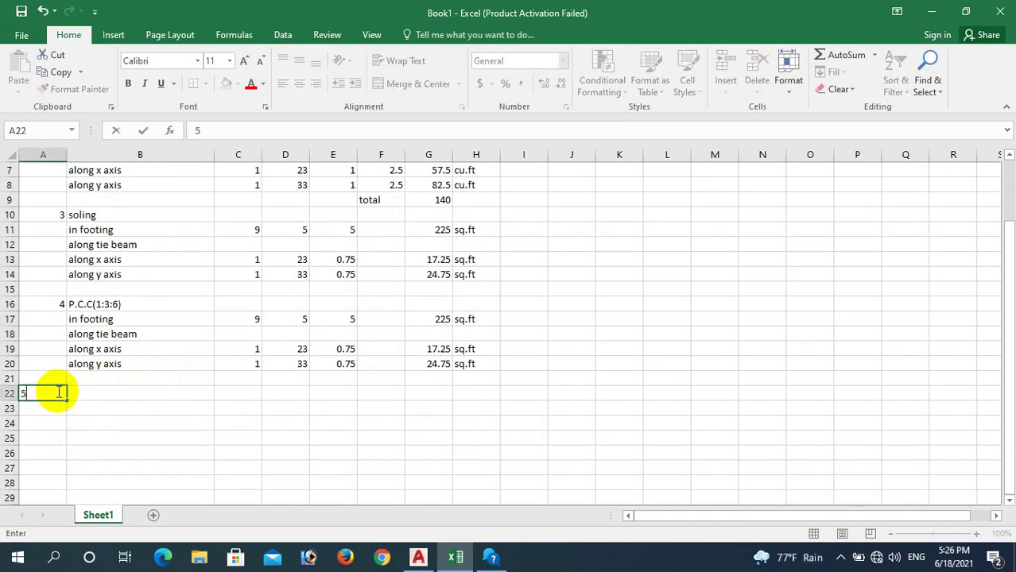
pyautogui.click(80, 392)
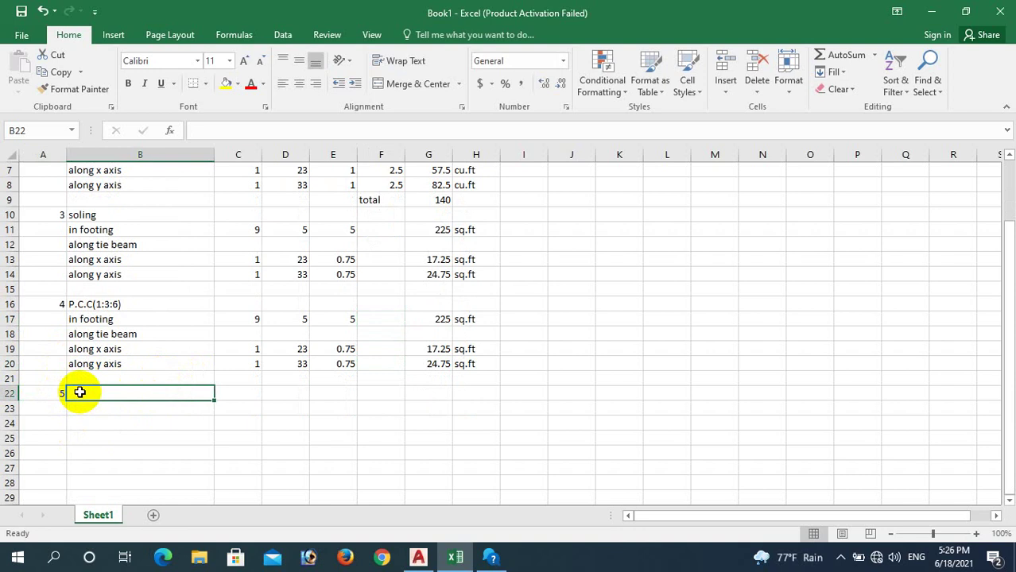
pyautogui.write('PCC(1:1.5:3')
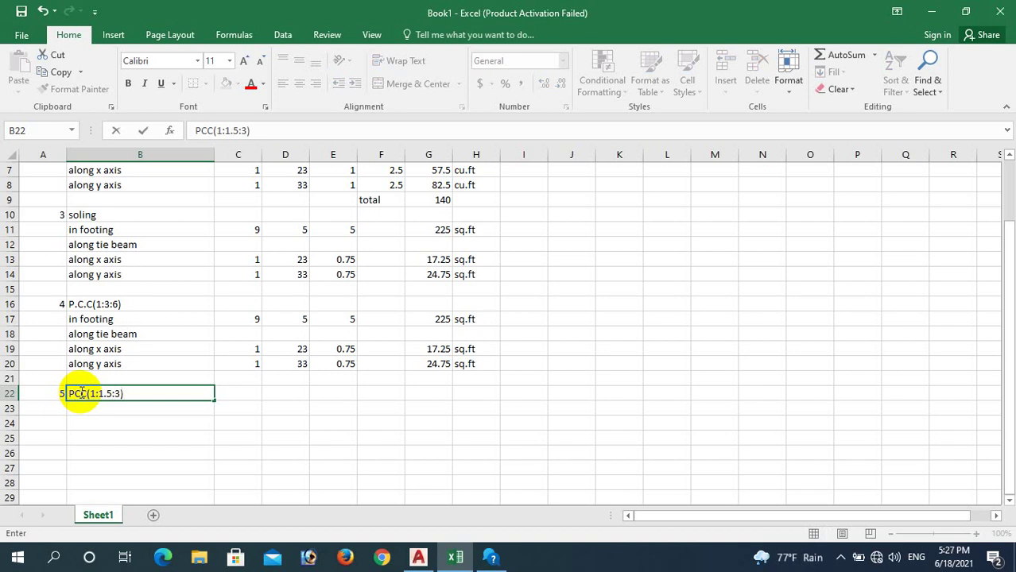
pyautogui.click(253, 395)
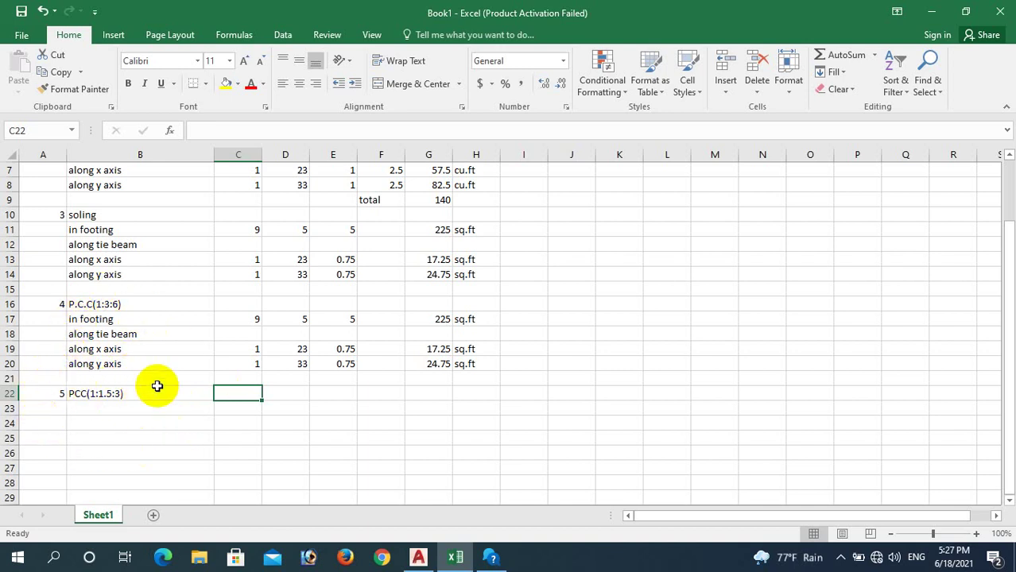
pyautogui.click(110, 406)
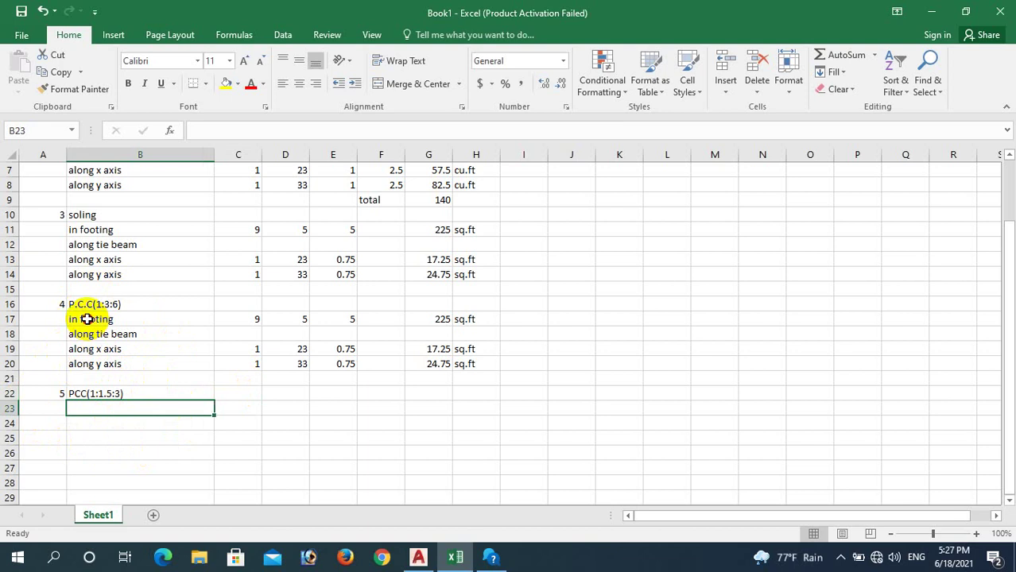
pyautogui.moveTo(88, 319); pyautogui.dragTo(148, 362)
pyautogui.moveTo(227, 376); pyautogui.dragTo(460, 363)
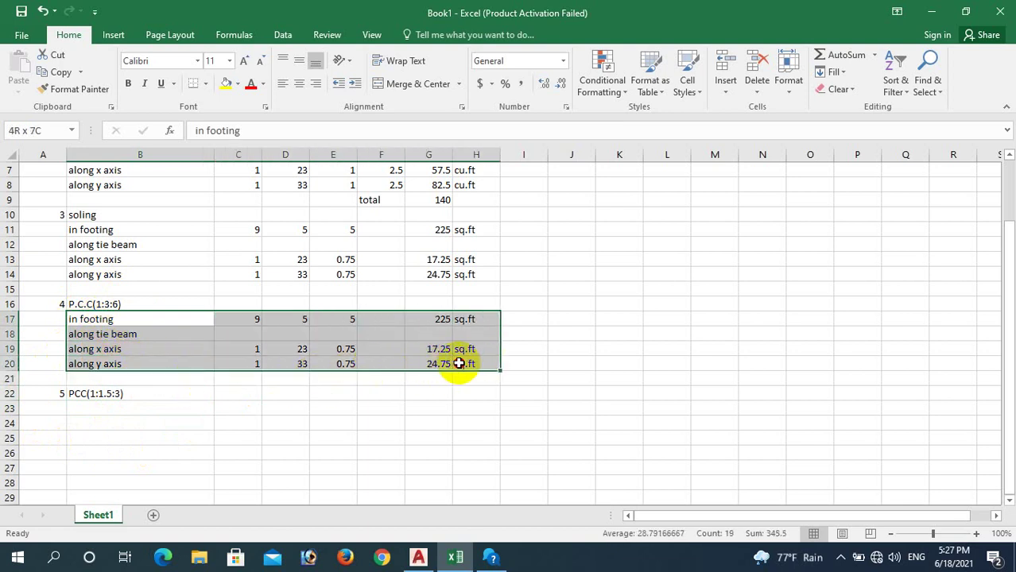
pyautogui.click(662, 319)
# - Copy the earthwork footing and tie beam rows B5:H8 into the PCC(1:1.5:3) item starting at B23
pyautogui.scroll(2, 422, 273)
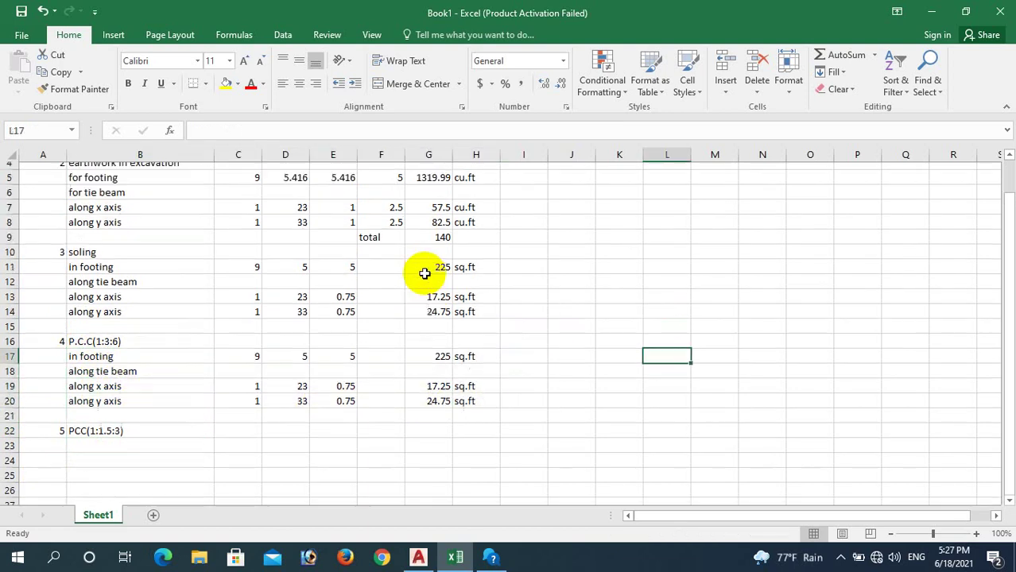
pyautogui.moveTo(89, 230); pyautogui.dragTo(458, 275)
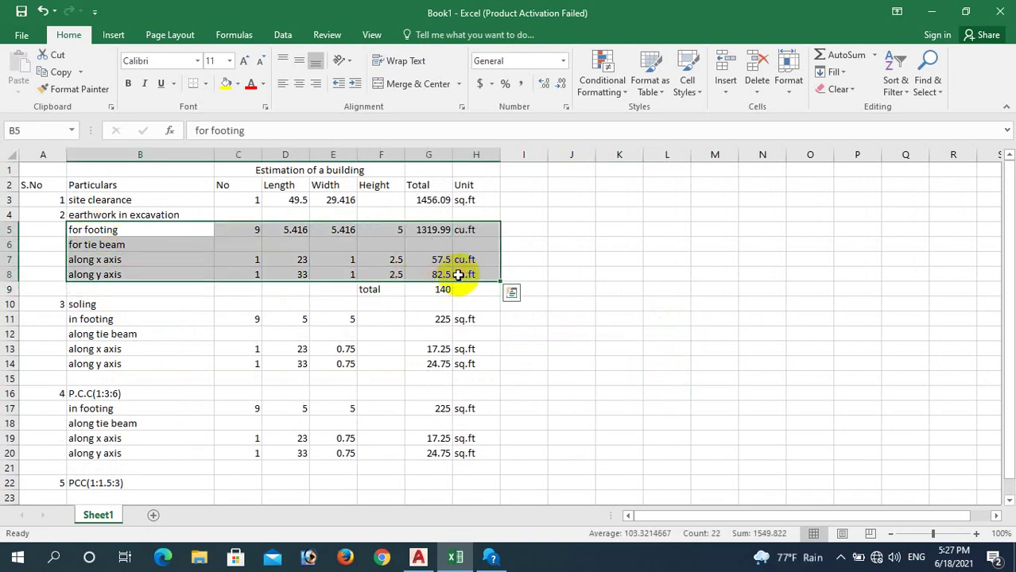
pyautogui.hotkey('ctrl', 'c')
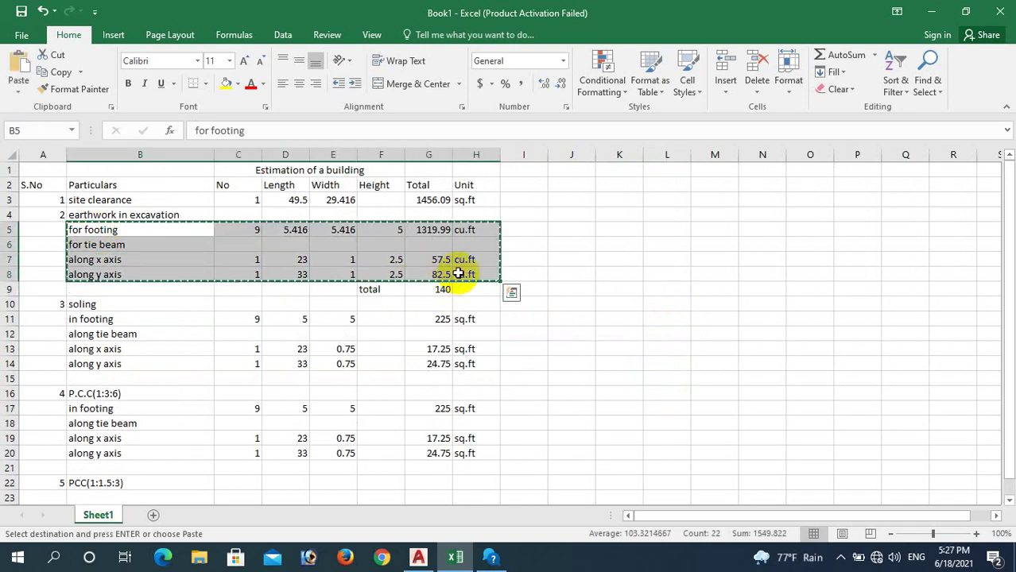
pyautogui.scroll(-2, 442, 247)
pyautogui.click(100, 406)
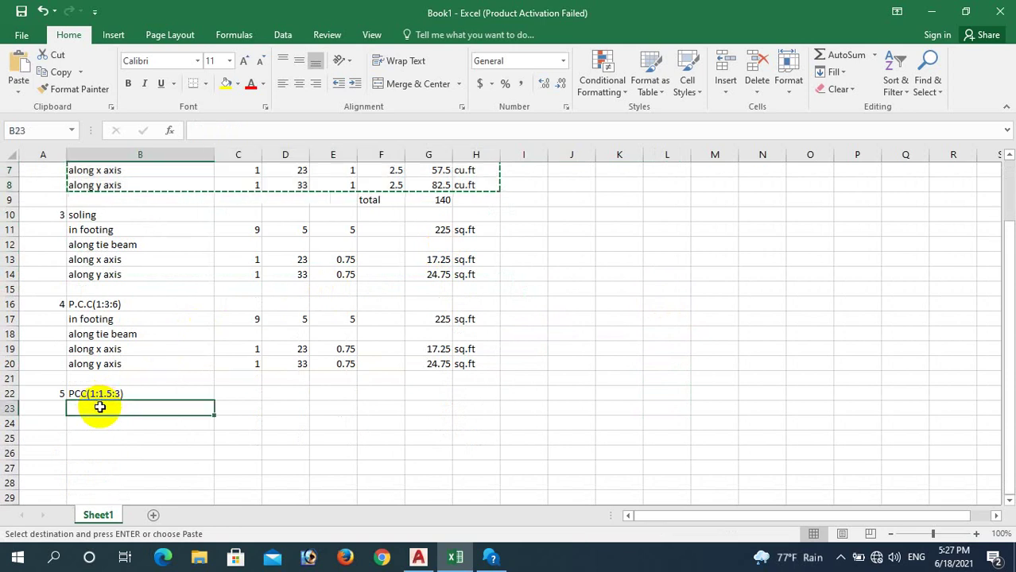
pyautogui.hotkey('ctrl', 'v')
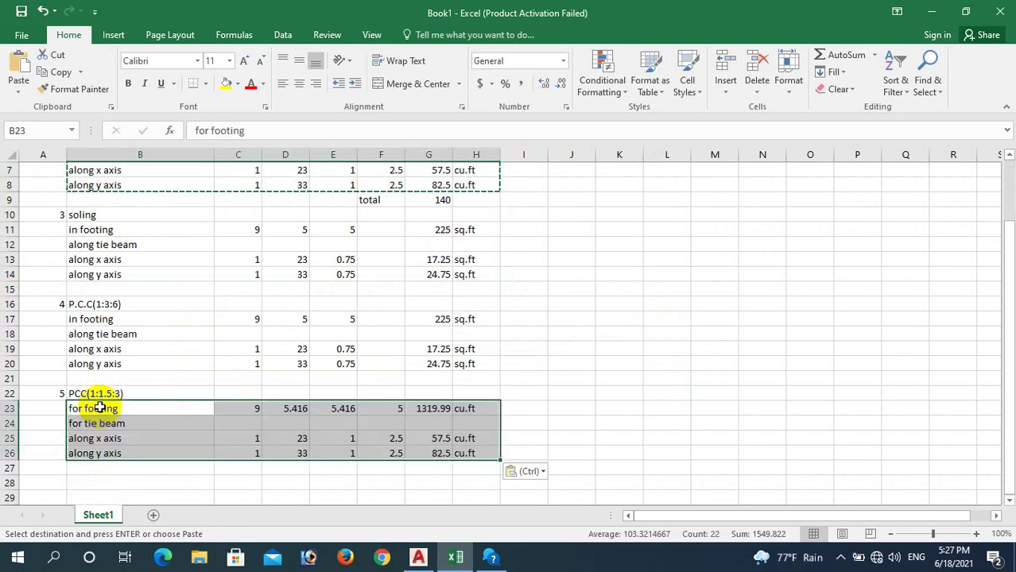
pyautogui.click(525, 407)
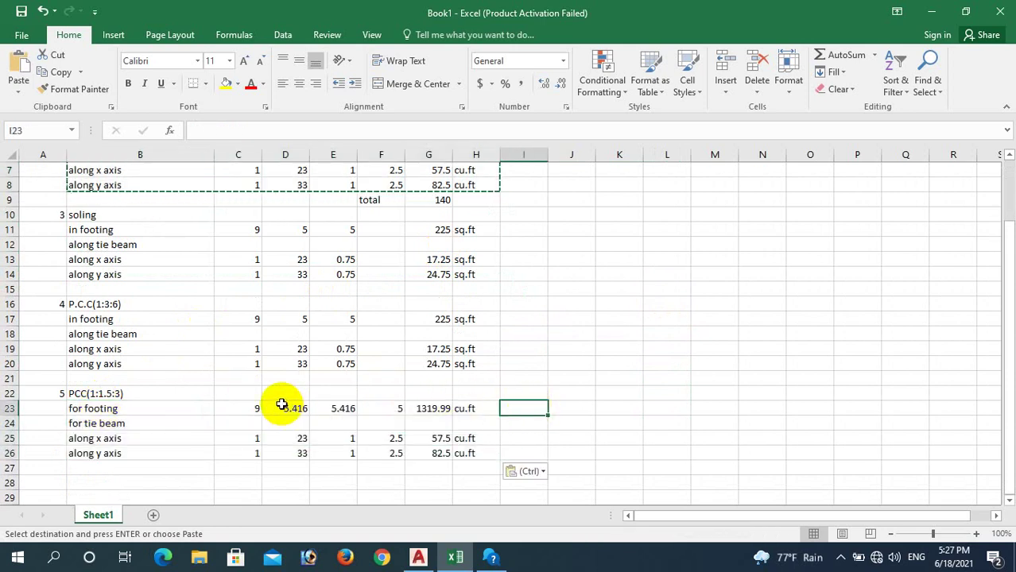
# - Switch to AutoCAD and examine the footing's base and sloped part dimensions in the Section of Foundation G-G
pyautogui.scroll(-1, 282, 406)
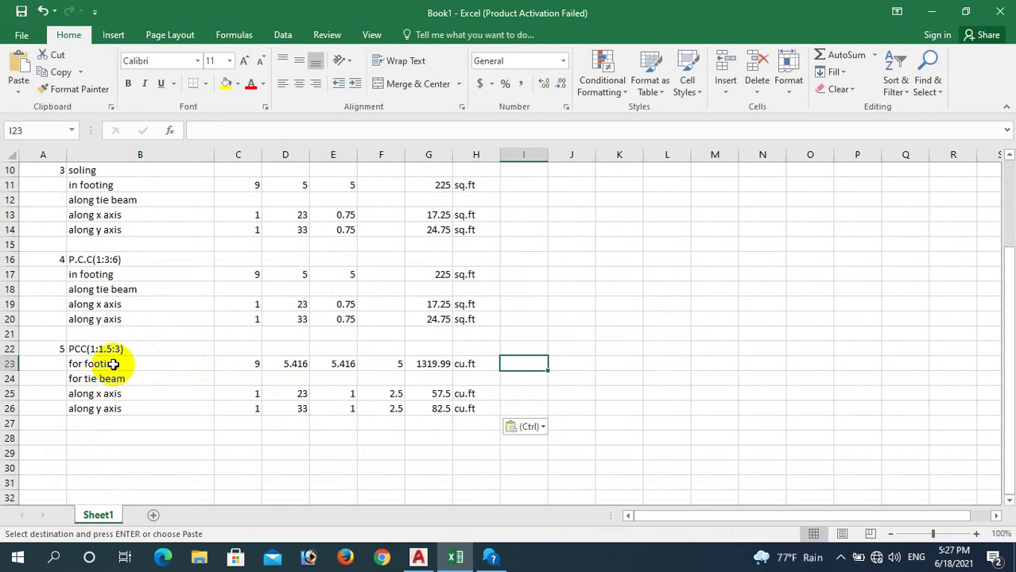
pyautogui.click(418, 557)
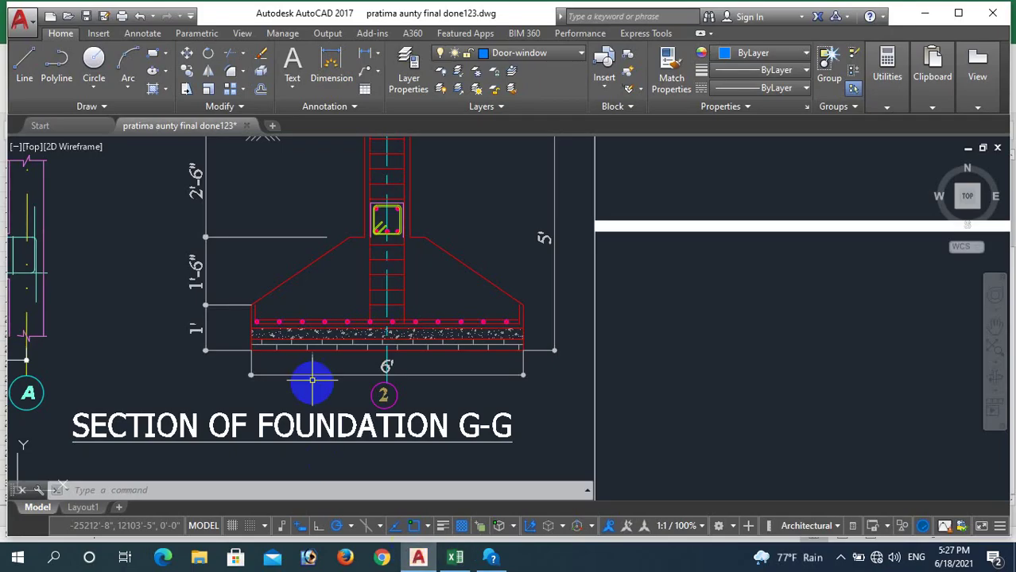
pyautogui.scroll(4, 348, 342)
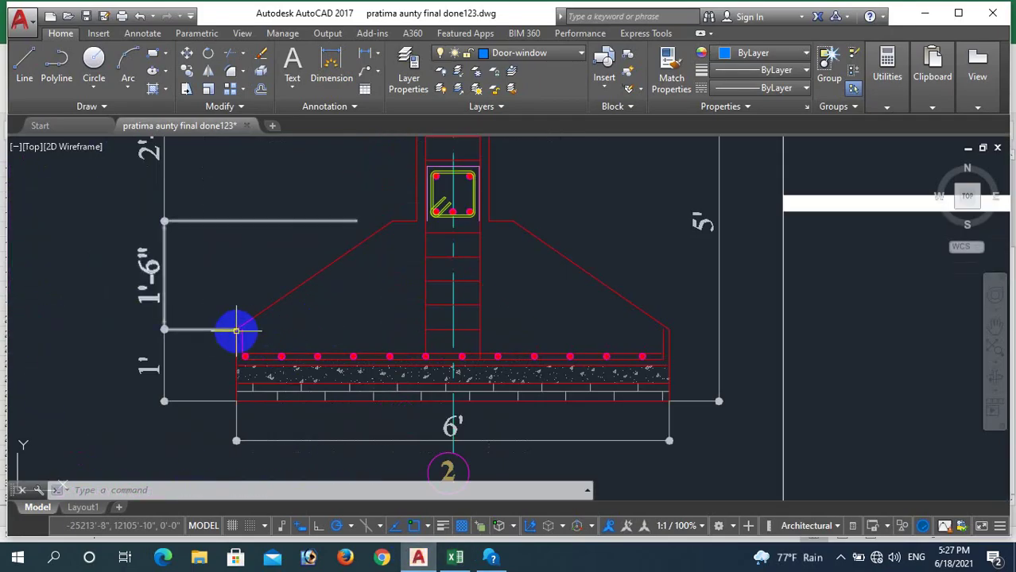
pyautogui.scroll(2, 236, 330)
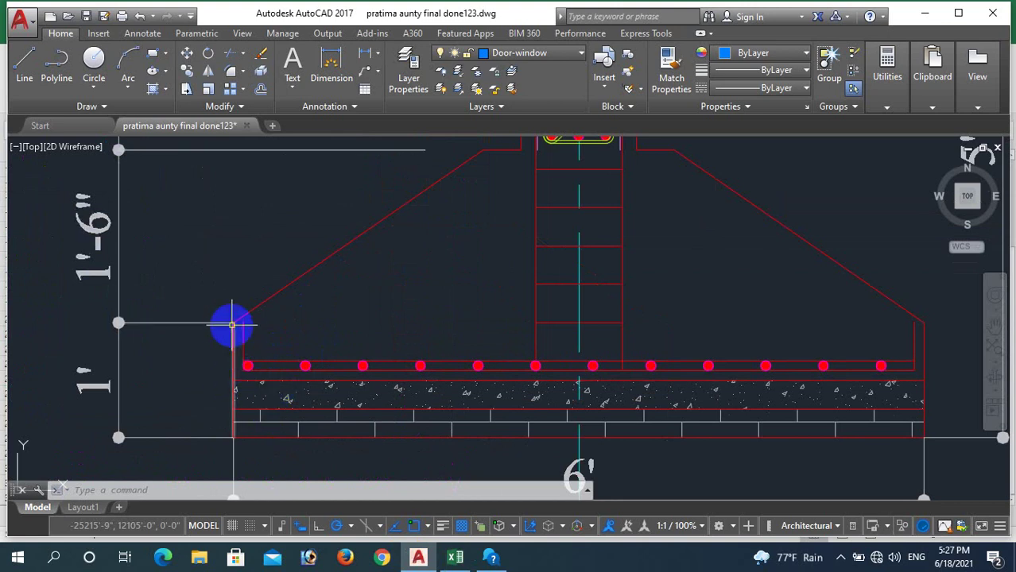
pyautogui.scroll(-2, 288, 346)
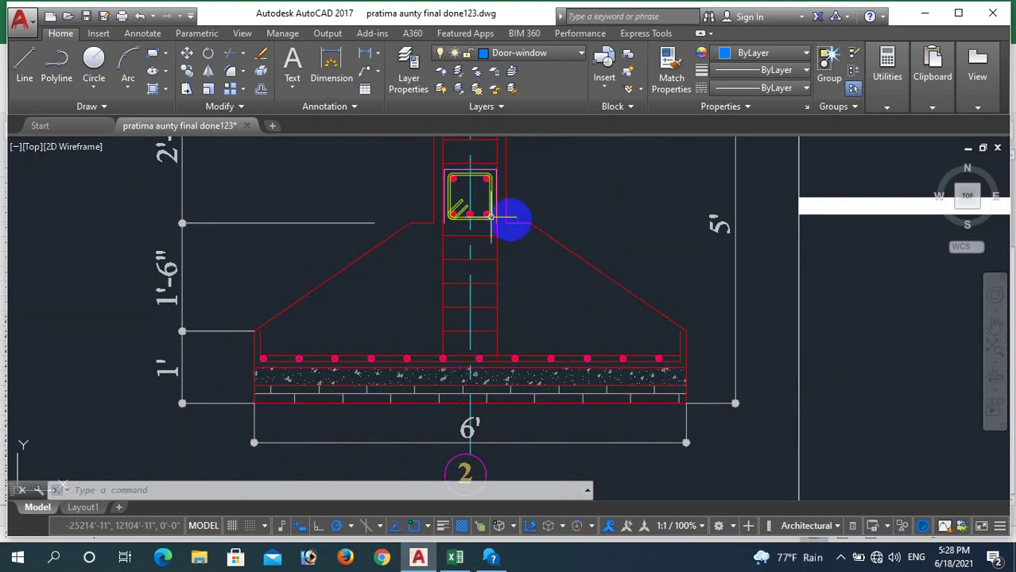
# - Switch to Excel, relabel B23 as "for footing(RECTANGULAR PORTION)" and widen column B to fit the text
pyautogui.click(455, 557)
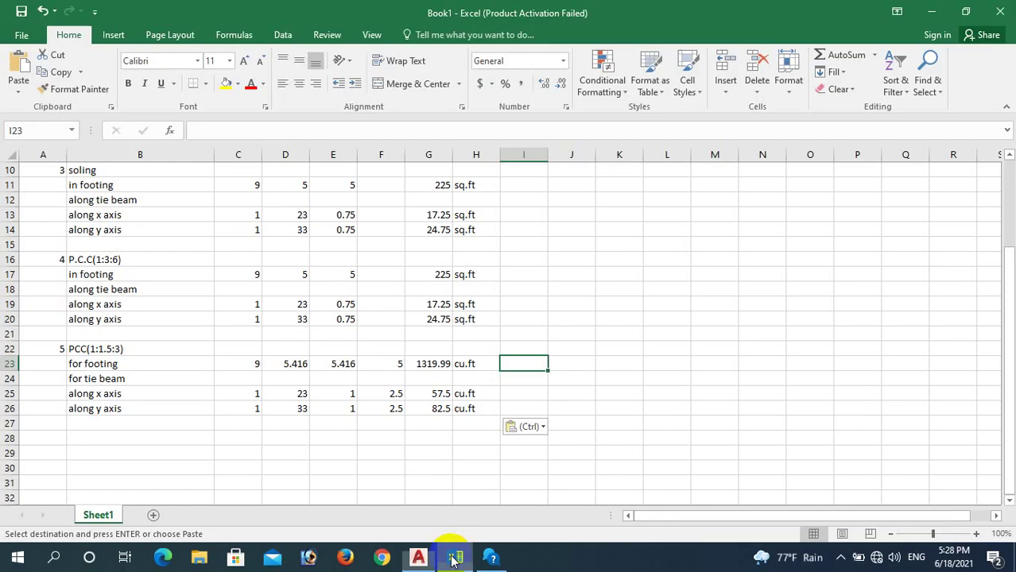
pyautogui.click(112, 365)
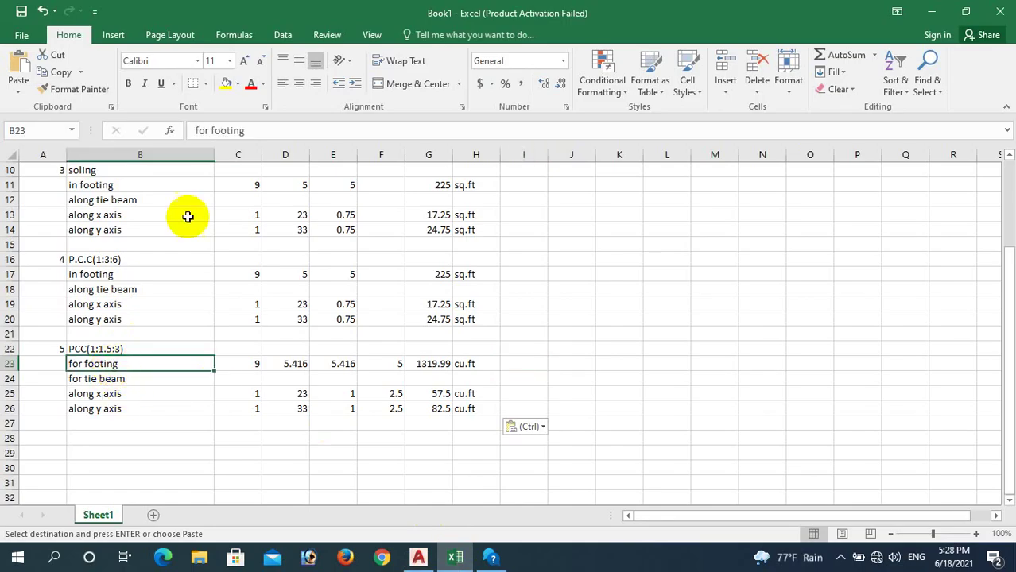
pyautogui.click(254, 131)
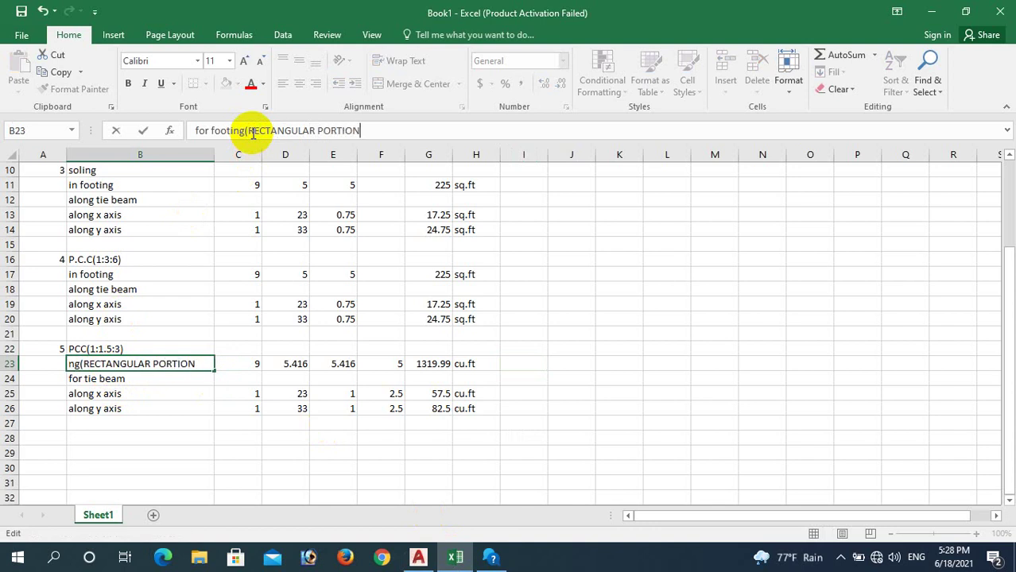
pyautogui.click(617, 322)
pyautogui.click(200, 367)
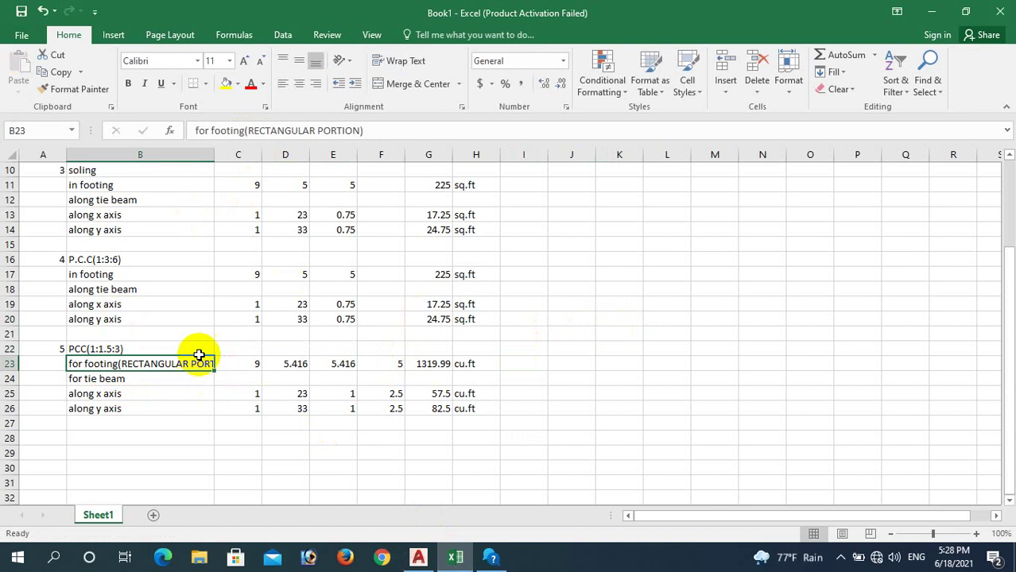
pyautogui.moveTo(214, 154); pyautogui.dragTo(253, 155)
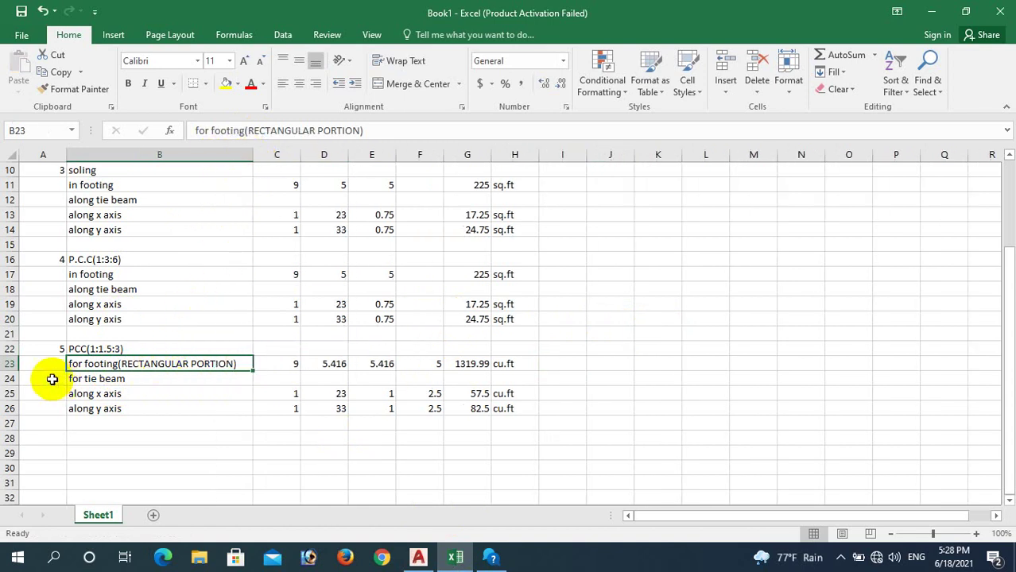
# - Insert a blank row above the "for tie beam" row in the PCC(1:1.5:3) item
pyautogui.click(8, 379)
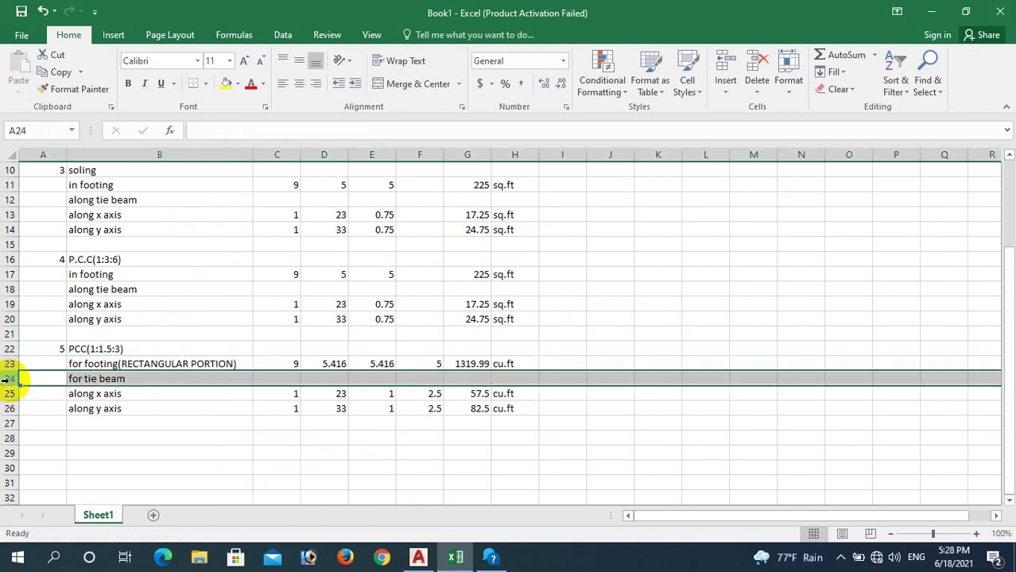
pyautogui.rightClick(6, 379)
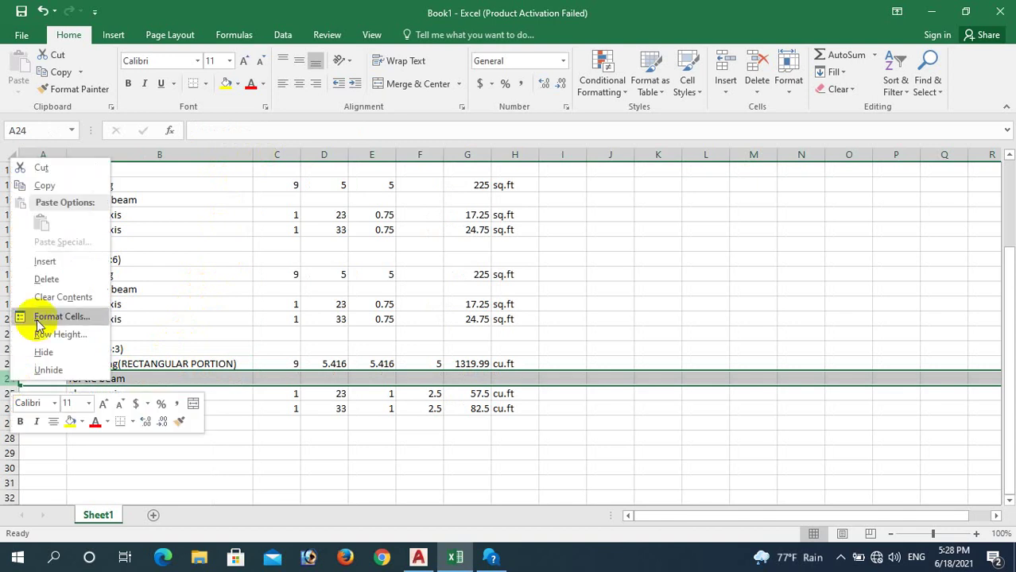
pyautogui.click(52, 262)
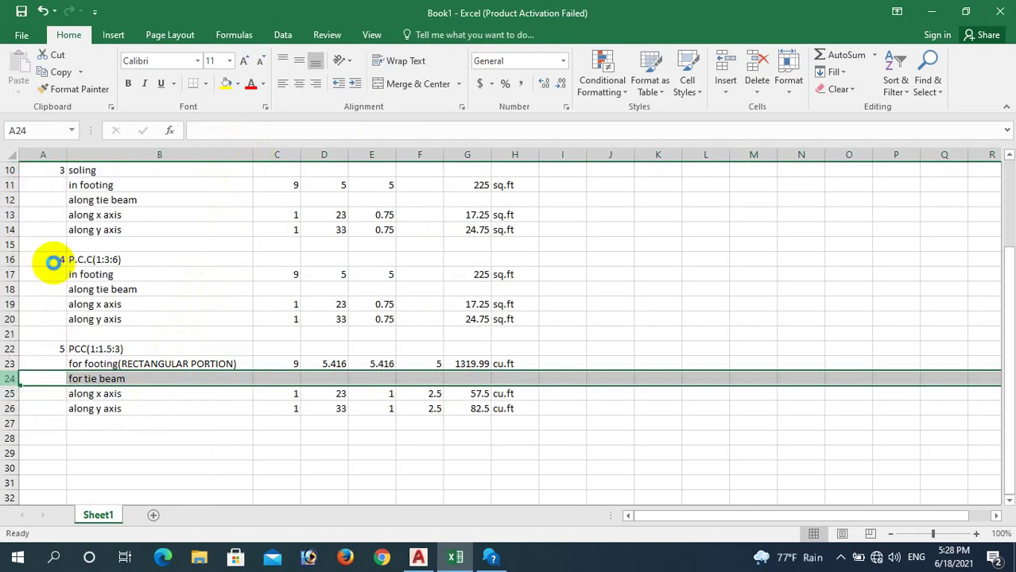
pyautogui.click(569, 405)
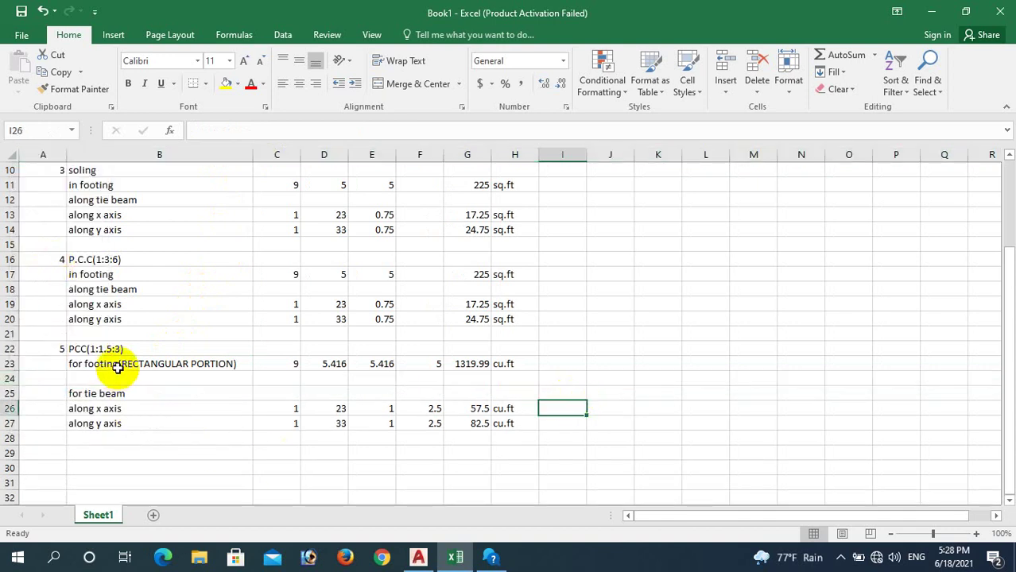
# - Switch to AutoCAD and measure the height of the footing's rectangular base above the P.C.C in Section of Foundation G-G, without placing a dimension
pyautogui.click(279, 365)
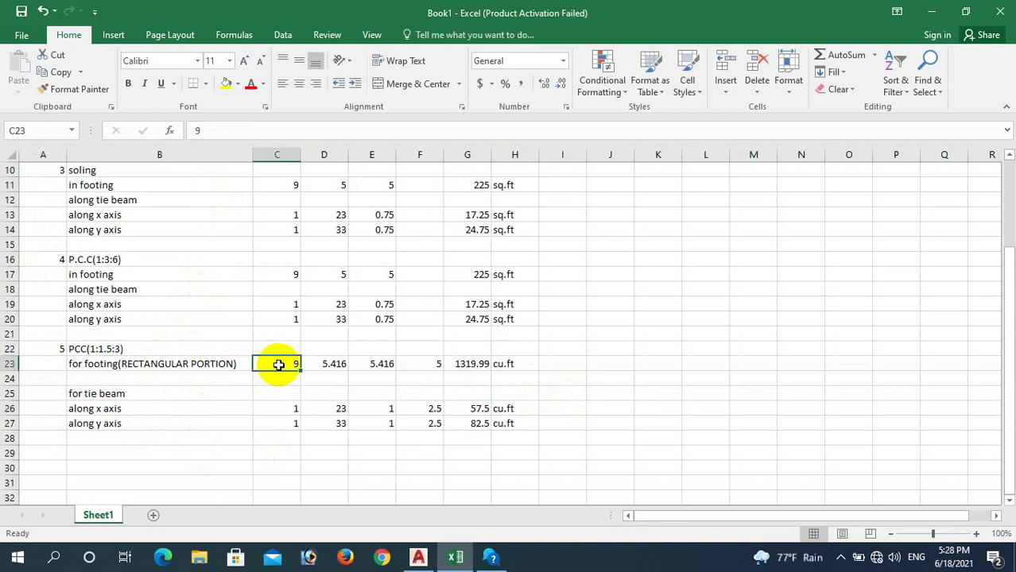
pyautogui.click(319, 365)
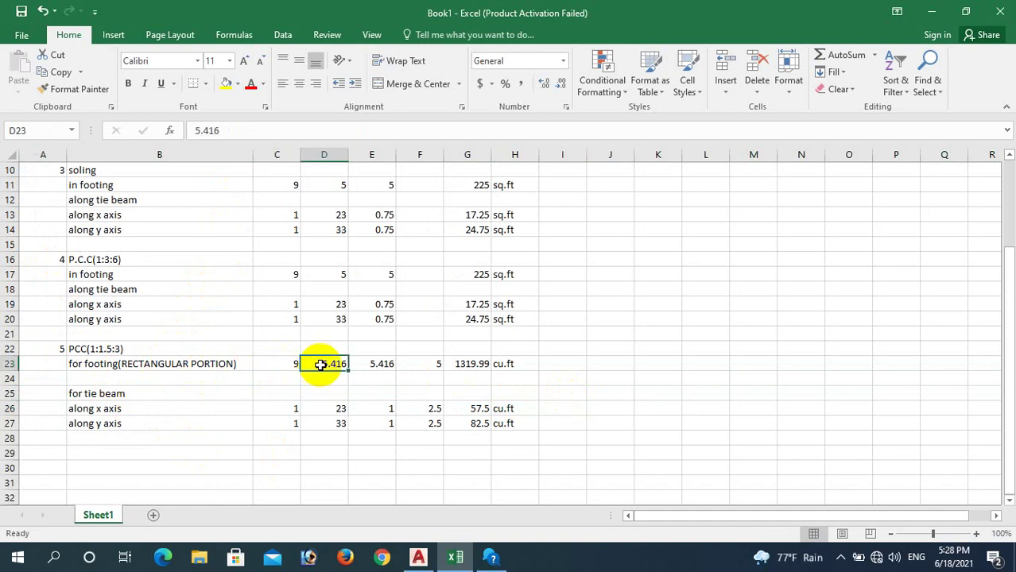
pyautogui.click(418, 556)
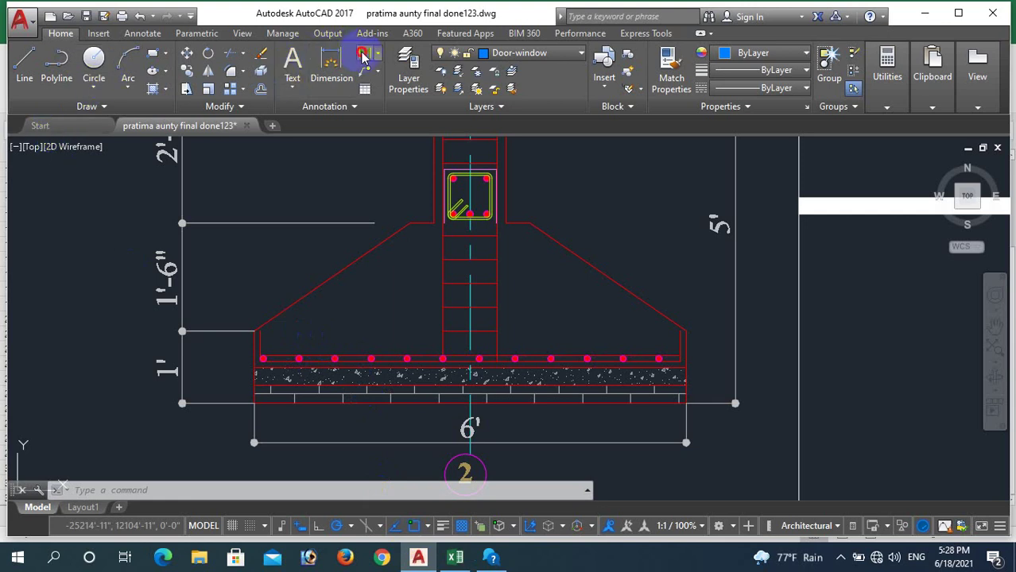
pyautogui.click(362, 56)
pyautogui.scroll(2, 251, 422)
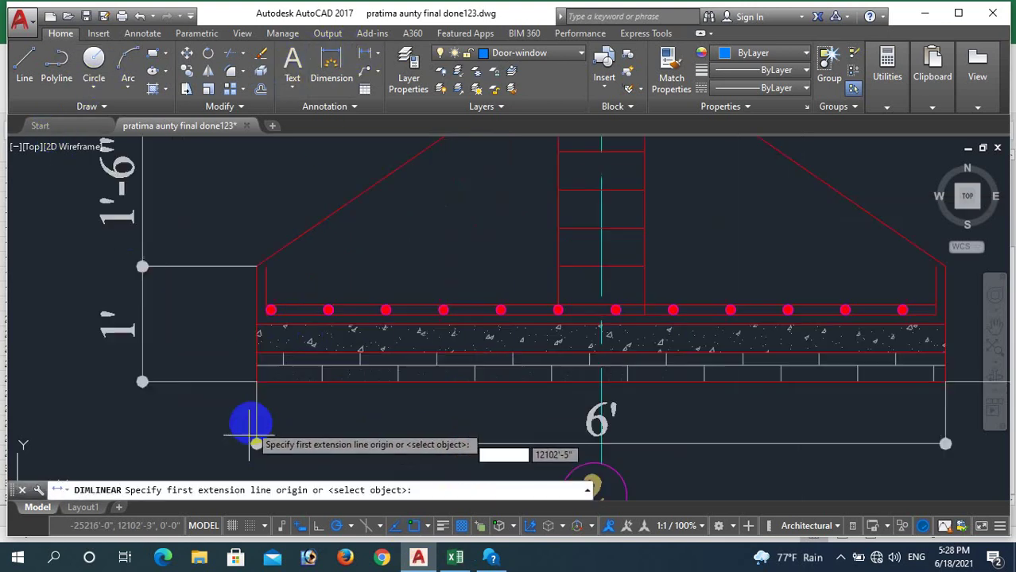
pyautogui.click(256, 324)
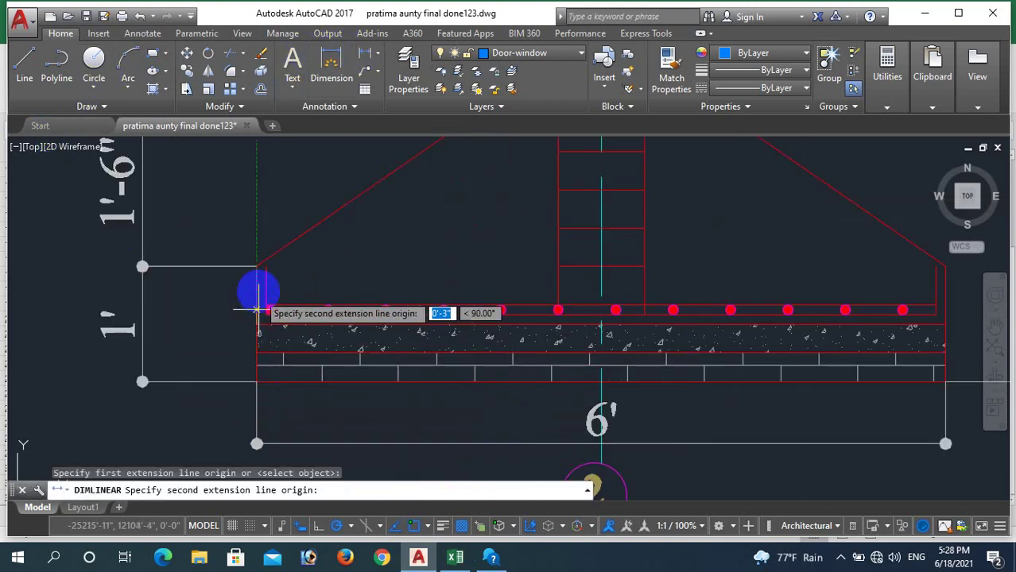
pyautogui.click(256, 267)
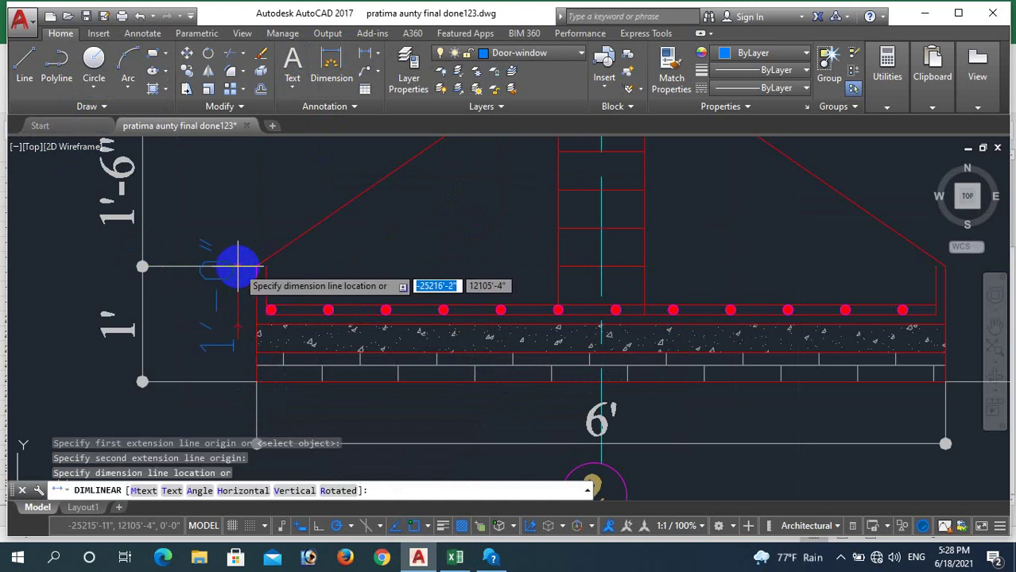
pyautogui.press('Escape')
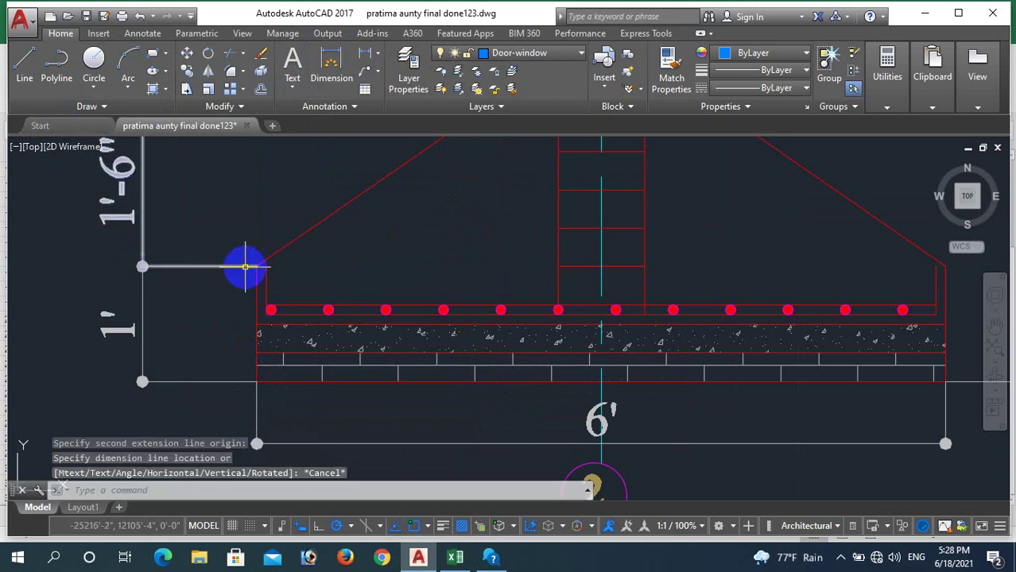
# - Examine the structural sheet's title block, including its scale, and the footing in the Section of Foundation G-G
pyautogui.scroll(-5, 255, 274)
pyautogui.scroll(-3, 293, 312)
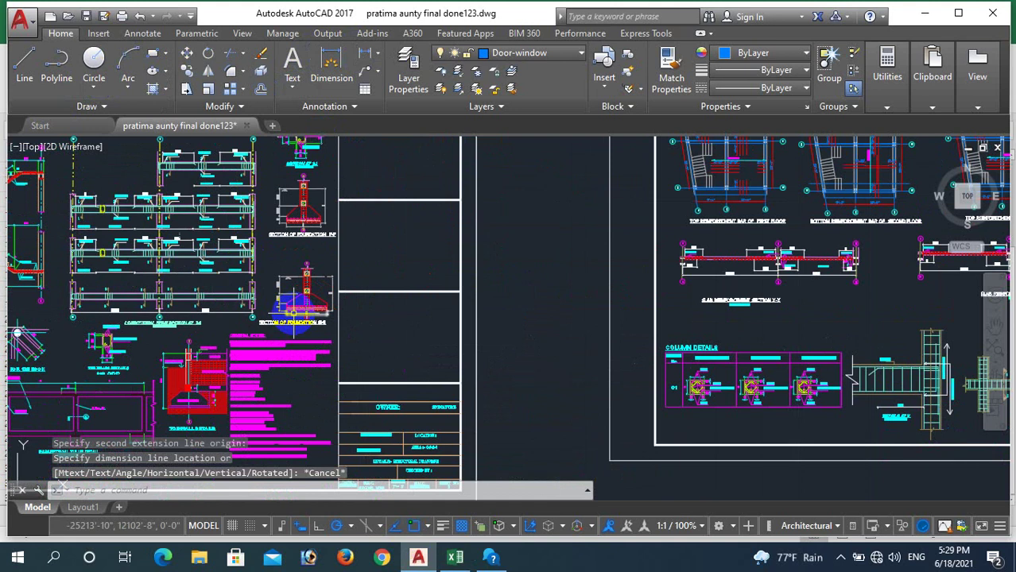
pyautogui.scroll(-2, 302, 306)
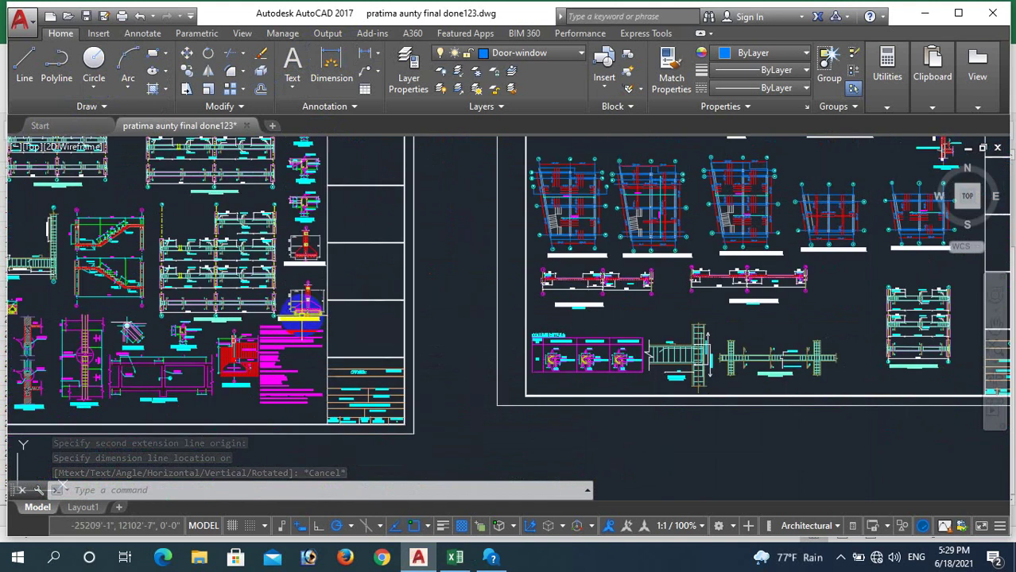
pyautogui.scroll(2, 343, 421)
pyautogui.scroll(3, 344, 422)
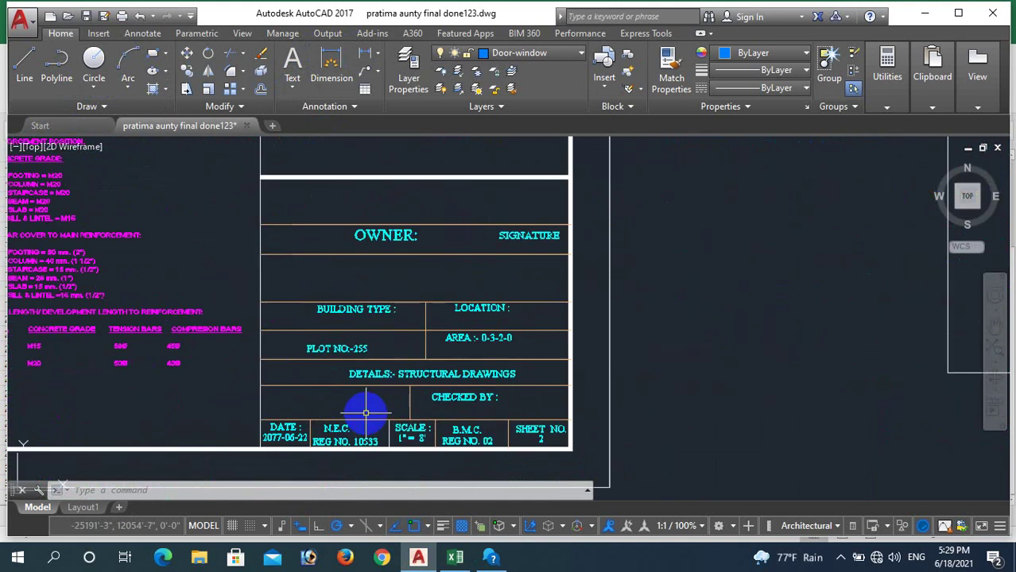
pyautogui.doubleClick(375, 442)
pyautogui.scroll(-3, 374, 437)
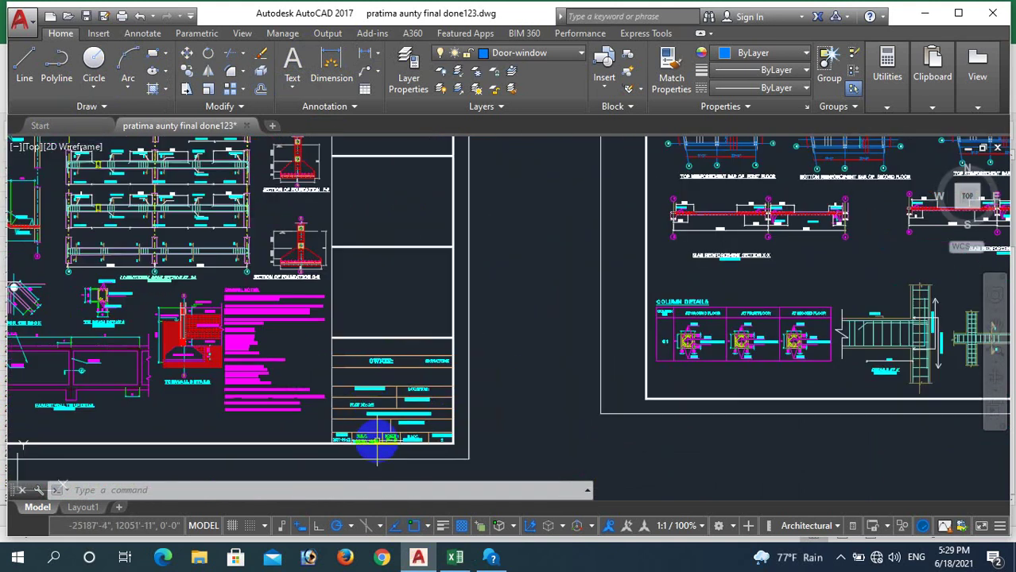
pyautogui.scroll(5, 286, 243)
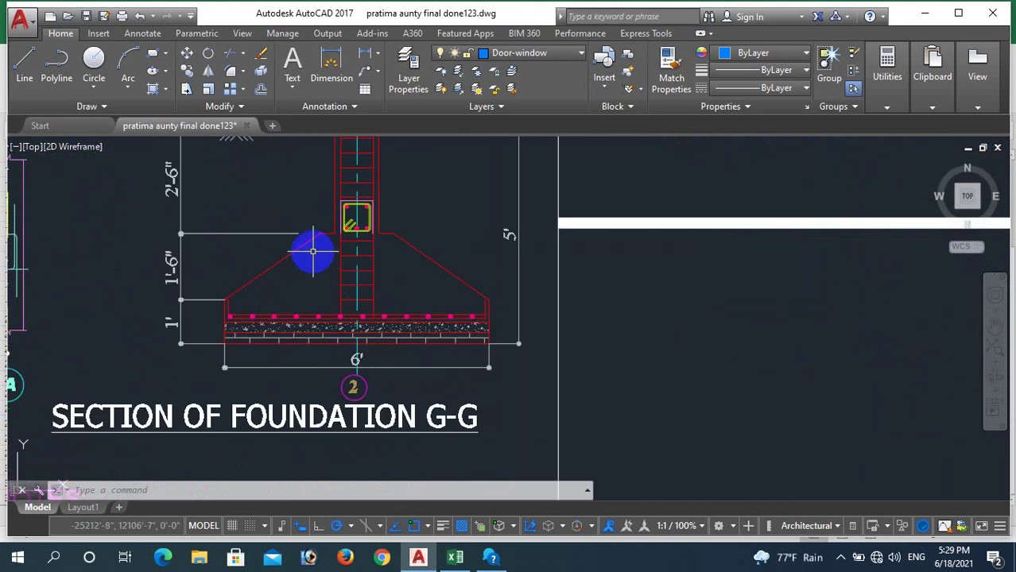
pyautogui.scroll(-5, 313, 252)
pyautogui.scroll(-3, 328, 262)
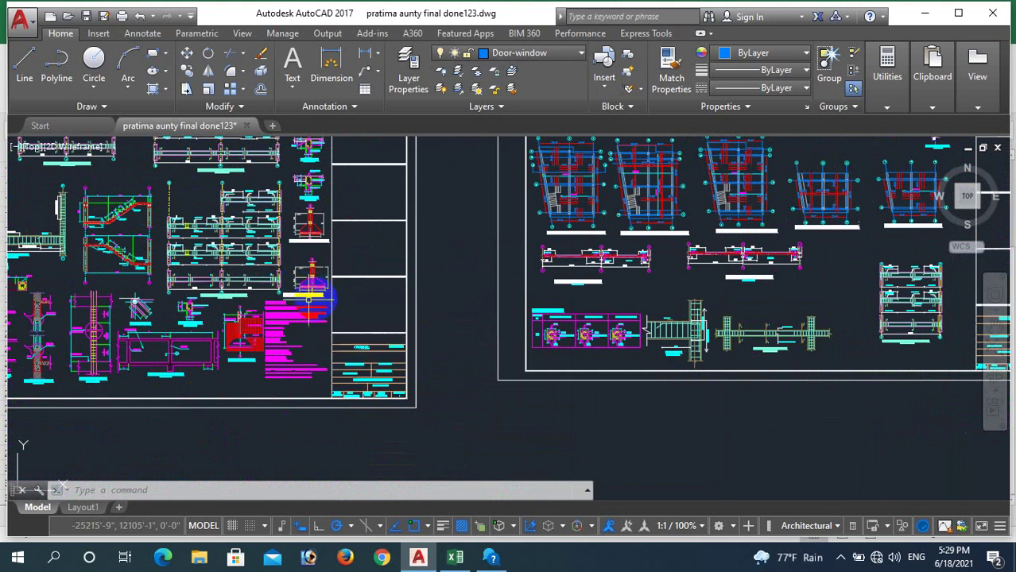
pyautogui.scroll(8, 310, 276)
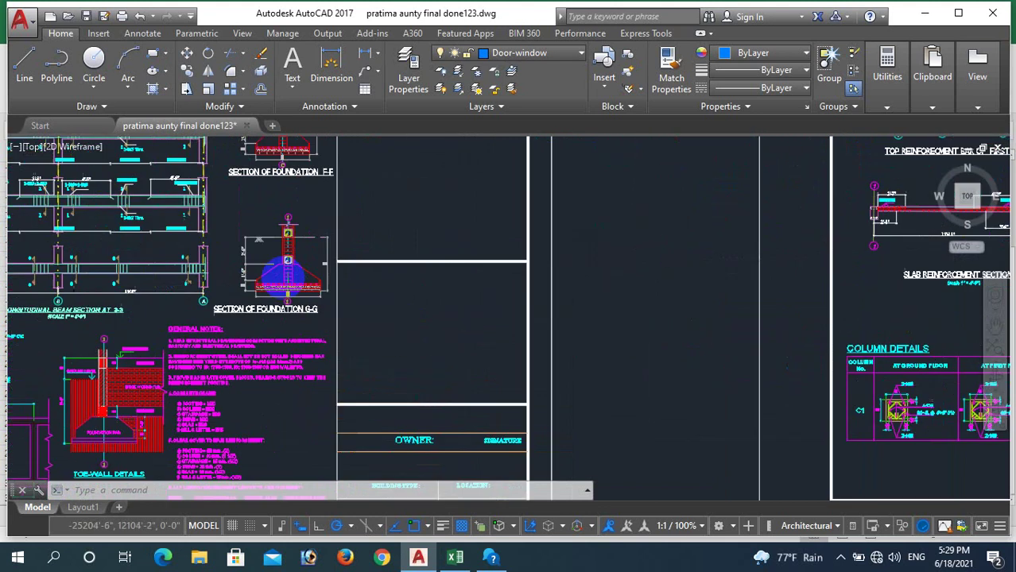
pyautogui.scroll(2, 239, 276)
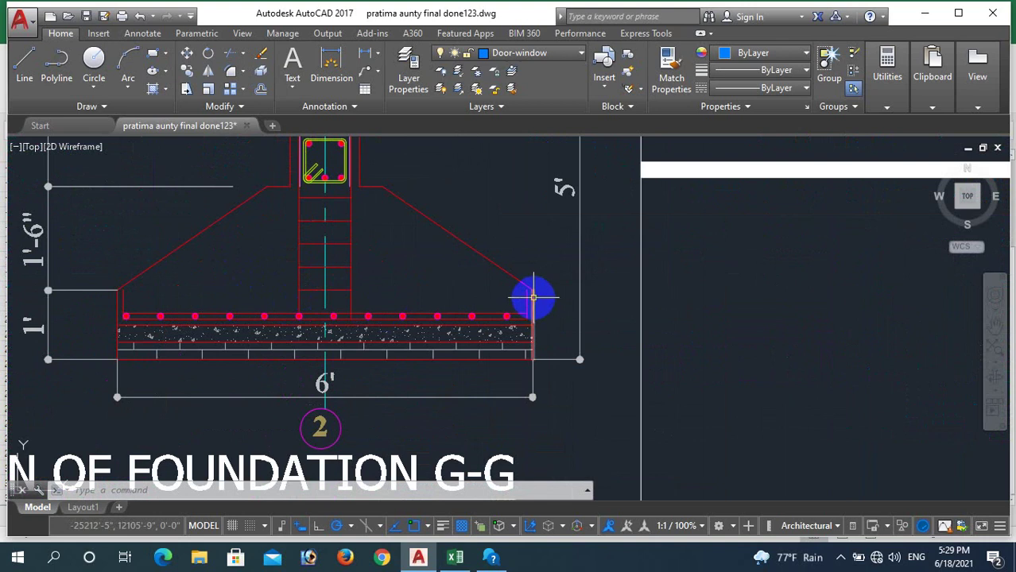
# - Measure the footing's sloped part from its lower outer corner to its upper corner, without keeping a dimension
pyautogui.moveTo(532, 298)
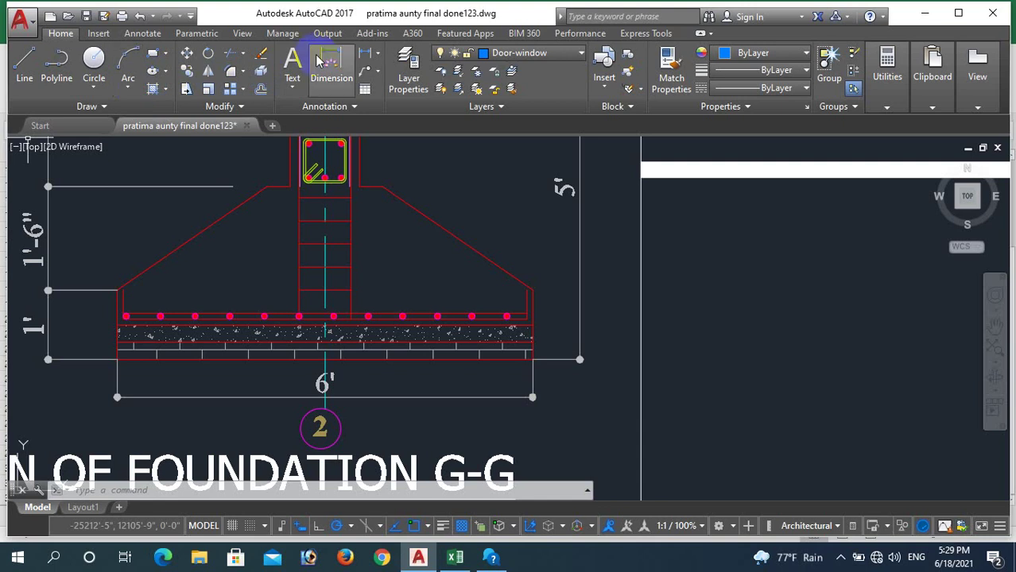
pyautogui.click(363, 58)
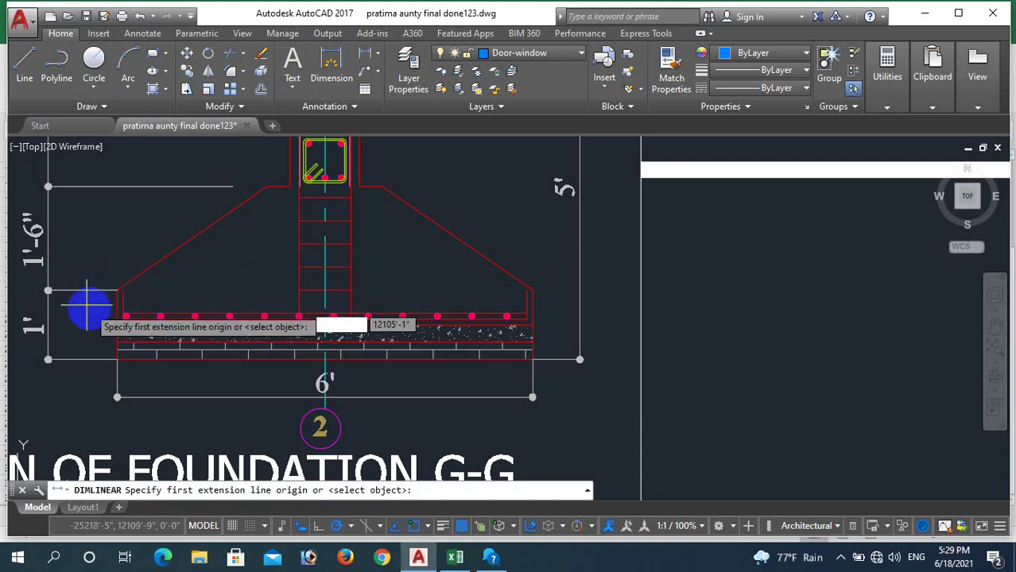
pyautogui.click(117, 291)
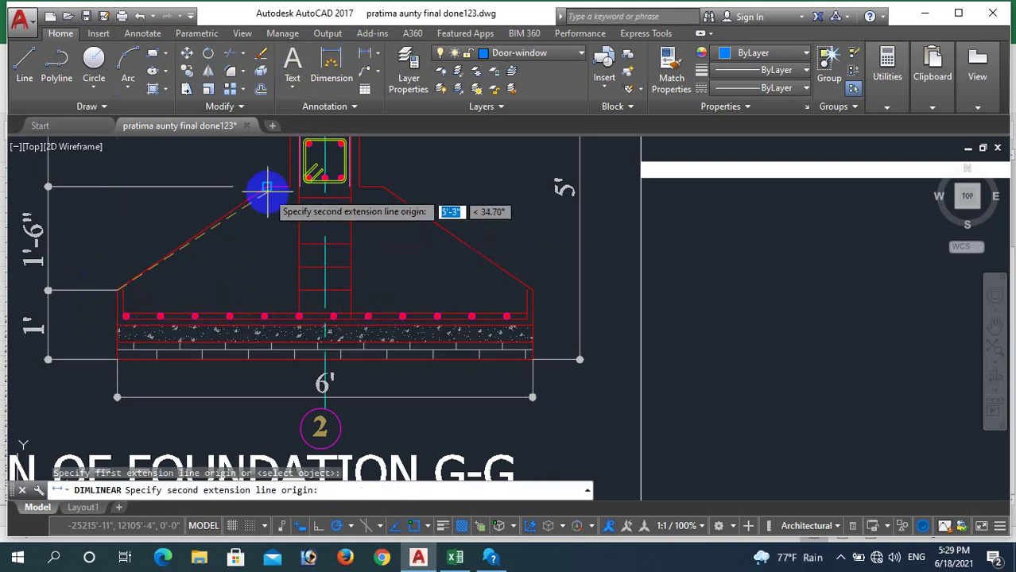
pyautogui.click(267, 187)
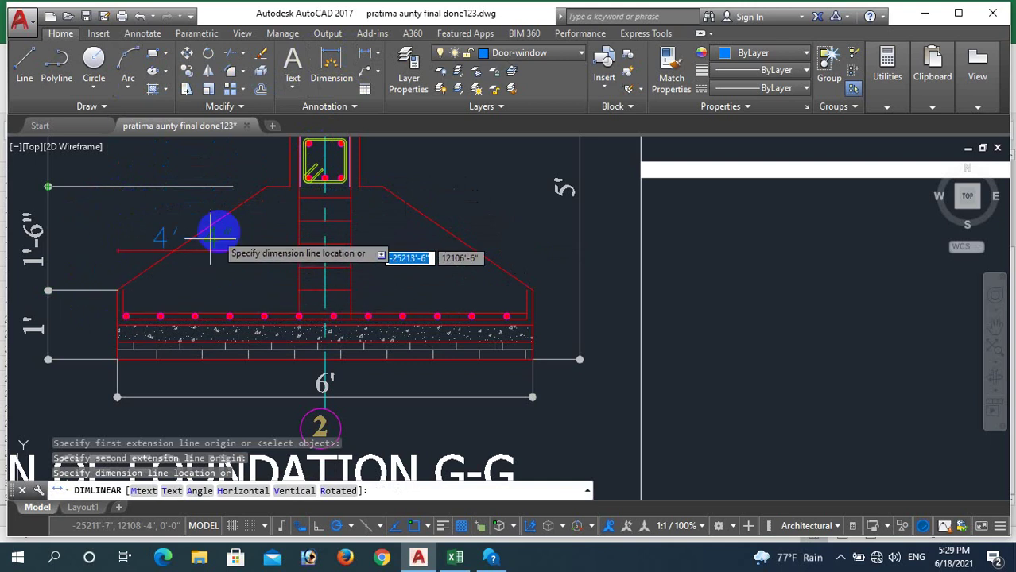
pyautogui.click(63, 232)
pyautogui.press('Escape')
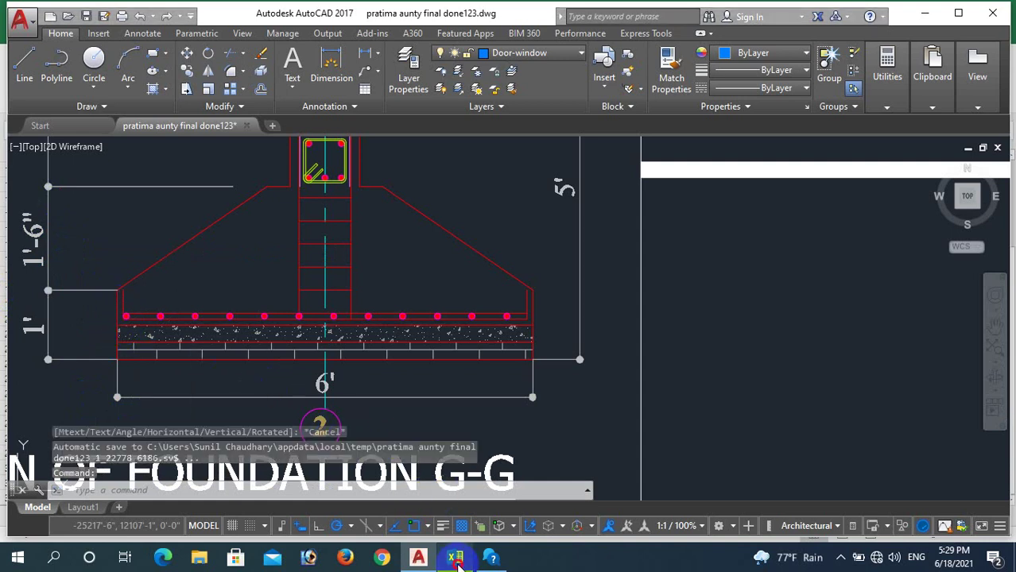
# - Switch to Excel and set the rectangular footing portion's height in F23 to 0.5 and its plan dimensions in D23 and E23 to 5
pyautogui.click(454, 557)
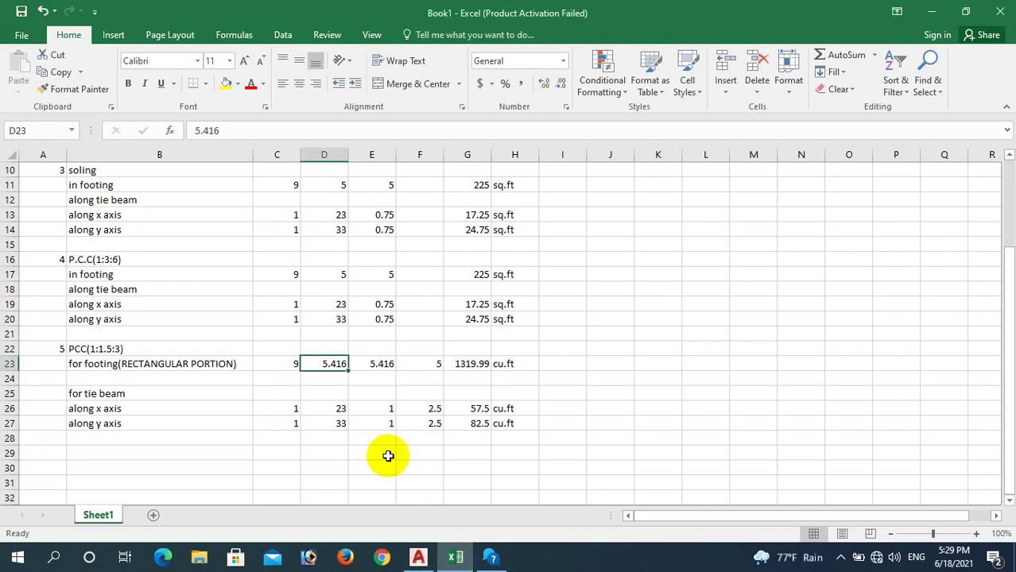
pyautogui.click(420, 363)
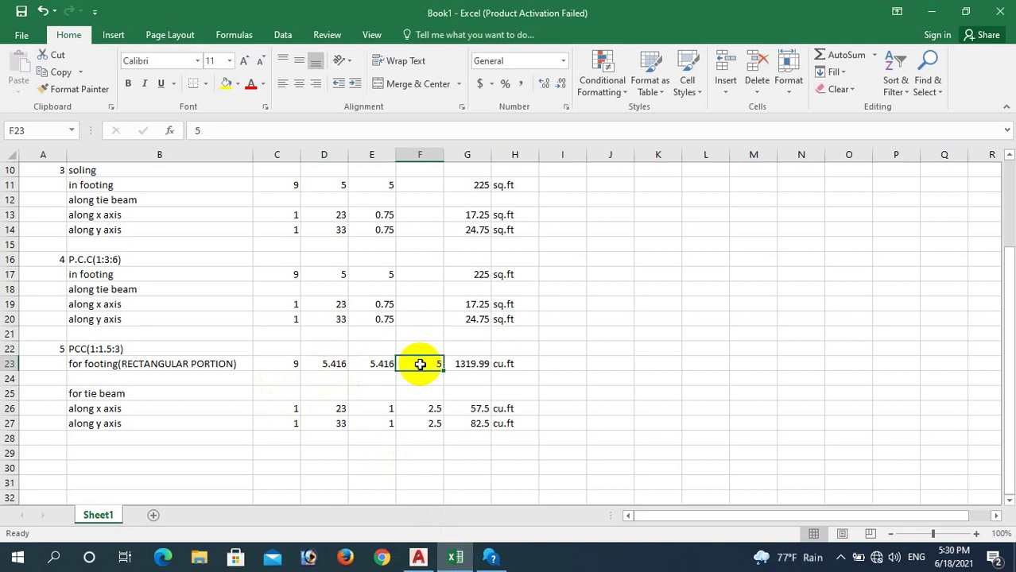
pyautogui.write('0.')
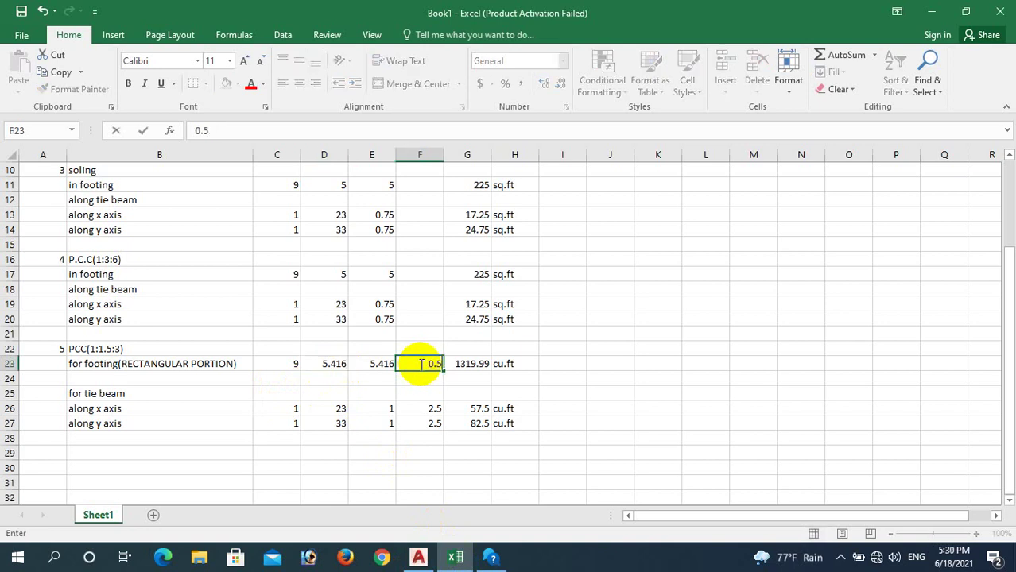
pyautogui.click(579, 363)
pyautogui.click(326, 364)
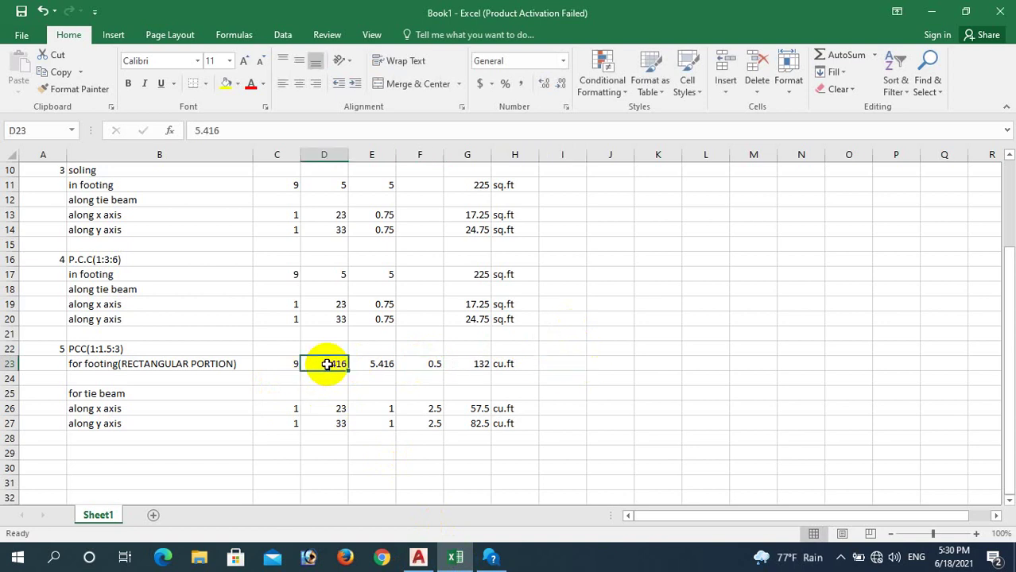
pyautogui.write('5')
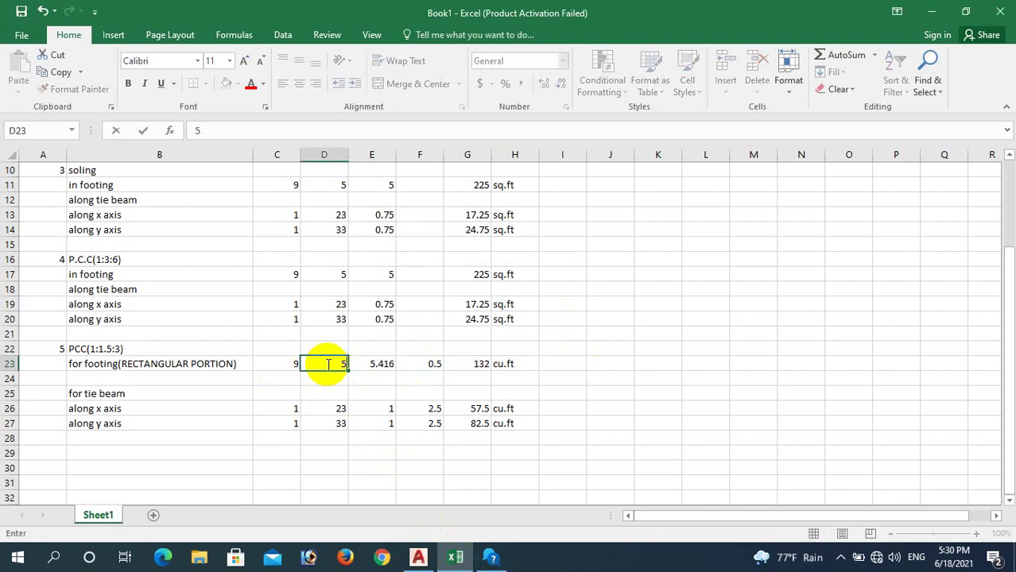
pyautogui.click(388, 365)
pyautogui.write('5')
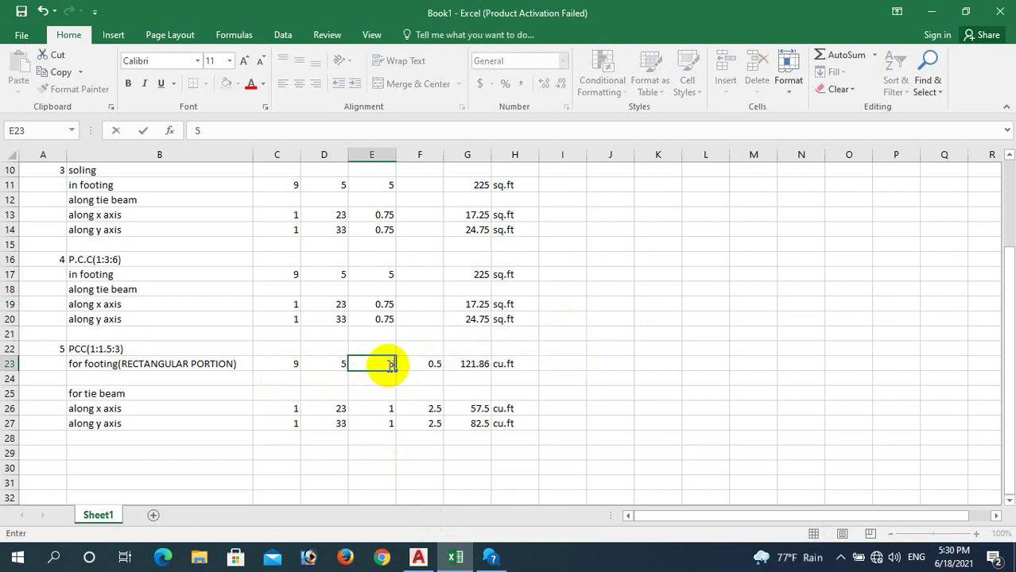
# - Copy the rectangular footing label from B23 to B24, change it to "for footing(TRAPAZOIDAL PORTION)", and enter 9 in C24
pyautogui.click(615, 348)
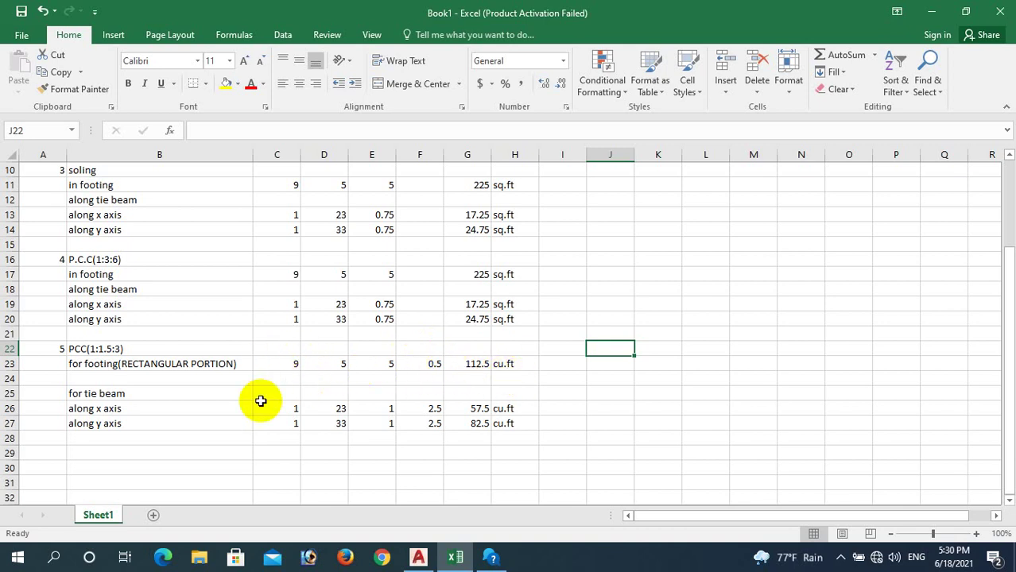
pyautogui.click(148, 363)
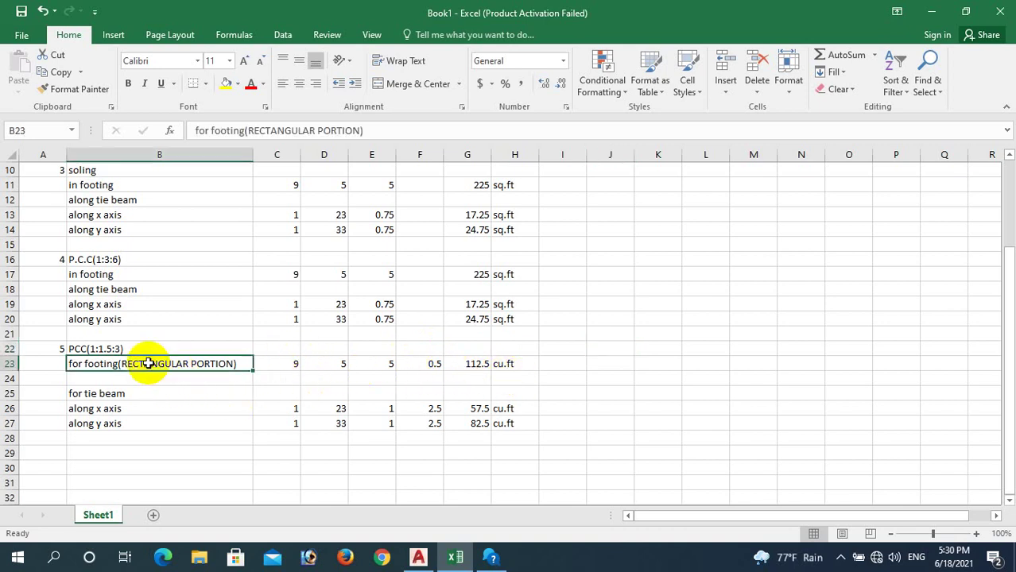
pyautogui.hotkey('ctrl', 'c')
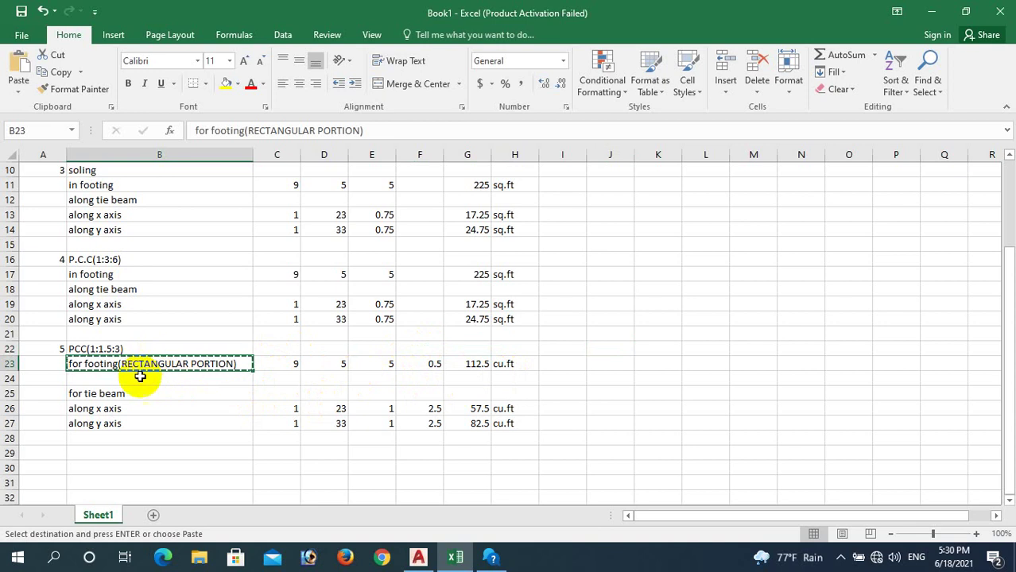
pyautogui.click(140, 377)
pyautogui.hotkey('ctrl', 'v')
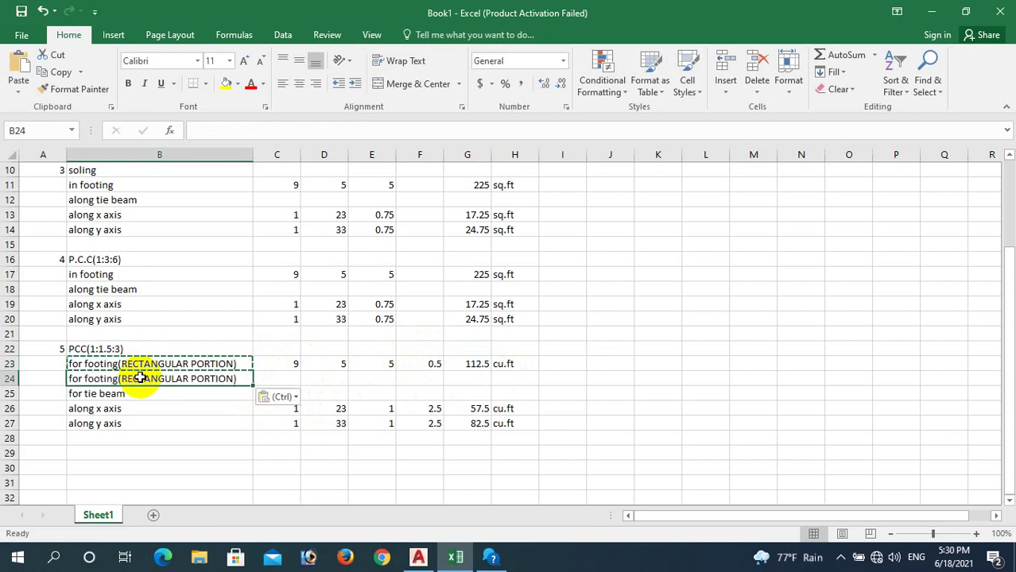
pyautogui.press('Escape')
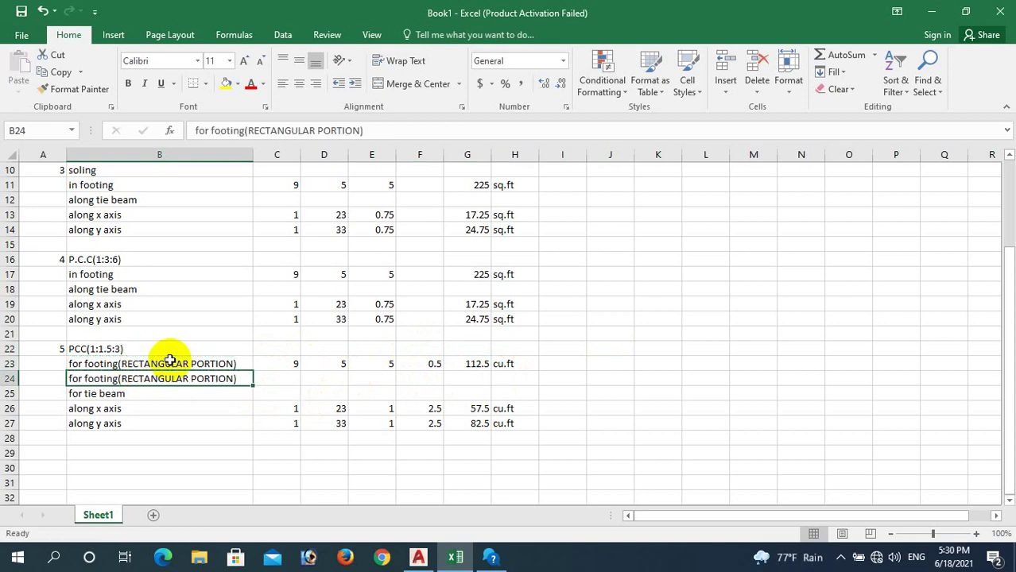
pyautogui.click(315, 130)
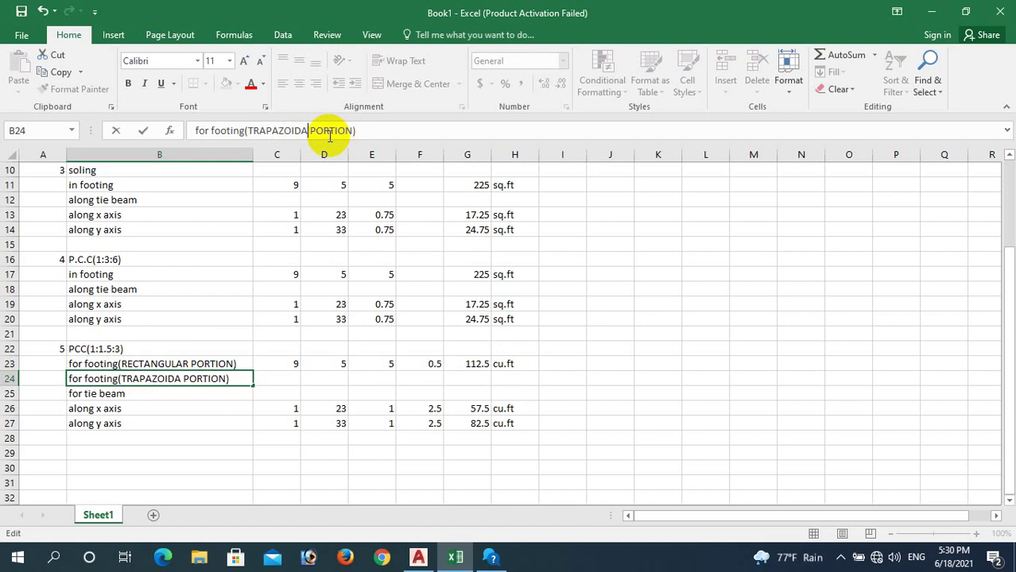
pyautogui.click(566, 393)
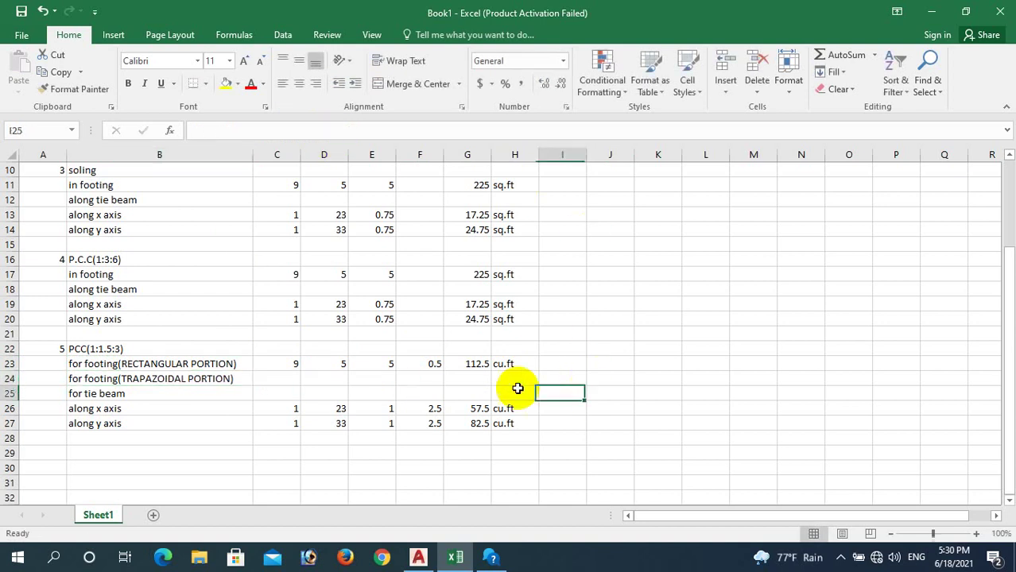
pyautogui.click(283, 376)
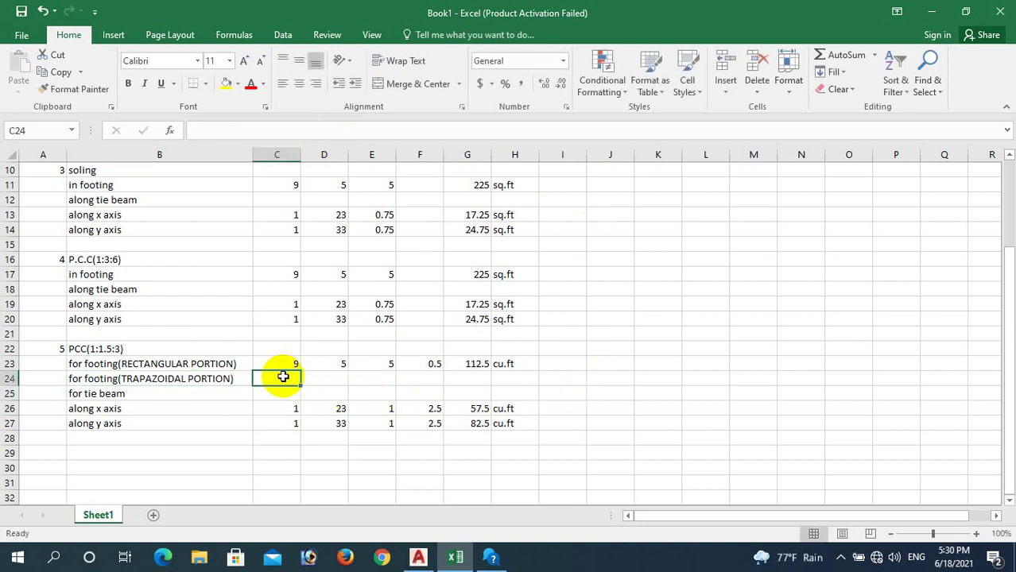
pyautogui.write('9')
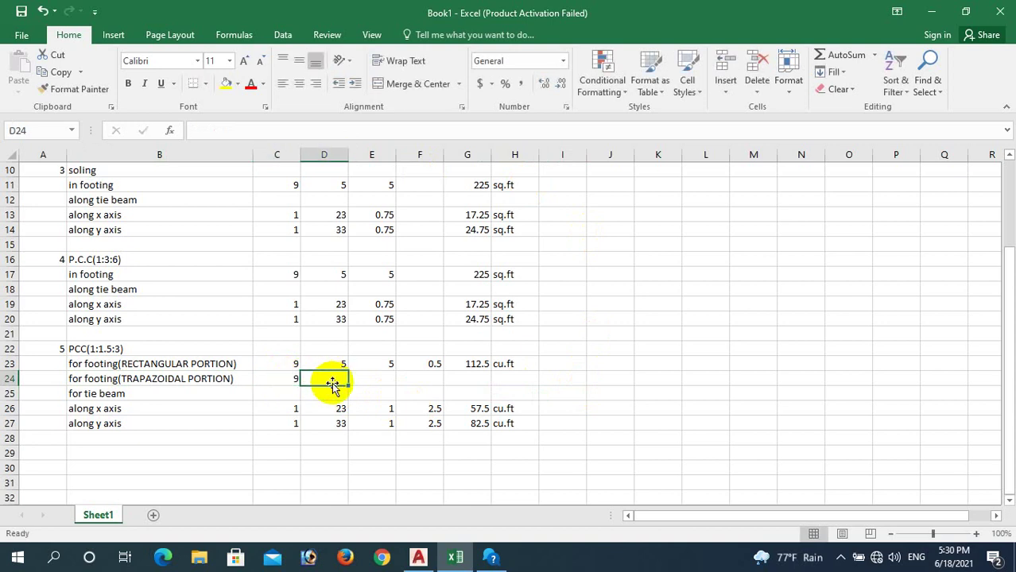
# - Switch to AutoCAD and draw a horizontal line across the Section G-G footing between the lower outer corners of its sloped part
pyautogui.click(432, 563)
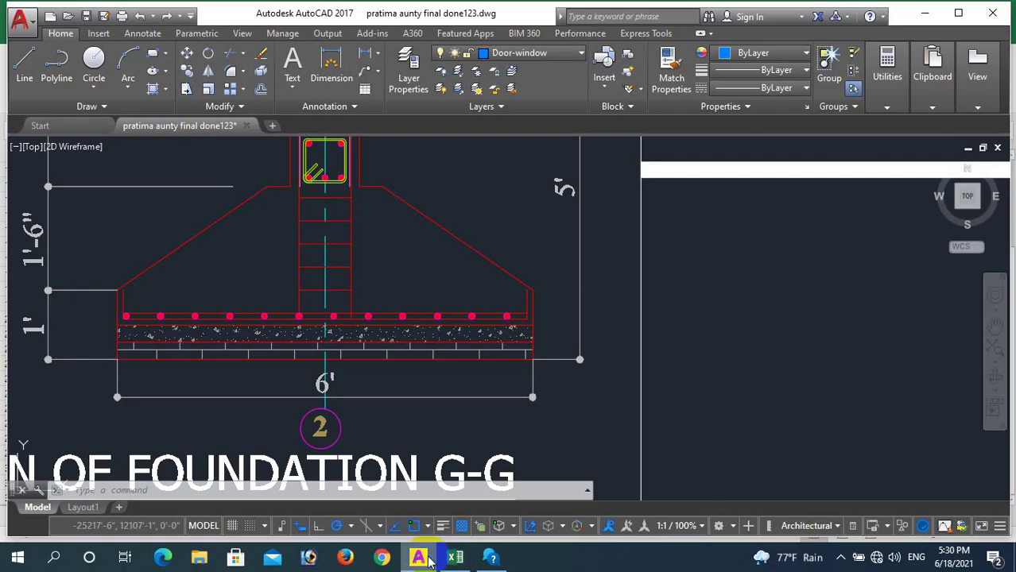
pyautogui.scroll(-3, 239, 294)
pyautogui.scroll(2, 233, 271)
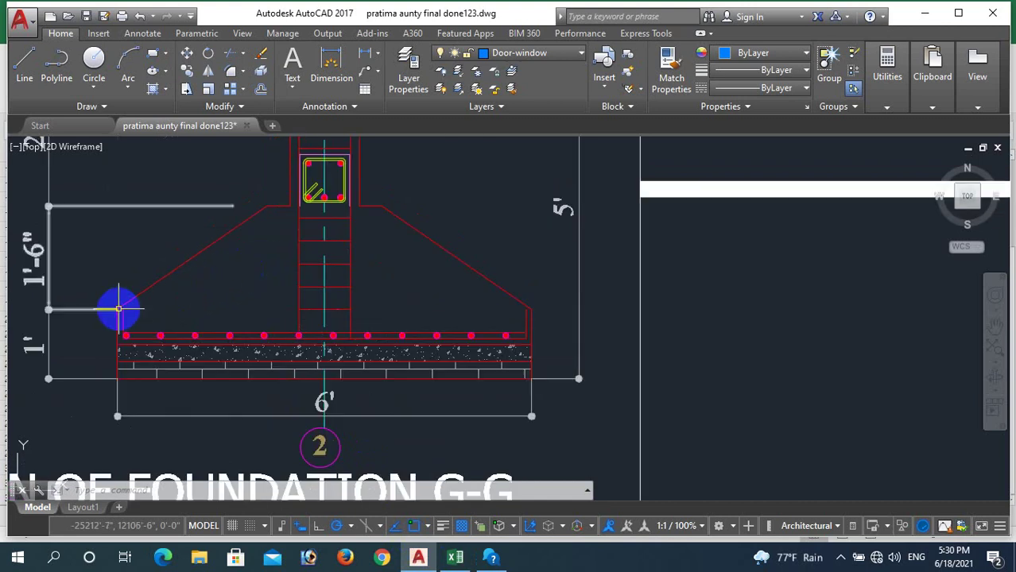
pyautogui.click(25, 64)
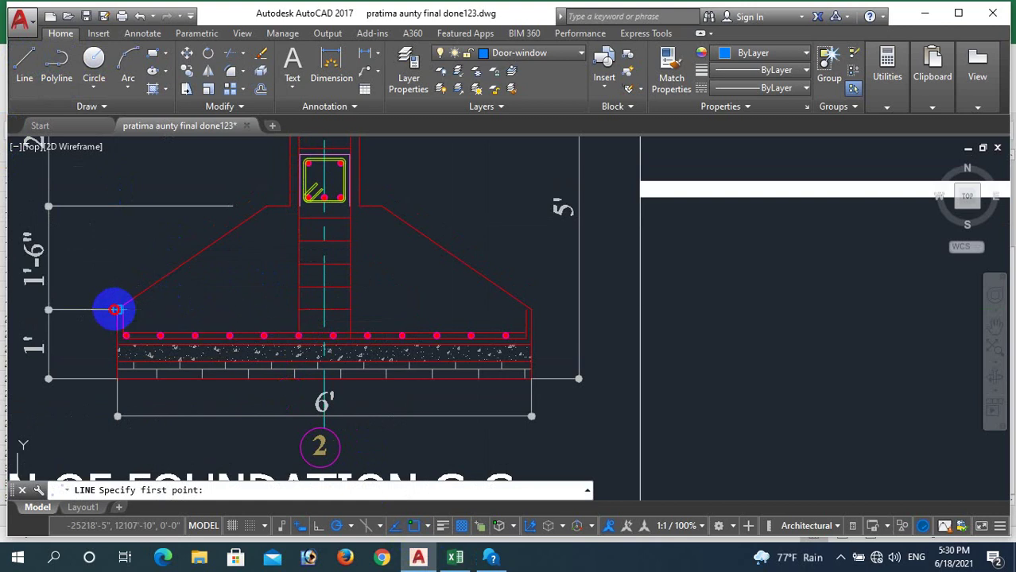
pyautogui.click(118, 310)
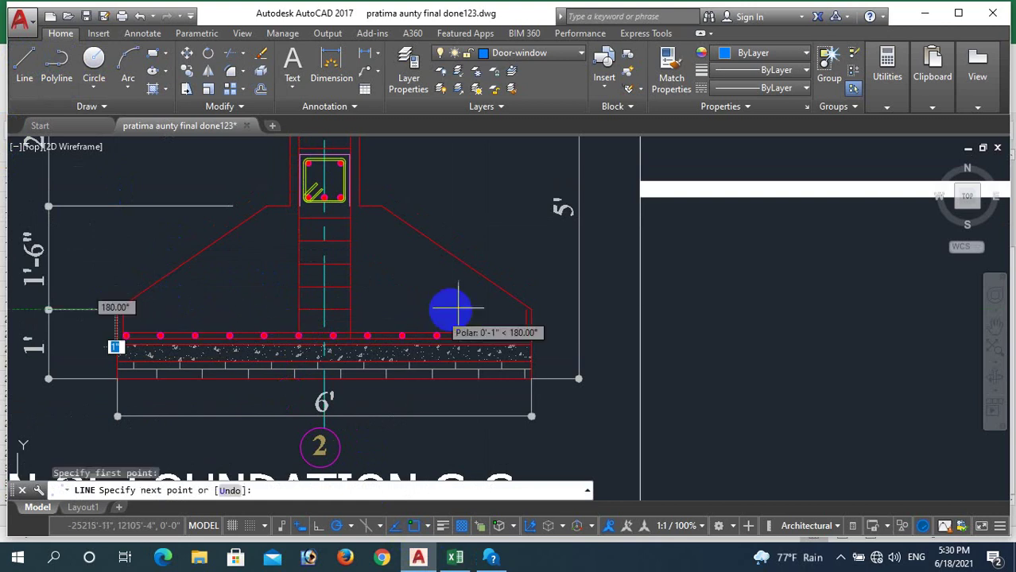
pyautogui.click(531, 310)
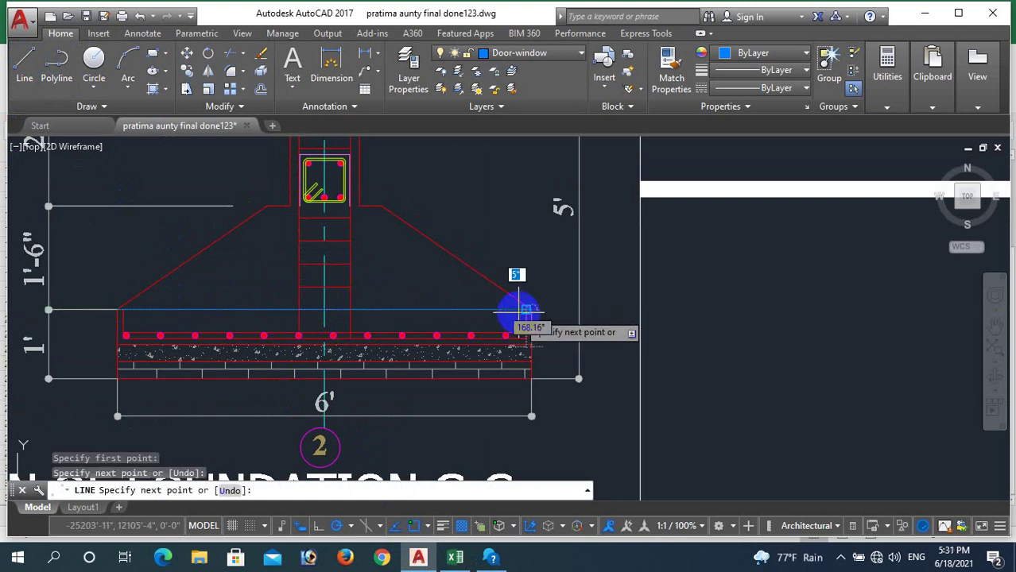
pyautogui.press('Escape')
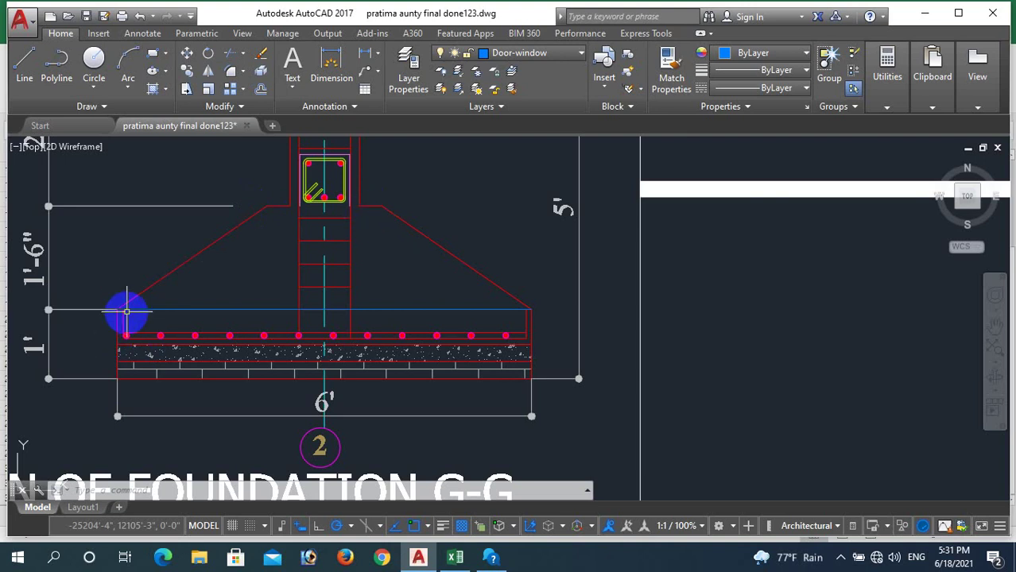
# - Dimension the footing's sloped part horizontally, across its top edge and across its base between the outer corners
pyautogui.moveTo(308, 309)
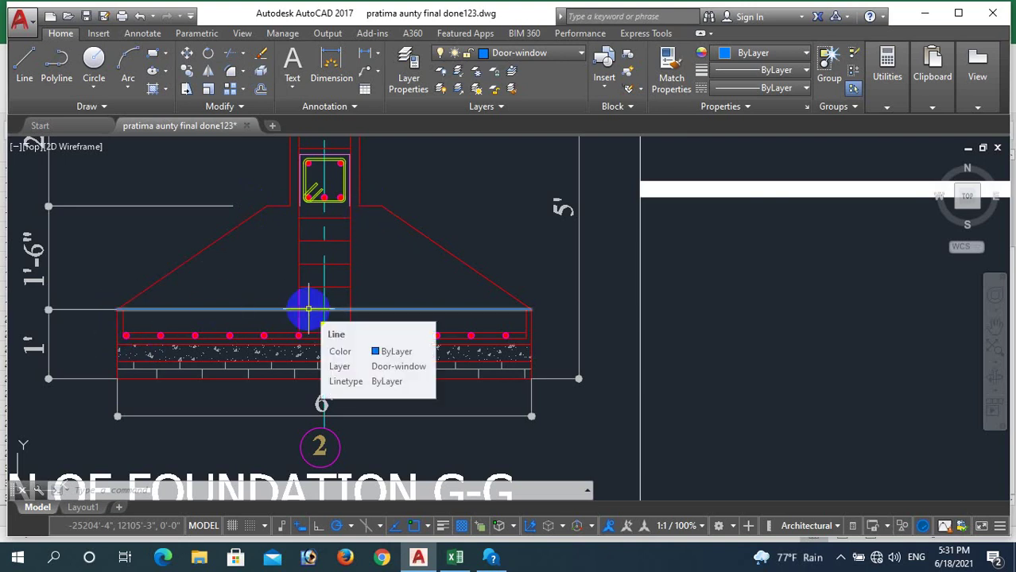
pyautogui.click(339, 59)
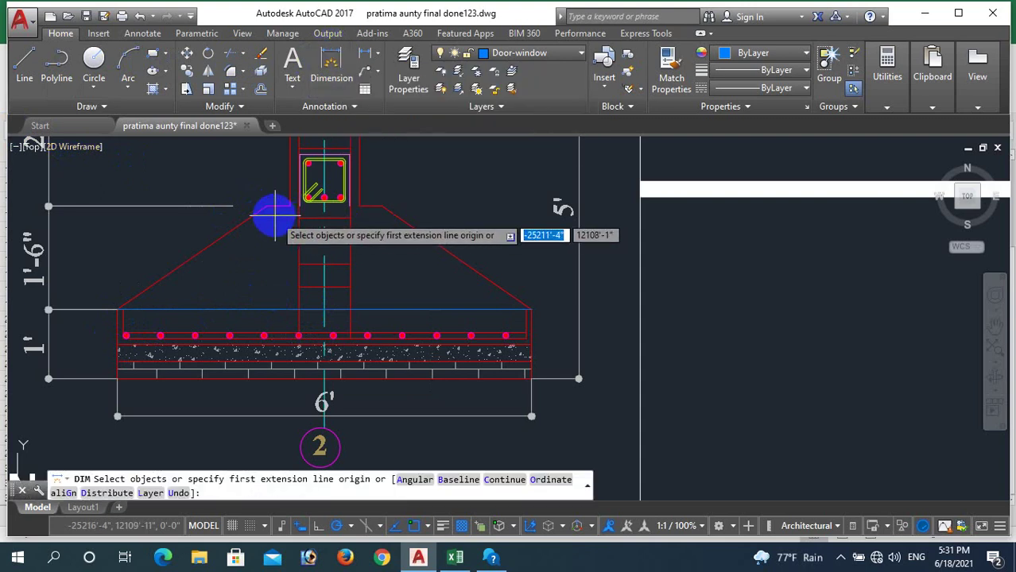
pyautogui.click(267, 205)
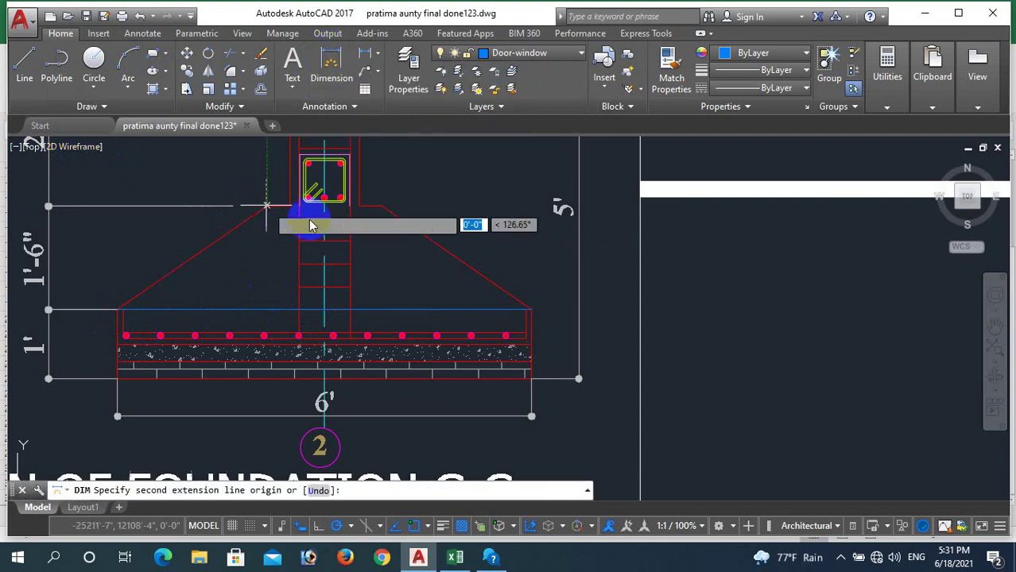
pyautogui.click(382, 207)
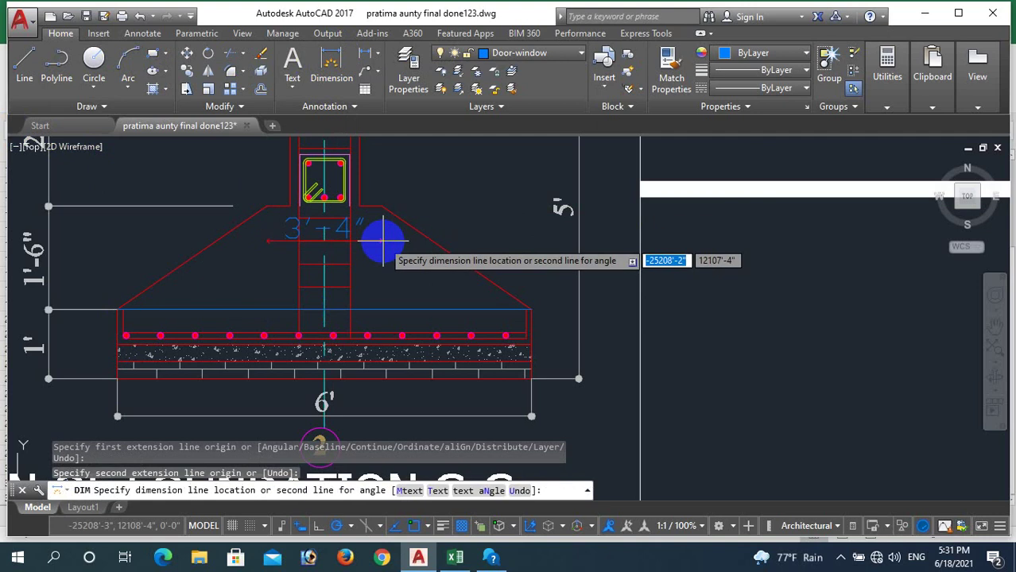
pyautogui.click(382, 235)
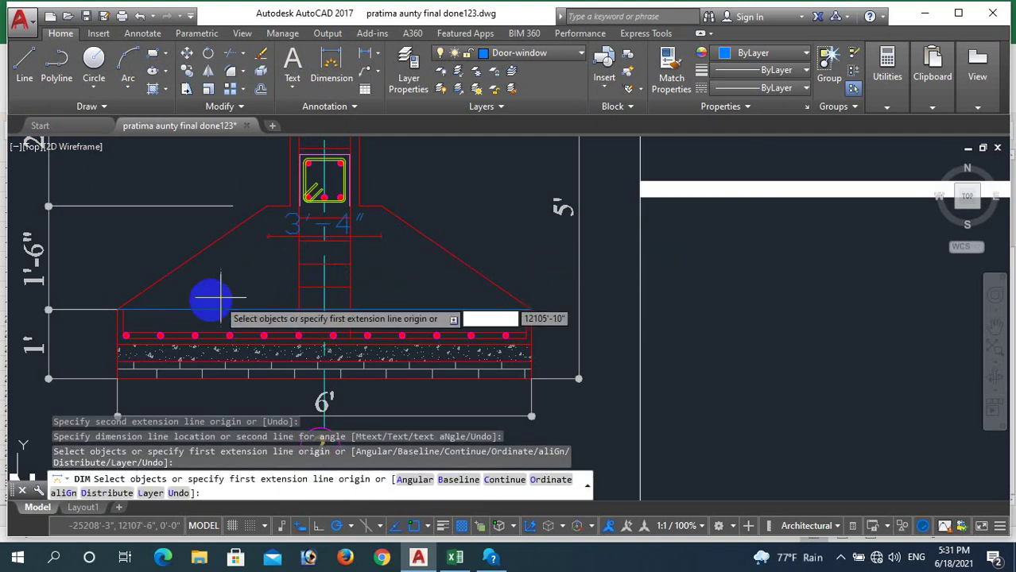
pyautogui.click(116, 311)
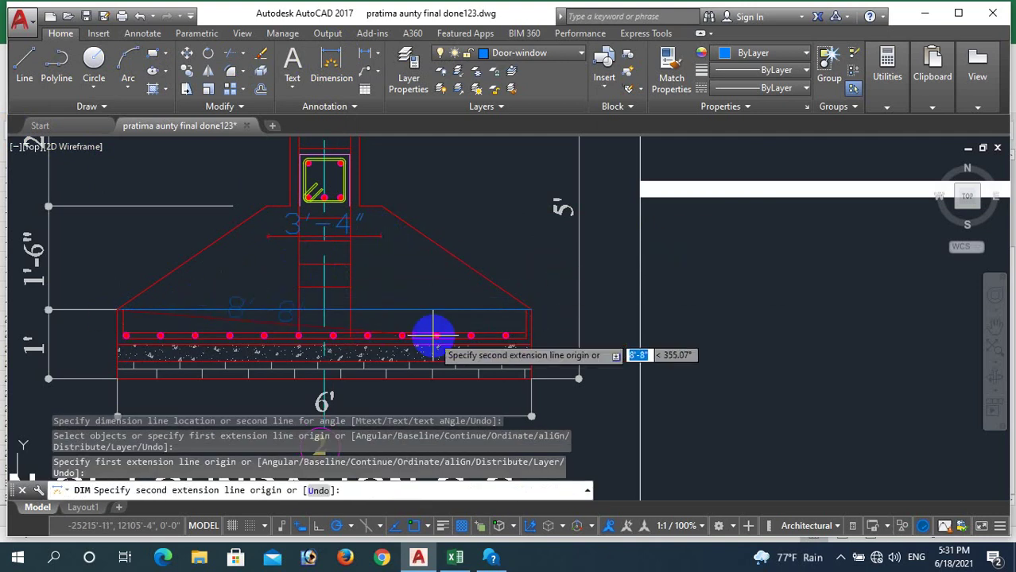
pyautogui.click(530, 309)
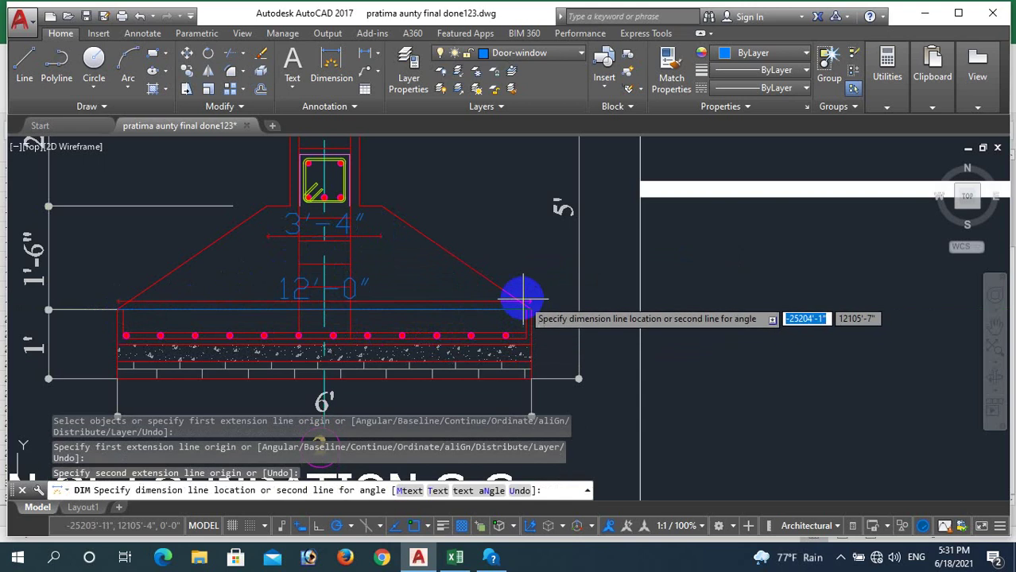
# - Place the horizontal dimension across the wide lower base of the footing's trapezoidal portion, just above the base line
pyautogui.click(518, 291)
pyautogui.press('Return')
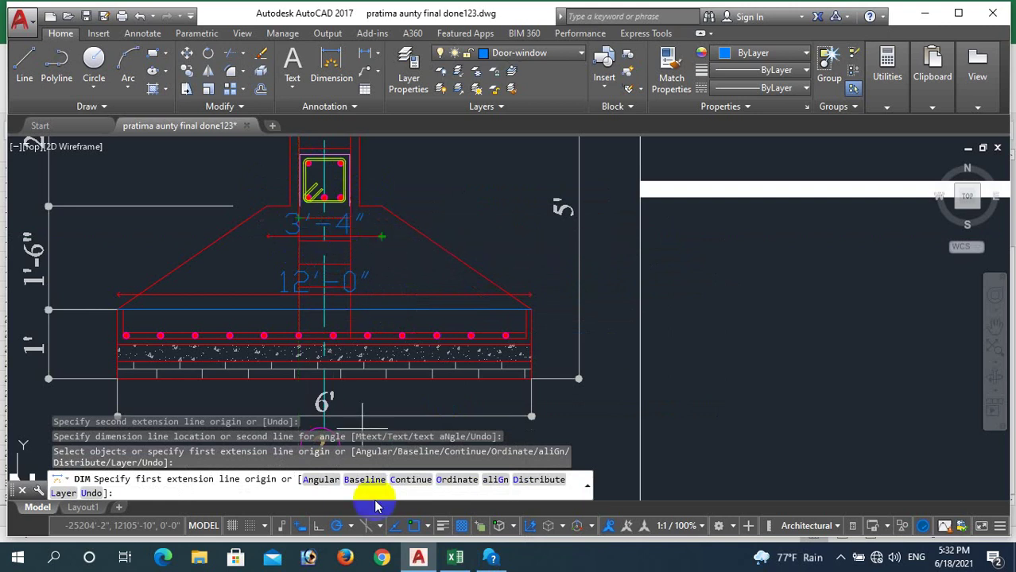
# - Switch to the Excel quantity sheet and enter "A1=1.667" in cell J24 beside the trapezoidal footing row
pyautogui.click(456, 560)
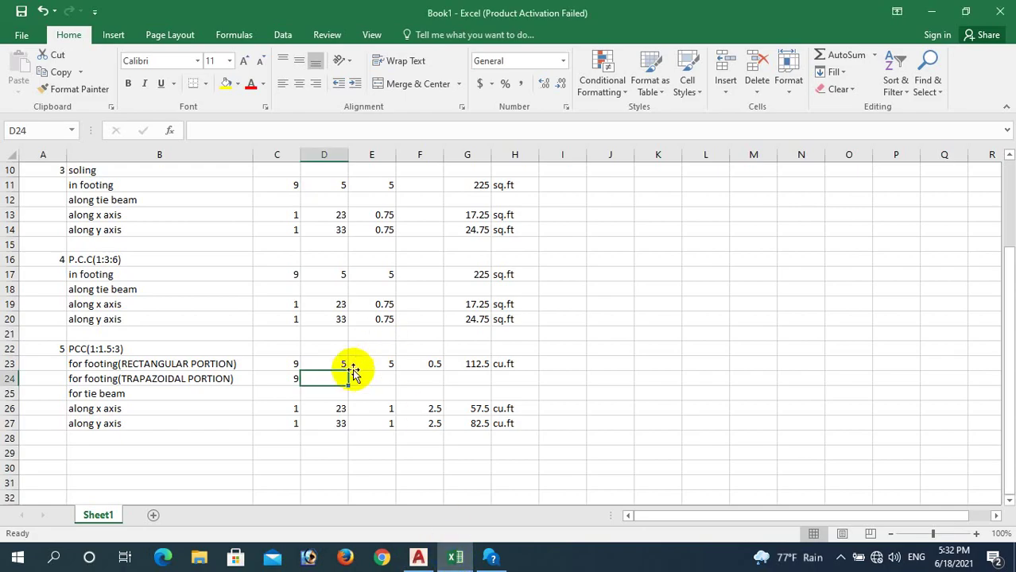
pyautogui.click(619, 379)
pyautogui.write('A1=')
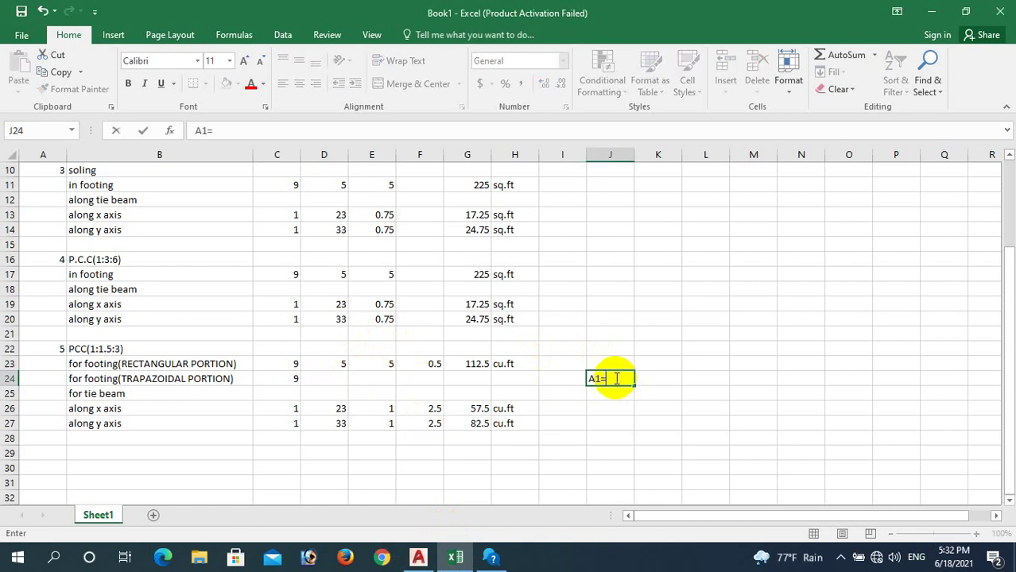
pyautogui.write('1.667')
pyautogui.click(658, 377)
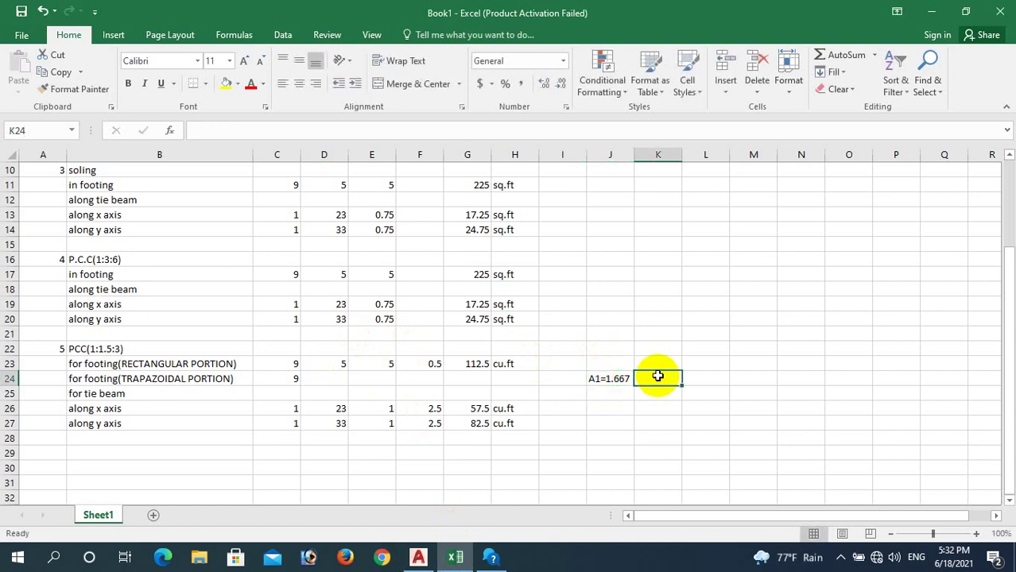
# - Enter "A2=6" in cell K24, checking the footing's base width in the AutoCAD drawing
pyautogui.write('A2')
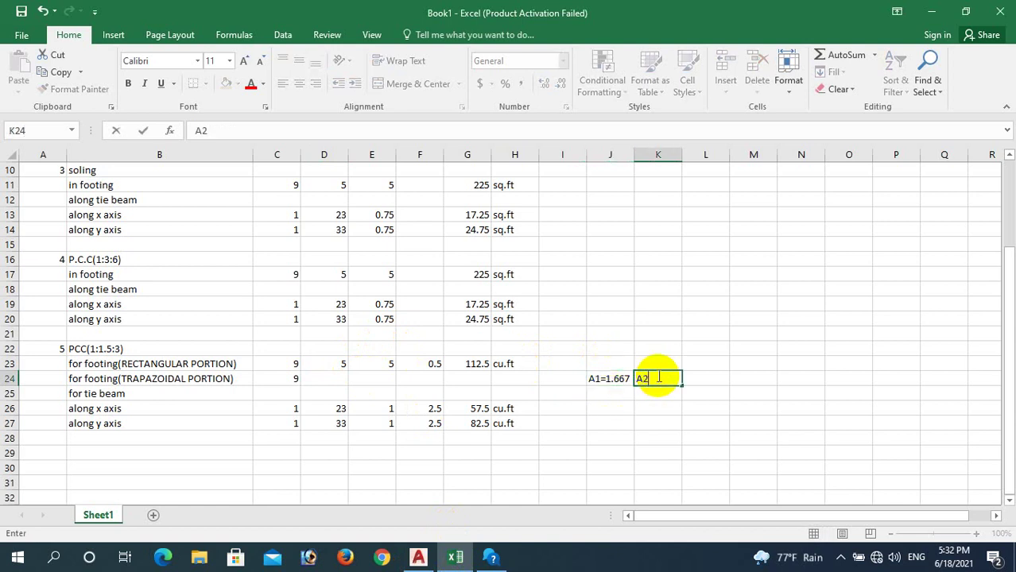
pyautogui.write('=')
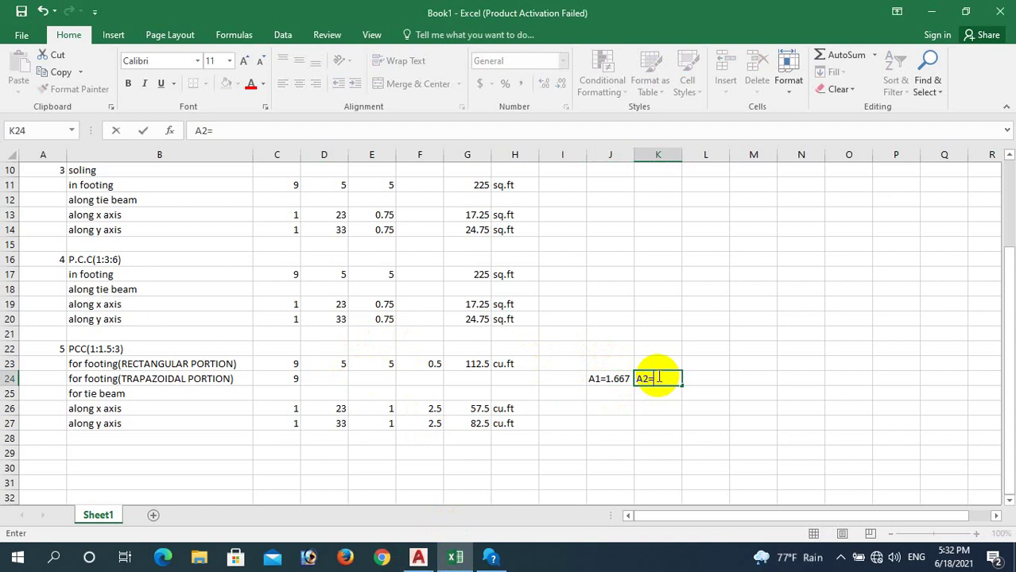
pyautogui.click(418, 557)
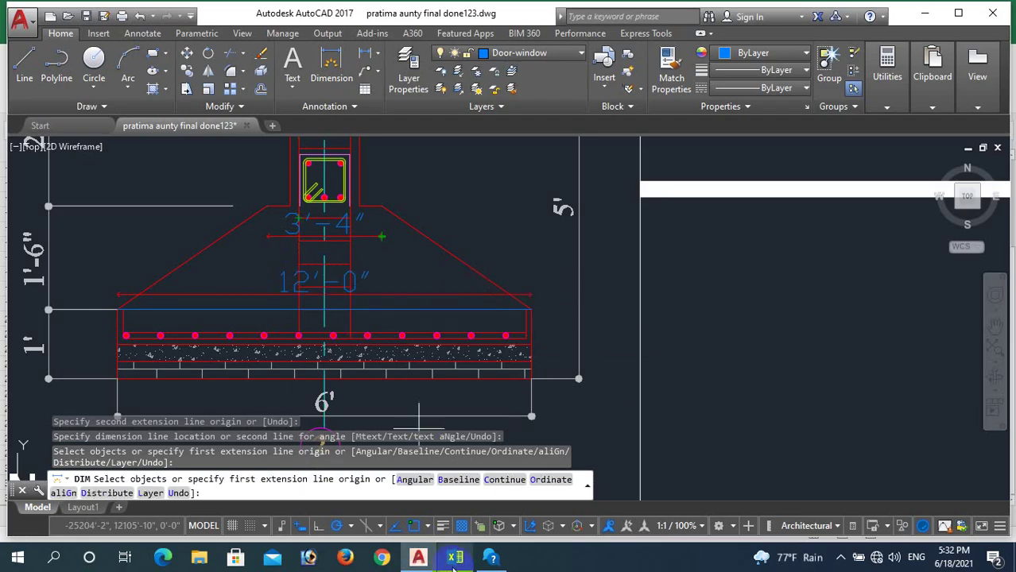
pyautogui.click(454, 557)
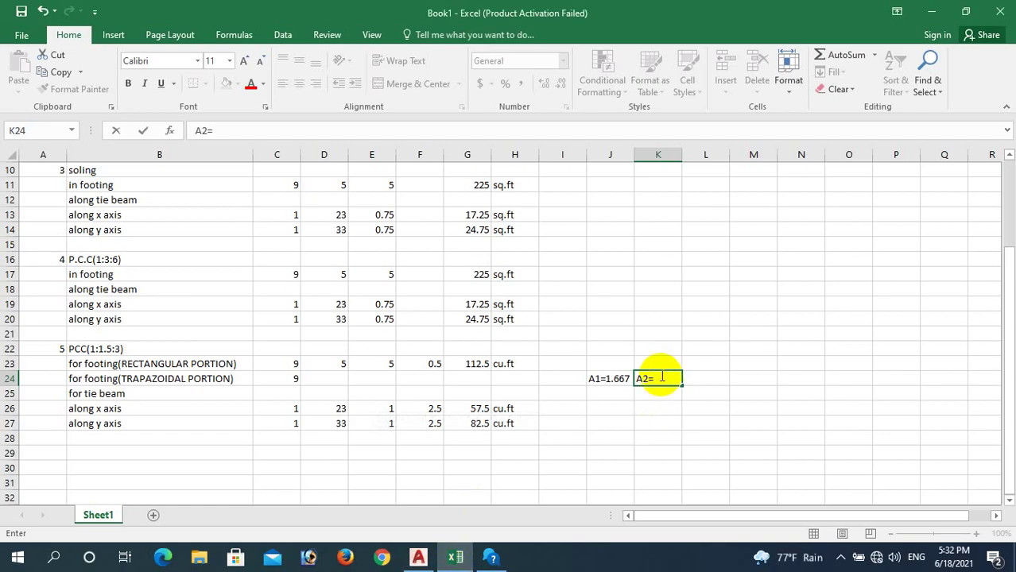
pyautogui.write('6')
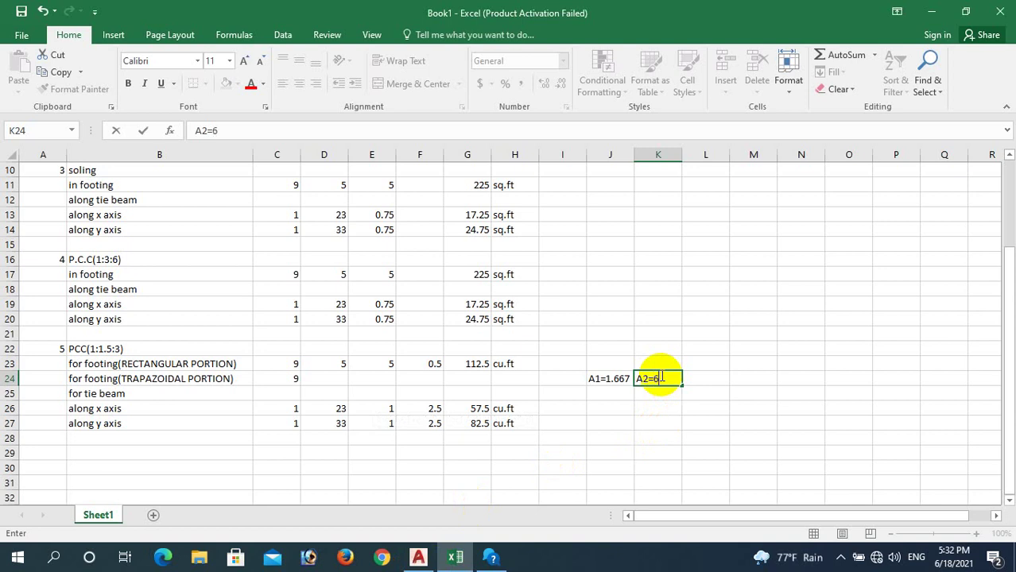
pyautogui.click(712, 380)
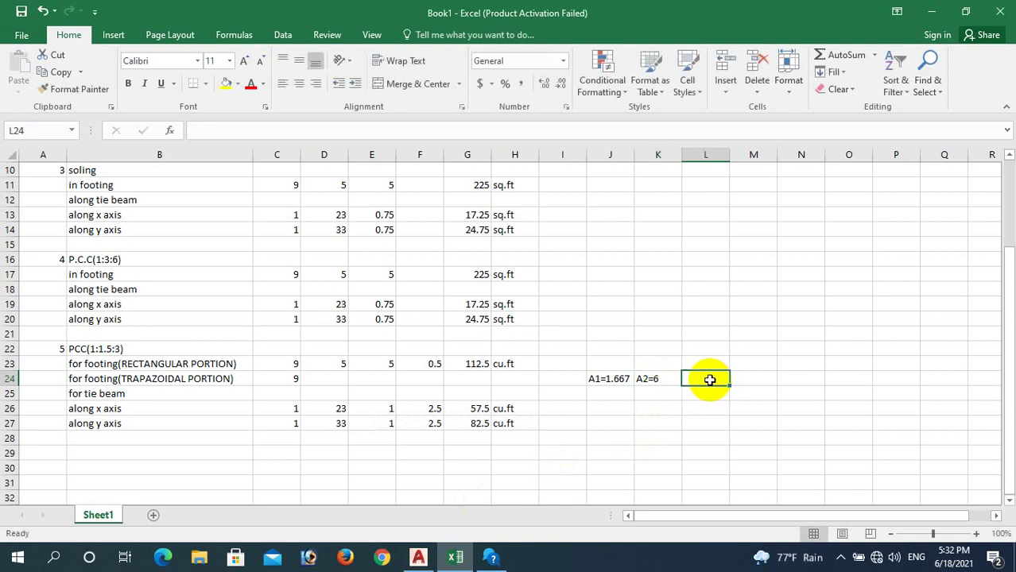
# - Enter "H=1.5" in cell L24, checking the height of the trapezoidal portion in the AutoCAD drawing
pyautogui.write('H=')
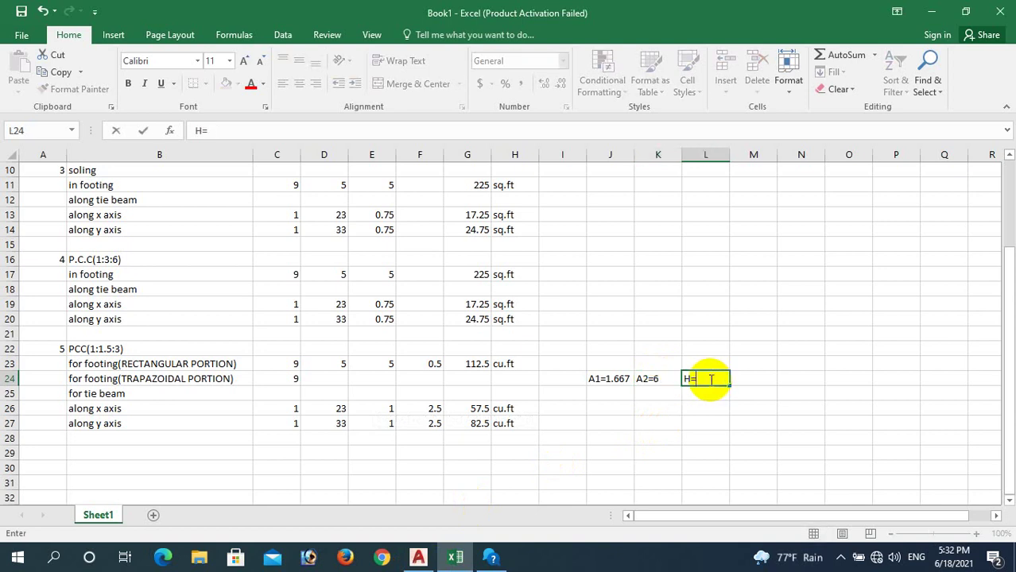
pyautogui.moveTo(421, 562)
pyautogui.click(423, 534)
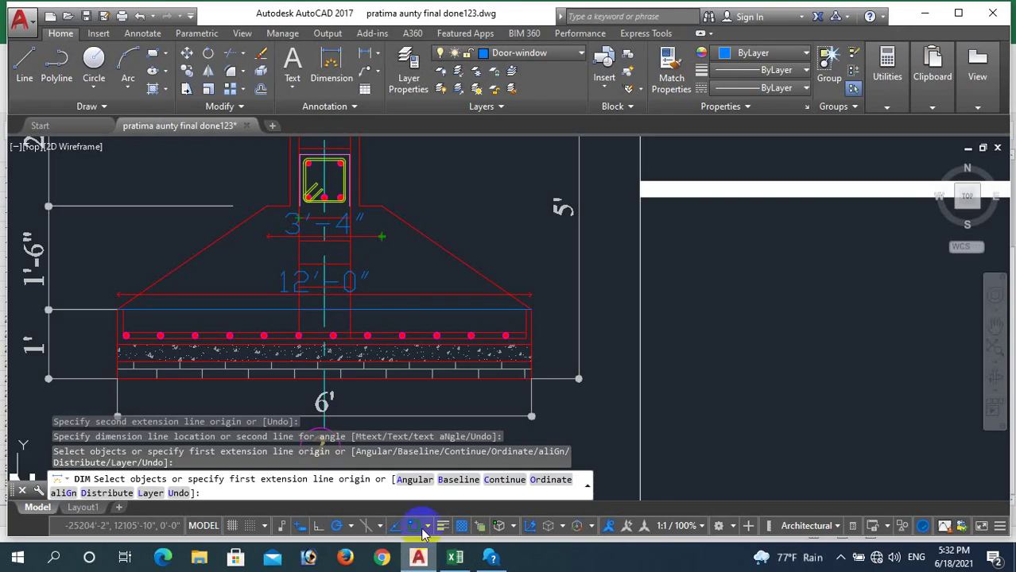
pyautogui.write('c')
pyautogui.press('Return')
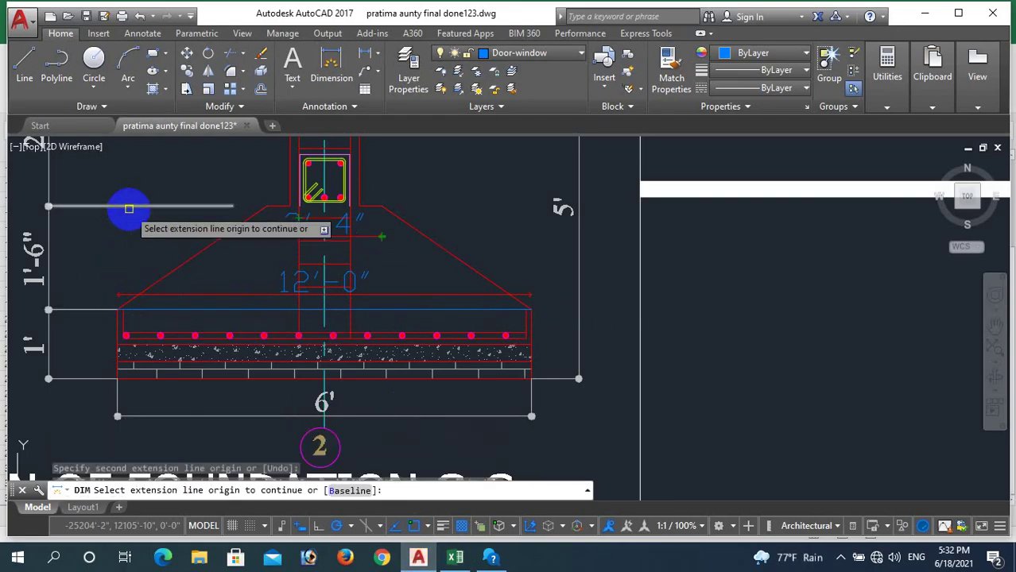
pyautogui.press('Escape')
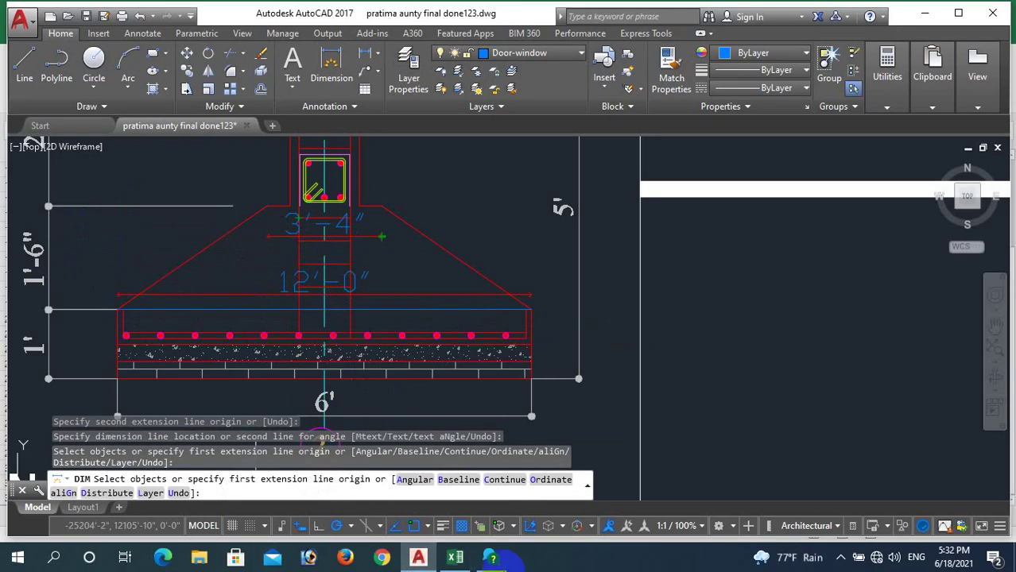
pyautogui.moveTo(491, 563)
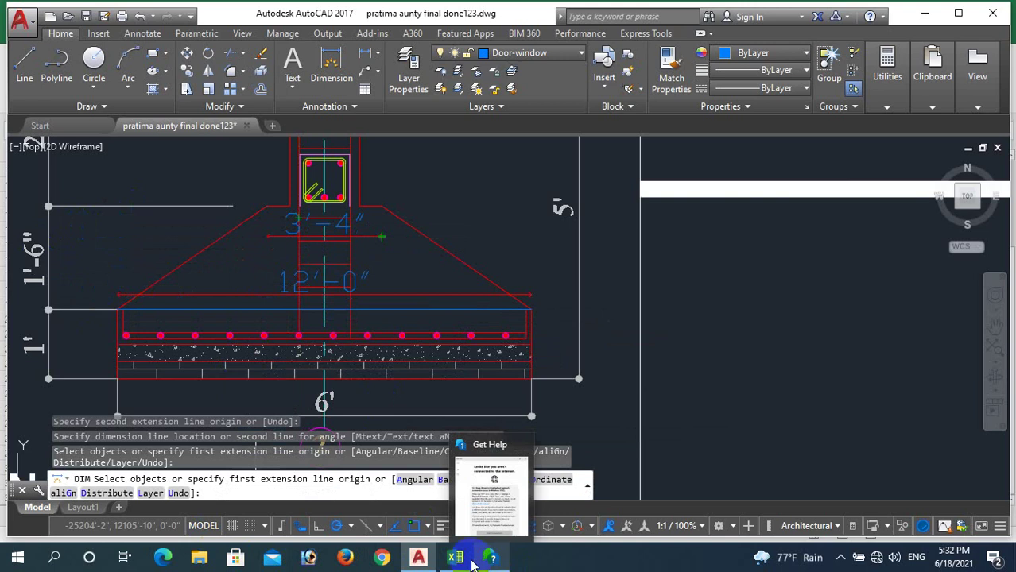
pyautogui.click(455, 558)
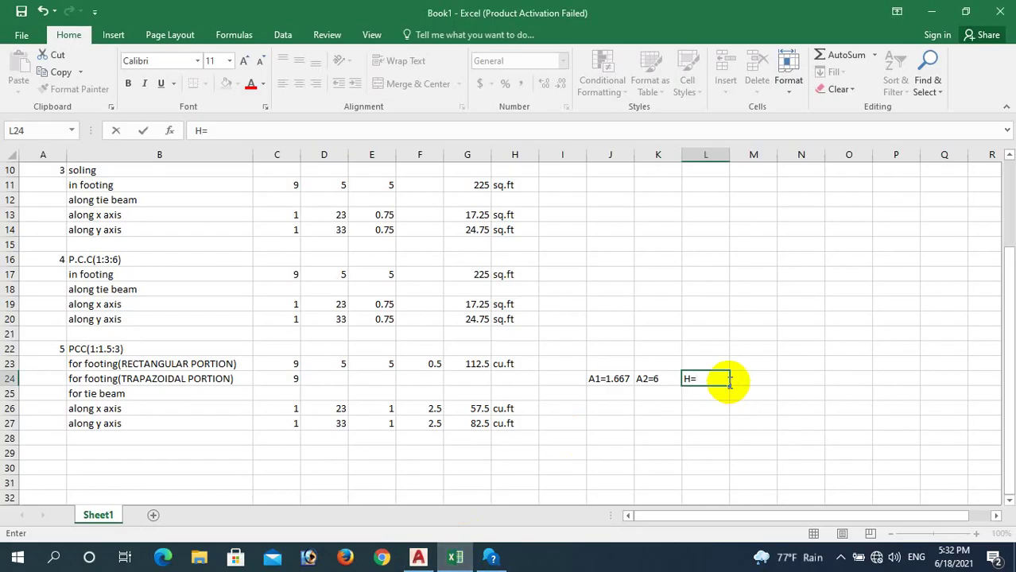
pyautogui.write('1.5')
pyautogui.click(746, 379)
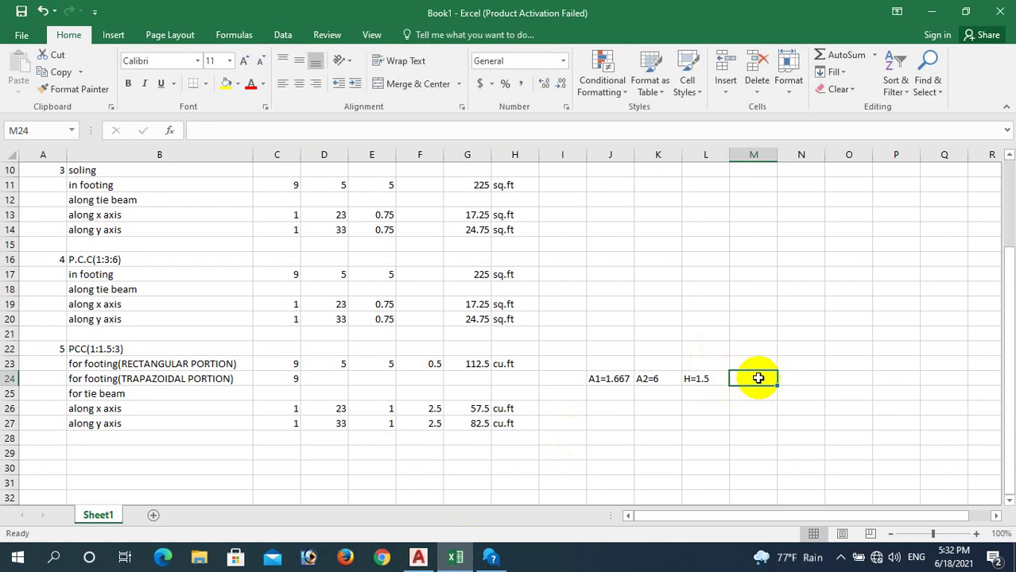
# - Enter the label "VOLM" in cell F24 of the trapezoidal footing row
pyautogui.click(403, 379)
pyautogui.write('VOLM')
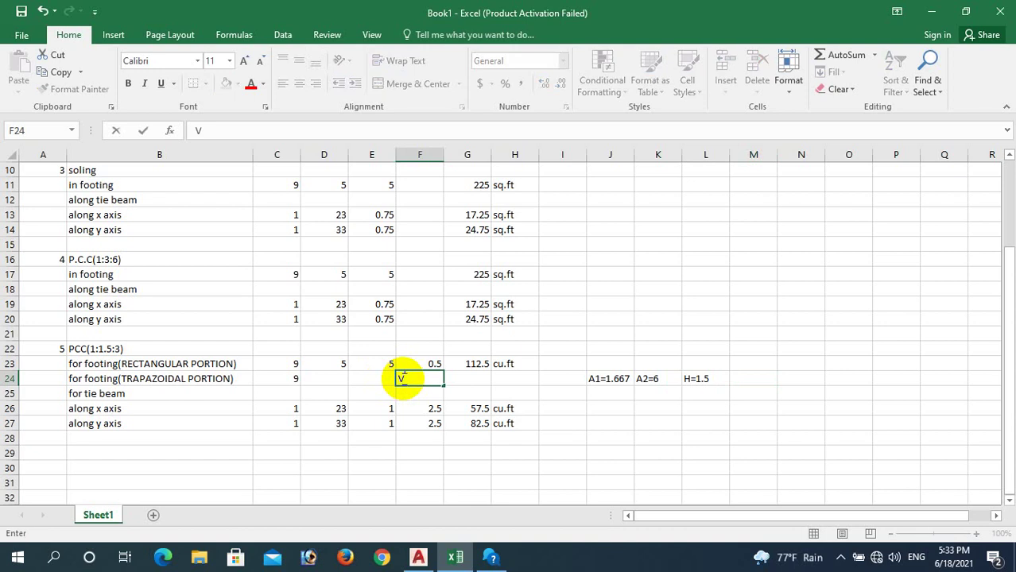
# - Try to build the trapezoidal volume formula in cell G24 as 1.667+6 plus a SQRT of the values 1.667 and 6
pyautogui.click(465, 379)
pyautogui.write('=')
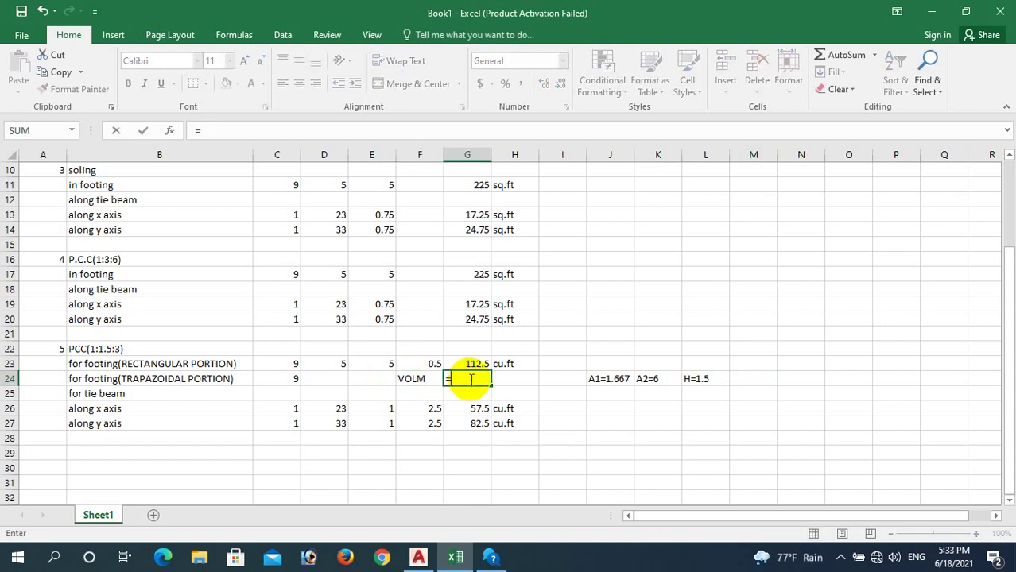
pyautogui.write('1.667')
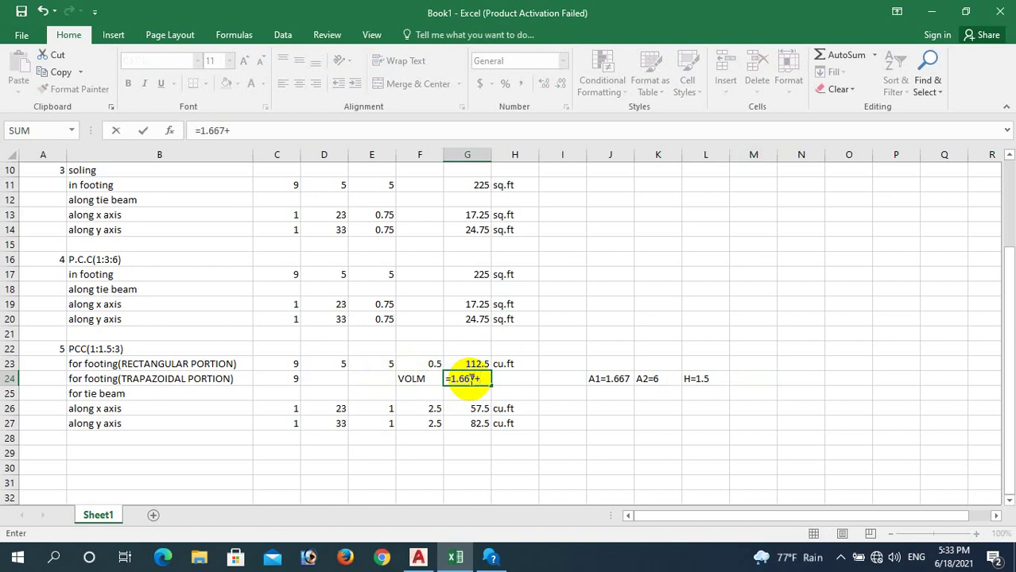
pyautogui.write('+6')
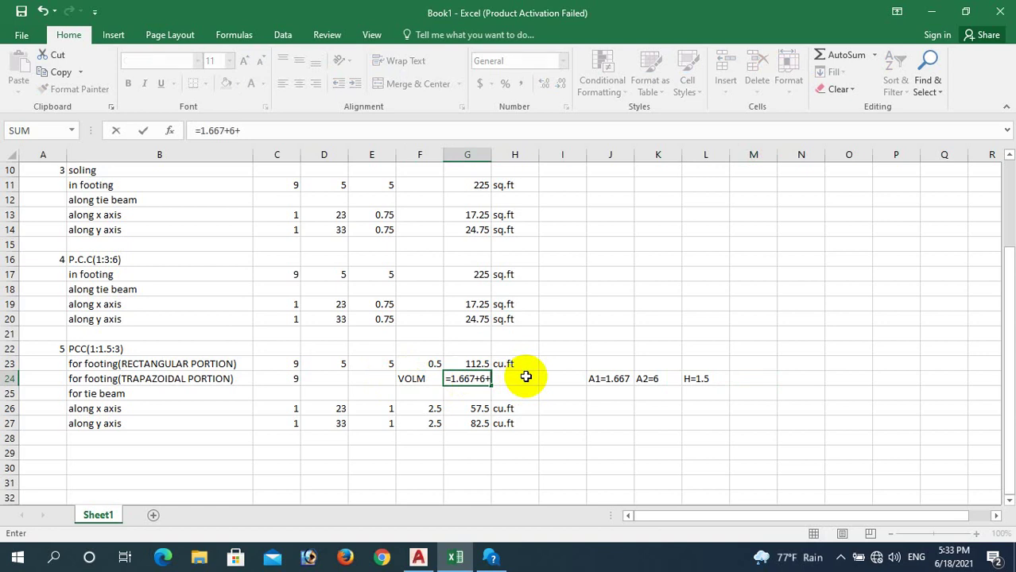
pyautogui.write('+SQRT')
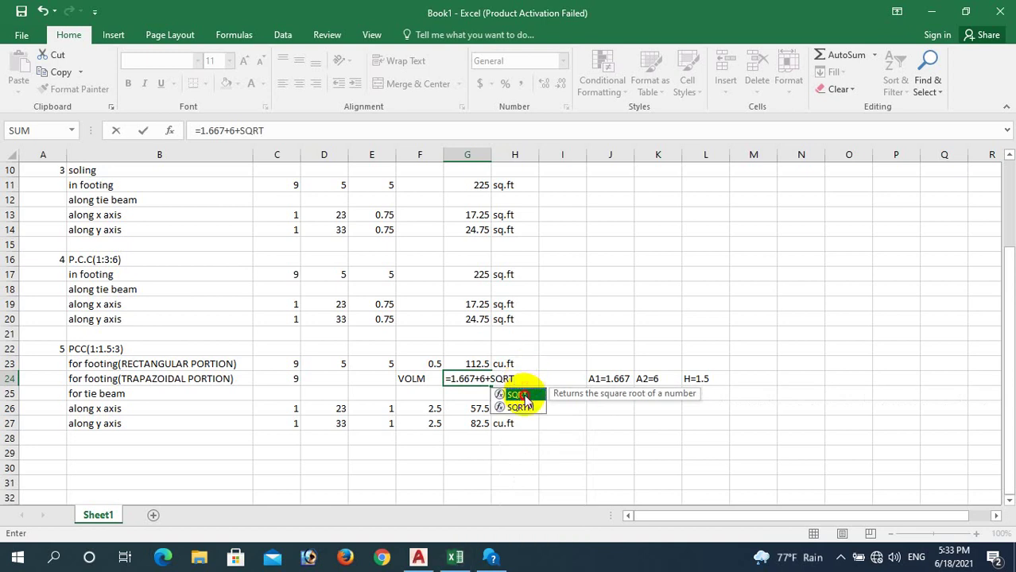
pyautogui.doubleClick(521, 394)
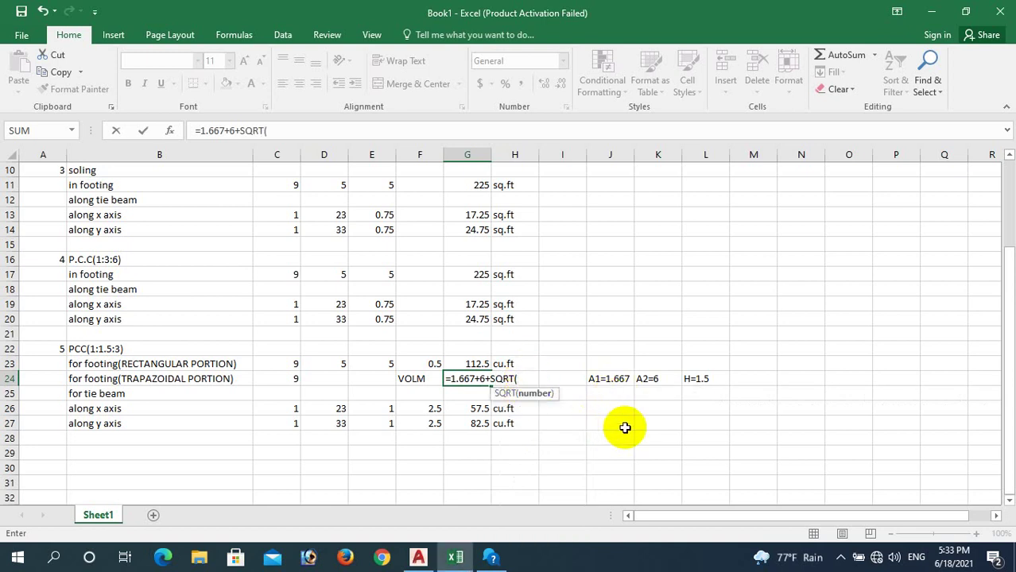
pyautogui.write('1.667')
pyautogui.write('6')
# - Erase the unfinished volume formula from cell G24 and leave the cell empty
pyautogui.press('BackSpace')
pyautogui.press('BackSpace')
pyautogui.press('BackSpace')
pyautogui.press('BackSpace')
pyautogui.press('BackSpace')
pyautogui.press('BackSpace')
pyautogui.press('BackSpace')
pyautogui.press('BackSpace')
pyautogui.press('BackSpace')
pyautogui.press('BackSpace')
pyautogui.press('BackSpace')
pyautogui.press('BackSpace')
pyautogui.press('BackSpace')
pyautogui.press('BackSpace')
pyautogui.press('BackSpace')
pyautogui.press('BackSpace')
pyautogui.press('BackSpace')
pyautogui.press('BackSpace')
pyautogui.press('BackSpace')
pyautogui.press('BackSpace')
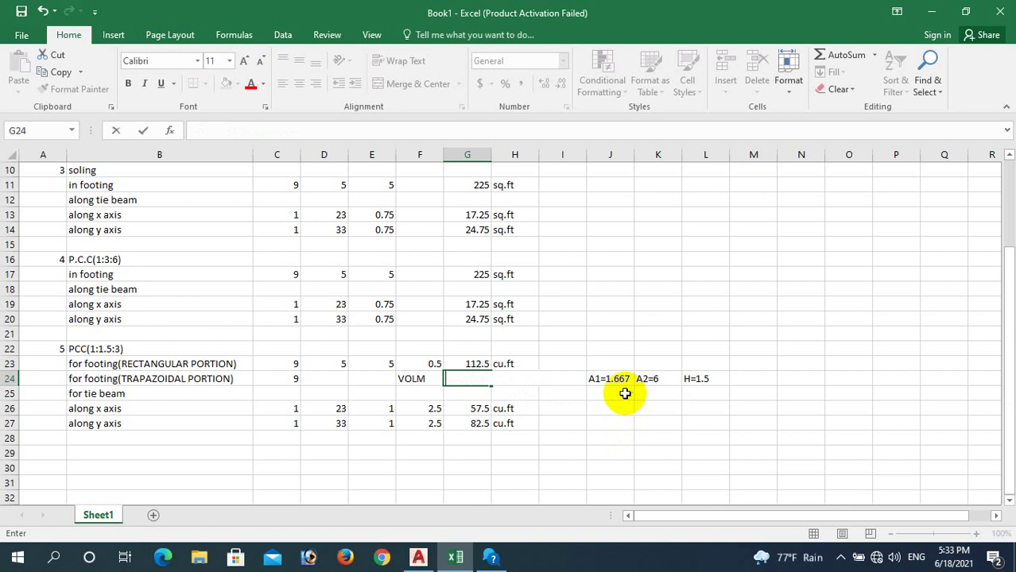
pyautogui.click(624, 392)
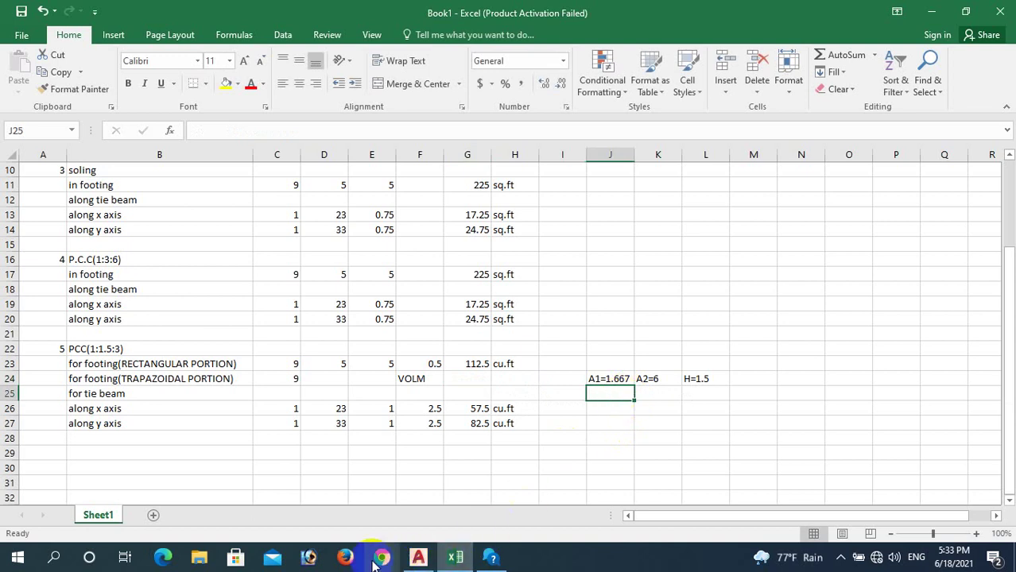
# - Switch to the AutoCAD drawing and try to continue a dimension from the 12'-0" dimension above the footing base
pyautogui.click(419, 557)
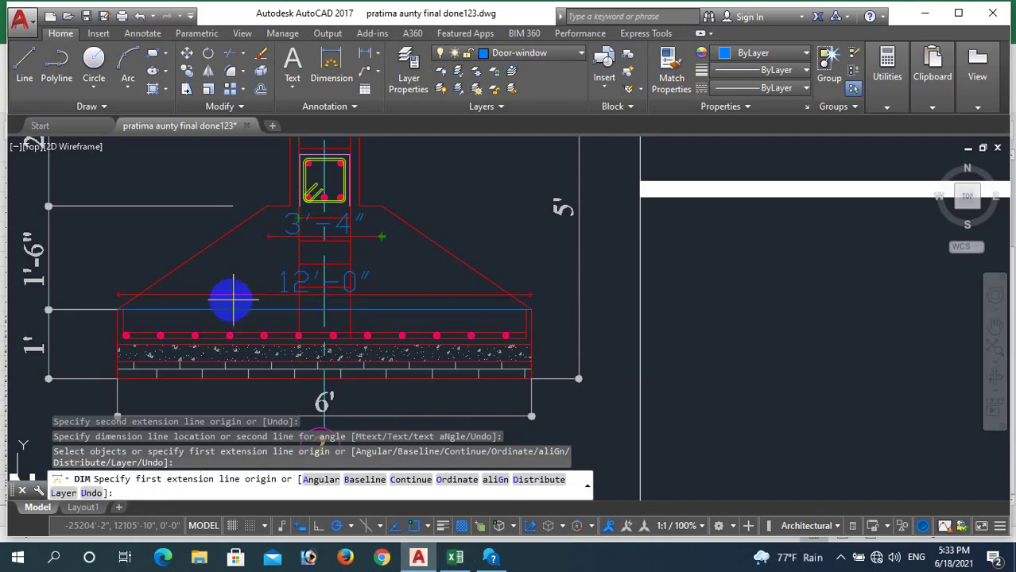
pyautogui.write('c')
pyautogui.press('Return')
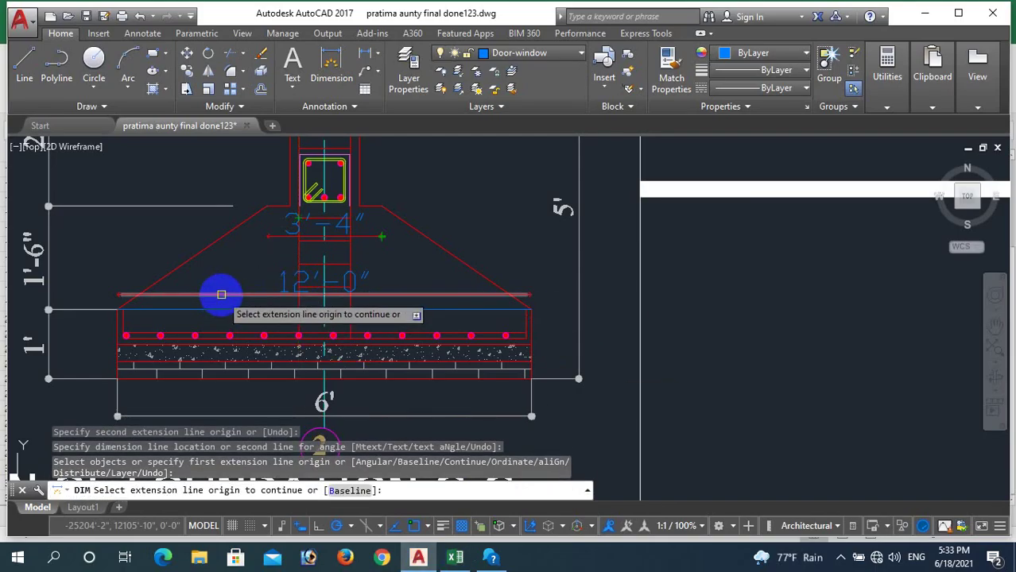
pyautogui.click(221, 295)
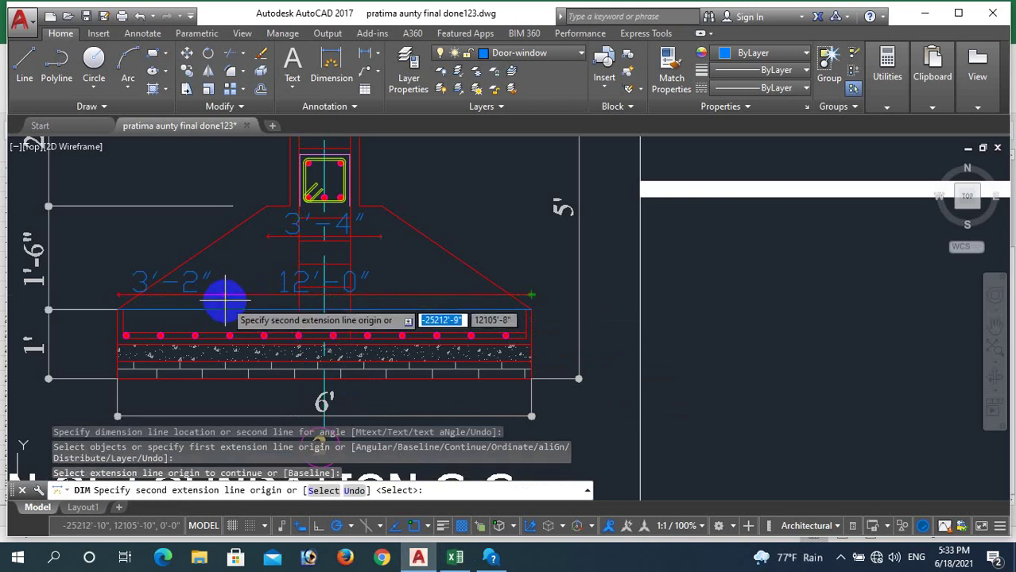
pyautogui.press('Return')
pyautogui.write('c')
pyautogui.press('Return')
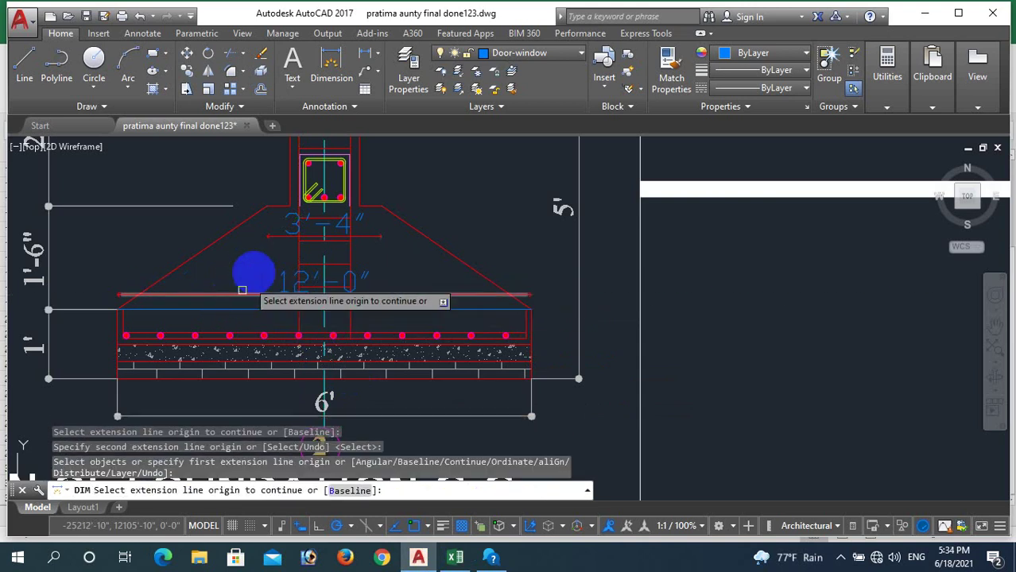
pyautogui.press('Return')
pyautogui.press('Return')
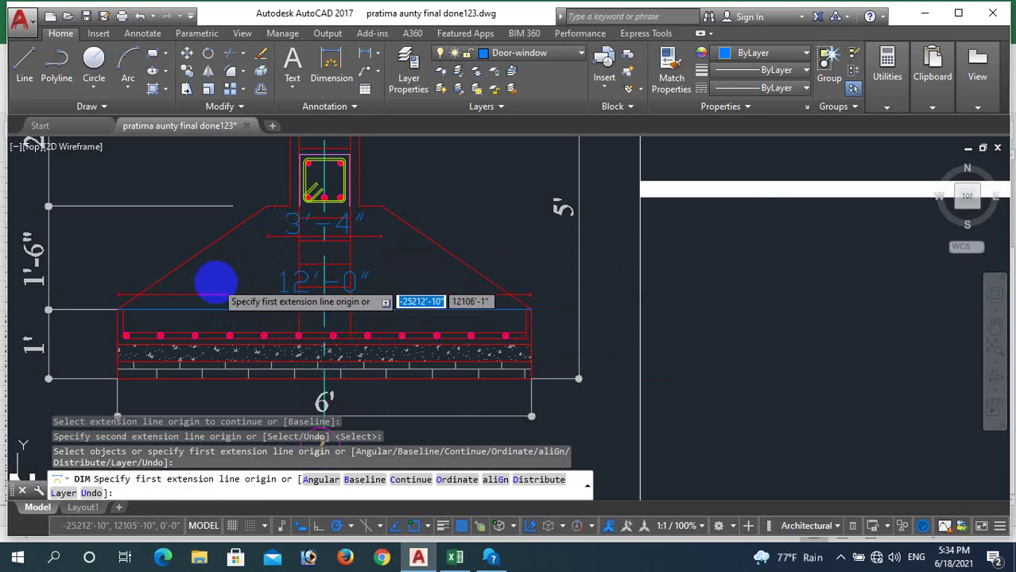
pyautogui.press('Escape')
pyautogui.press('Escape')
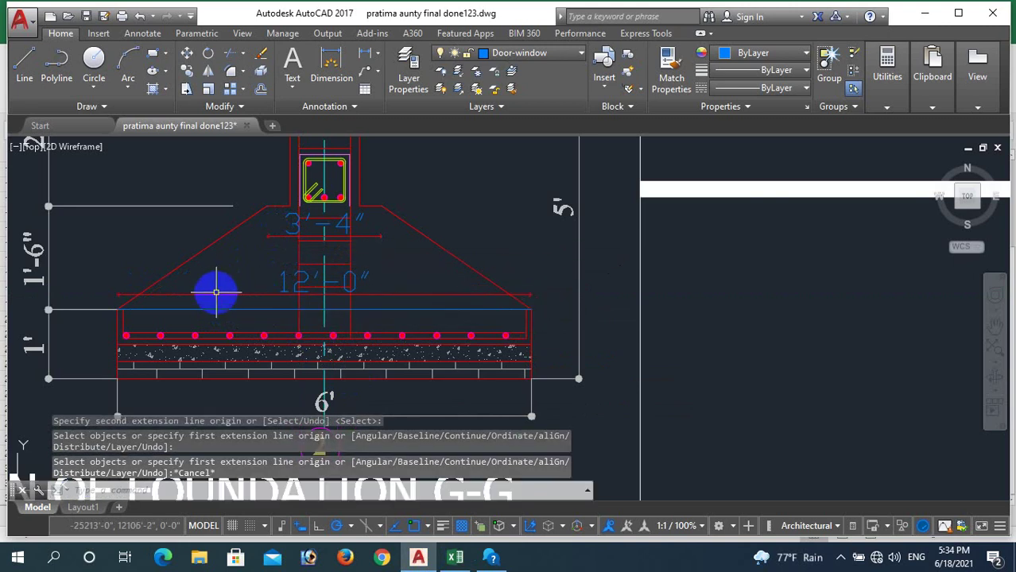
# - Delete the 12'-0" dimension above the footing base
pyautogui.click(216, 294)
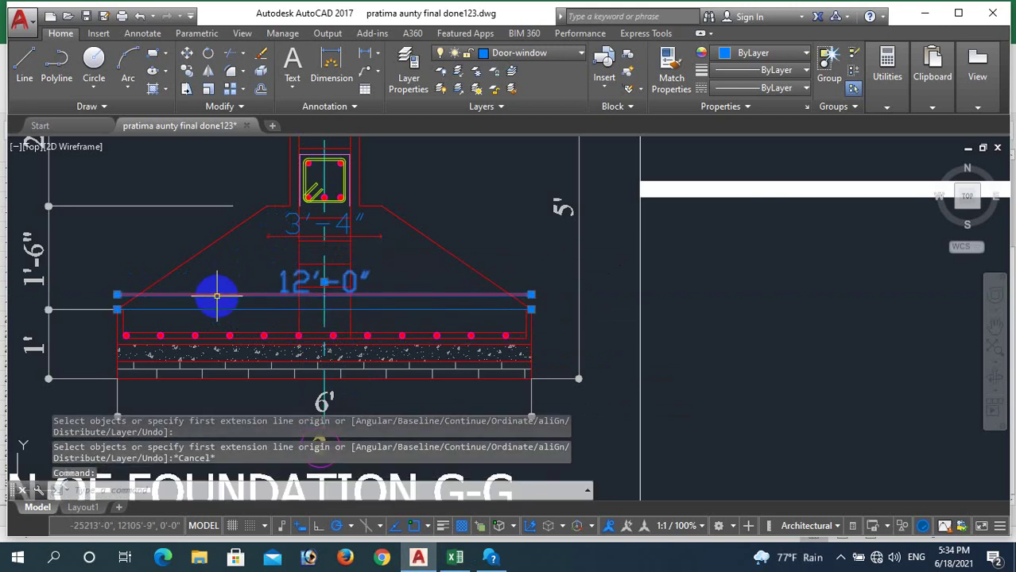
pyautogui.press('Delete')
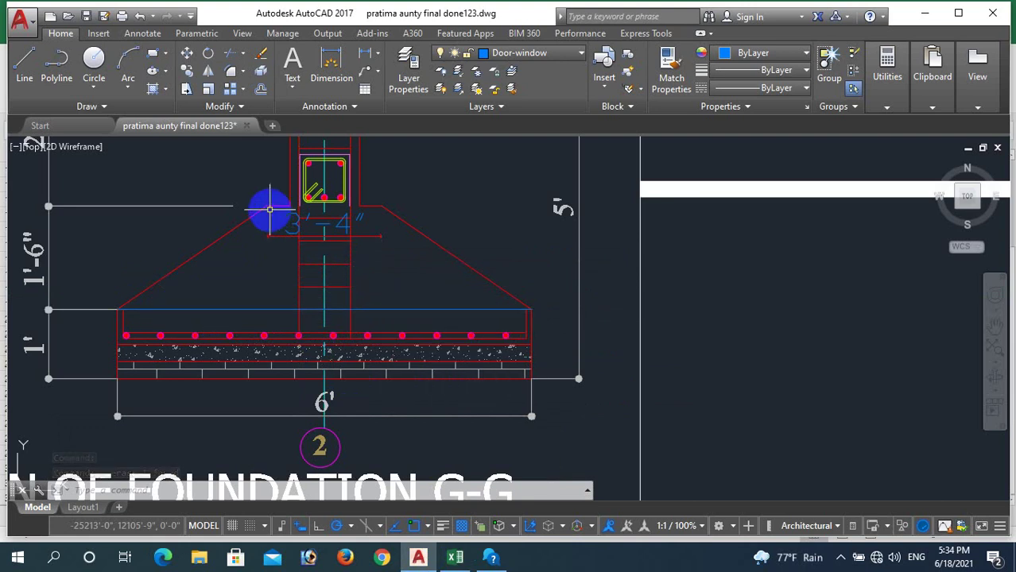
pyautogui.click(455, 558)
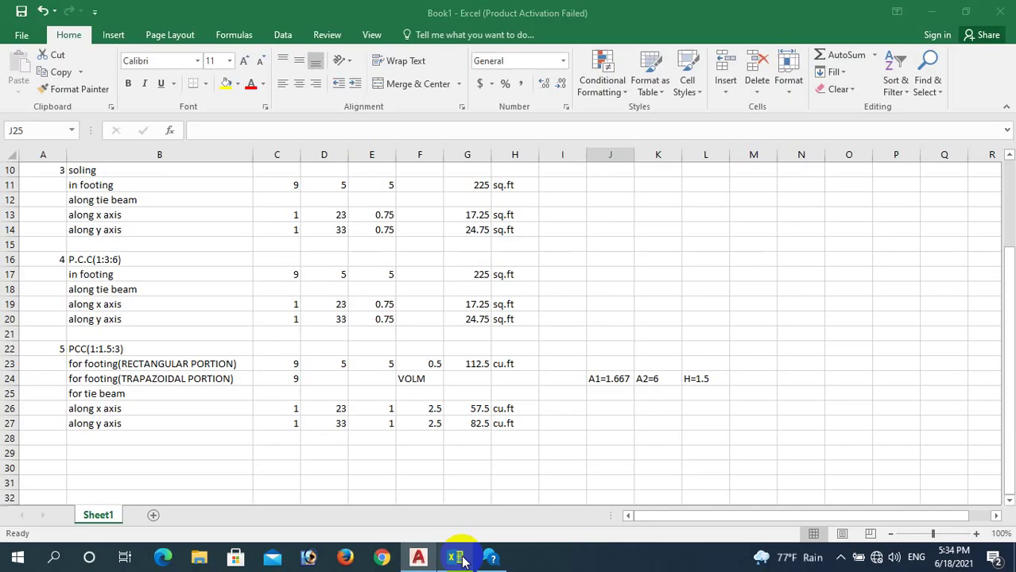
pyautogui.click(419, 557)
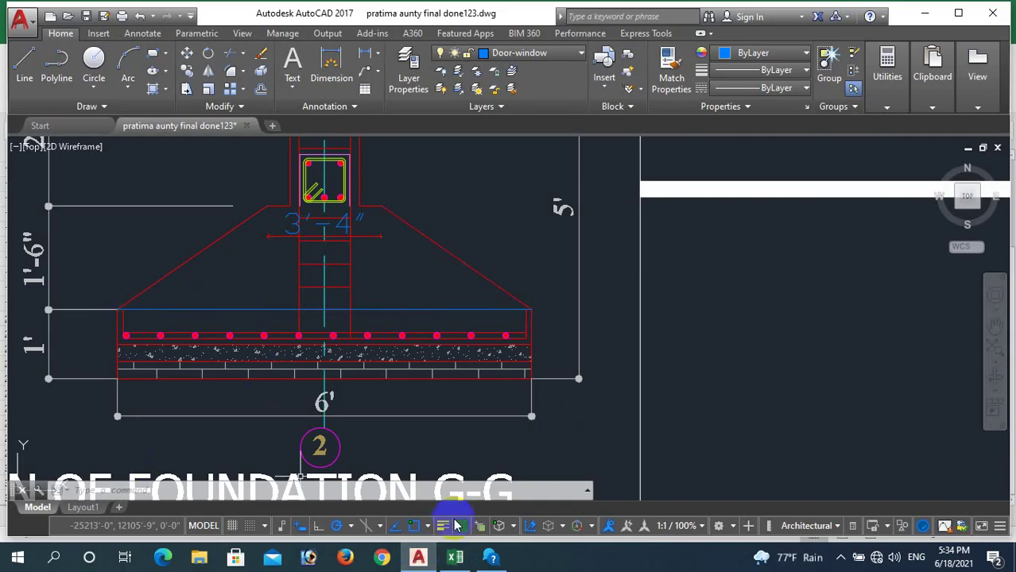
# - Switch to the Excel quantity sheet and change the area note in cell K24 to A2=25
pyautogui.click(454, 559)
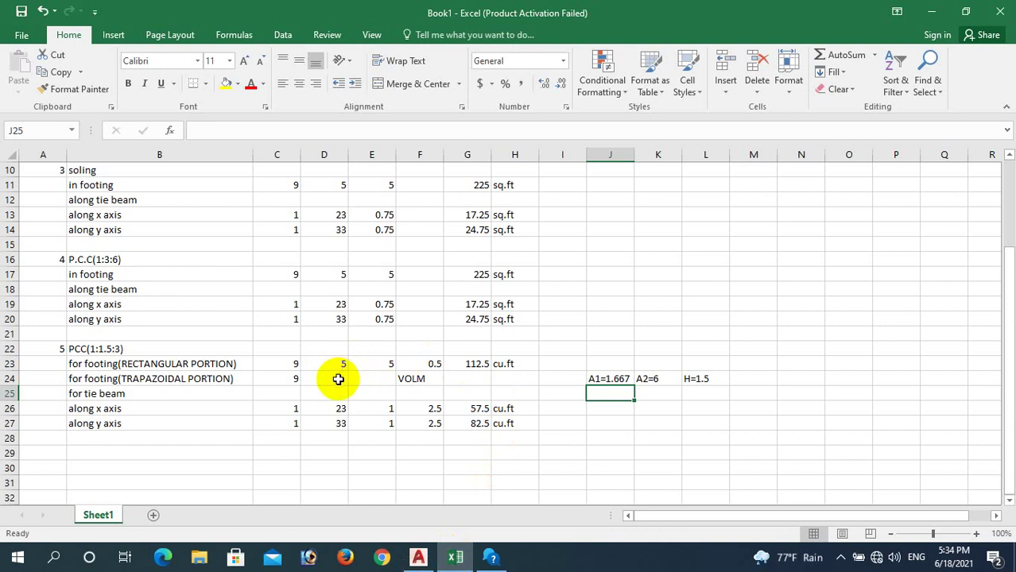
pyautogui.click(649, 379)
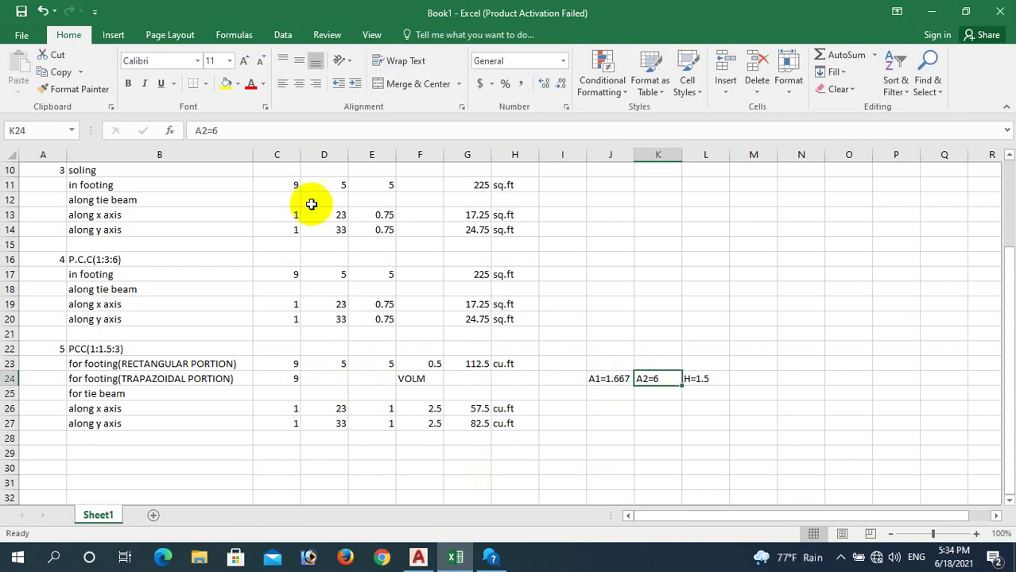
pyautogui.click(236, 131)
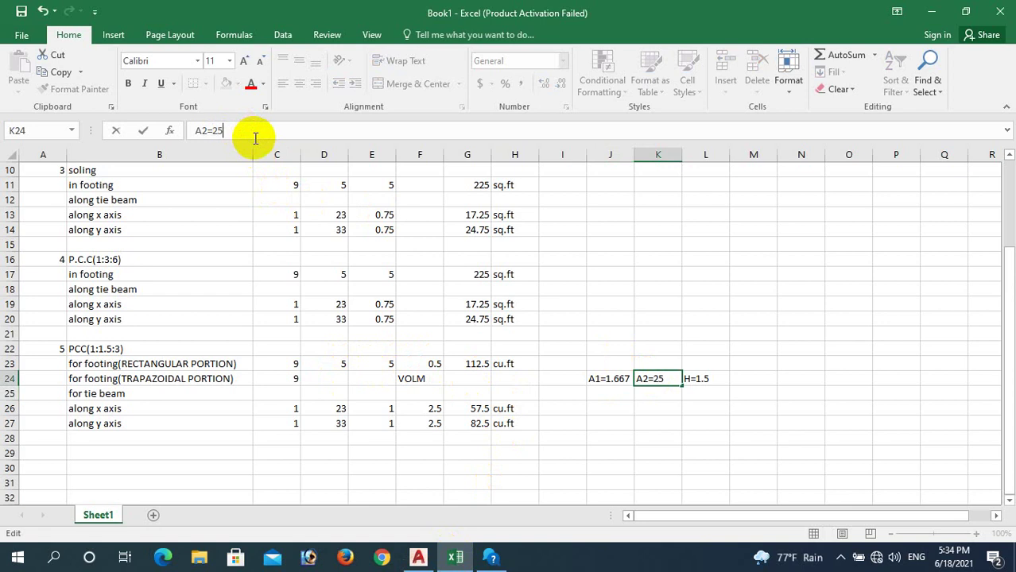
pyautogui.click(598, 379)
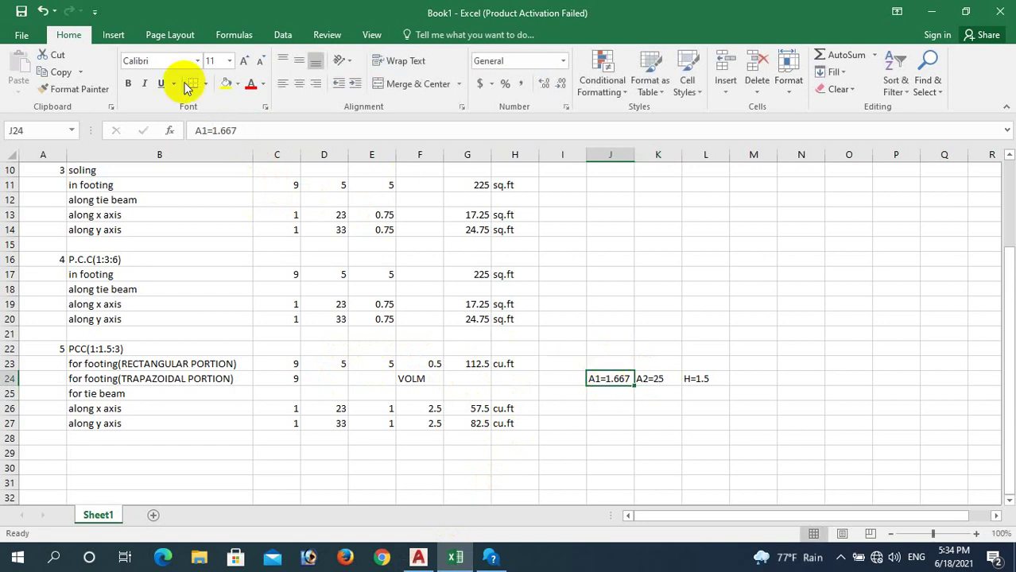
# - Calculate =1.667*1.667 in scratch cell K26 to get the upper area, and clear the cell after reading it
pyautogui.click(658, 410)
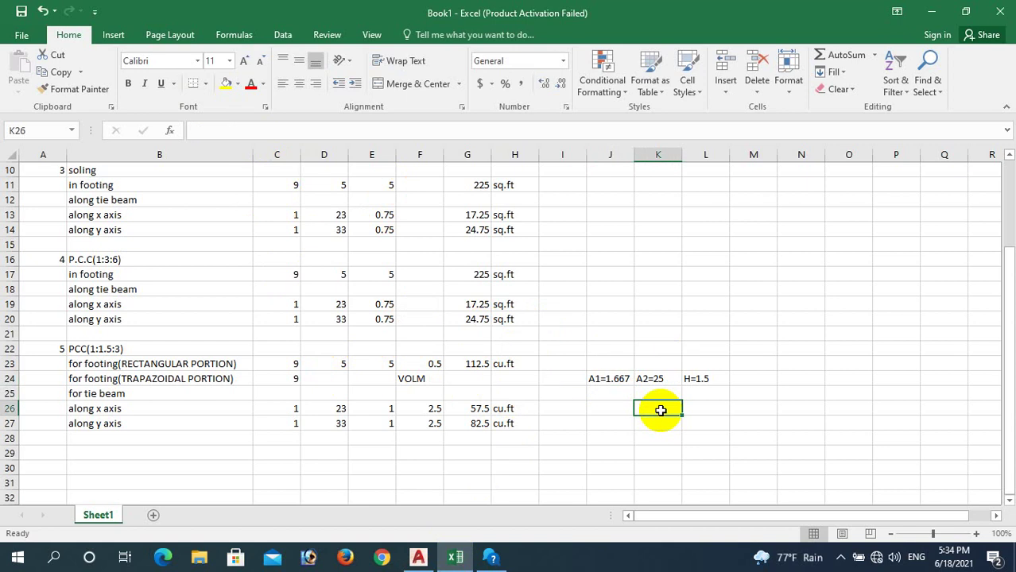
pyautogui.write('=1.667*1.667')
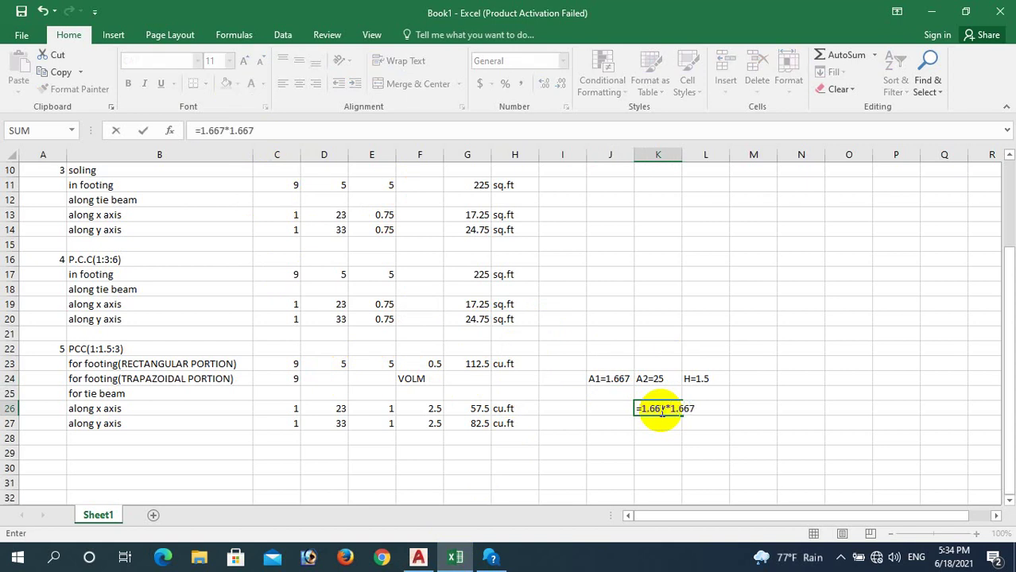
pyautogui.press('Return')
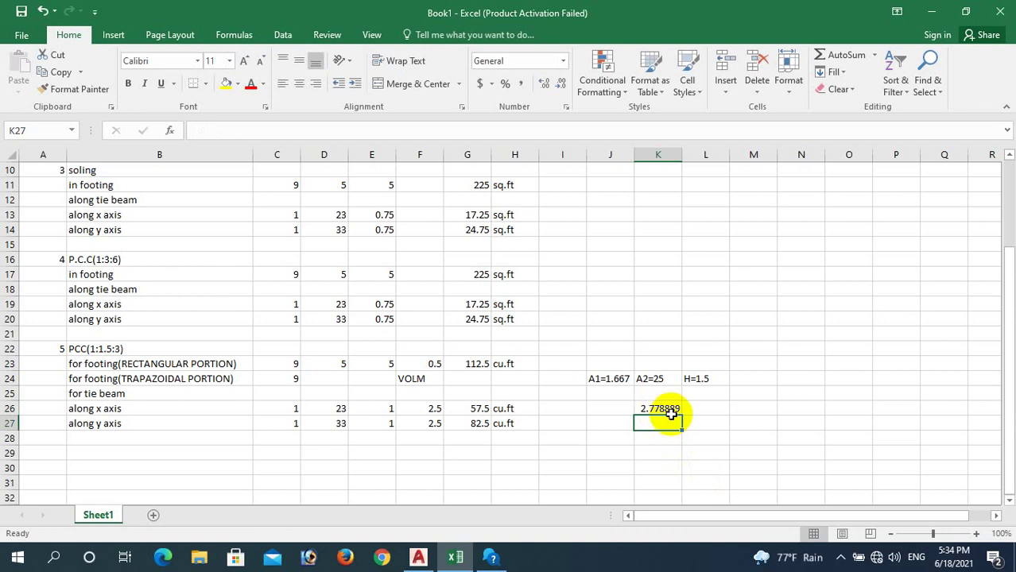
pyautogui.click(664, 410)
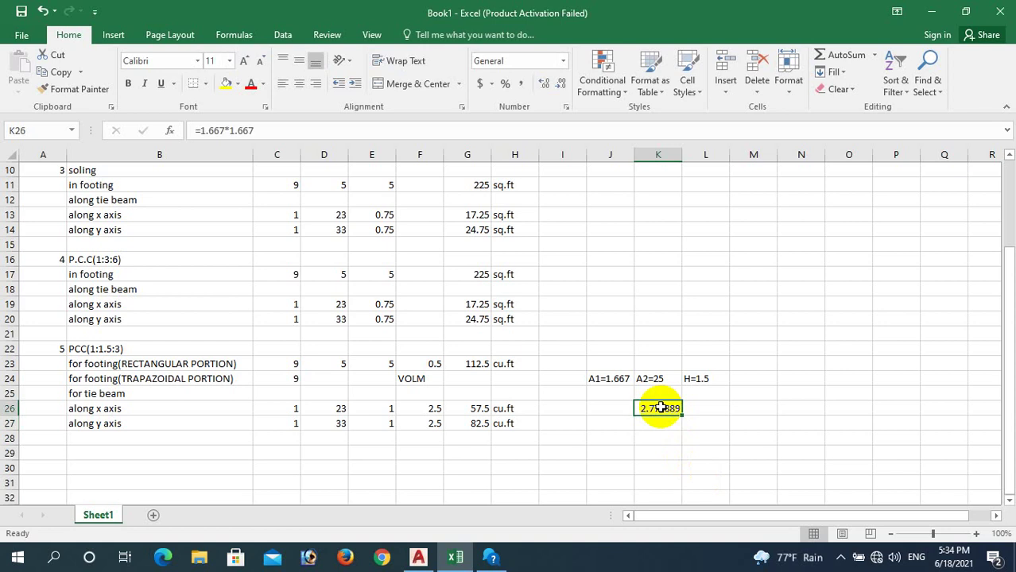
pyautogui.press('Delete')
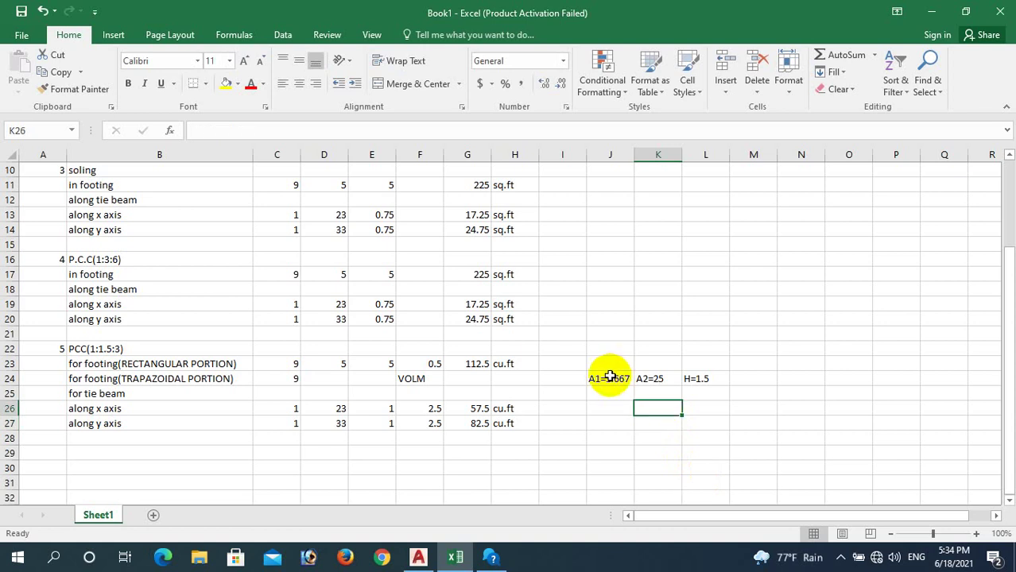
# - Change the area note in cell J24 to A1=2.778
pyautogui.click(608, 380)
pyautogui.click(244, 131)
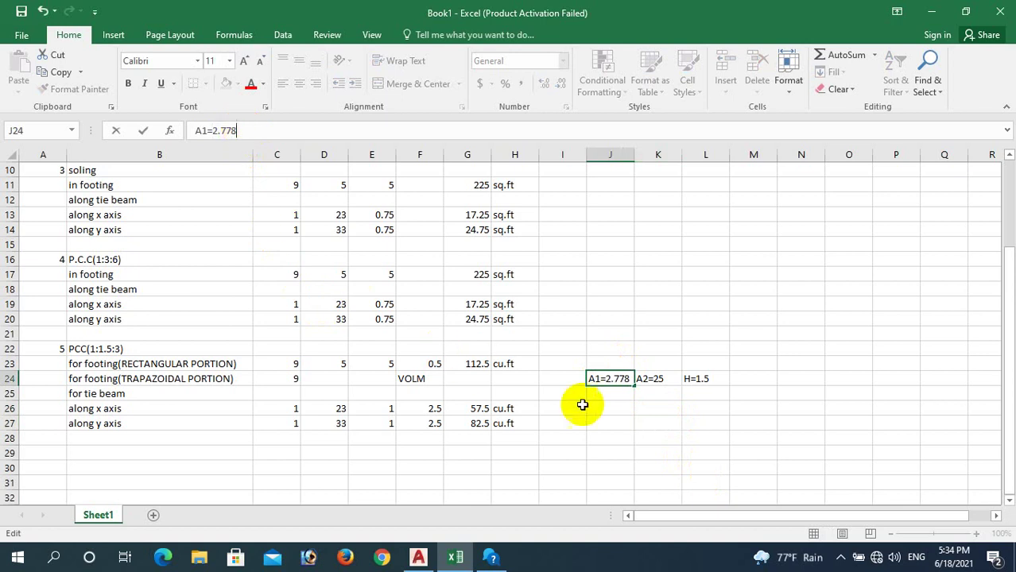
pyautogui.click(609, 421)
# - Enter the trapezoidal footing volume formula =(2.778+25+SQRT(2.778*25))*1.5/3 in cell G24
pyautogui.click(467, 379)
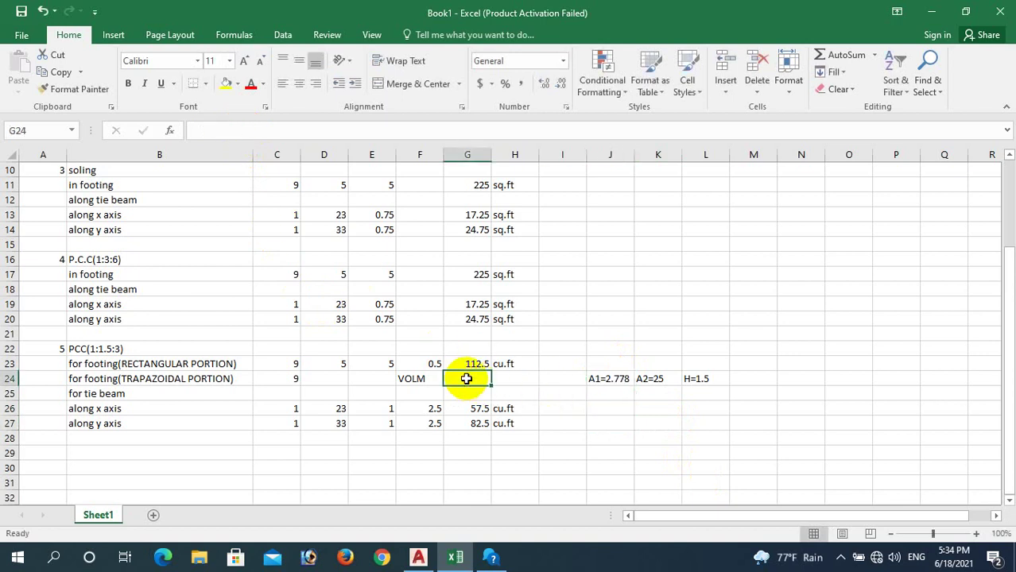
pyautogui.write('=2.778+25+')
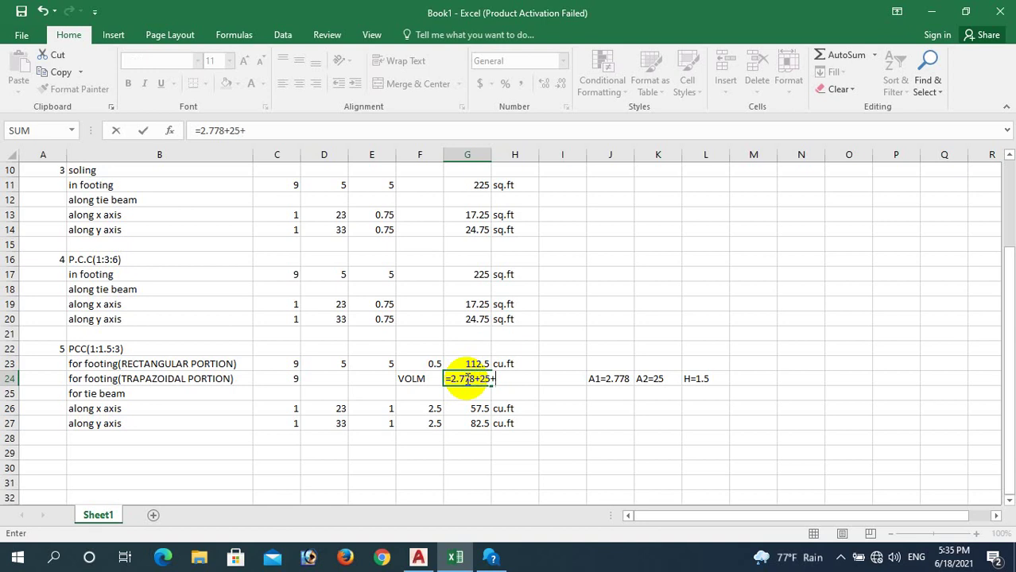
pyautogui.write('S')
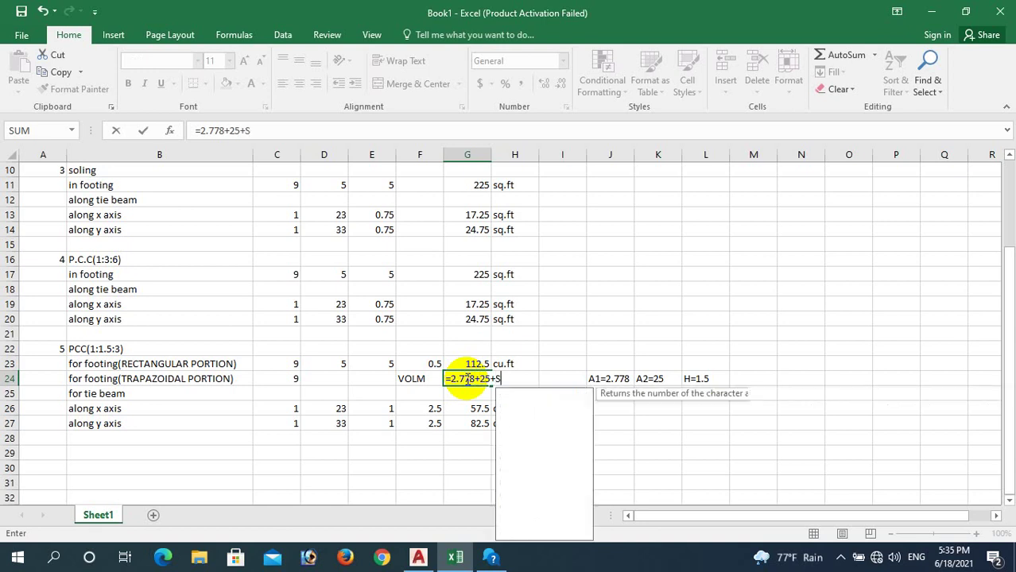
pyautogui.write('QRT')
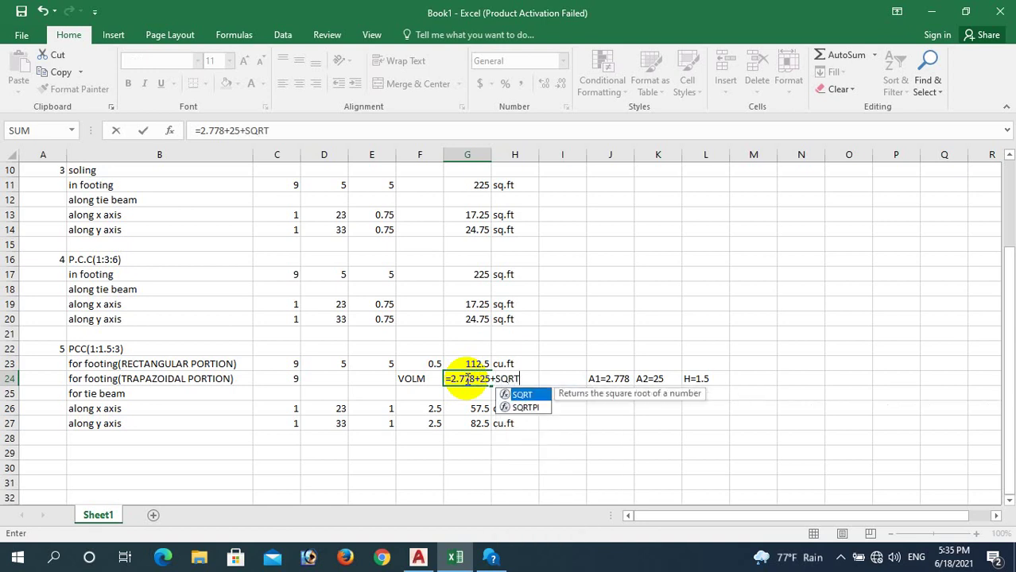
pyautogui.write('(2.778*25')
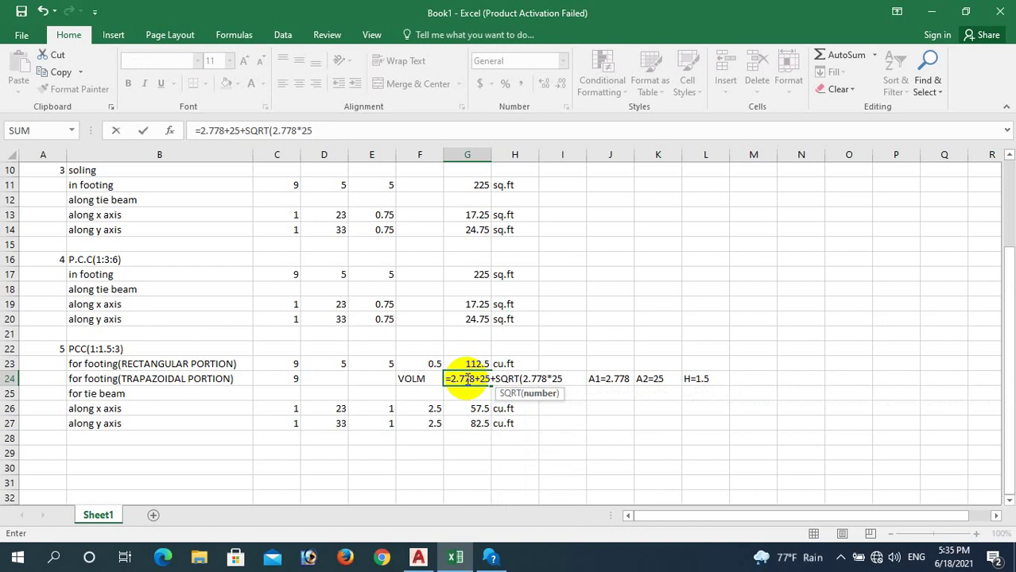
pyautogui.click(464, 379)
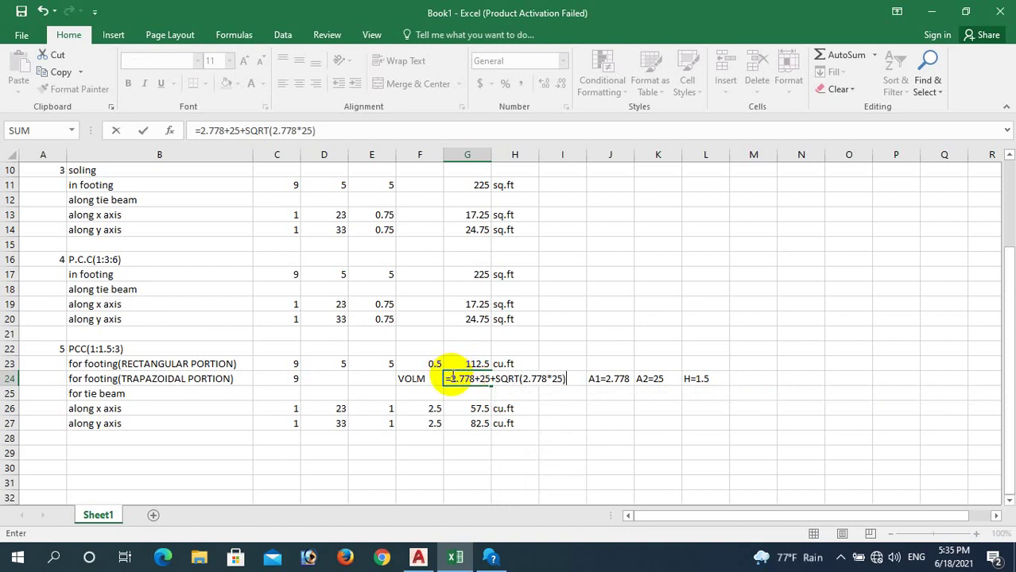
pyautogui.press('Left')
pyautogui.press('Left')
pyautogui.press('Left')
pyautogui.press('Left')
pyautogui.write('(')
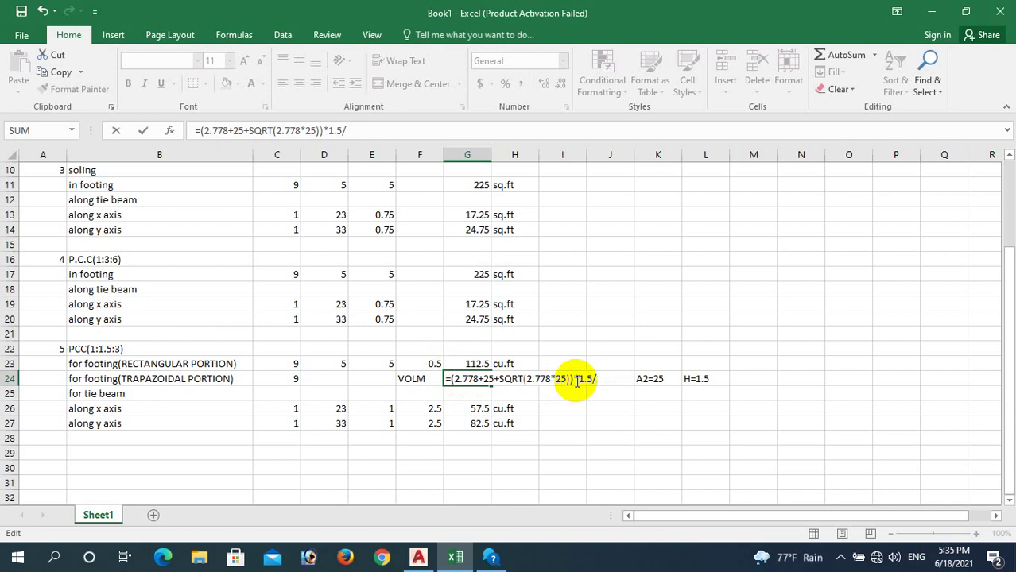
pyautogui.press('Return')
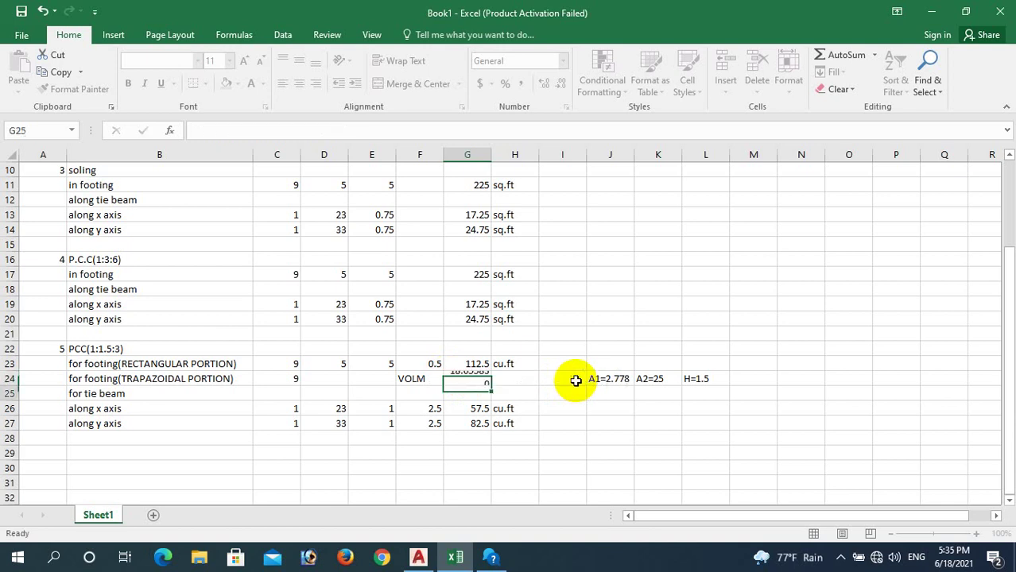
# - Enter the unit CUFT in cell H24 beside the trapezoidal footing volume
pyautogui.click(513, 378)
pyautogui.write('Cu.ft')
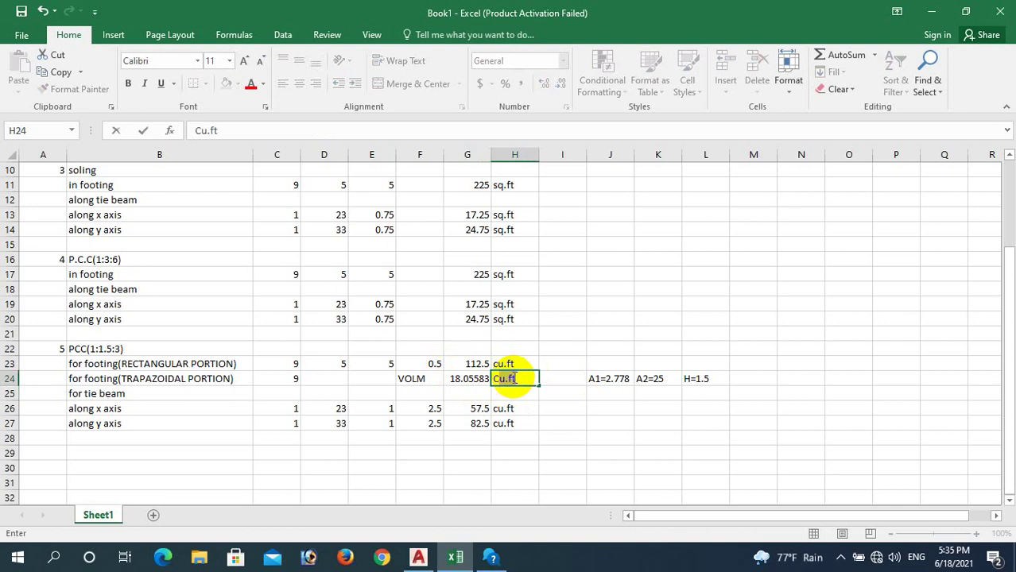
pyautogui.click(565, 395)
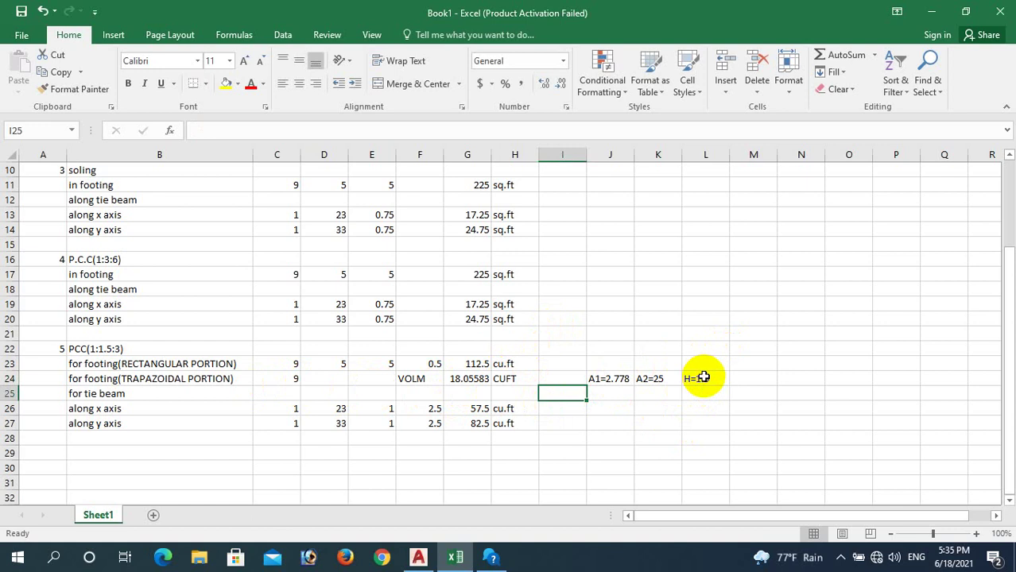
# - Extend the G24 formula to =((2.778+25+SQRT(2.778*25))*1.5/3)*C24 so the volume covers all the footings
pyautogui.click(475, 380)
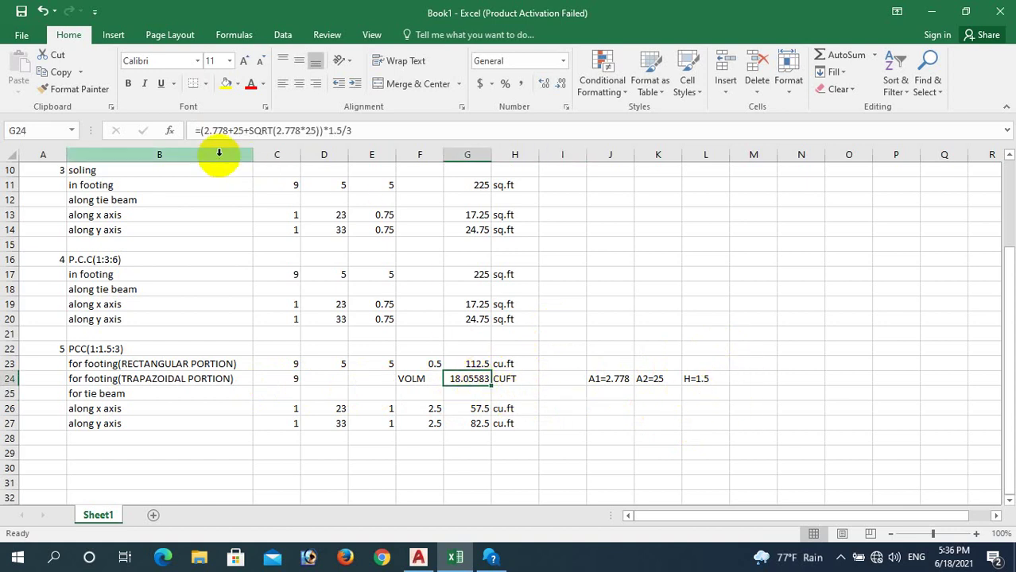
pyautogui.click(366, 134)
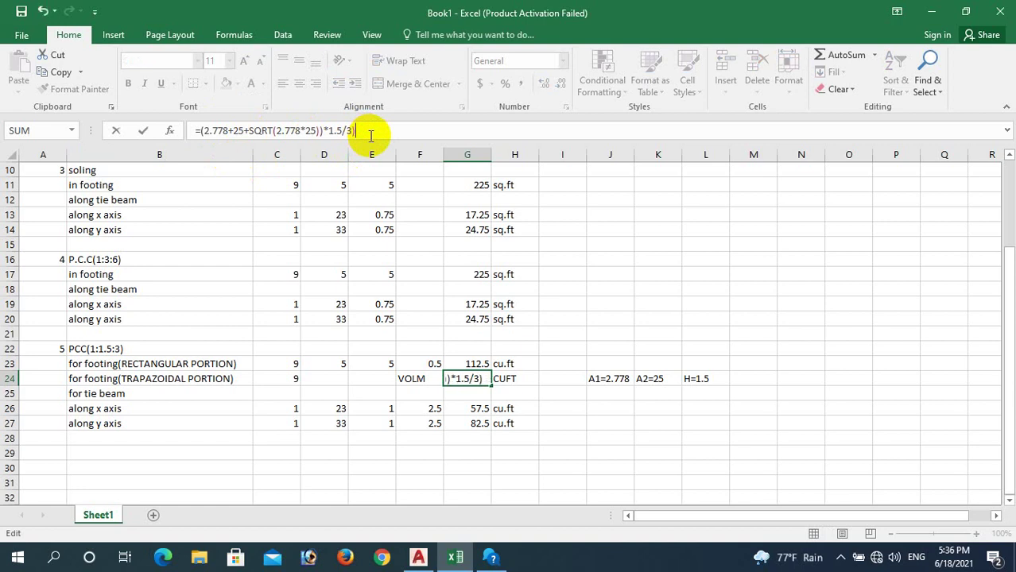
pyautogui.click(201, 131)
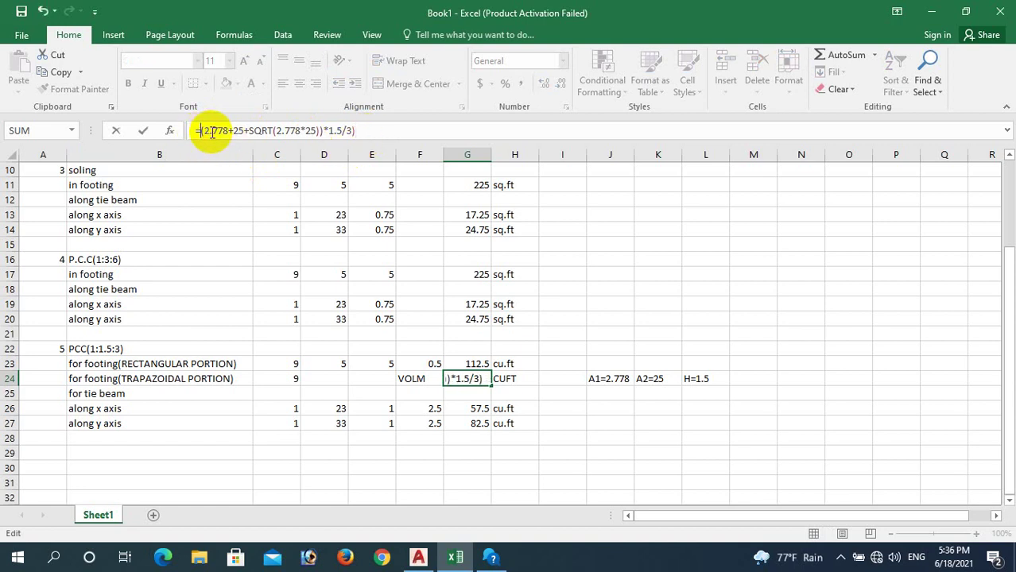
pyautogui.write('(')
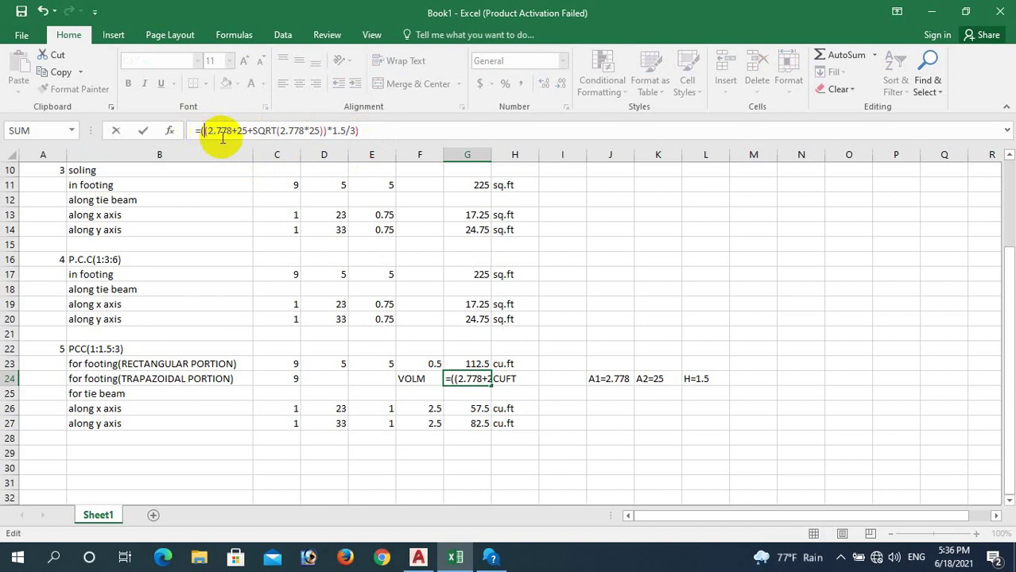
pyautogui.click(367, 135)
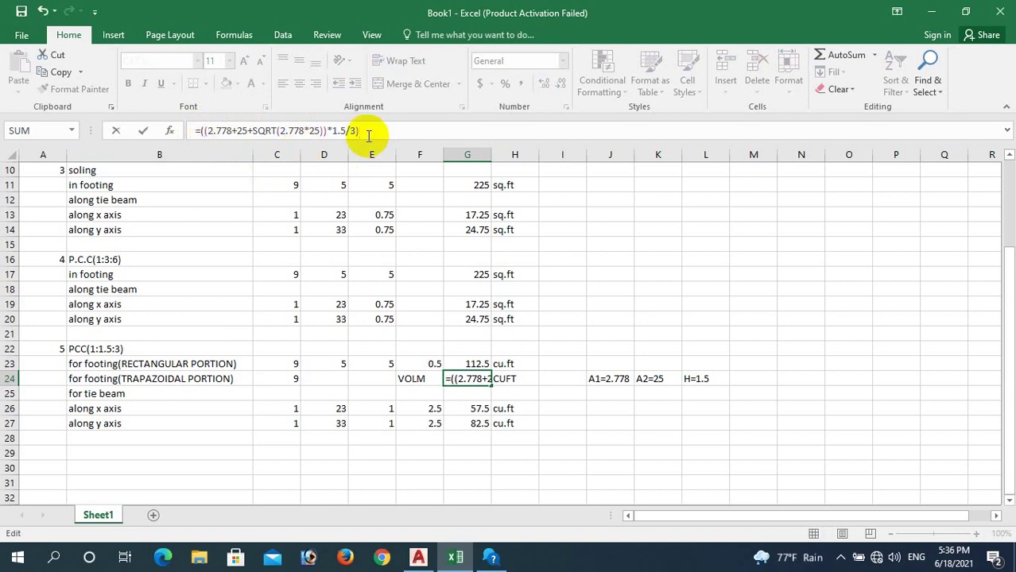
pyautogui.write(')*')
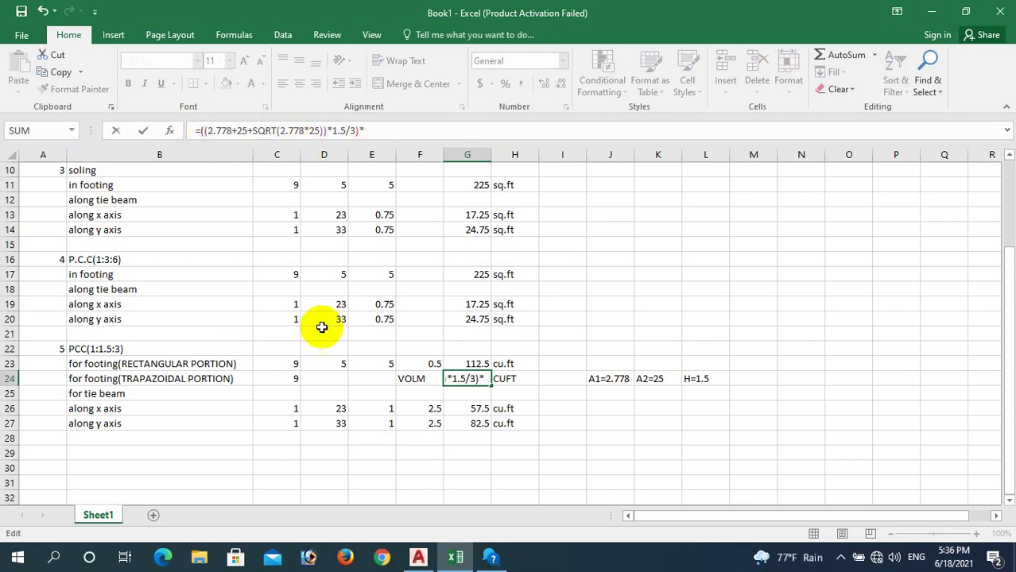
pyautogui.click(285, 377)
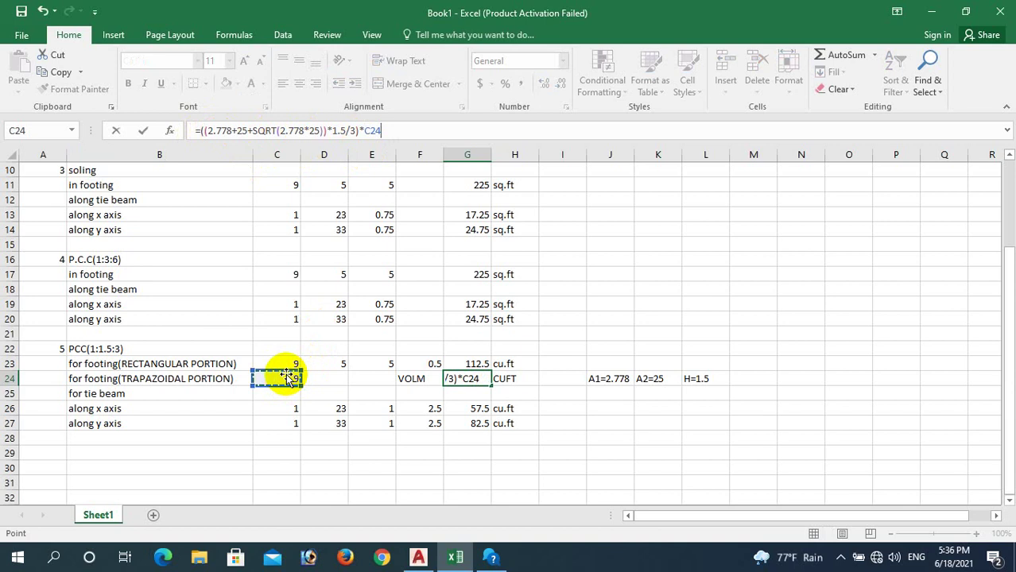
pyautogui.press('Return')
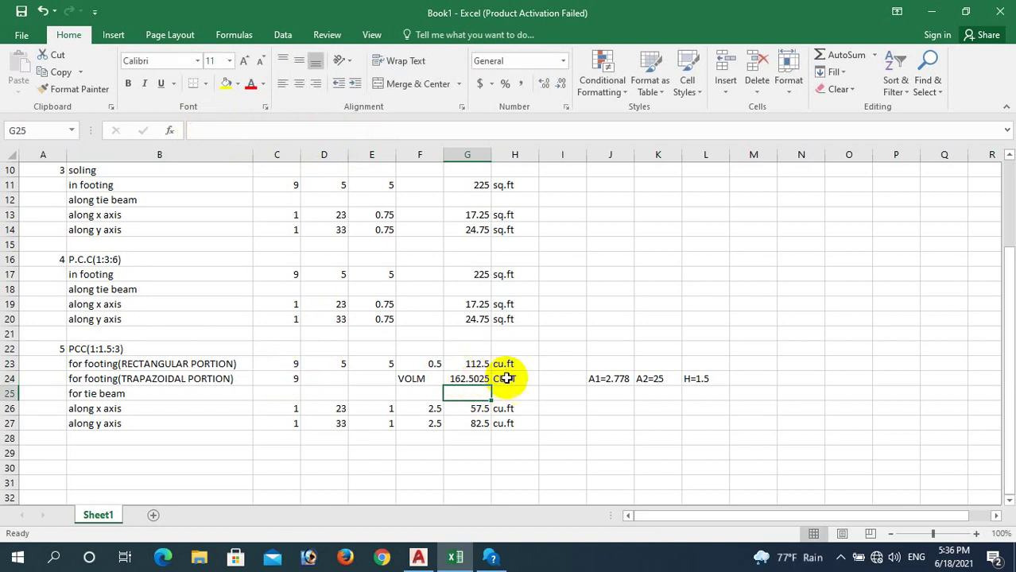
pyautogui.scroll(1, 481, 402)
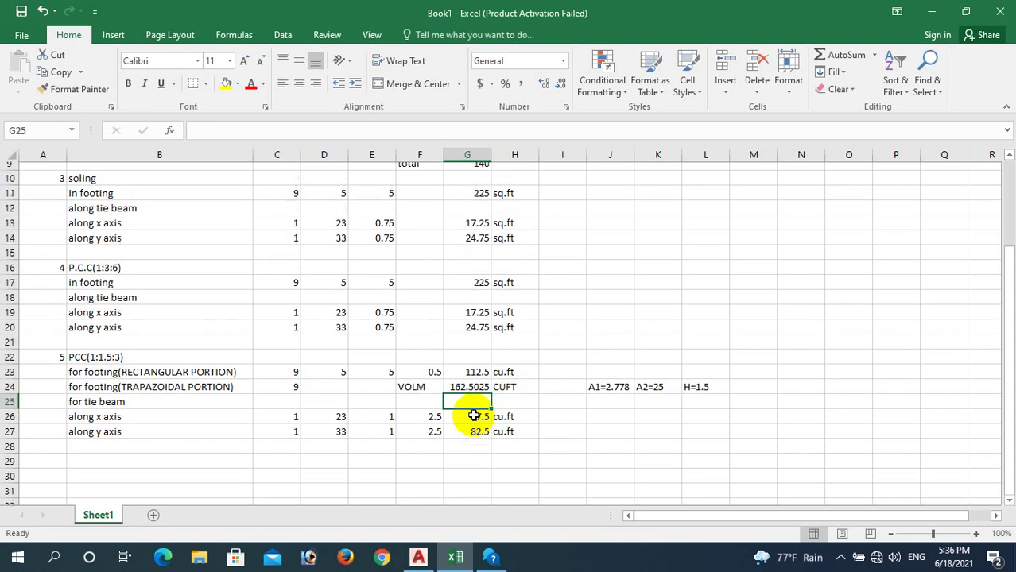
pyautogui.scroll(-1, 467, 414)
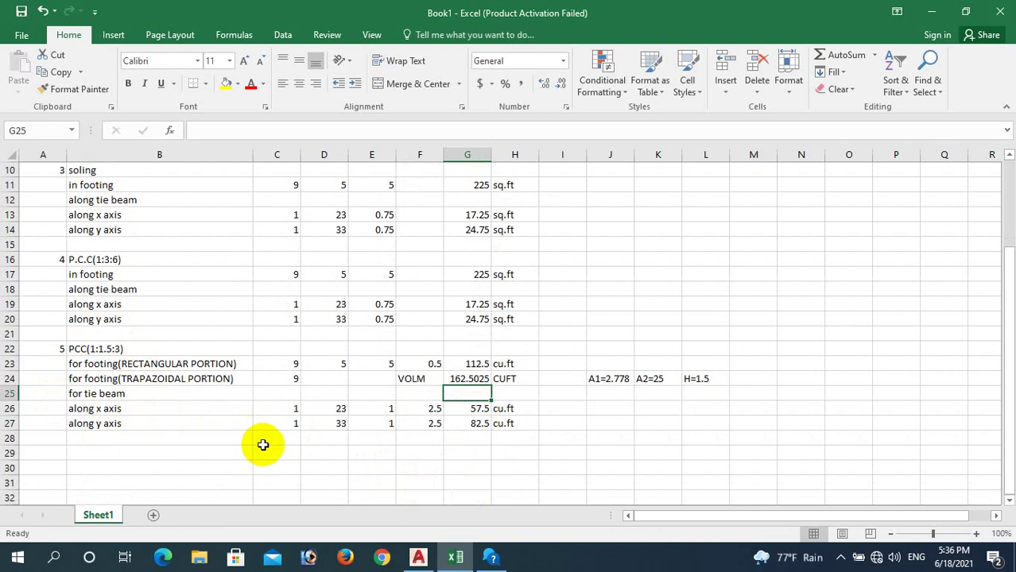
# - Switch to AutoCAD and examine the columns and tie beams between grids B and D in the foundation and lower tie beam plan
pyautogui.click(419, 556)
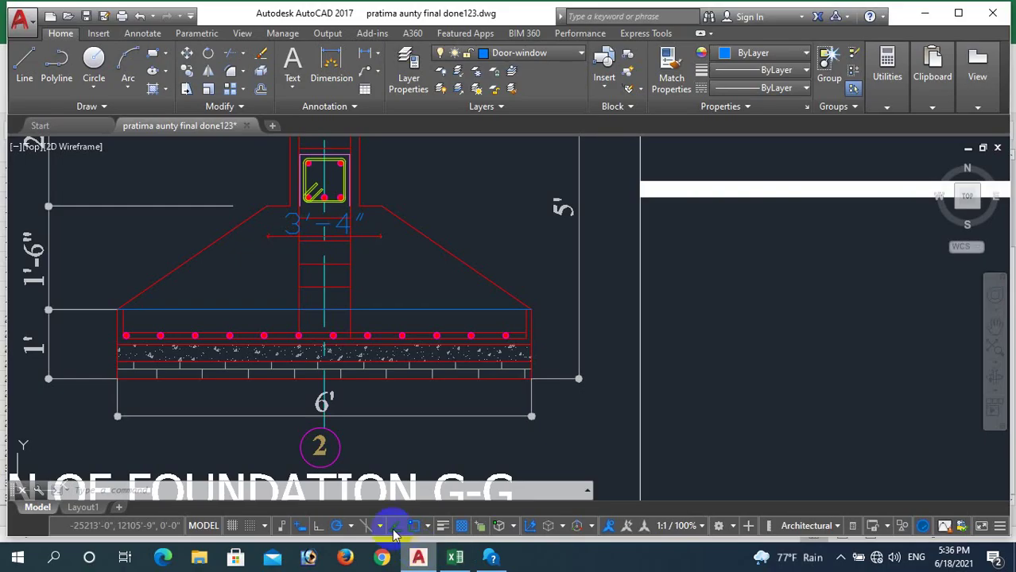
pyautogui.scroll(-5, 262, 334)
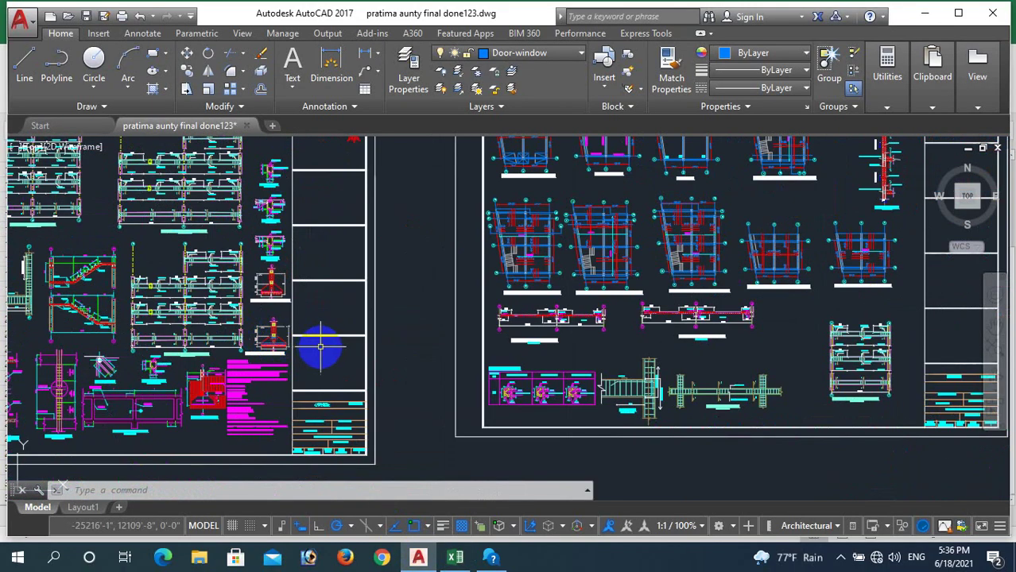
pyautogui.scroll(-3, 326, 342)
pyautogui.scroll(5, 463, 182)
pyautogui.scroll(6, 397, 234)
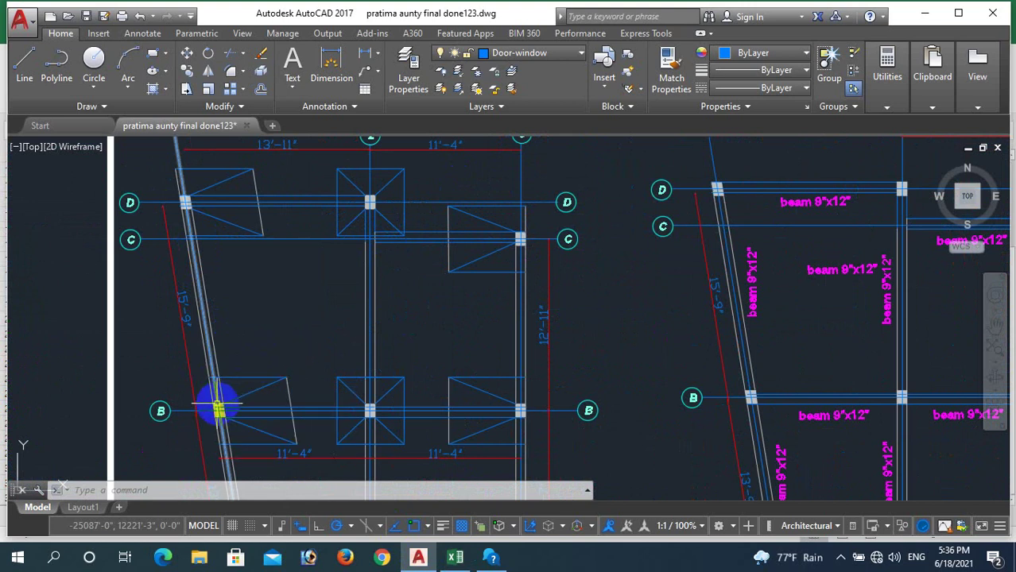
pyautogui.scroll(6, 215, 404)
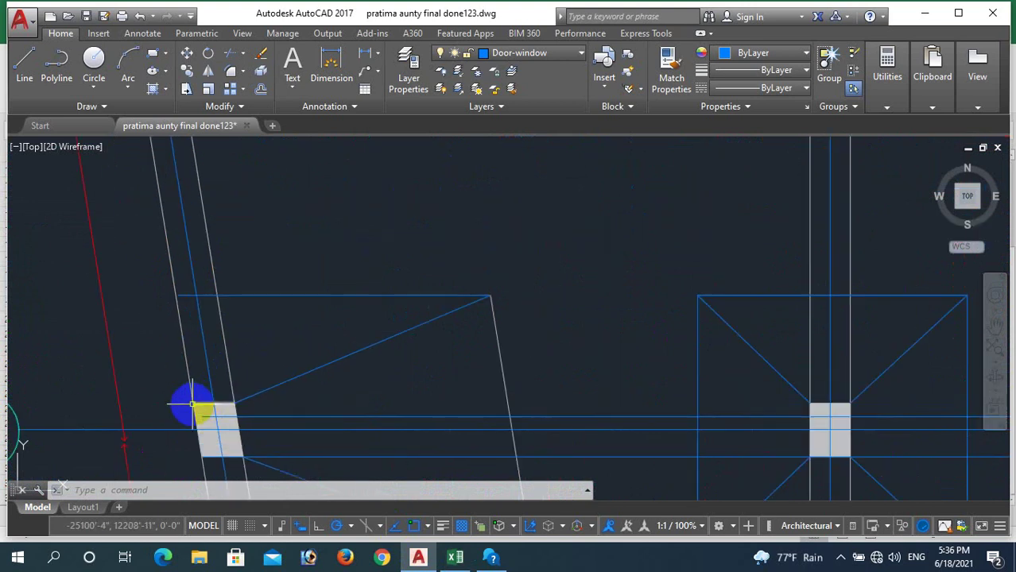
pyautogui.scroll(-3, 193, 403)
pyautogui.scroll(-2, 147, 227)
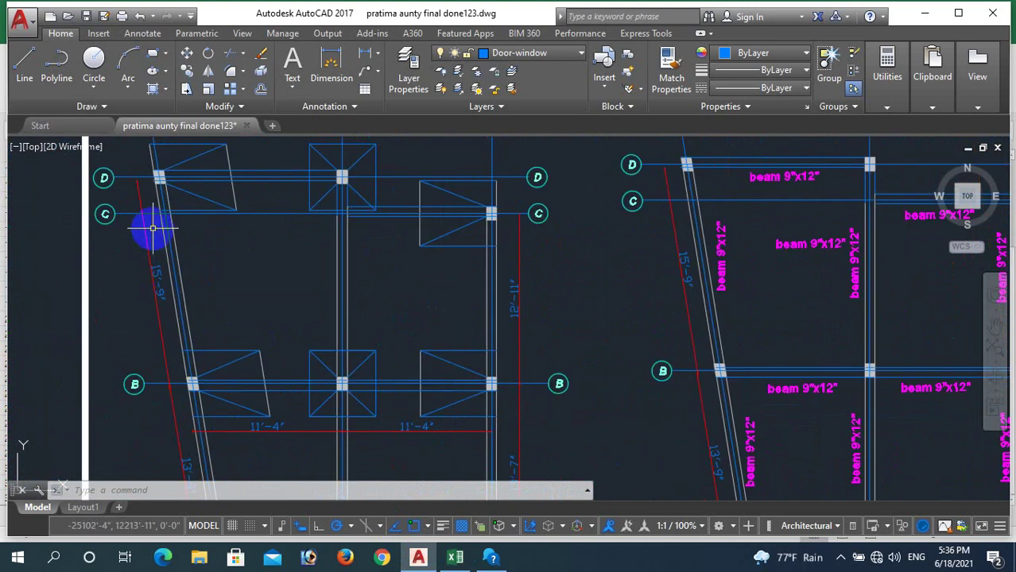
pyautogui.scroll(4, 147, 187)
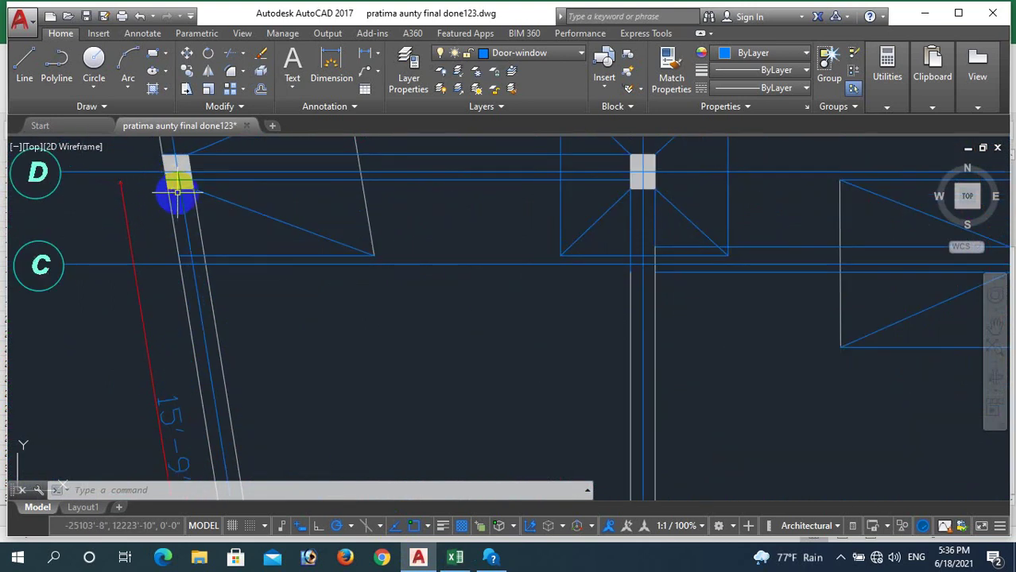
pyautogui.scroll(-2, 191, 202)
pyautogui.scroll(-2, 208, 216)
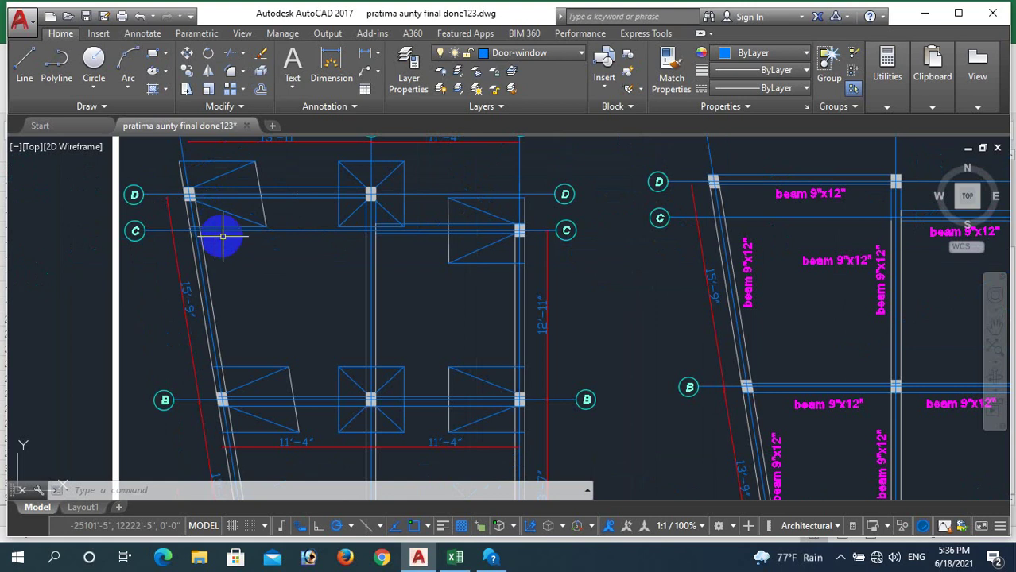
pyautogui.scroll(-2, 226, 255)
pyautogui.scroll(4, 215, 238)
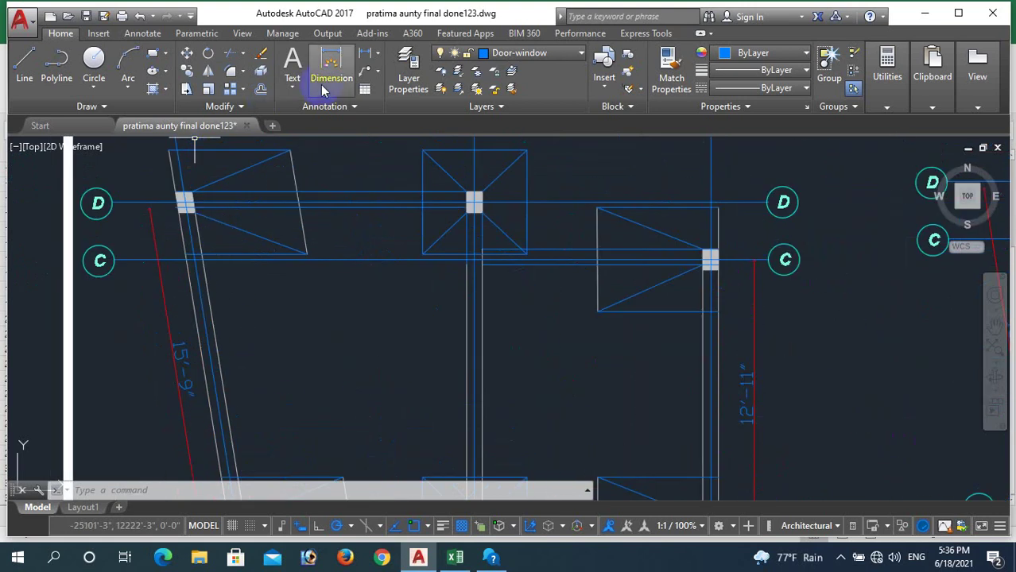
# - Measure the clear distance between the slanted side's columns at grids D and B with an aligned dimension, without placing it
pyautogui.click(379, 59)
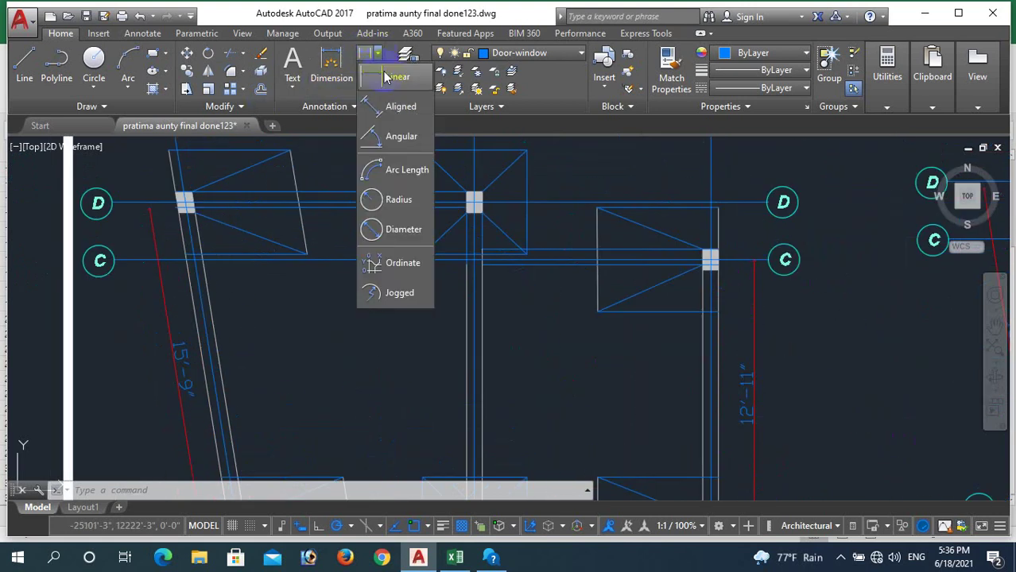
pyautogui.click(399, 102)
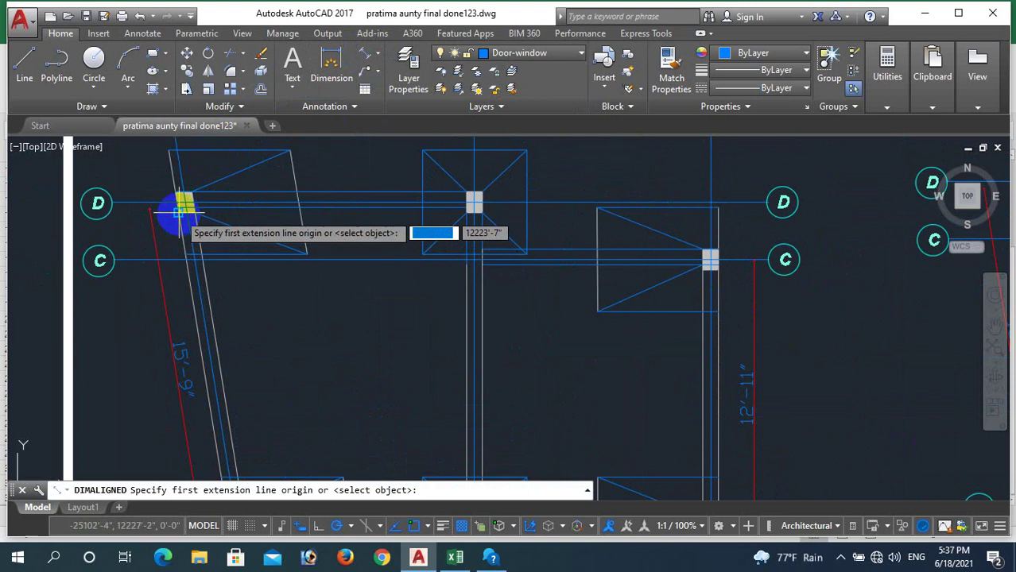
pyautogui.click(183, 223)
pyautogui.scroll(-2, 183, 227)
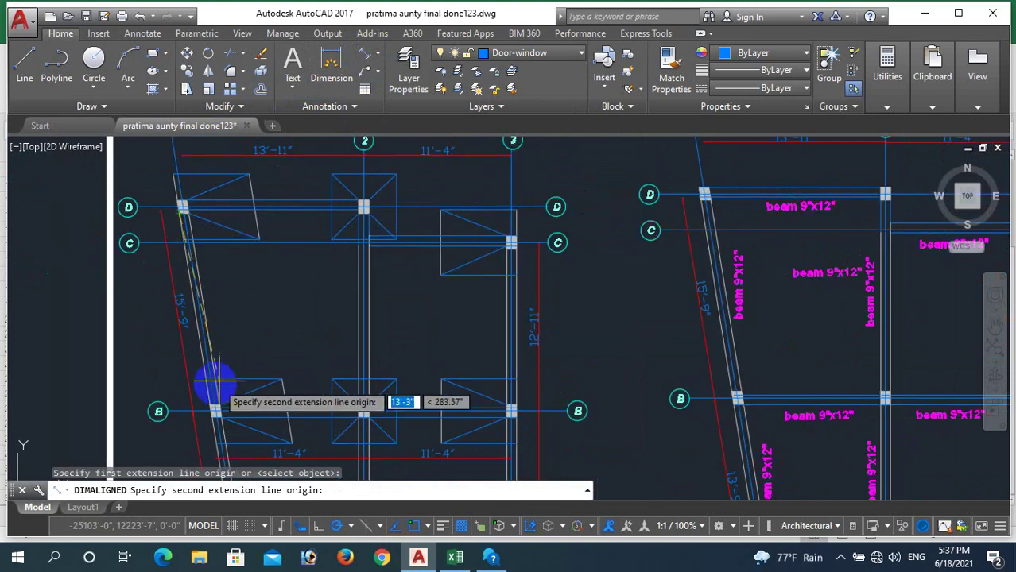
pyautogui.scroll(2, 210, 390)
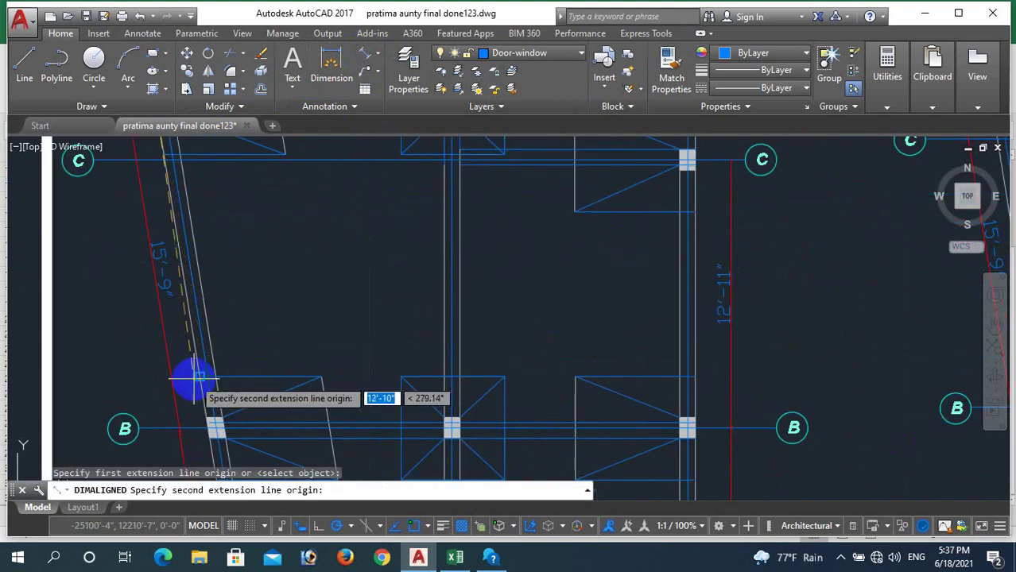
pyautogui.click(209, 419)
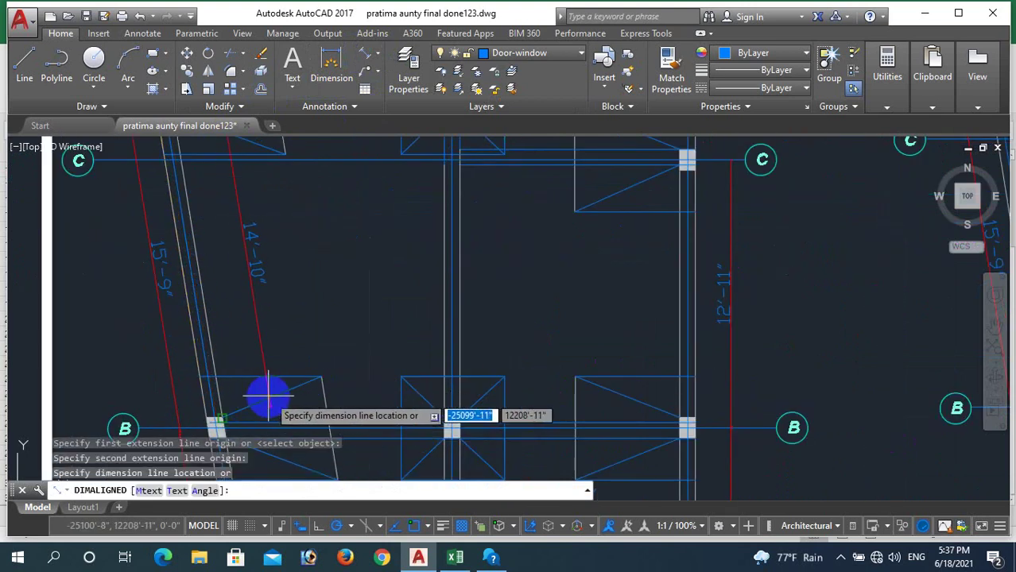
pyautogui.press('Escape')
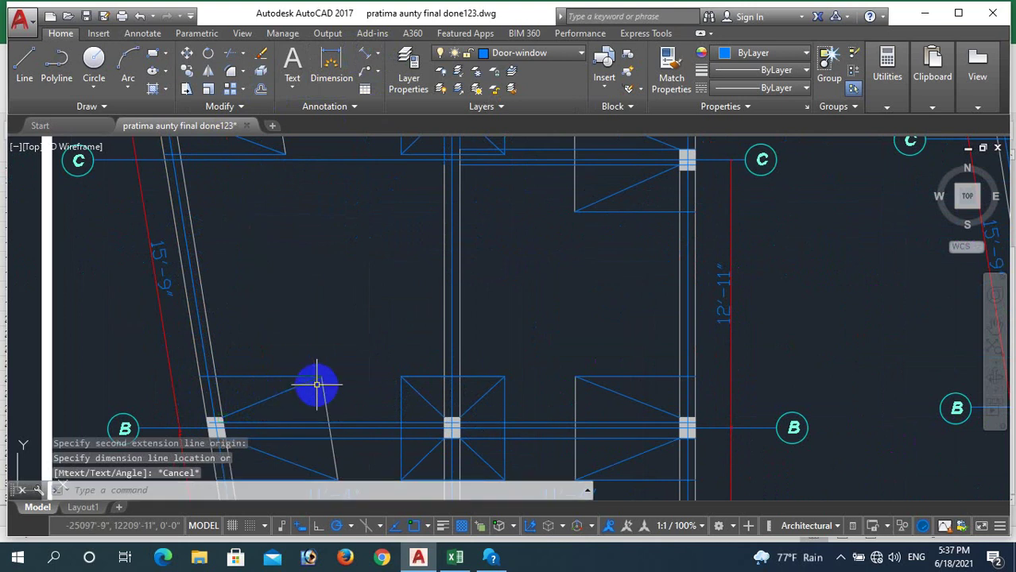
# - Examine the foundation and lower tie beam plan for its grid spacings and the columns along each tie beam
pyautogui.scroll(-2, 263, 324)
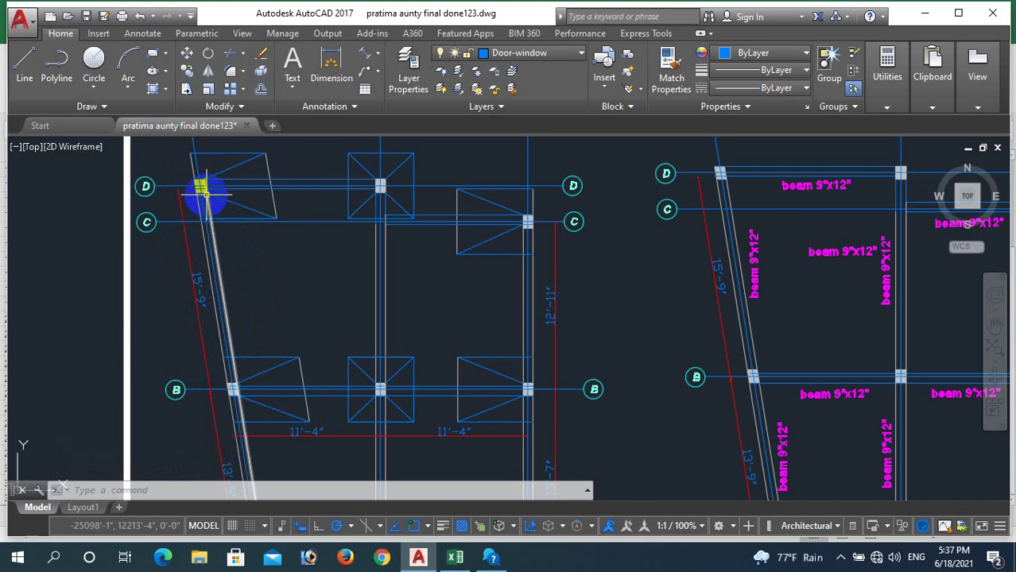
pyautogui.scroll(-5, 239, 359)
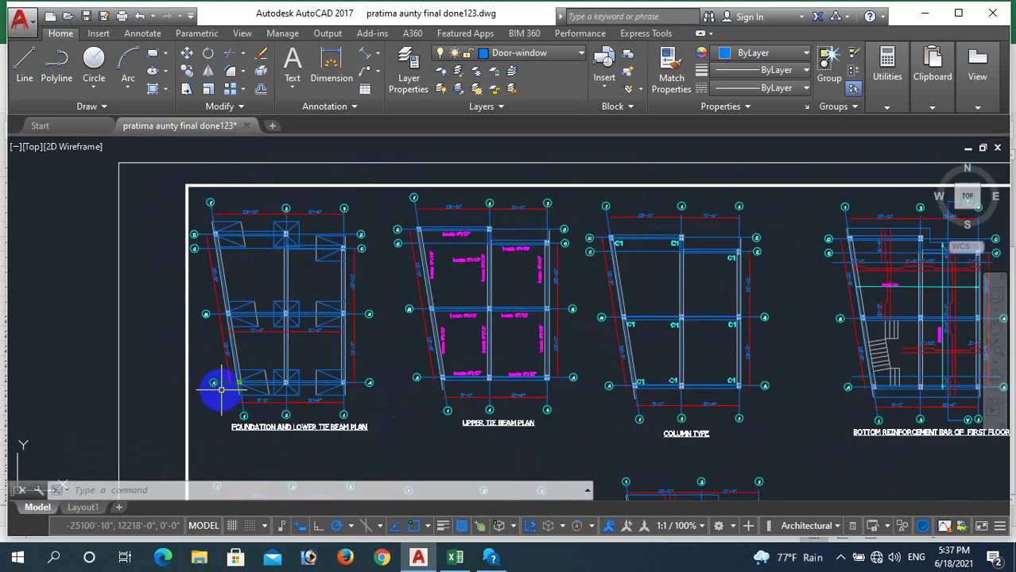
pyautogui.scroll(3, 221, 390)
pyautogui.scroll(-3, 290, 405)
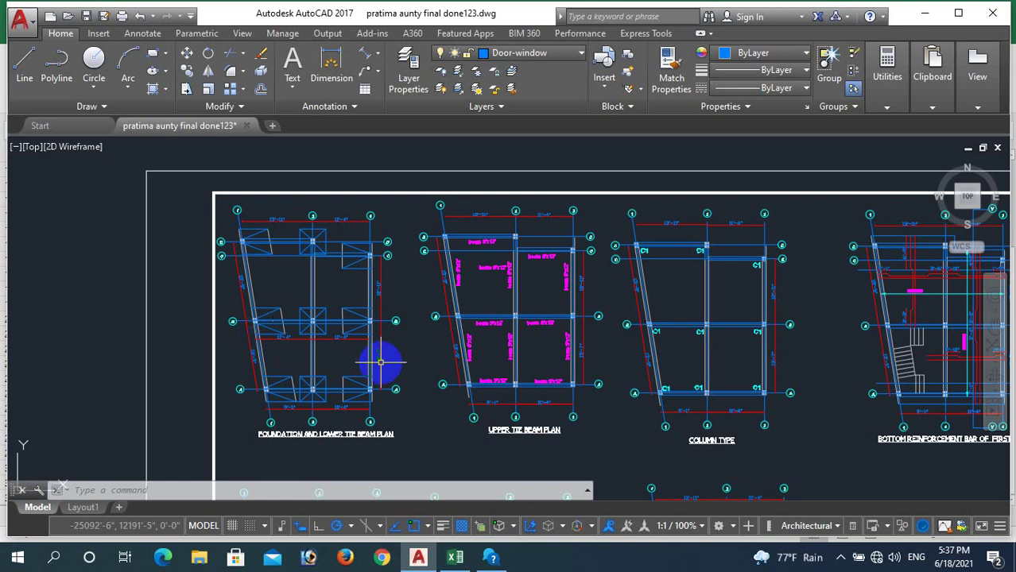
pyautogui.scroll(3, 237, 240)
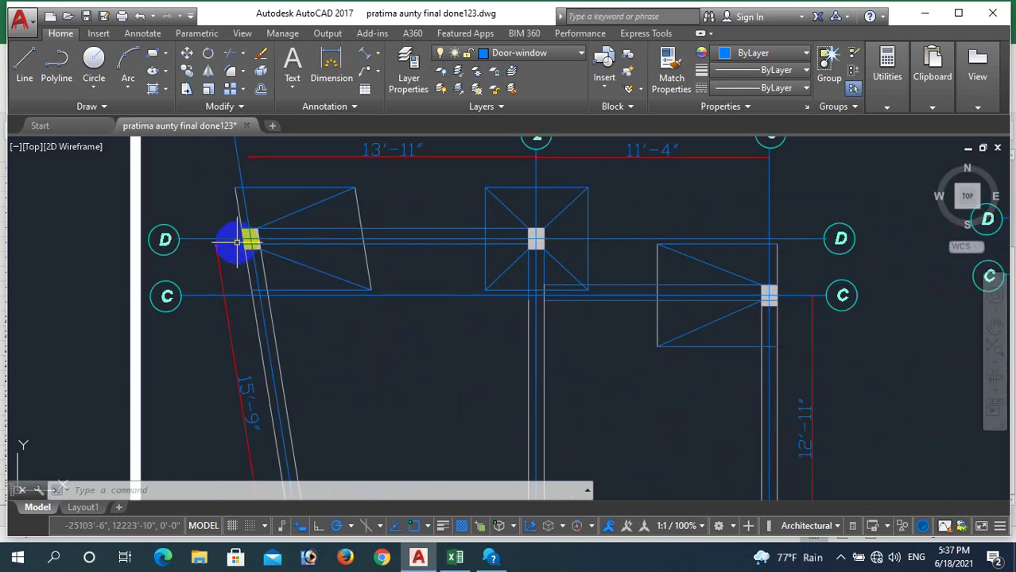
pyautogui.scroll(-5, 235, 241)
pyautogui.scroll(-5, 236, 243)
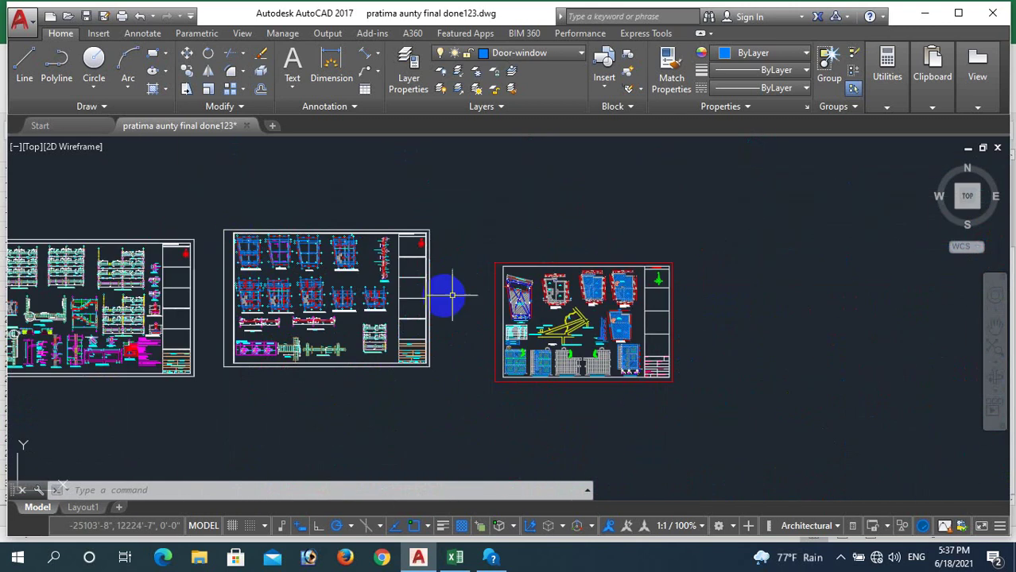
# - Examine the ground floor plan's column widths and clear spans along the straight outer wall opposite the slanted side
pyautogui.scroll(8, 549, 294)
pyautogui.scroll(-2, 556, 286)
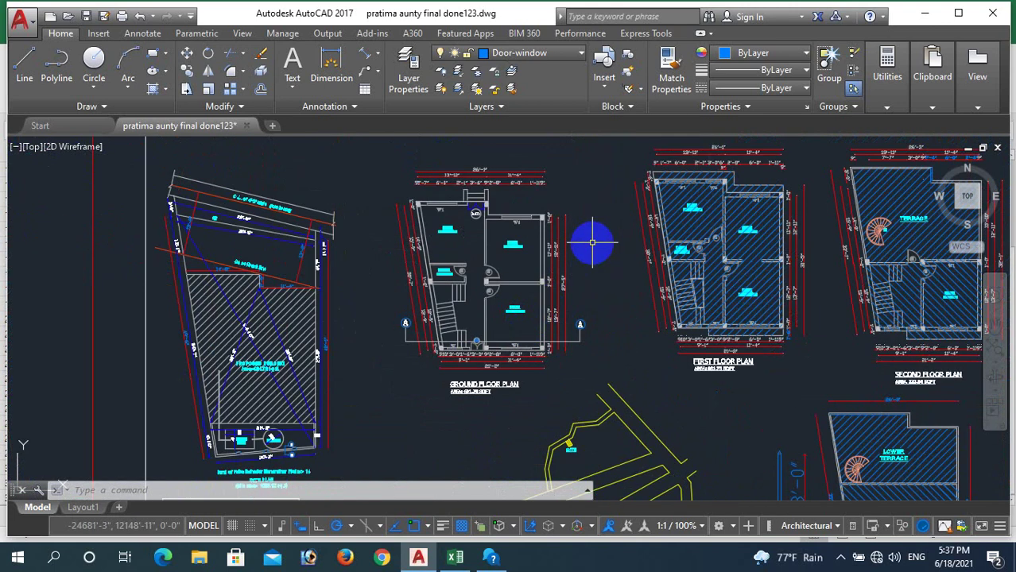
pyautogui.scroll(2, 567, 290)
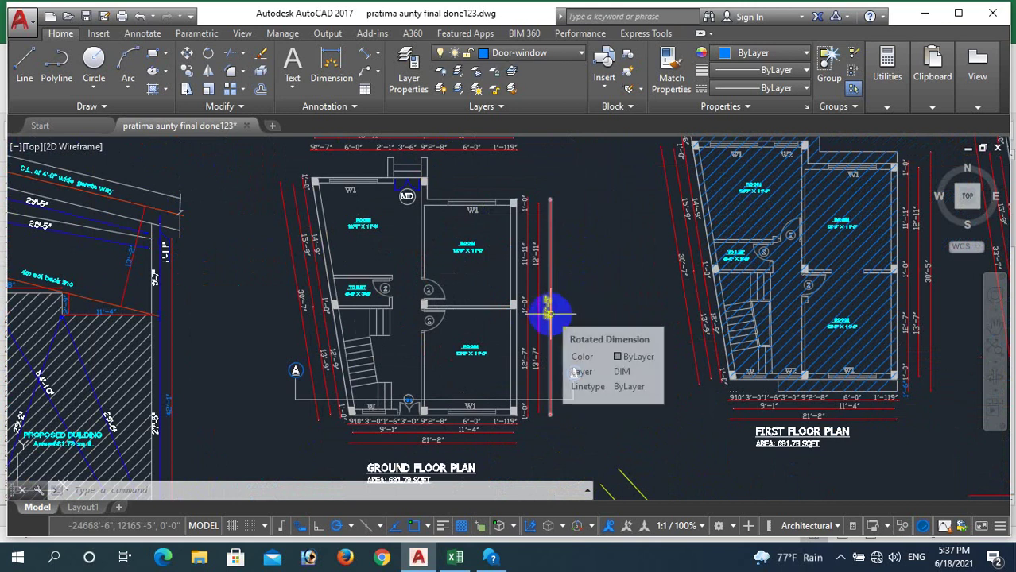
pyautogui.scroll(3, 512, 216)
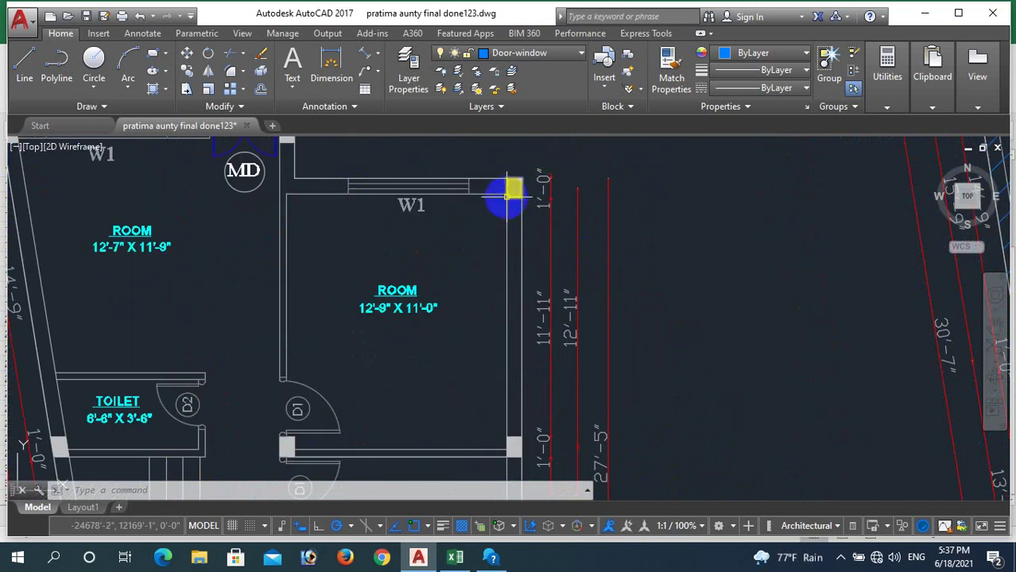
pyautogui.scroll(-5, 513, 187)
pyautogui.scroll(6, 503, 340)
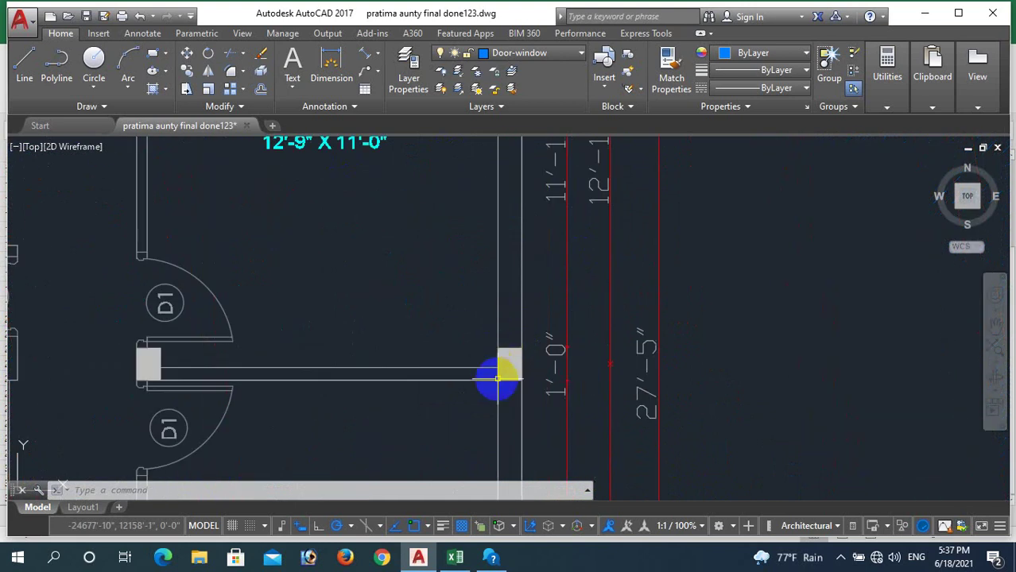
pyautogui.scroll(-3, 508, 249)
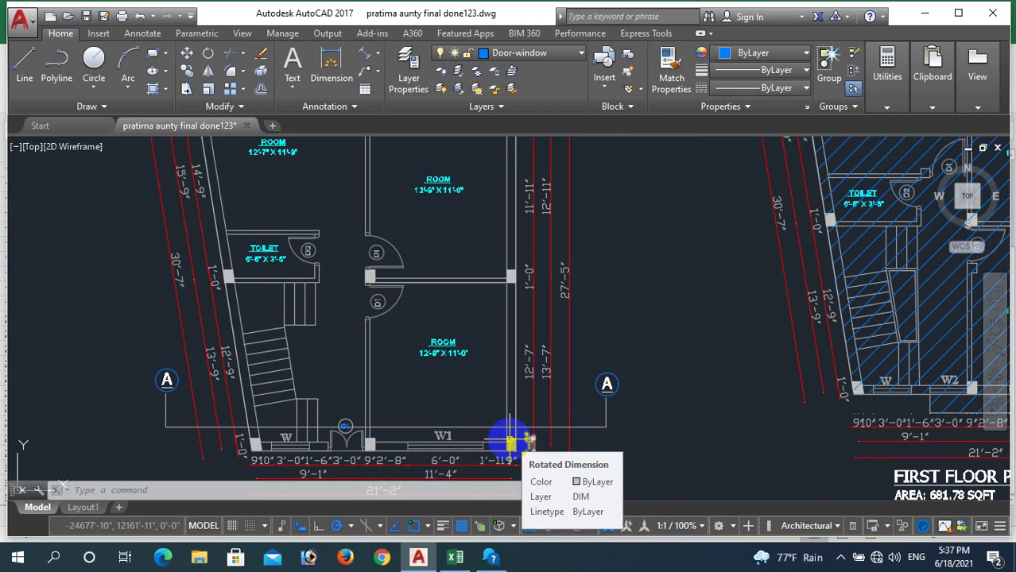
pyautogui.scroll(-5, 531, 449)
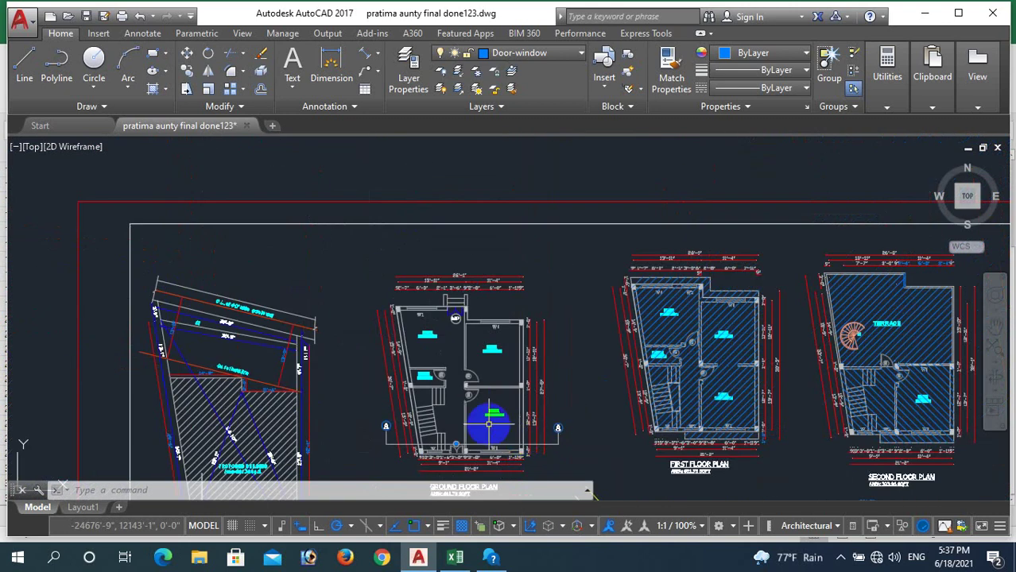
# - Examine the overall length, column widths and clear spans along the slanted wall of the ground floor plan
pyautogui.scroll(5, 383, 404)
pyautogui.scroll(2, 383, 403)
pyautogui.scroll(-2, 393, 325)
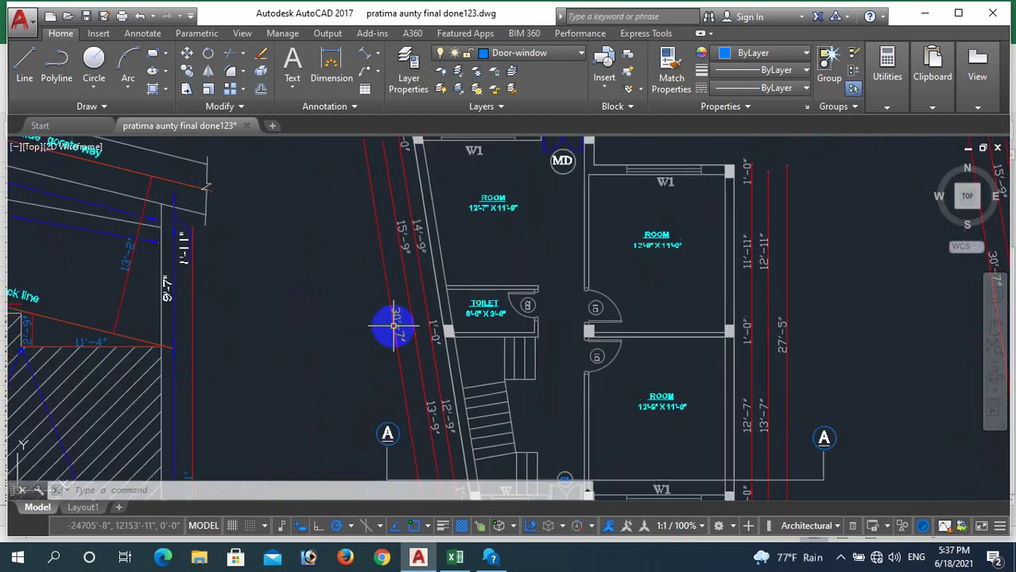
pyautogui.scroll(-3, 398, 310)
pyautogui.scroll(5, 407, 208)
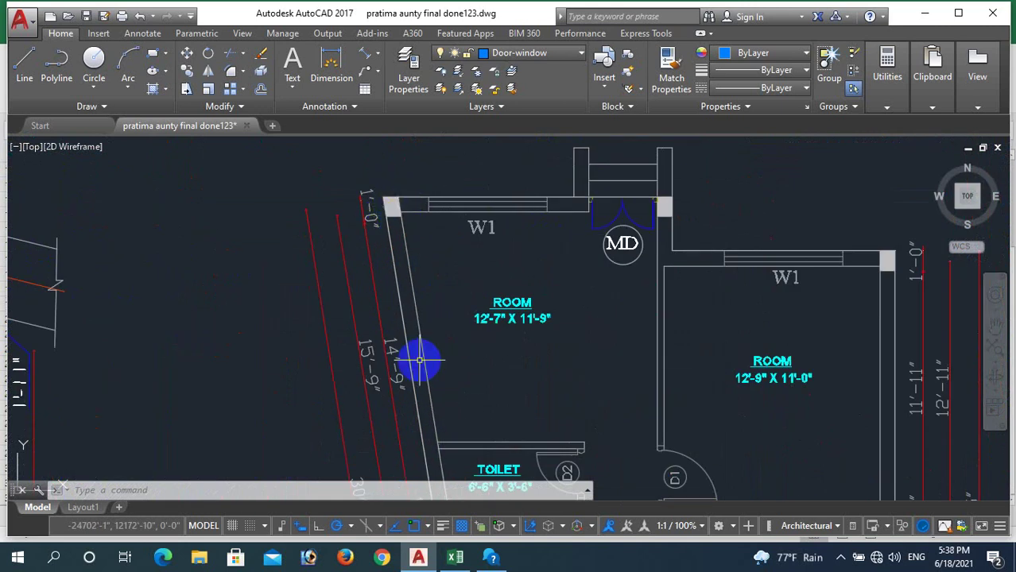
pyautogui.scroll(-4, 415, 357)
pyautogui.scroll(-3, 429, 445)
pyautogui.scroll(6, 419, 425)
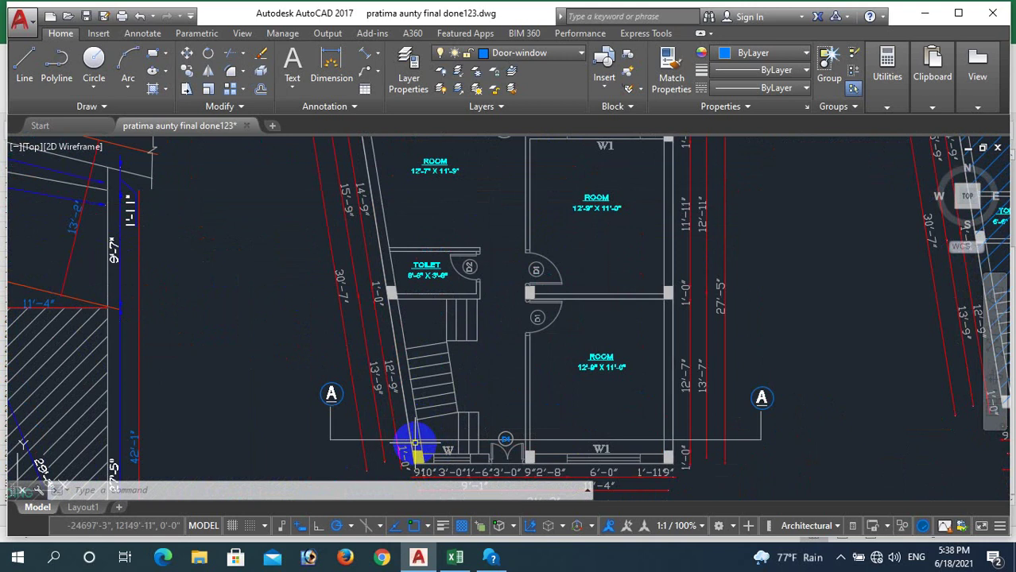
pyautogui.scroll(-6, 449, 421)
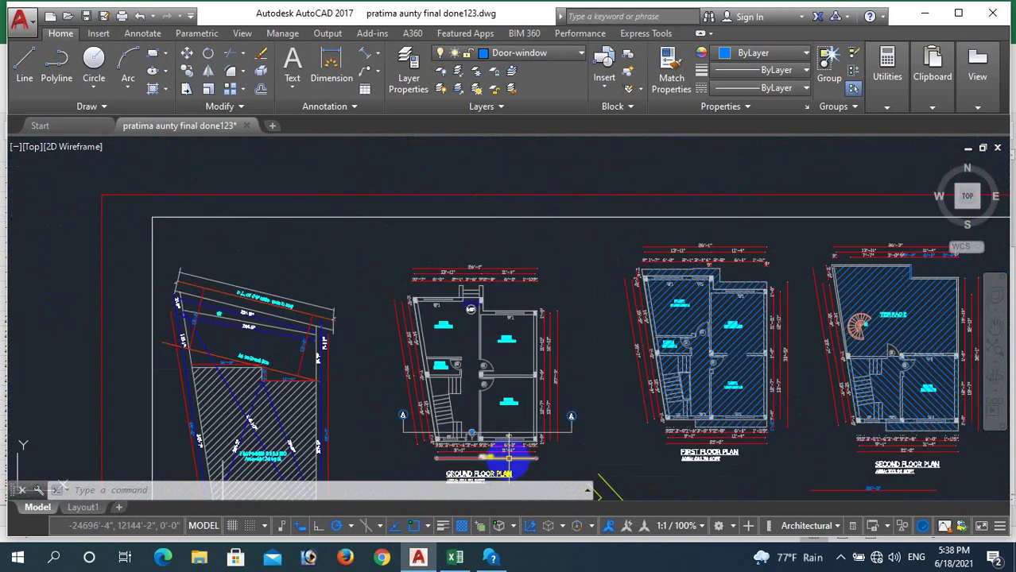
# - Examine the horizontal dimension strings and column widths along the stair-side and main-door walls of the ground floor plan
pyautogui.scroll(6, 507, 458)
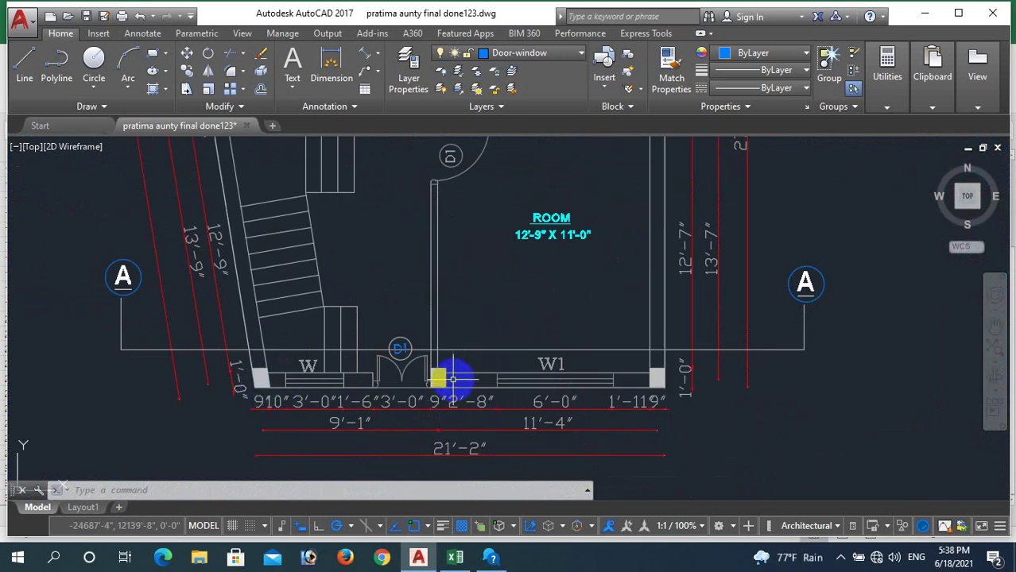
pyautogui.scroll(-5, 432, 413)
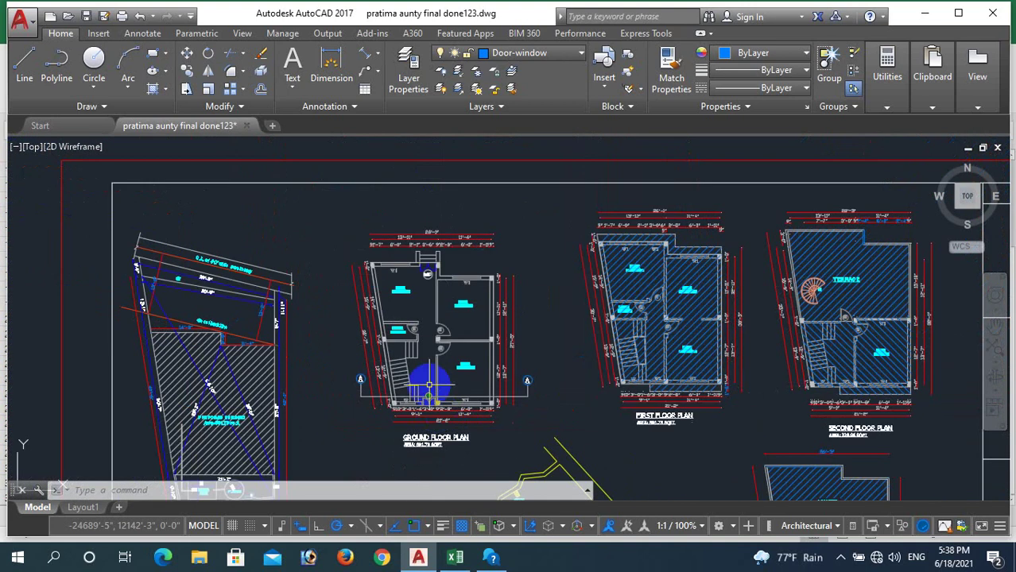
pyautogui.scroll(5, 363, 313)
pyautogui.scroll(-2, 399, 255)
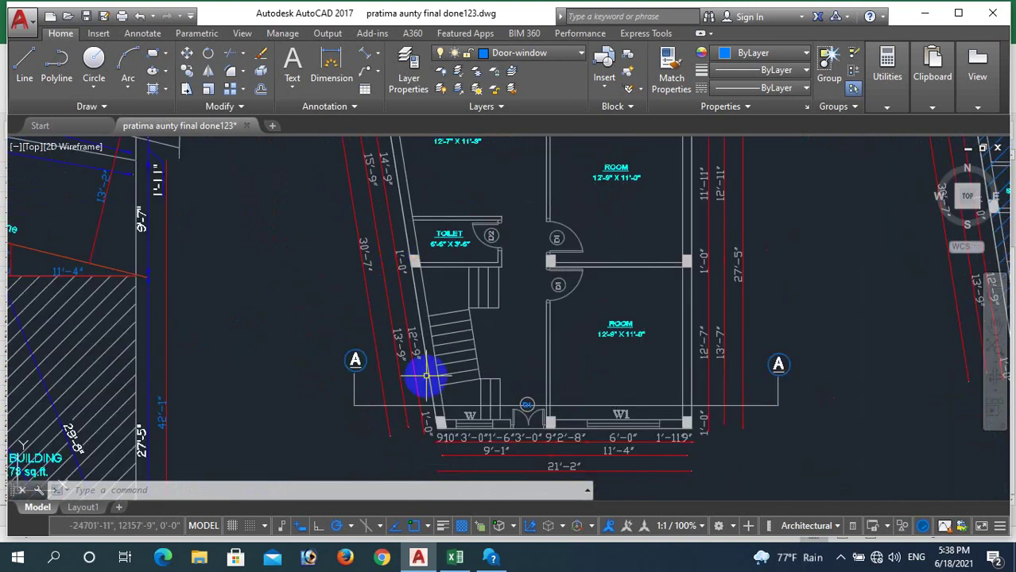
pyautogui.scroll(-2, 522, 426)
pyautogui.scroll(2, 487, 159)
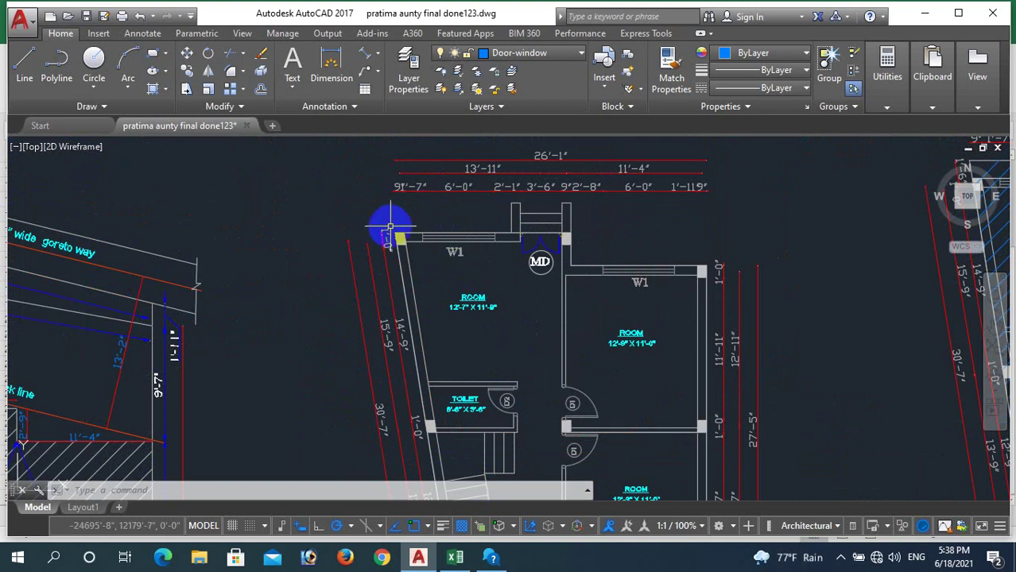
# - Switch to Excel and set the x-axis tie beam length under PCC(1:1.5:3) to =26.083-3*1
pyautogui.click(455, 558)
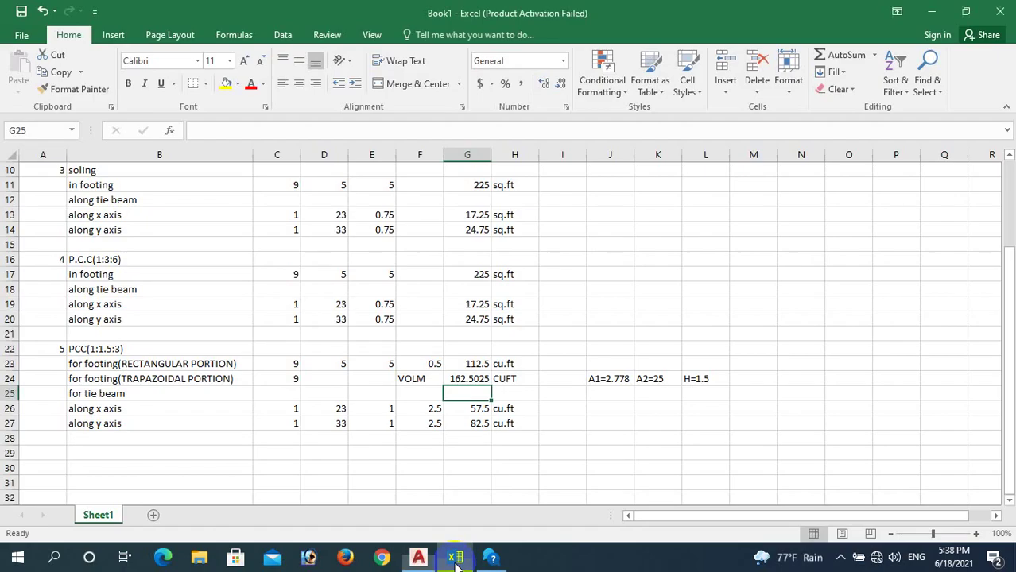
pyautogui.click(333, 409)
pyautogui.write('=26.083-3*1')
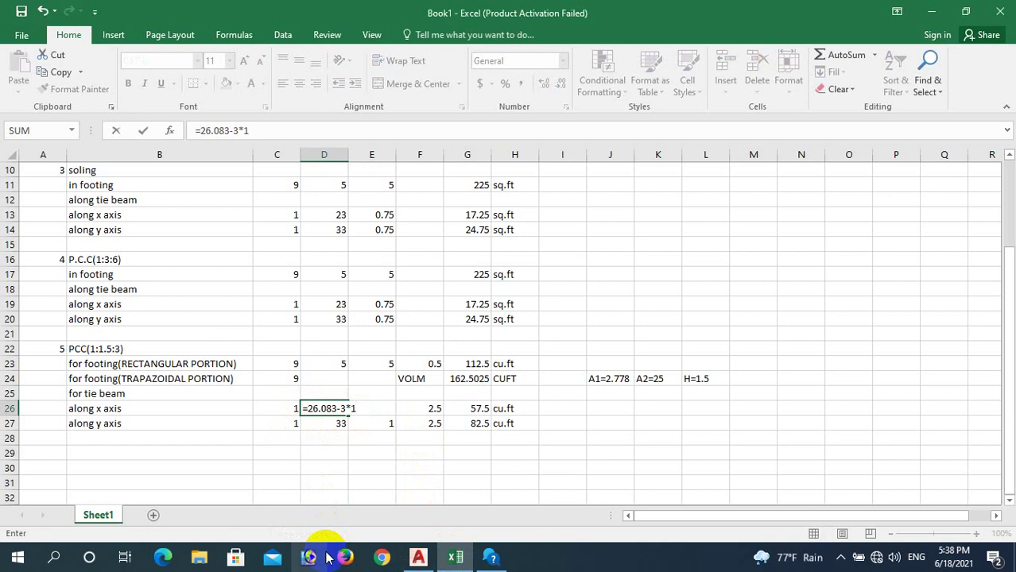
pyautogui.press('Return')
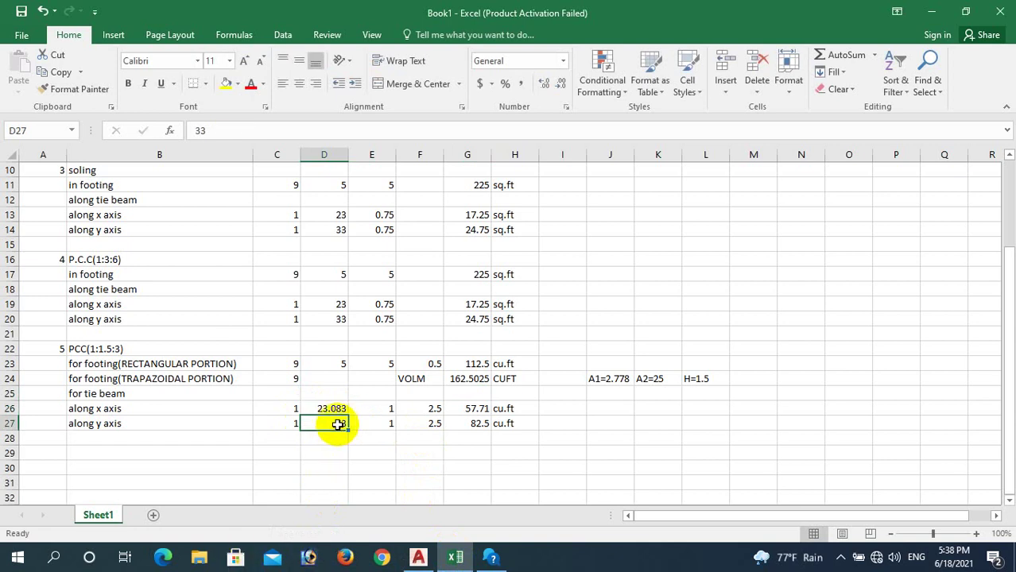
# - Read the slanted wall's overall length in the AutoCAD plan and set the y-axis tie beam length in Excel to =30.583-3*1
pyautogui.write('=')
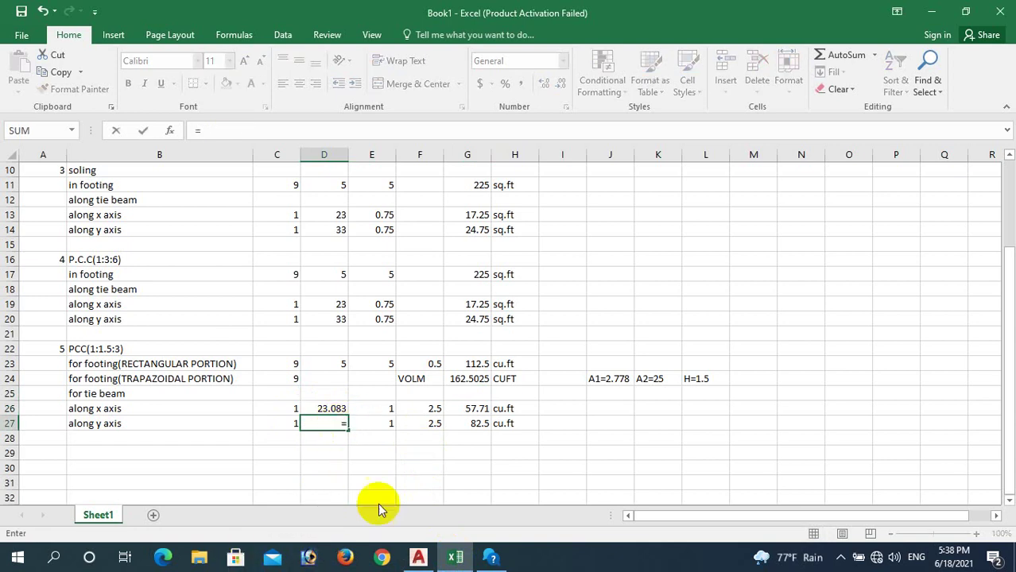
pyautogui.click(419, 559)
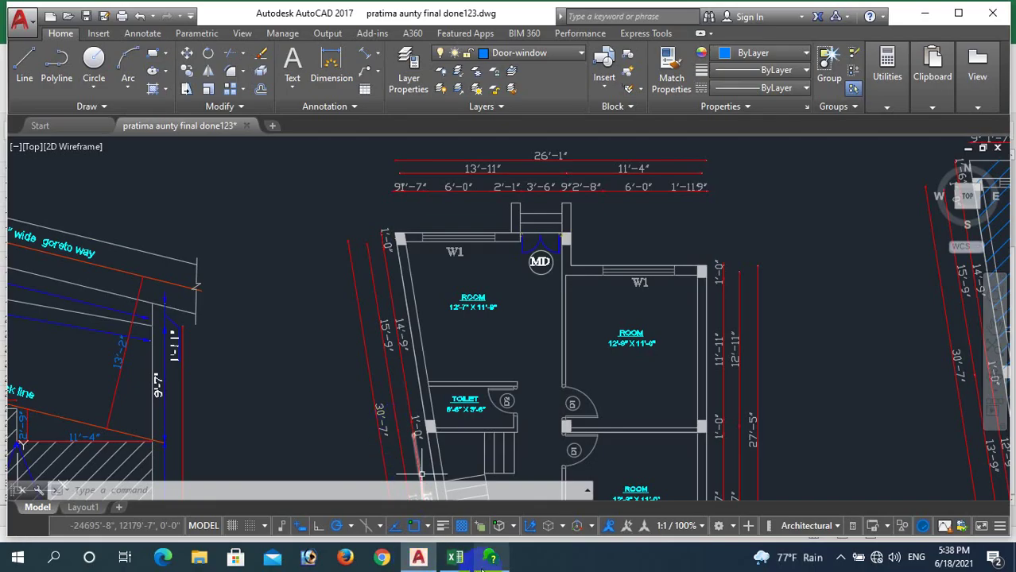
pyautogui.click(455, 559)
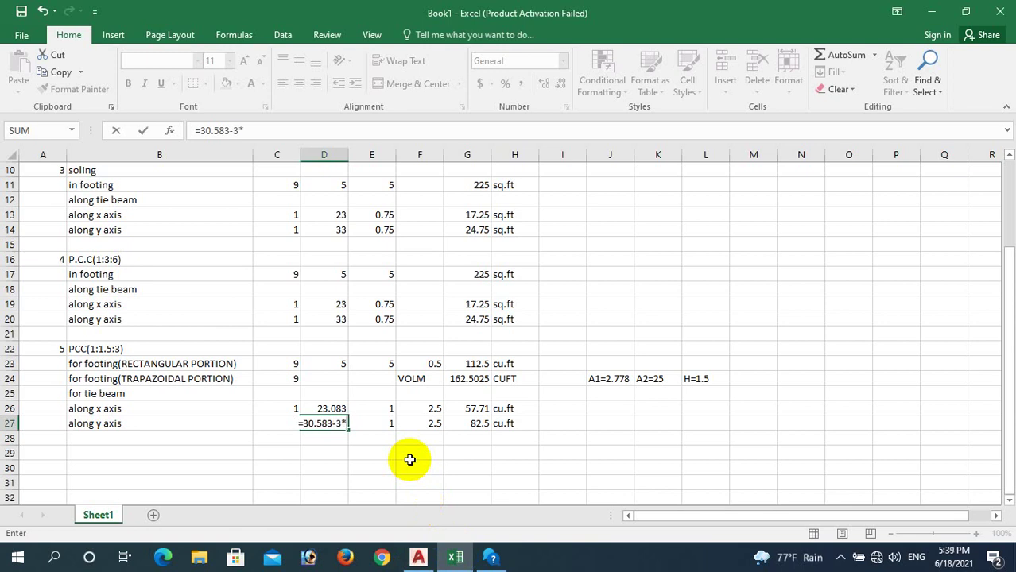
pyautogui.press('Return')
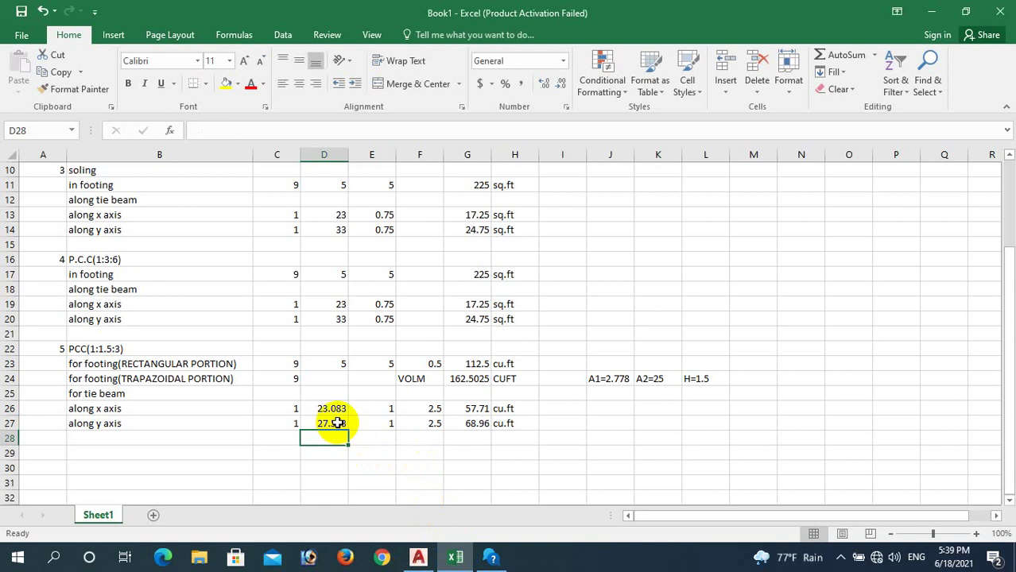
# - Set the number of tie beams to 3 for both the x-axis and y-axis rows under PCC(1:1.5:3)
pyautogui.click(295, 404)
pyautogui.write('3')
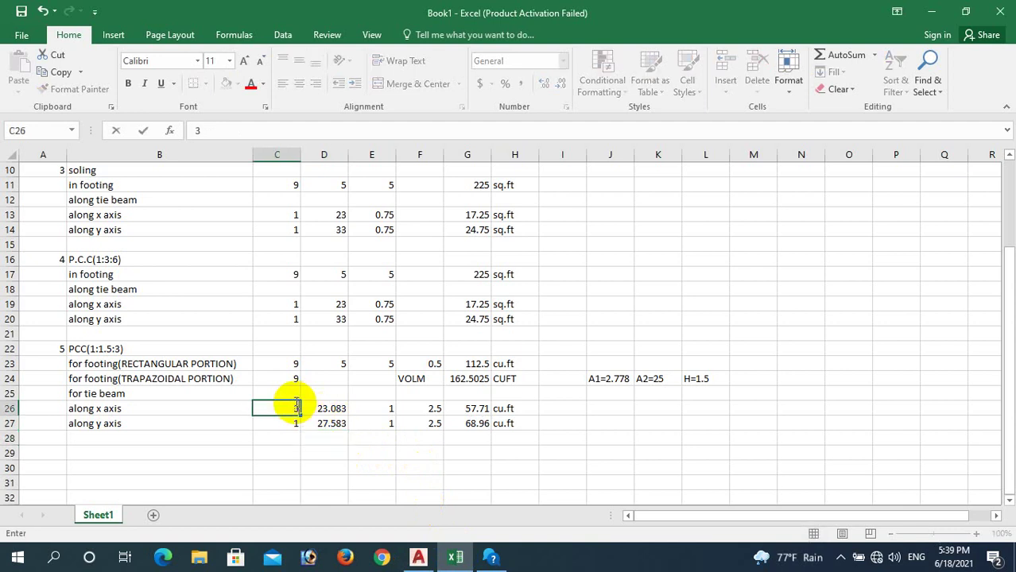
pyautogui.write('3')
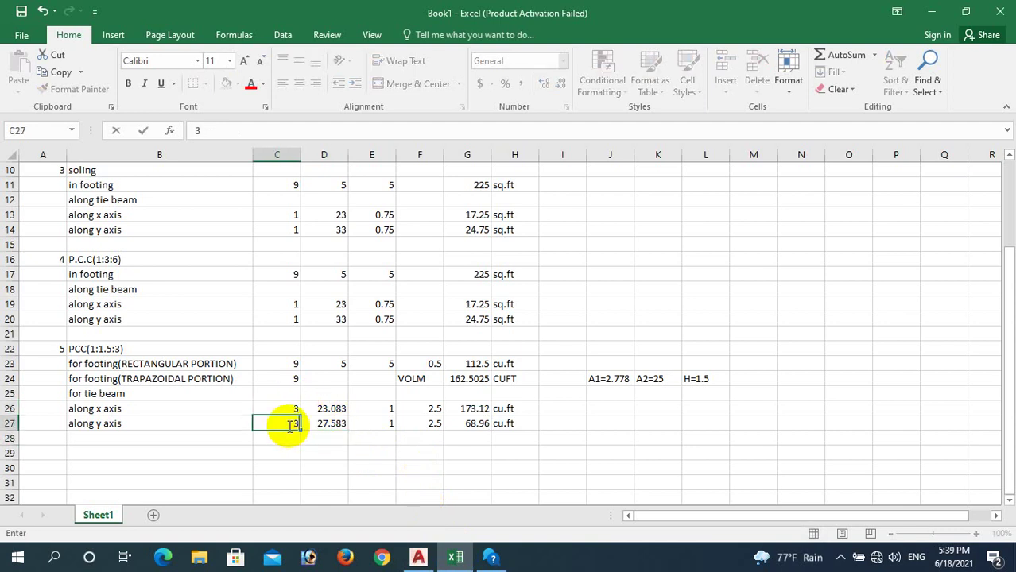
# - Examine the AutoCAD ground floor plan's tie beam lines in both directions, then return to the Excel sheet
pyautogui.click(418, 557)
pyautogui.scroll(-3, 334, 272)
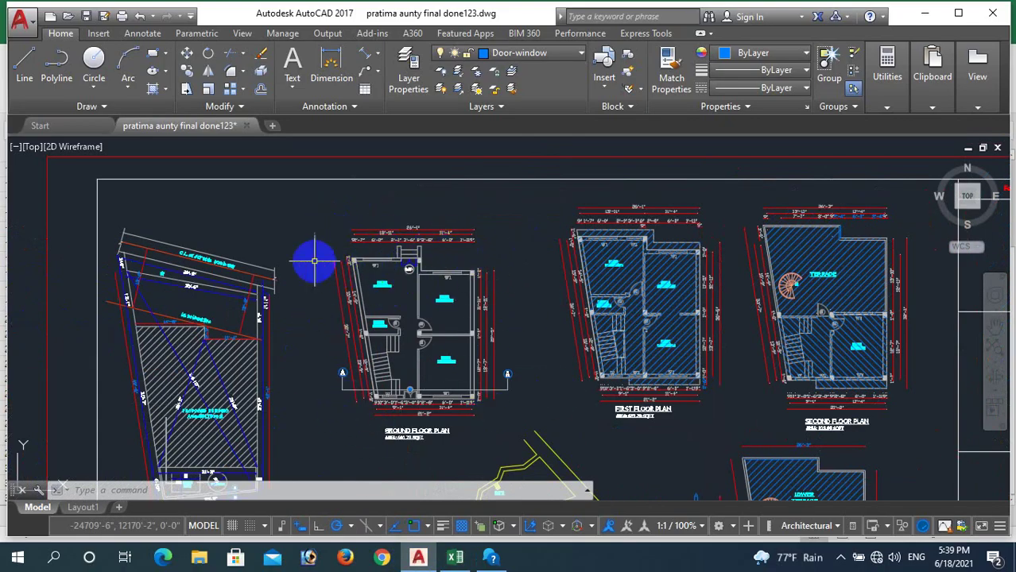
pyautogui.scroll(2, 349, 253)
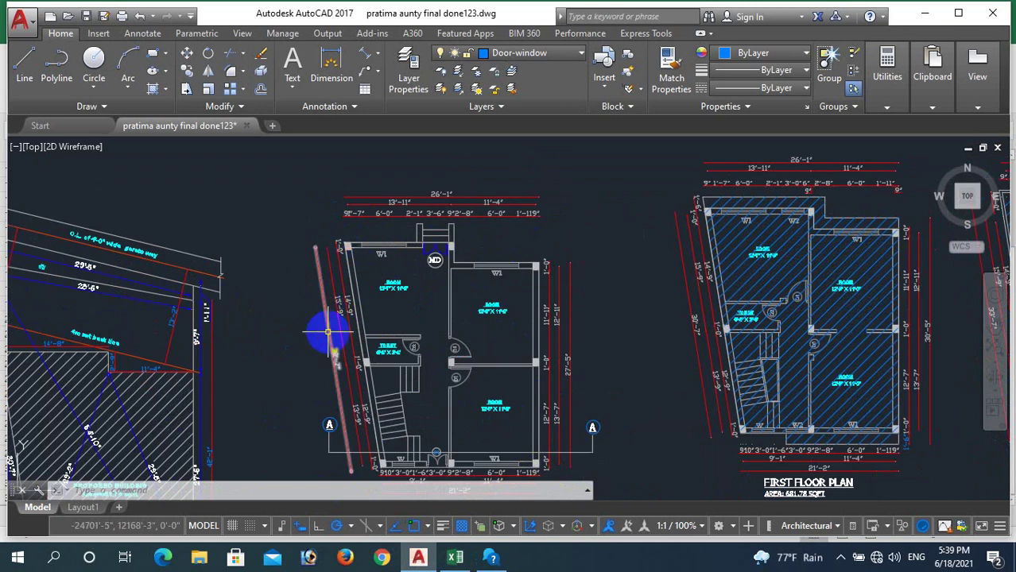
pyautogui.scroll(-1, 401, 374)
pyautogui.scroll(1, 423, 422)
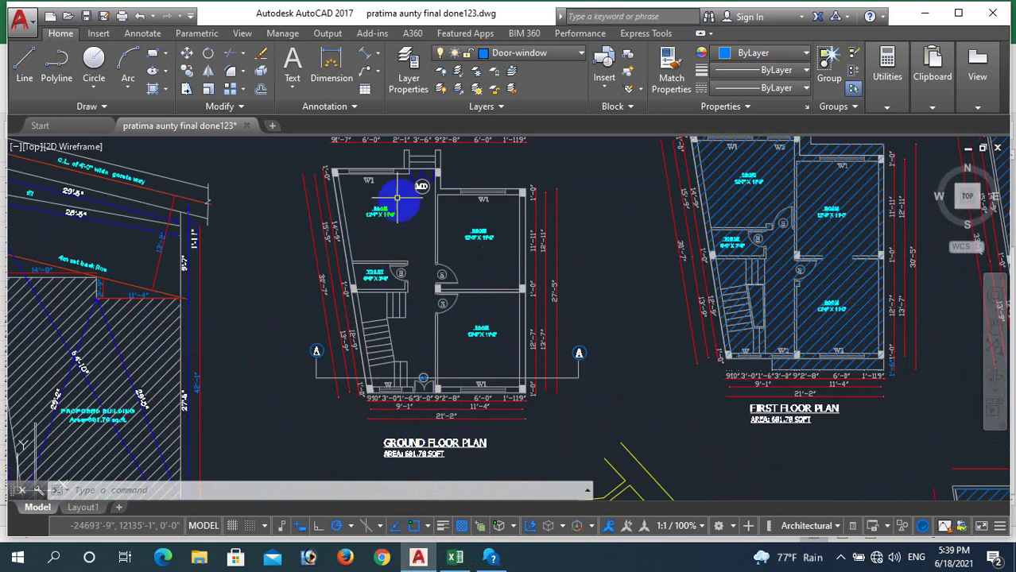
pyautogui.click(455, 559)
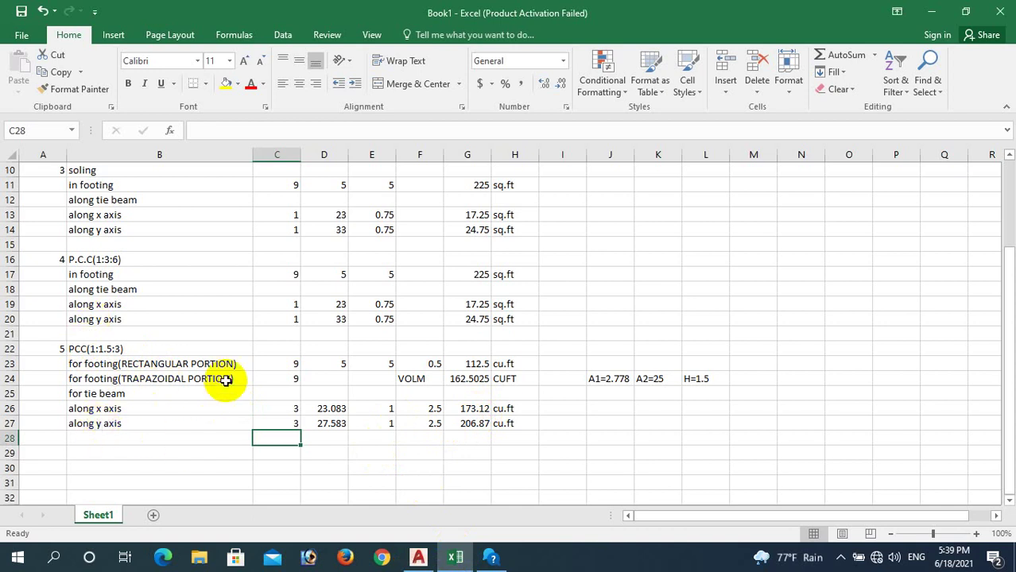
# - Switch to AutoCAD and examine the foundation section F-F for the column's position and the heights above the footing
pyautogui.click(418, 557)
pyautogui.scroll(-5, 445, 334)
pyautogui.scroll(-4, 476, 315)
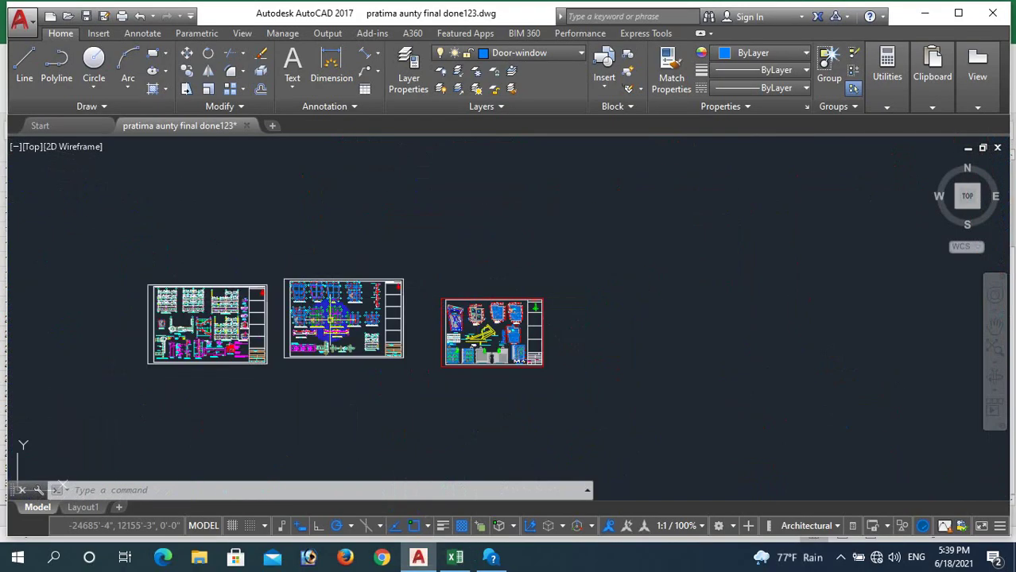
pyautogui.scroll(4, 176, 345)
pyautogui.scroll(5, 351, 295)
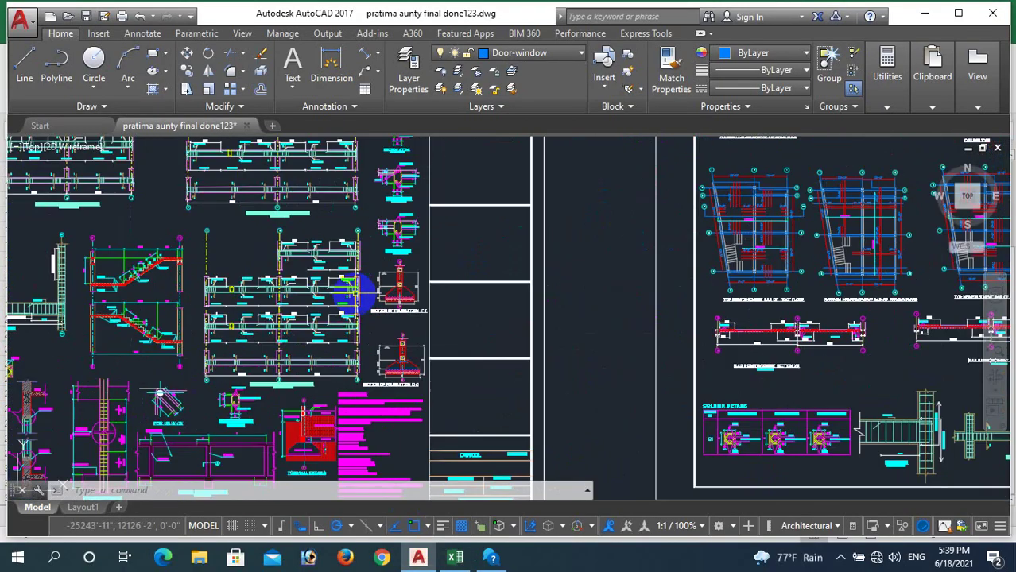
pyautogui.scroll(5, 408, 291)
pyautogui.scroll(-2, 333, 331)
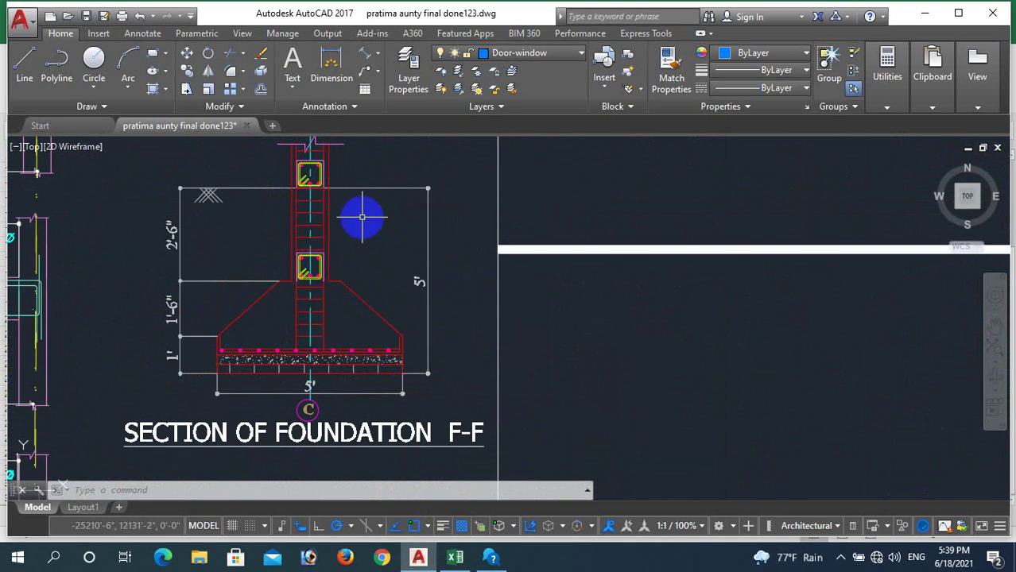
pyautogui.scroll(-3, 294, 282)
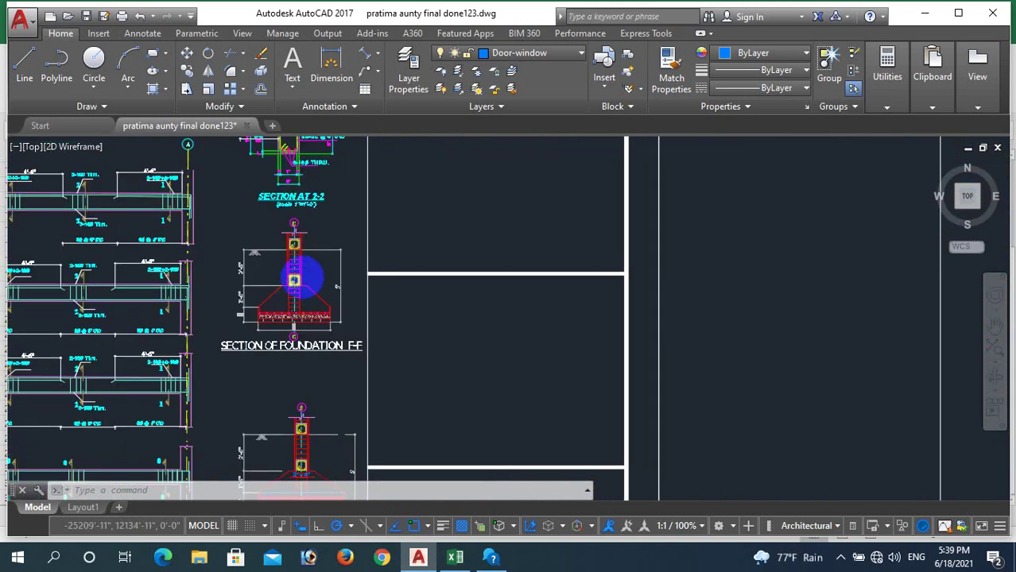
pyautogui.scroll(5, 300, 277)
pyautogui.scroll(-3, 306, 278)
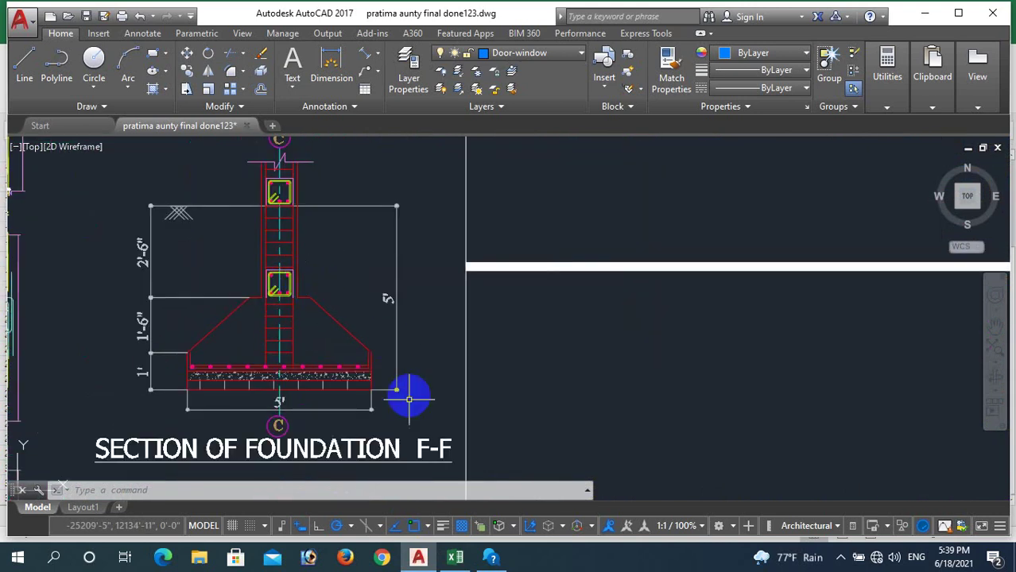
# - Add a "FOR column" row below the tie beam rows in the Excel sheet with a quantity of 9
pyautogui.click(455, 557)
pyautogui.click(159, 438)
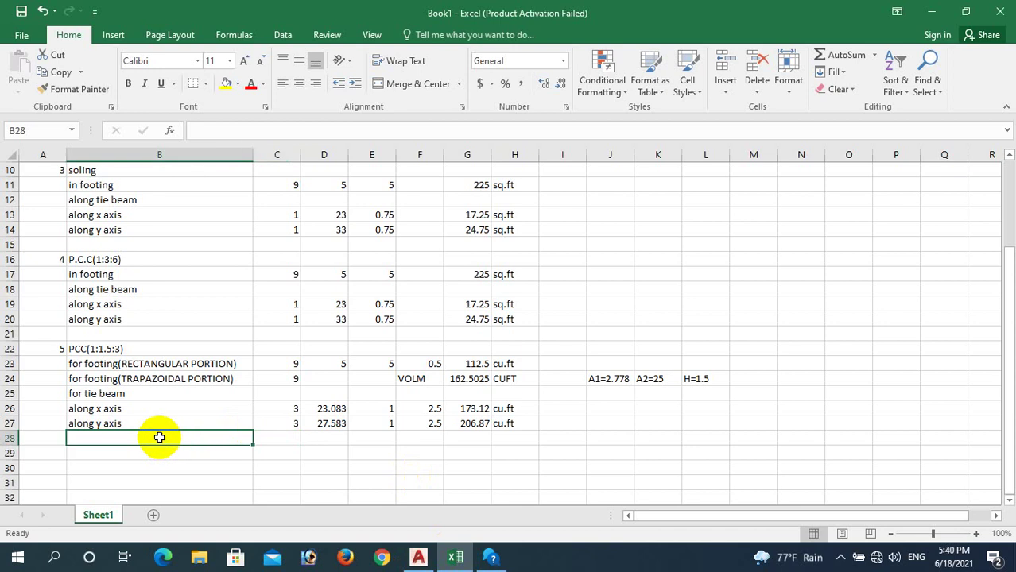
pyautogui.write('FOR column')
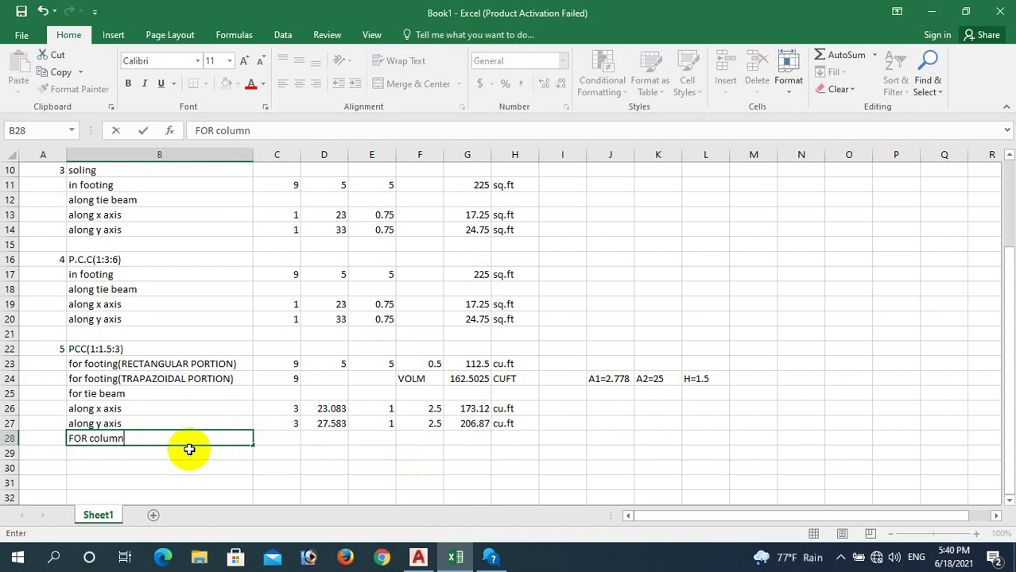
pyautogui.click(283, 441)
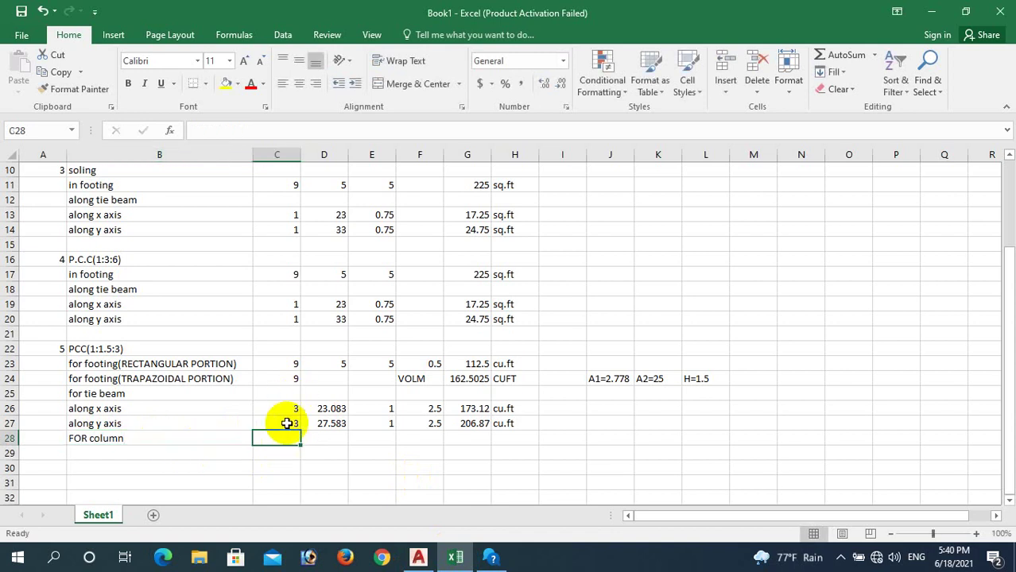
pyautogui.write('9')
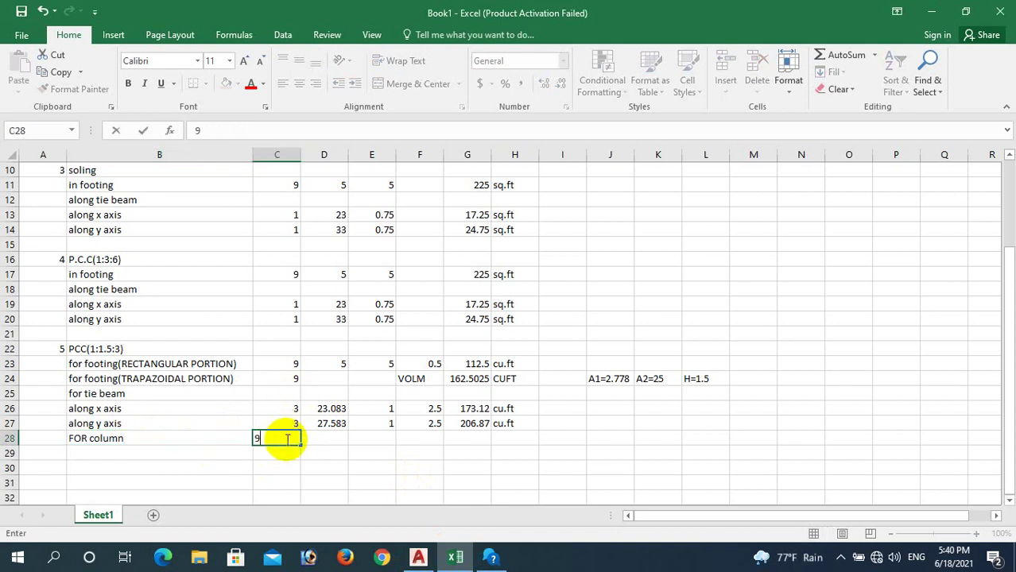
pyautogui.click(332, 440)
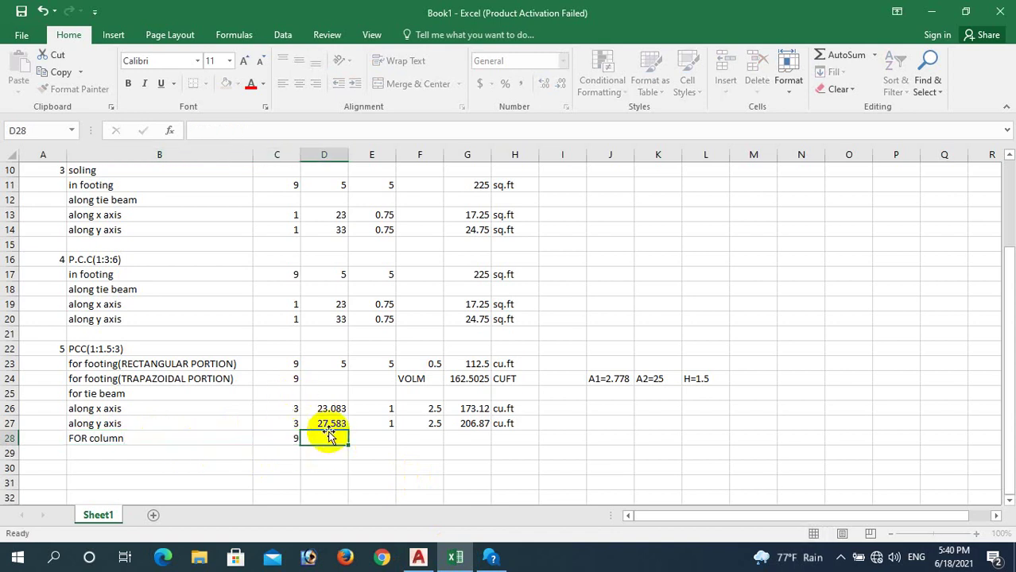
# - Switch to AutoCAD and examine the building section drawing for the heights at ground and plinth level
pyautogui.click(418, 557)
pyautogui.scroll(-5, 337, 337)
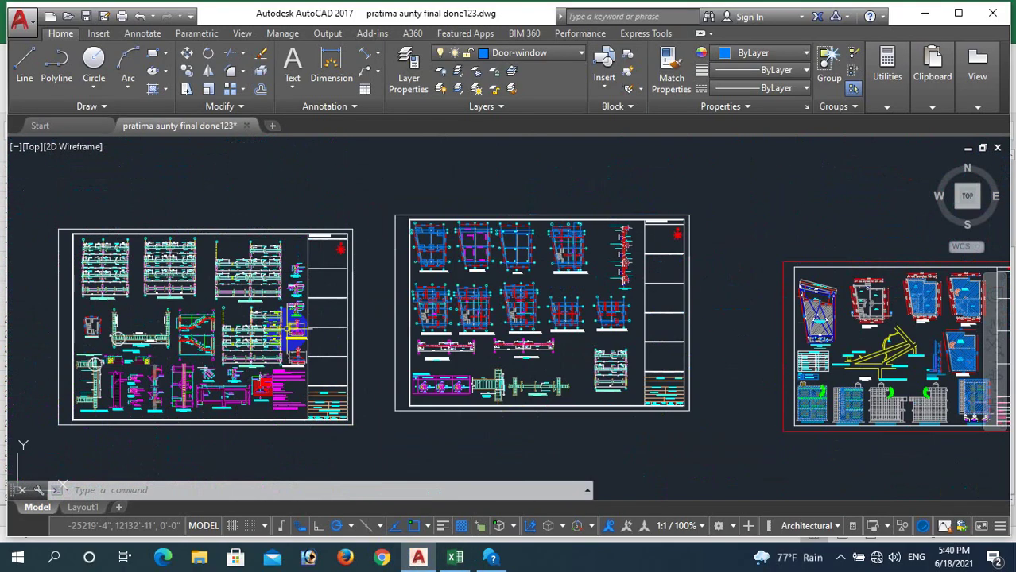
pyautogui.scroll(-2, 286, 322)
pyautogui.scroll(6, 723, 389)
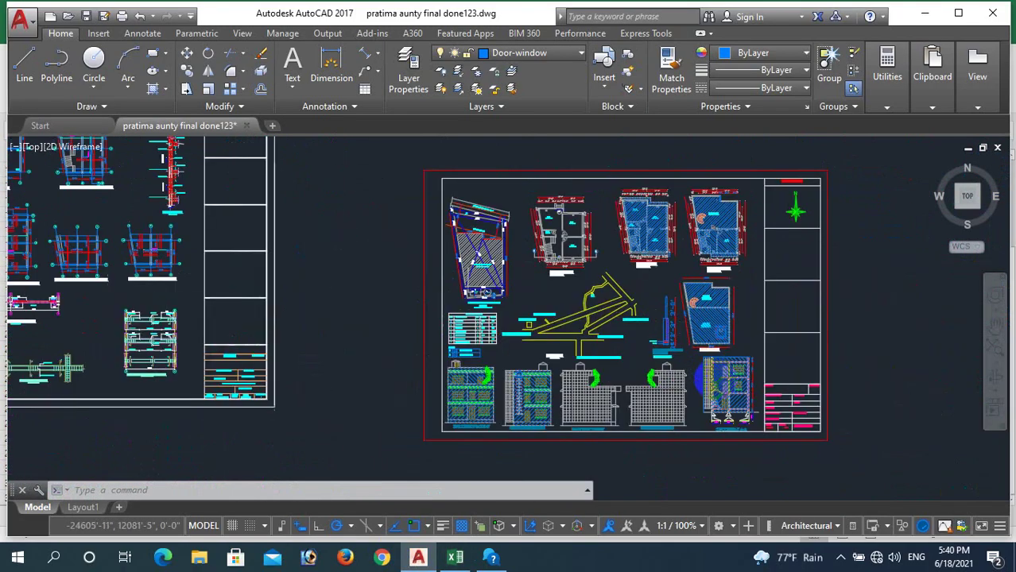
pyautogui.scroll(5, 783, 433)
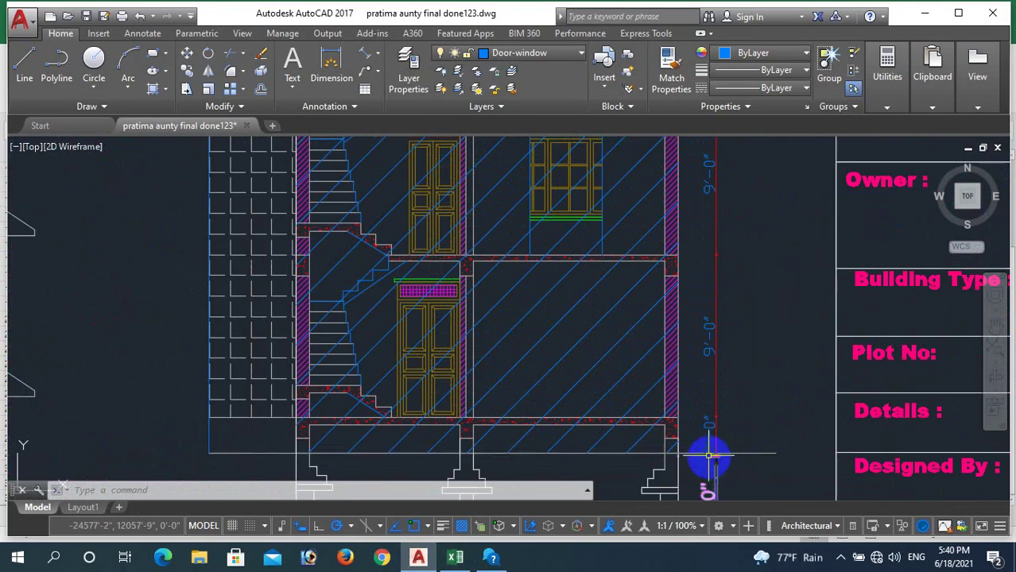
pyautogui.scroll(2, 704, 452)
pyautogui.scroll(-8, 698, 446)
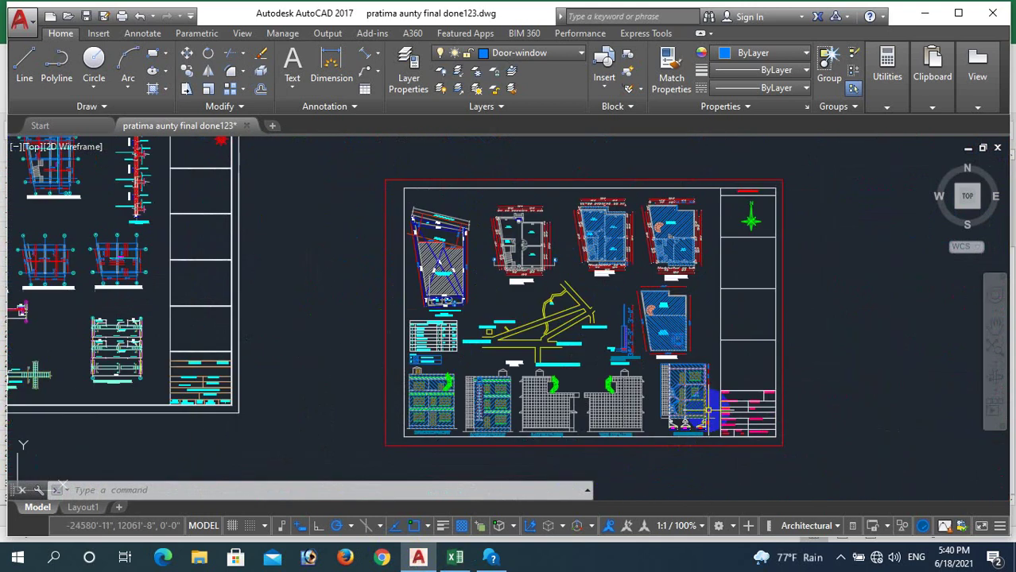
# - Examine the column in foundation section F-F from the top of the footing up to the upper tie beam
pyautogui.scroll(6, 297, 349)
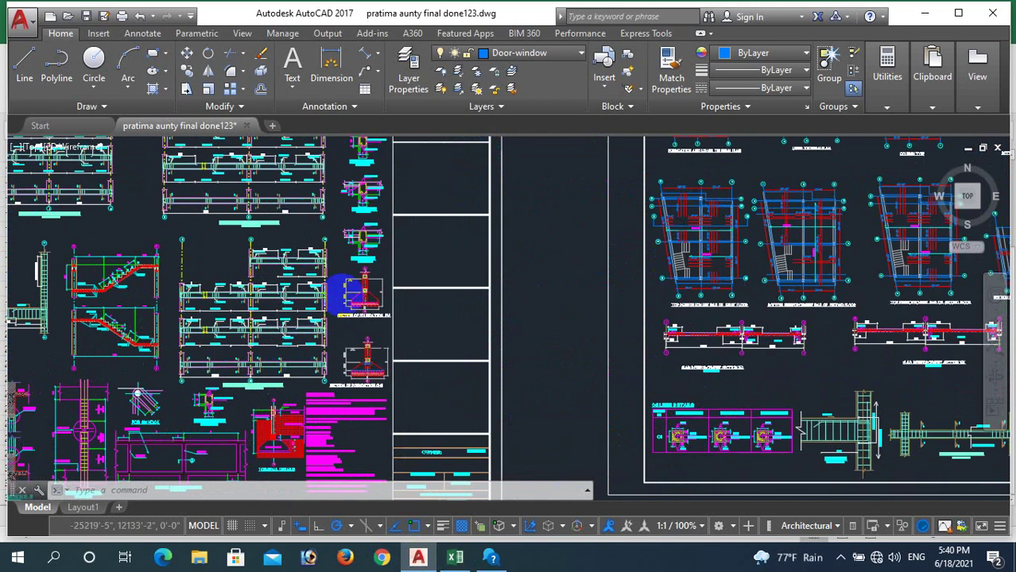
pyautogui.scroll(2, 380, 289)
pyautogui.scroll(2, 370, 306)
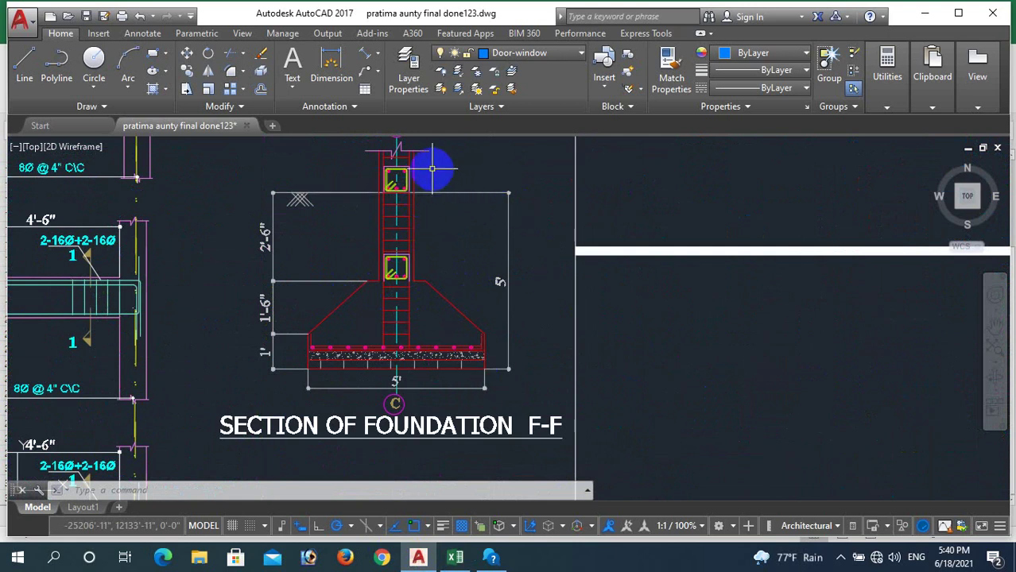
pyautogui.scroll(4, 409, 164)
pyautogui.scroll(-5, 420, 268)
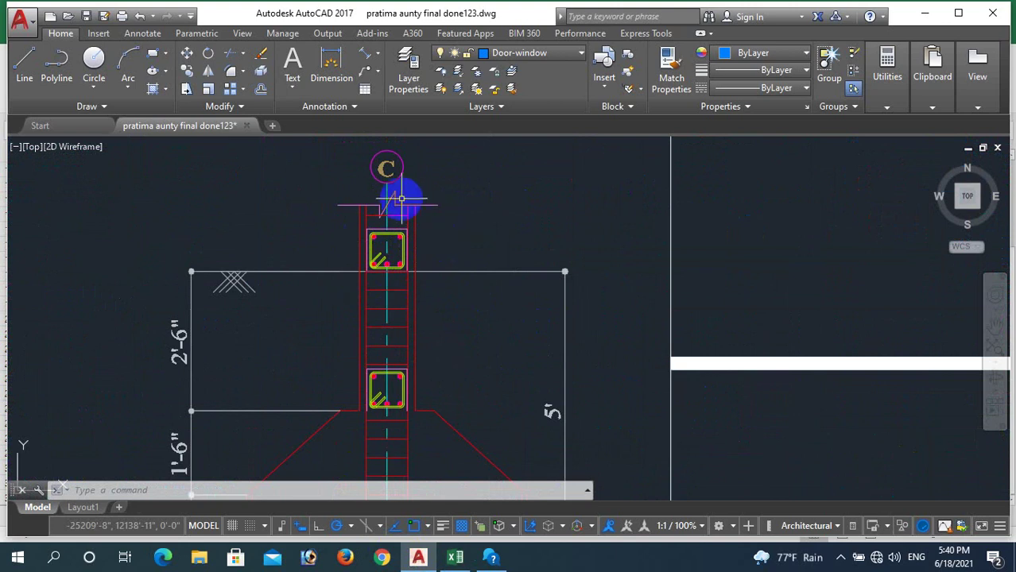
pyautogui.moveTo(383, 213)
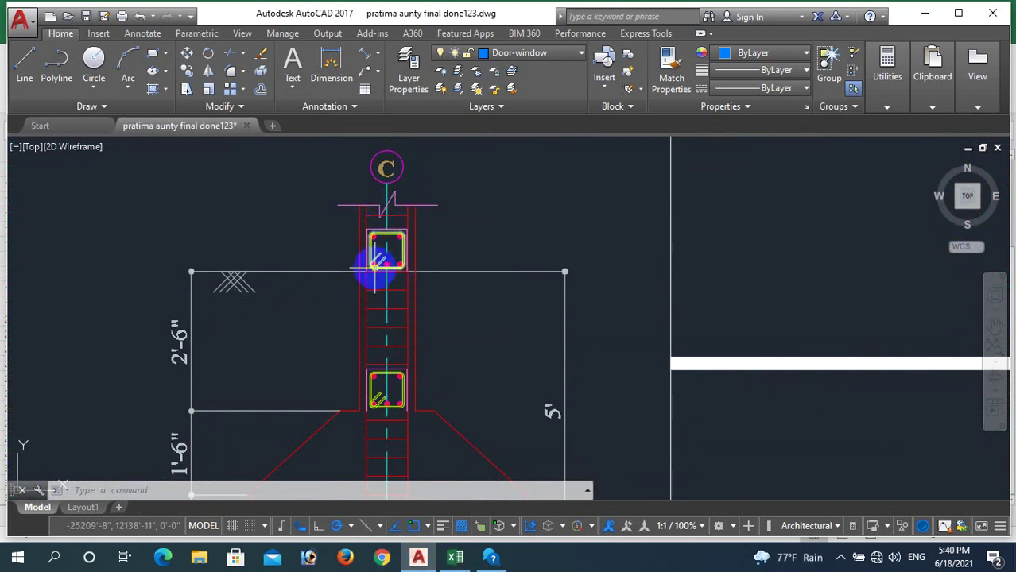
pyautogui.scroll(-2, 376, 272)
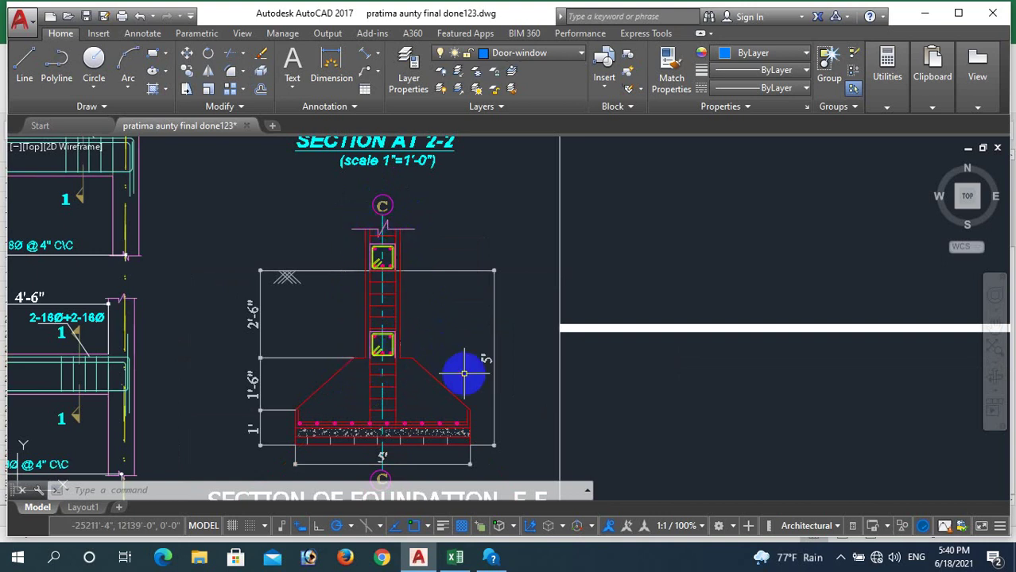
# - Measure the column's height in foundation section F-F from the top of the footing up to the top of the upper tie beam
pyautogui.scroll(4, 394, 358)
pyautogui.scroll(-2, 409, 364)
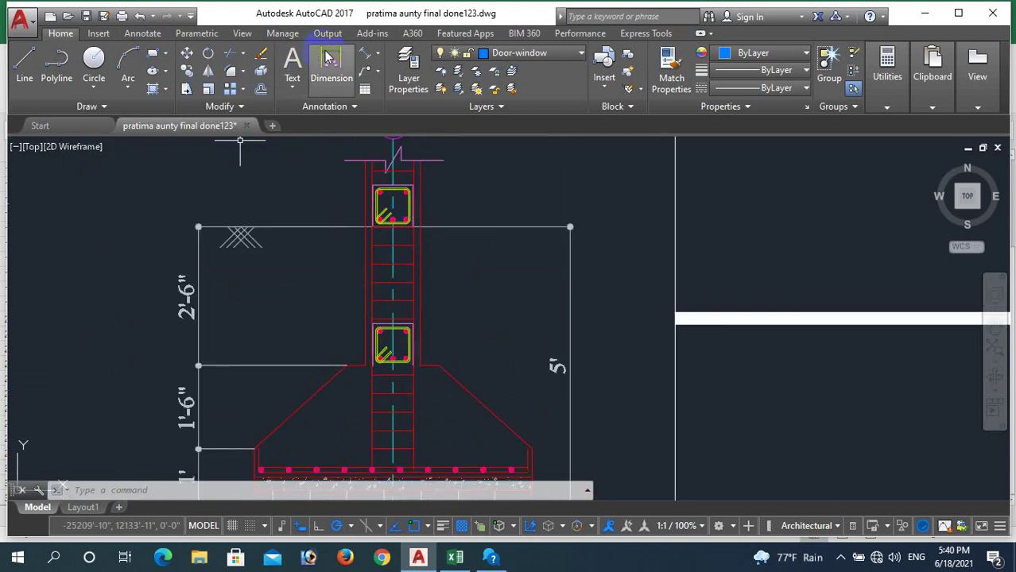
pyautogui.click(331, 73)
pyautogui.scroll(2, 445, 368)
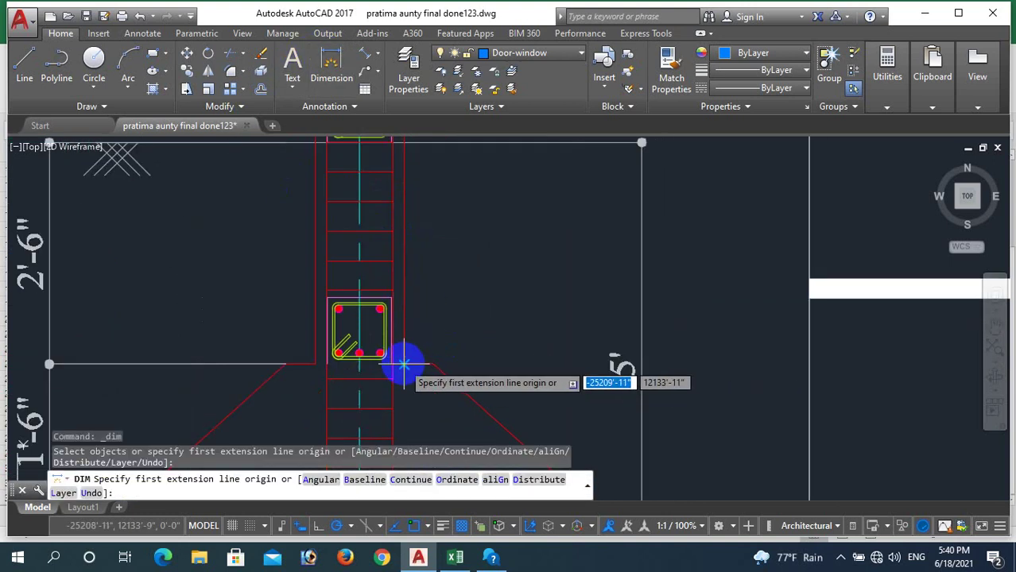
pyautogui.click(407, 362)
pyautogui.scroll(-2, 405, 361)
pyautogui.scroll(3, 404, 363)
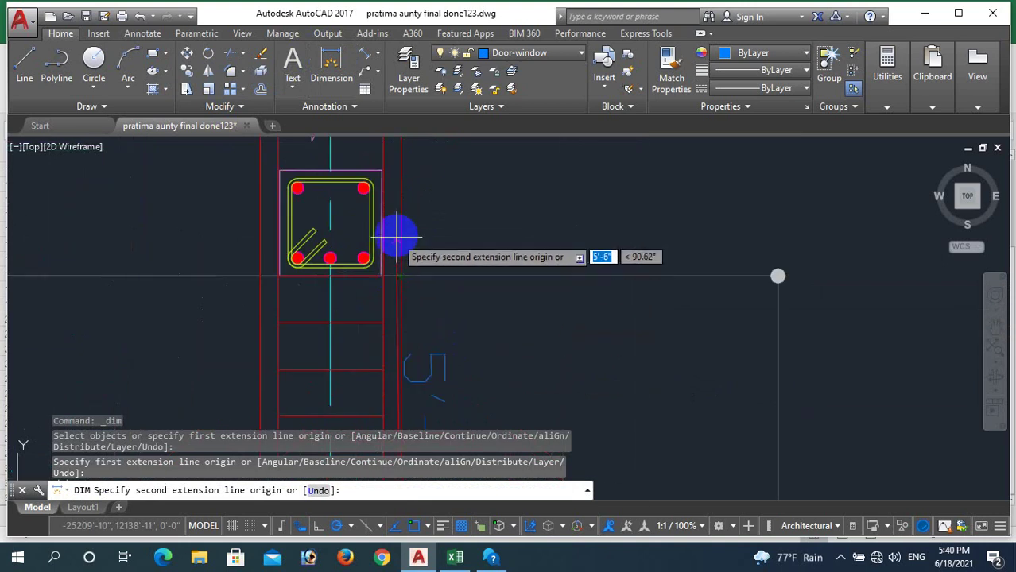
pyautogui.click(386, 168)
pyautogui.scroll(-1, 460, 178)
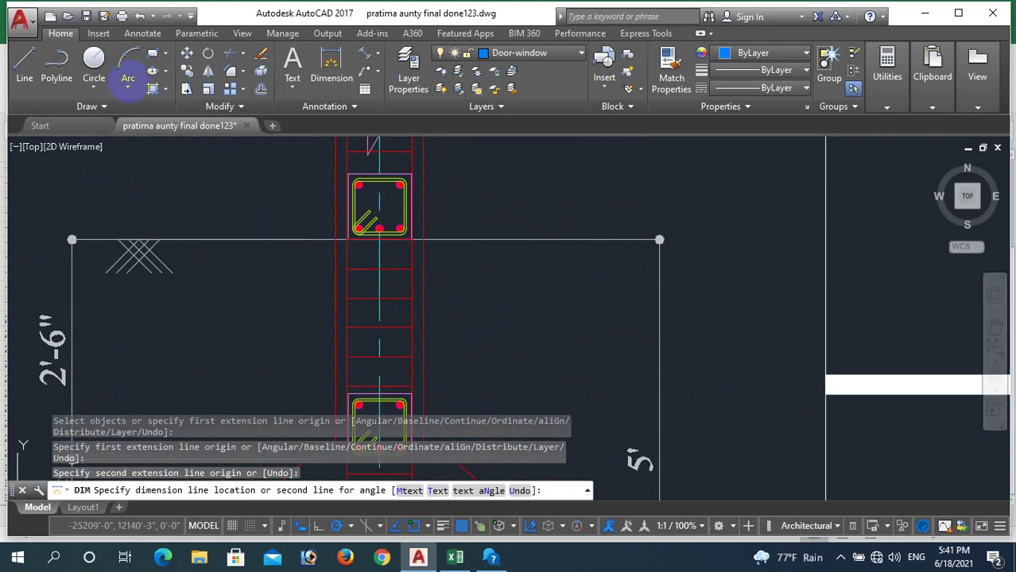
pyautogui.press('Escape')
# - Measure the column again from the upper tie beam's top corner down to the lower tie beam's bottom corner, without placing a dimension
pyautogui.click(332, 59)
pyautogui.scroll(-1, 404, 165)
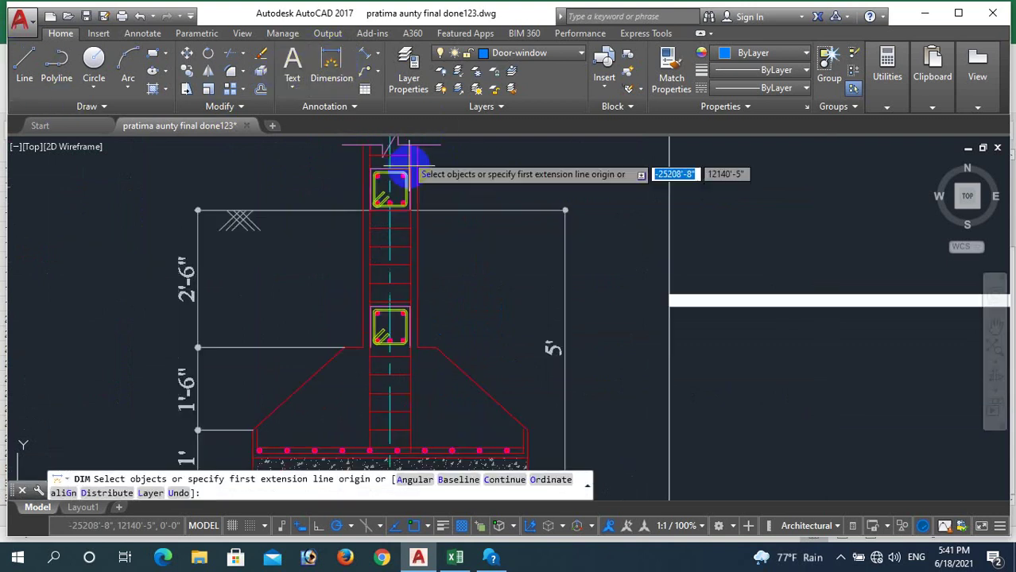
pyautogui.scroll(2, 412, 163)
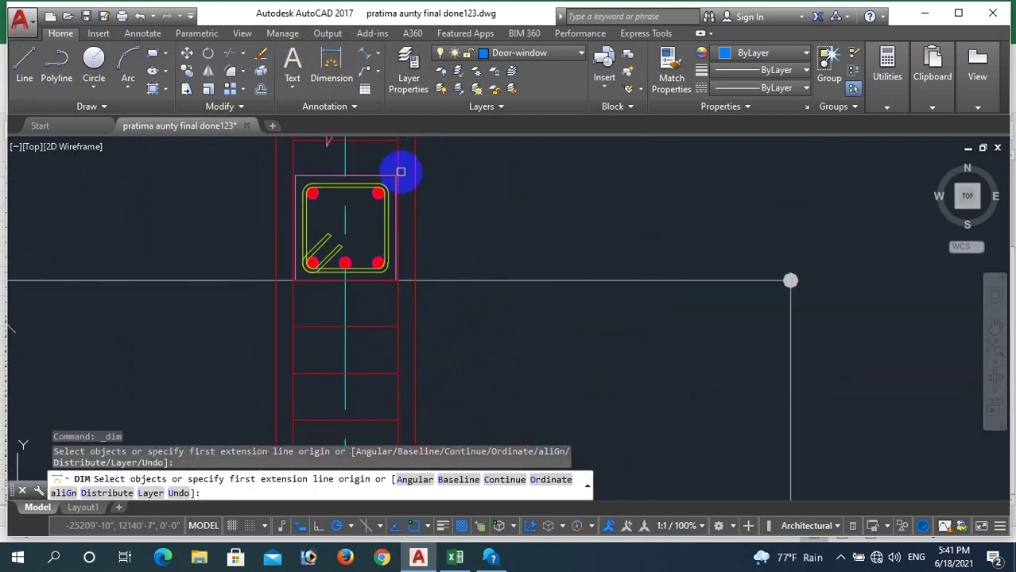
pyautogui.click(395, 174)
pyautogui.scroll(-1, 399, 200)
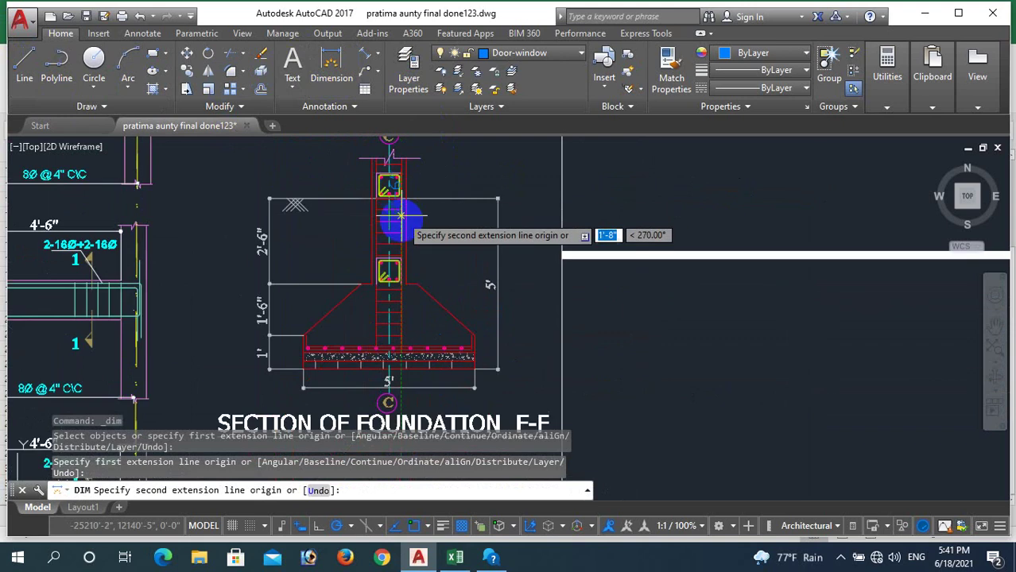
pyautogui.scroll(2, 399, 277)
pyautogui.click(384, 294)
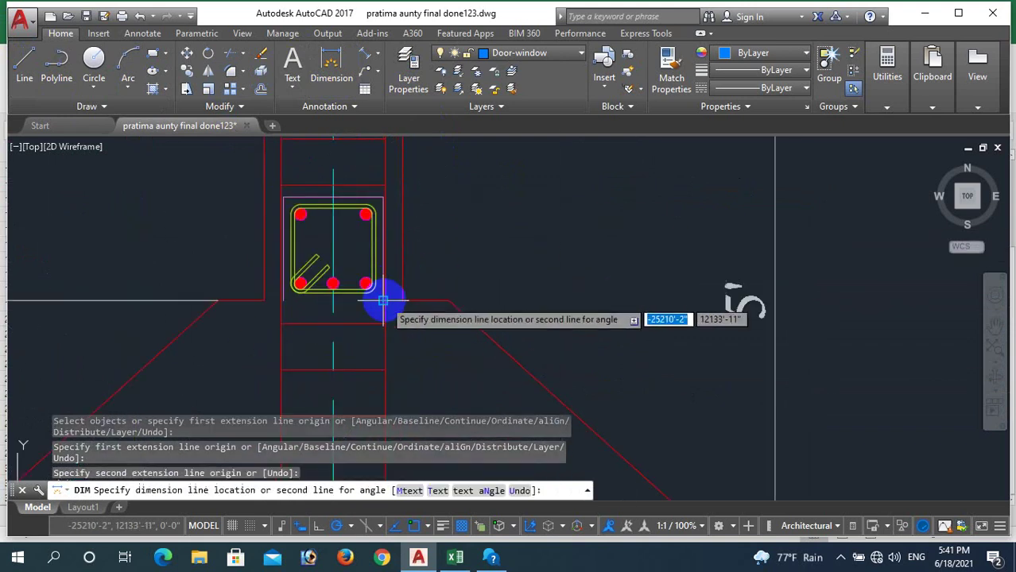
pyautogui.scroll(-1, 413, 295)
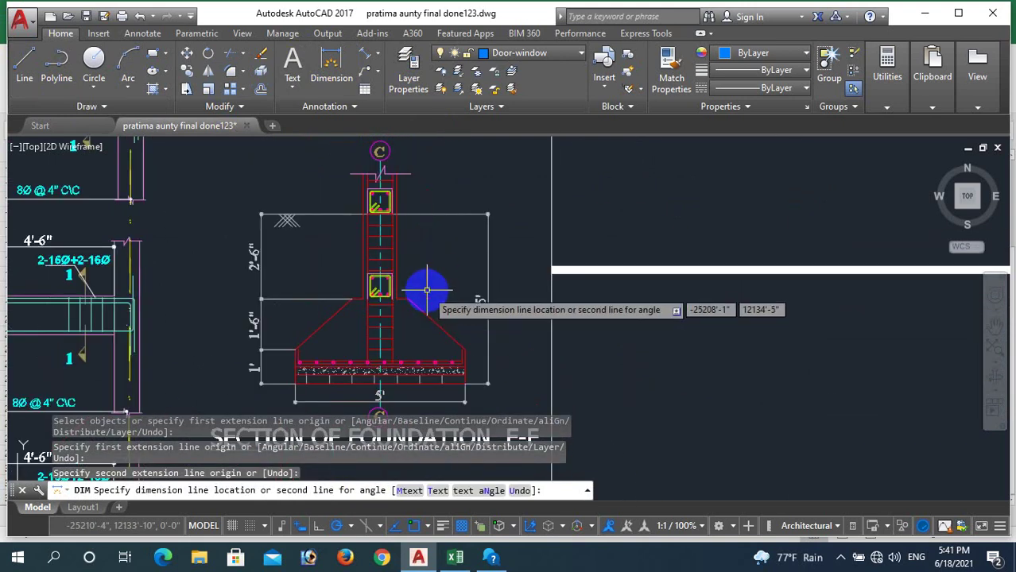
pyautogui.press('Escape')
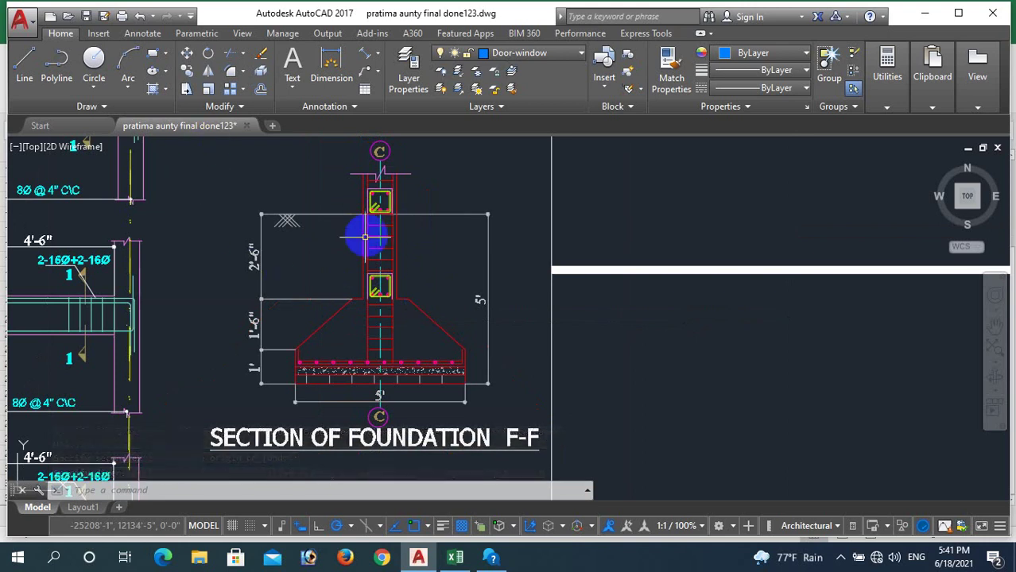
# - Switch to Excel and enter length 1, width 1 and height 3.25 in the FOR column row
pyautogui.click(455, 558)
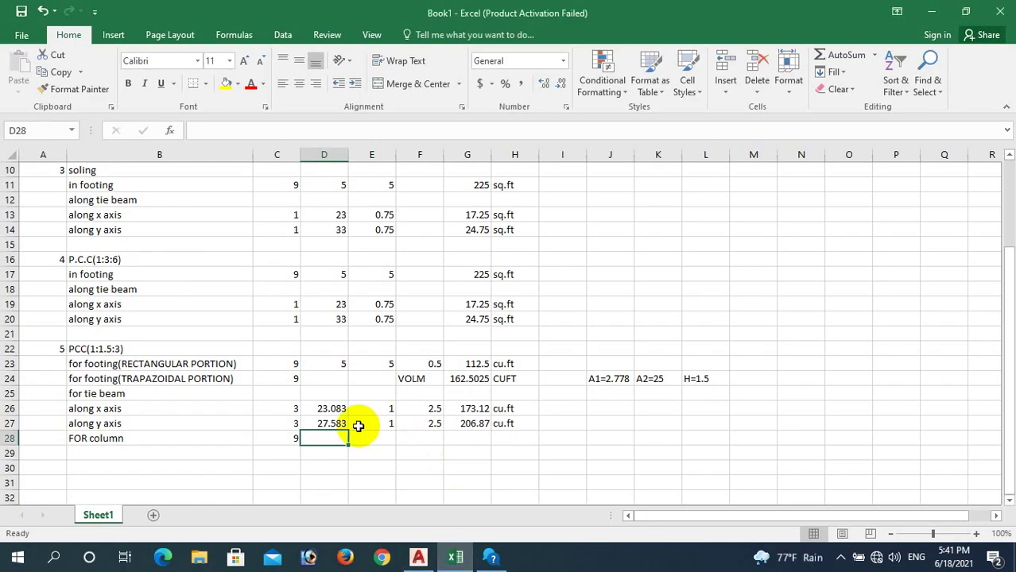
pyautogui.click(424, 437)
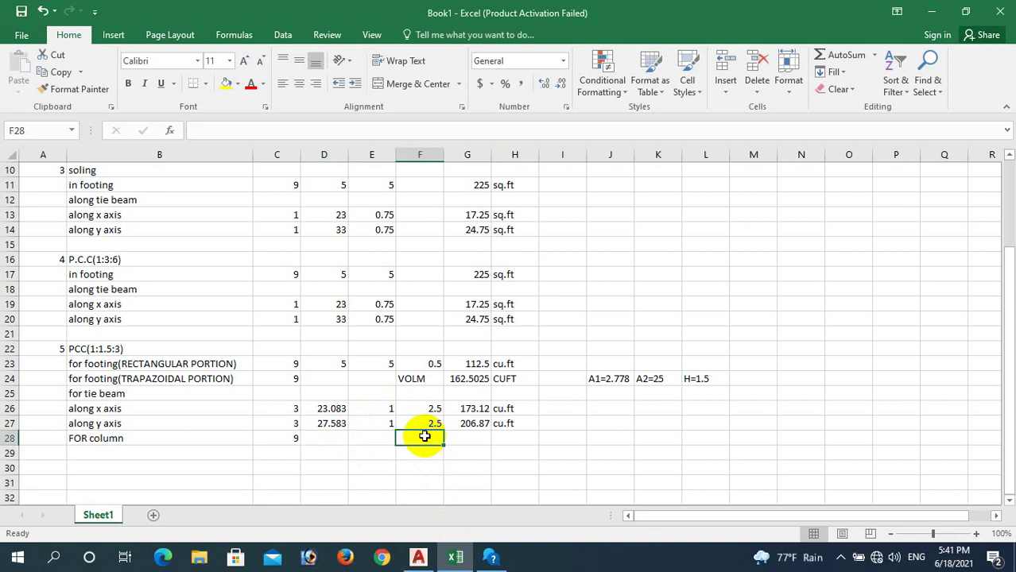
pyautogui.write('3.25')
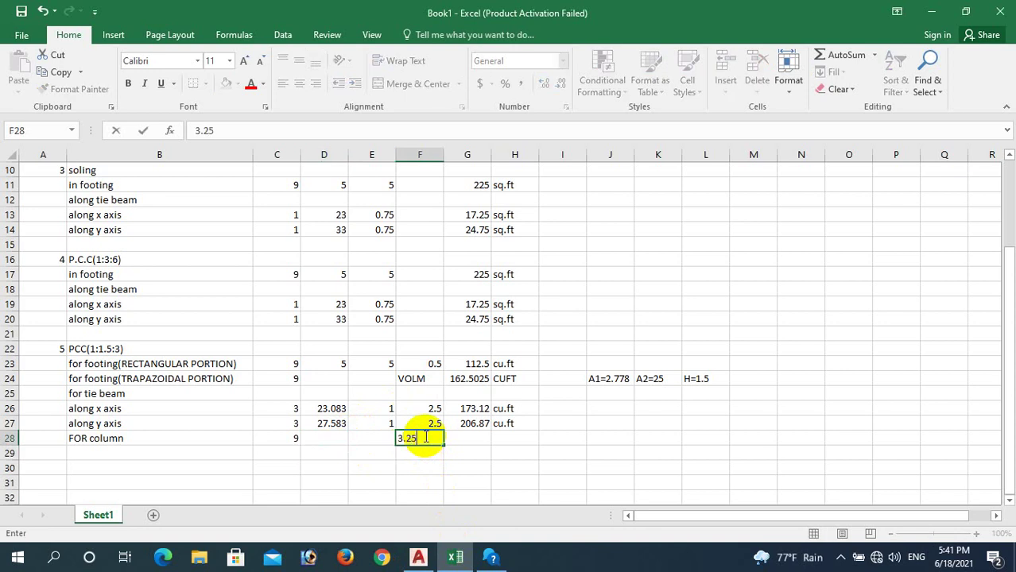
pyautogui.click(502, 439)
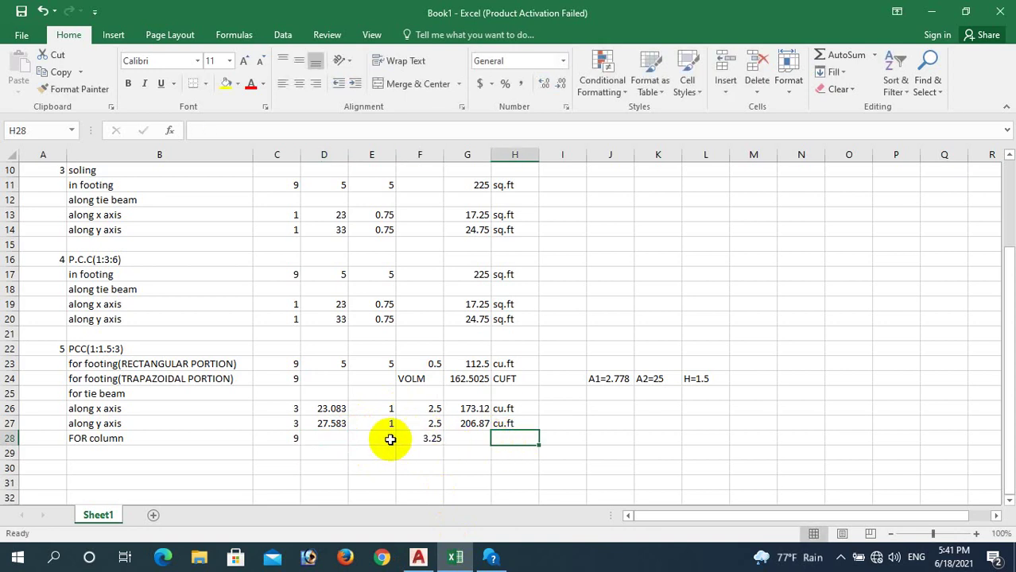
pyautogui.click(333, 438)
pyautogui.write('1')
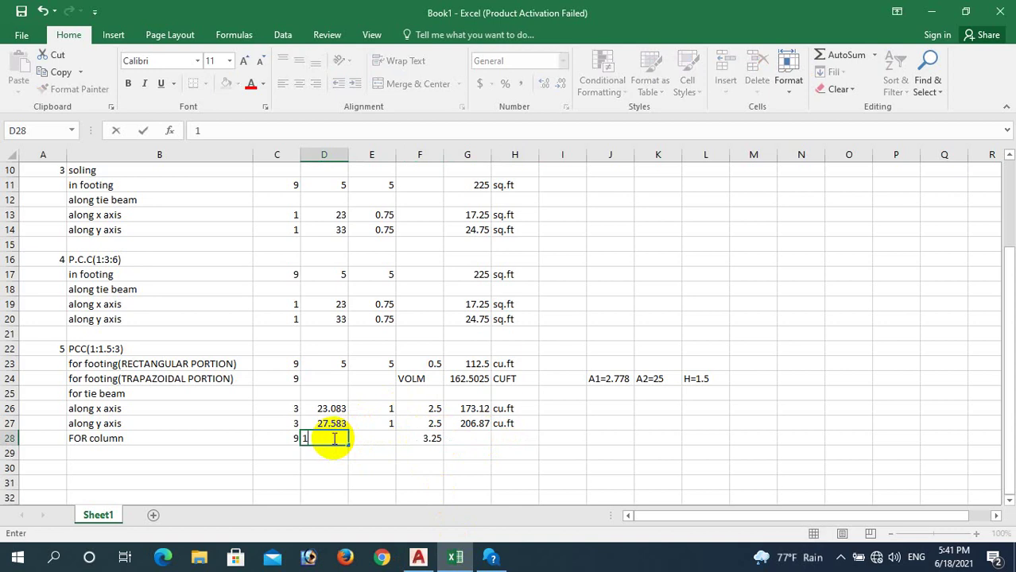
pyautogui.click(371, 439)
pyautogui.write('1')
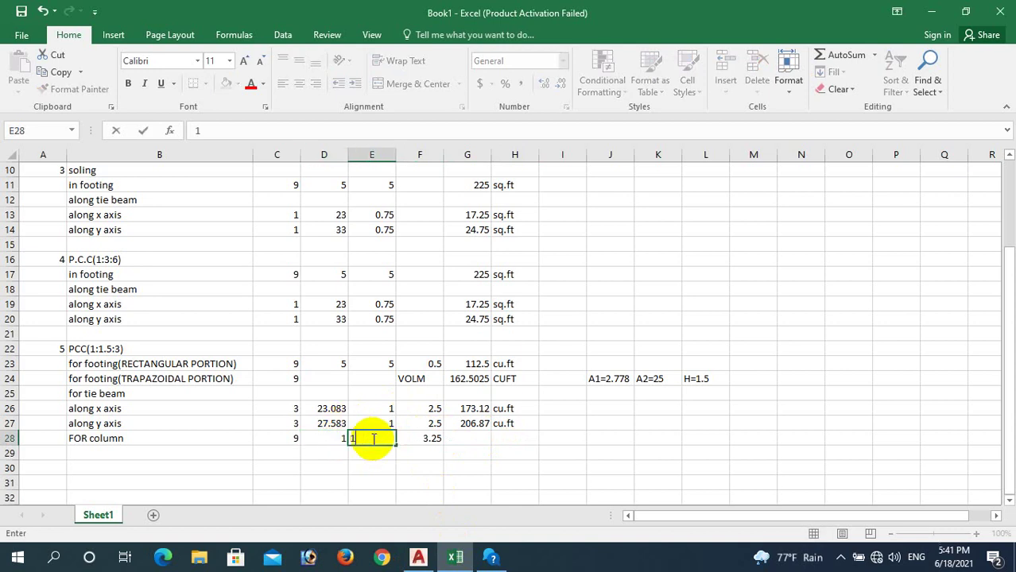
pyautogui.click(480, 438)
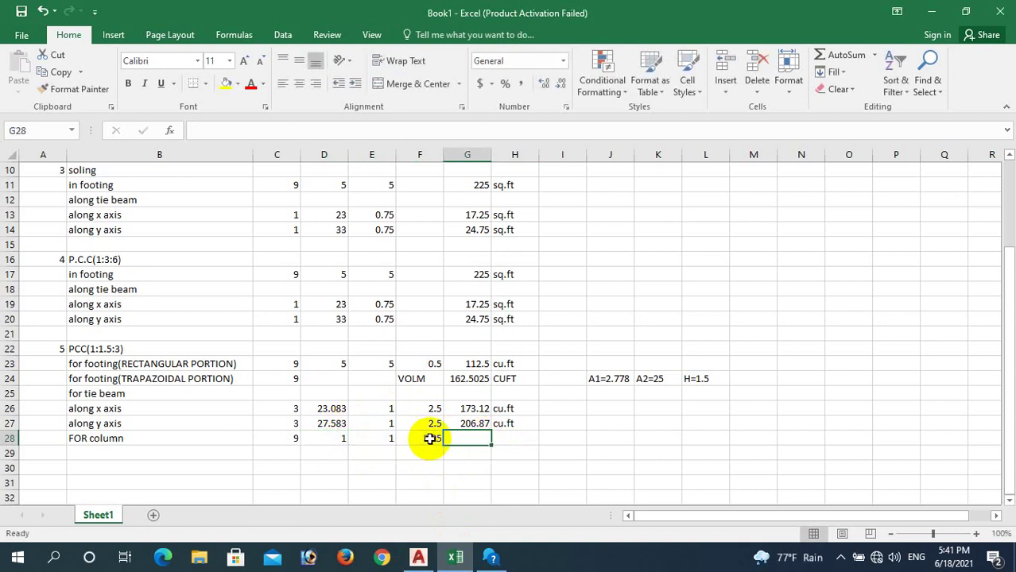
# - Fill the rounded volume formula and the cu.ft unit from the tie beam's y axis row down into the FOR column row
pyautogui.click(472, 425)
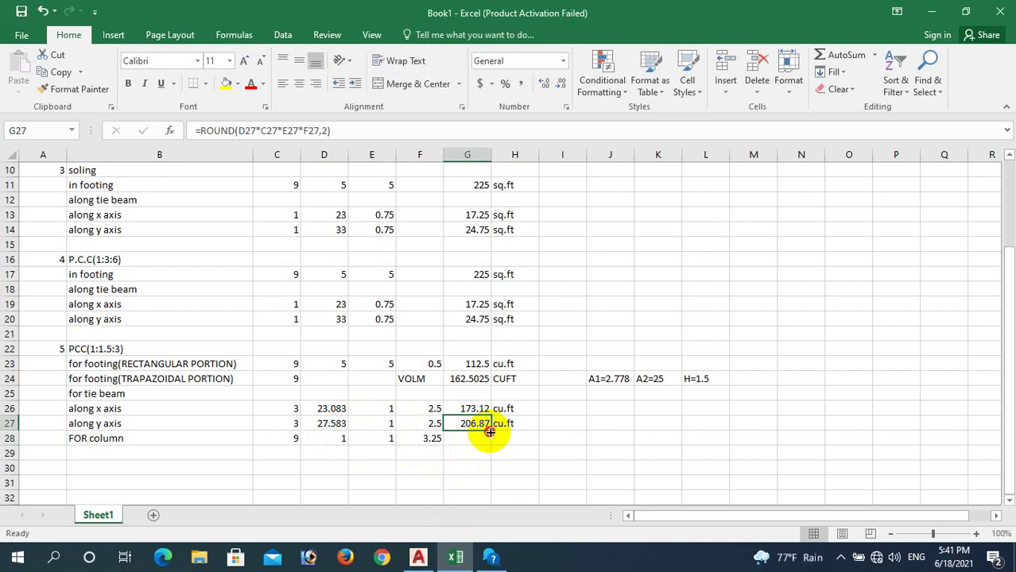
pyautogui.moveTo(489, 431); pyautogui.dragTo(476, 439)
pyautogui.click(476, 440)
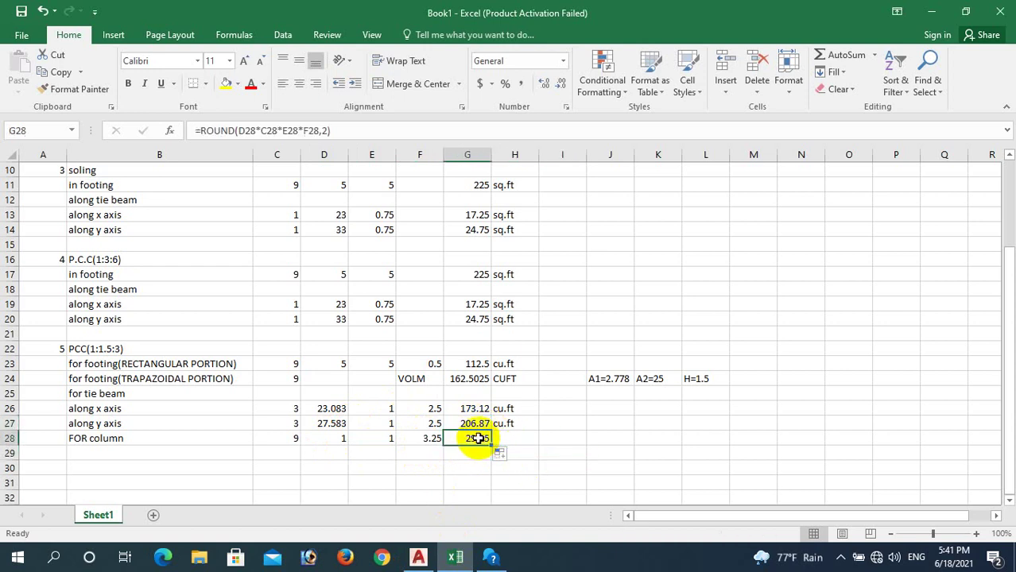
pyautogui.click(363, 131)
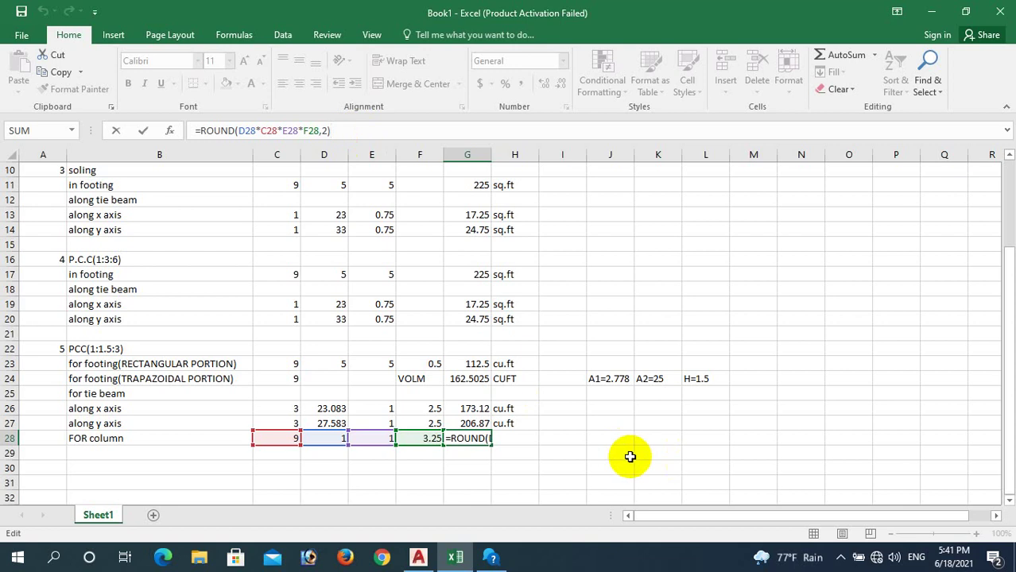
pyautogui.press('Escape')
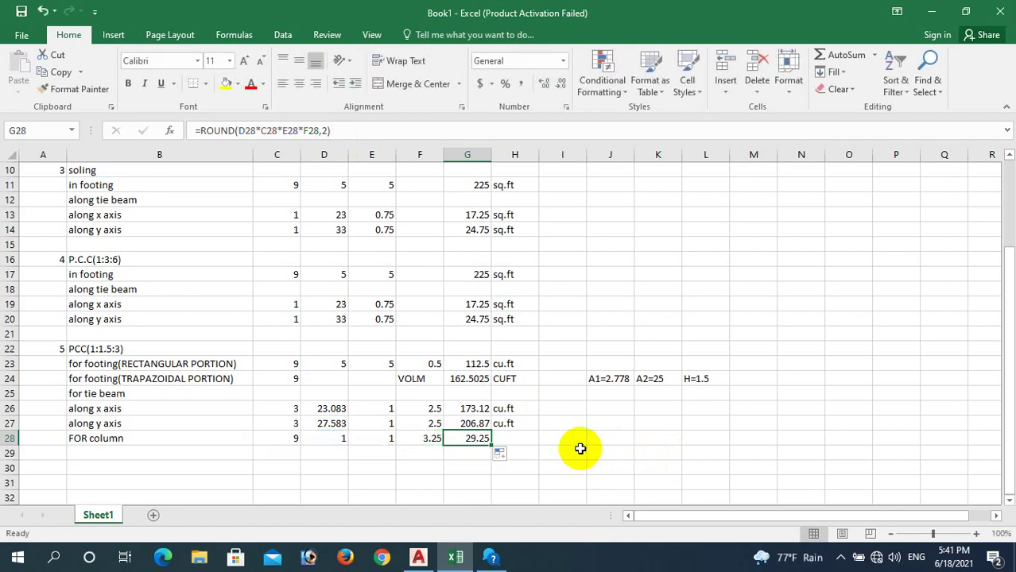
pyautogui.click(530, 426)
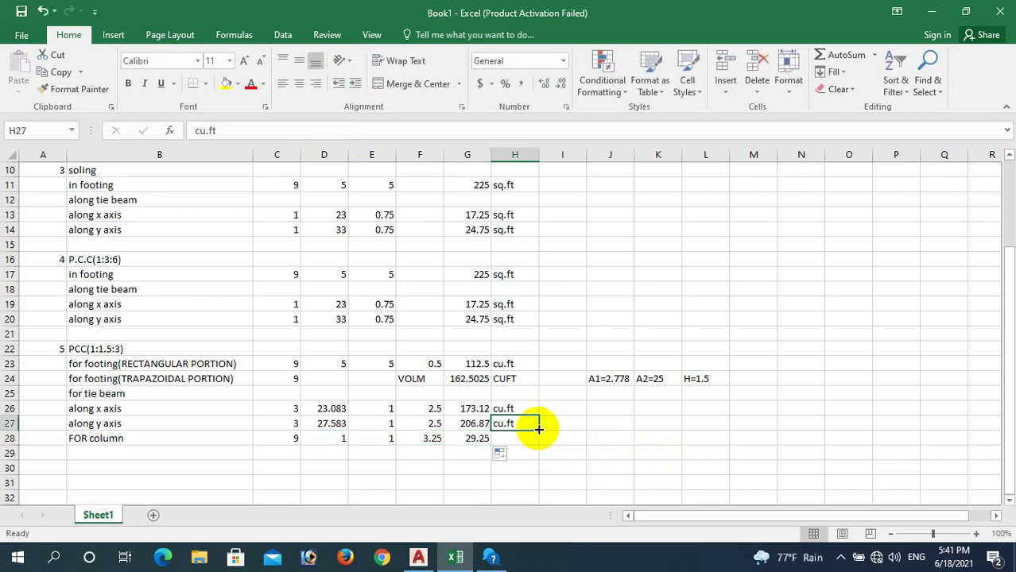
pyautogui.moveTo(539, 429); pyautogui.dragTo(537, 442)
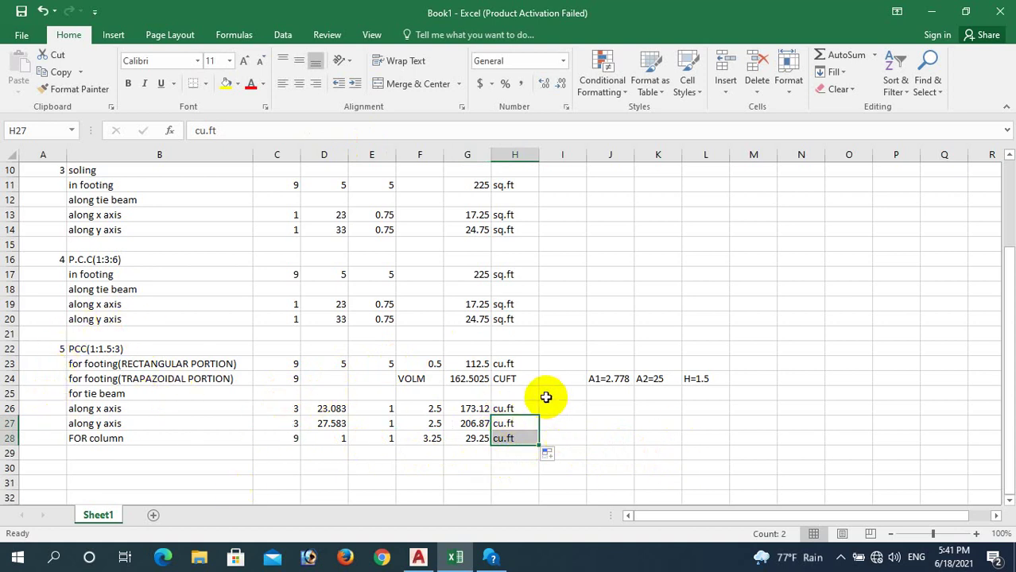
# - Add item 6 titled "formwork" in row 30, below the PCC(1:1.5:3) rows
pyautogui.scroll(-2, 266, 329)
pyautogui.click(61, 381)
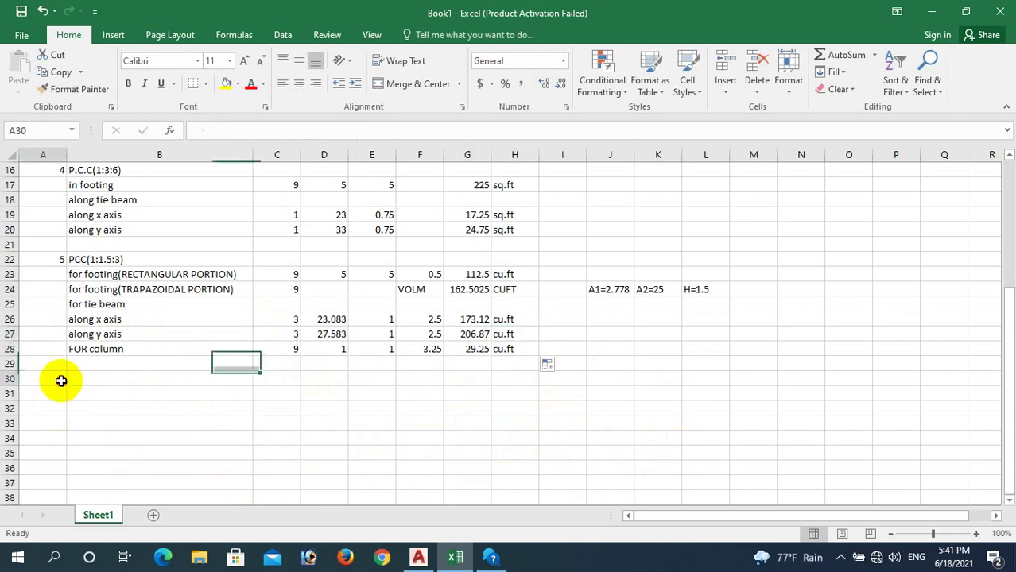
pyautogui.write('6')
pyautogui.click(85, 381)
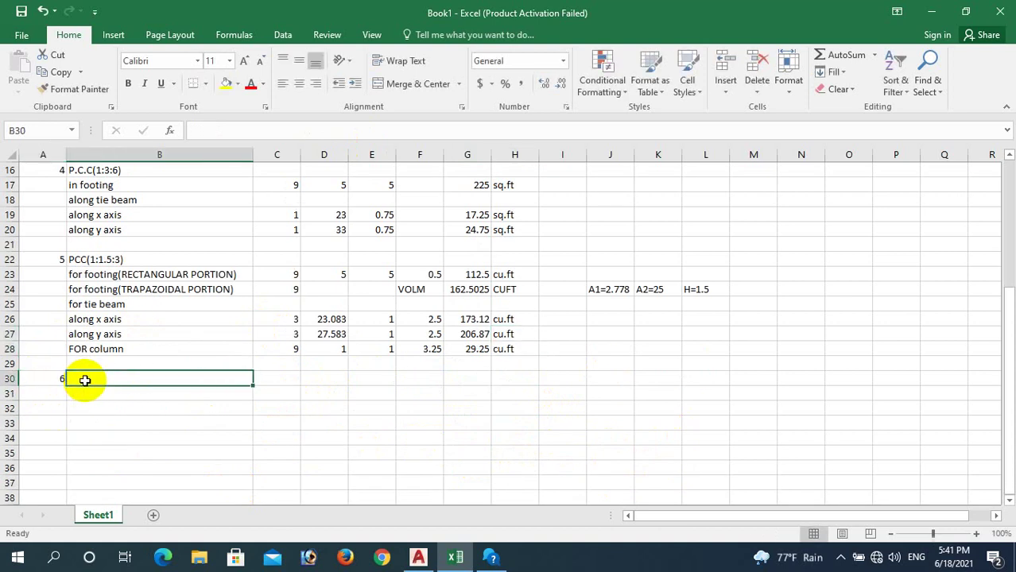
pyautogui.write('formwork')
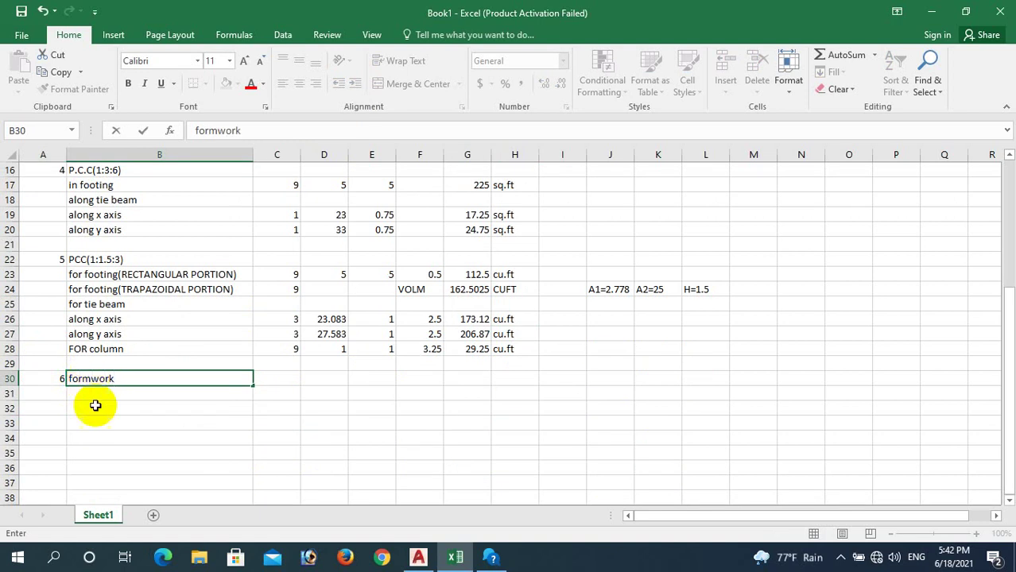
pyautogui.click(98, 397)
pyautogui.scroll(2, 87, 394)
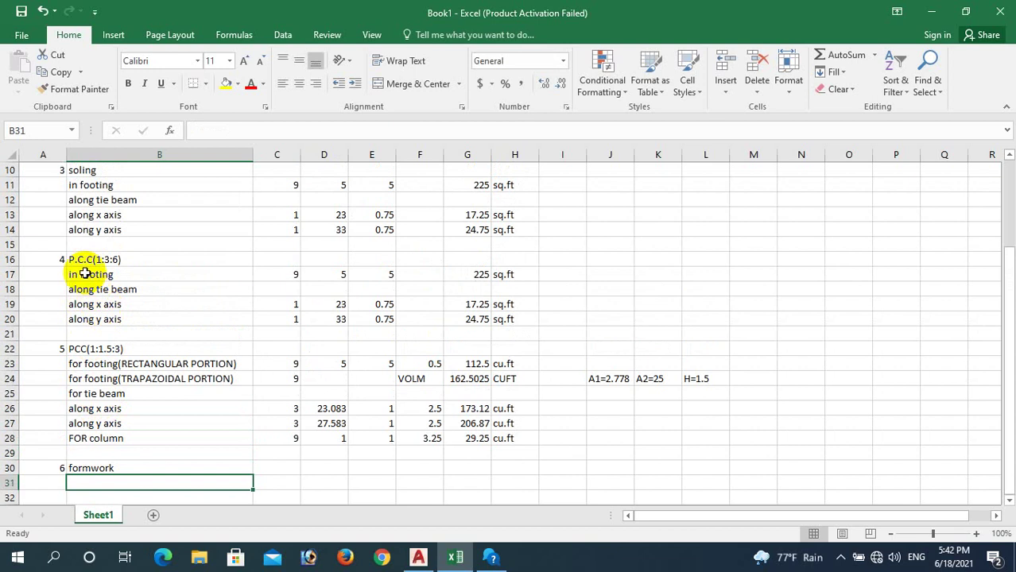
pyautogui.moveTo(90, 273); pyautogui.dragTo(106, 288)
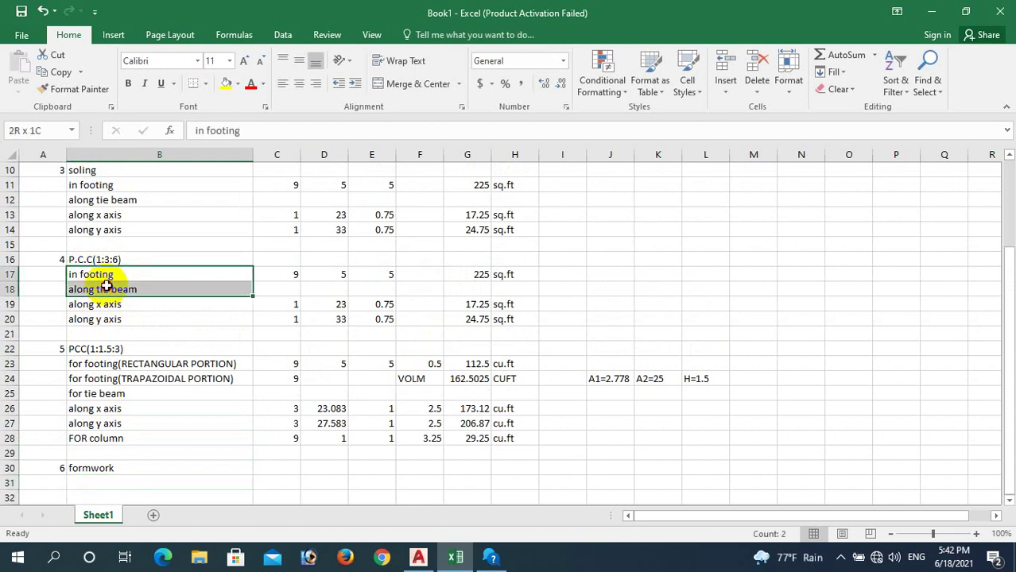
pyautogui.click(171, 245)
pyautogui.moveTo(90, 274); pyautogui.dragTo(516, 332)
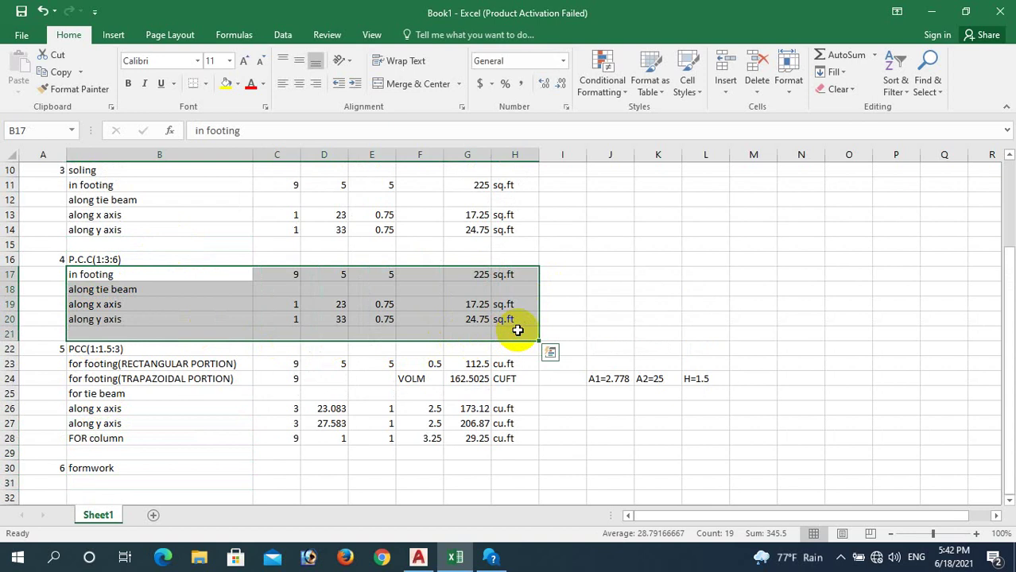
pyautogui.hotkey('ctrl', 'c')
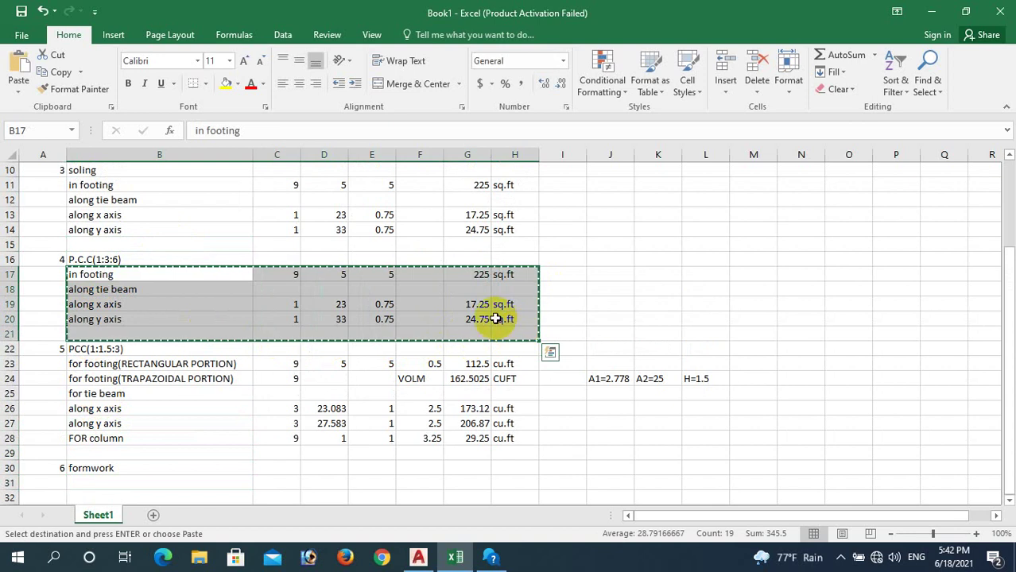
pyautogui.press('Escape')
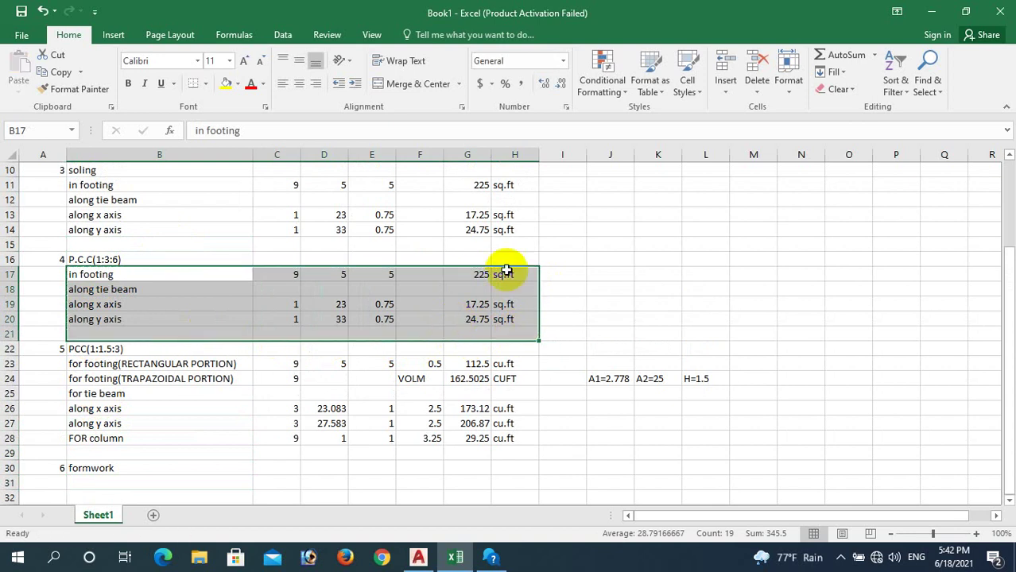
# - Copy the footing, tie beam and column rows B23:H28 of PCC(1:1.5:3) into the formwork item starting at B31
pyautogui.moveTo(105, 368); pyautogui.dragTo(510, 438)
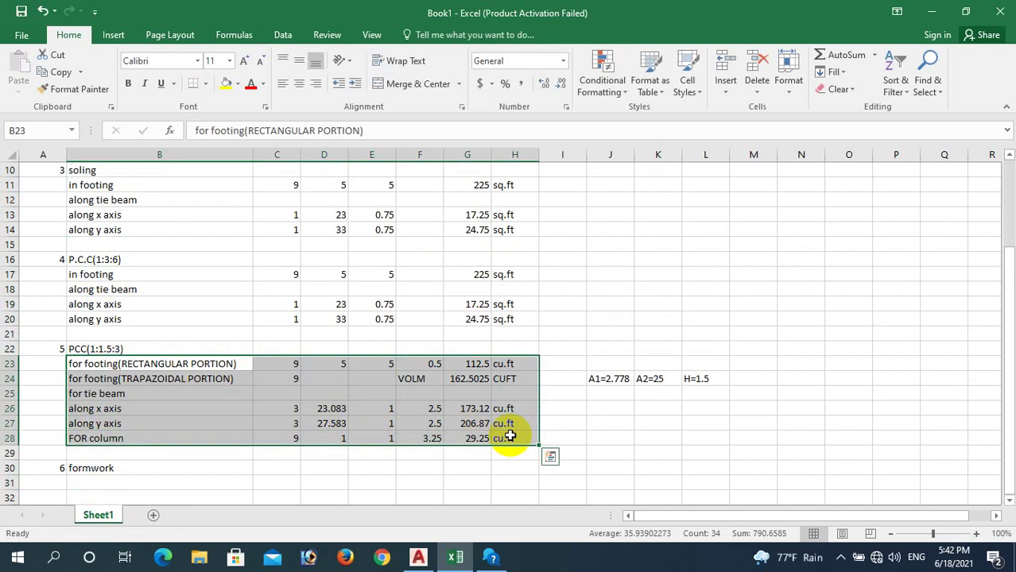
pyautogui.hotkey('ctrl', 'c')
pyautogui.scroll(-1, 344, 314)
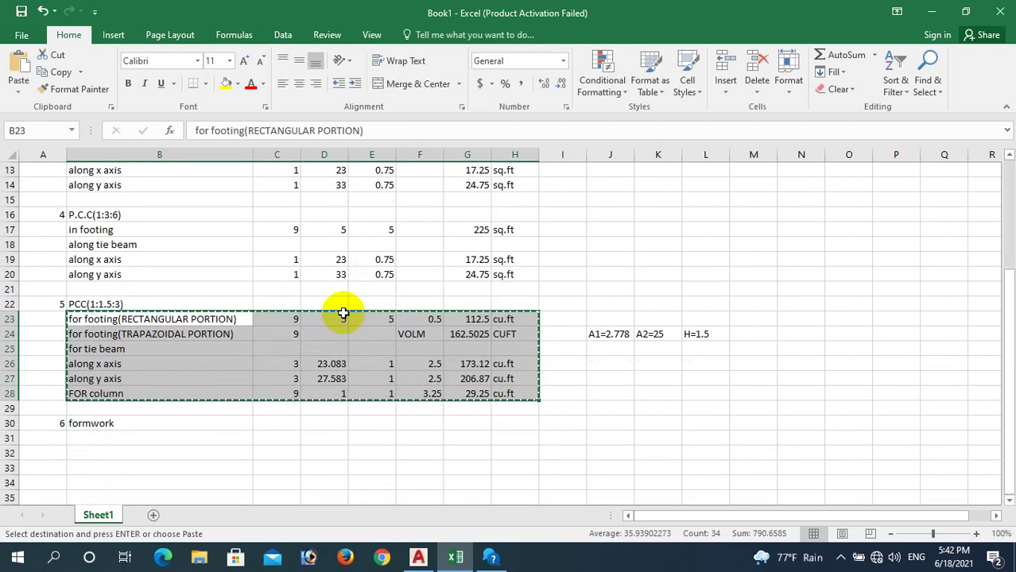
pyautogui.click(112, 438)
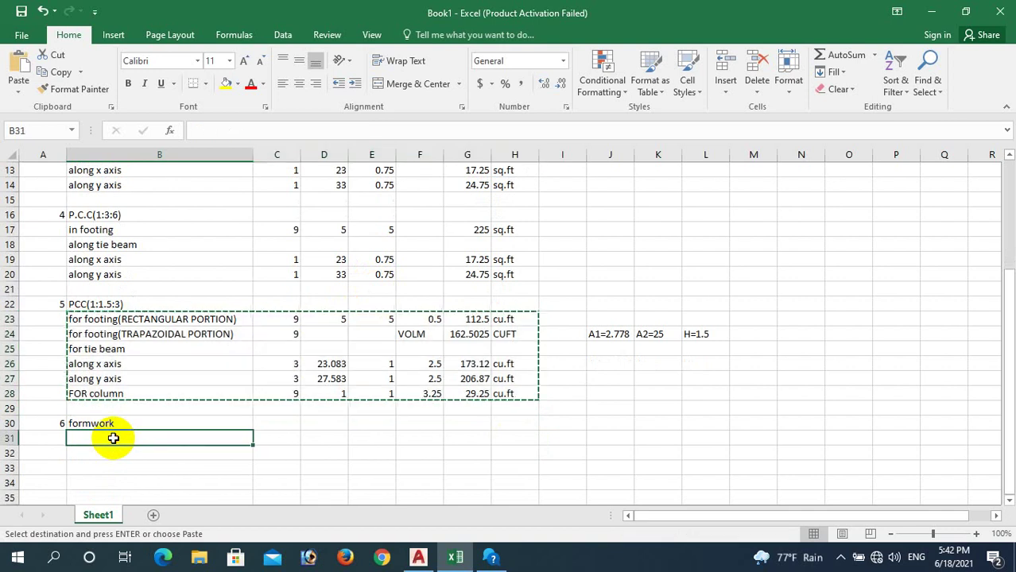
pyautogui.hotkey('ctrl', 'v')
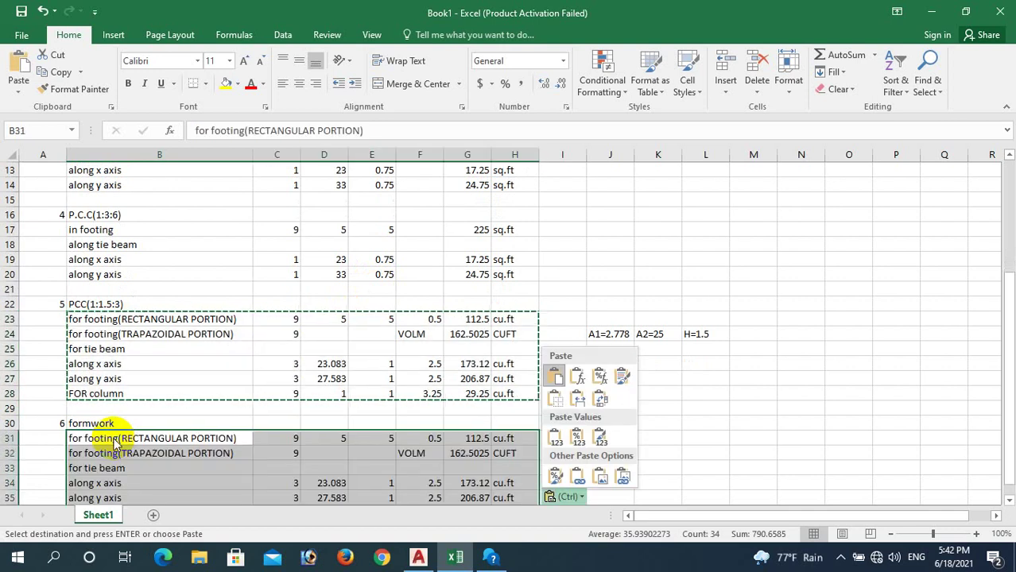
# - Insert a blank row at row 31, directly below the formwork title and above the copied rectangular footing row
pyautogui.click(723, 415)
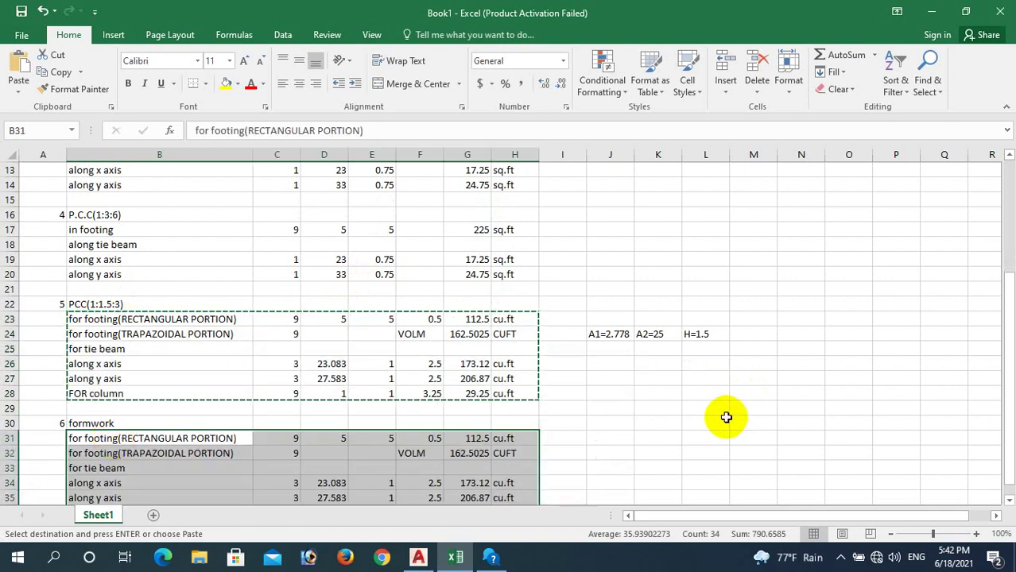
pyautogui.press('Escape')
pyautogui.scroll(-2, 726, 418)
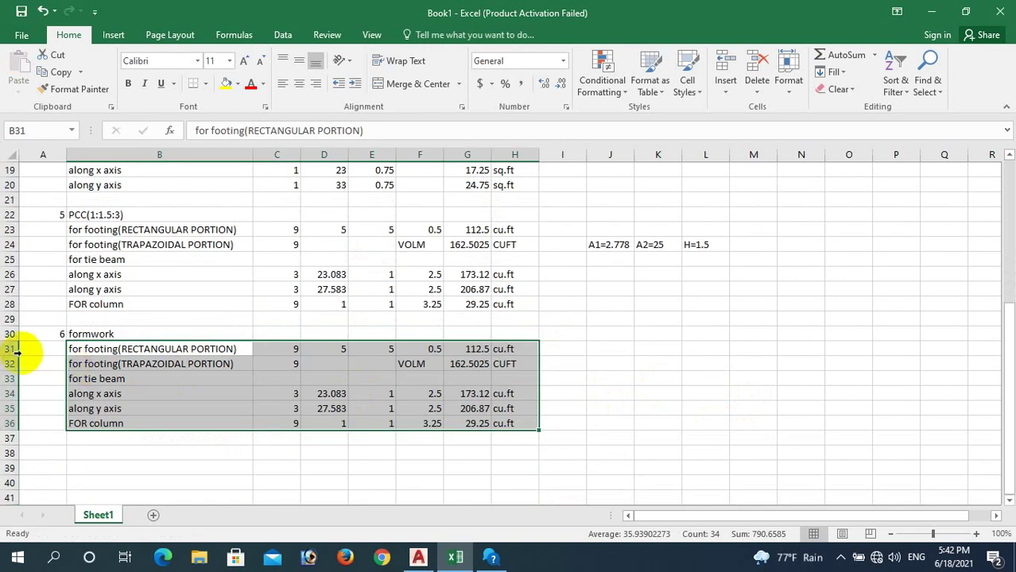
pyautogui.click(18, 350)
pyautogui.rightClick(12, 351)
pyautogui.click(67, 230)
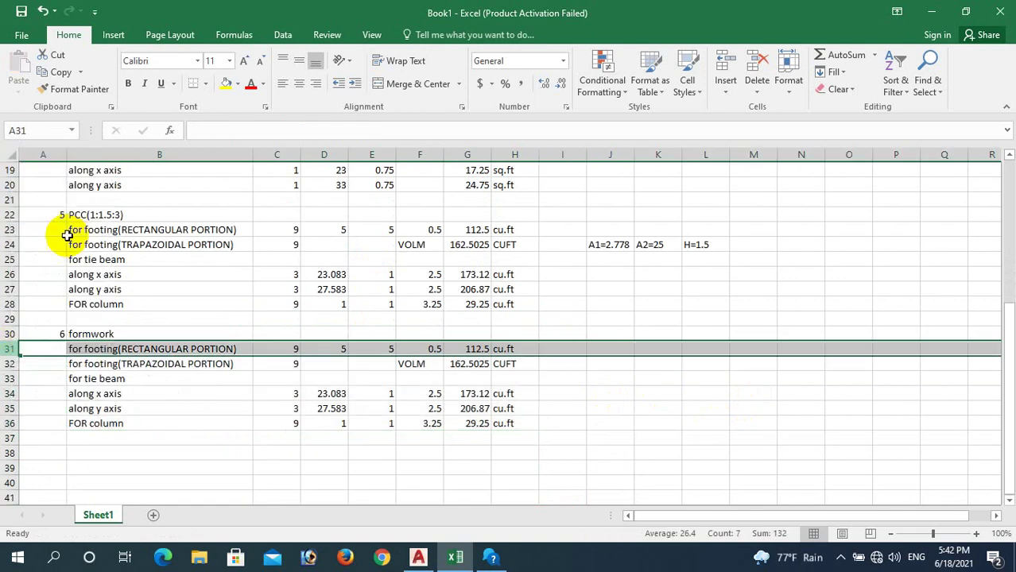
pyautogui.click(93, 348)
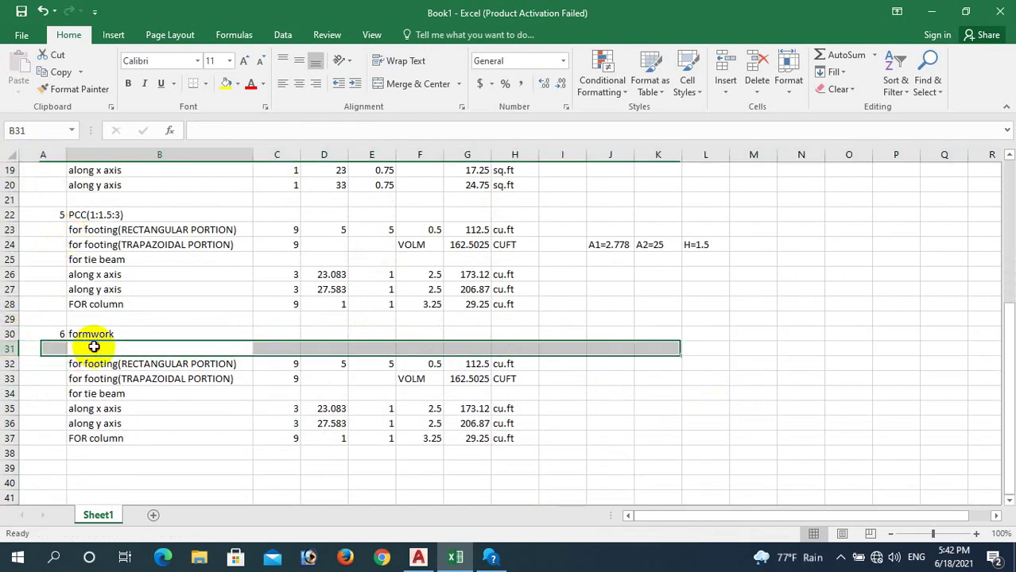
# - Check foundation section F-F in AutoCAD, return to Excel and label row 31 "for lower pcc" with a number of 9
pyautogui.click(419, 558)
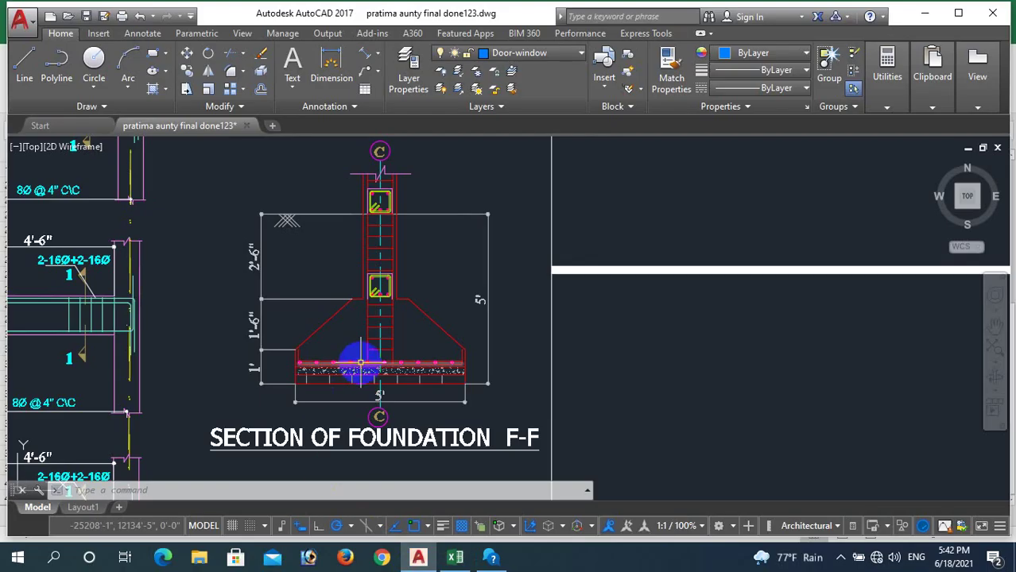
pyautogui.scroll(-3, 360, 363)
pyautogui.scroll(5, 352, 367)
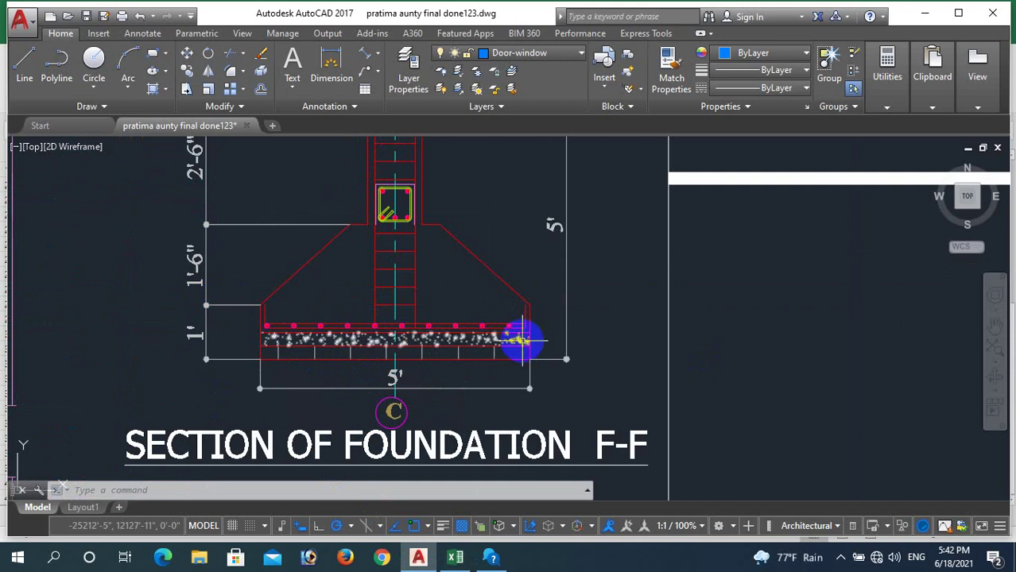
pyautogui.moveTo(521, 340)
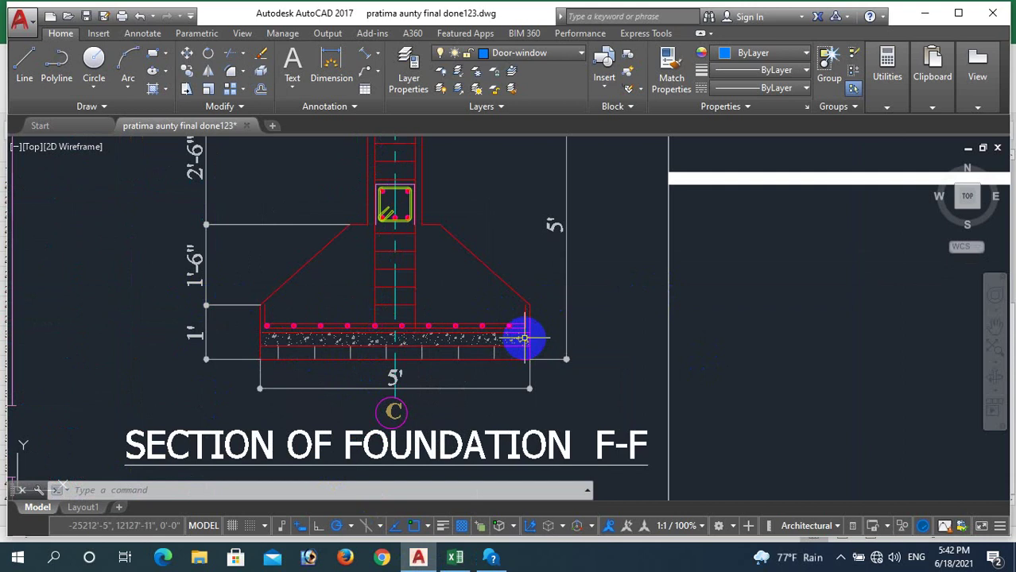
pyautogui.click(455, 557)
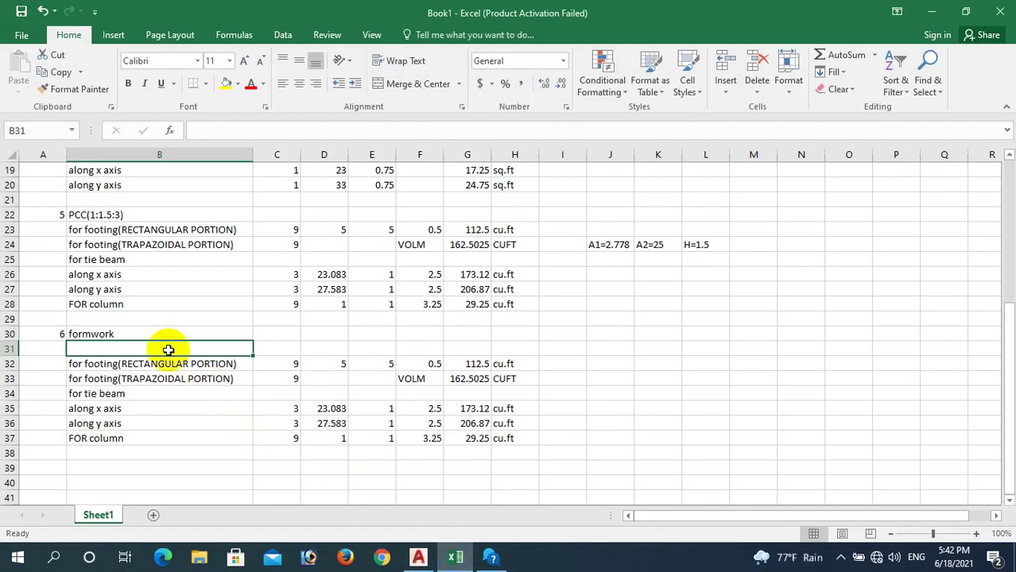
pyautogui.write('for lower pcc')
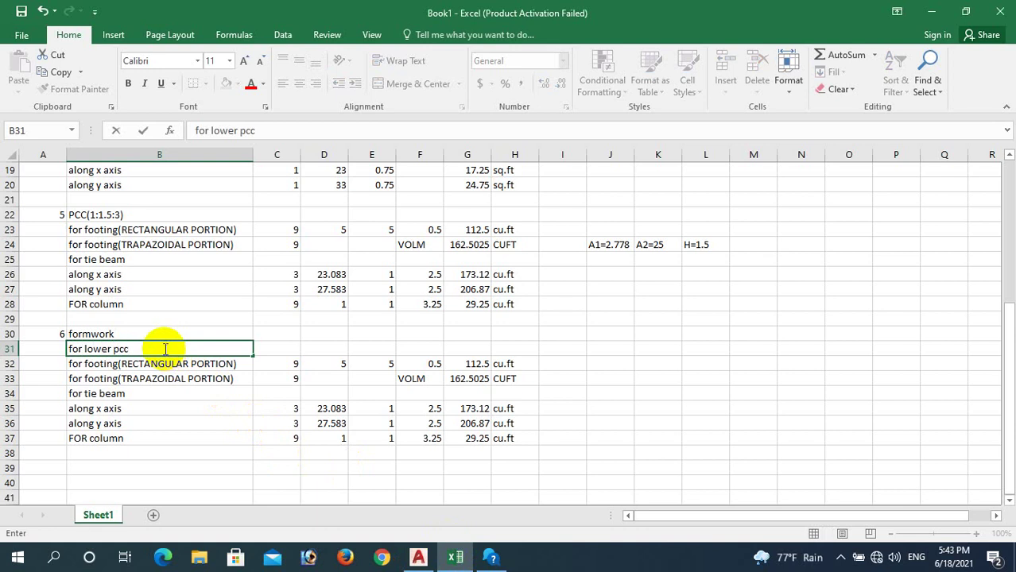
pyautogui.click(281, 352)
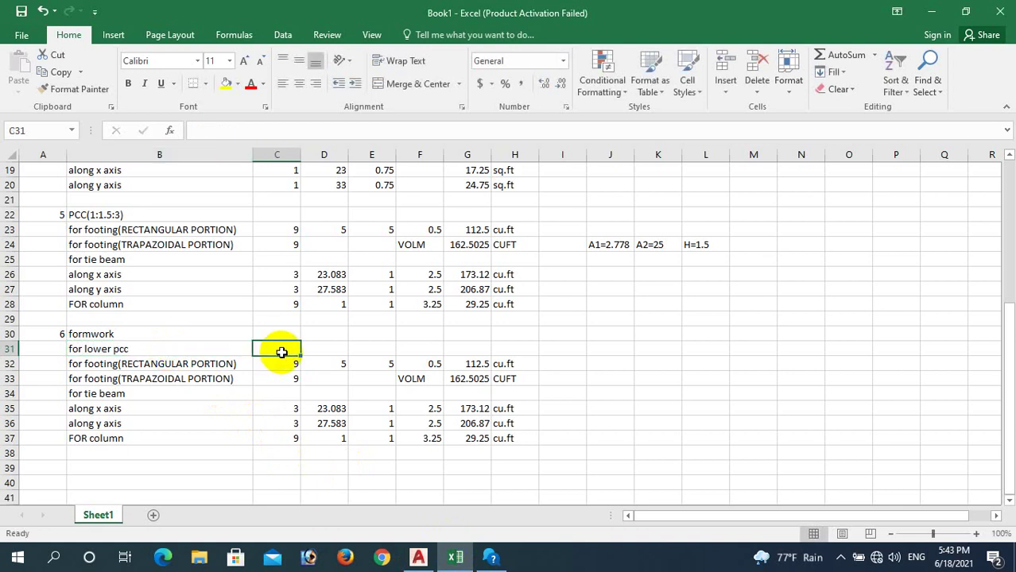
pyautogui.write('9')
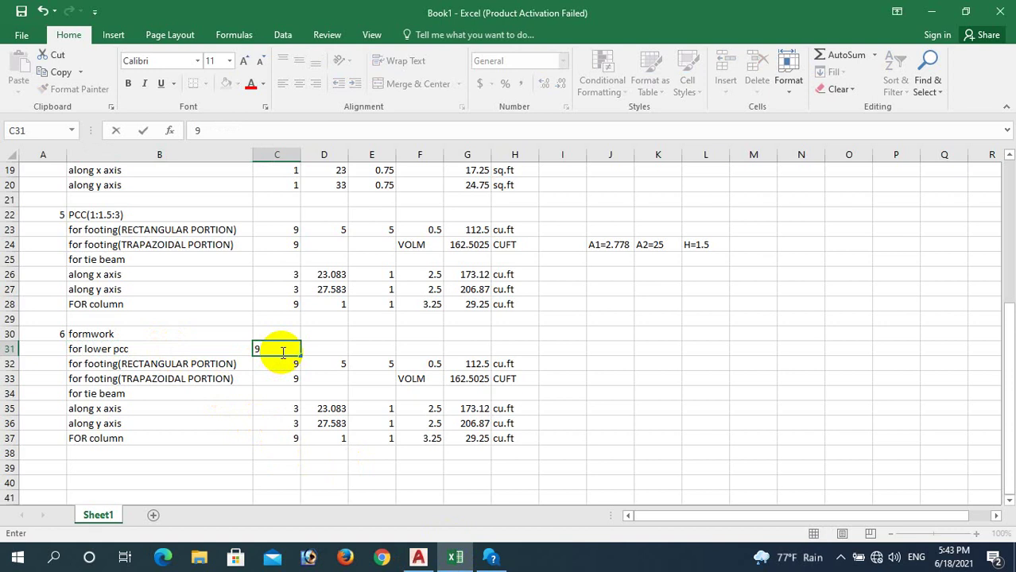
pyautogui.click(578, 348)
# - Check the footing outline on the AutoCAD foundation plan and enter length 20 for the lower pcc row in Excel
pyautogui.click(328, 348)
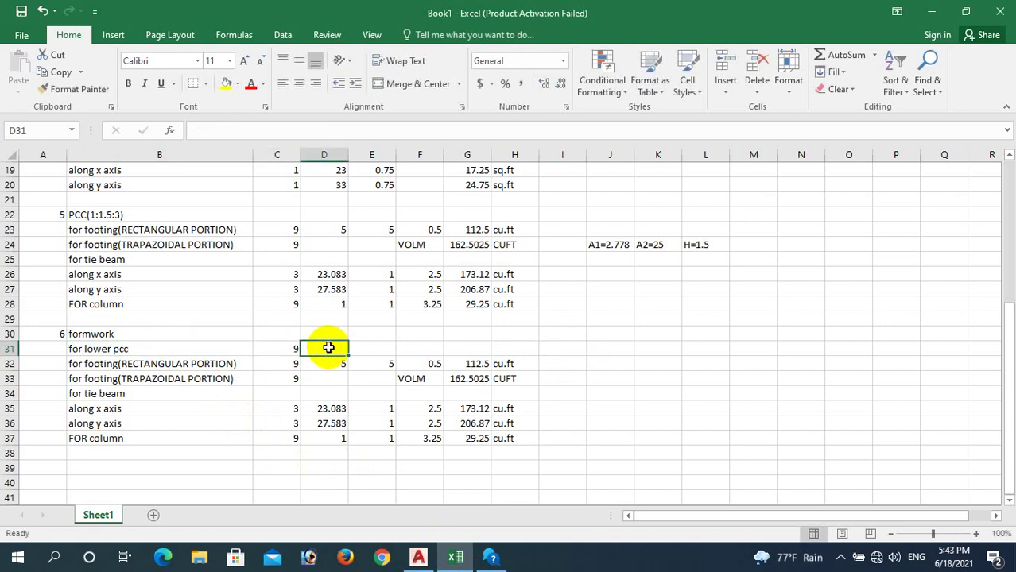
pyautogui.click(418, 557)
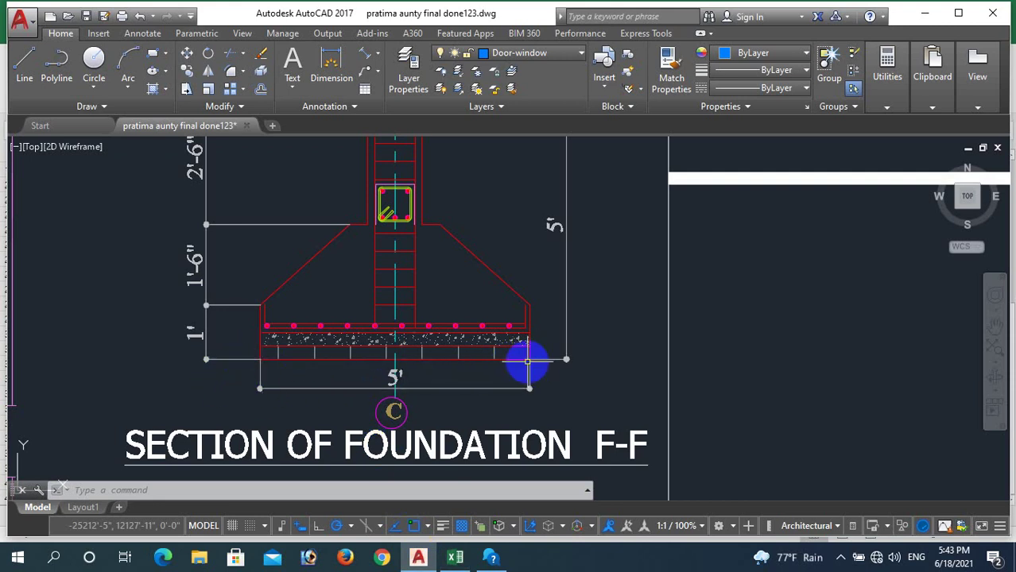
pyautogui.scroll(-4, 381, 301)
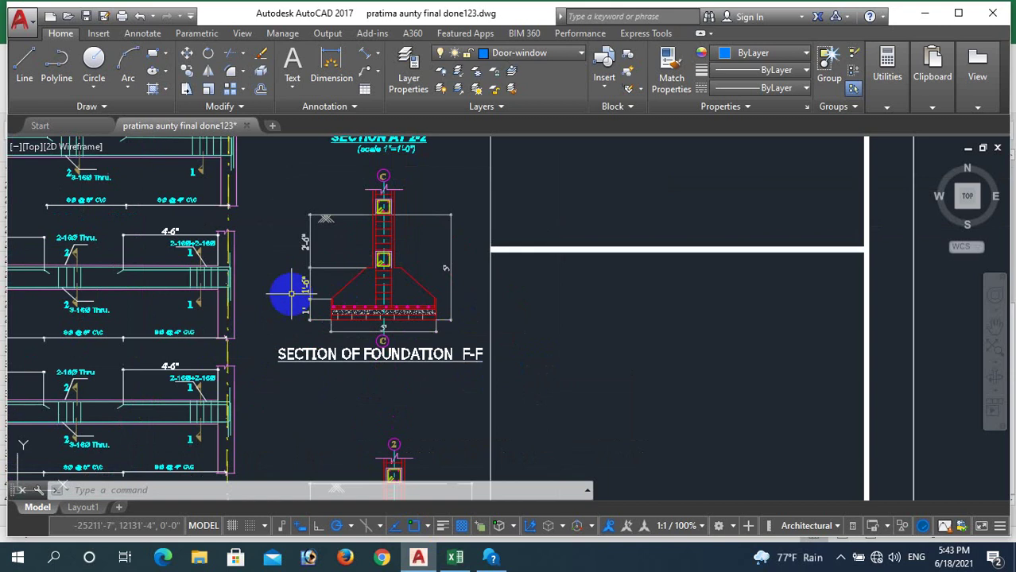
pyautogui.scroll(-5, 291, 294)
pyautogui.scroll(6, 374, 318)
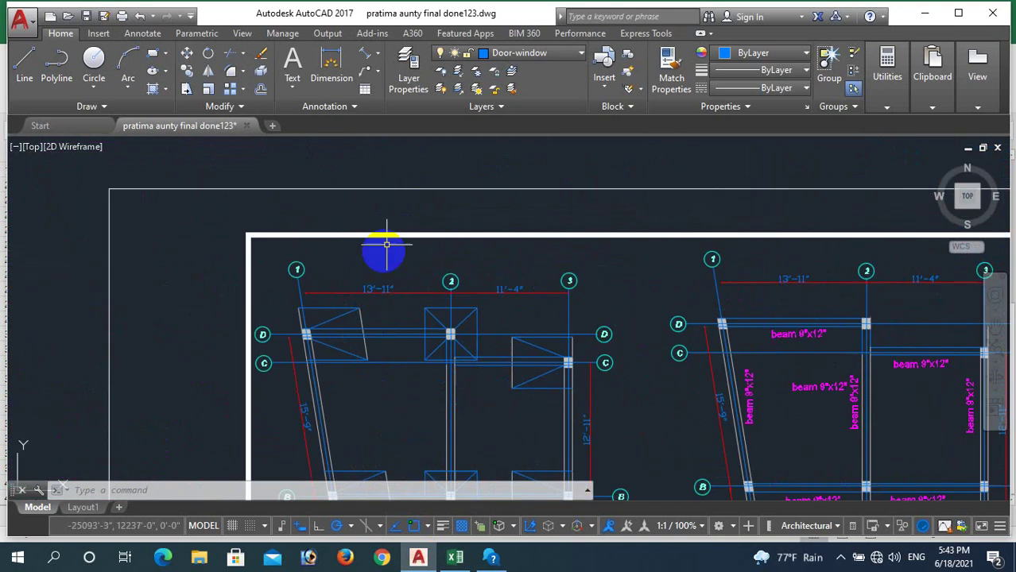
pyautogui.scroll(5, 350, 295)
pyautogui.scroll(-3, 332, 262)
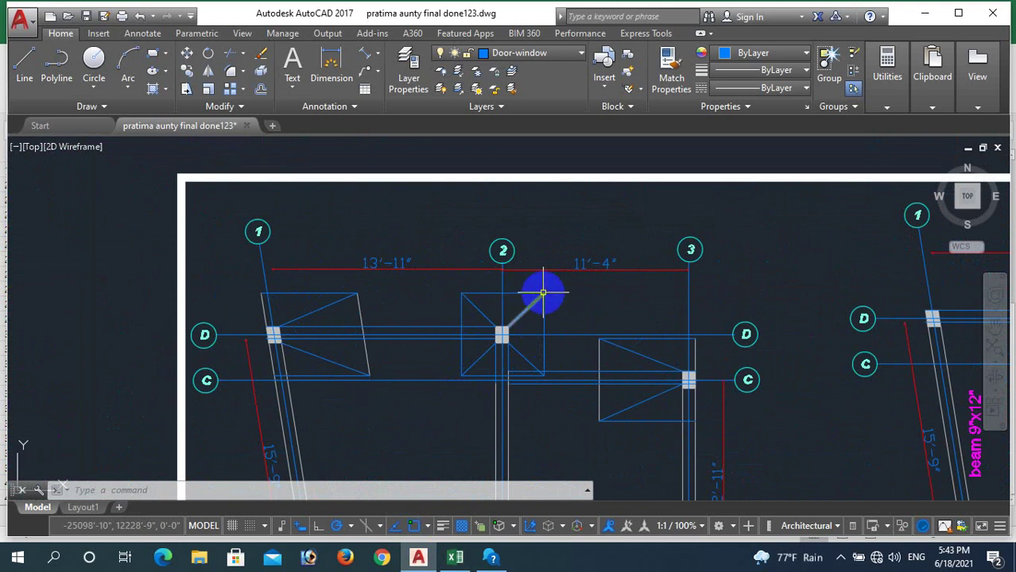
pyautogui.press('Escape')
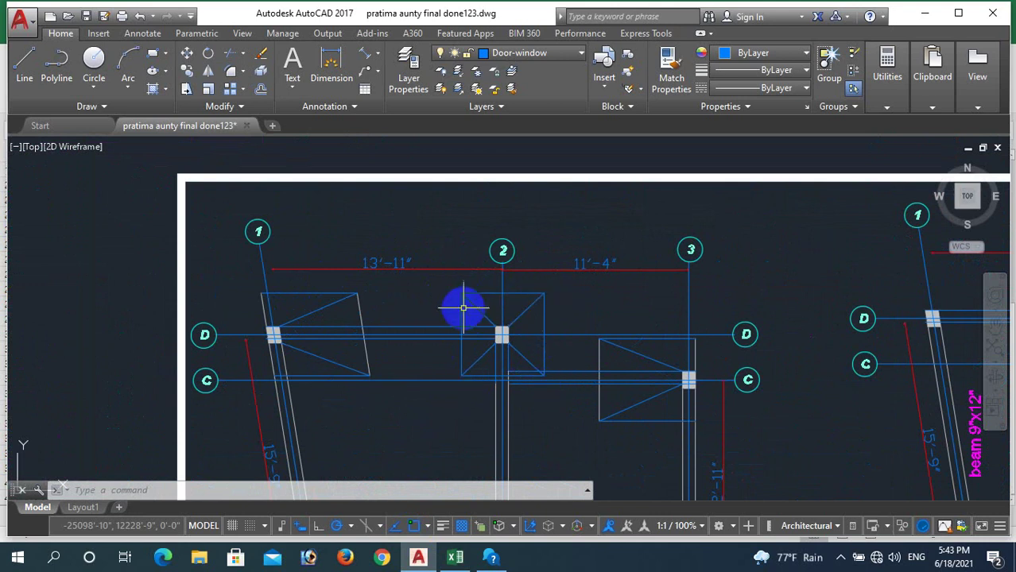
pyautogui.click(455, 561)
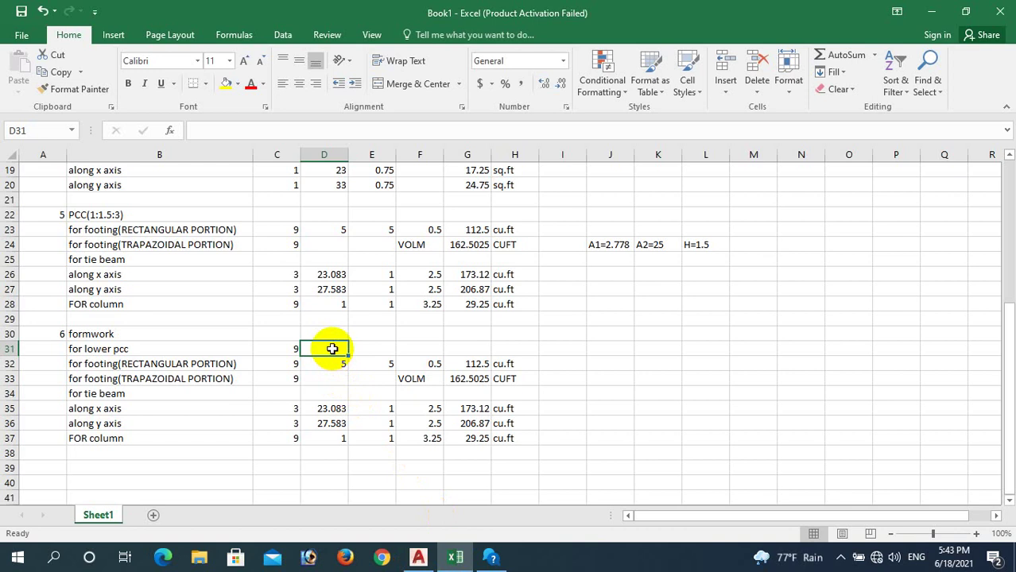
pyautogui.write('20')
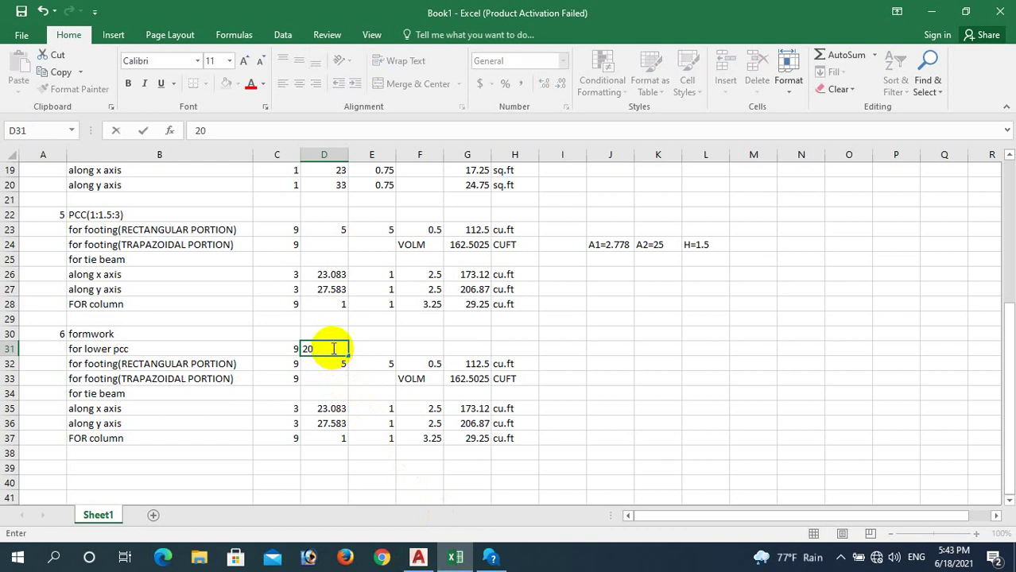
pyautogui.click(593, 361)
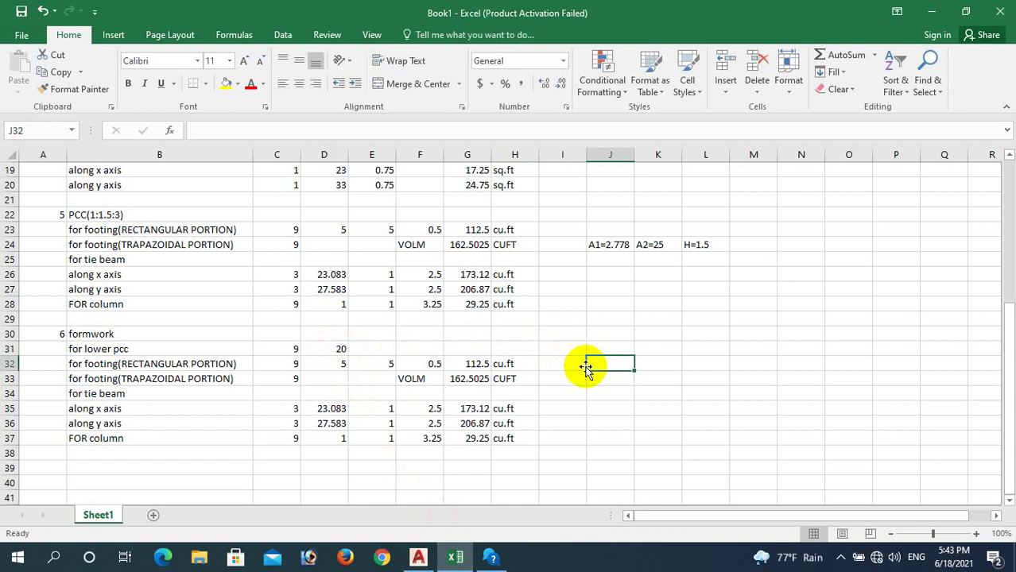
# - Enter height 0.167 in F31 of the lower pcc row, leaving its width empty
pyautogui.click(379, 349)
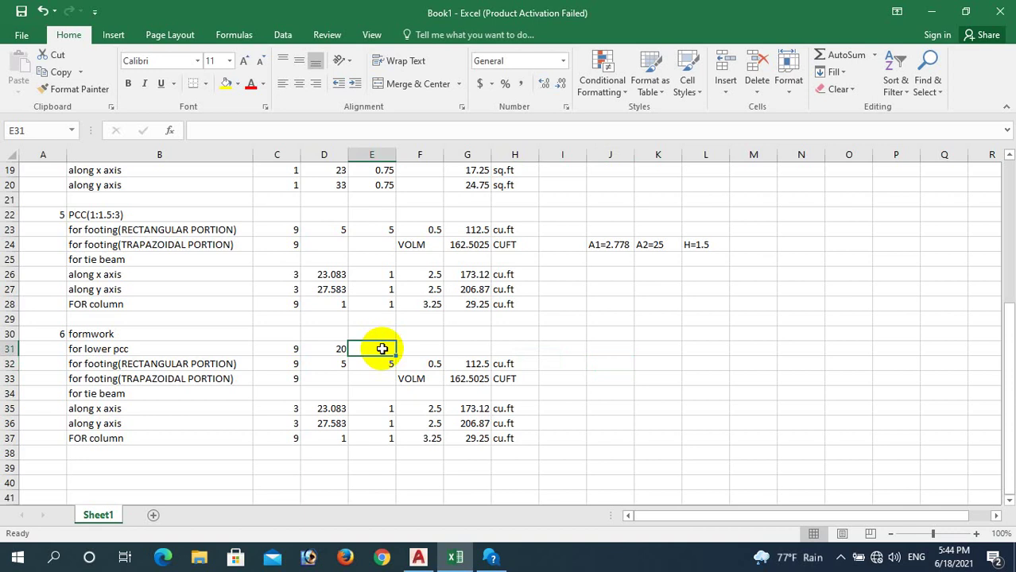
pyautogui.click(406, 349)
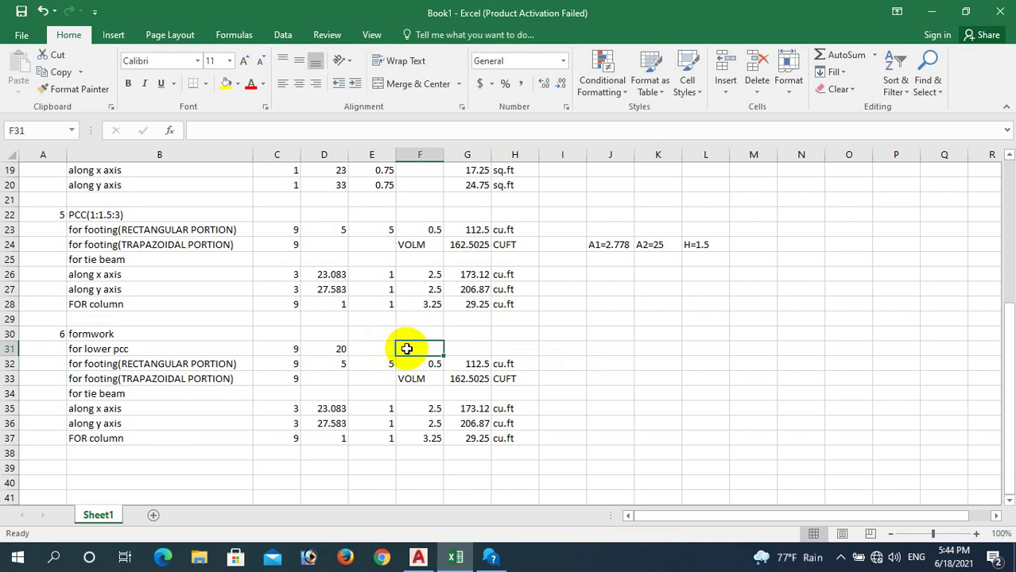
pyautogui.write('0.16')
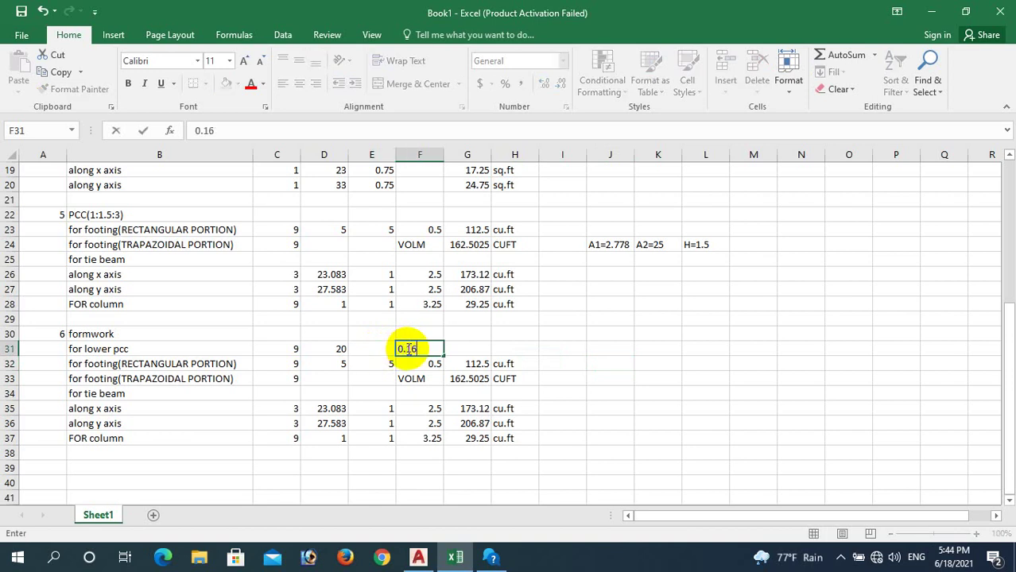
pyautogui.write('7')
pyautogui.click(628, 354)
# - Calculate the lower pcc formwork quantity in G31 with the formula =F31*D31*C31
pyautogui.click(466, 347)
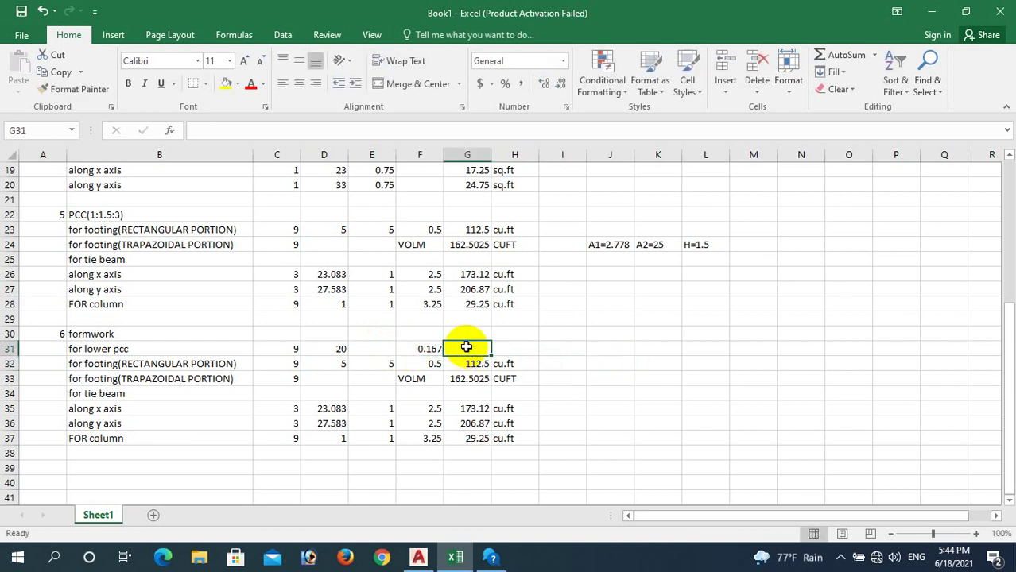
pyautogui.write('=')
pyautogui.click(431, 347)
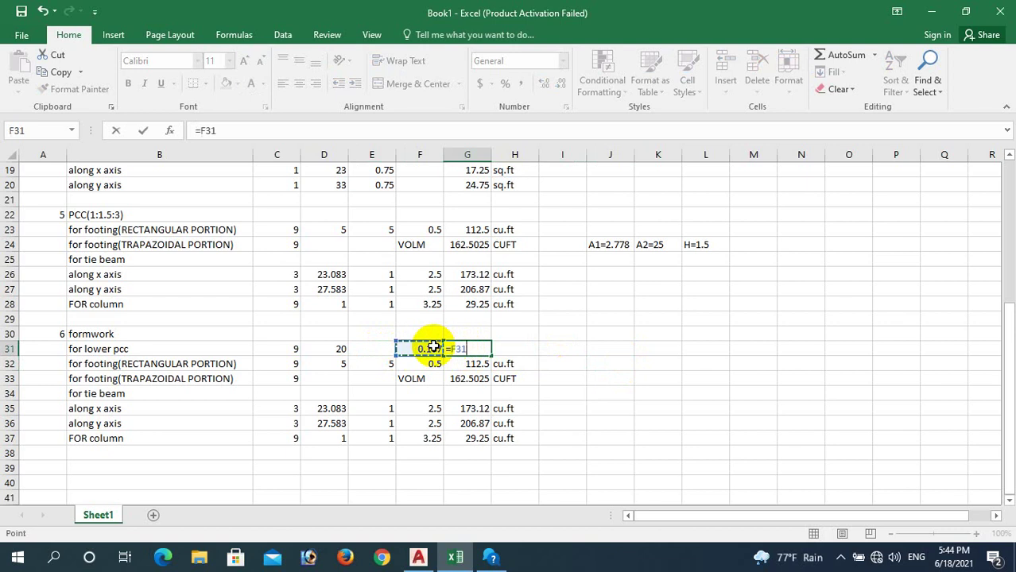
pyautogui.write('*')
pyautogui.click(334, 348)
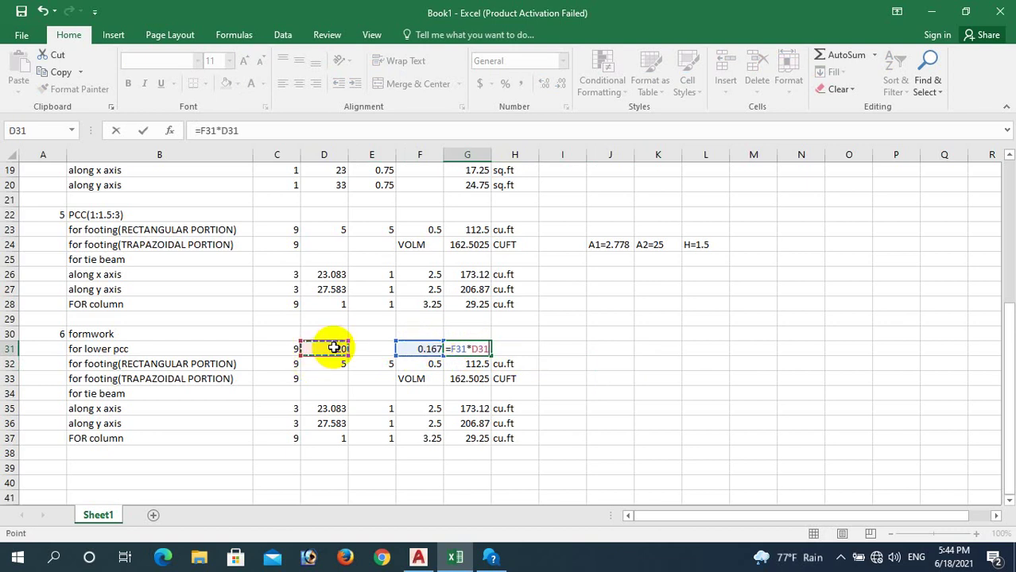
pyautogui.write('*')
pyautogui.click(285, 348)
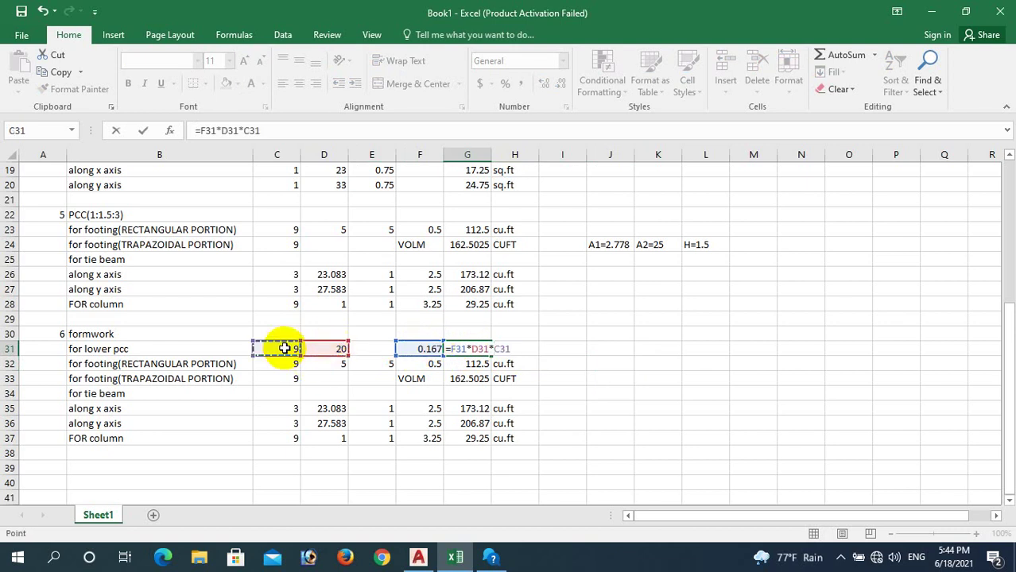
pyautogui.press('Return')
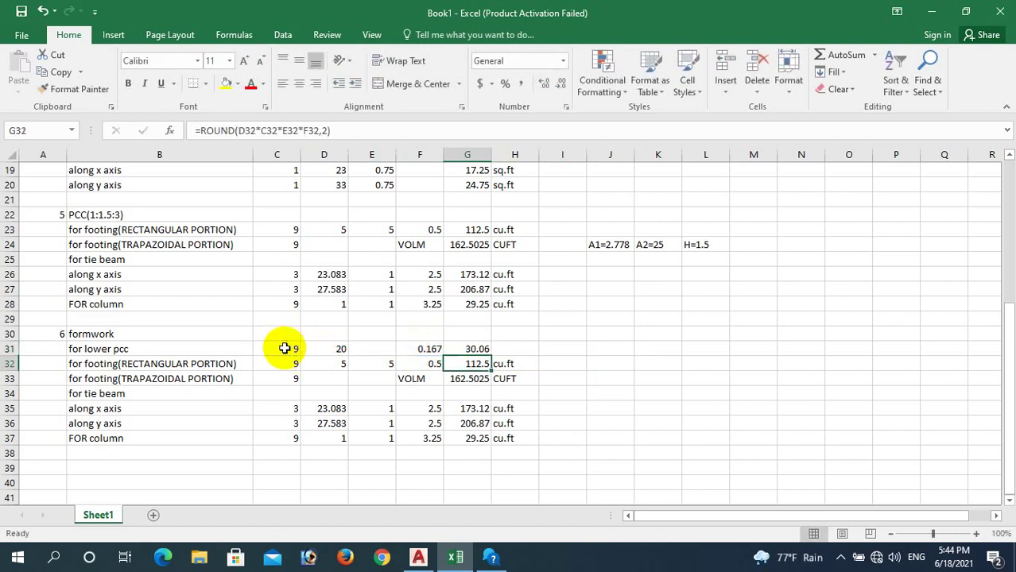
# - Enter the unit sq.ft for the lower pcc row in H31
pyautogui.click(504, 348)
pyautogui.write('sq')
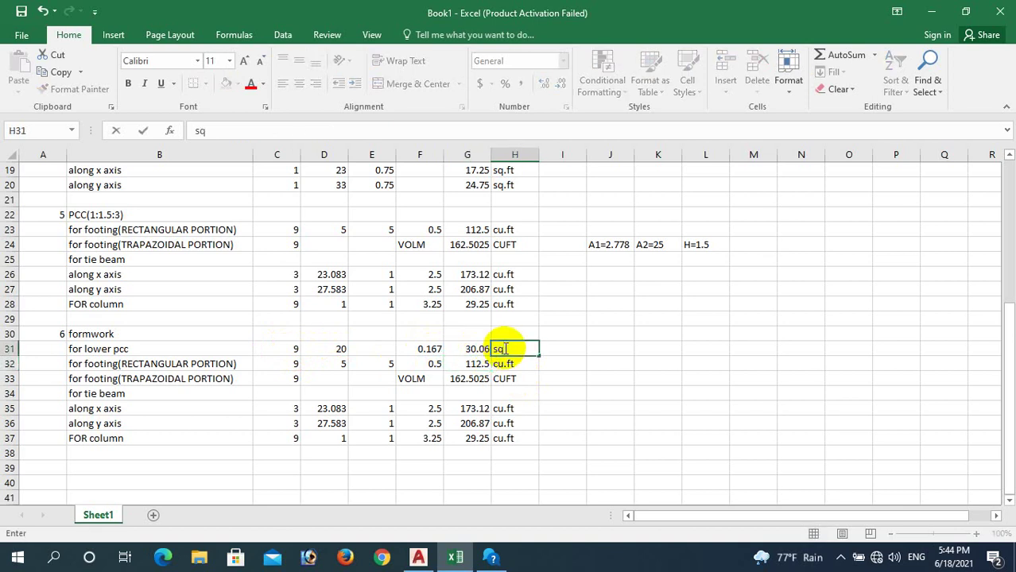
pyautogui.write('.ft')
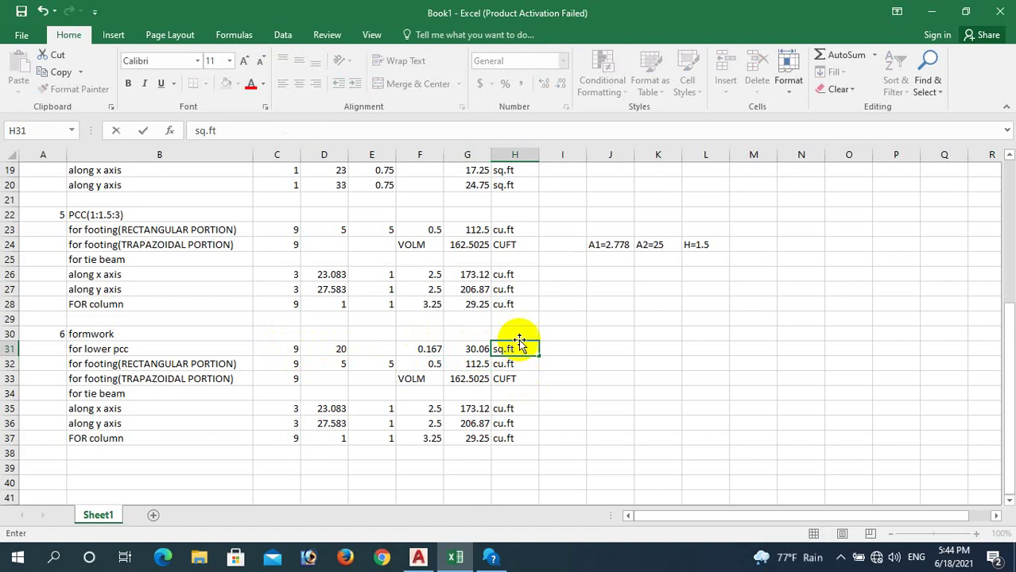
pyautogui.click(573, 347)
# - Fill the sq.ft unit down from H31 to H36 and clear it from the "for tie beam" heading row
pyautogui.click(523, 354)
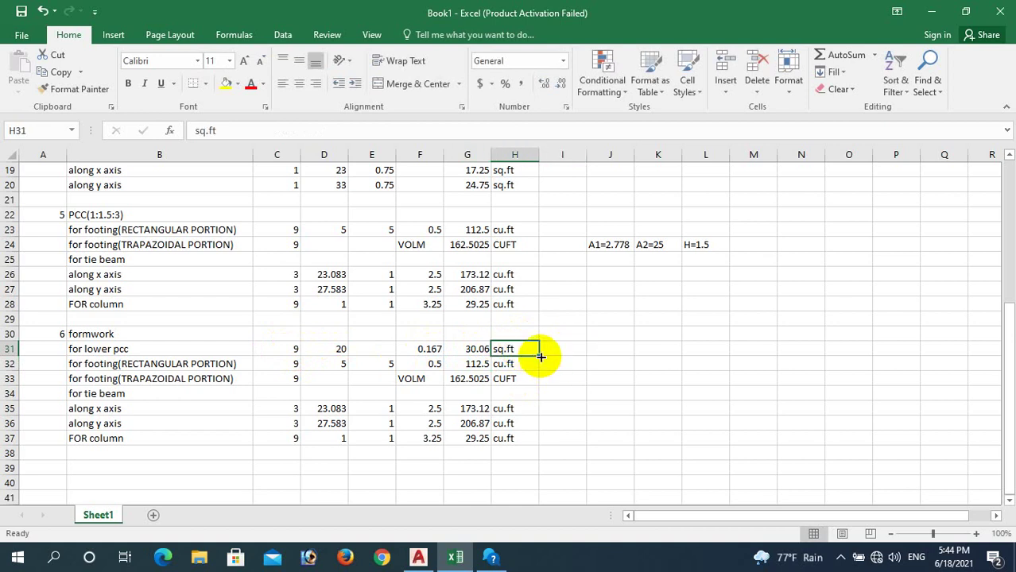
pyautogui.moveTo(538, 355); pyautogui.dragTo(525, 428)
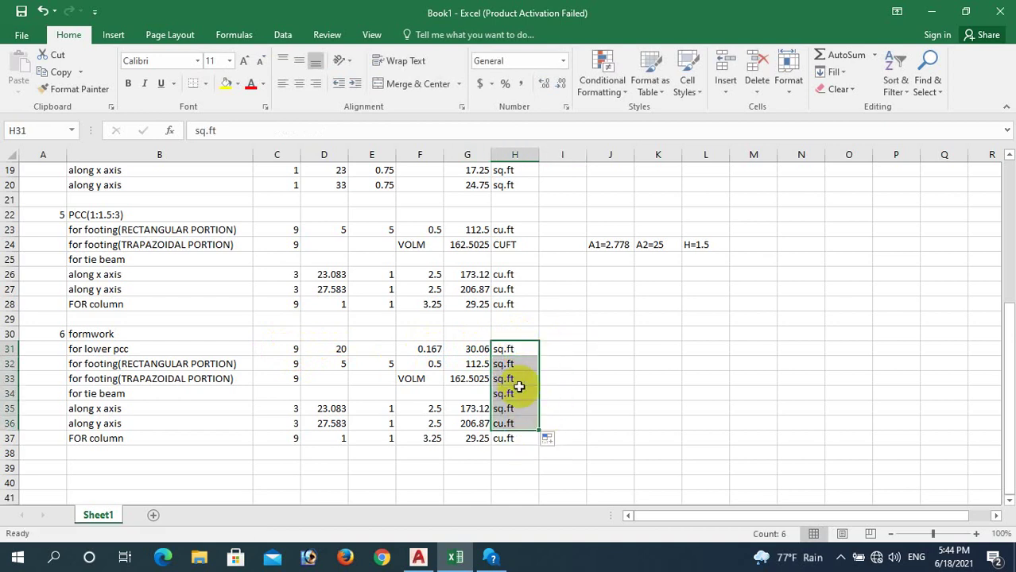
pyautogui.click(508, 393)
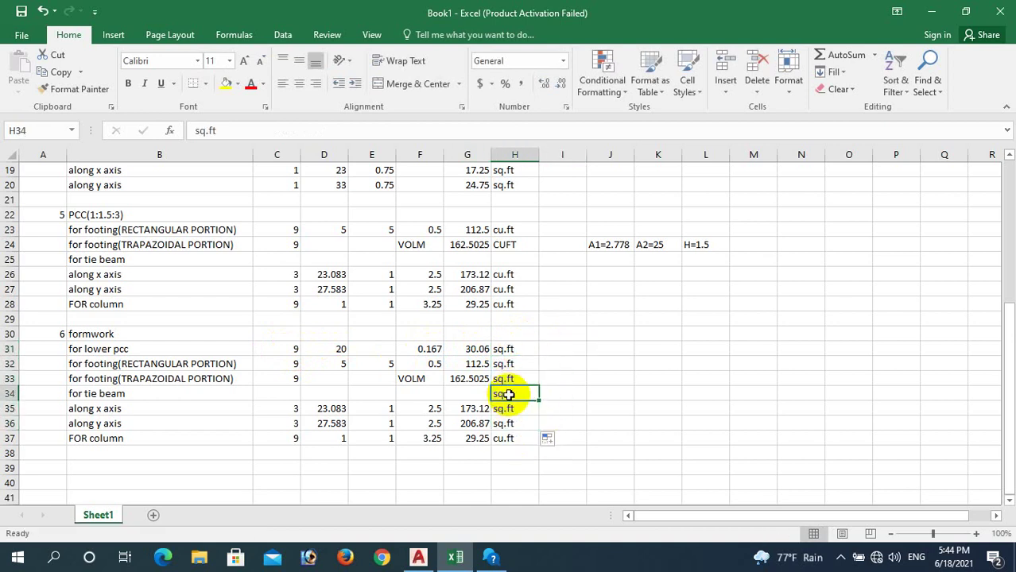
pyautogui.press('BackSpace')
pyautogui.moveTo(657, 363); pyautogui.dragTo(610, 364)
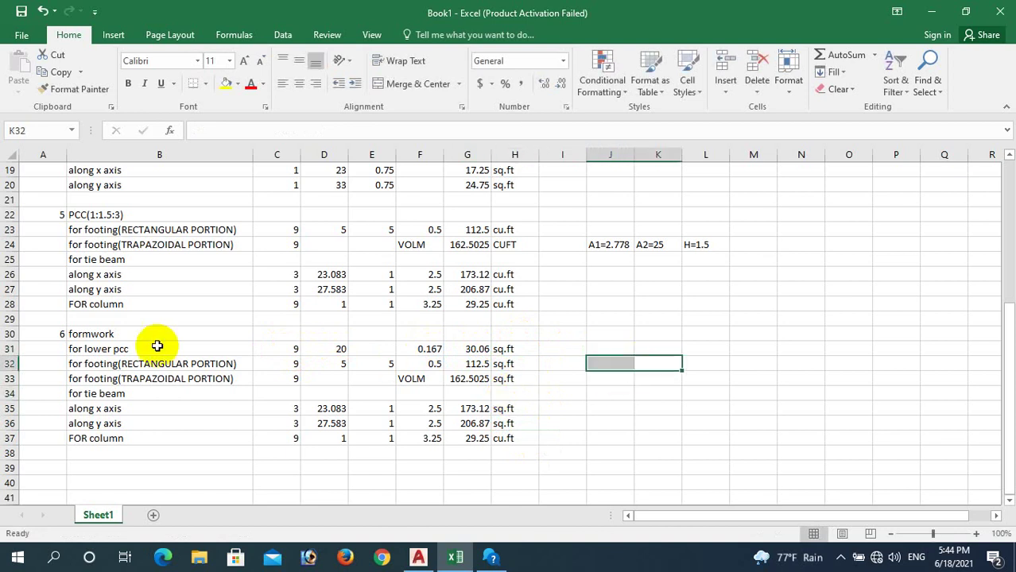
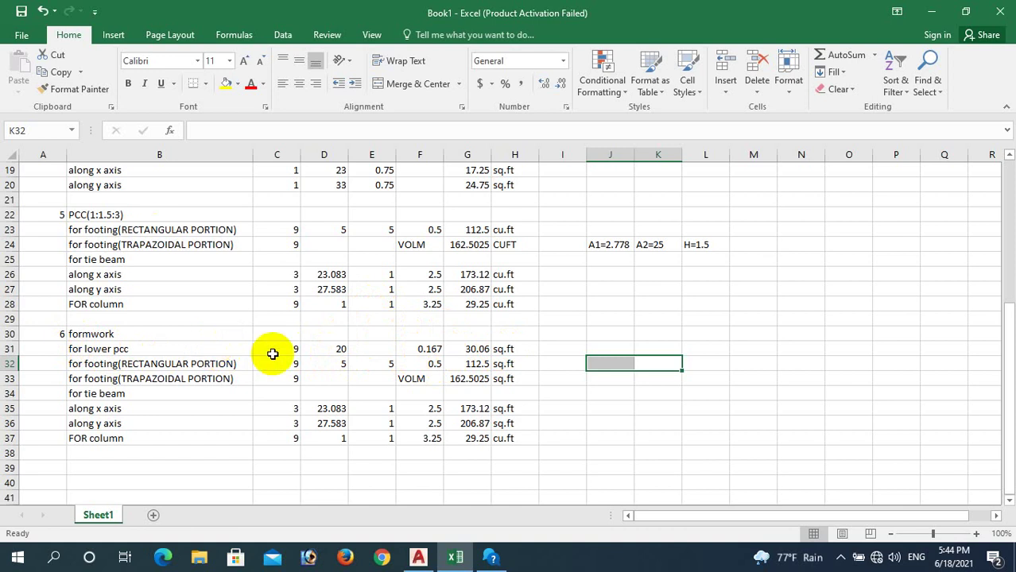
# - Check the foundation section in AutoCAD and, back in Excel's rectangular footing formwork row, set length D32 to 20 and clear width E32
pyautogui.click(418, 558)
pyautogui.scroll(-10, 388, 283)
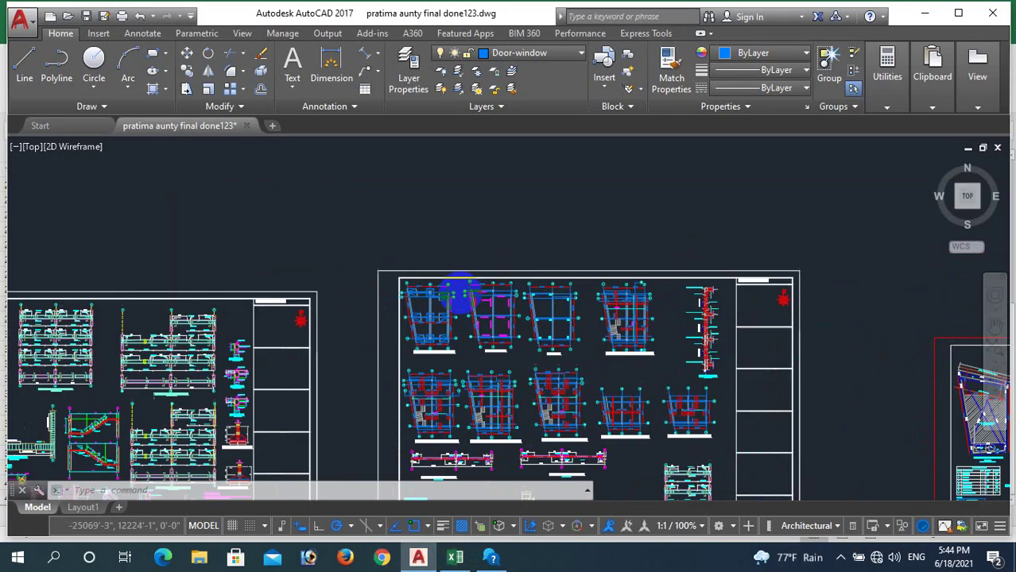
pyautogui.scroll(10, 431, 310)
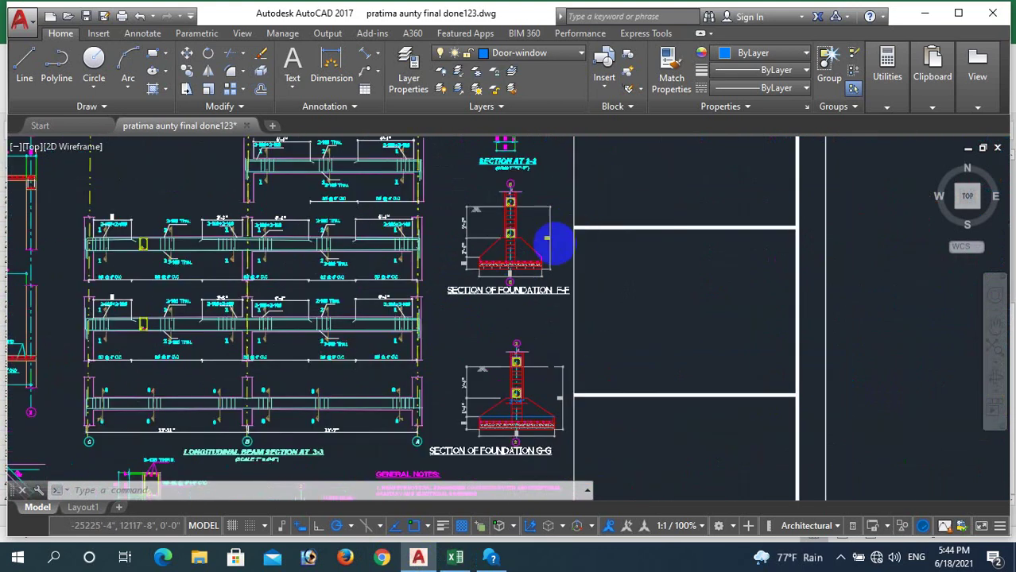
pyautogui.scroll(5, 484, 279)
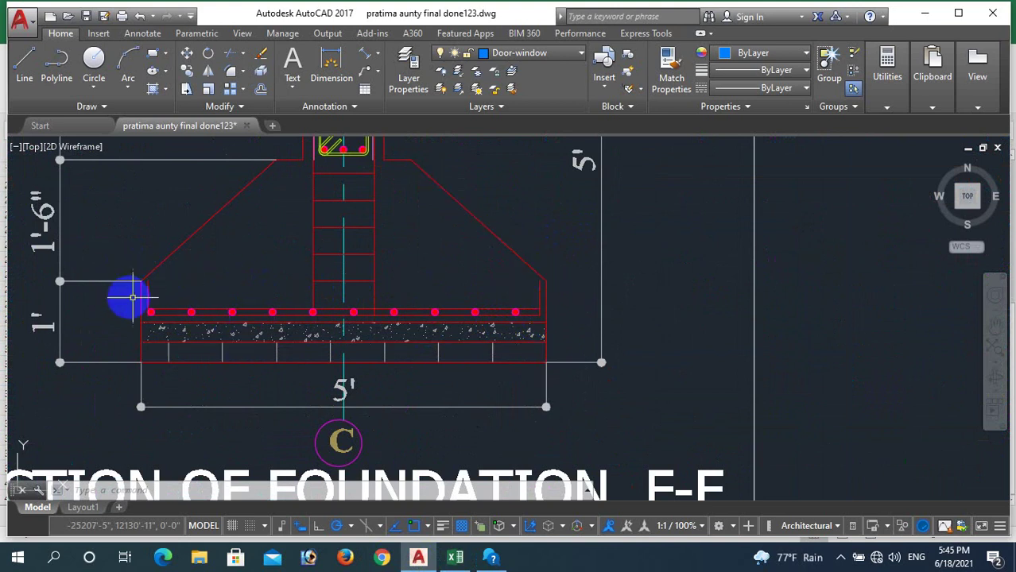
pyautogui.click(454, 558)
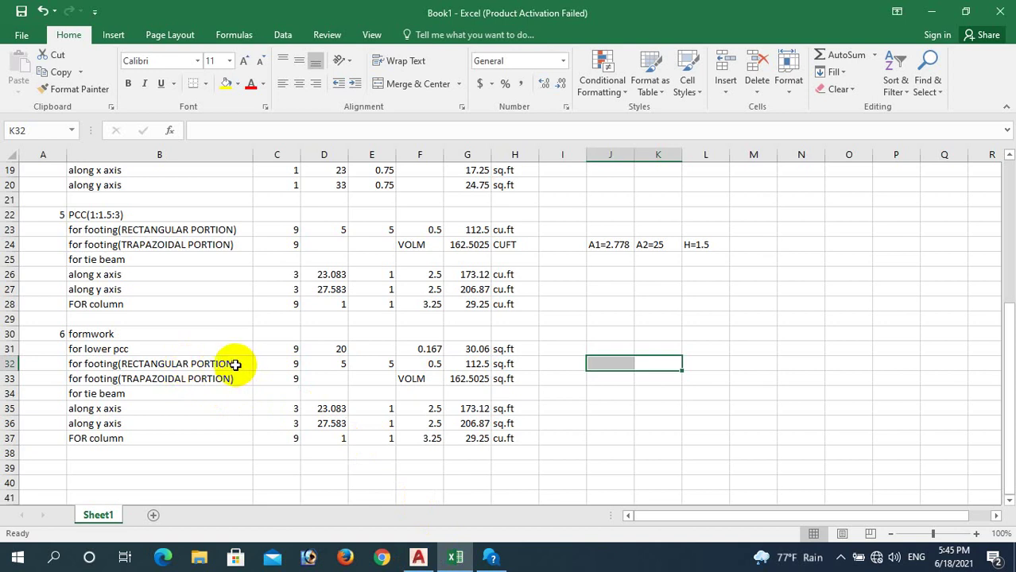
pyautogui.click(334, 364)
pyautogui.write('20')
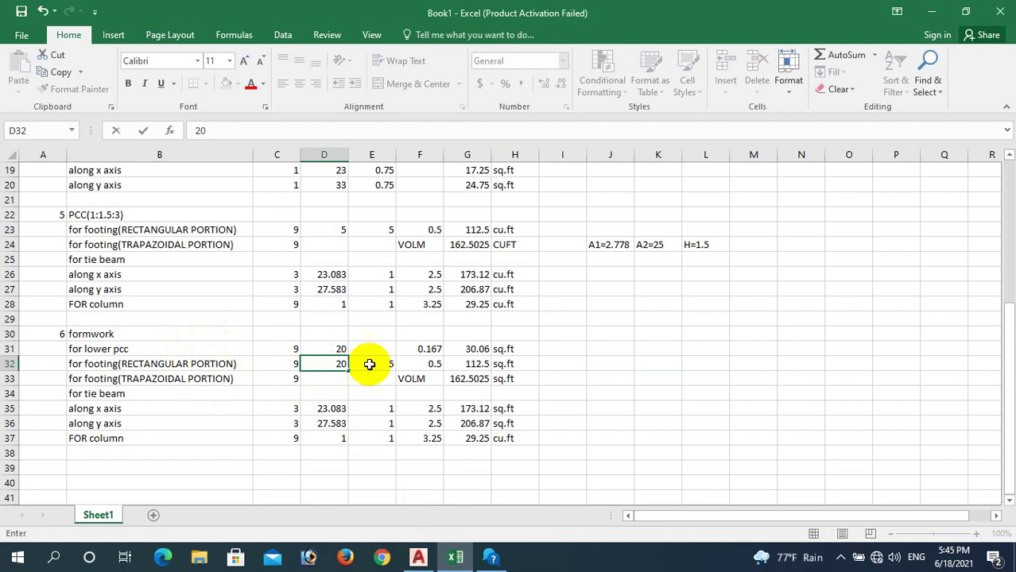
pyautogui.click(375, 364)
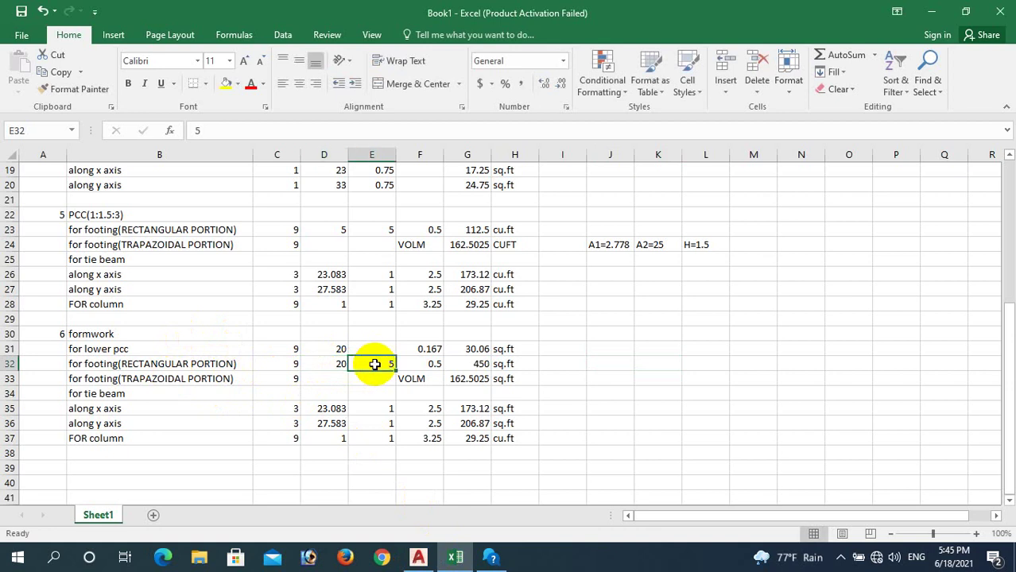
pyautogui.click(413, 364)
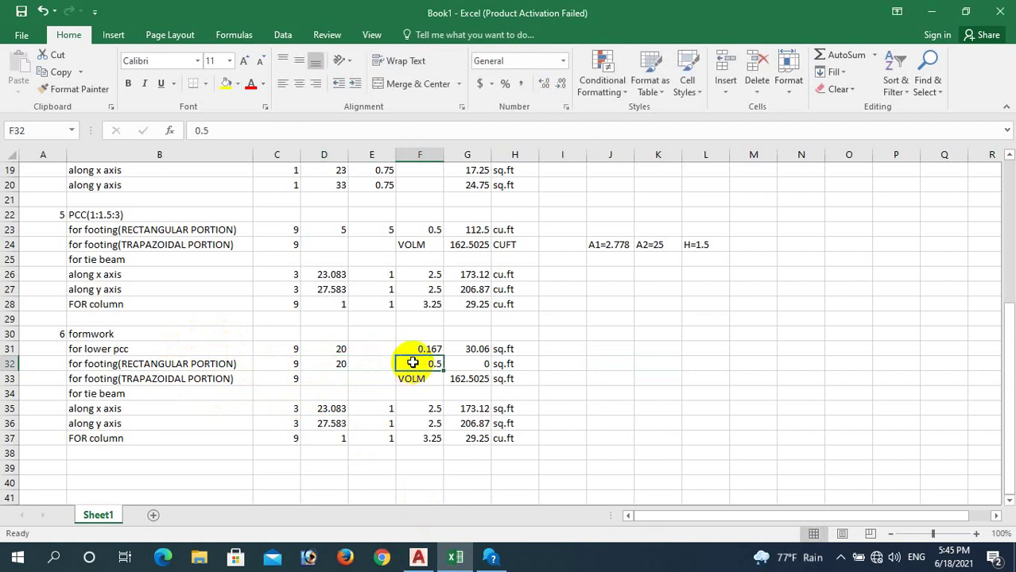
# - Measure the height of the footing's rectangular portion in the AutoCAD foundation section with a temporary dimension and return to Excel
pyautogui.click(418, 557)
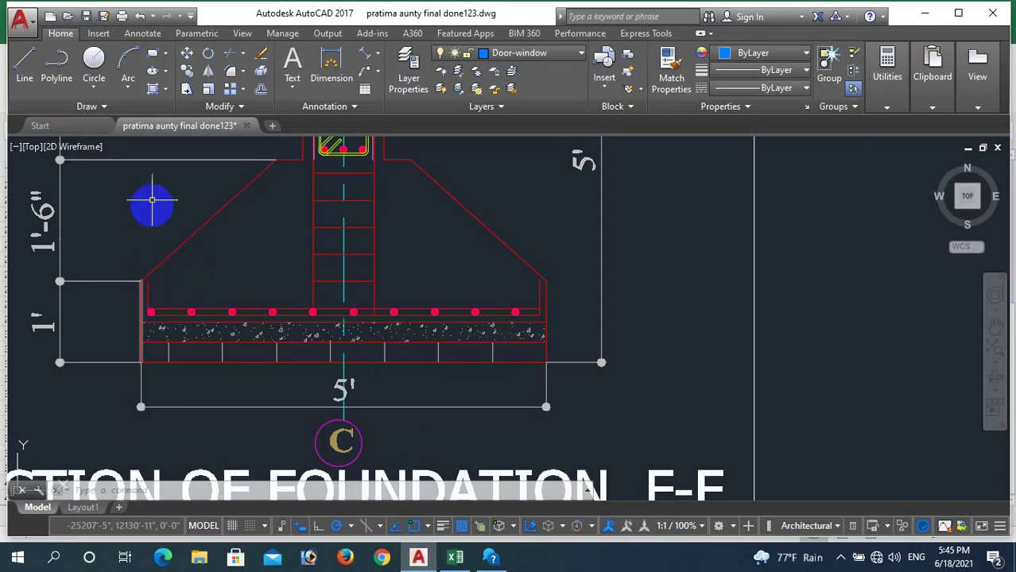
pyautogui.click(332, 59)
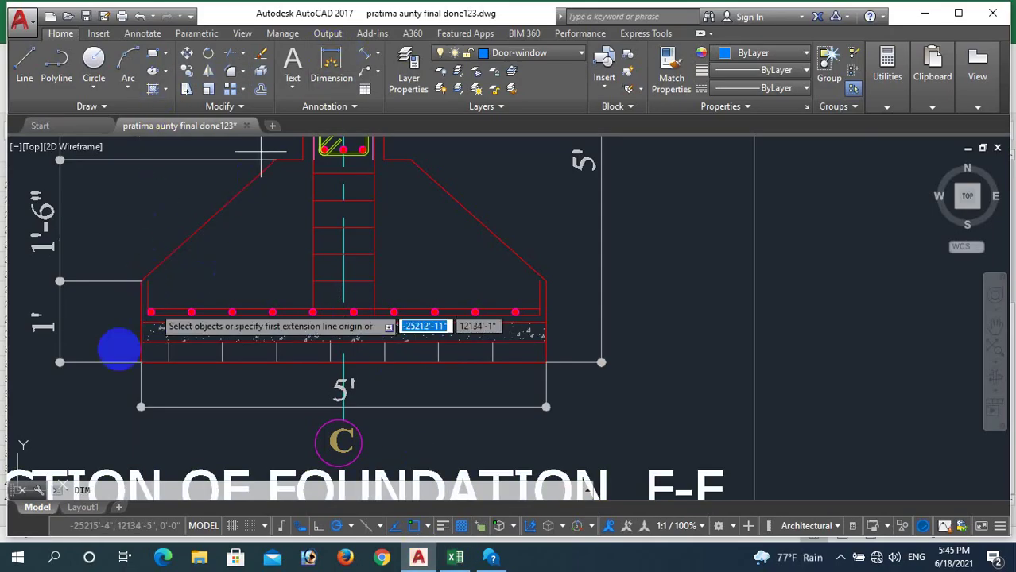
pyautogui.scroll(2, 118, 345)
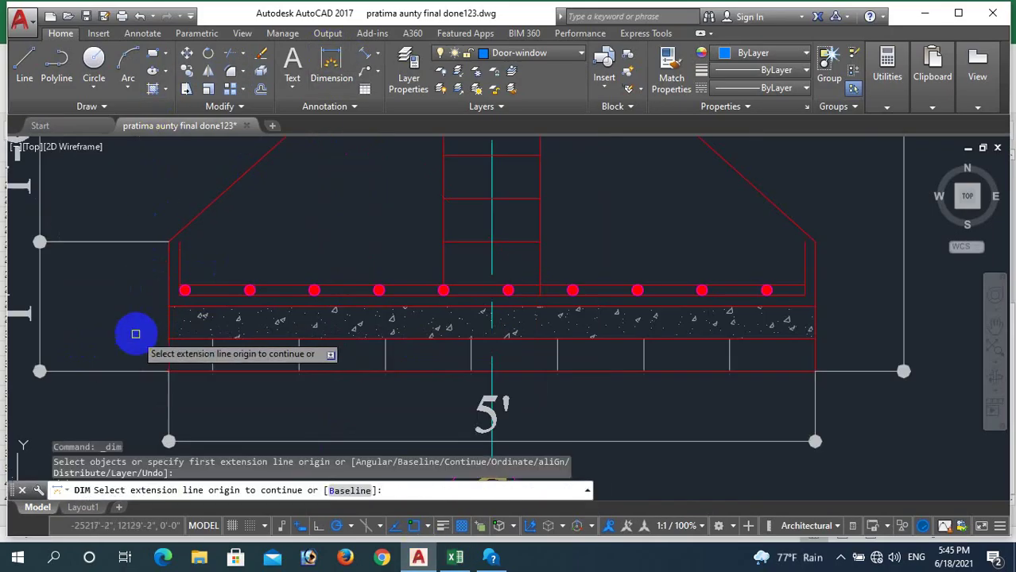
pyautogui.click(170, 295)
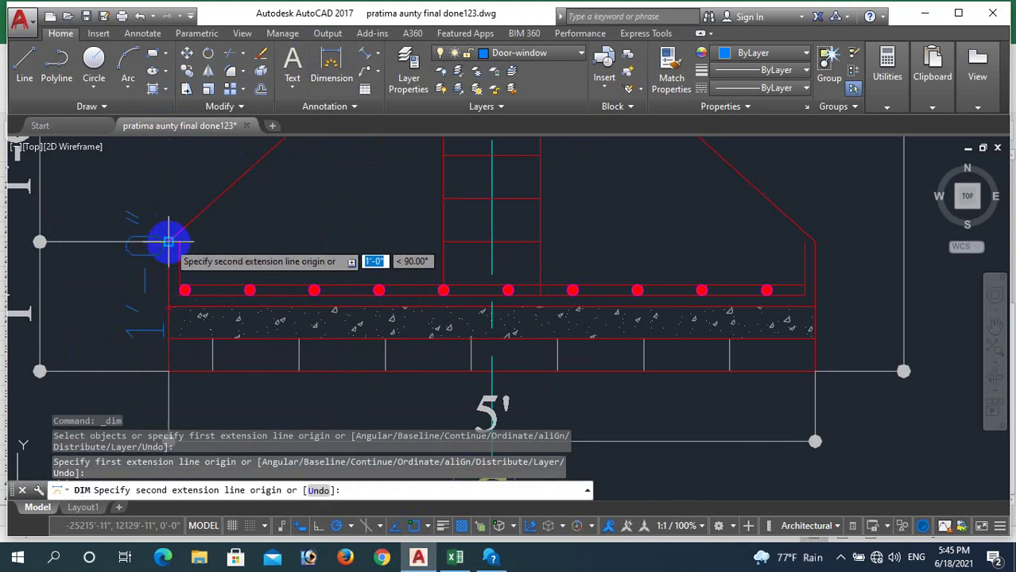
pyautogui.press('Escape')
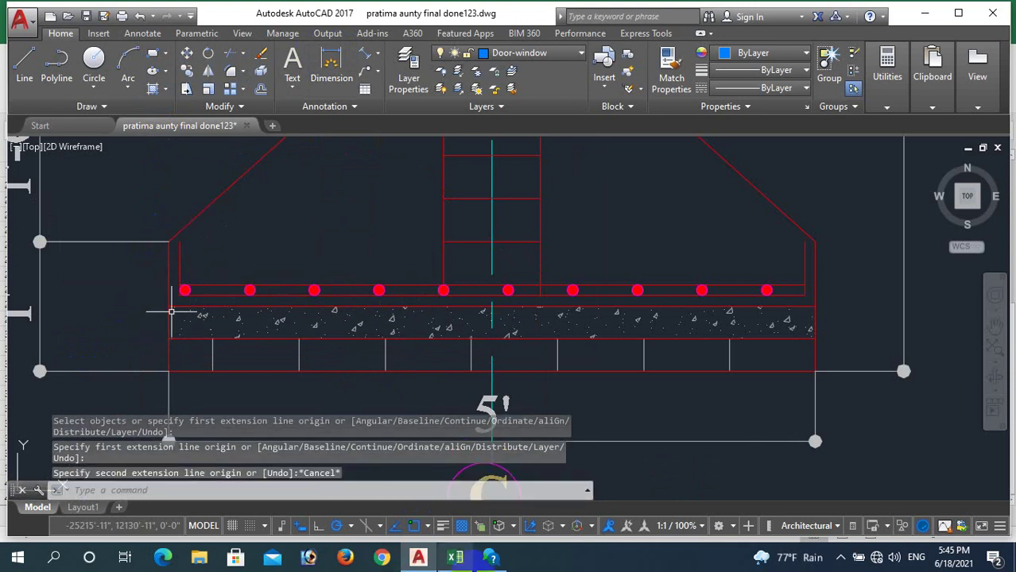
pyautogui.click(455, 557)
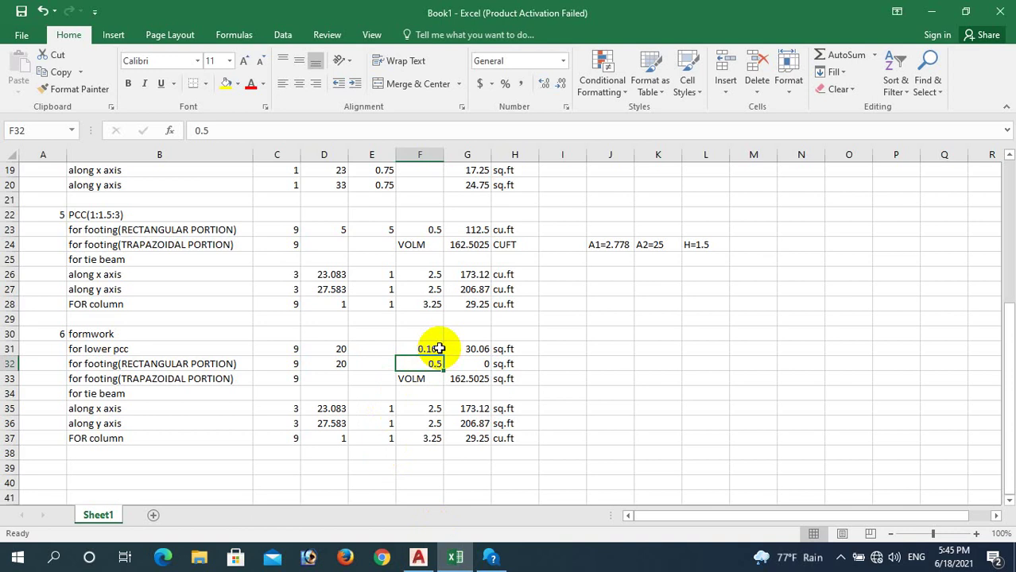
pyautogui.click(658, 348)
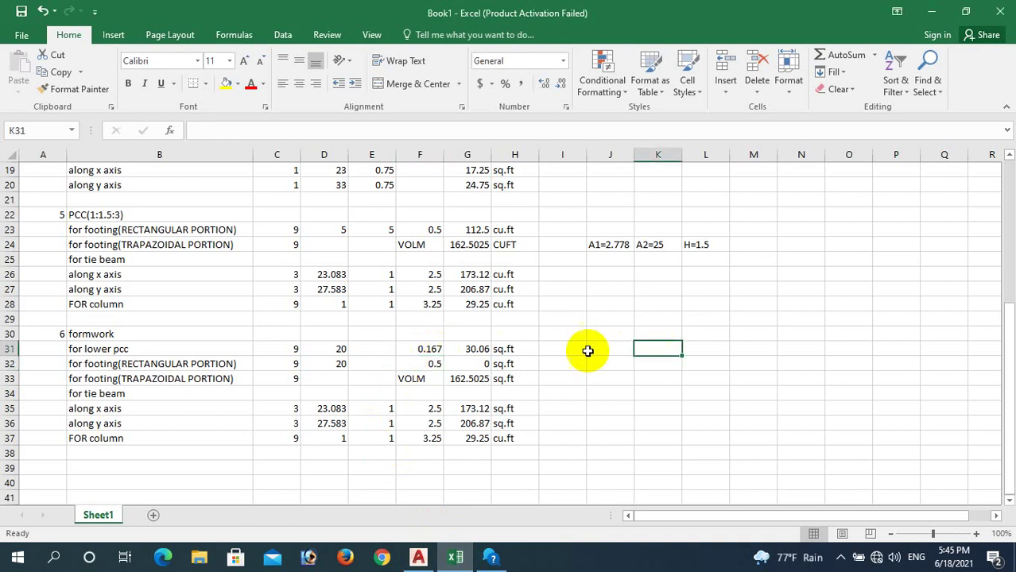
# - Remove the width factor from the rectangular footing formwork formula in G32, making it =ROUND(D32*C32*F32,2)
pyautogui.click(430, 363)
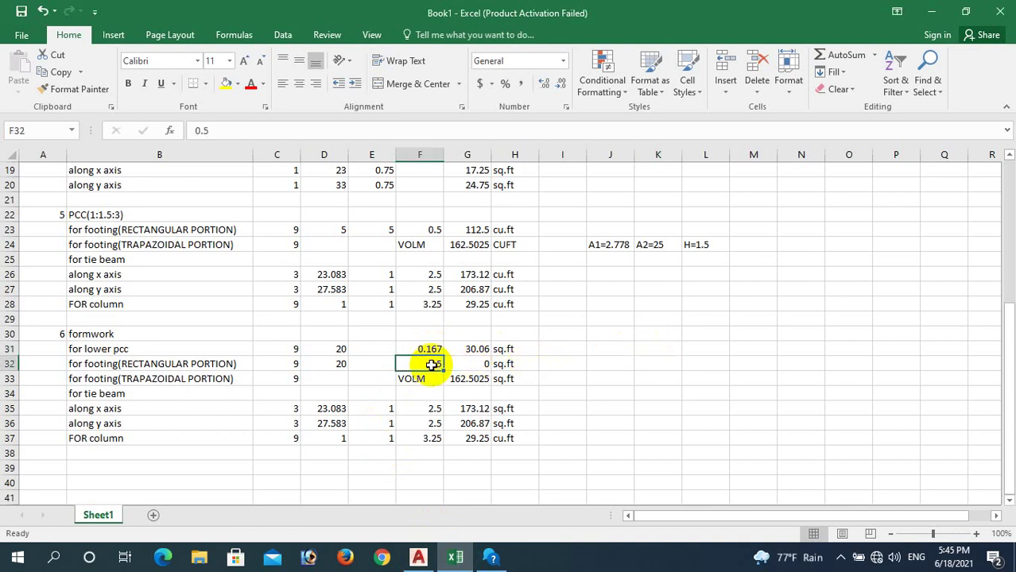
pyautogui.click(469, 364)
pyautogui.click(349, 130)
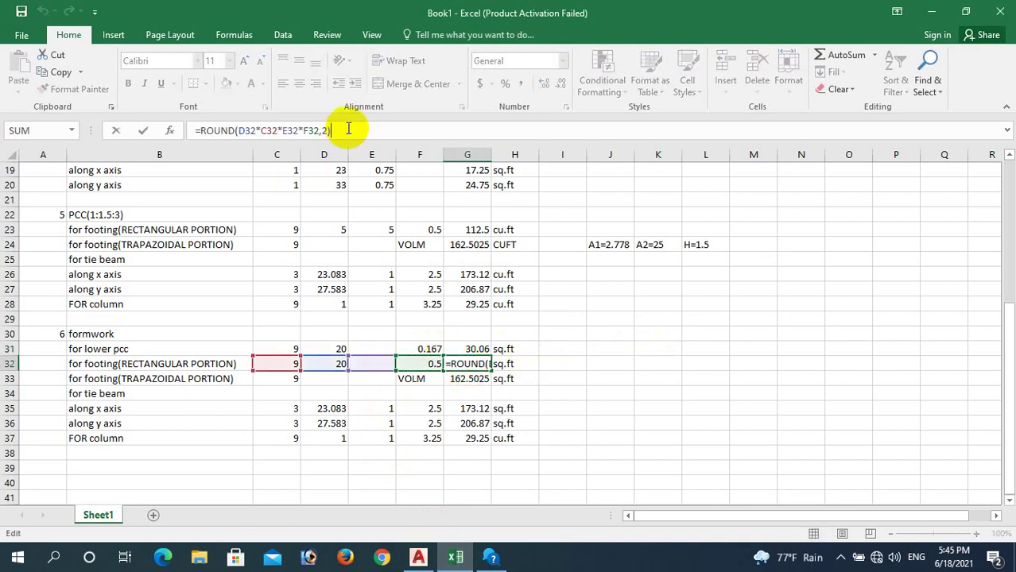
pyautogui.click(298, 131)
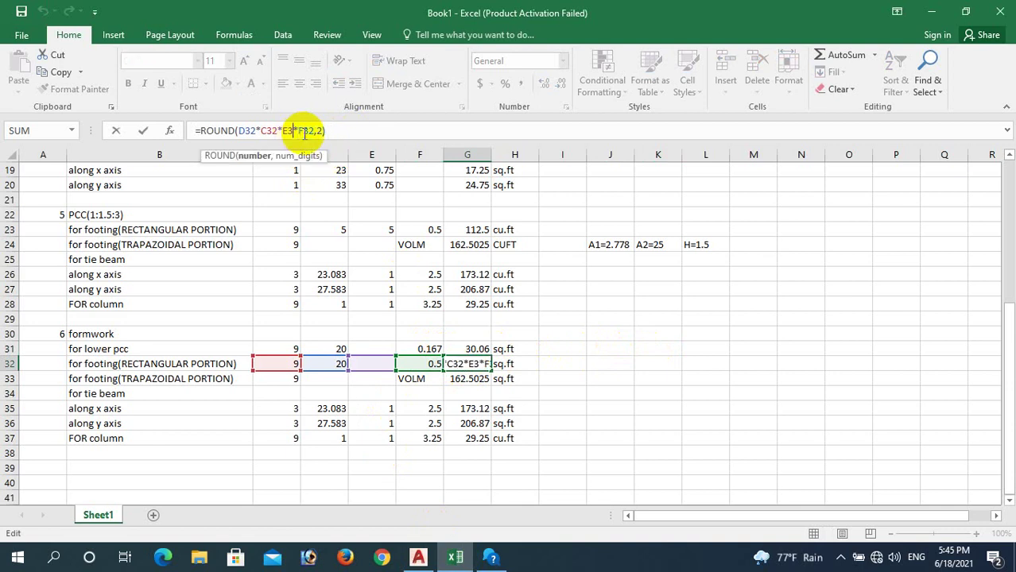
pyautogui.press('BackSpace')
pyautogui.press('BackSpace')
pyautogui.press('BackSpace')
pyautogui.press('BackSpace')
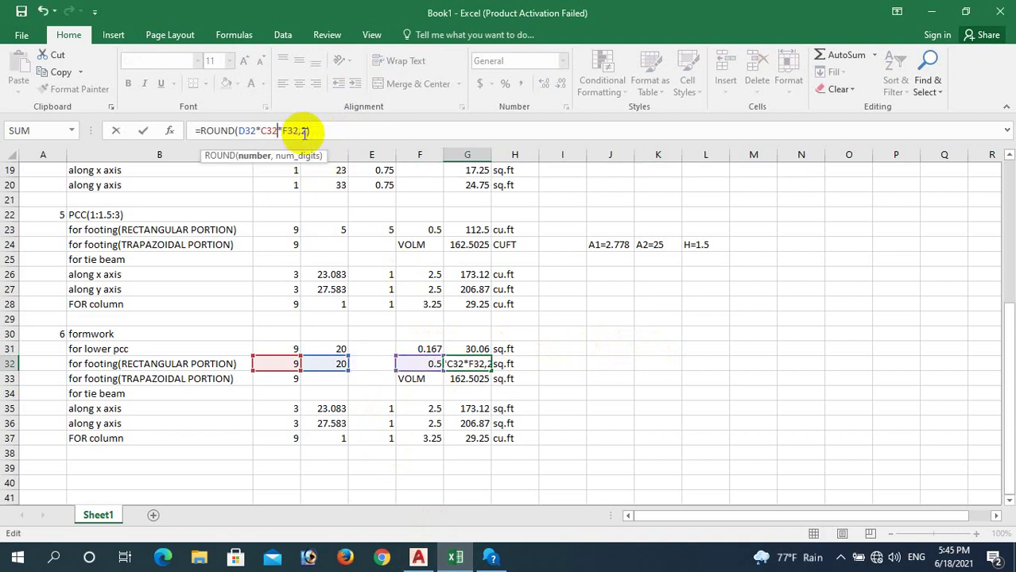
pyautogui.press('Return')
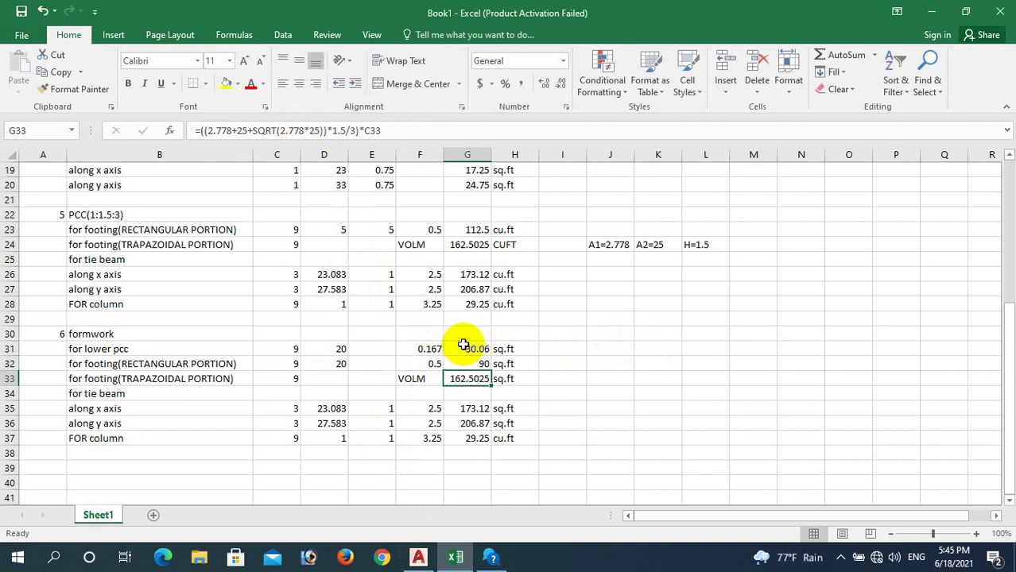
# - Delete the "for footing(TRAPAZOIDAL PORTION)" row from the formwork section
pyautogui.click(8, 378)
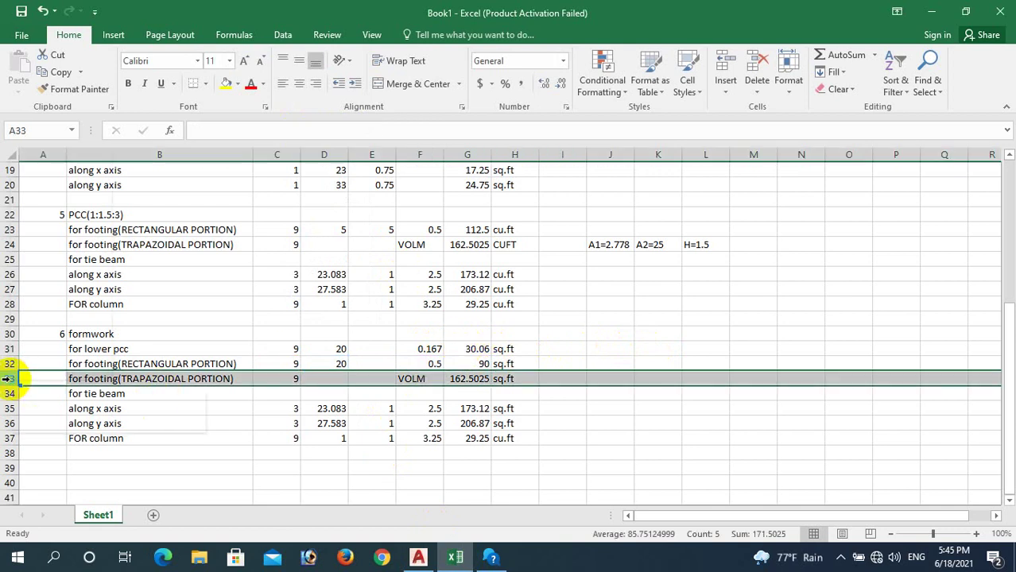
pyautogui.rightClick(8, 378)
pyautogui.click(73, 284)
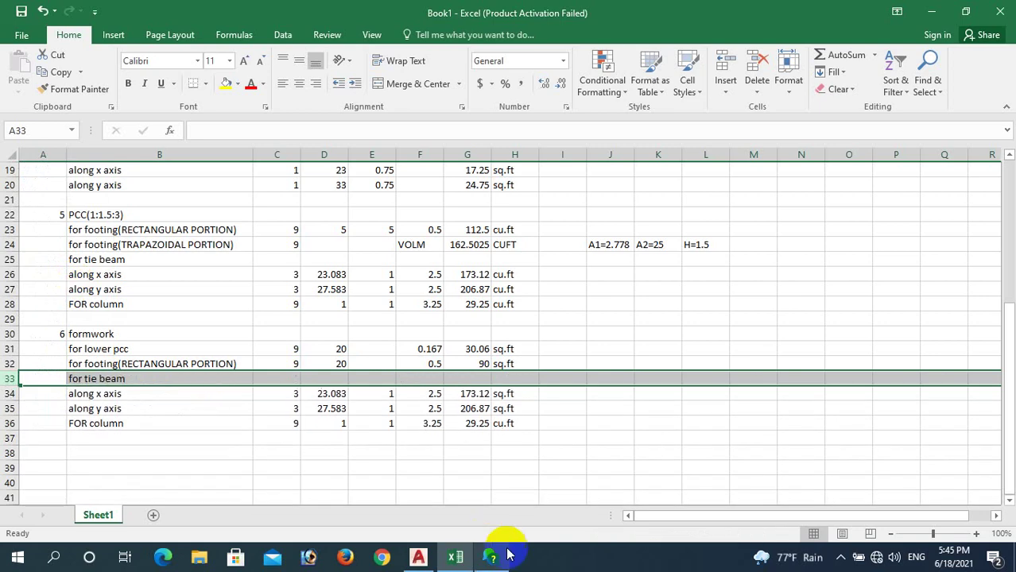
# - Check the tie beam in the AutoCAD foundation section and clear the widths in E34 and E35 of the Excel tie beam formwork rows
pyautogui.click(417, 558)
pyautogui.scroll(-3, 215, 442)
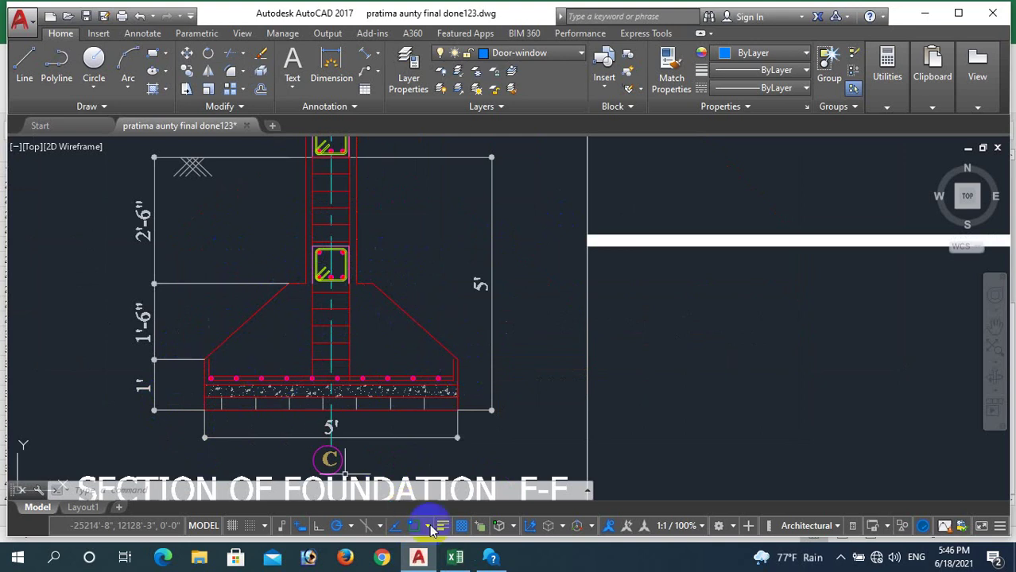
pyautogui.click(454, 559)
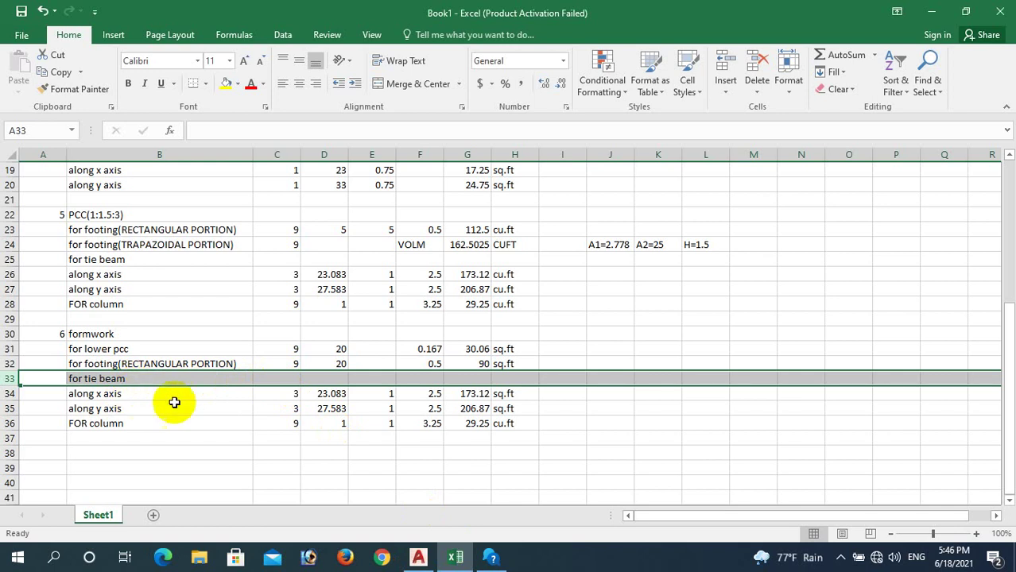
pyautogui.click(327, 395)
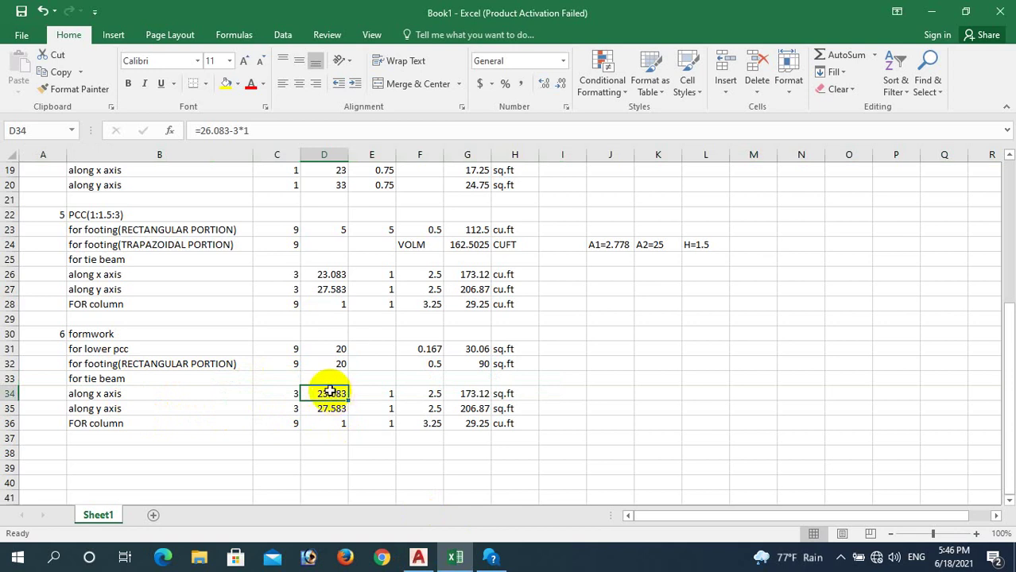
pyautogui.click(377, 395)
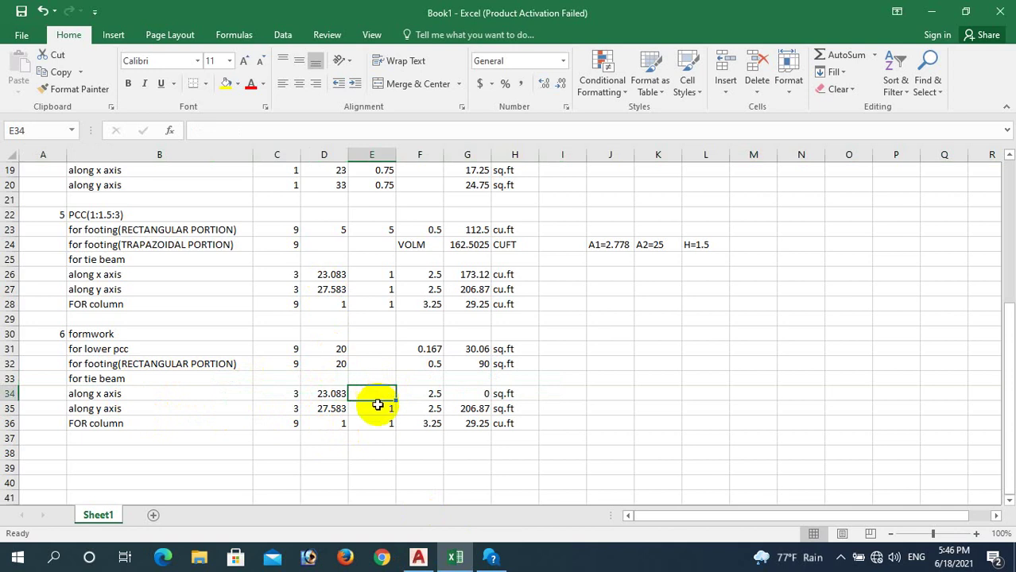
pyautogui.click(379, 408)
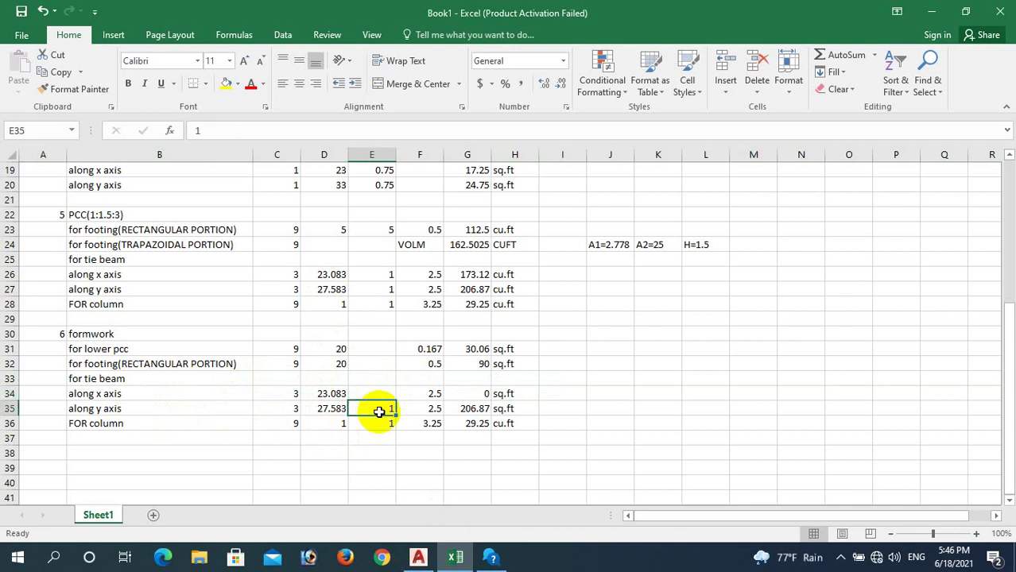
# - Enter height 0.75 in F34 for the tie beam along the x axis and fill it down to F36
pyautogui.click(419, 395)
pyautogui.write('0.')
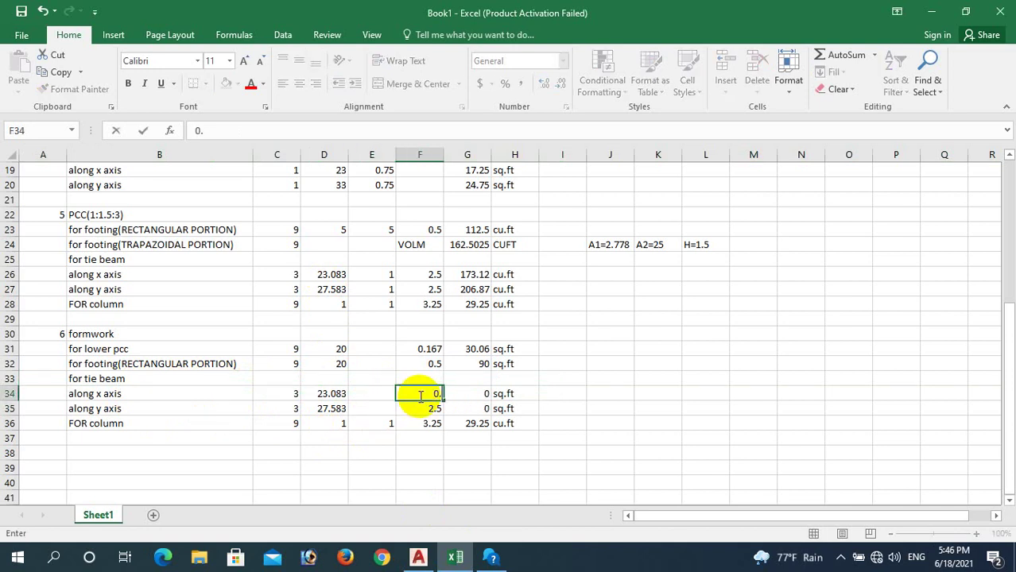
pyautogui.click(450, 398)
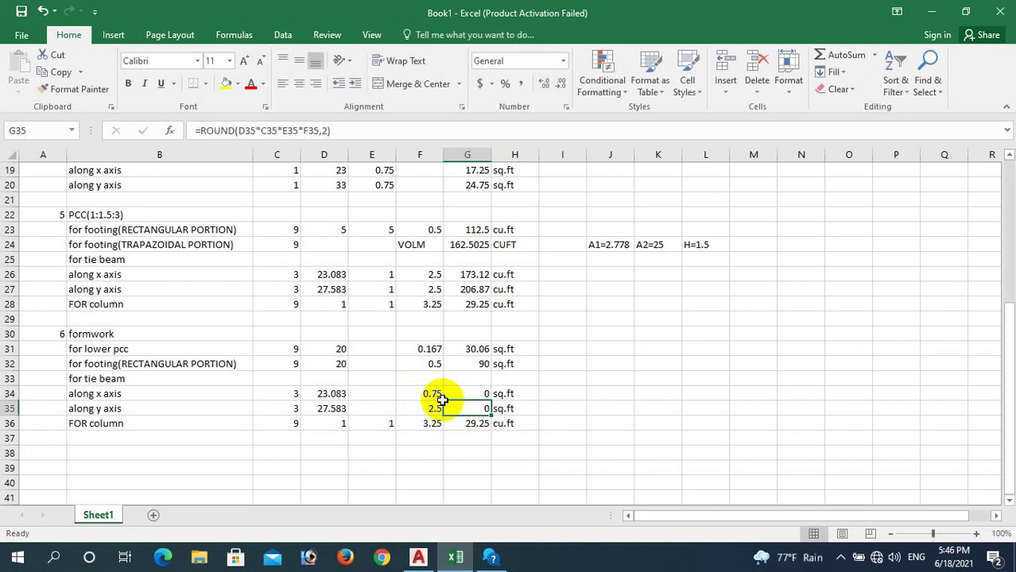
pyautogui.click(439, 396)
pyautogui.moveTo(445, 400); pyautogui.dragTo(436, 426)
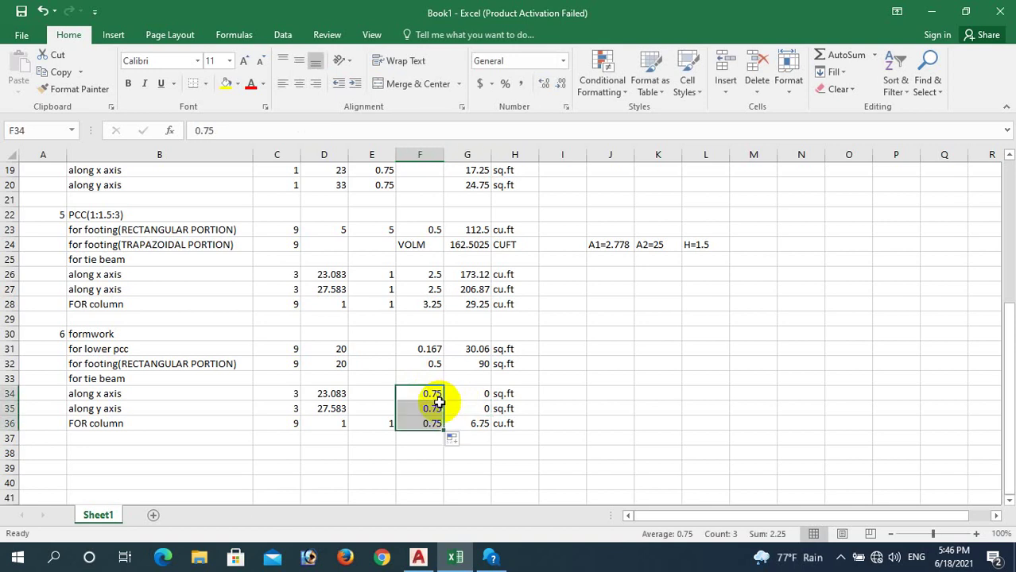
# - Copy the formwork formula from G32 to G34 and fill it down to G36
pyautogui.click(477, 365)
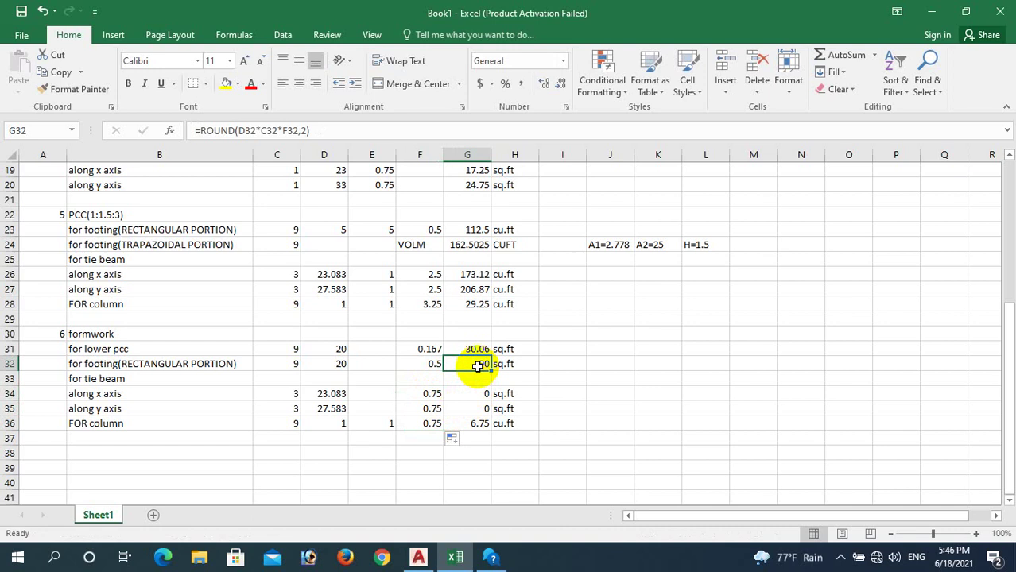
pyautogui.hotkey('ctrl', 'c')
pyautogui.click(467, 394)
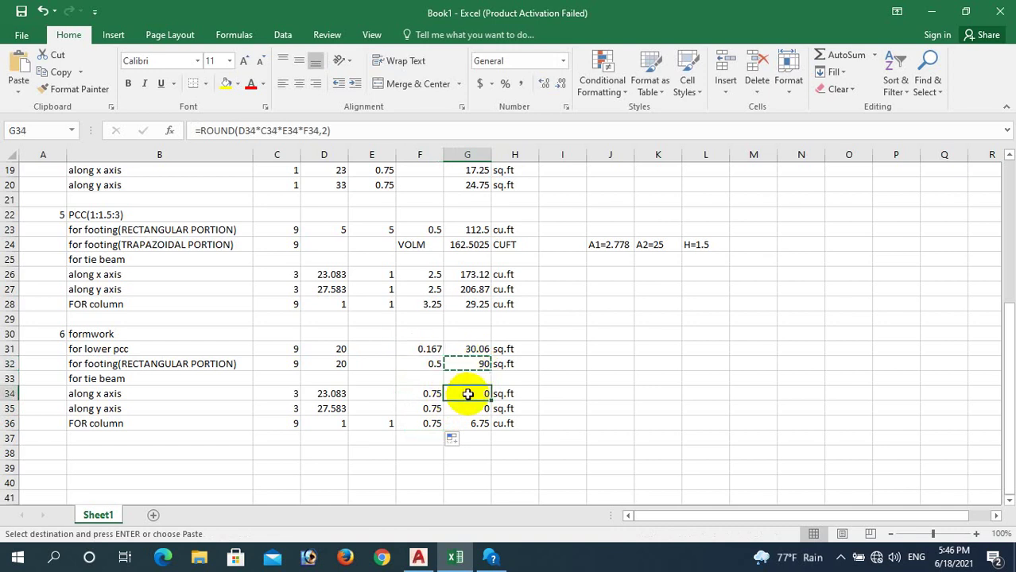
pyautogui.hotkey('ctrl', 'v')
pyautogui.press('ctrl')
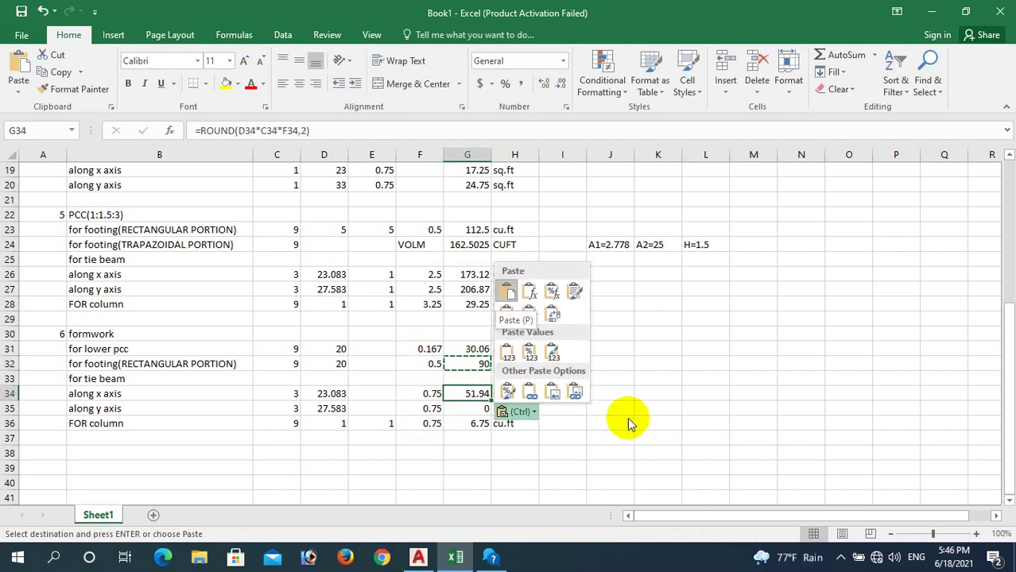
pyautogui.press('Escape')
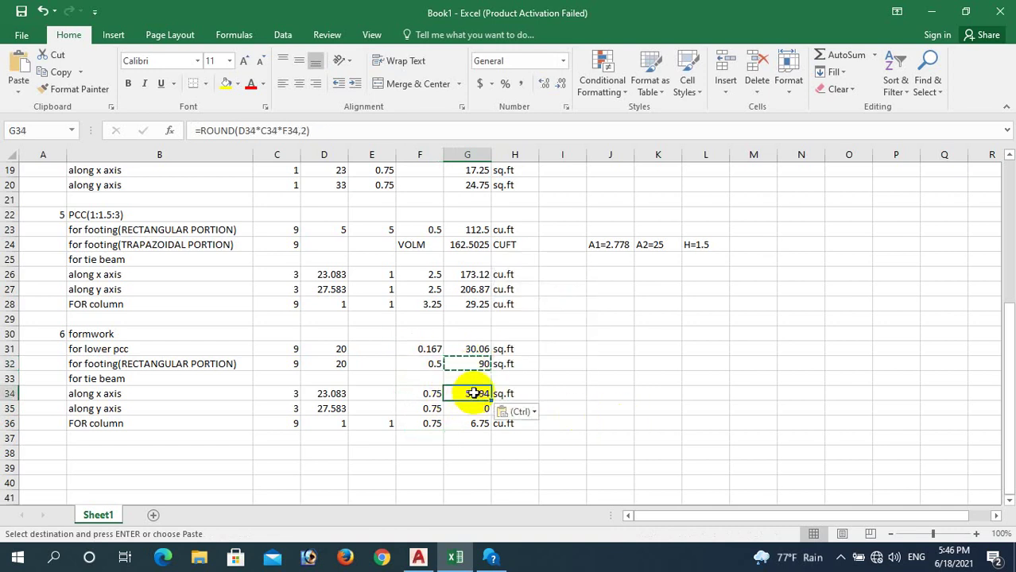
pyautogui.moveTo(490, 402); pyautogui.dragTo(489, 425)
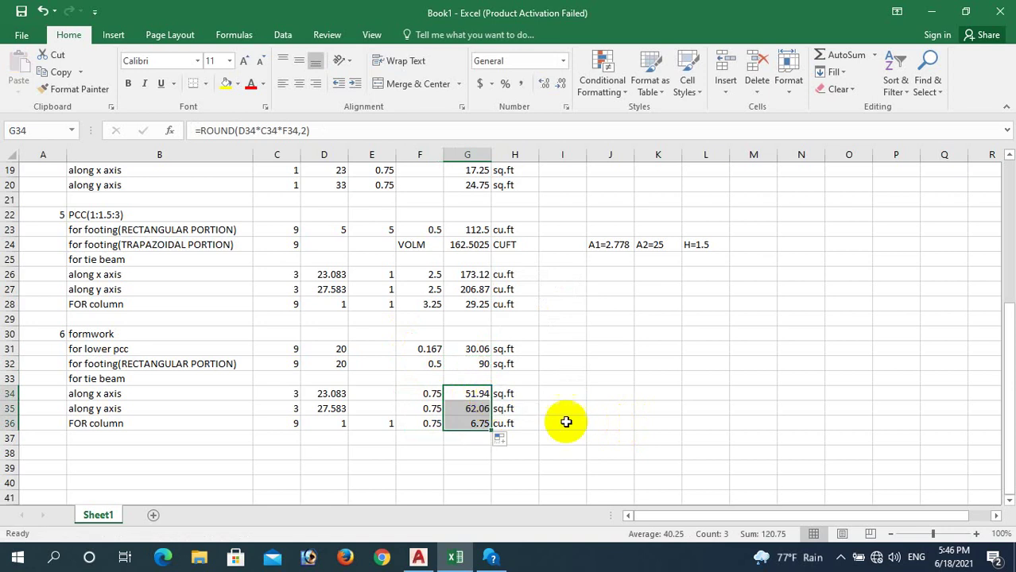
pyautogui.click(604, 423)
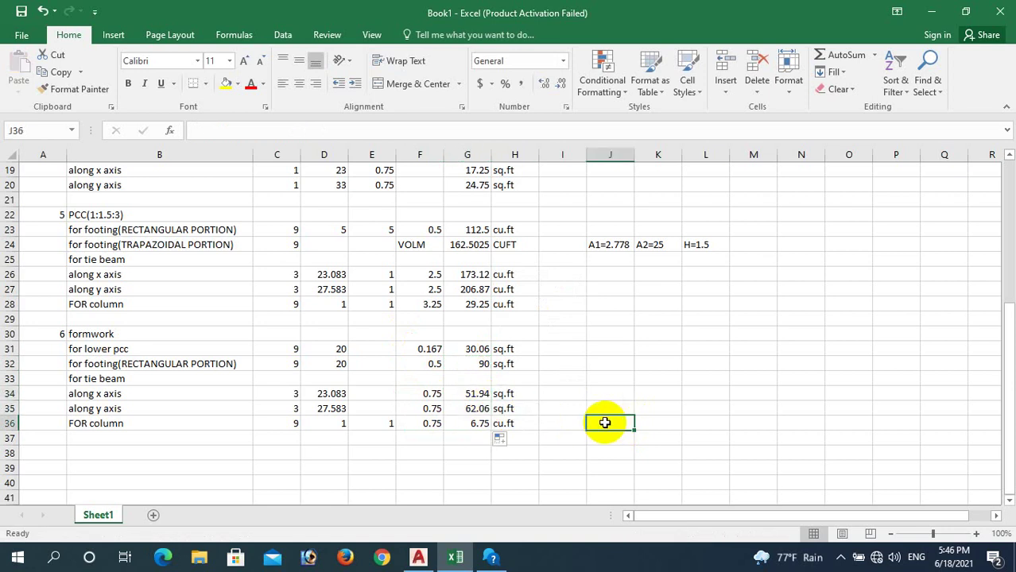
# - Fill the sq.ft unit from H35 down to H36 and check the tie beam length formula in D34
pyautogui.click(521, 409)
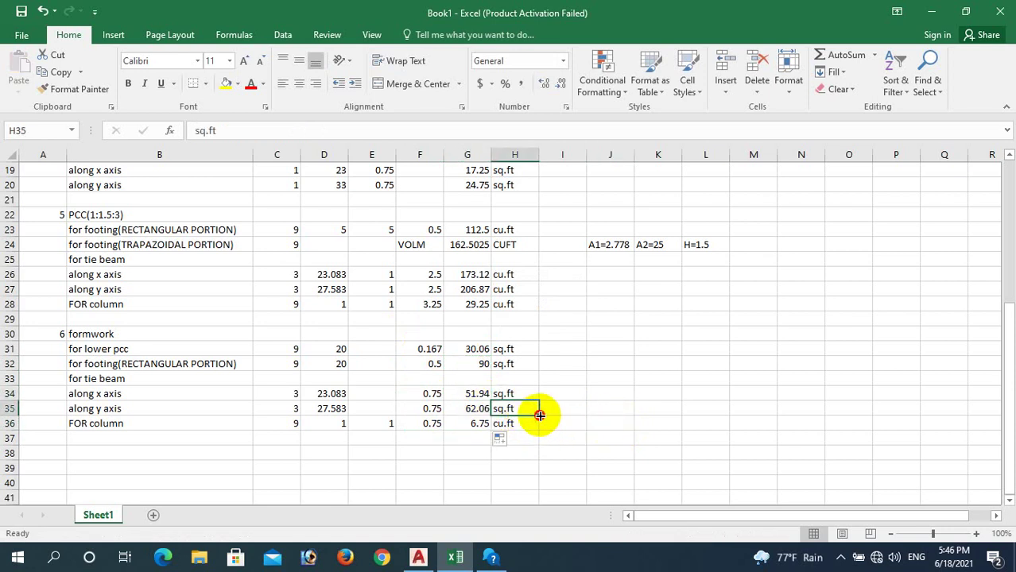
pyautogui.moveTo(540, 414); pyautogui.dragTo(541, 424)
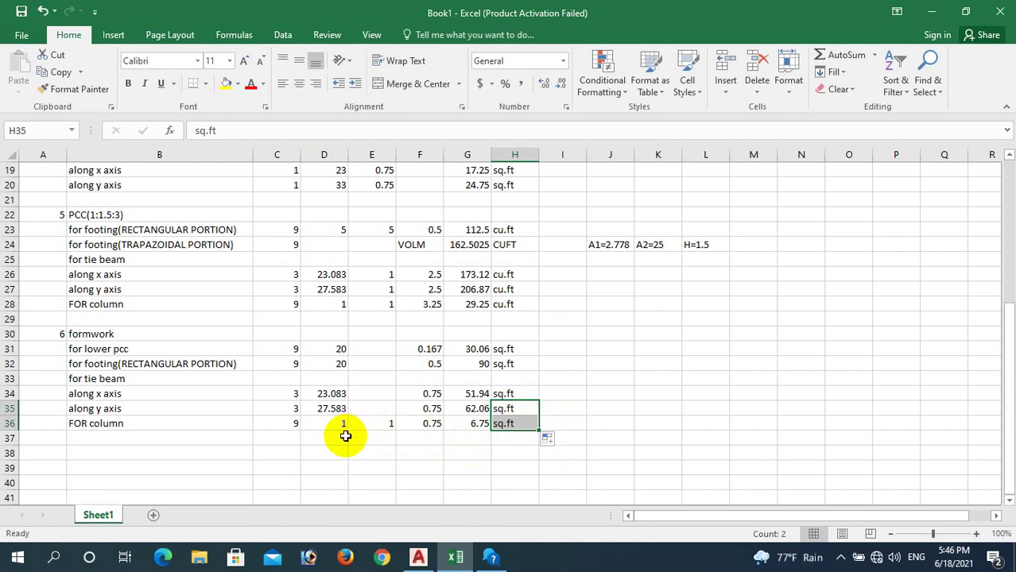
pyautogui.click(335, 394)
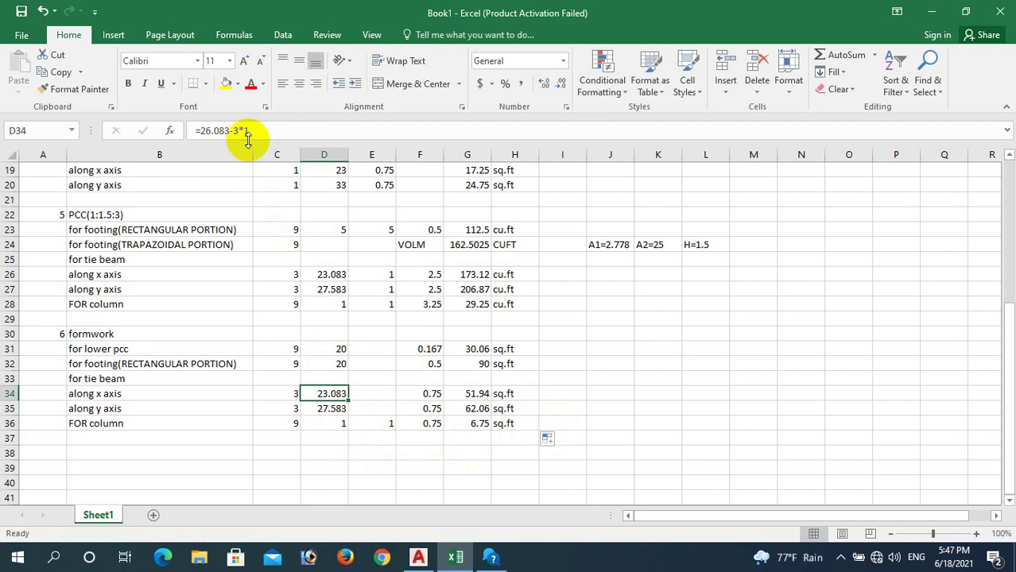
pyautogui.click(361, 450)
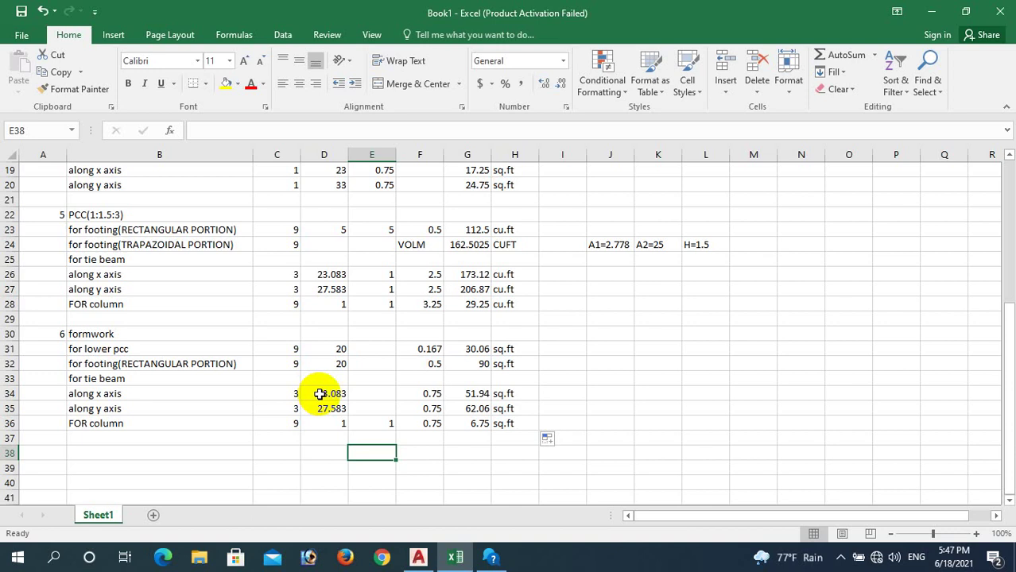
# - Check the tie beams on the AutoCAD foundation plan, and in Excel enter =3*2 in C34 and fill it down to C36
pyautogui.click(418, 557)
pyautogui.scroll(-3, 378, 418)
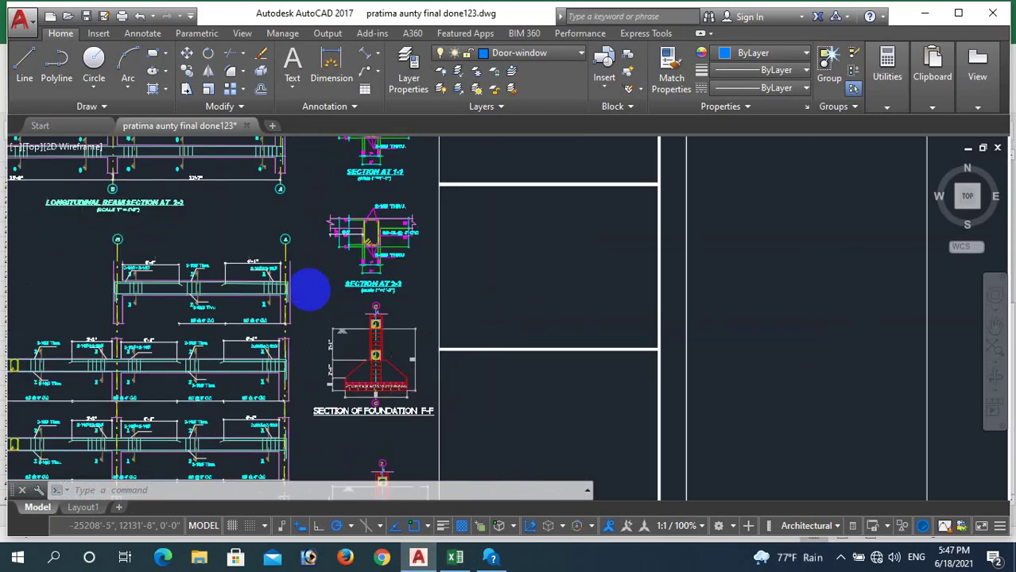
pyautogui.scroll(-5, 367, 290)
pyautogui.scroll(6, 550, 176)
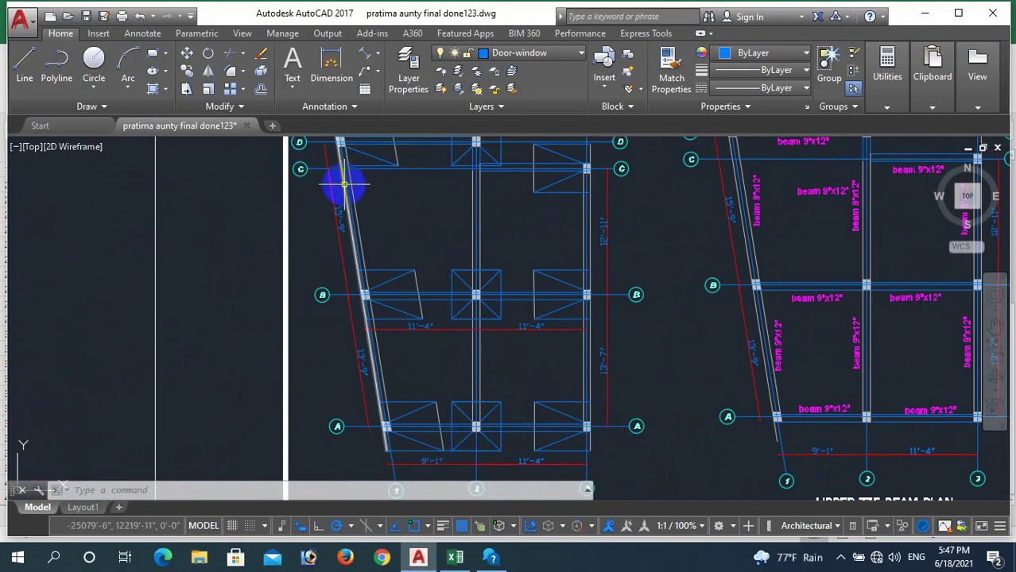
pyautogui.moveTo(353, 186)
pyautogui.click(454, 557)
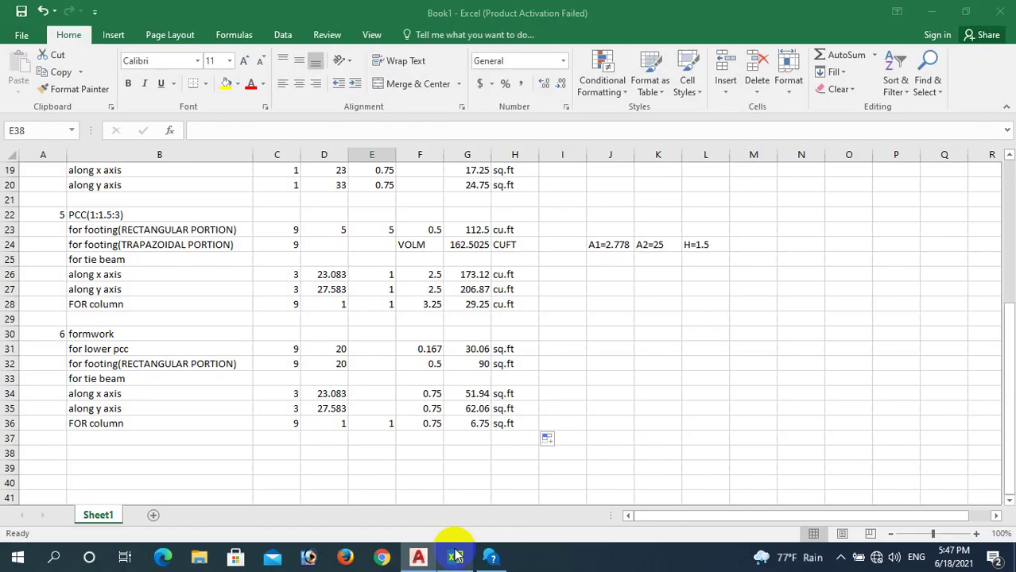
pyautogui.click(286, 394)
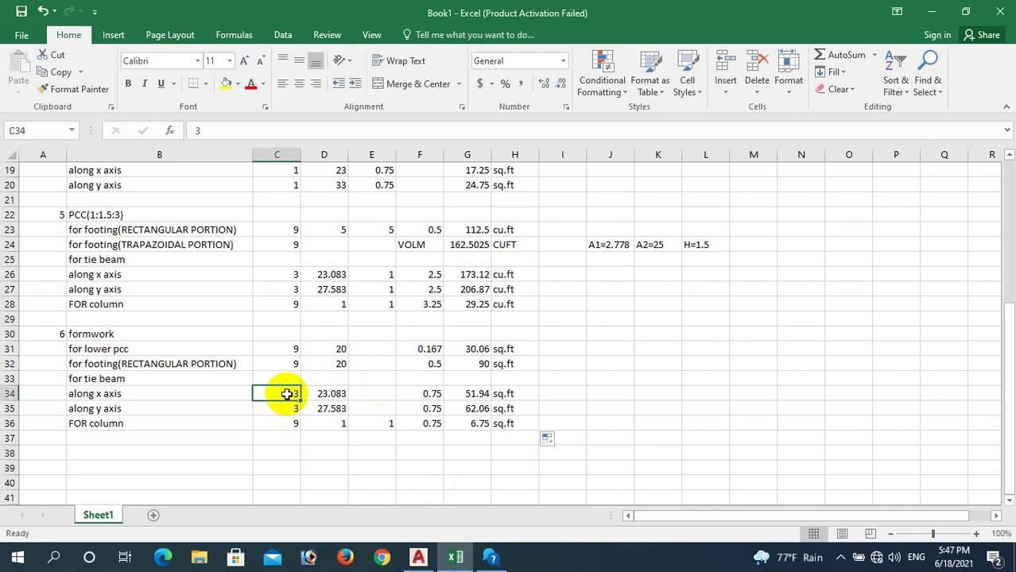
pyautogui.write('=3*2')
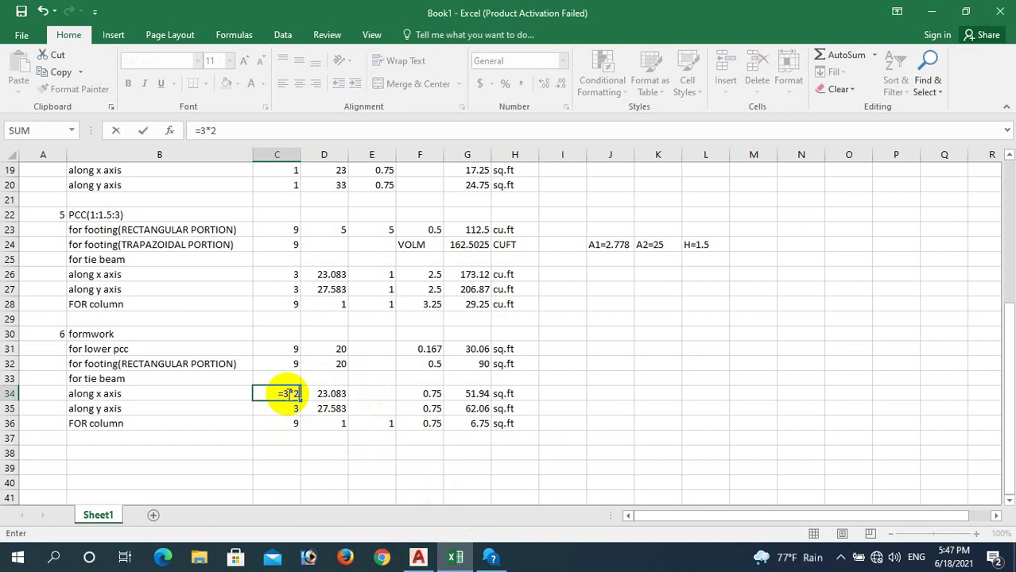
pyautogui.press('Return')
pyautogui.click(289, 392)
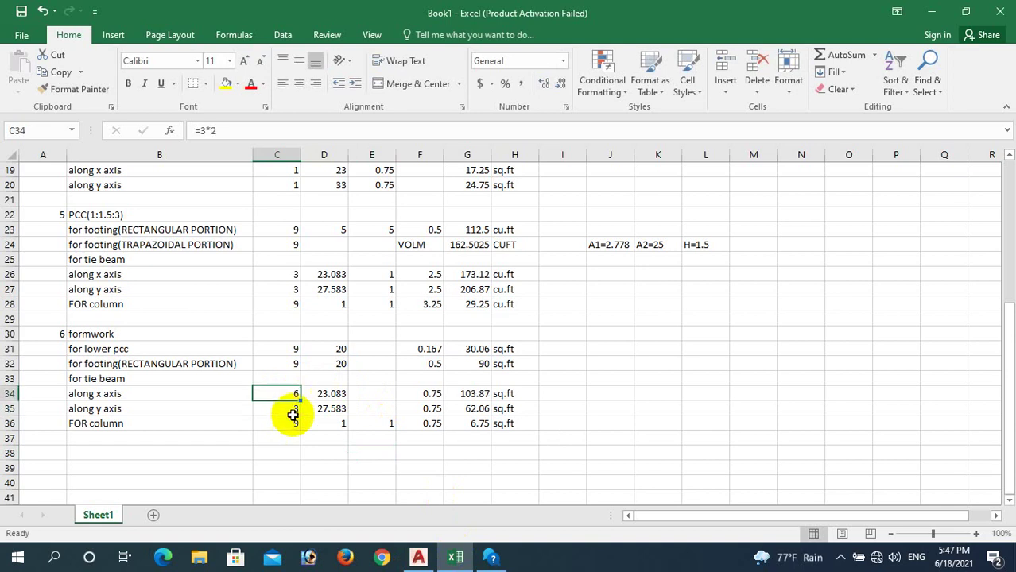
pyautogui.moveTo(301, 399); pyautogui.dragTo(300, 423)
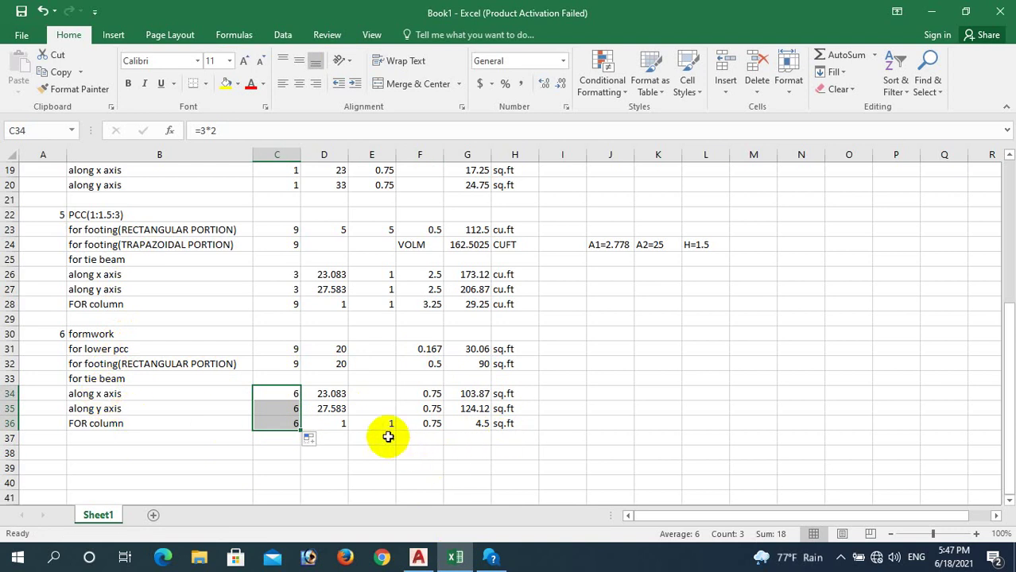
# - Switch to AutoCAD and examine the column between the footing and the upper tie beam in the foundation section
pyautogui.click(294, 423)
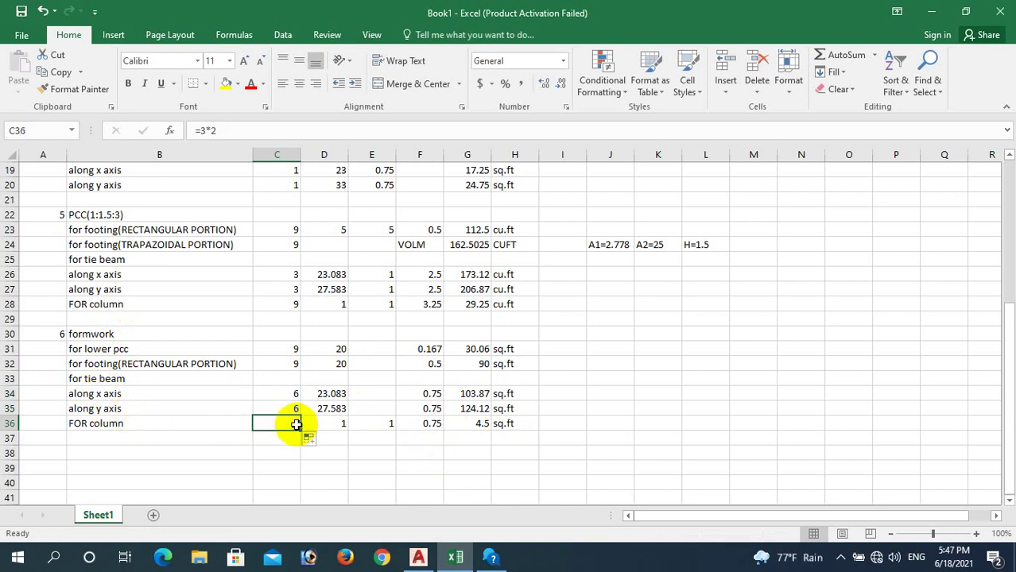
pyautogui.click(417, 558)
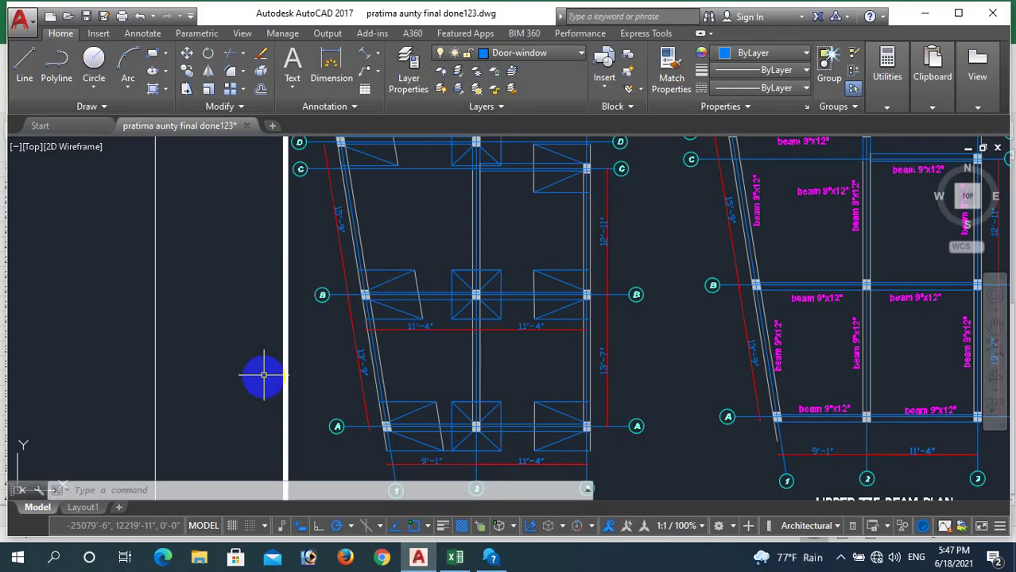
pyautogui.scroll(-5, 397, 305)
pyautogui.scroll(-8, 395, 315)
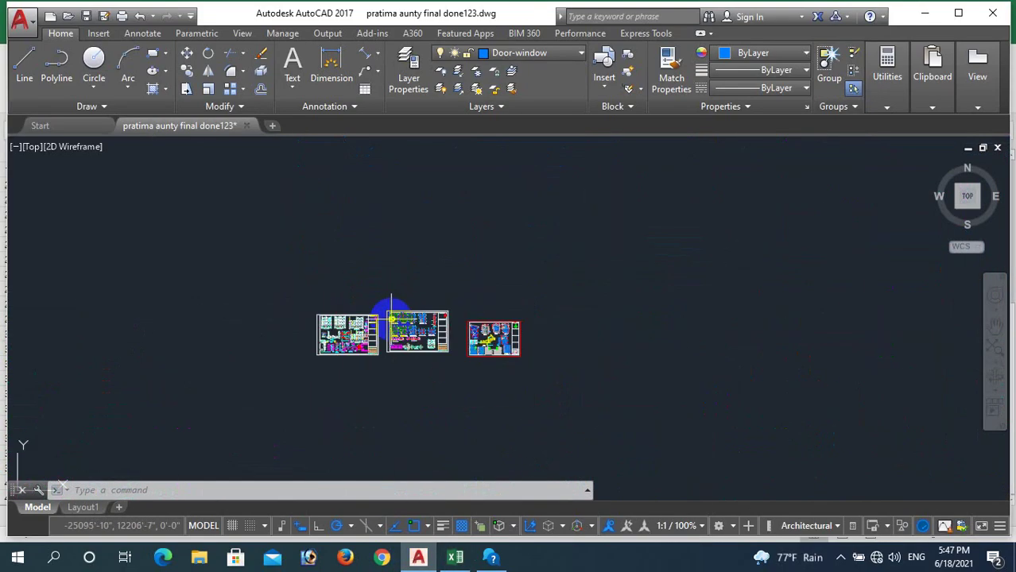
pyautogui.scroll(6, 477, 341)
pyautogui.scroll(2, 481, 313)
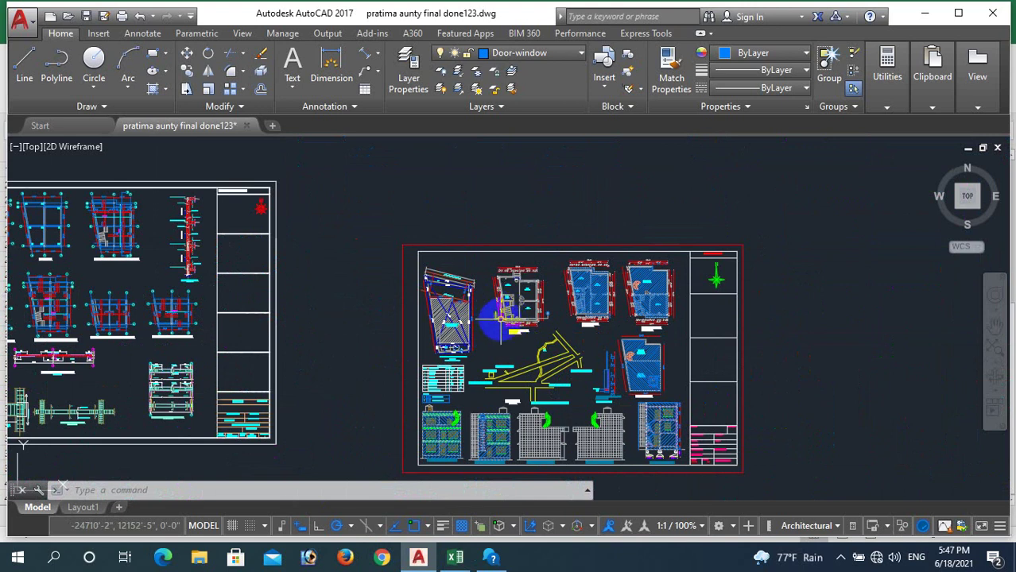
pyautogui.scroll(-2, 486, 314)
pyautogui.scroll(-2, 420, 318)
pyautogui.scroll(1, 143, 325)
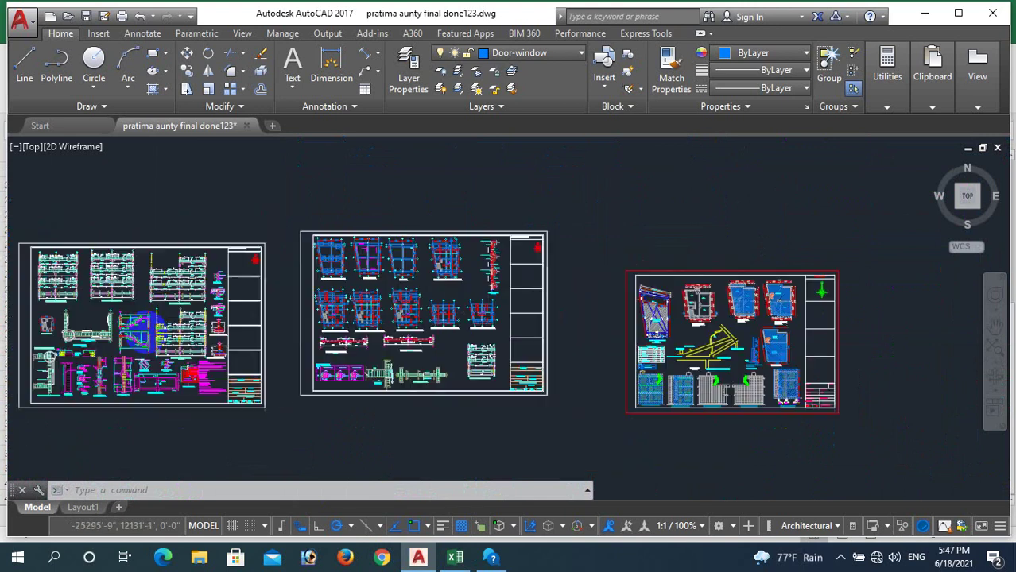
pyautogui.scroll(3, 239, 318)
pyautogui.scroll(2, 316, 326)
pyautogui.scroll(2, 316, 326)
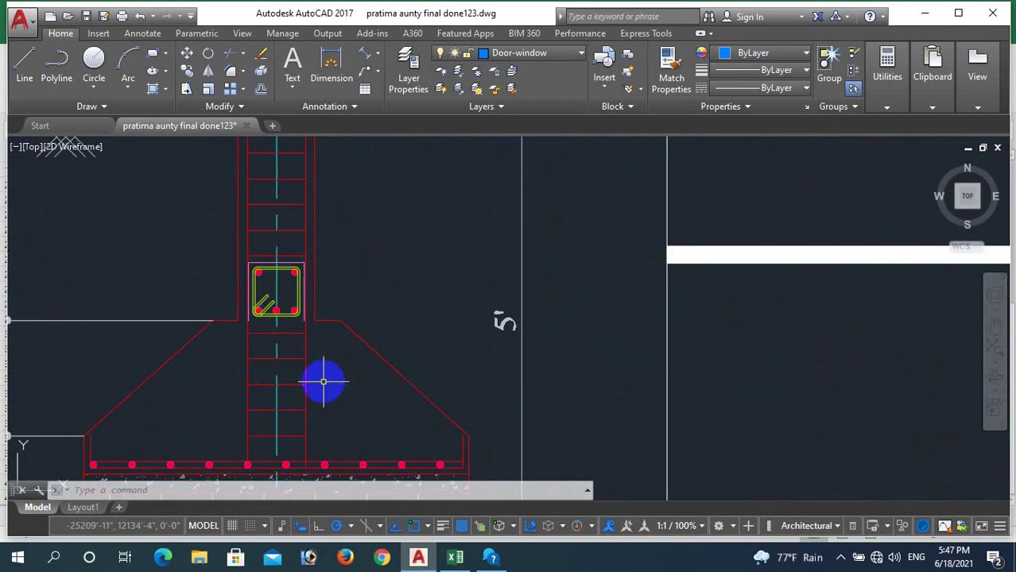
pyautogui.scroll(-1, 324, 382)
pyautogui.scroll(1, 318, 333)
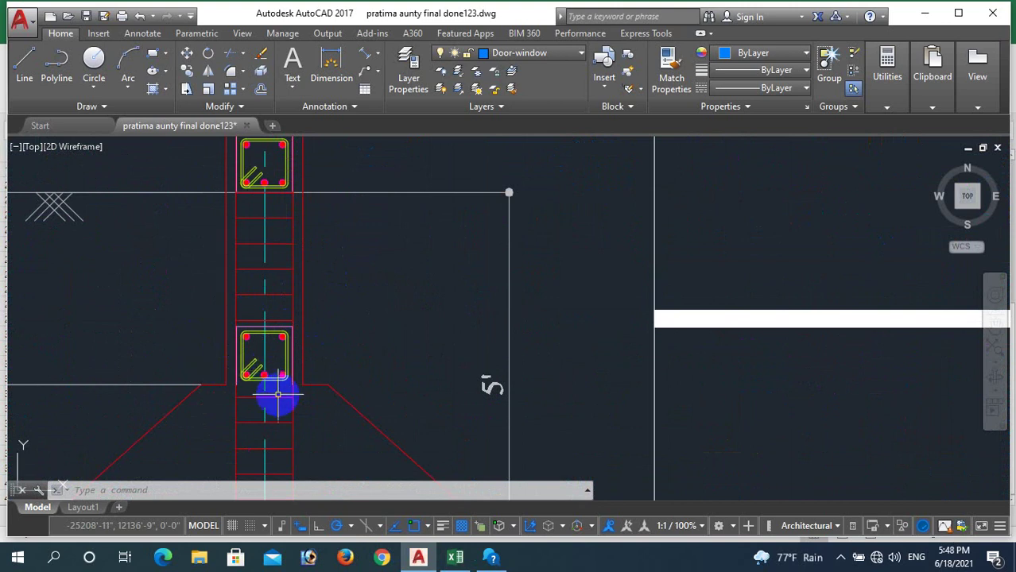
pyautogui.scroll(-2, 273, 413)
pyautogui.scroll(2, 273, 412)
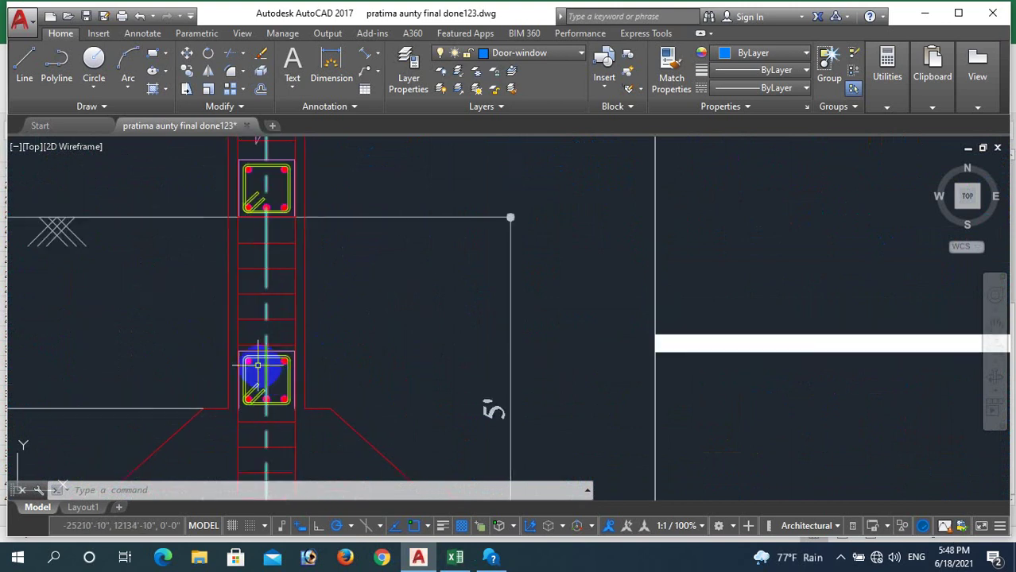
pyautogui.scroll(-2, 282, 414)
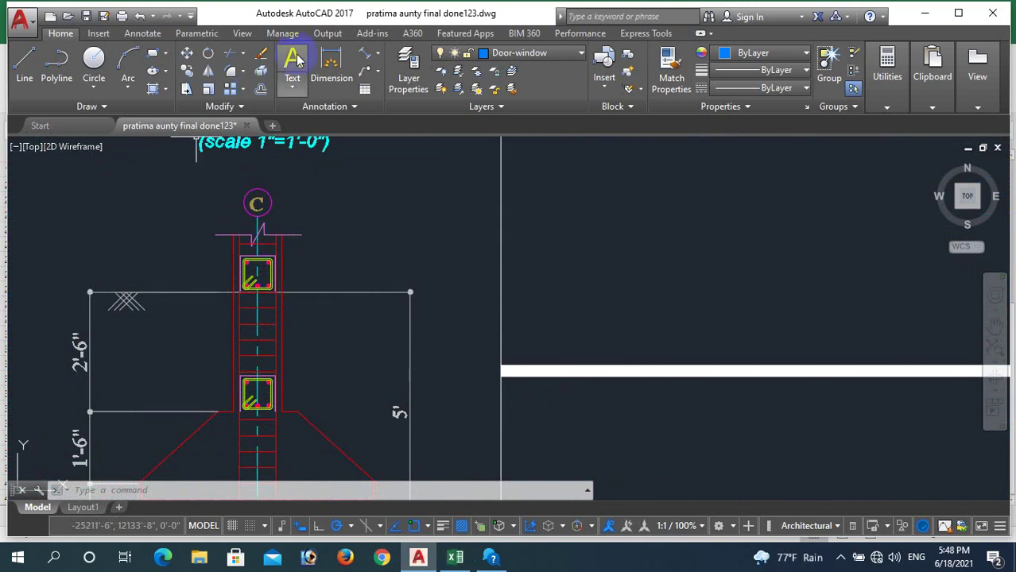
# - Measure the column height above the footing top with the Dimension tool, without placing a dimension
pyautogui.click(332, 63)
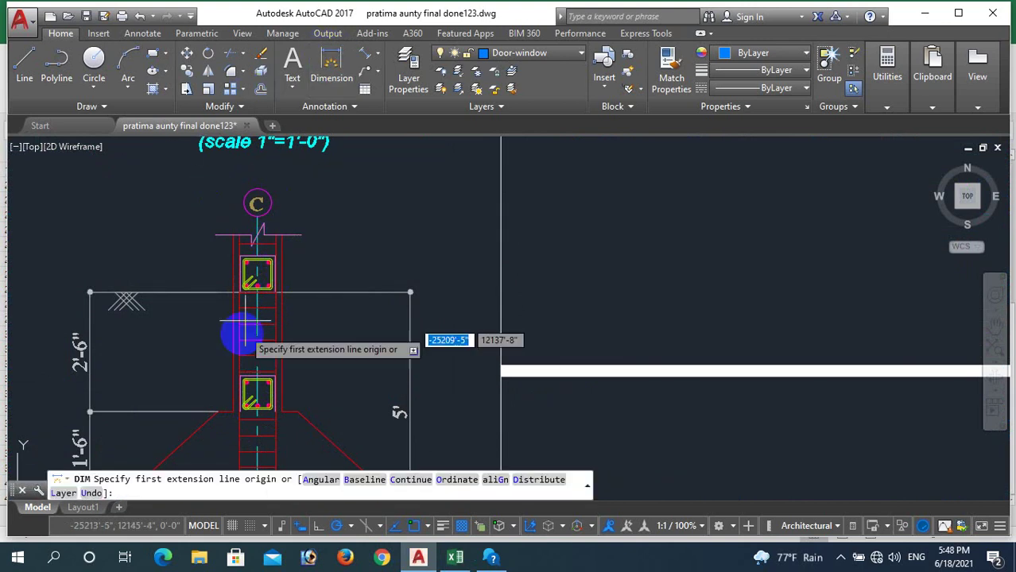
pyautogui.click(281, 411)
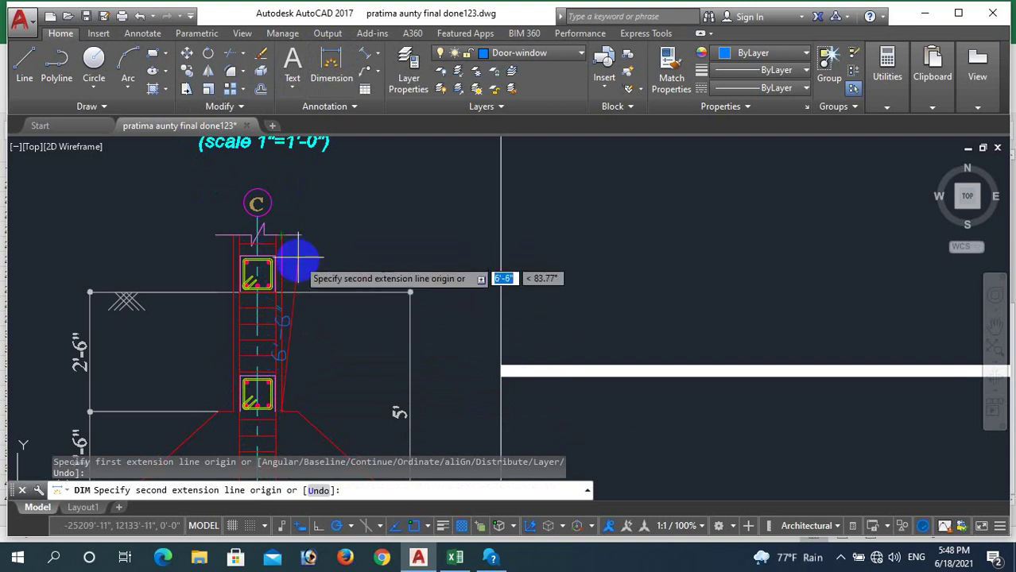
pyautogui.press('Escape')
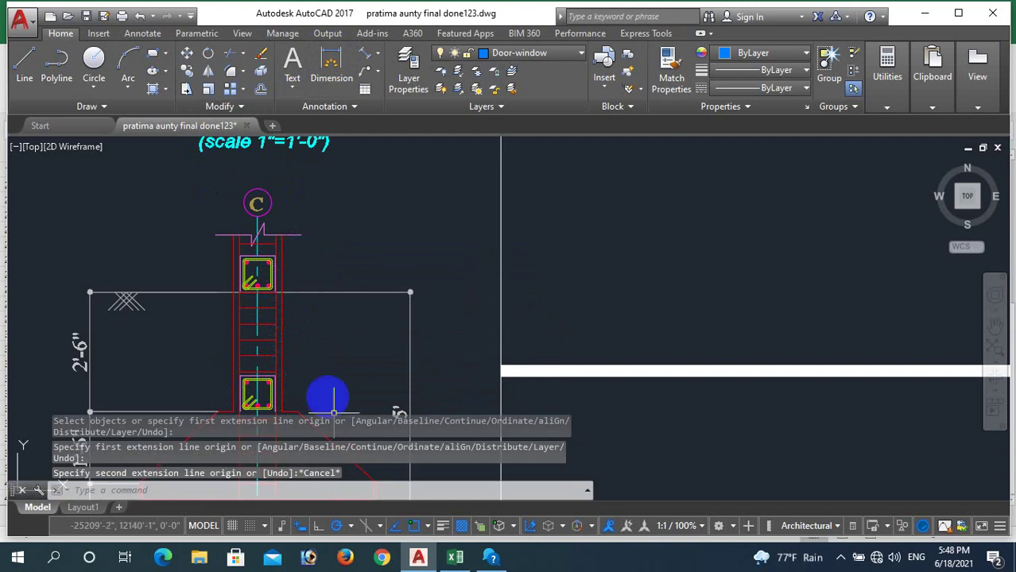
# - In Excel, clear the column width in E36 and set the column height in F36 to =3.665
pyautogui.click(453, 556)
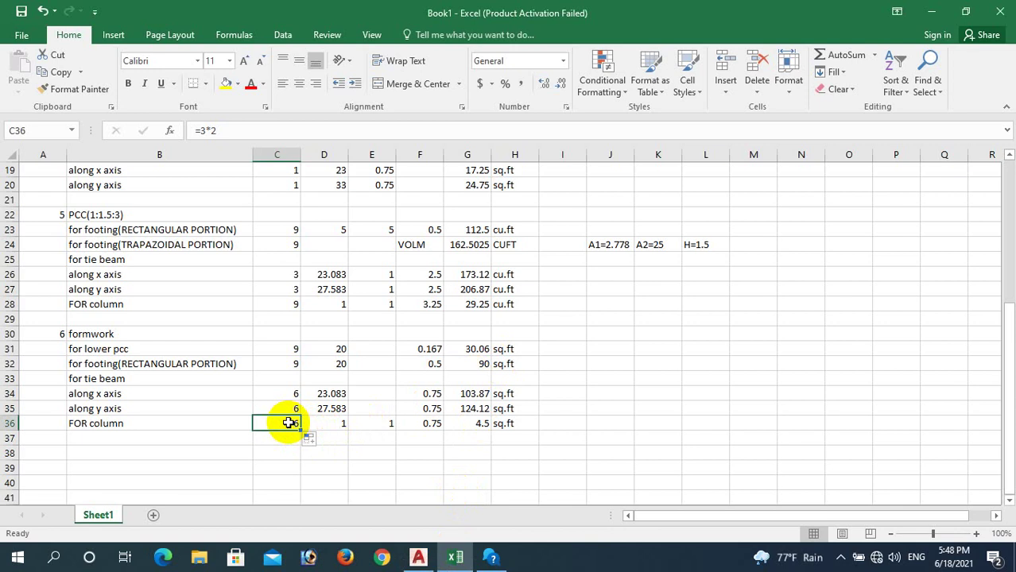
pyautogui.click(337, 426)
pyautogui.click(391, 423)
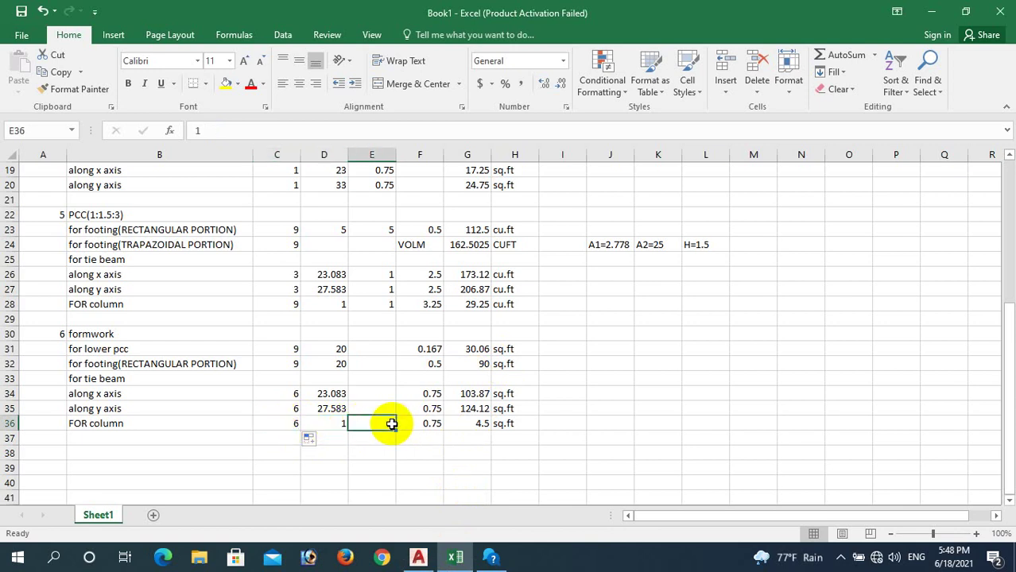
pyautogui.click(421, 423)
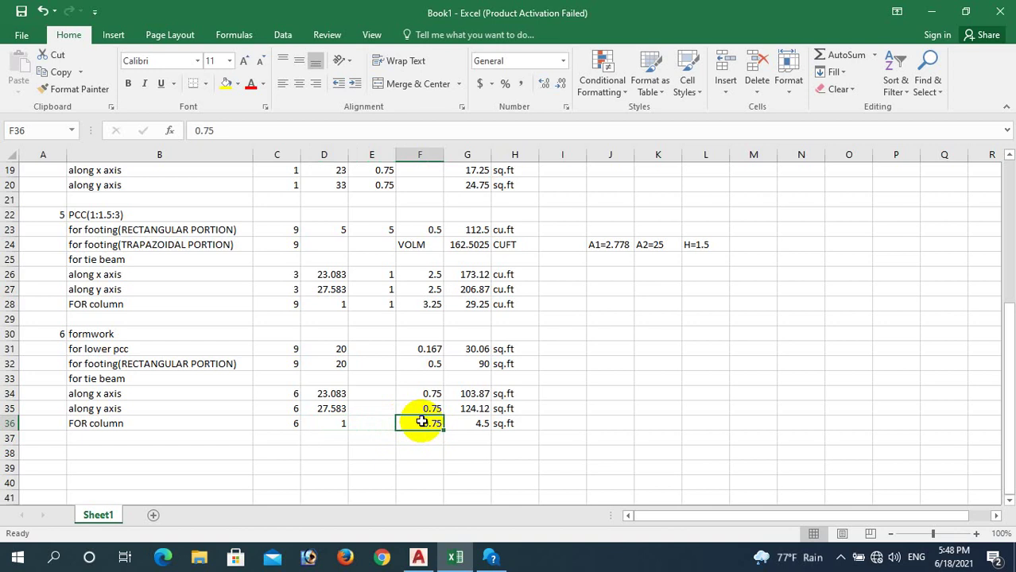
pyautogui.write('=3')
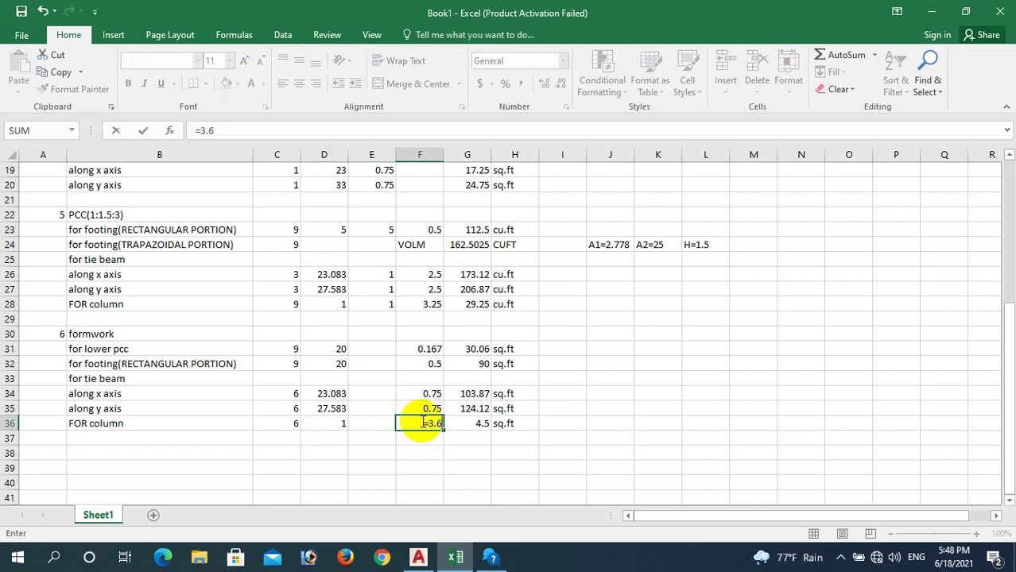
pyautogui.click(427, 423)
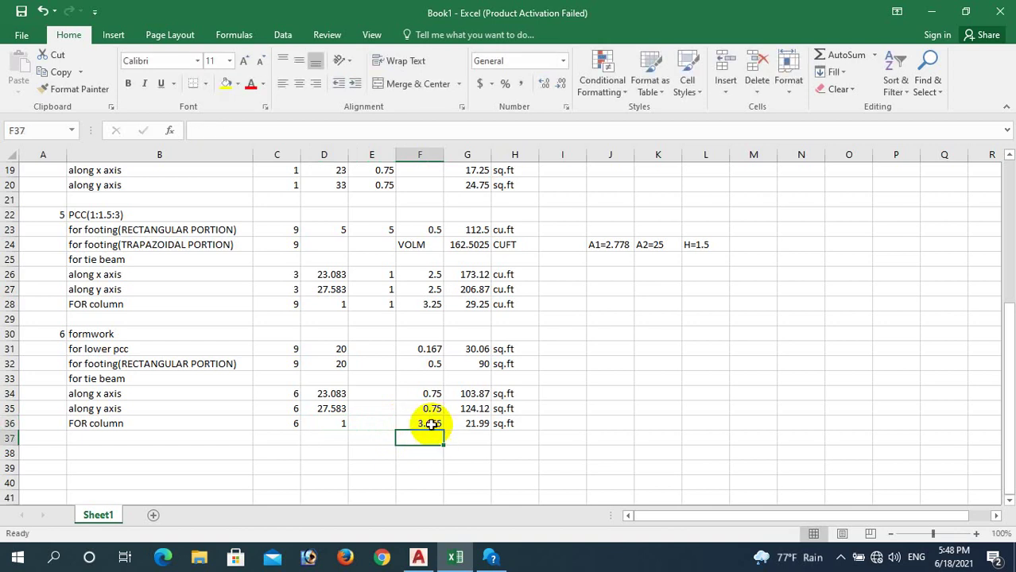
# - Switch to AutoCAD and examine the column sides on the foundation and lower tie beam plan
pyautogui.click(418, 557)
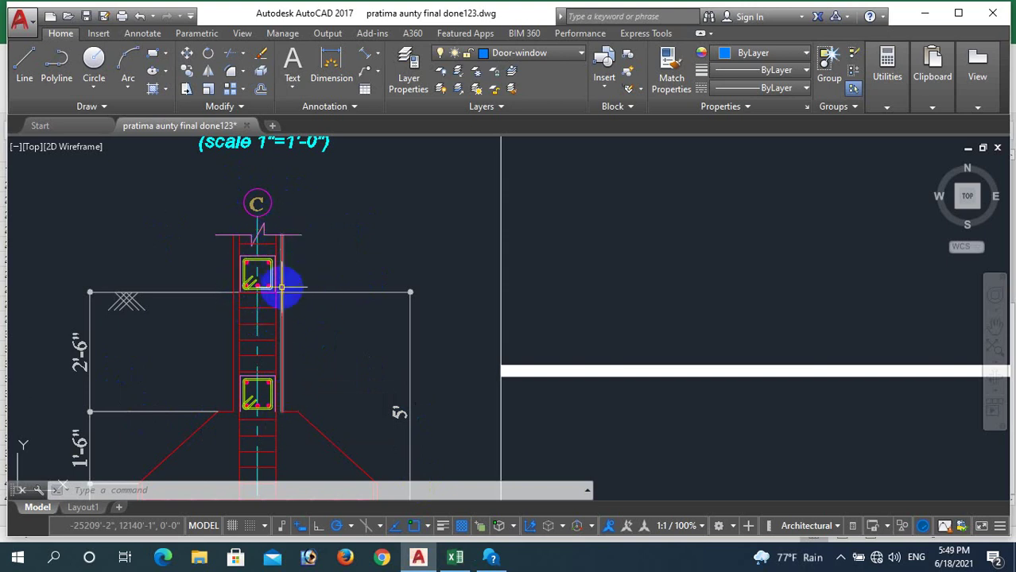
pyautogui.scroll(-5, 288, 306)
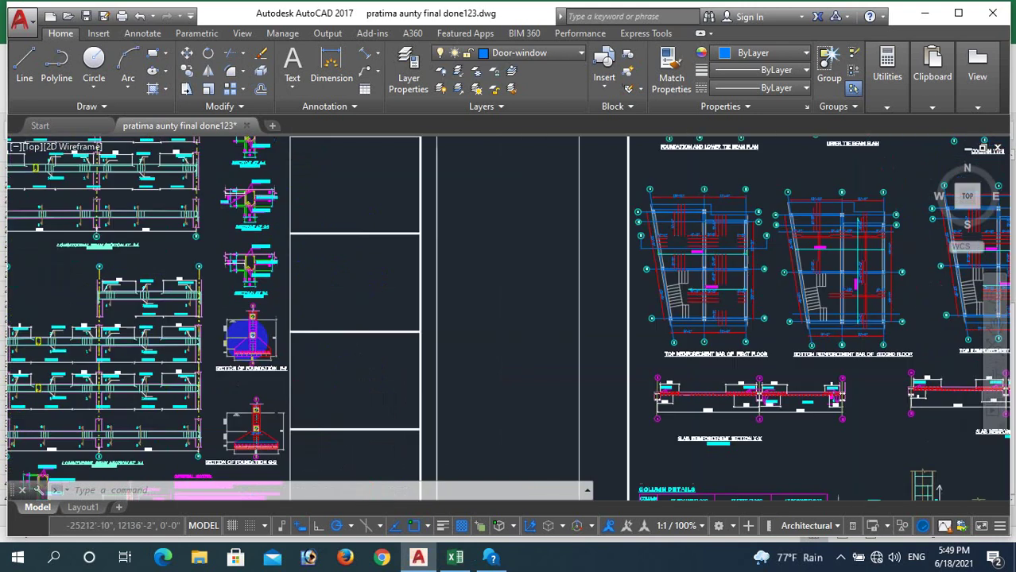
pyautogui.scroll(3, 417, 208)
pyautogui.scroll(2, 417, 208)
pyautogui.scroll(2, 469, 200)
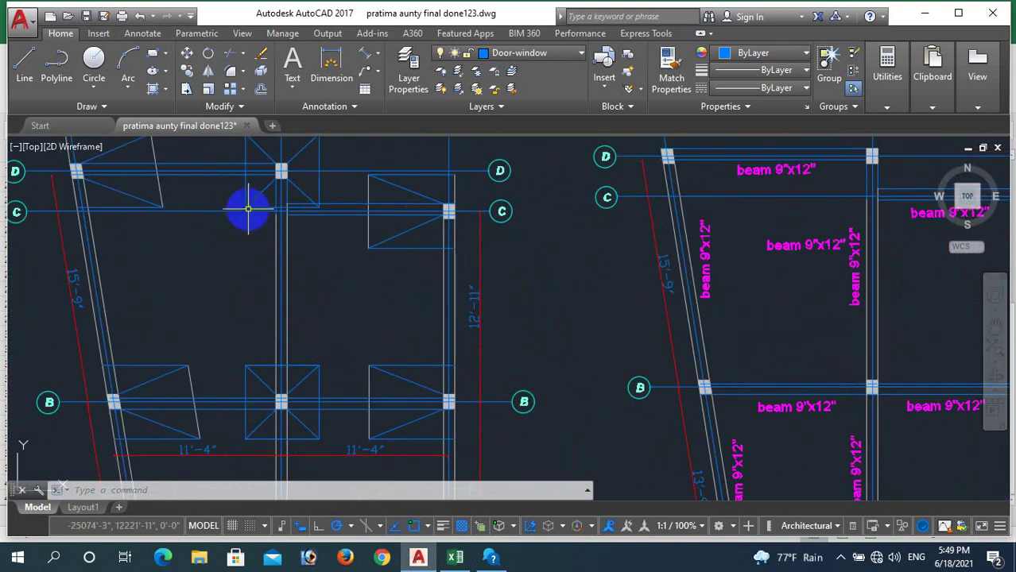
pyautogui.scroll(-1, 250, 211)
pyautogui.scroll(4, 272, 200)
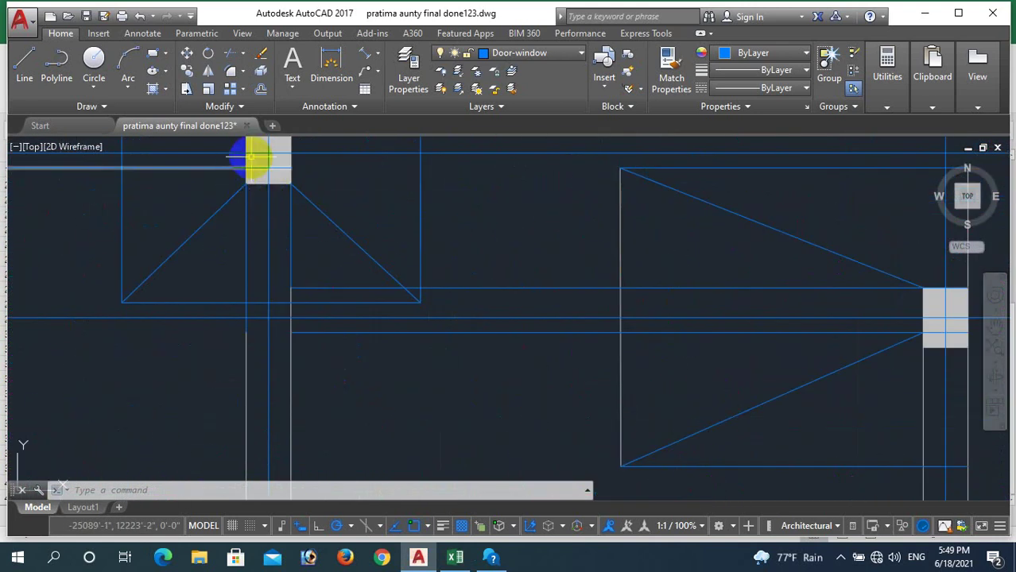
# - In Excel, set the formwork column length in D36 to =1*4 and the number of columns in C36 to 9
pyautogui.click(454, 557)
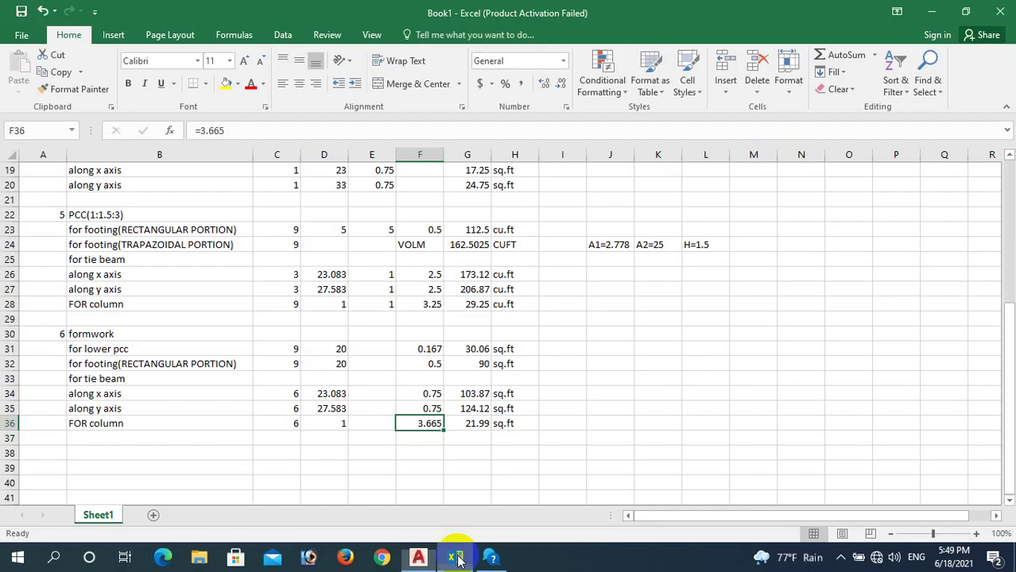
pyautogui.click(332, 424)
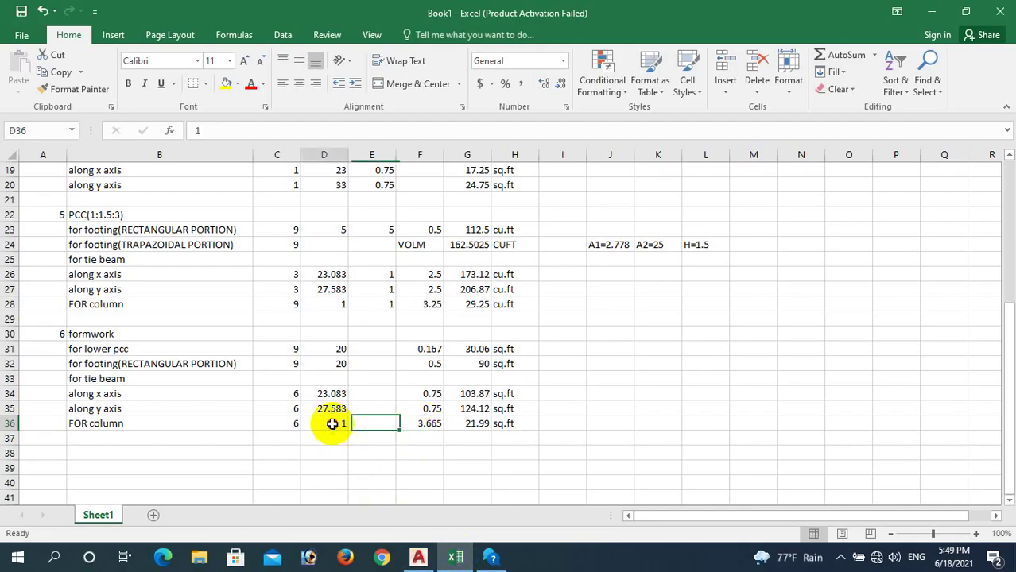
pyautogui.click(210, 132)
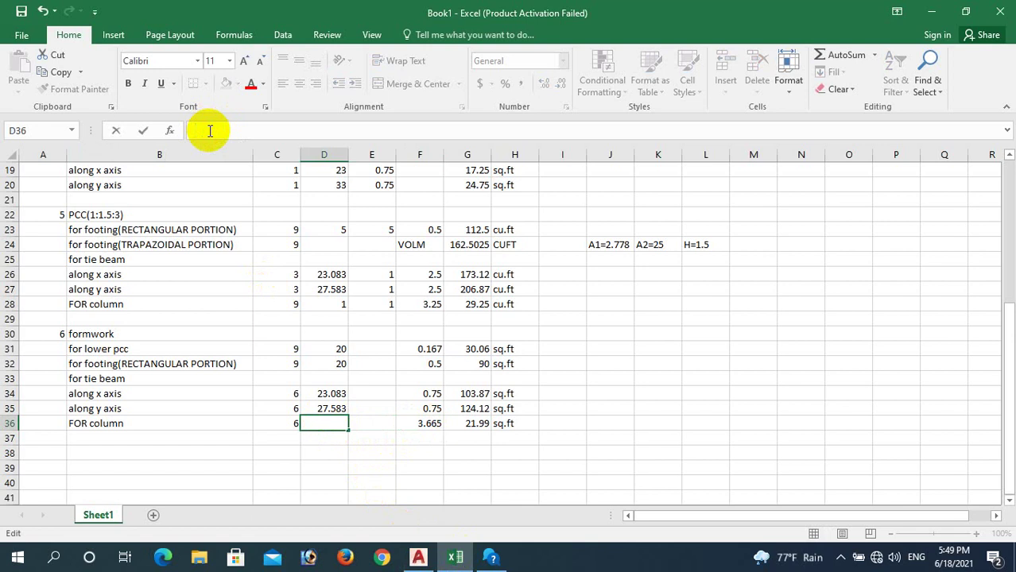
pyautogui.write('=1*4')
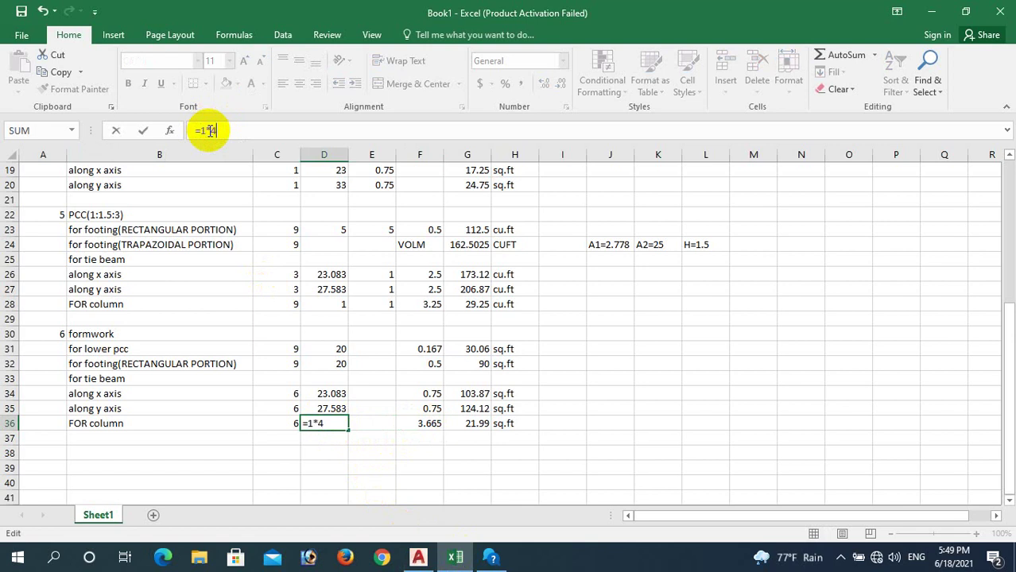
pyautogui.press('Return')
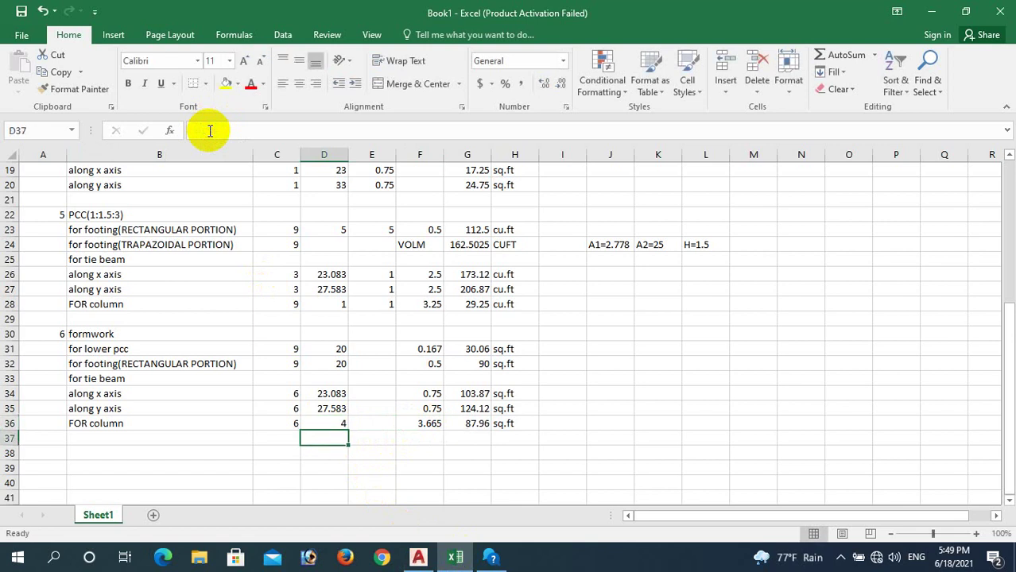
pyautogui.click(287, 425)
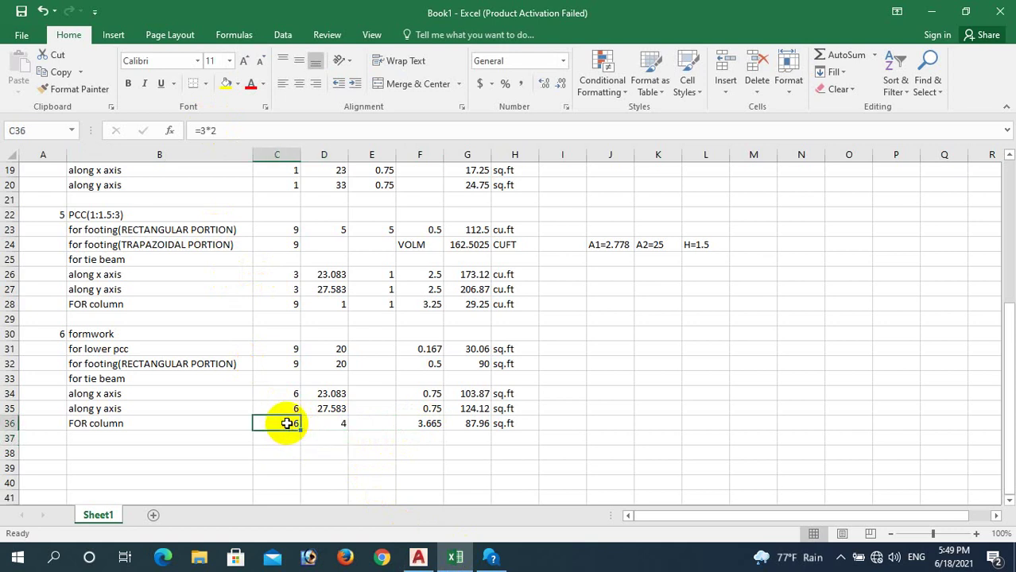
pyautogui.write('9')
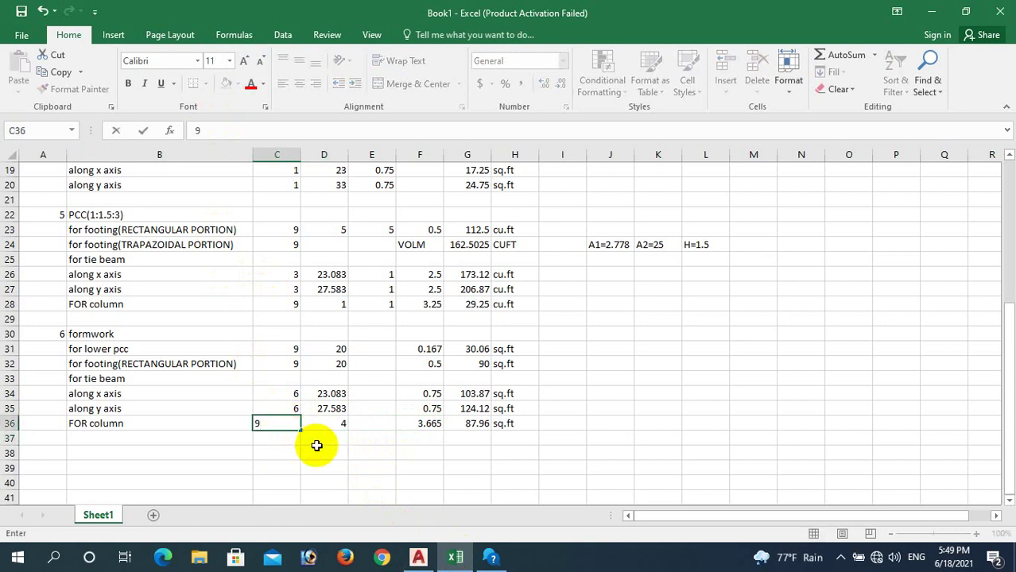
pyautogui.click(316, 449)
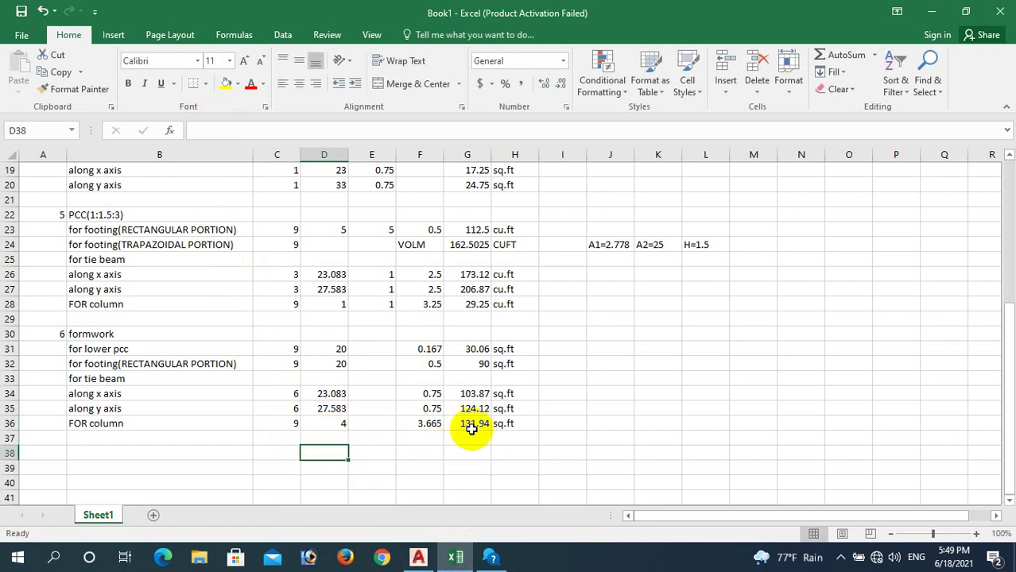
# - Label F37 "total", sum the formwork areas G31:G36 in G37, and colour that total red
pyautogui.click(414, 439)
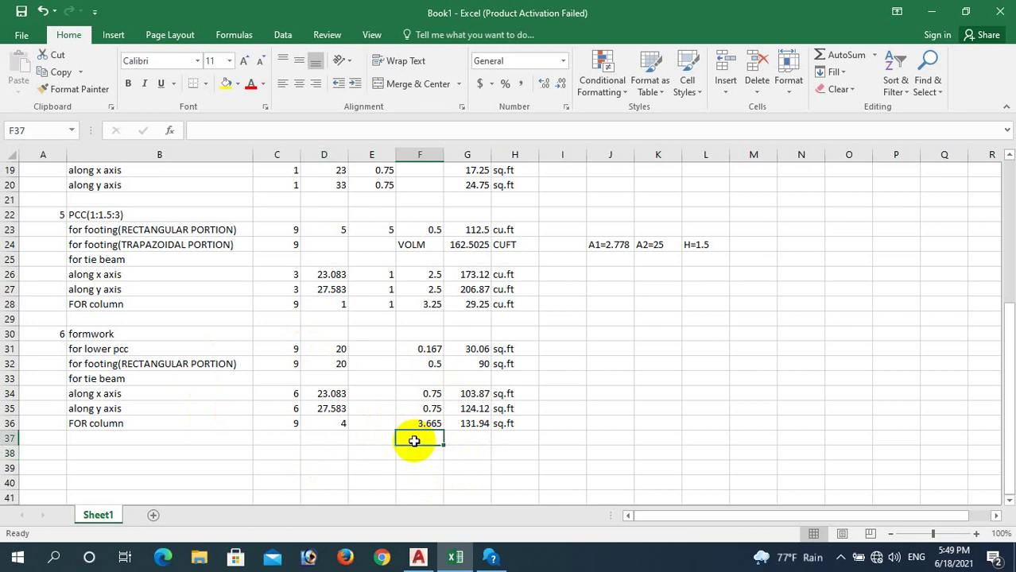
pyautogui.write('tota')
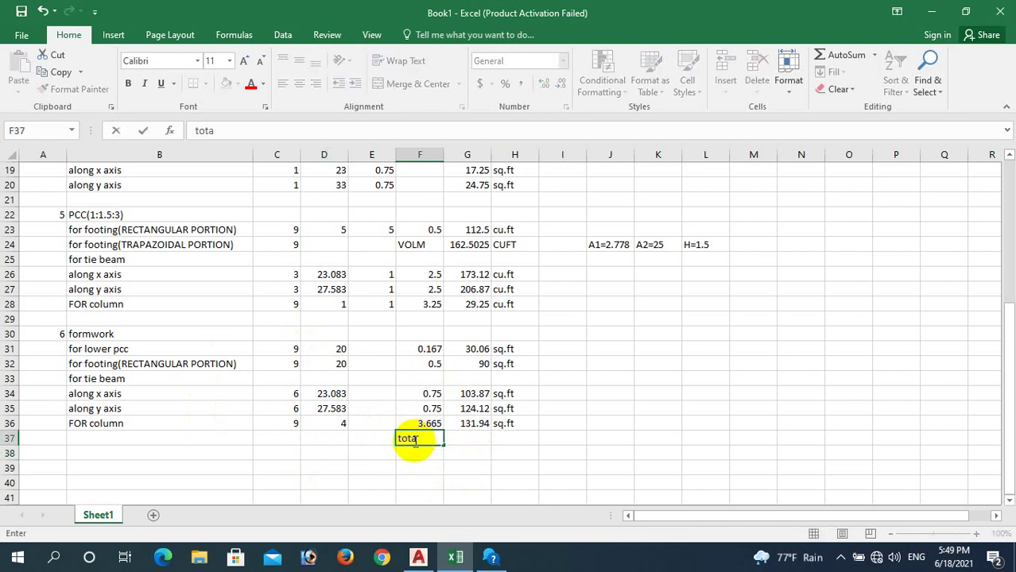
pyautogui.write('l')
pyautogui.click(470, 437)
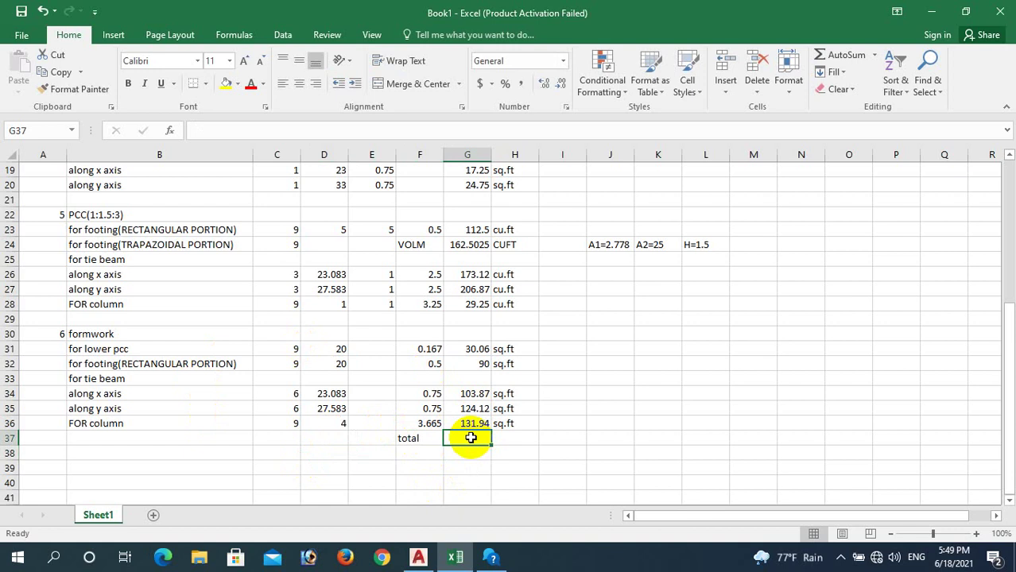
pyautogui.click(841, 54)
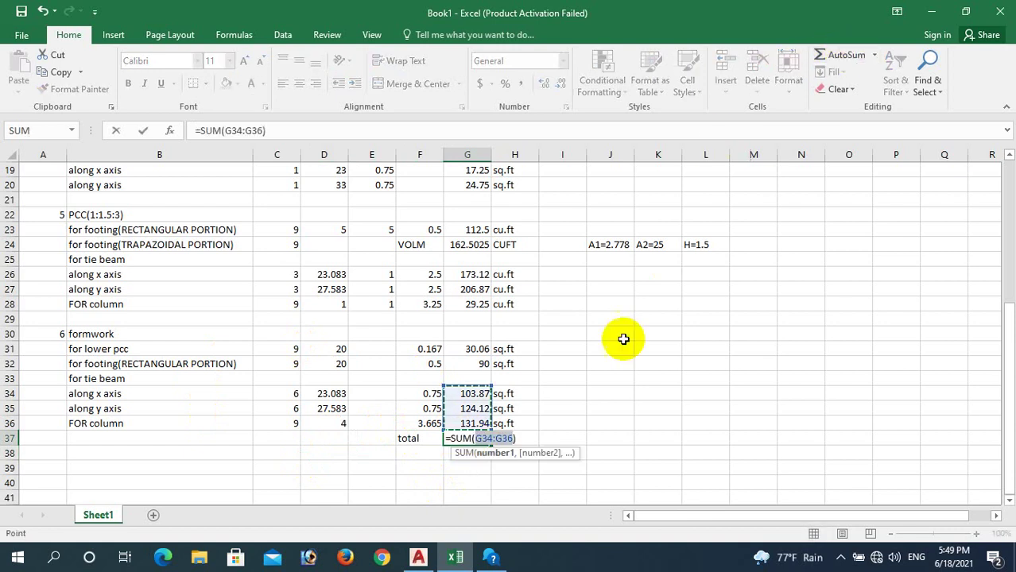
pyautogui.moveTo(489, 384); pyautogui.dragTo(490, 345)
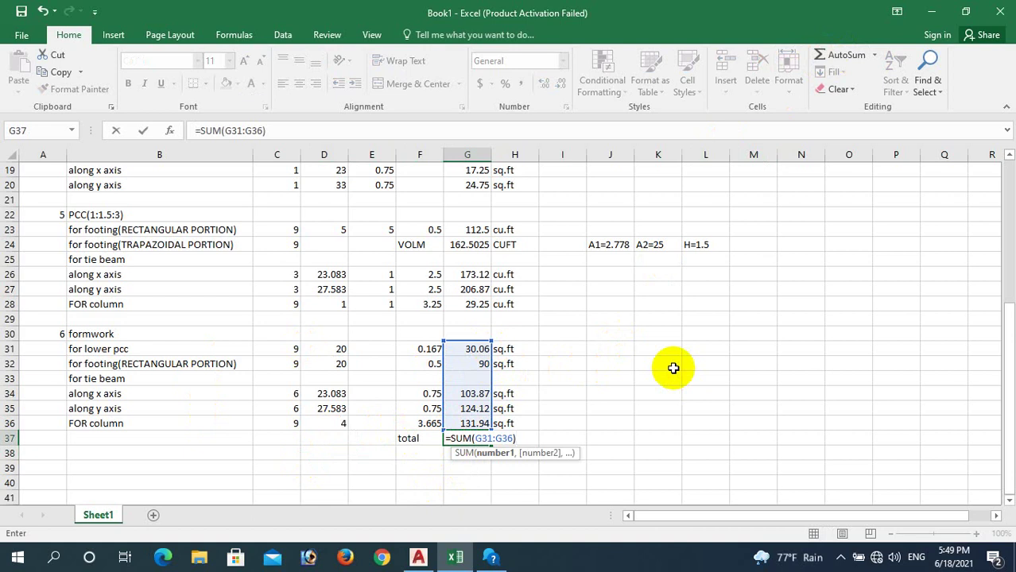
pyautogui.press('Return')
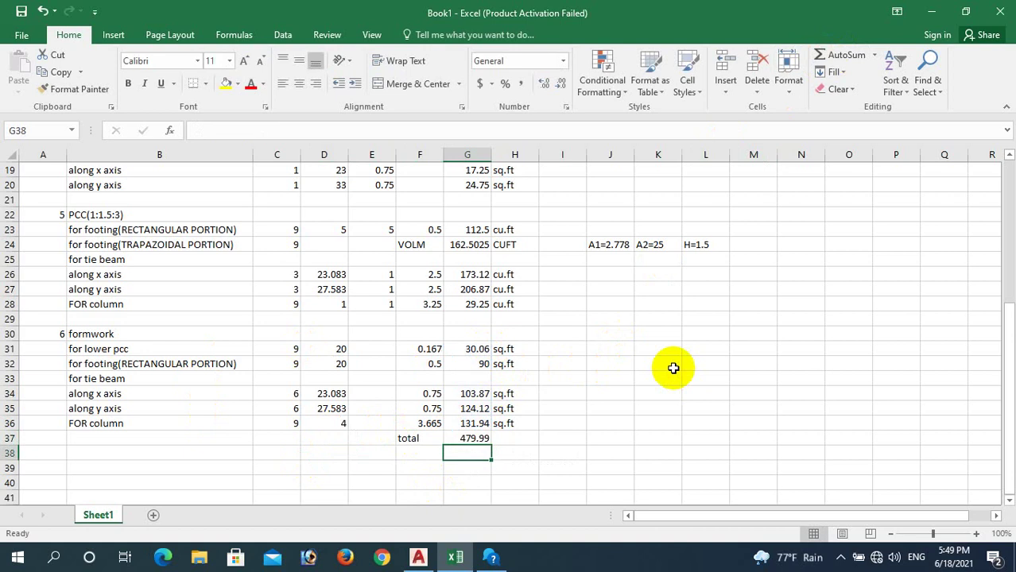
pyautogui.click(469, 440)
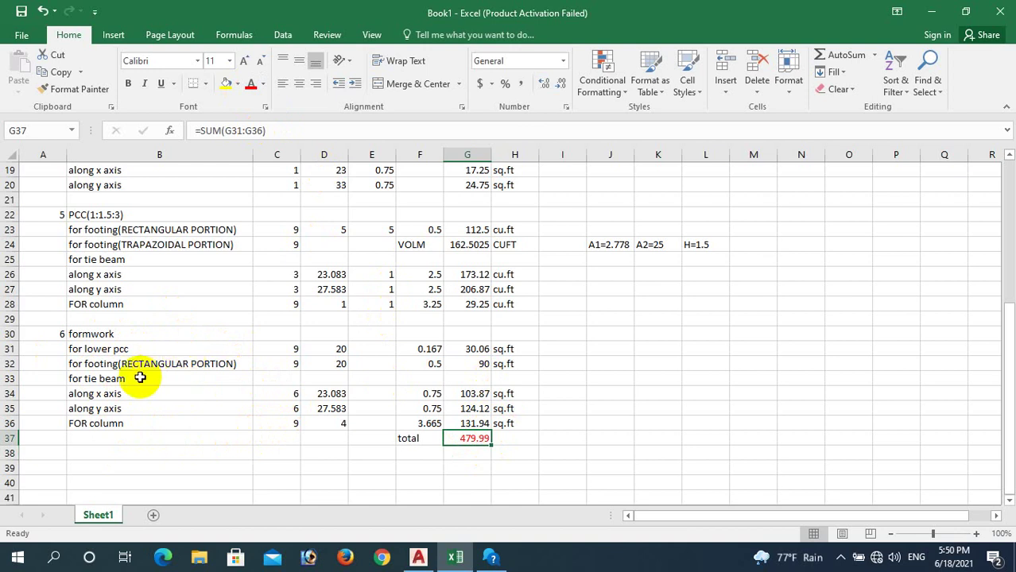
pyautogui.click(11, 379)
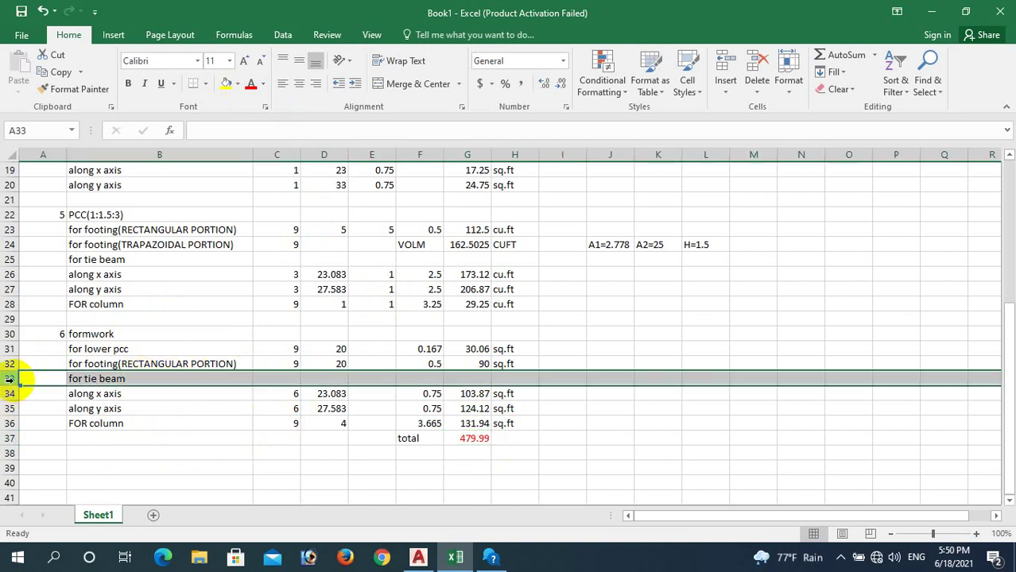
pyautogui.rightClick(10, 381)
pyautogui.click(193, 465)
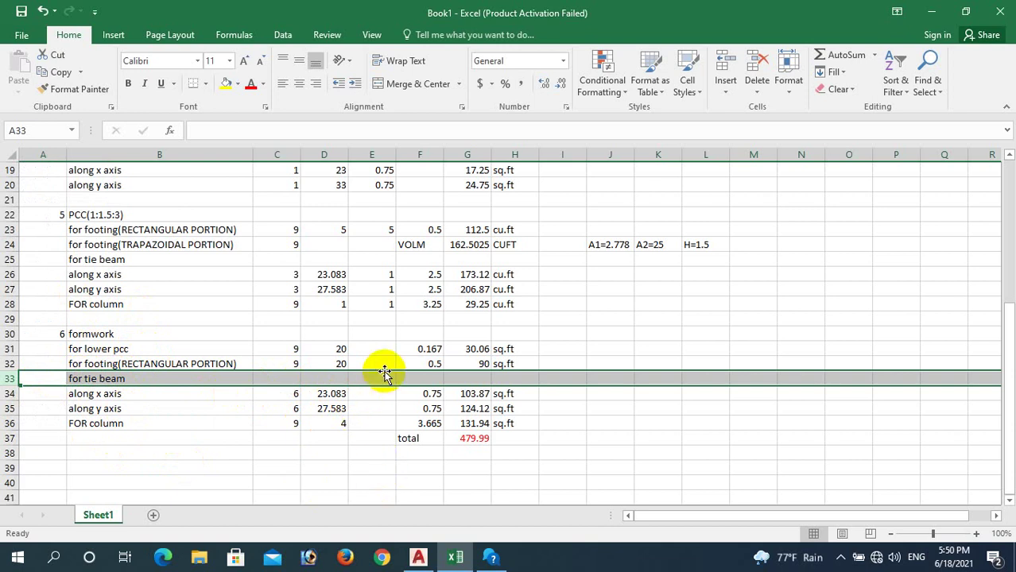
pyautogui.scroll(-1, 386, 370)
pyautogui.scroll(1, 468, 391)
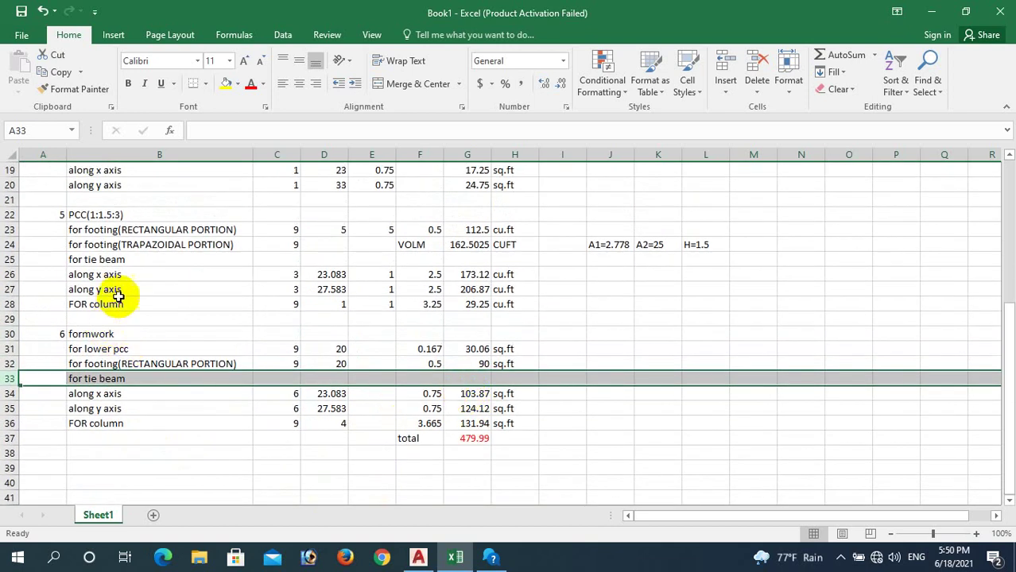
# - Sum the PCC(1:1.5:3) volumes G23:G28 in G29 and colour that total red
pyautogui.click(456, 319)
pyautogui.click(845, 55)
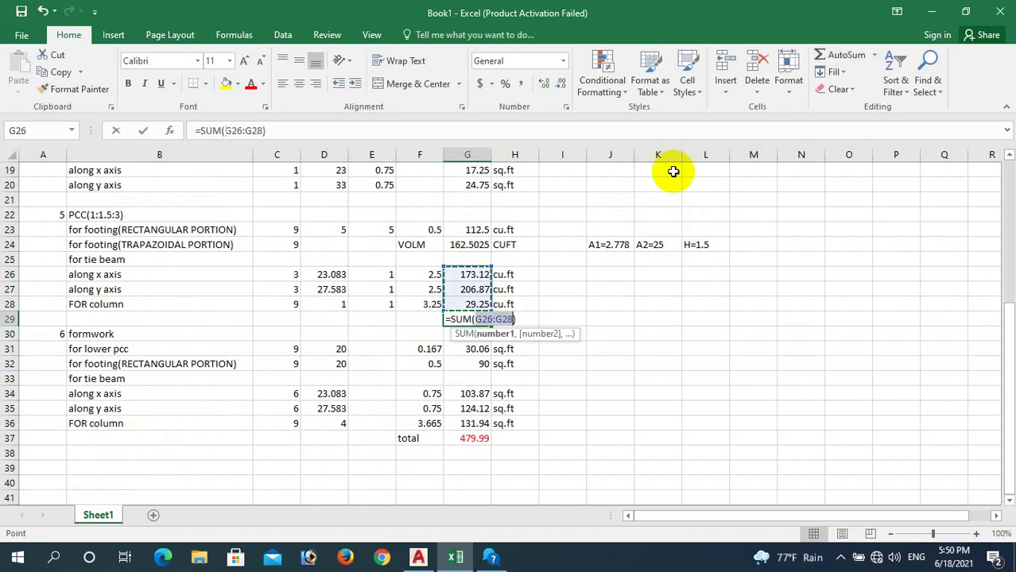
pyautogui.moveTo(492, 266); pyautogui.dragTo(491, 227)
pyautogui.hotkey('ctrl', 'Return')
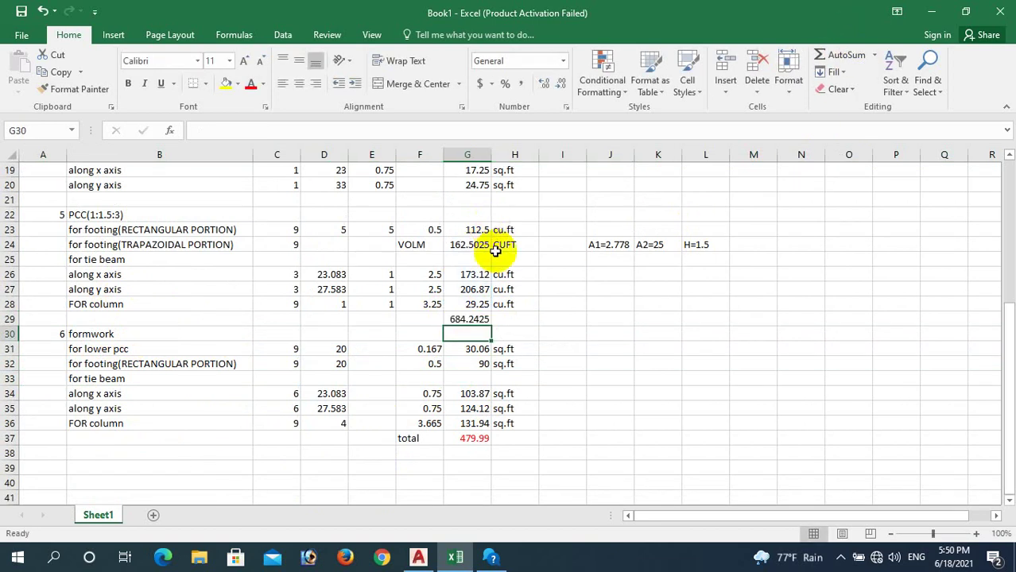
pyautogui.click(250, 84)
pyautogui.scroll(1, 511, 322)
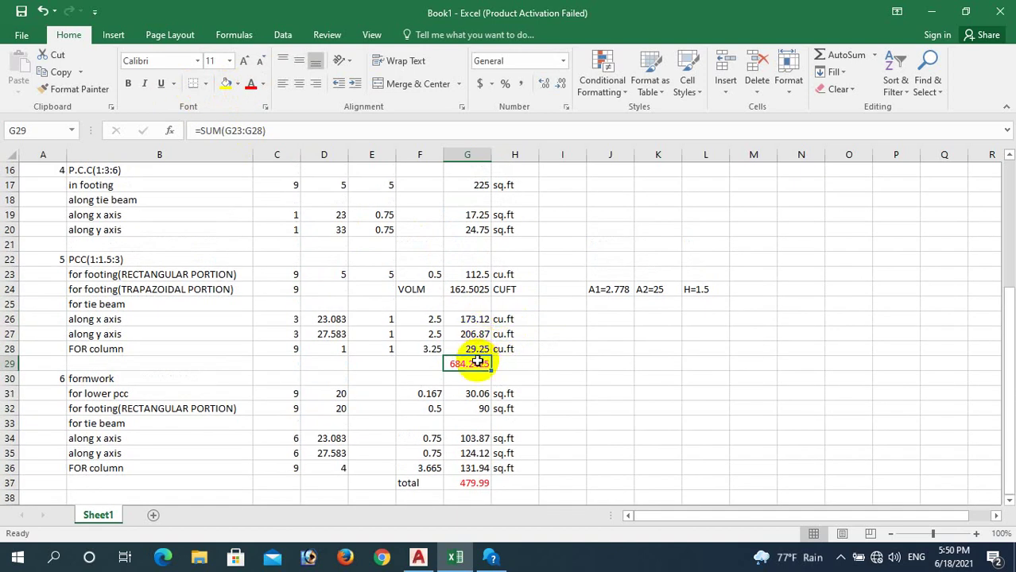
pyautogui.click(277, 130)
pyautogui.click(592, 334)
# - Total the P.C.C(1:3:6) areas in G21 with AutoSum, extending the range to include the footing row
pyautogui.scroll(1, 485, 290)
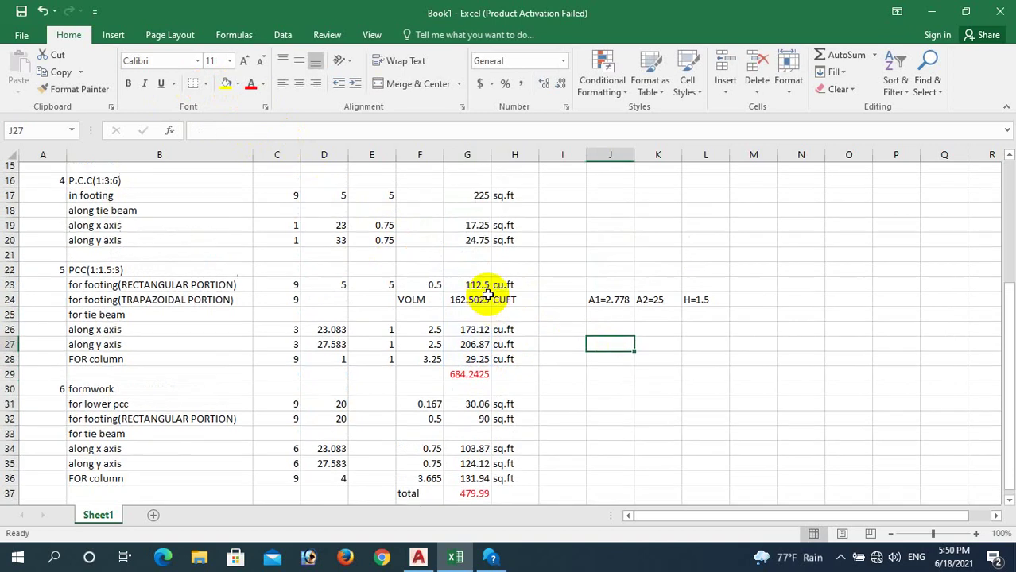
pyautogui.click(474, 288)
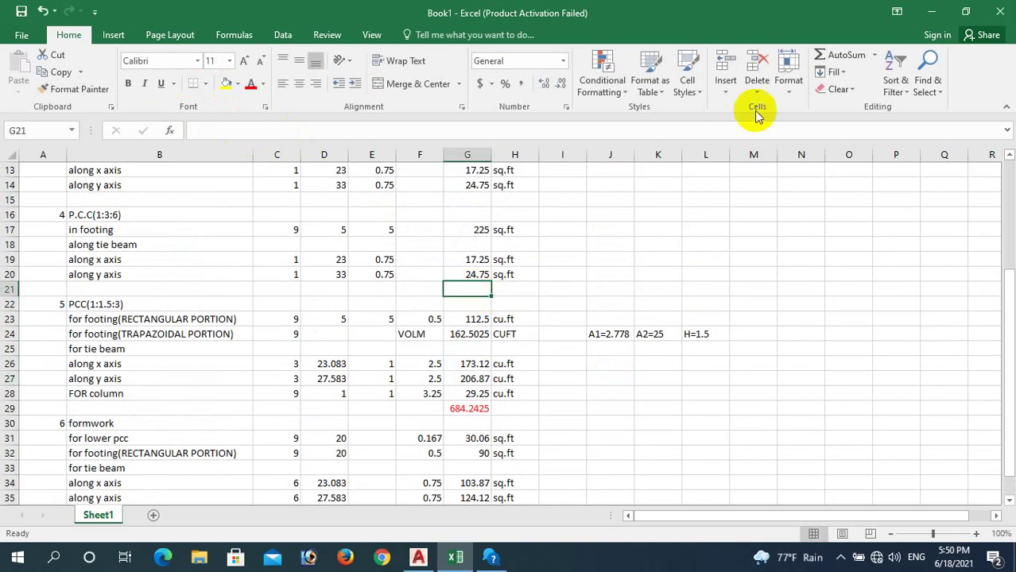
pyautogui.click(841, 54)
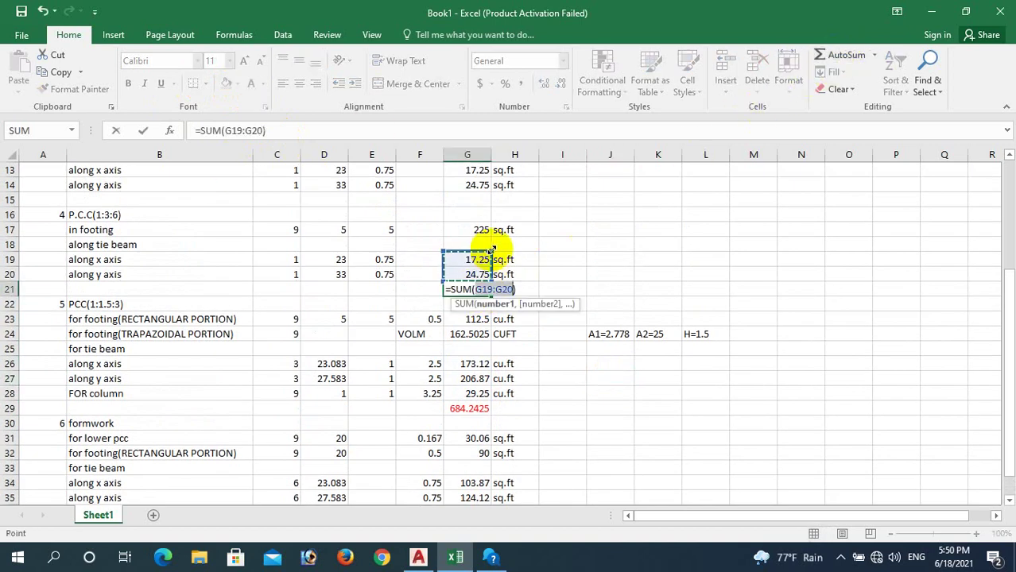
pyautogui.moveTo(490, 253); pyautogui.dragTo(492, 220)
pyautogui.press('Return')
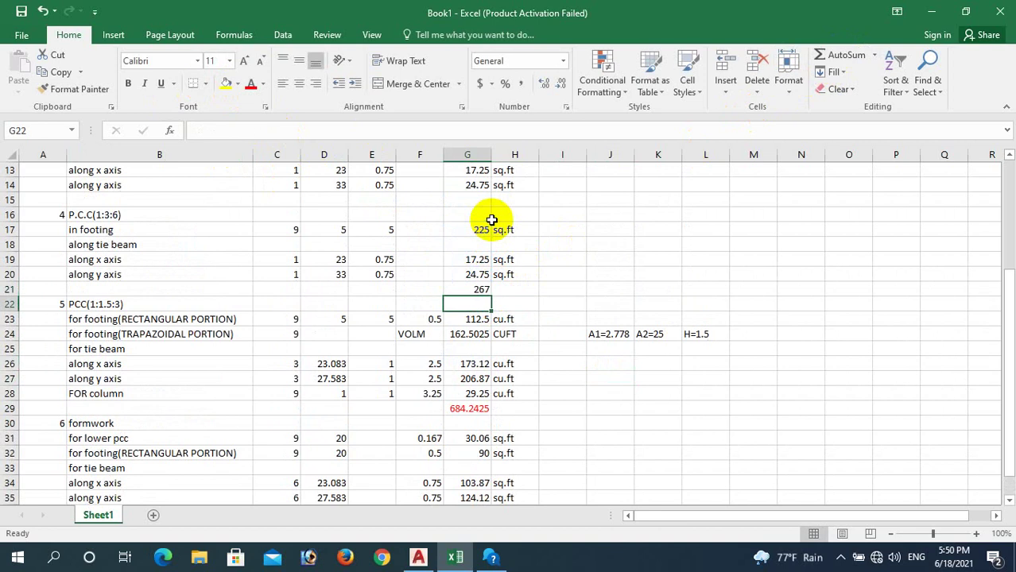
# - Total the soling areas in G15 with AutoSum, extending the range to include the footing row
pyautogui.scroll(2, 493, 220)
pyautogui.click(477, 289)
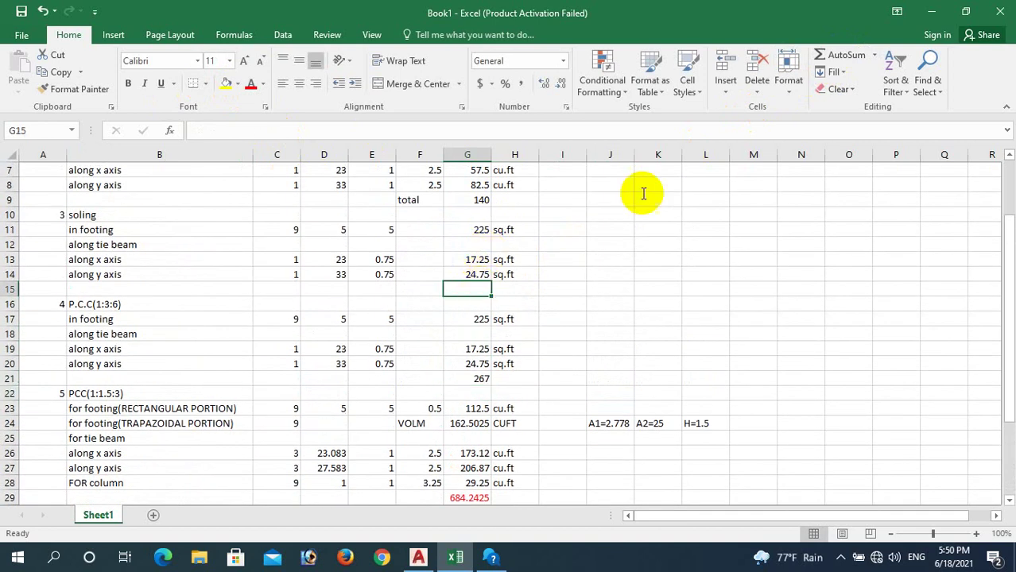
pyautogui.click(836, 54)
pyautogui.moveTo(488, 253); pyautogui.dragTo(488, 226)
pyautogui.press('Return')
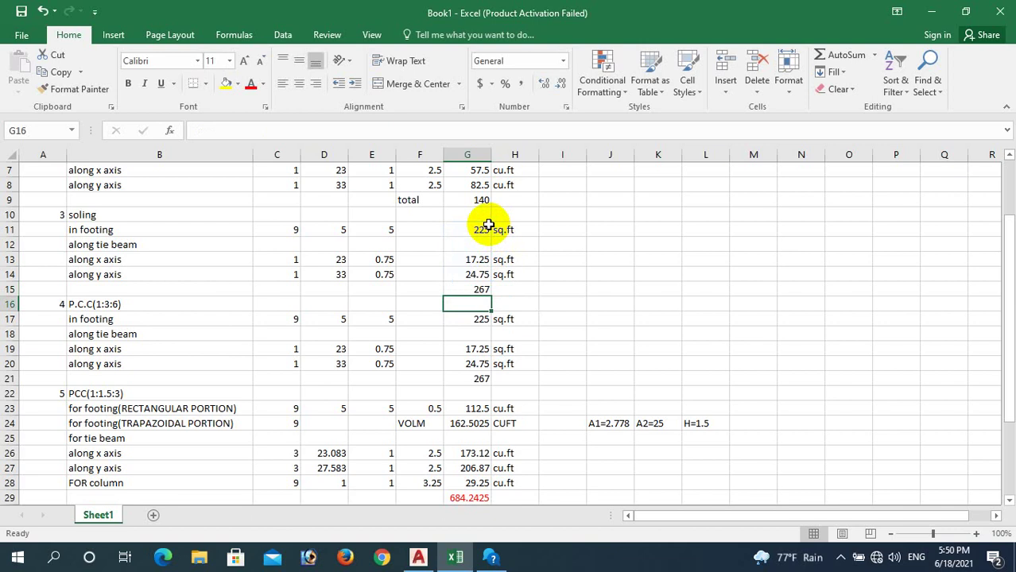
# - Replace the excavation total in G9 with =SUM(G5:G8) so that it includes the footing excavation
pyautogui.scroll(2, 485, 223)
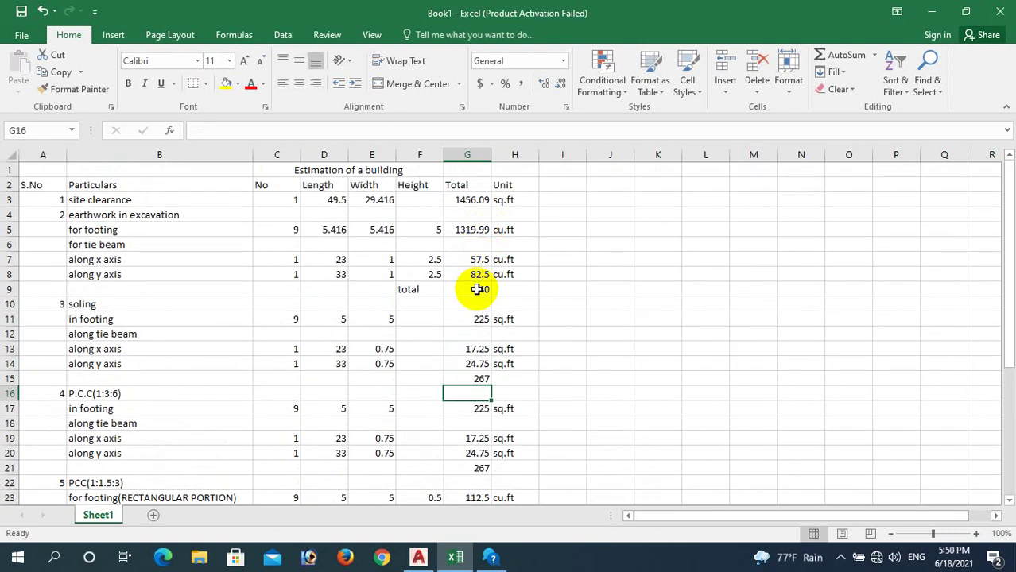
pyautogui.click(477, 289)
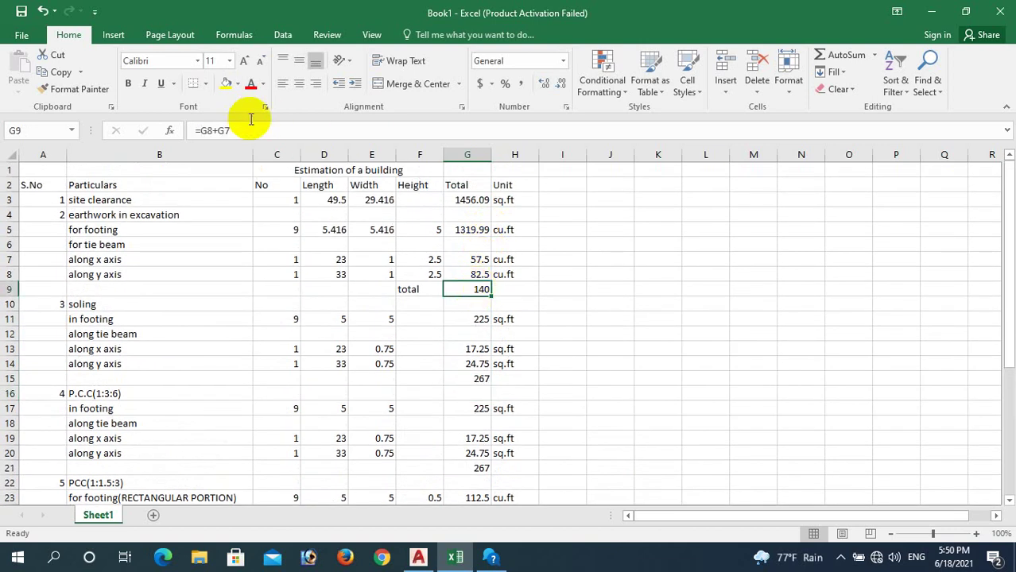
pyautogui.click(858, 56)
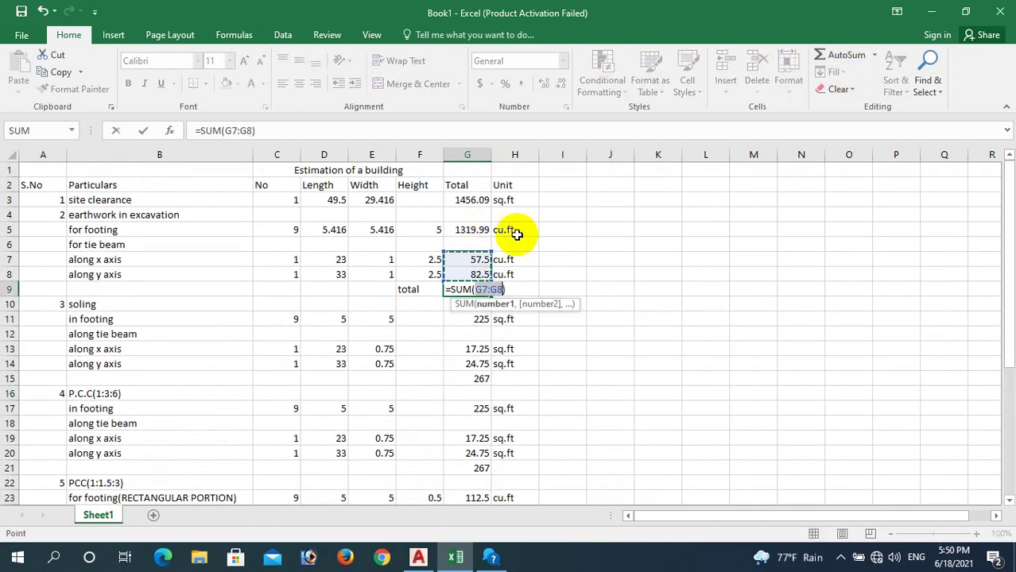
pyautogui.moveTo(490, 247); pyautogui.dragTo(487, 228)
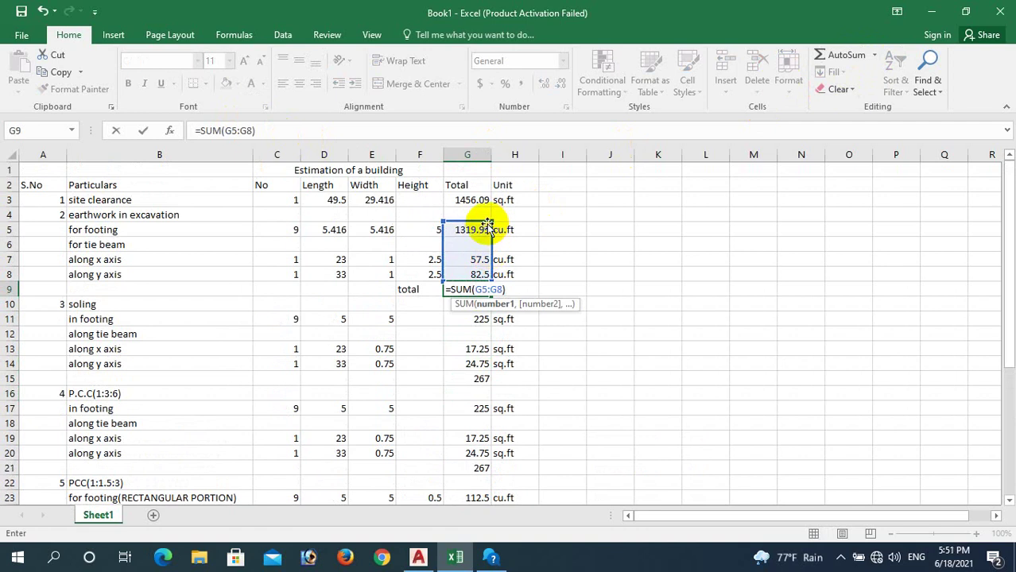
pyautogui.press('Return')
# - Copy the "total" label from F9 to F15 beside the soling total
pyautogui.scroll(-1, 487, 255)
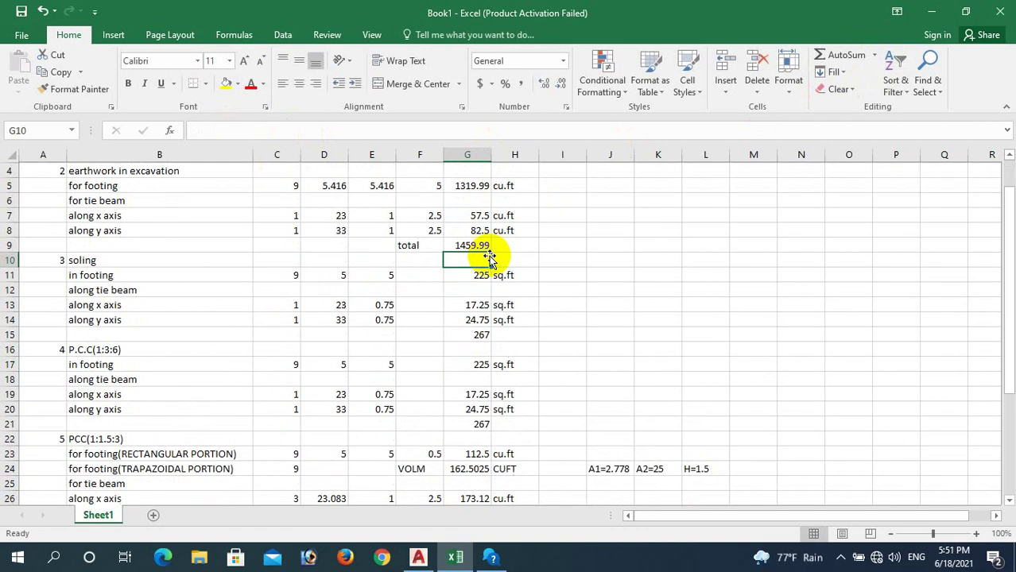
pyautogui.click(408, 245)
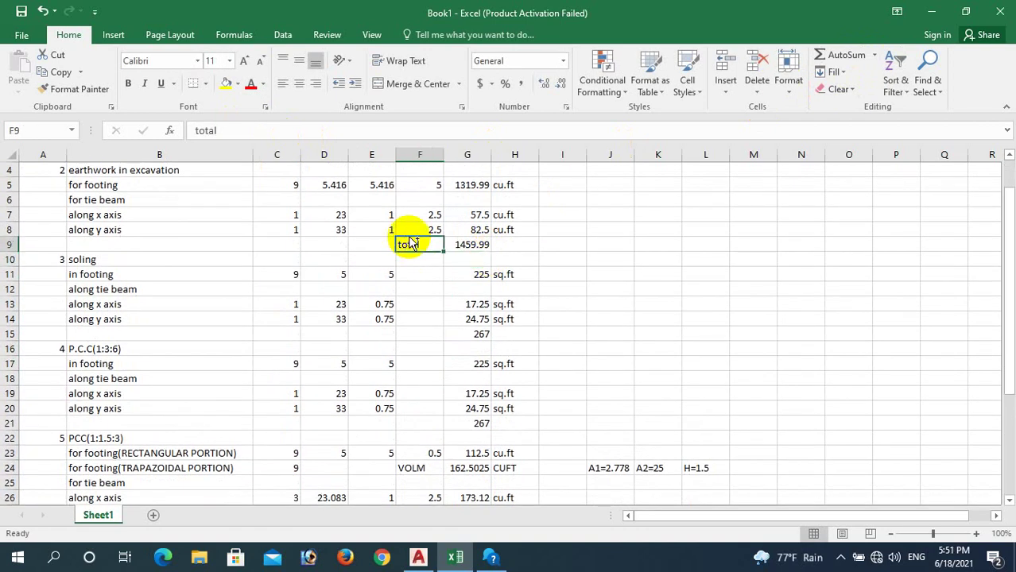
pyautogui.hotkey('ctrl', 'c')
pyautogui.click(432, 335)
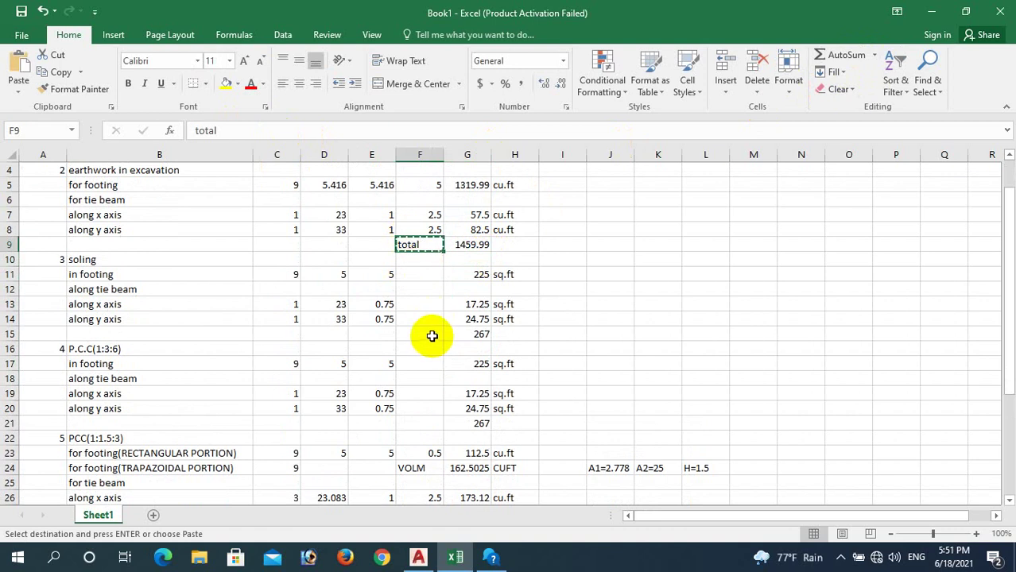
pyautogui.hotkey('ctrl', 'v')
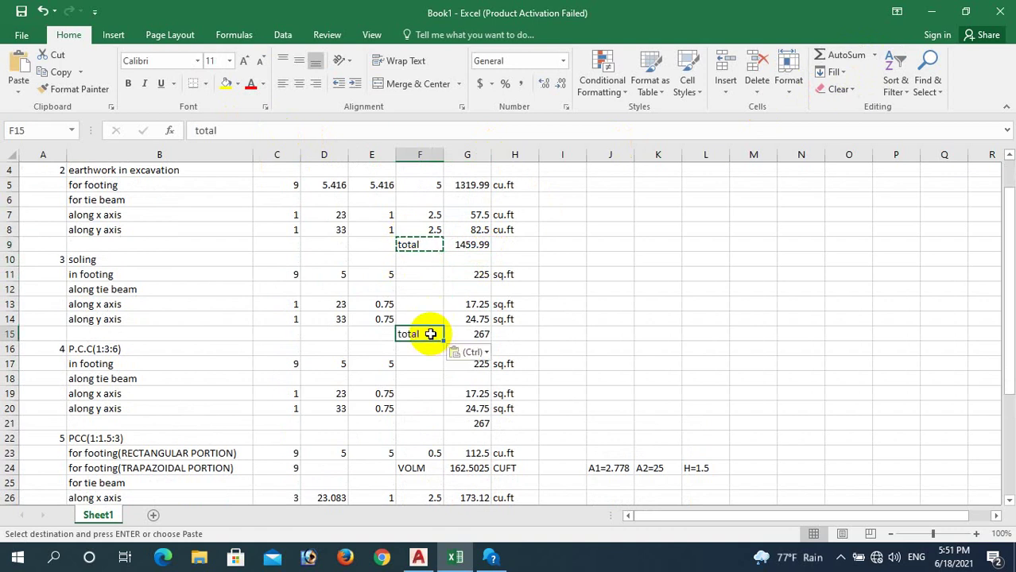
# - Paste the copied "total" label into F21 beside the P.C.C(1:3:6) total
pyautogui.click(425, 424)
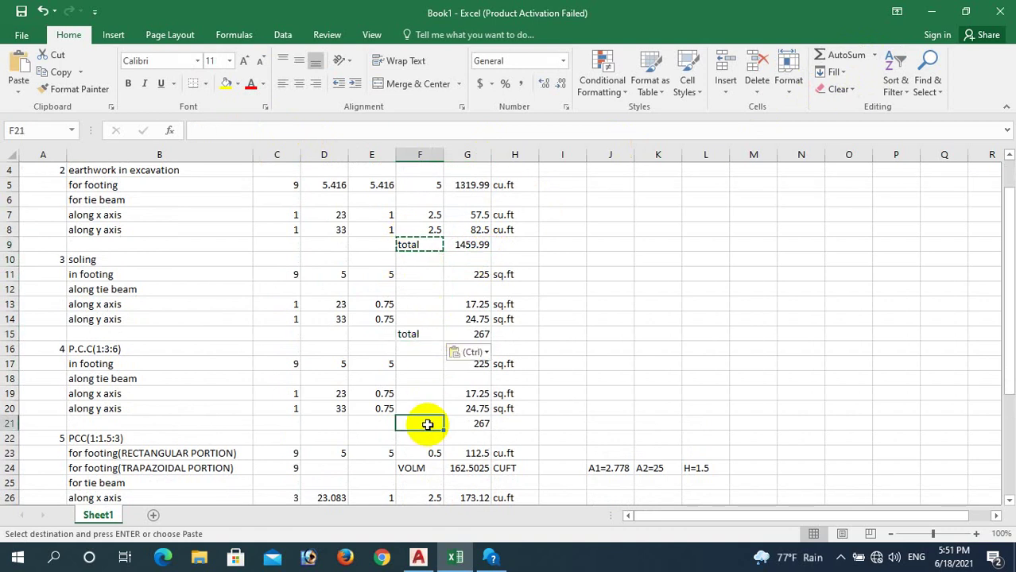
pyautogui.hotkey('ctrl', 'v')
pyautogui.scroll(-2, 528, 354)
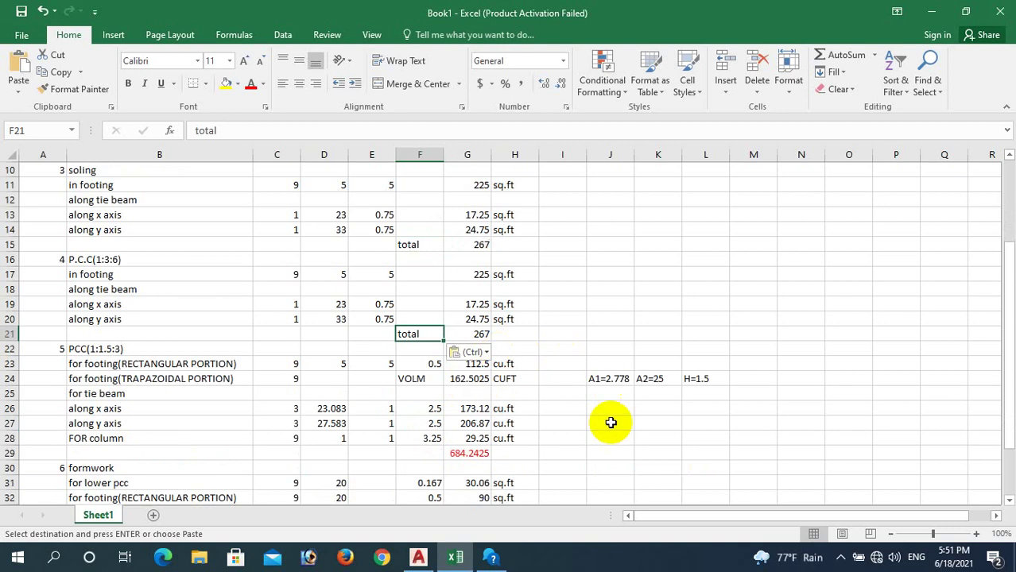
pyautogui.click(612, 435)
pyautogui.click(612, 434)
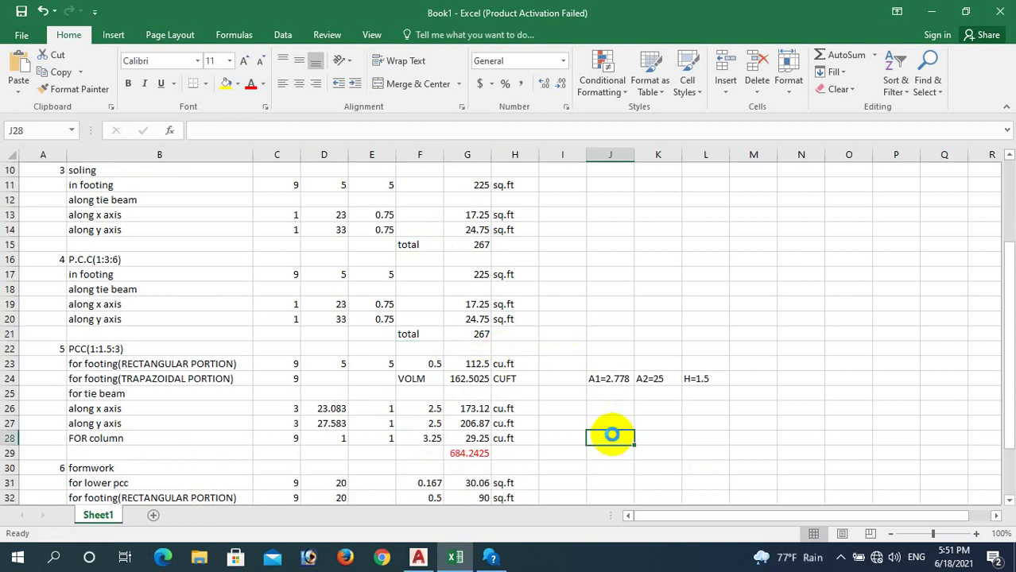
# - Save the workbook to the Desktop as an Excel Workbook named gfgf
pyautogui.hotkey('ctrl', 's')
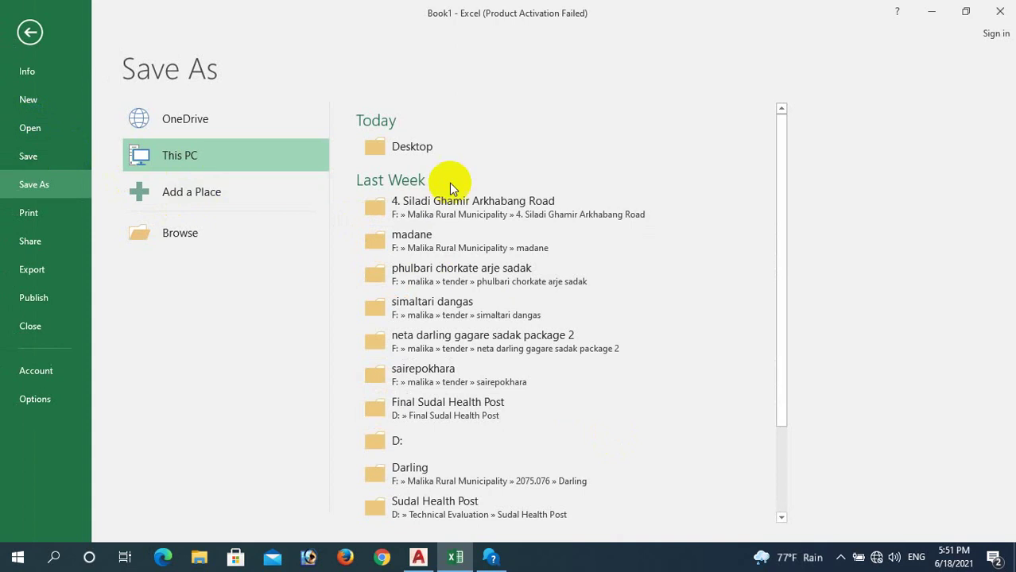
pyautogui.click(459, 149)
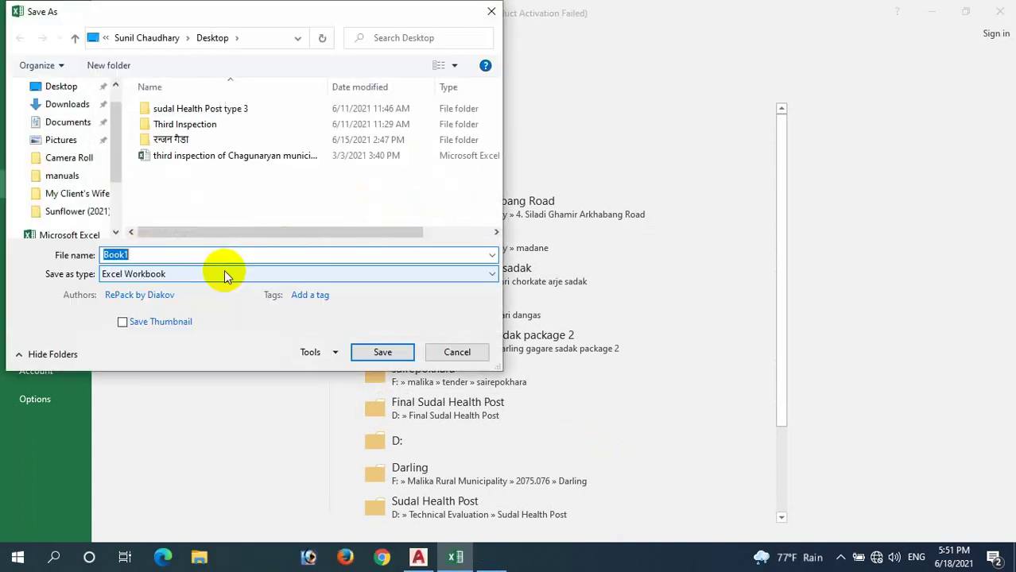
pyautogui.write('gfgf')
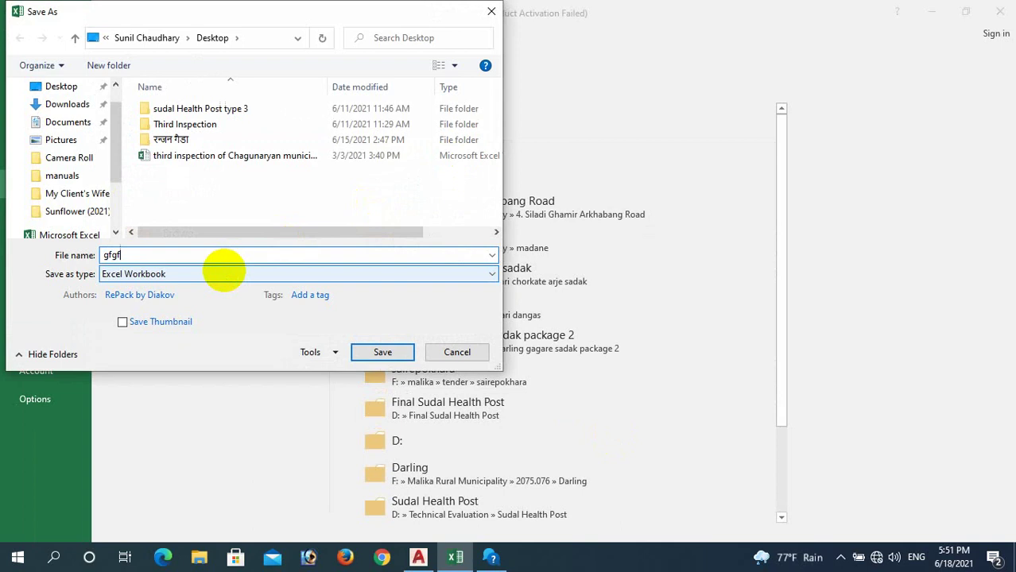
pyautogui.click(372, 351)
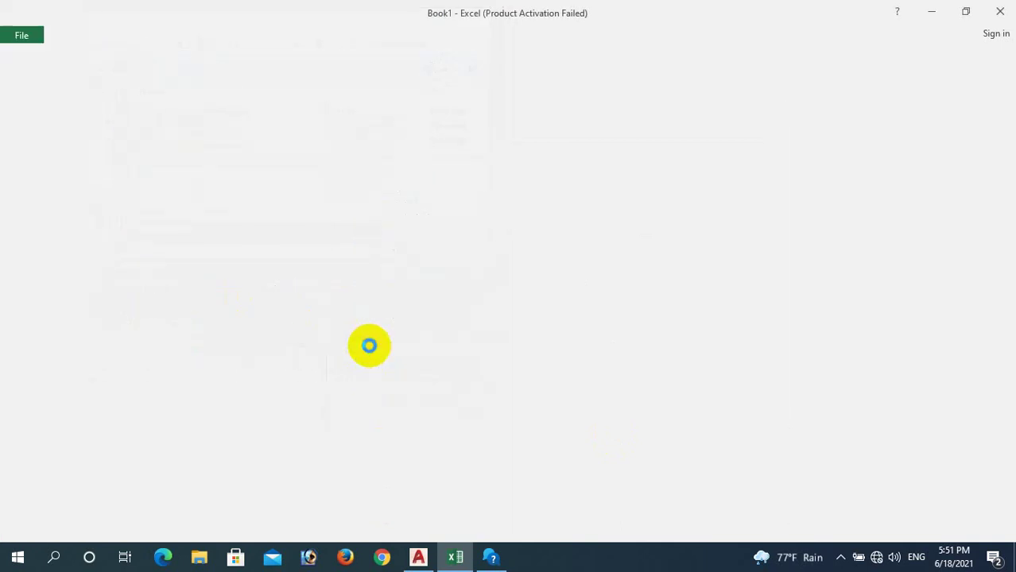
# - Apply All Borders to the whole estimate table, A2:H37, from the header row to the formwork total row
pyautogui.scroll(-1, 385, 336)
pyautogui.scroll(4, 377, 329)
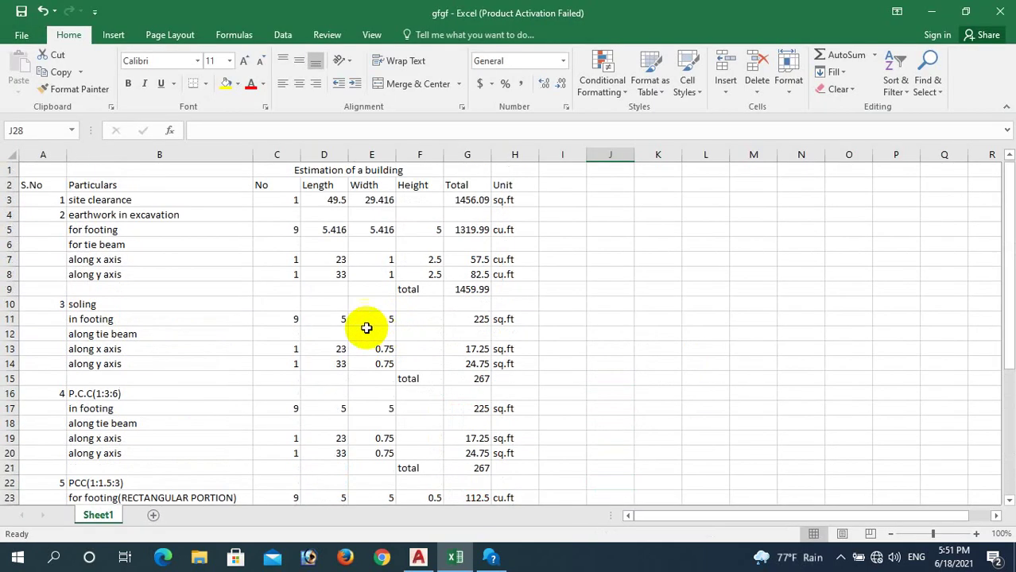
pyautogui.moveTo(48, 187); pyautogui.dragTo(495, 394)
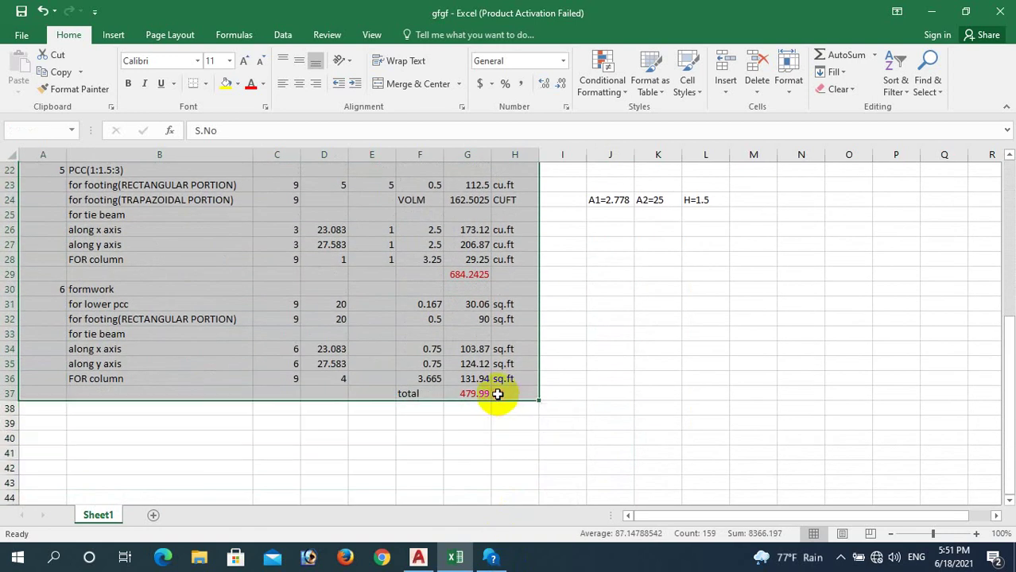
pyautogui.click(206, 86)
pyautogui.click(223, 207)
pyautogui.scroll(3, 223, 208)
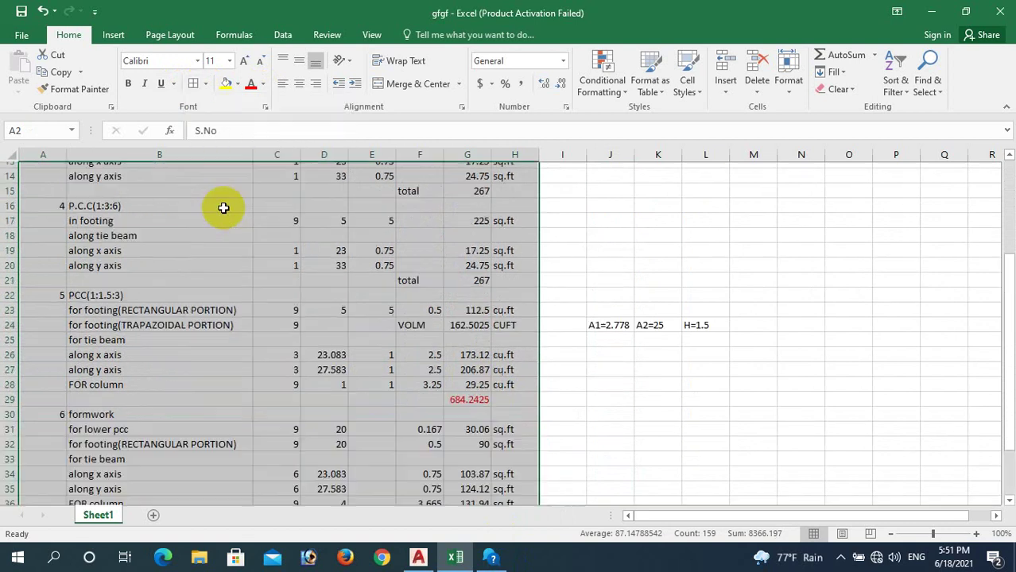
pyautogui.scroll(5, 223, 207)
pyautogui.click(567, 287)
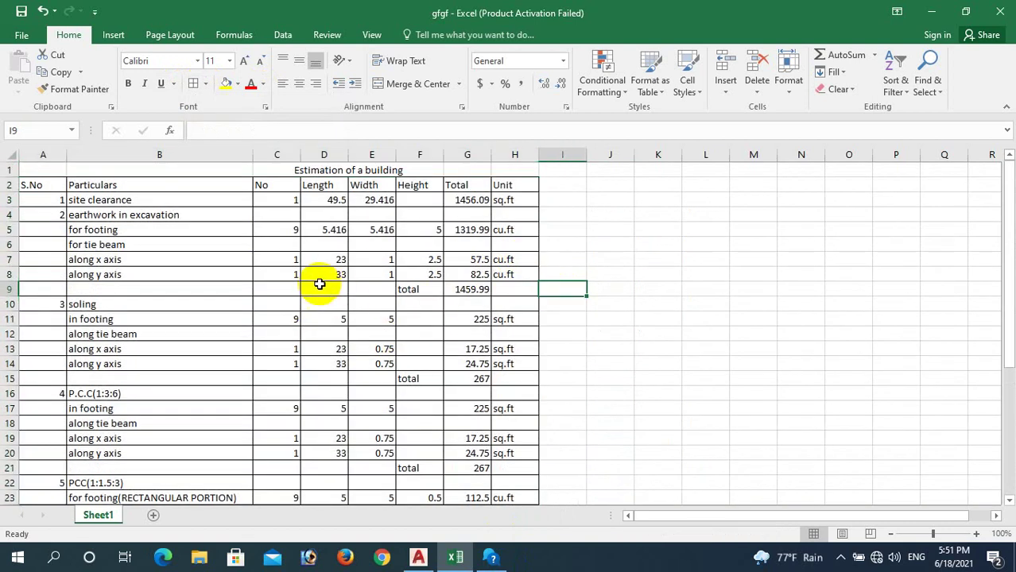
pyautogui.scroll(-1, 302, 274)
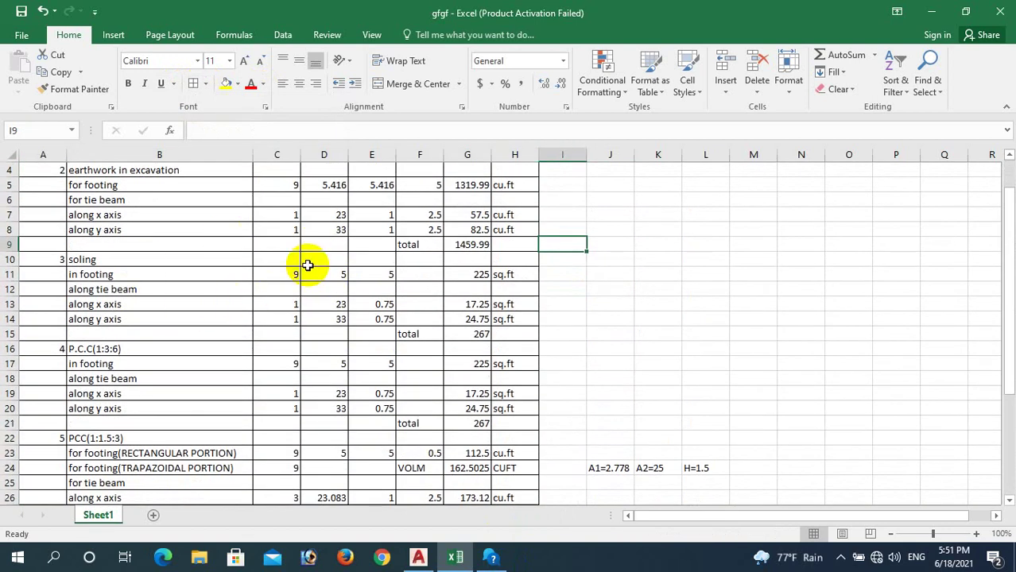
pyautogui.scroll(-2, 276, 276)
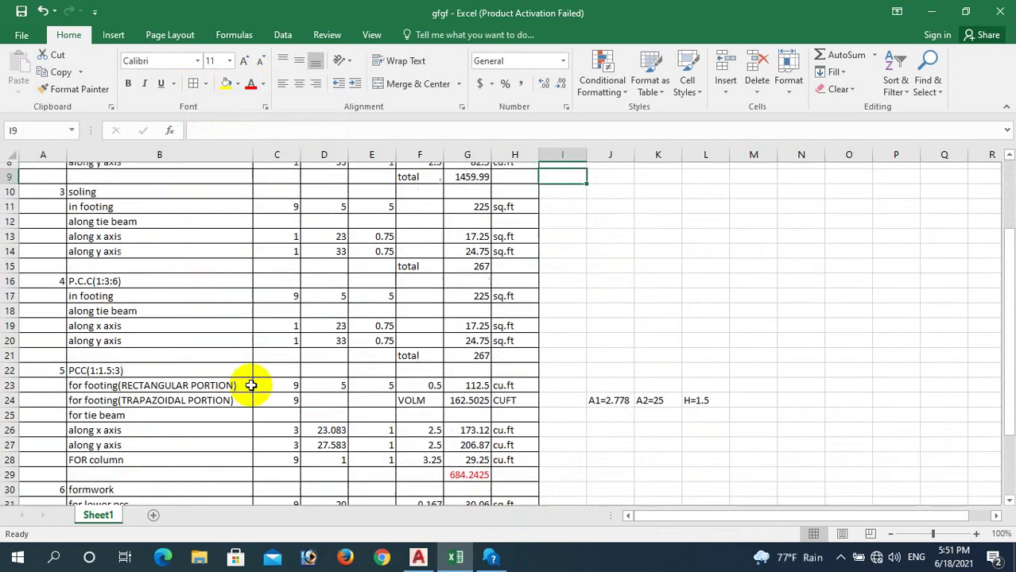
pyautogui.scroll(-5, 251, 385)
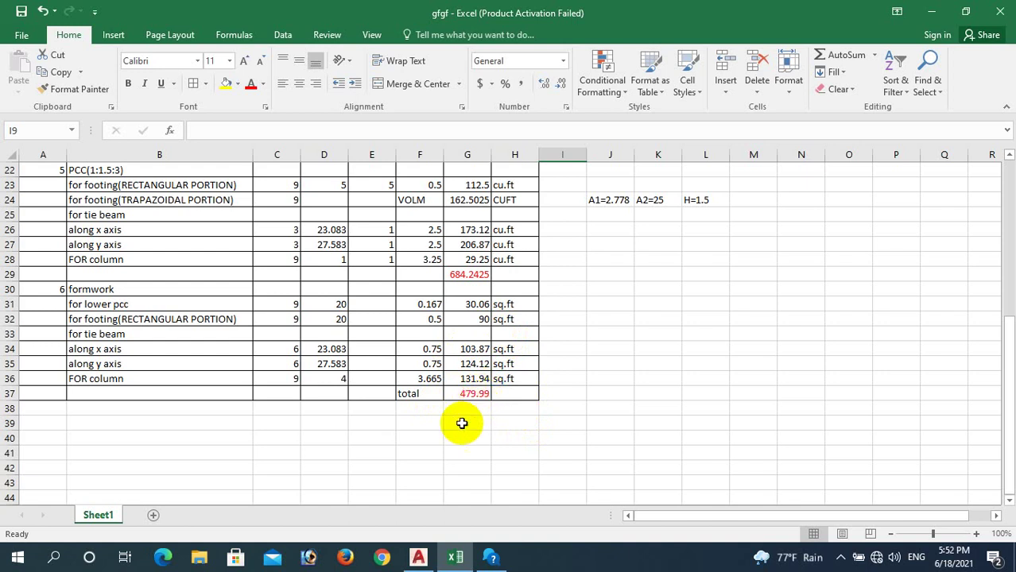
pyautogui.scroll(3, 461, 425)
pyautogui.scroll(-2, 461, 429)
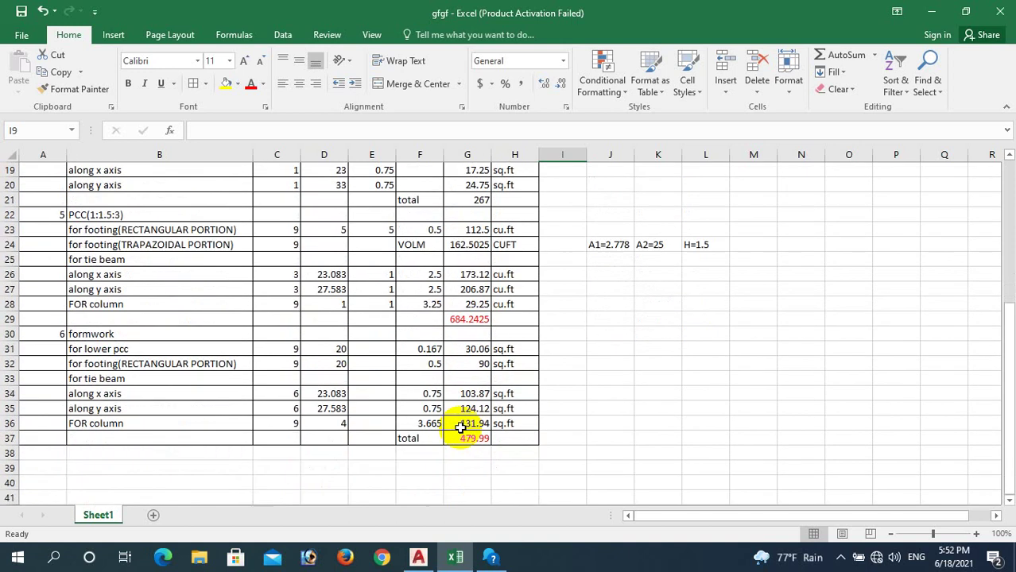